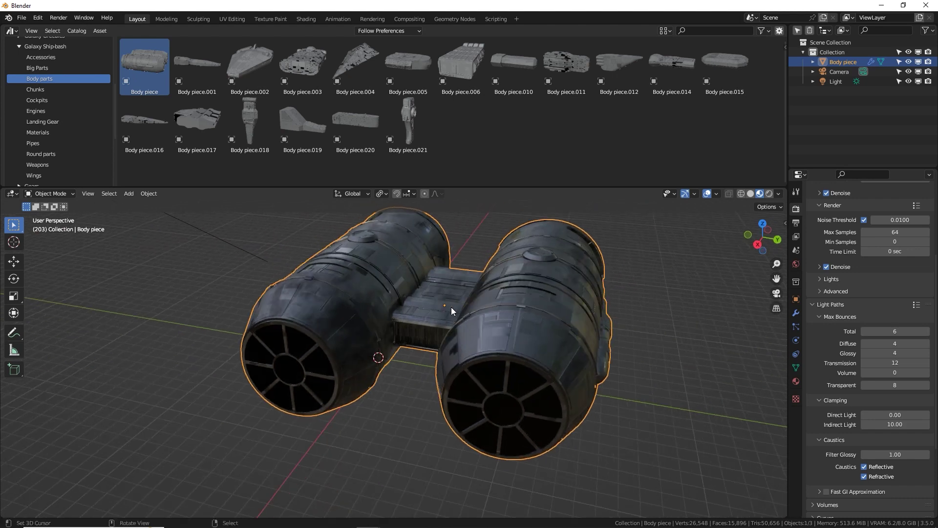
# - Clear the twin-engine body piece's location with Alt+G, inspect it, and switch to top view
pyautogui.hotkey('alt', 'g')
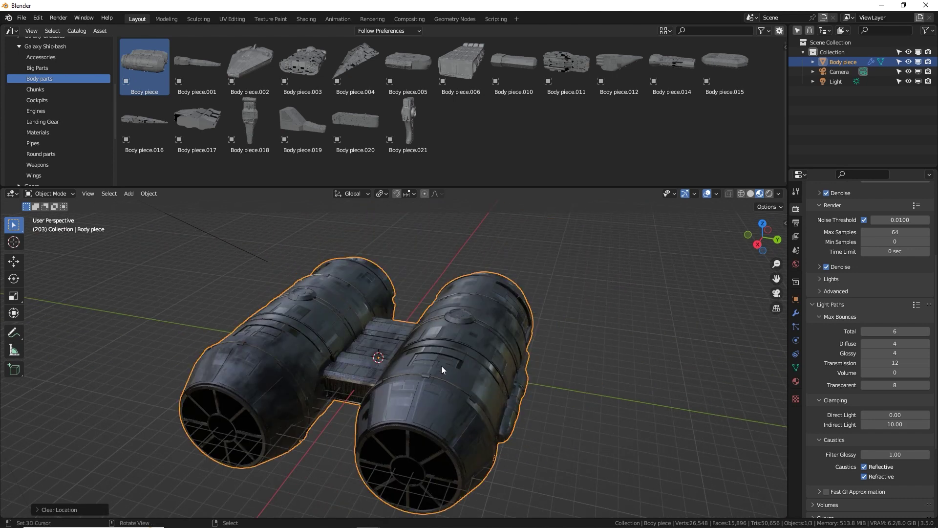
pyautogui.moveTo(441, 366); pyautogui.dragTo(385, 356, button='middle')
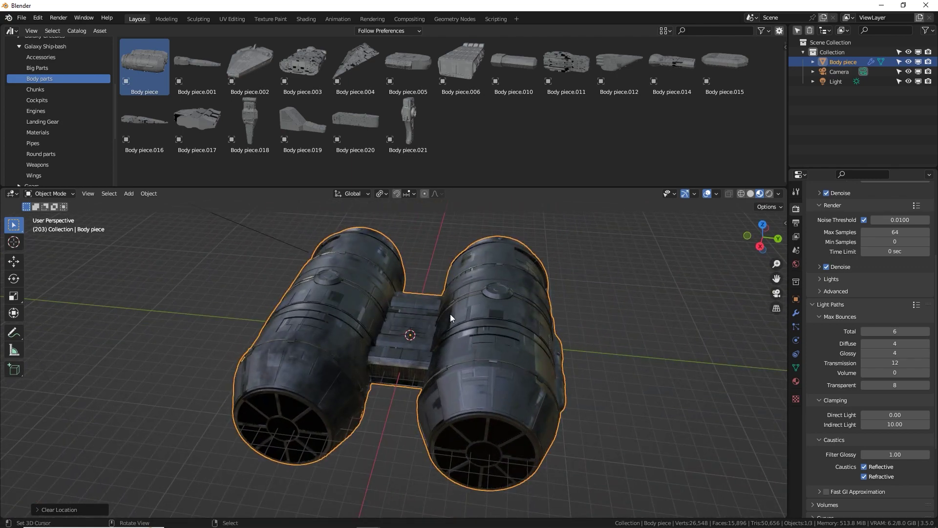
pyautogui.scroll(-3, 450, 314)
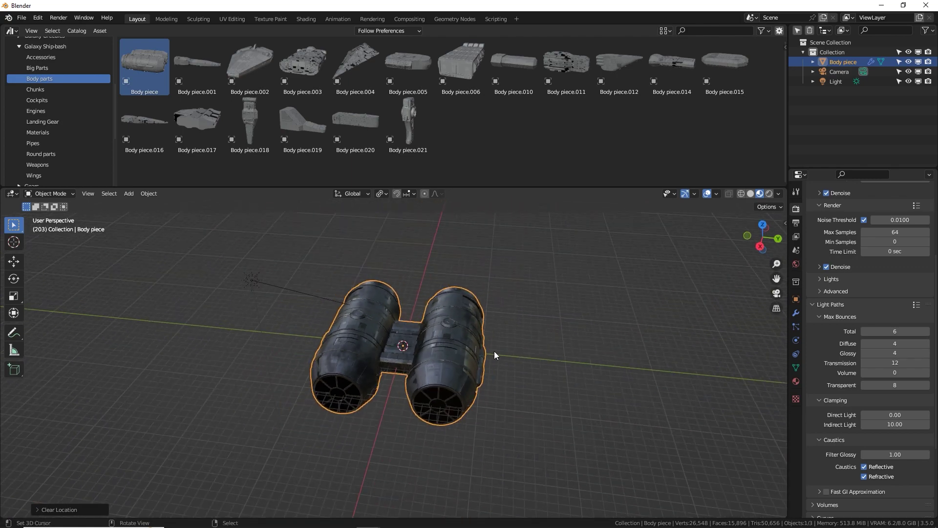
pyautogui.press('g')
pyautogui.press('Escape')
pyautogui.scroll(4, 400, 360)
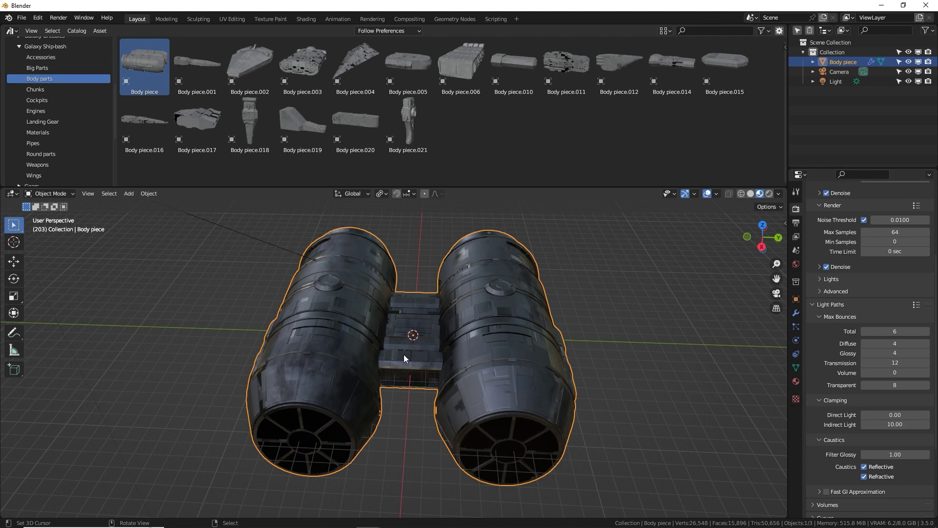
pyautogui.moveTo(418, 341); pyautogui.dragTo(427, 330, button='middle')
pyautogui.press('KP_7')
# - In Edit Mode with X-ray on, box-select the lower engine pod and its linked geometry
pyautogui.press('Tab')
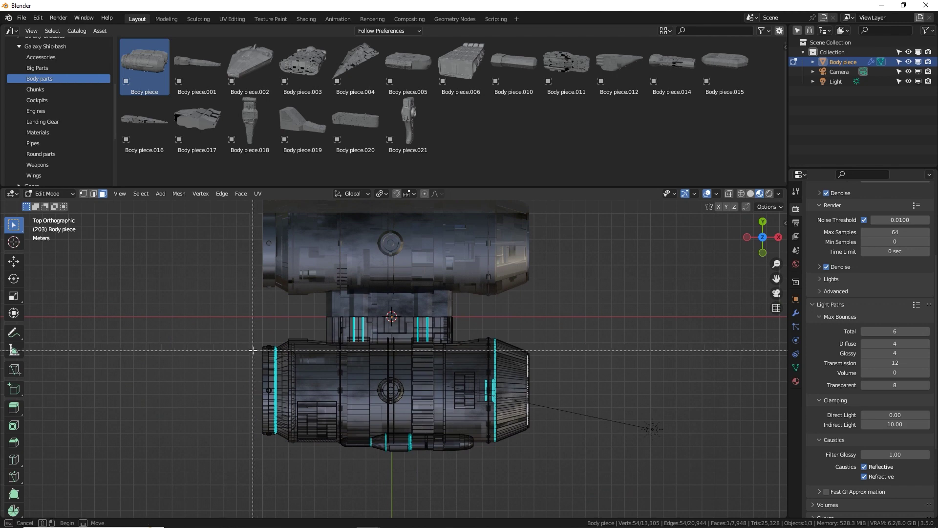
pyautogui.moveTo(252, 347); pyautogui.dragTo(567, 465)
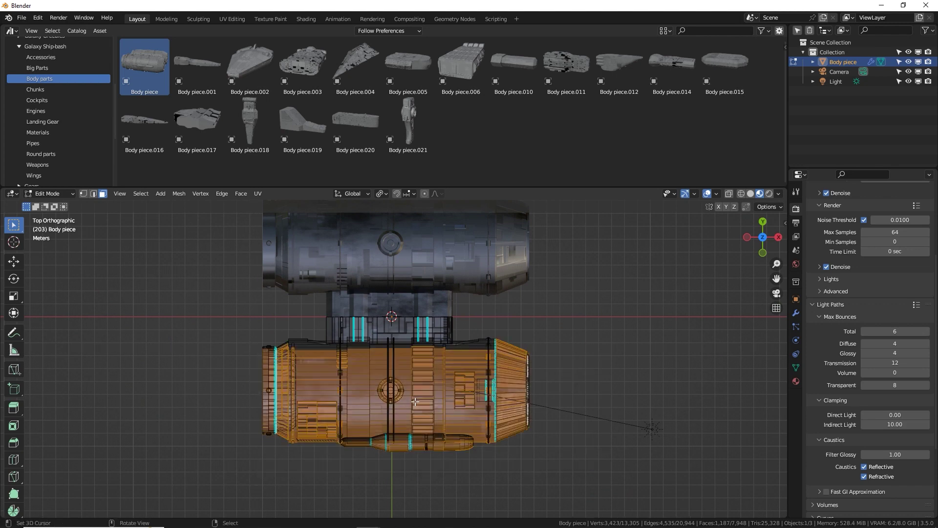
pyautogui.click(729, 195)
pyautogui.press('b')
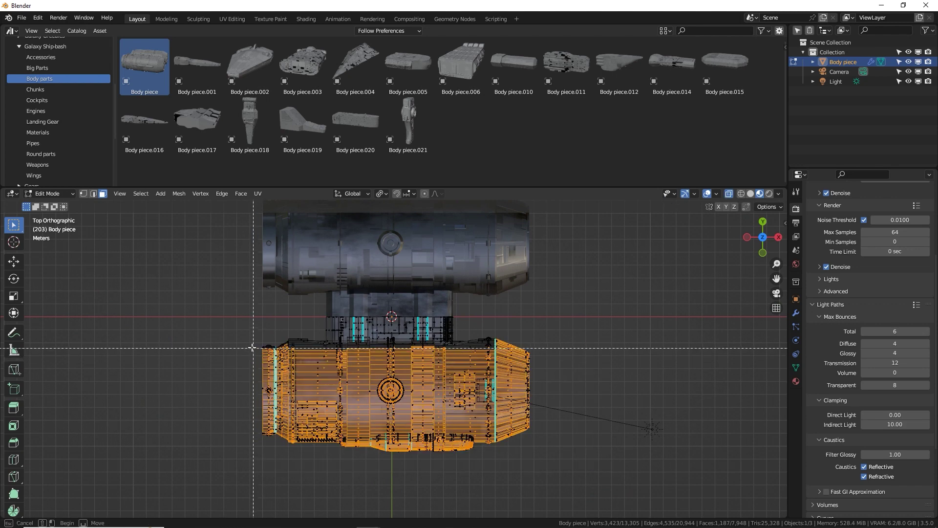
pyautogui.moveTo(251, 346); pyautogui.dragTo(533, 434)
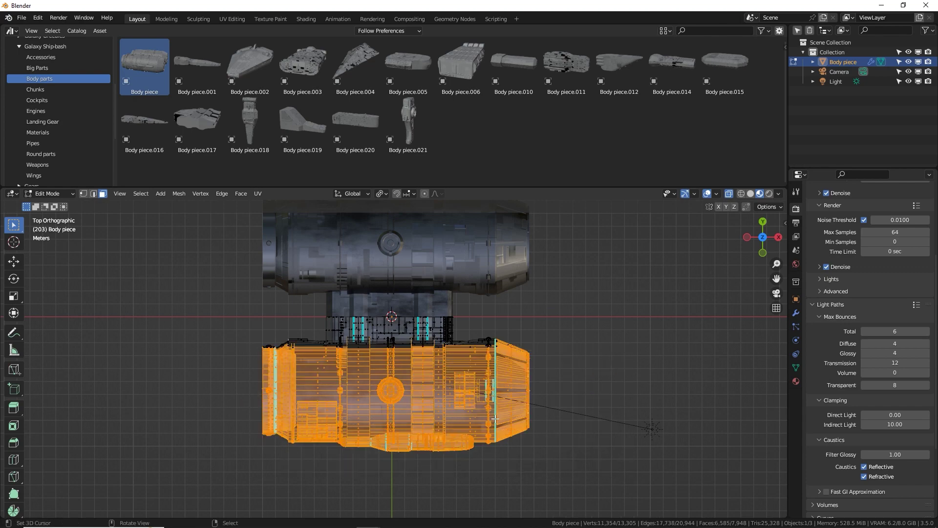
pyautogui.hotkey('ctrl', 'l')
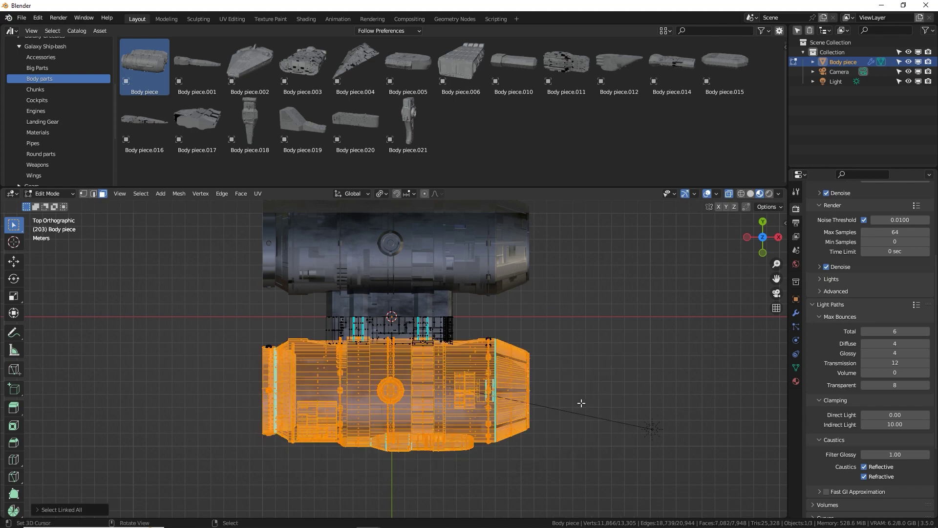
pyautogui.moveTo(581, 403); pyautogui.dragTo(420, 313, button='middle')
pyautogui.press('g')
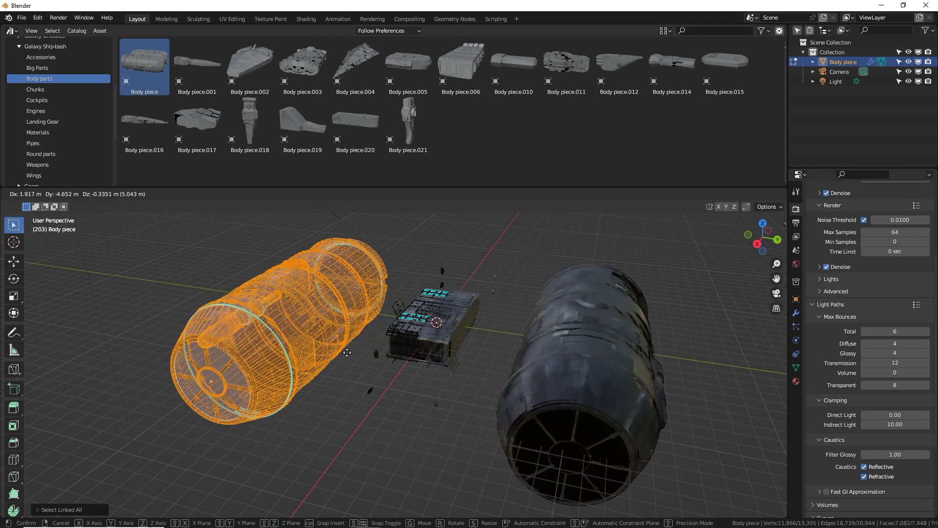
pyautogui.rightClick(376, 339)
pyautogui.press('KP_7')
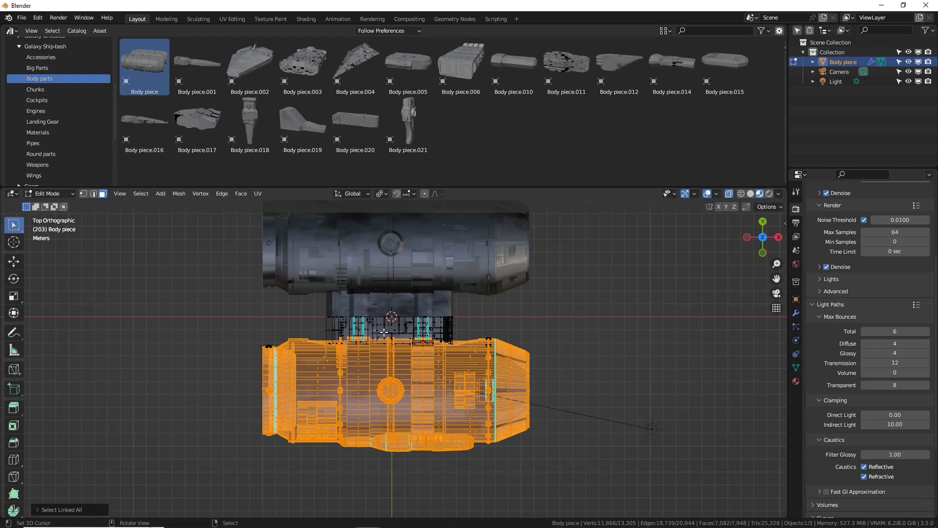
pyautogui.scroll(3, 489, 343)
# - Circle-select the pod's missed vertices and grow the selection to all linked pod parts
pyautogui.press('c')
pyautogui.moveTo(541, 364); pyautogui.dragTo(566, 343)
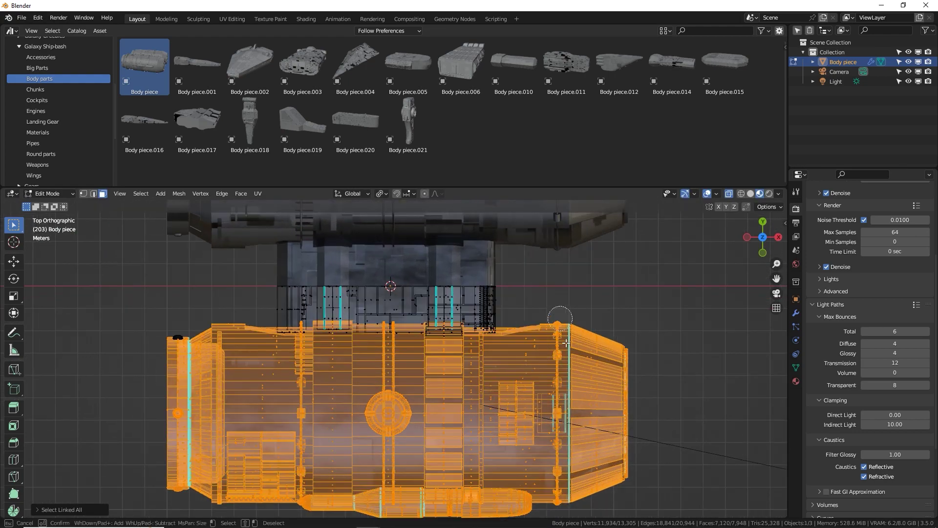
pyautogui.moveTo(166, 337); pyautogui.dragTo(172, 342)
pyautogui.rightClick(272, 352)
pyautogui.moveTo(272, 352); pyautogui.dragTo(147, 308, button='middle')
pyautogui.keyDown('shift'); pyautogui.rightClick(386, 331); pyautogui.keyUp('shift')
pyautogui.moveTo(386, 327); pyautogui.dragTo(390, 273, button='middle')
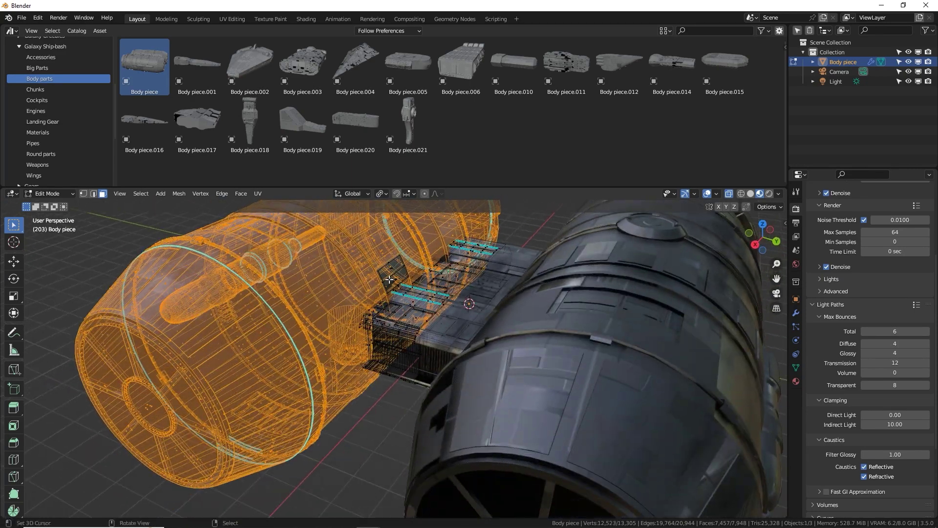
pyautogui.press('c')
pyautogui.rightClick(394, 260)
pyautogui.hotkey('ctrl', 'l')
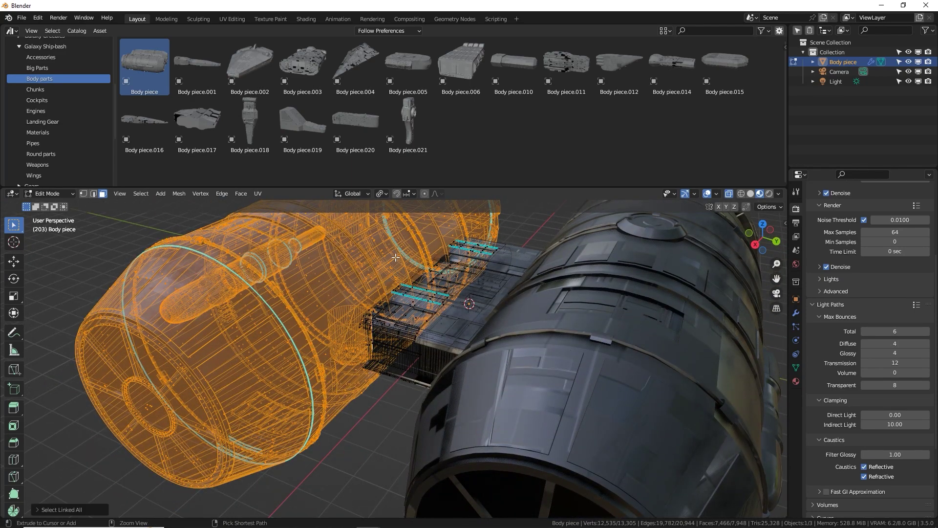
# - Return to top view and start moving the selected pod along the Y axis
pyautogui.scroll(-5, 405, 257)
pyautogui.press('g')
pyautogui.rightClick(418, 299)
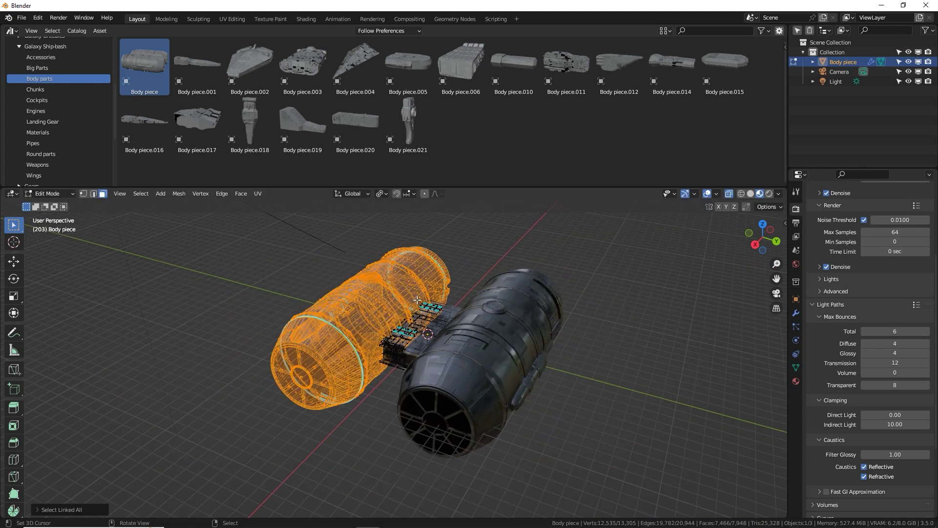
pyautogui.press('KP_7')
pyautogui.press('KP_7')
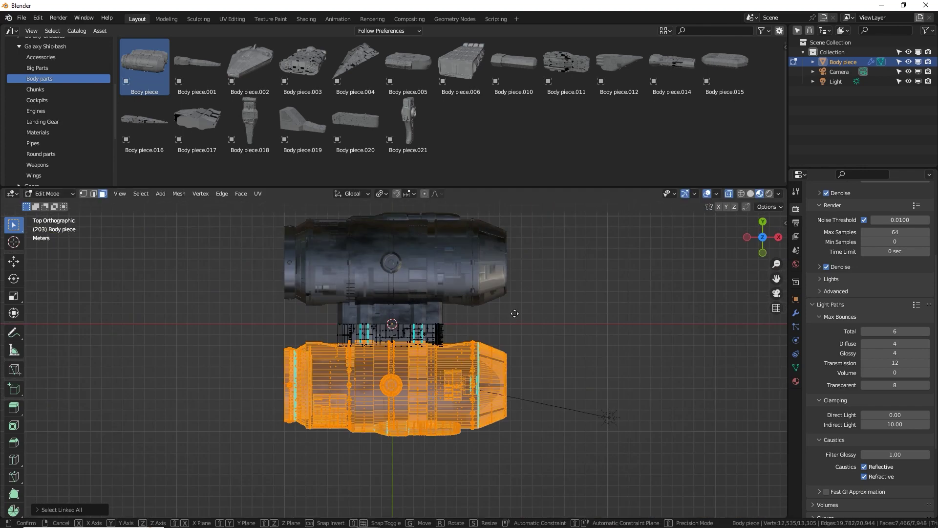
pyautogui.press('g')
pyautogui.press('y')
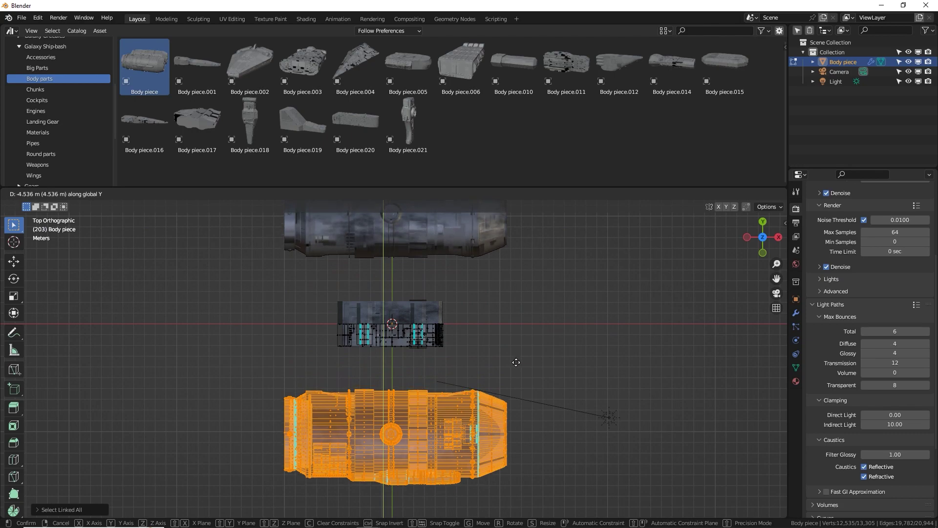
# - Confirm the lower pod's Y position and delete the stray piece near the centre section
pyautogui.click(488, 357)
pyautogui.scroll(5, 488, 357)
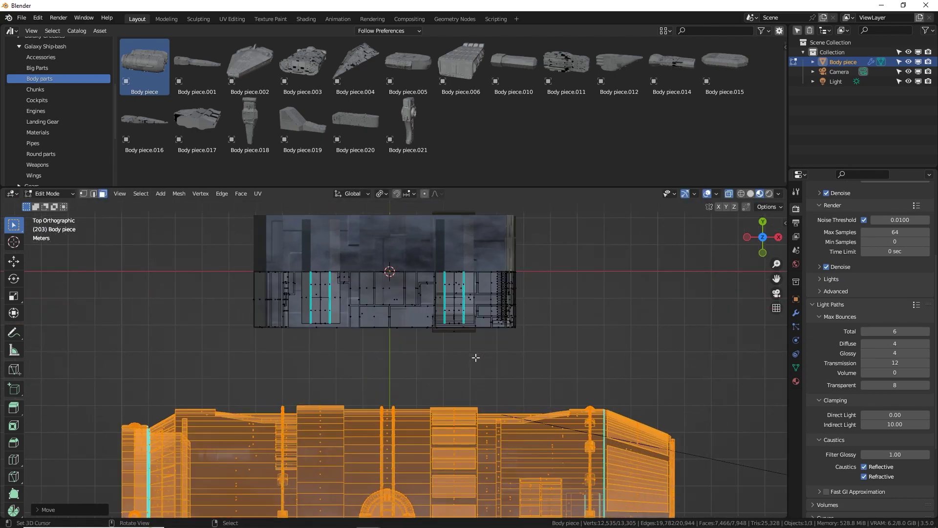
pyautogui.moveTo(477, 356); pyautogui.dragTo(436, 321, button='middle')
pyautogui.click(436, 321)
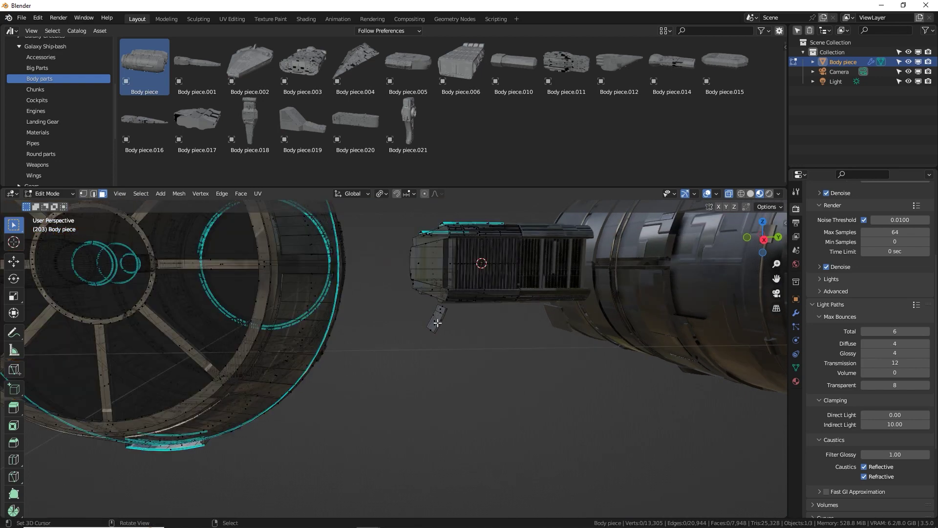
pyautogui.hotkey('ctrl', 'l')
pyautogui.press('x')
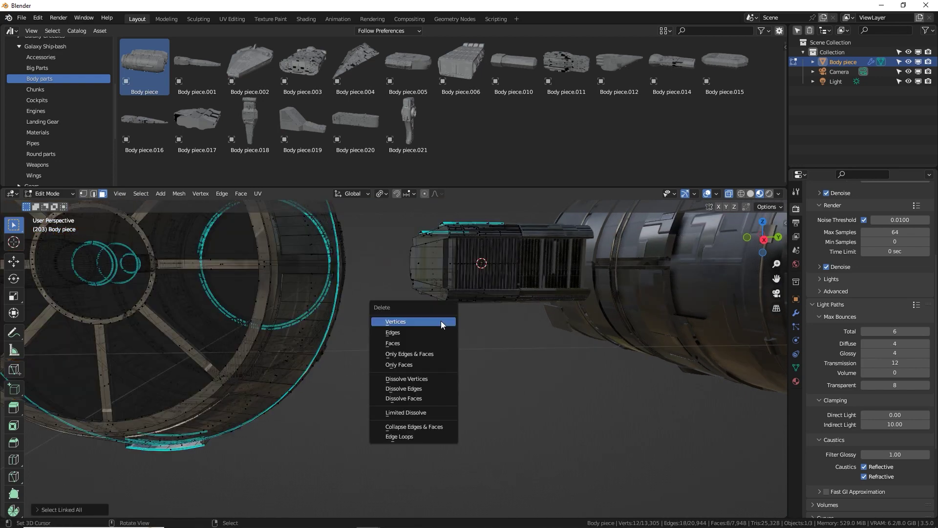
pyautogui.press('f')
pyautogui.press('KP_7')
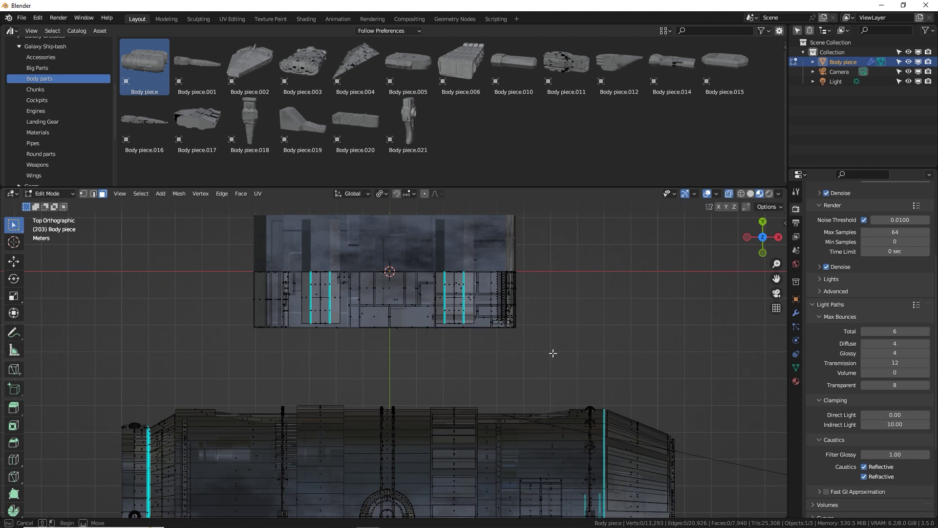
# - Duplicate the lower centre block part along Y and place the copy below the original
pyautogui.moveTo(554, 353); pyautogui.dragTo(177, 259)
pyautogui.hotkey('ctrl', 'l')
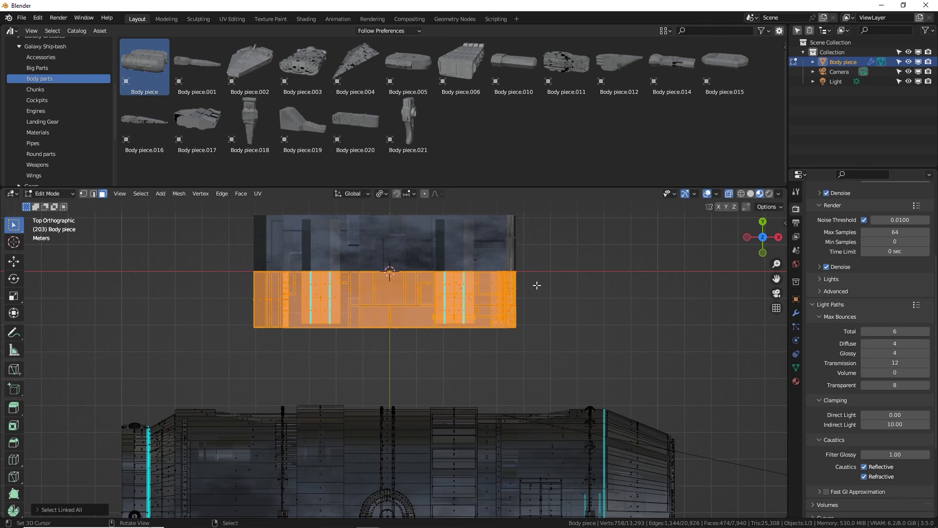
pyautogui.hotkey('shift', 'd')
pyautogui.press('y')
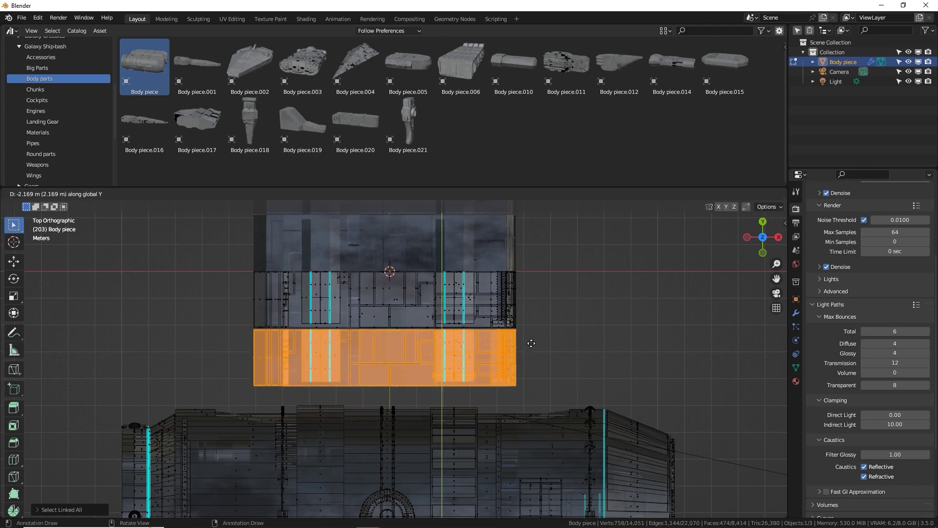
pyautogui.click(530, 325)
pyautogui.moveTo(529, 324); pyautogui.dragTo(437, 254, button='middle')
pyautogui.scroll(-3, 441, 268)
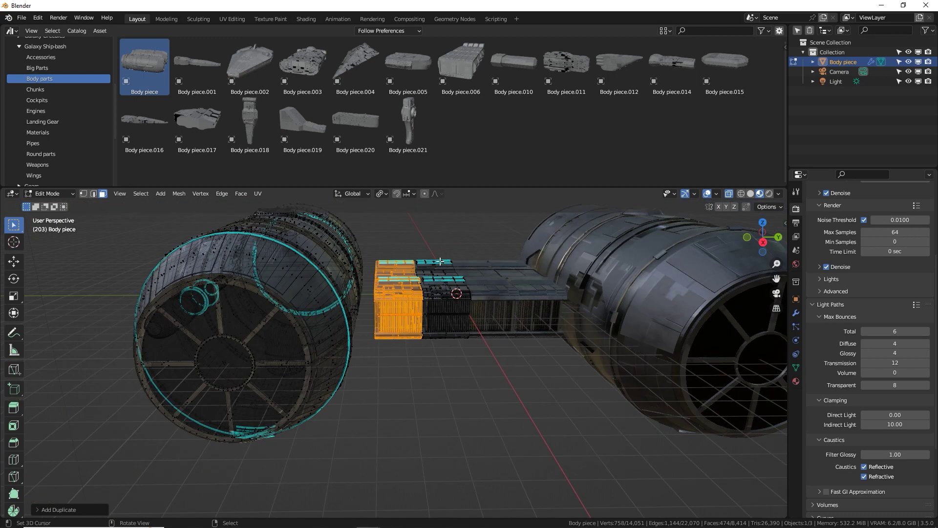
# - Select the linked centre block and invert the selection so the left engine pod is selected
pyautogui.moveTo(469, 240); pyautogui.dragTo(385, 375)
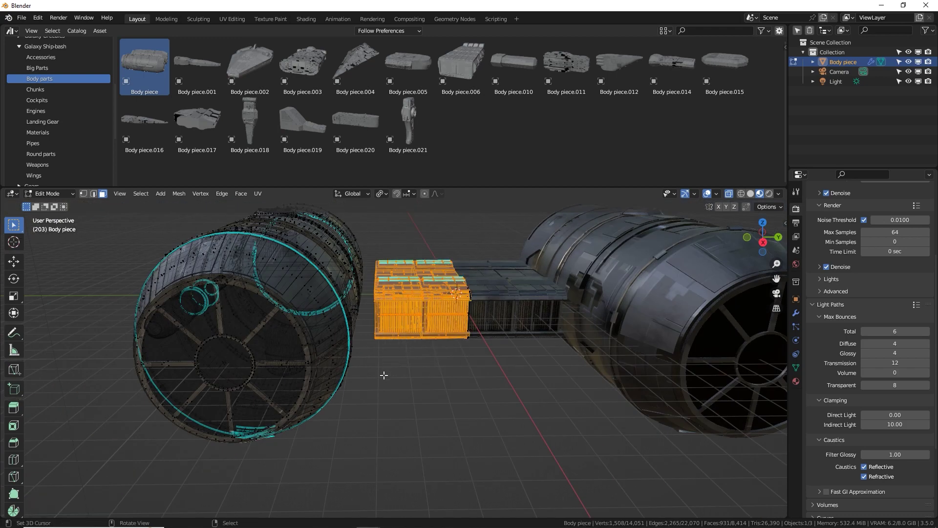
pyautogui.hotkey('ctrl', 'l')
pyautogui.hotkey('ctrl', 'i')
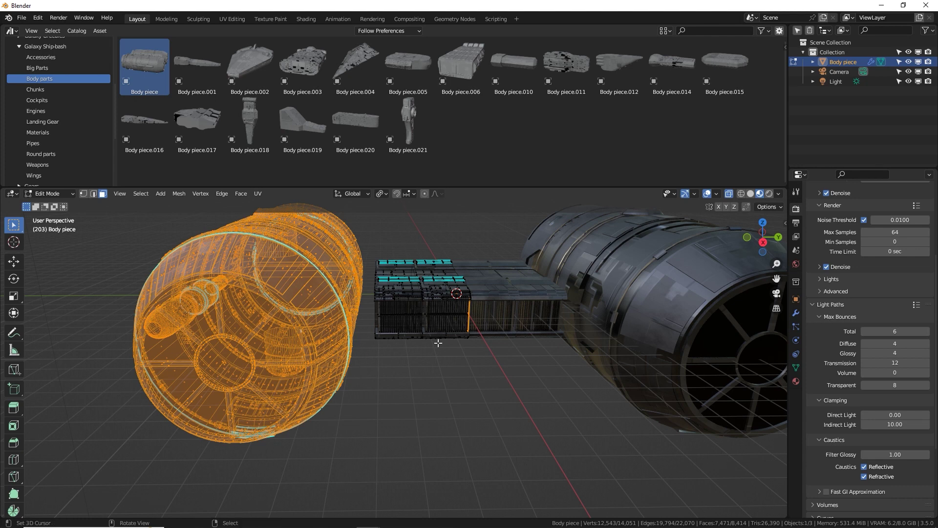
pyautogui.hotkey('alt', 'a')
pyautogui.moveTo(500, 369); pyautogui.dragTo(371, 243)
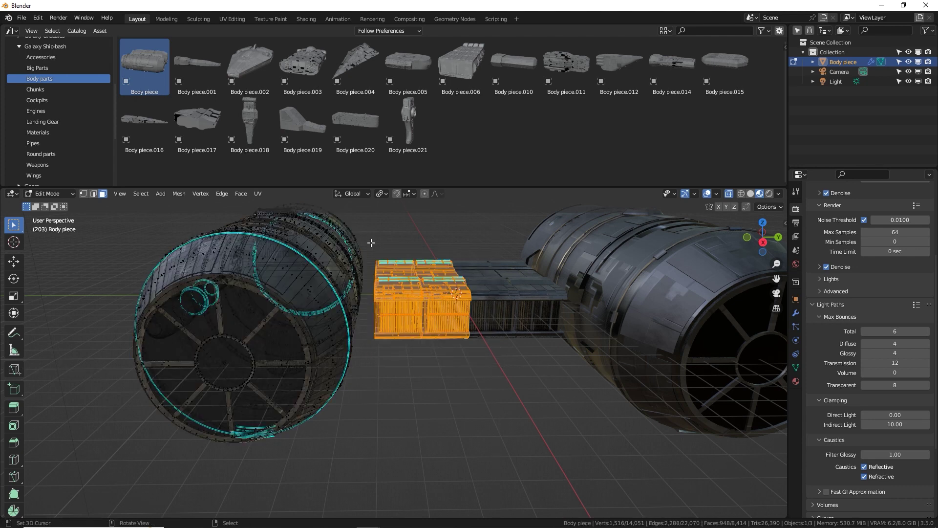
pyautogui.hotkey('ctrl', 'l')
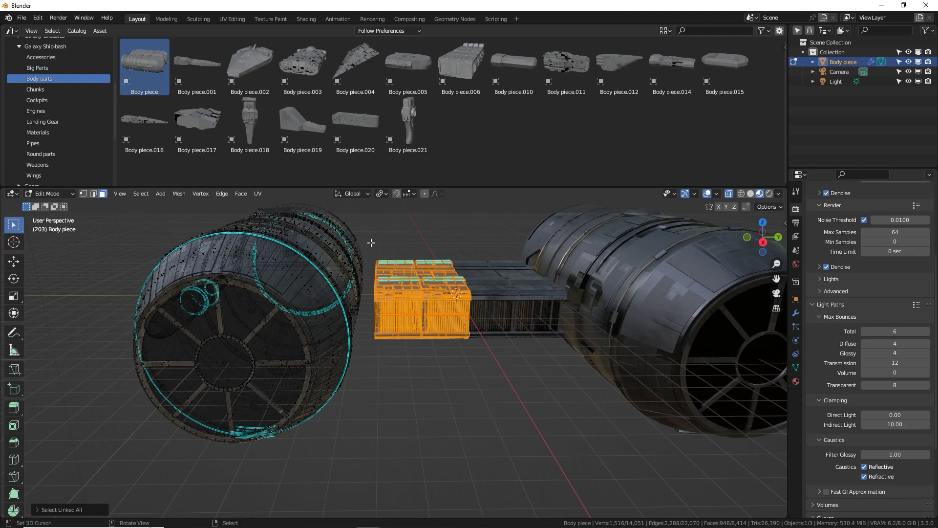
pyautogui.hotkey('ctrl', 'i')
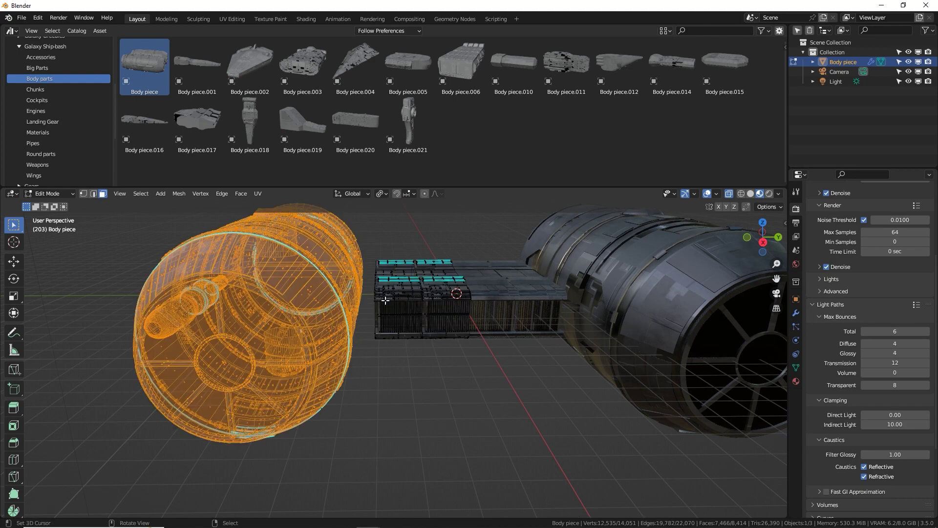
pyautogui.moveTo(386, 301); pyautogui.dragTo(389, 333, button='middle')
# - Move the left engine pod along Y into place and return to Object Mode
pyautogui.press('g')
pyautogui.press('y')
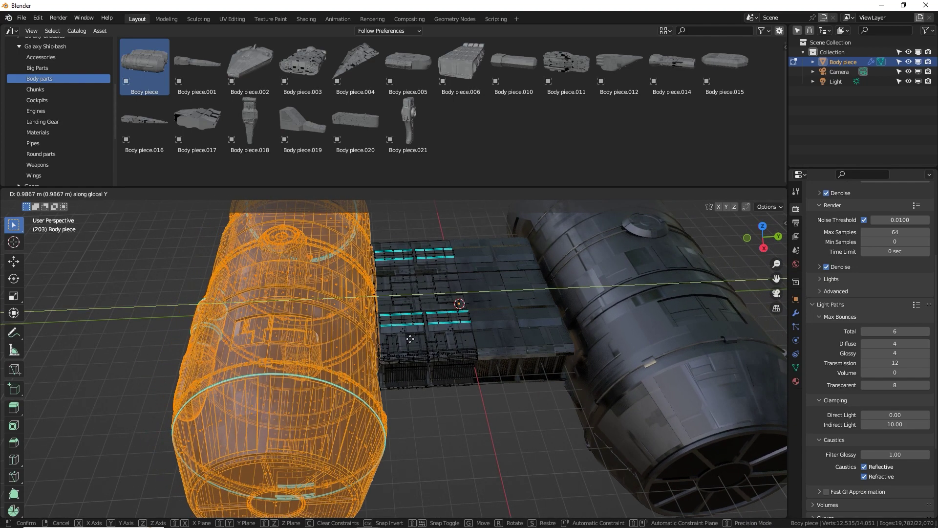
pyautogui.click(414, 339)
pyautogui.press('Tab')
pyautogui.moveTo(413, 340); pyautogui.dragTo(474, 291, button='middle')
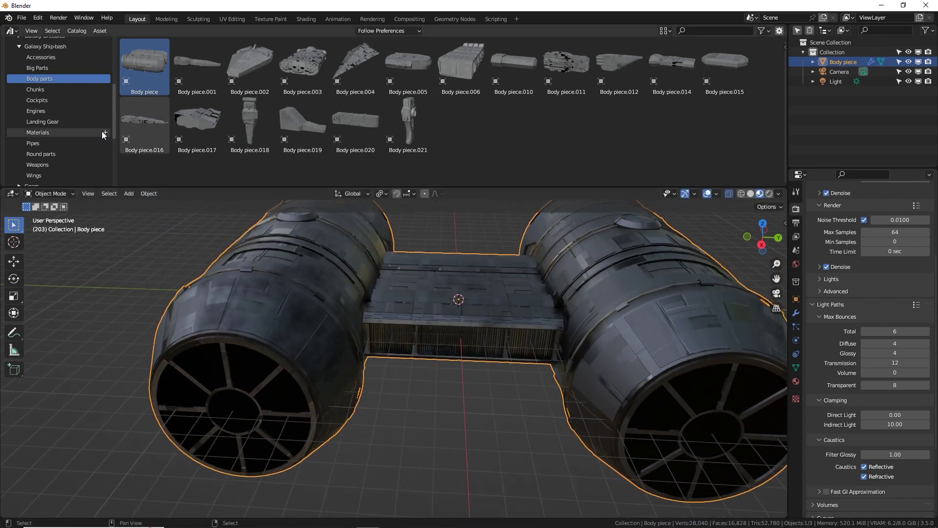
# - Add the Weapon.004 turret from the Weapons catalog, clear its location, and raise it along Z
pyautogui.click(57, 164)
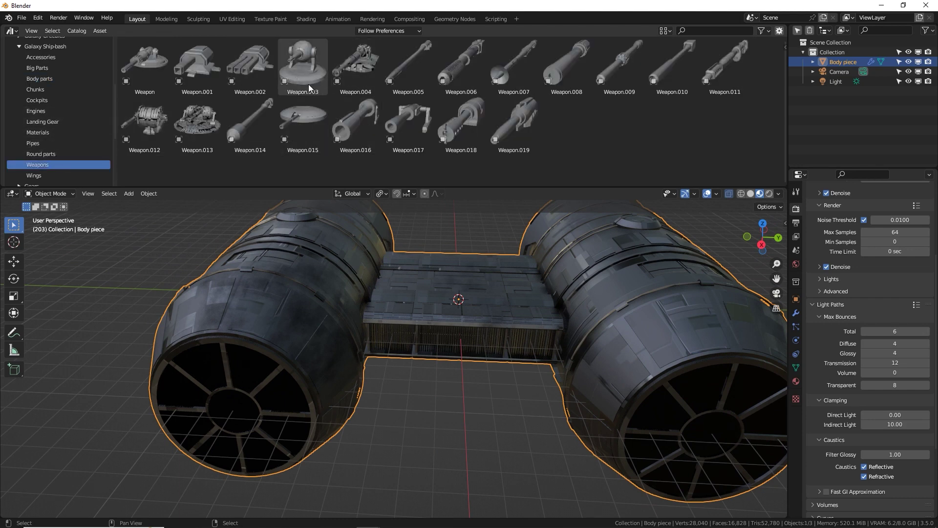
pyautogui.moveTo(363, 59); pyautogui.dragTo(494, 286)
pyautogui.moveTo(508, 277); pyautogui.dragTo(481, 297, button='middle')
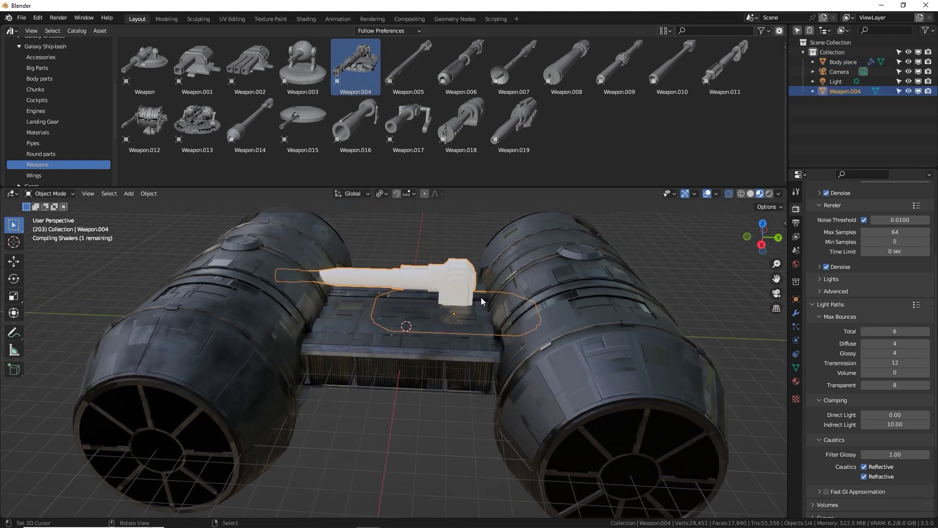
pyautogui.hotkey('alt', 'g')
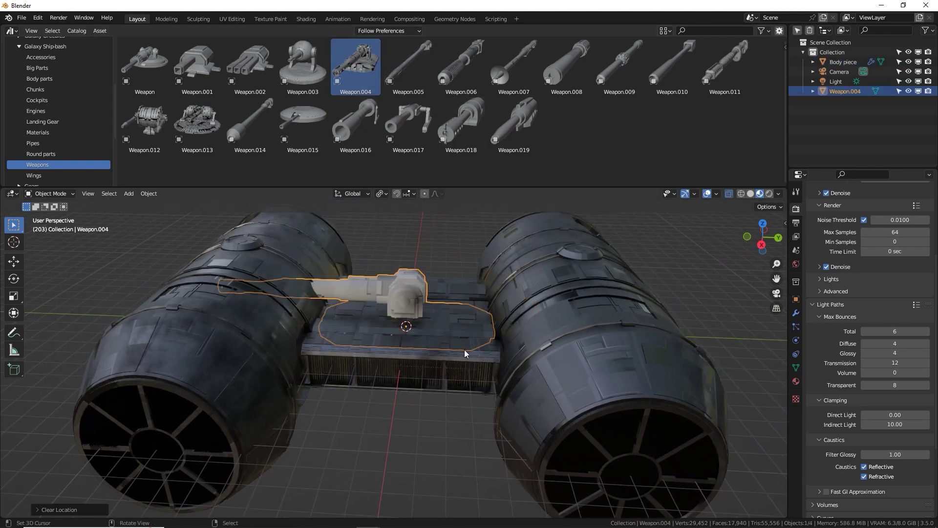
pyautogui.press('g')
pyautogui.press('z')
pyautogui.click(465, 329)
# - Scale the turret down and rotate it -90° around Z so the barrel faces forward
pyautogui.press('s')
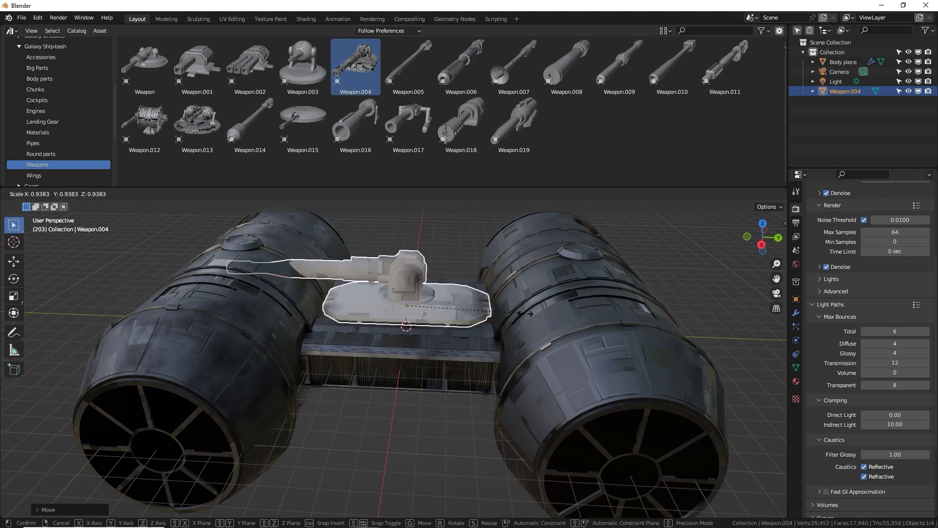
pyautogui.press('Return')
pyautogui.write('rz90')
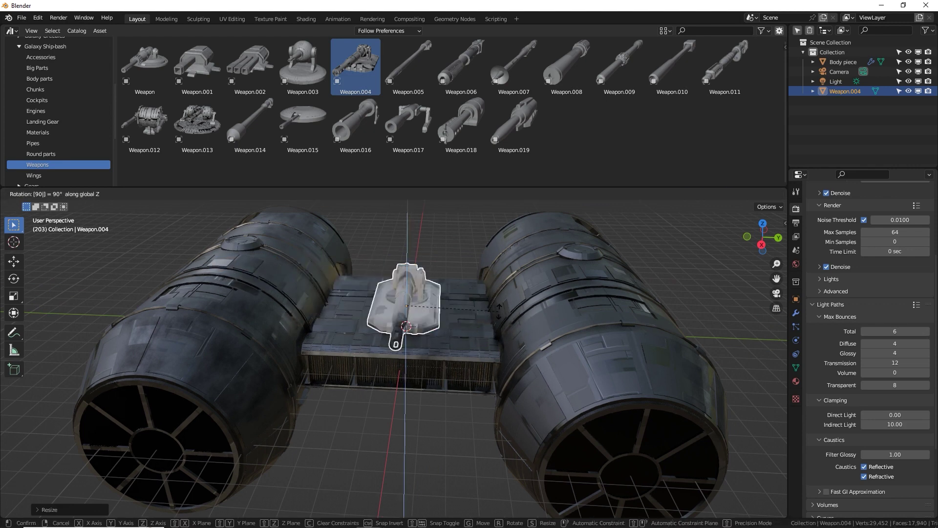
pyautogui.press('-')
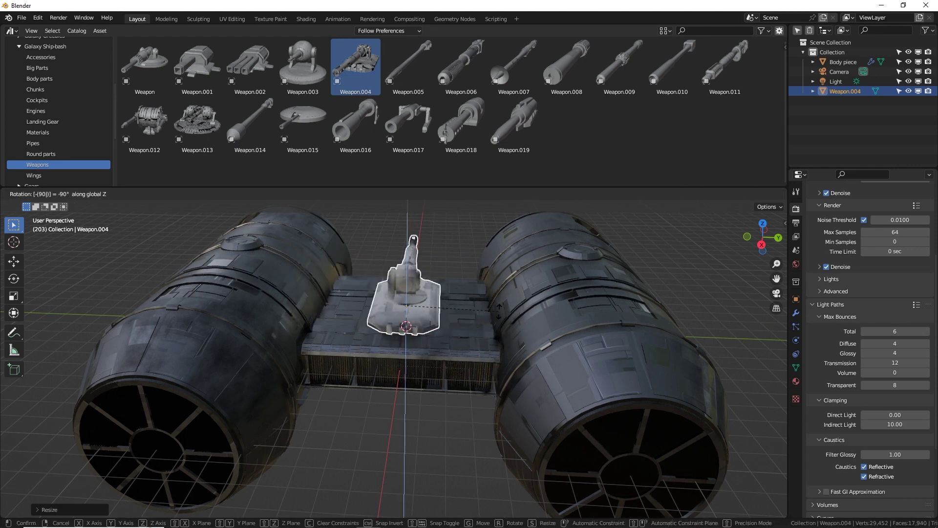
pyautogui.press('Return')
pyautogui.moveTo(585, 255); pyautogui.dragTo(424, 367, button='middle')
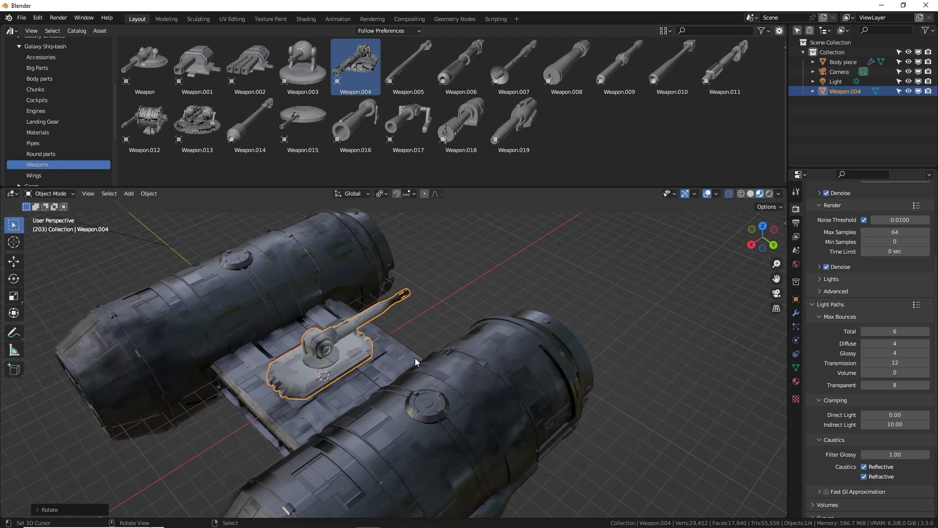
pyautogui.scroll(2, 423, 360)
pyautogui.press('s')
pyautogui.click(417, 356)
# - Slide the turret into place on the centre deck, deselect it, and show the Wings catalog
pyautogui.moveTo(454, 308); pyautogui.dragTo(320, 325, button='middle')
pyautogui.scroll(3, 401, 303)
pyautogui.press('g')
pyautogui.click(427, 292)
pyautogui.scroll(-5, 426, 292)
pyautogui.click(400, 307)
pyautogui.scroll(-2, 322, 326)
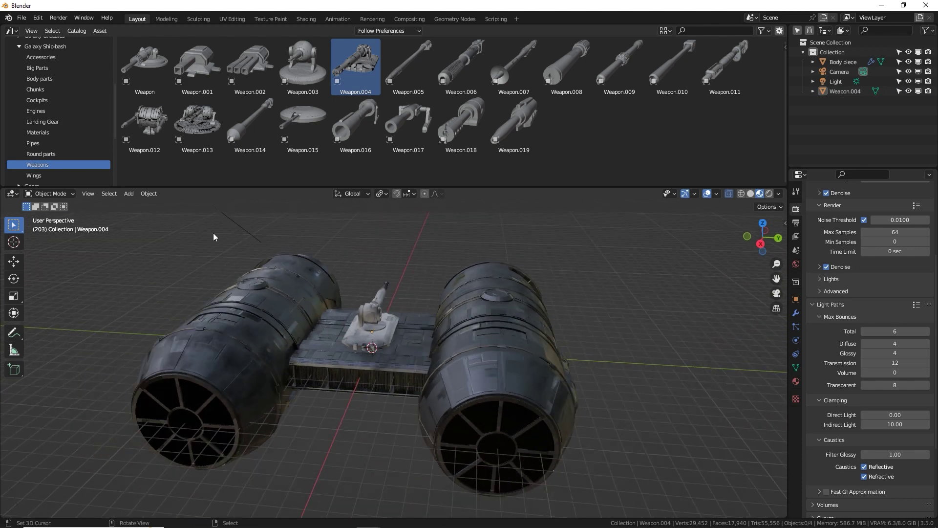
pyautogui.click(63, 175)
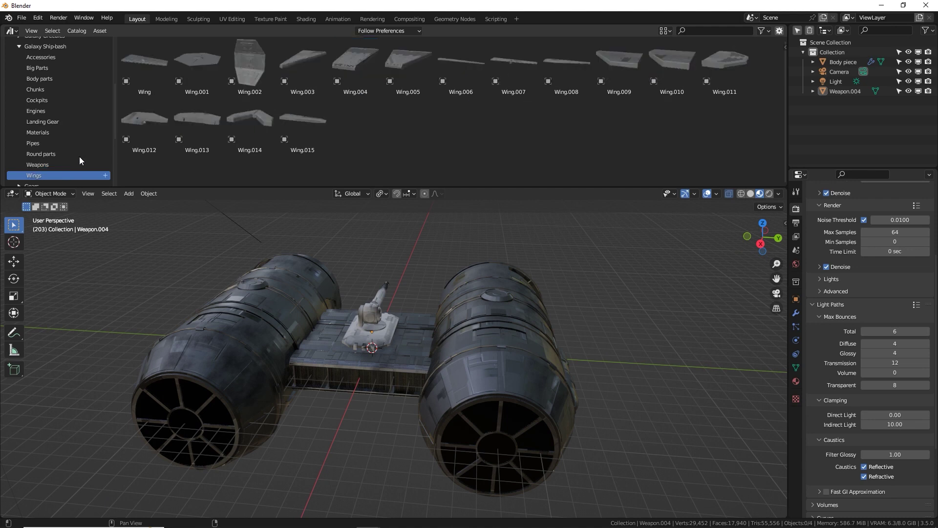
# - Add the Wing.002 panel, clear its location, and move it along X beside the right pod
pyautogui.moveTo(247, 66); pyautogui.dragTo(195, 335)
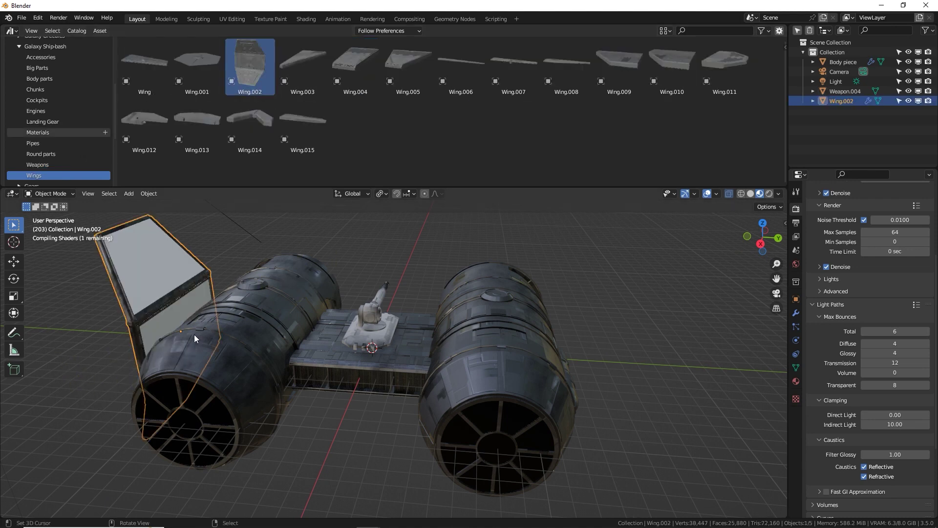
pyautogui.hotkey('alt', 'g')
pyautogui.press('g')
pyautogui.press('x')
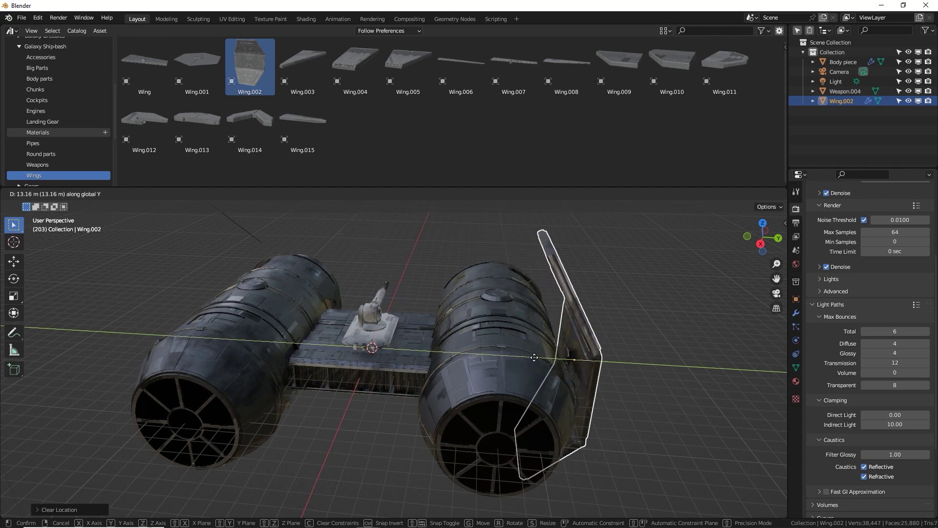
pyautogui.click(548, 358)
pyautogui.moveTo(547, 357); pyautogui.dragTo(400, 380, button='middle')
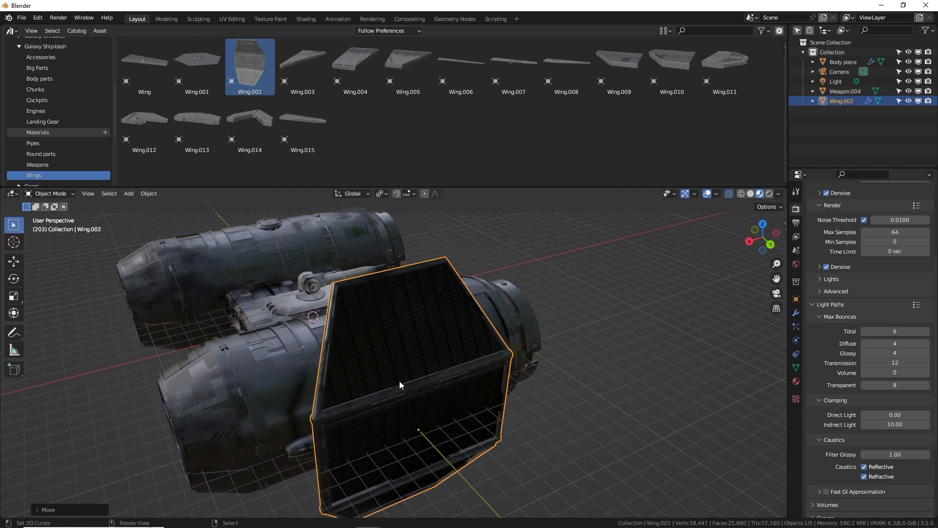
# - Fine-tune the wing's position so it sits flush against the right engine pod's outer side
pyautogui.press('g')
pyautogui.press('x')
pyautogui.click(471, 366)
pyautogui.moveTo(471, 366); pyautogui.dragTo(427, 350, button='middle')
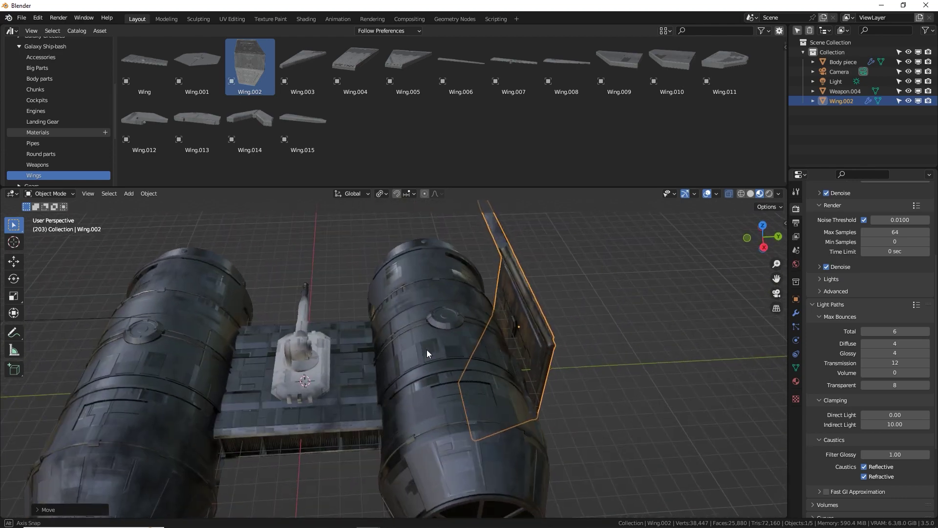
pyautogui.press('g')
pyautogui.click(487, 347)
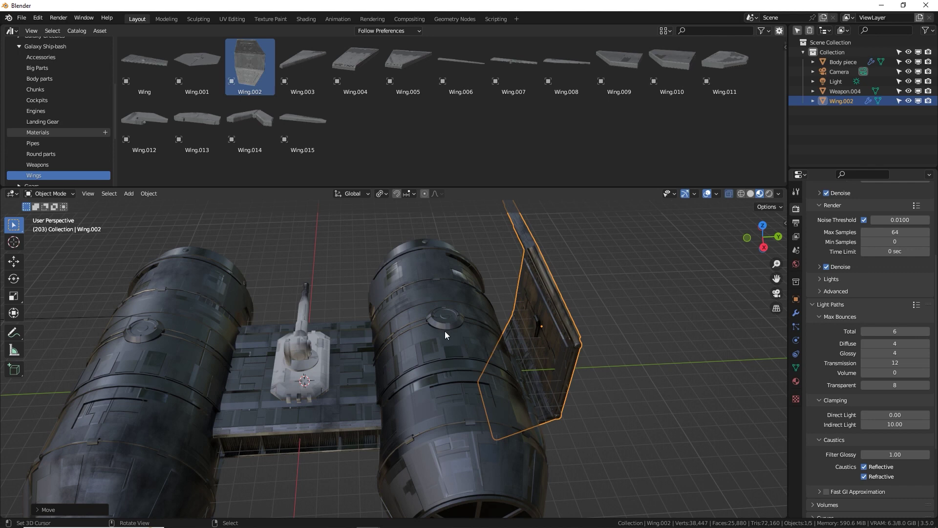
pyautogui.scroll(-4, 547, 335)
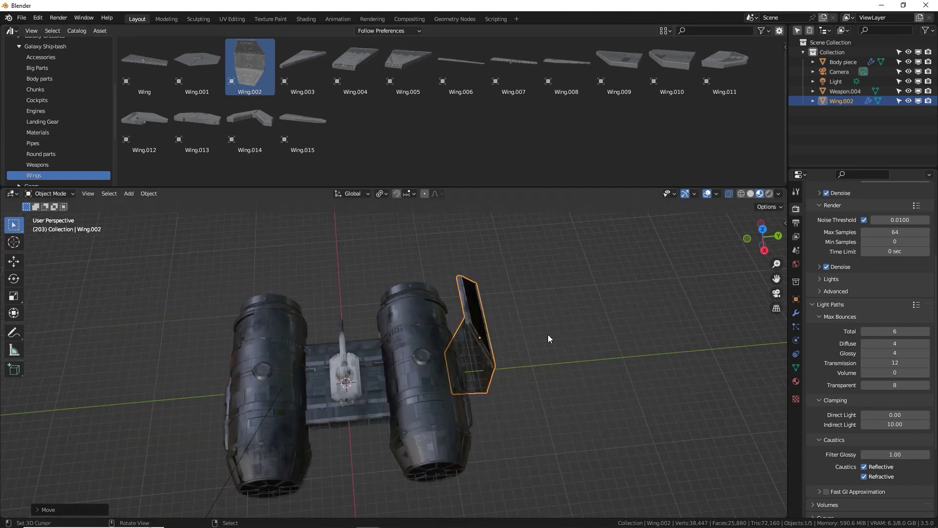
pyautogui.moveTo(547, 334); pyautogui.dragTo(503, 324, button='middle')
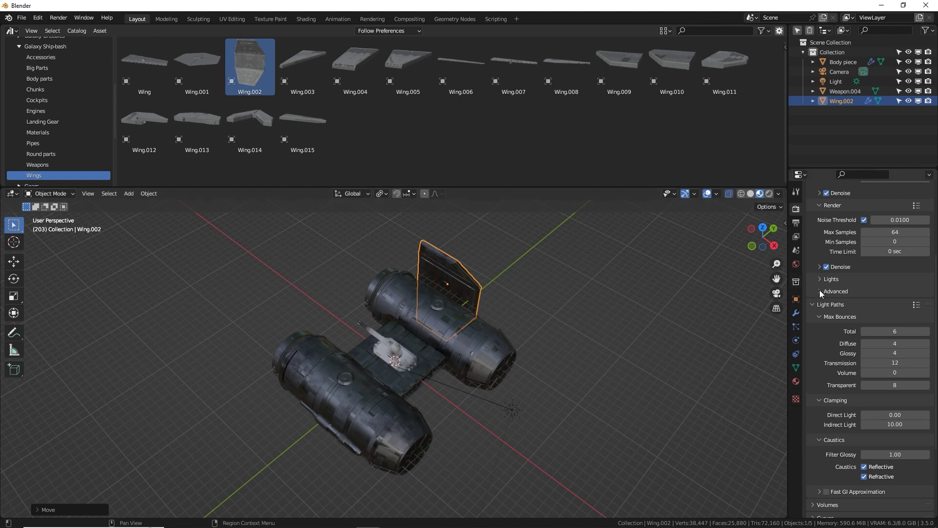
# - Add a Mirror modifier to the wing using Body piece as mirror object, axis Y only
pyautogui.click(796, 314)
pyautogui.click(847, 231)
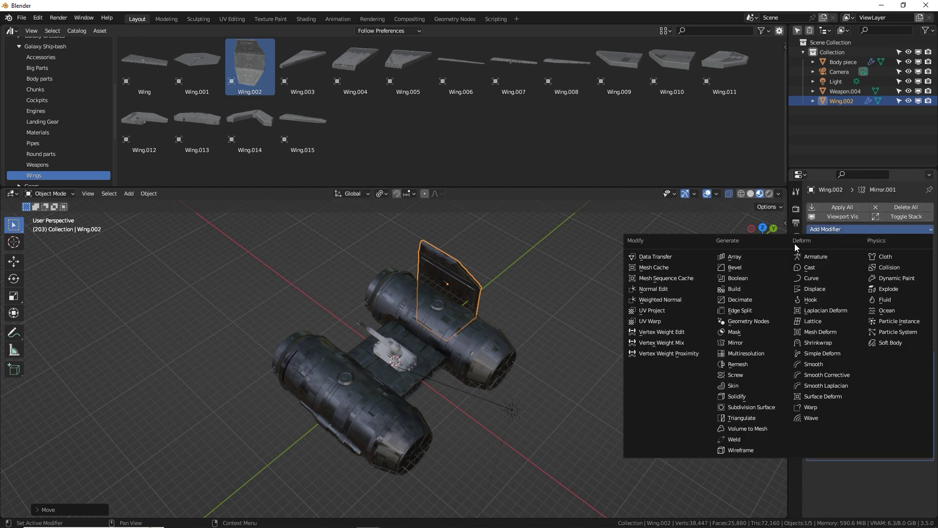
pyautogui.click(743, 343)
pyautogui.scroll(-3, 905, 470)
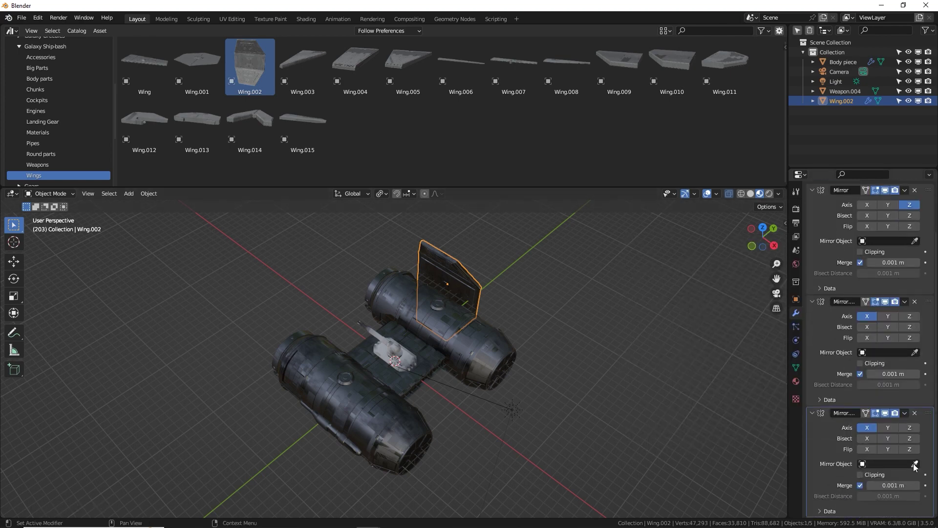
pyautogui.click(916, 464)
pyautogui.click(397, 383)
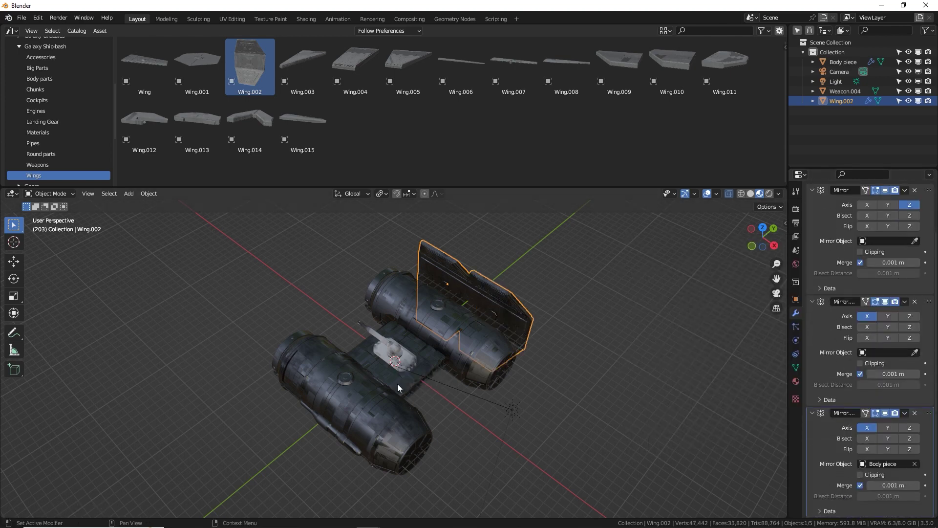
pyautogui.click(869, 430)
pyautogui.click(887, 428)
pyautogui.moveTo(524, 352); pyautogui.dragTo(496, 342, button='middle')
pyautogui.scroll(5, 496, 342)
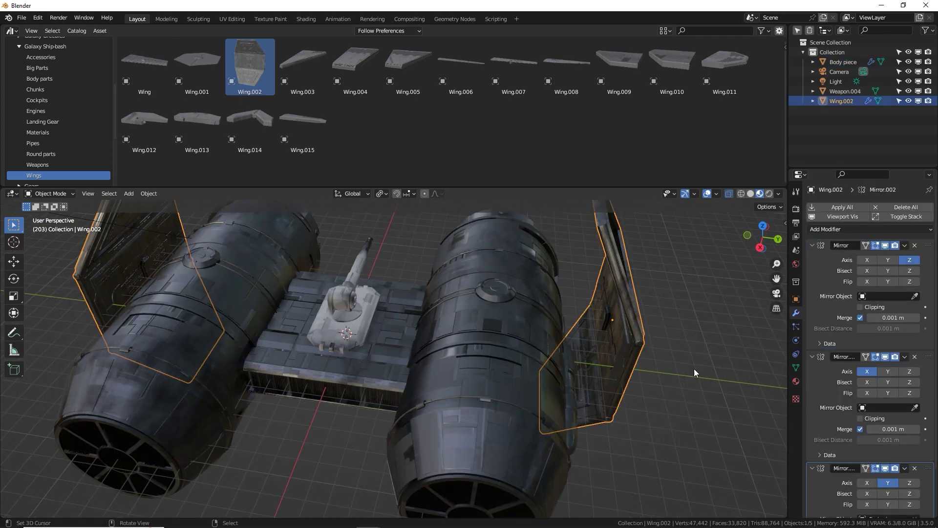
pyautogui.scroll(-3, 838, 474)
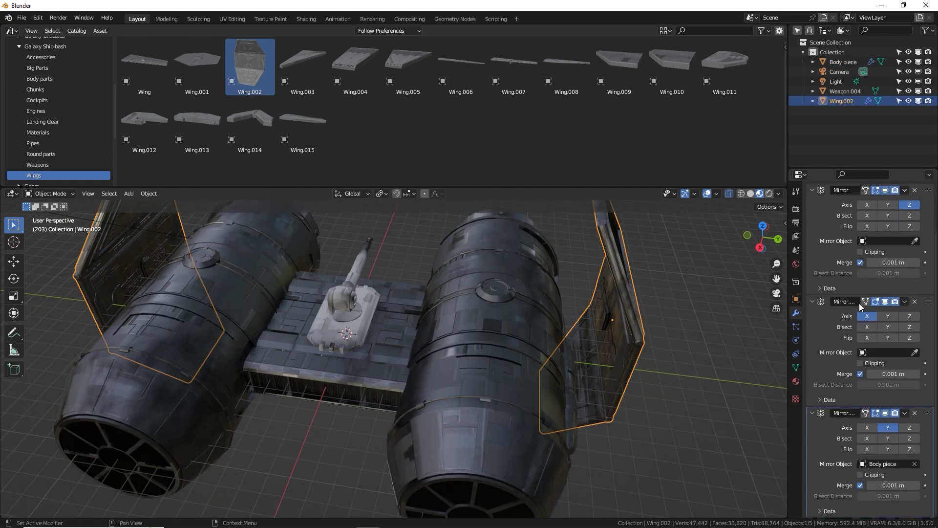
# - Collapse both Mirror panels, re-pick Body piece as the mirror target, and reselect the wing
pyautogui.click(812, 302)
pyautogui.click(811, 246)
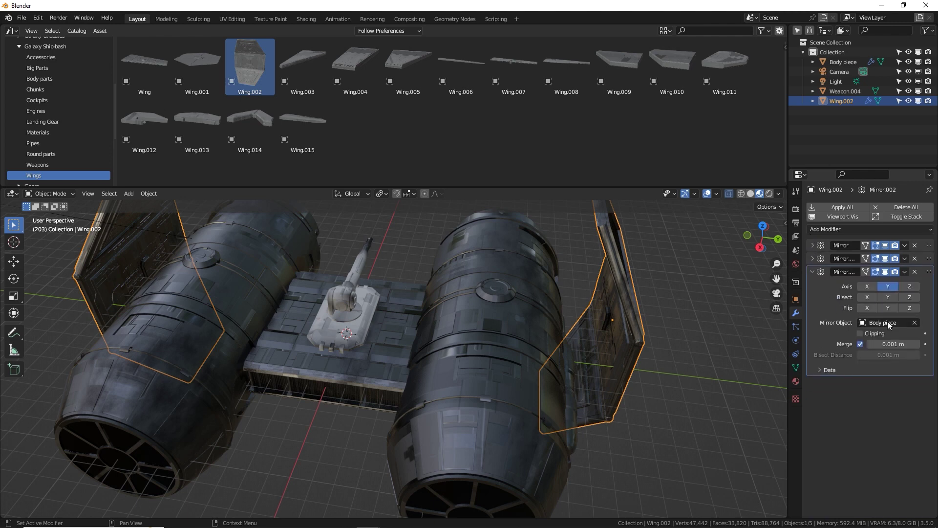
pyautogui.click(915, 323)
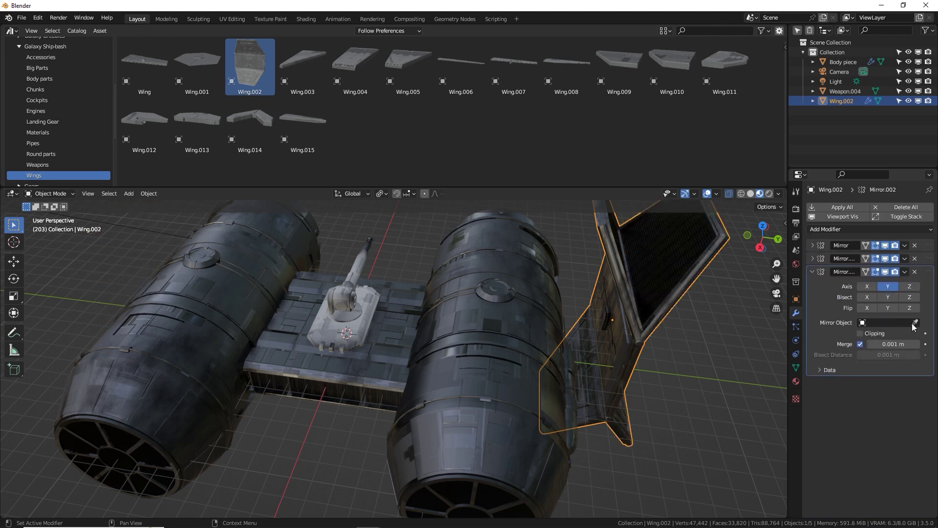
pyautogui.click(915, 323)
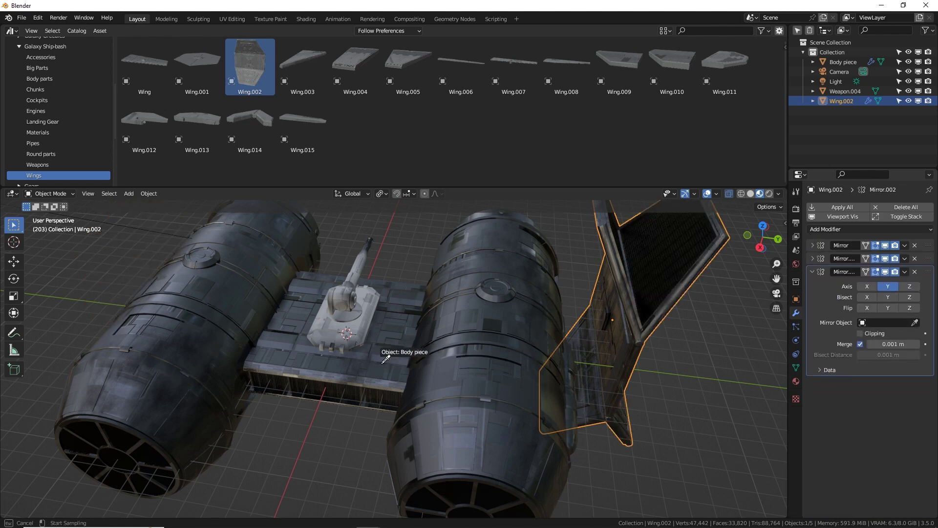
pyautogui.click(399, 362)
pyautogui.click(398, 360)
pyautogui.moveTo(398, 360); pyautogui.dragTo(365, 305, button='middle')
pyautogui.click(580, 315)
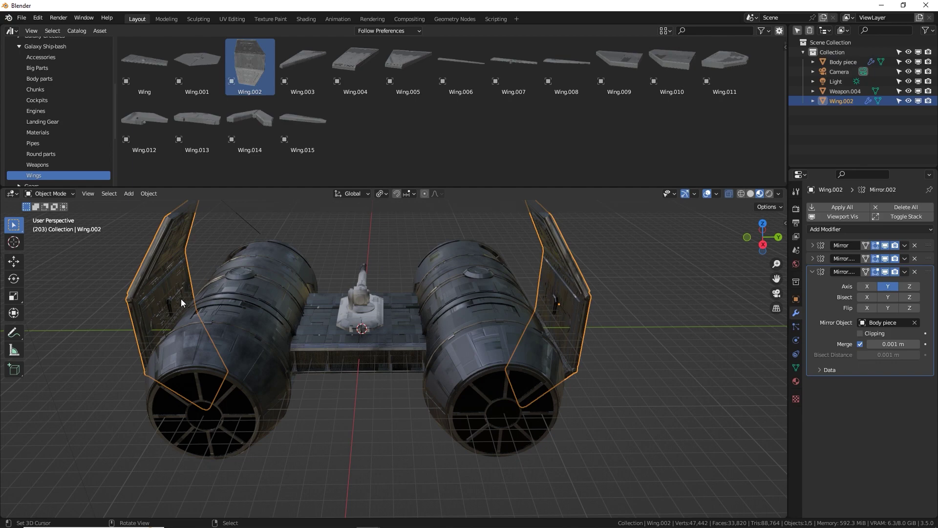
# - Try an extra X-axis mirror and a vertical wing move, then undo both
pyautogui.moveTo(181, 302); pyautogui.dragTo(248, 302, button='middle')
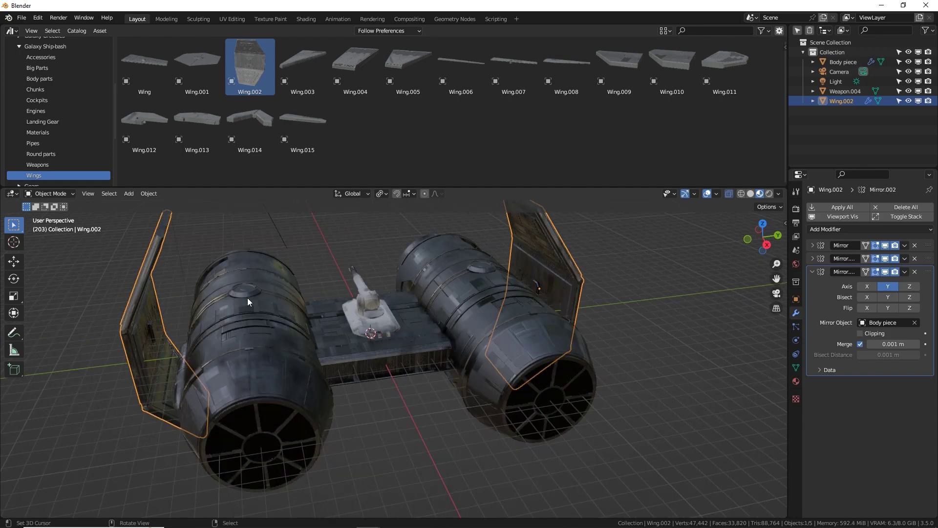
pyautogui.click(872, 288)
pyautogui.moveTo(579, 358); pyautogui.dragTo(548, 367, button='middle')
pyautogui.press('g')
pyautogui.press('z')
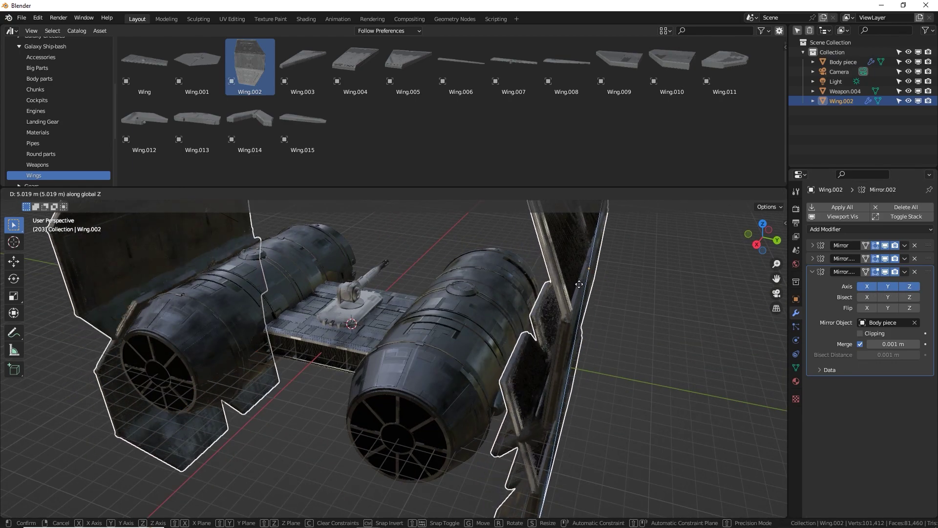
pyautogui.click(578, 267)
pyautogui.moveTo(579, 264); pyautogui.dragTo(538, 340, button='middle')
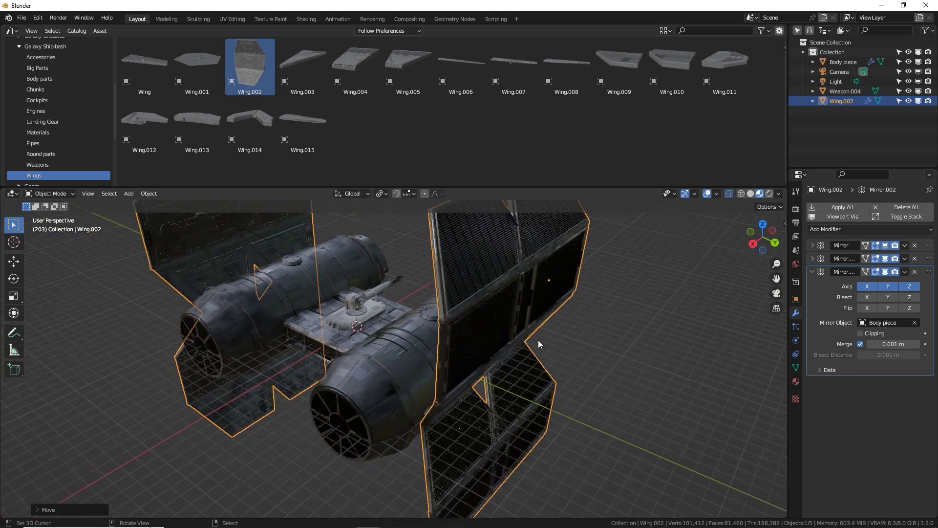
pyautogui.scroll(-4, 538, 340)
pyautogui.press('g')
pyautogui.rightClick(564, 321)
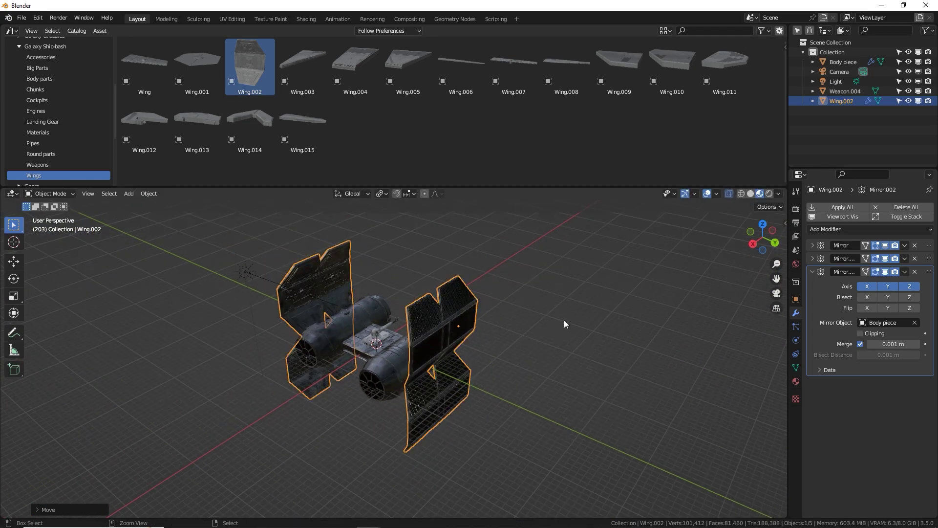
pyautogui.hotkey('ctrl', 'z')
# - Slide Wing.002 along Y closer to the engine pods, then show the Weapons catalog
pyautogui.moveTo(534, 368); pyautogui.dragTo(611, 374, button='middle')
pyautogui.scroll(3, 420, 357)
pyautogui.moveTo(403, 345); pyautogui.dragTo(458, 345, button='middle')
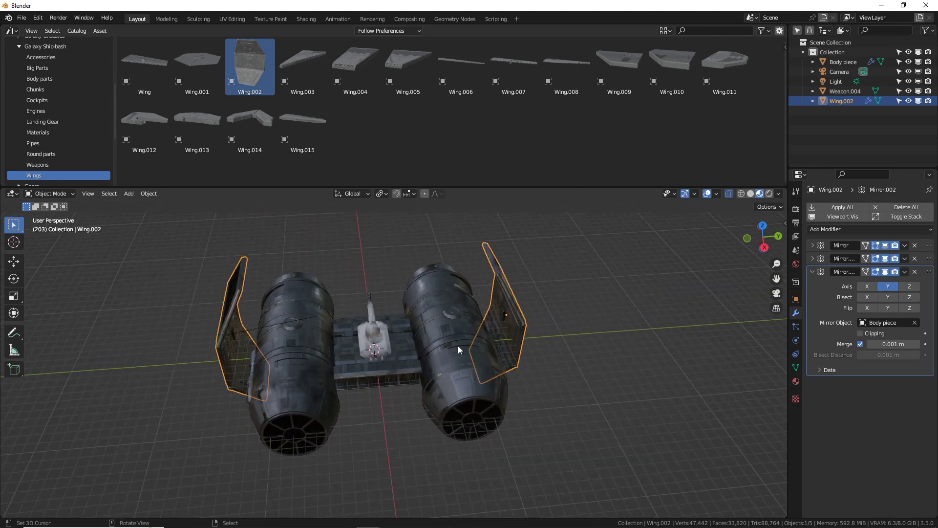
pyautogui.press('g')
pyautogui.press('y')
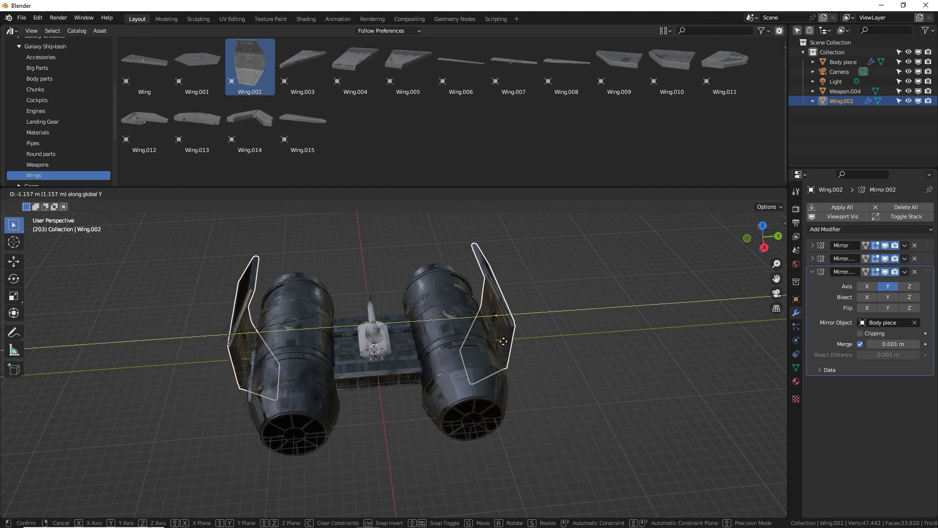
pyautogui.click(501, 341)
pyautogui.click(56, 165)
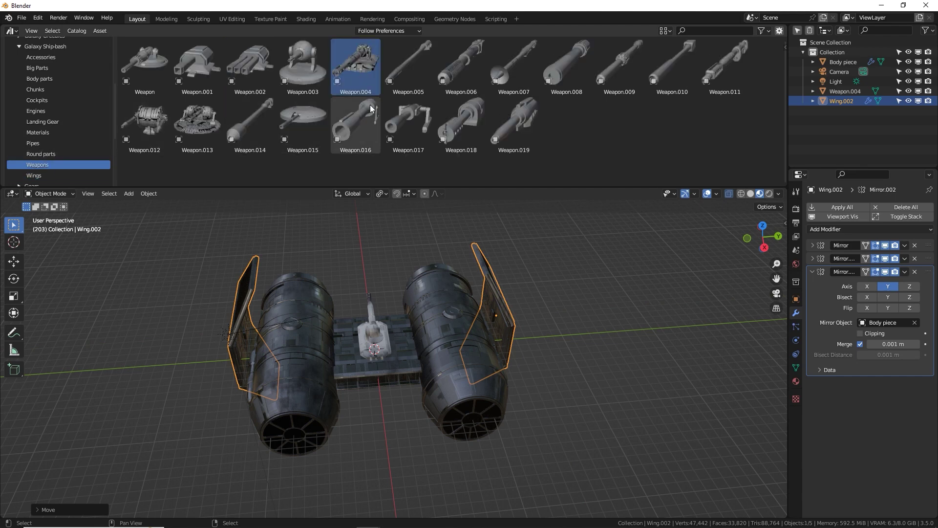
# - Drop the Weapon.011 gun into the scene, rotate it, and place it beside an engine pod from top view
pyautogui.click(725, 69)
pyautogui.moveTo(591, 262); pyautogui.dragTo(568, 356)
pyautogui.press('r')
pyautogui.click(568, 369)
pyautogui.press('KP_7')
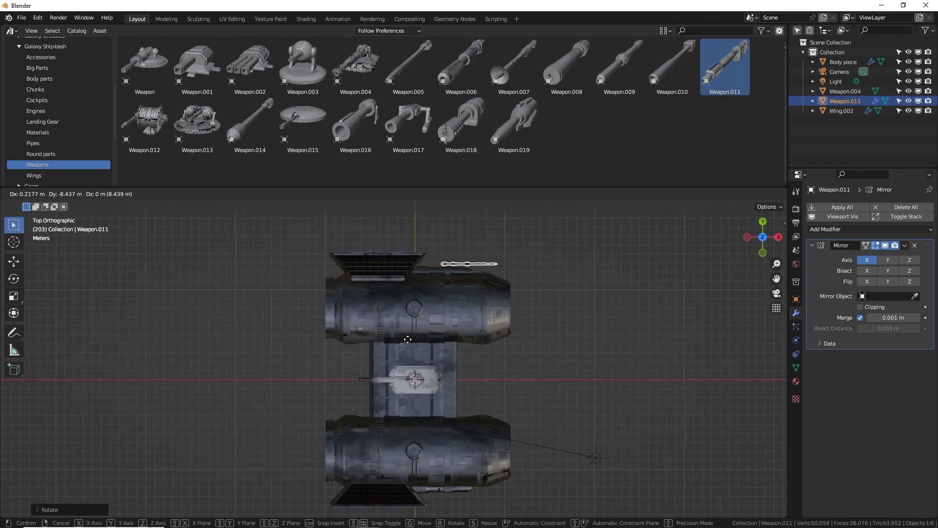
pyautogui.click(387, 336)
# - Enlarge the Weapon.011 gun by roughly 1.45×
pyautogui.moveTo(499, 281); pyautogui.dragTo(375, 216, button='middle')
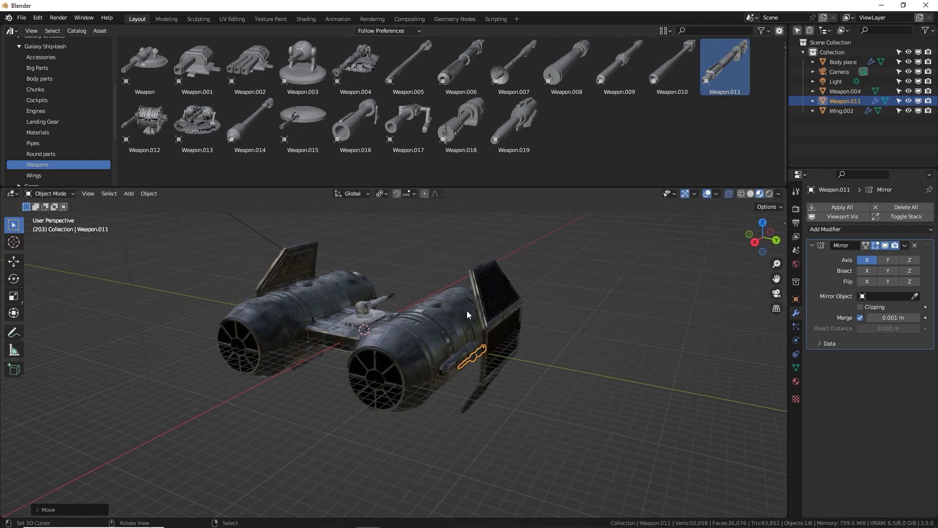
pyautogui.scroll(5, 543, 320)
pyautogui.moveTo(546, 321); pyautogui.dragTo(512, 307, button='middle')
pyautogui.press('s')
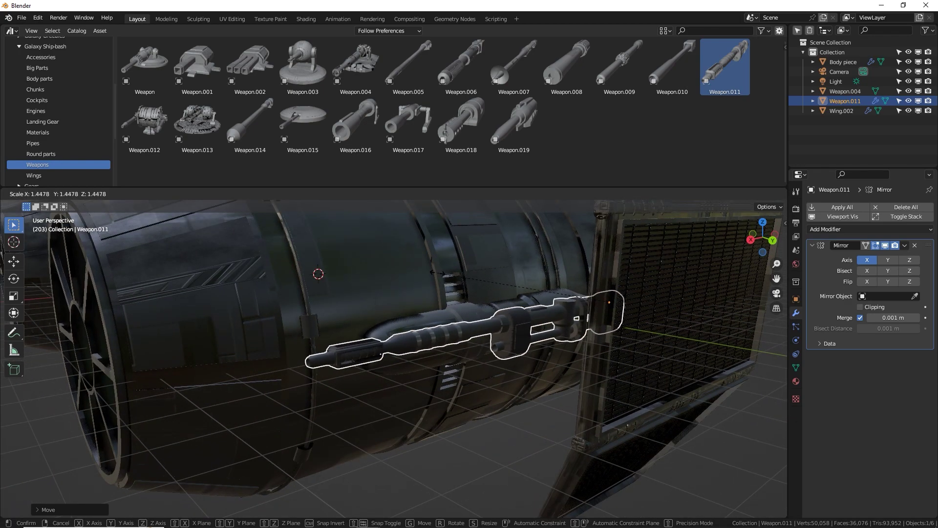
pyautogui.click(432, 273)
pyautogui.moveTo(432, 272); pyautogui.dragTo(577, 313, button='middle')
# - Slide the gun along X so it runs lengthwise along the pod's outer side
pyautogui.press('g')
pyautogui.press('x')
pyautogui.click(550, 344)
pyautogui.scroll(-5, 550, 347)
pyautogui.click(835, 230)
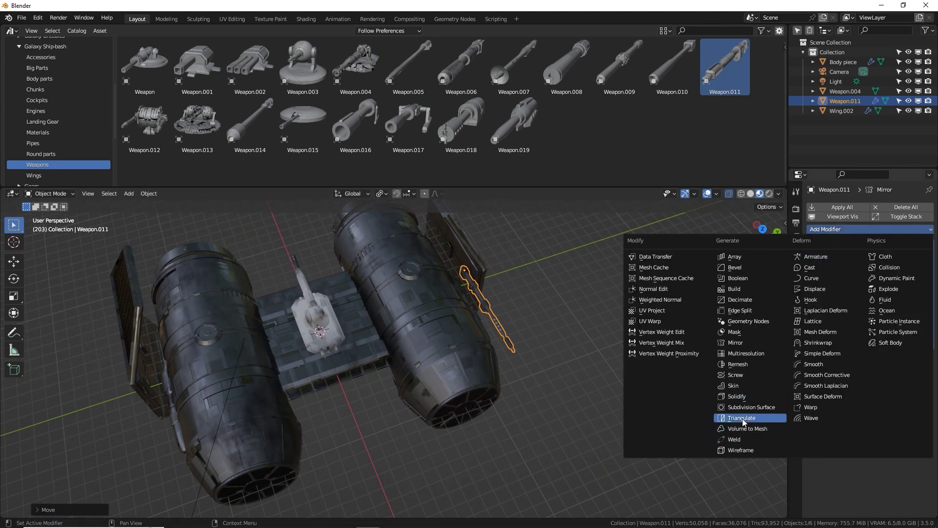
# - Add a Mirror modifier to the gun using the Body piece as the mirror object
pyautogui.click(735, 343)
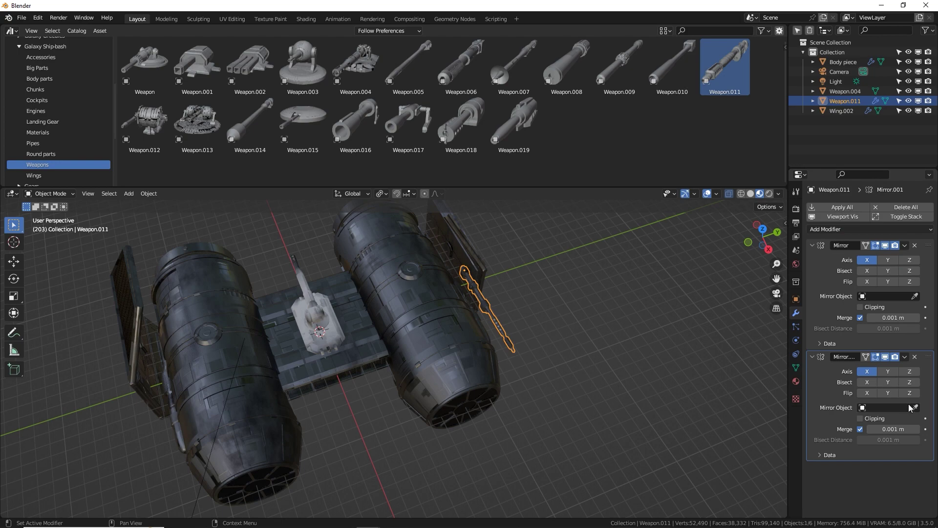
pyautogui.click(386, 354)
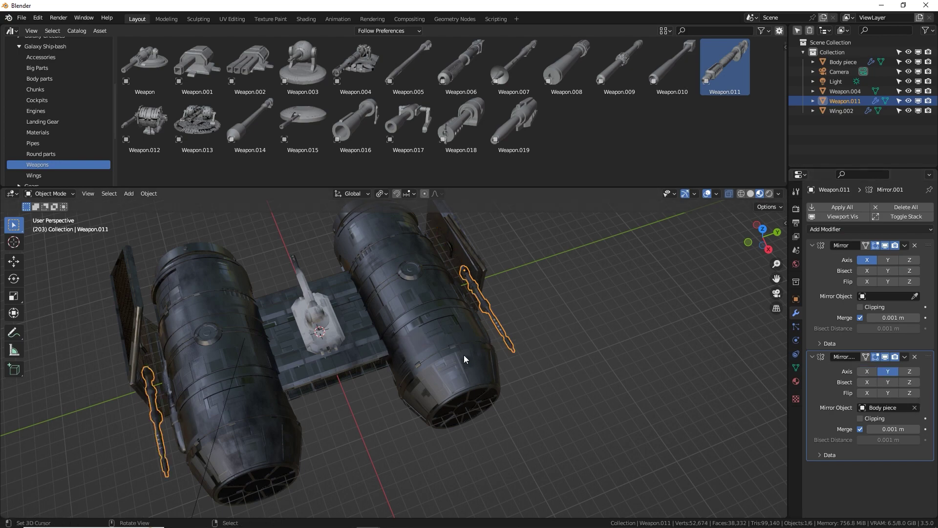
pyautogui.moveTo(464, 354); pyautogui.dragTo(401, 302, button='middle')
pyautogui.scroll(6, 455, 295)
pyautogui.keyDown('shift'); pyautogui.moveTo(516, 287); pyautogui.dragTo(406, 385, button='middle'); pyautogui.keyUp('shift')
pyautogui.scroll(-1, 407, 386)
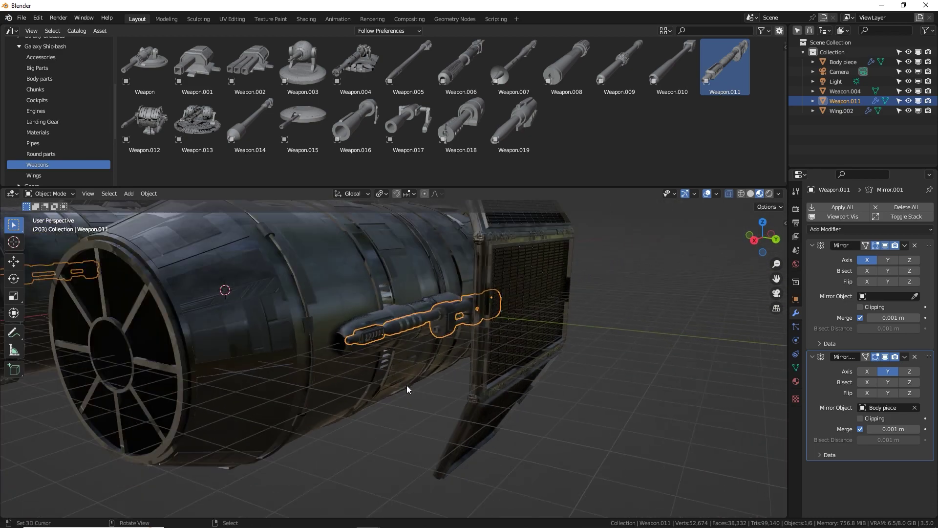
pyautogui.scroll(-2, 407, 386)
# - Enable Z mirroring and spread the upper and lower guns apart vertically
pyautogui.click(910, 372)
pyautogui.press('g')
pyautogui.press('z')
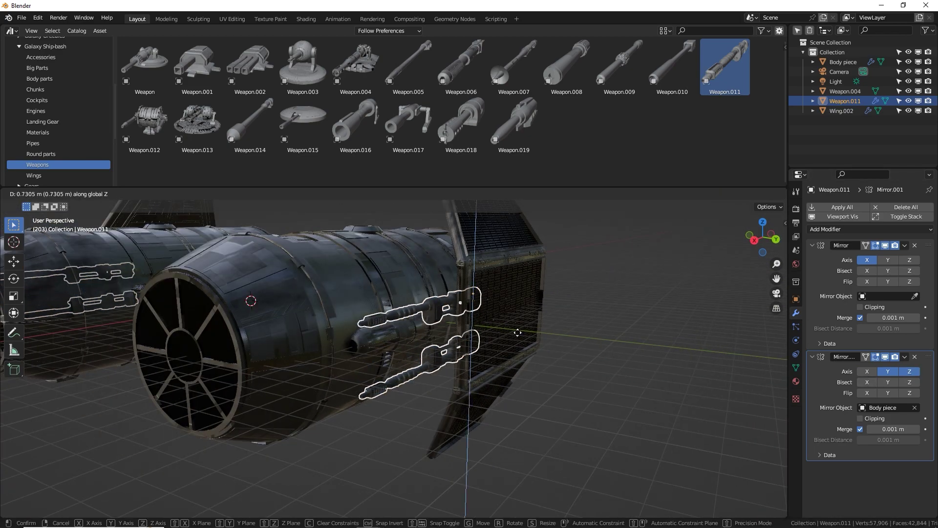
pyautogui.click(361, 345)
pyautogui.moveTo(362, 345); pyautogui.dragTo(343, 350, button='middle')
pyautogui.scroll(-4, 384, 344)
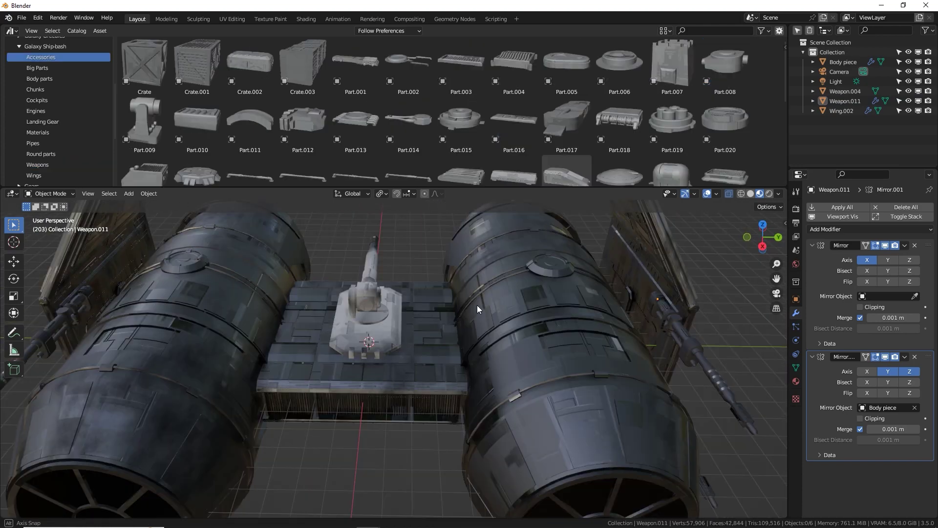
# - Bring the Part.018 block from the Accessories catalog into the scene
pyautogui.moveTo(477, 305); pyautogui.dragTo(324, 273, button='middle')
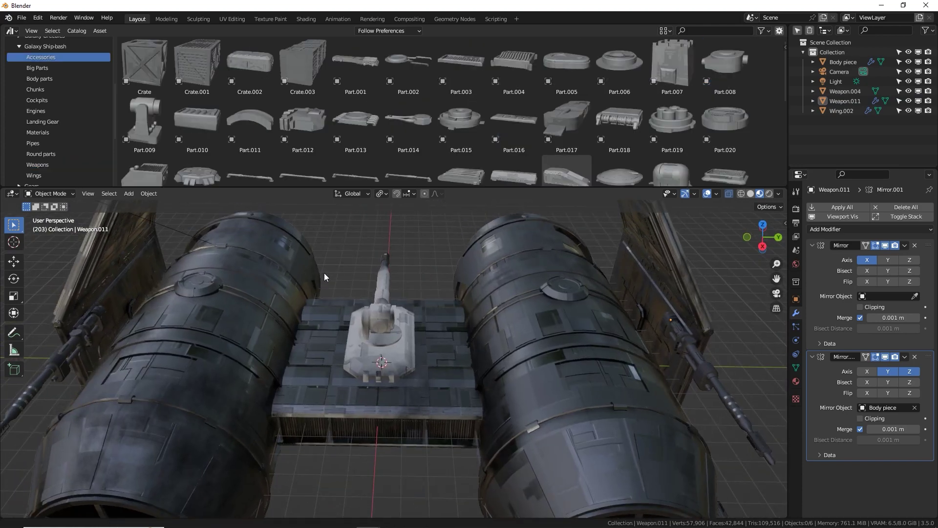
pyautogui.moveTo(361, 144); pyautogui.dragTo(390, 143, button='middle')
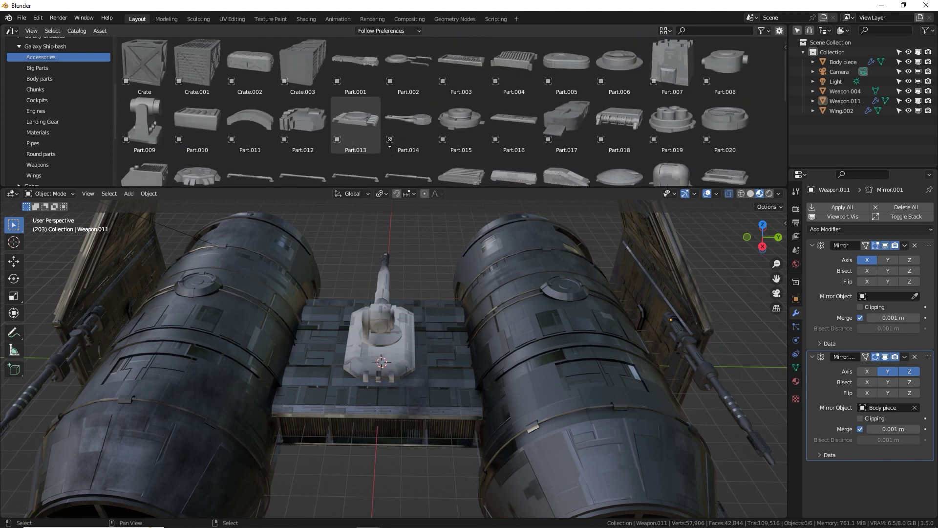
pyautogui.moveTo(619, 122); pyautogui.dragTo(379, 292)
# - Drop Part.018 onto the centre section and slide it beside the turret
pyautogui.moveTo(317, 348); pyautogui.dragTo(318, 348)
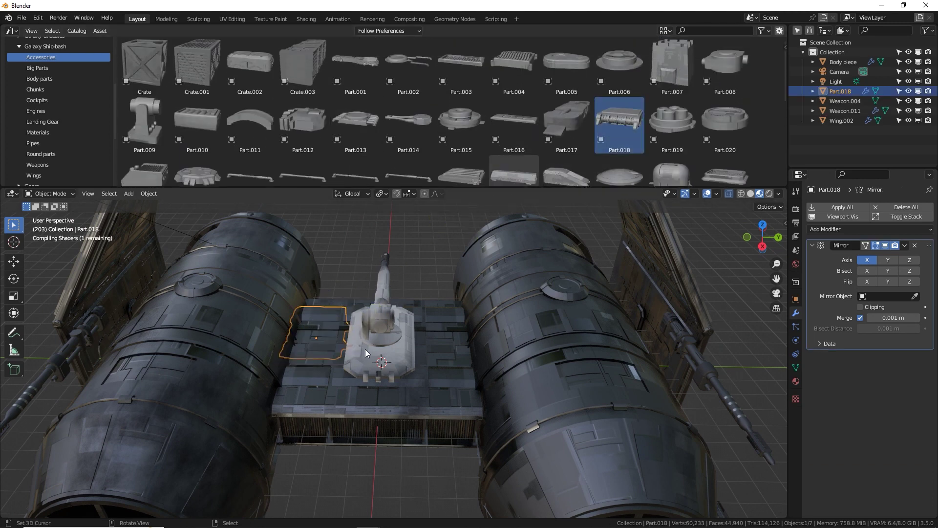
pyautogui.moveTo(368, 350); pyautogui.dragTo(360, 354, button='middle')
pyautogui.press('g')
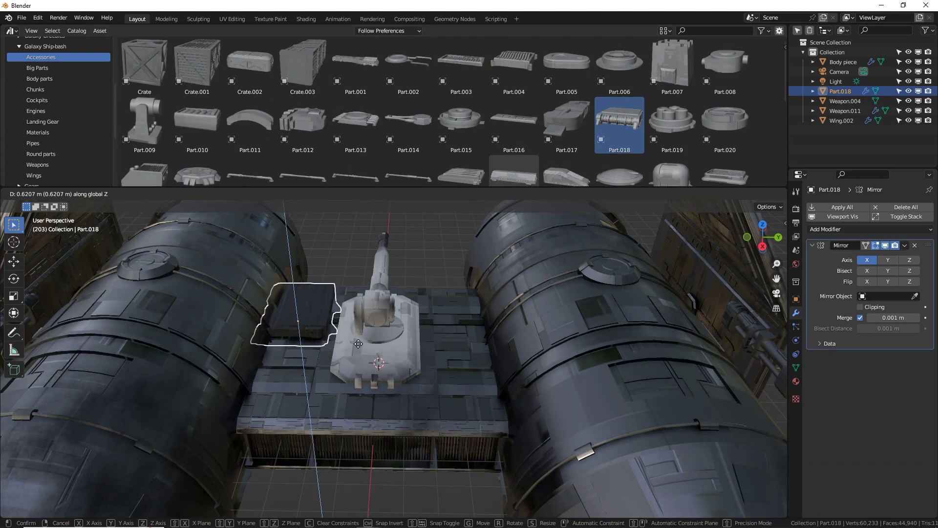
pyautogui.press('y')
pyautogui.press('x')
pyautogui.click(351, 355)
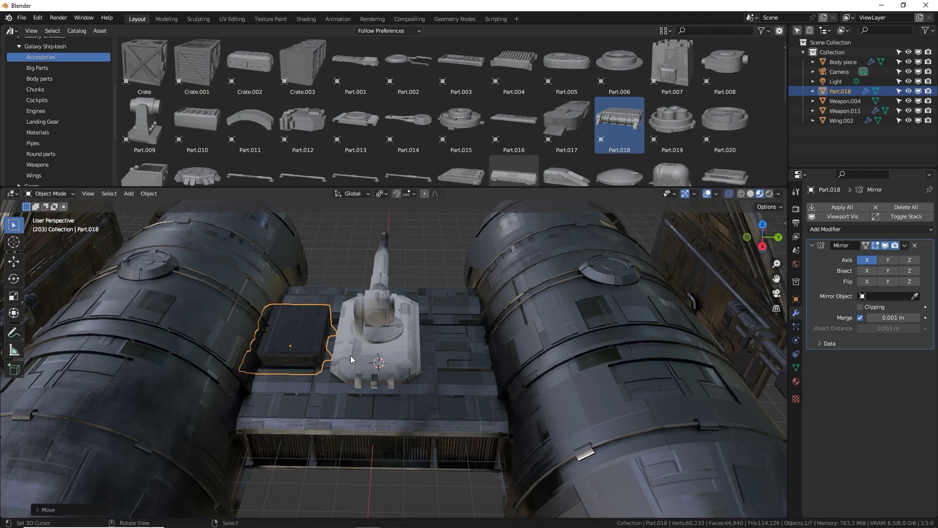
# - Turn Part.018 180° around the Z axis
pyautogui.press('r')
pyautogui.press('z')
pyautogui.click(351, 356)
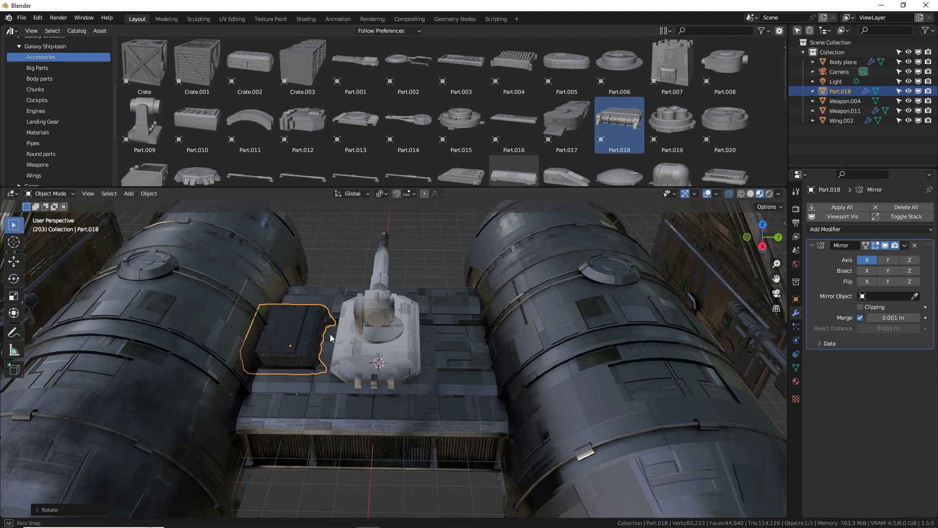
pyautogui.moveTo(330, 334); pyautogui.dragTo(417, 320, button='middle')
# - Raise Part.018 about 0.62 m along Z so it sits on the deck
pyautogui.press('g')
pyautogui.press('z')
pyautogui.click(376, 304)
pyautogui.scroll(-4, 300, 305)
pyautogui.scroll(5, 300, 305)
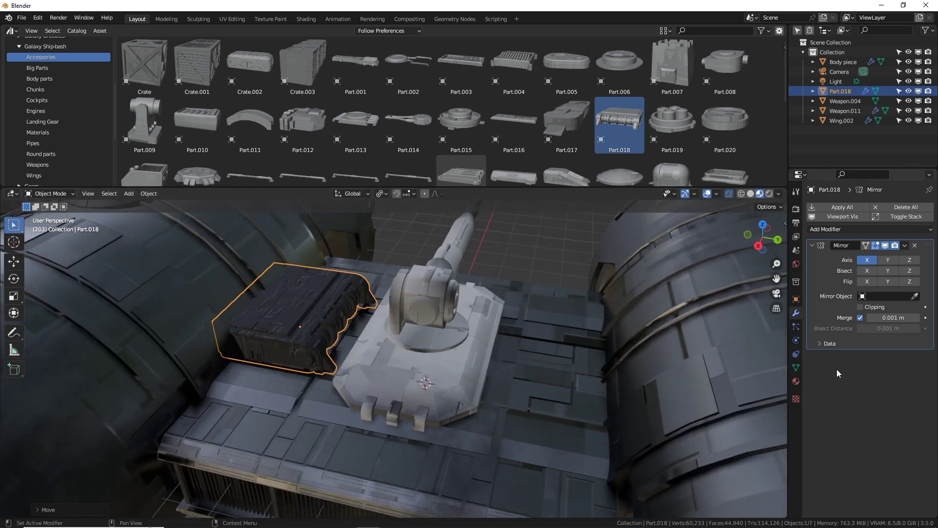
pyautogui.click(796, 382)
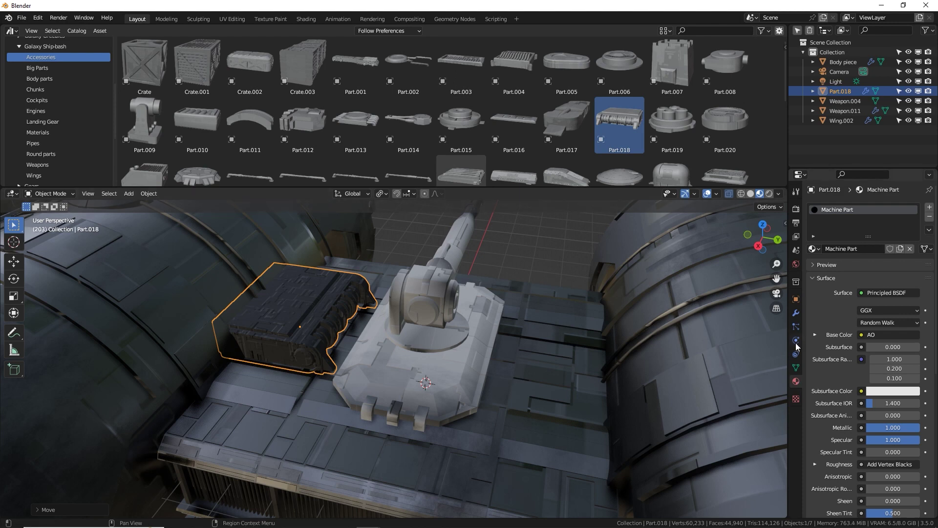
# - Give Part.018 the Hull 1 material
pyautogui.click(302, 398)
pyautogui.click(327, 345)
pyautogui.click(814, 249)
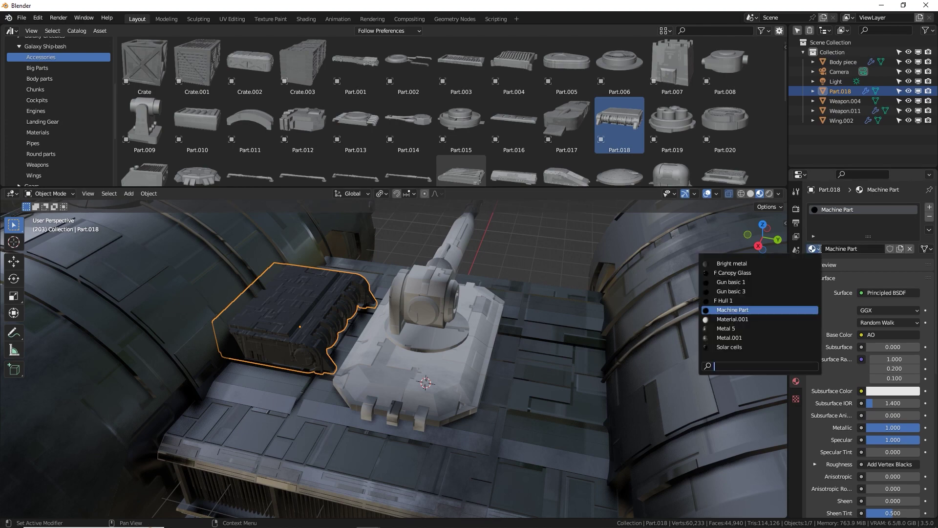
pyautogui.click(747, 299)
pyautogui.scroll(-6, 383, 315)
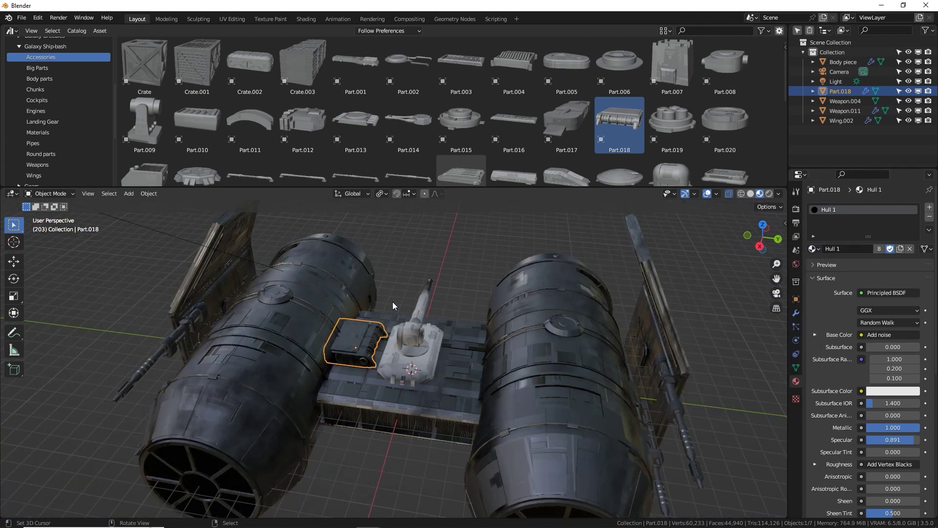
# - Mirror Part.018 across the Body piece with a second Mirror modifier, then drop in Part.014
pyautogui.click(796, 313)
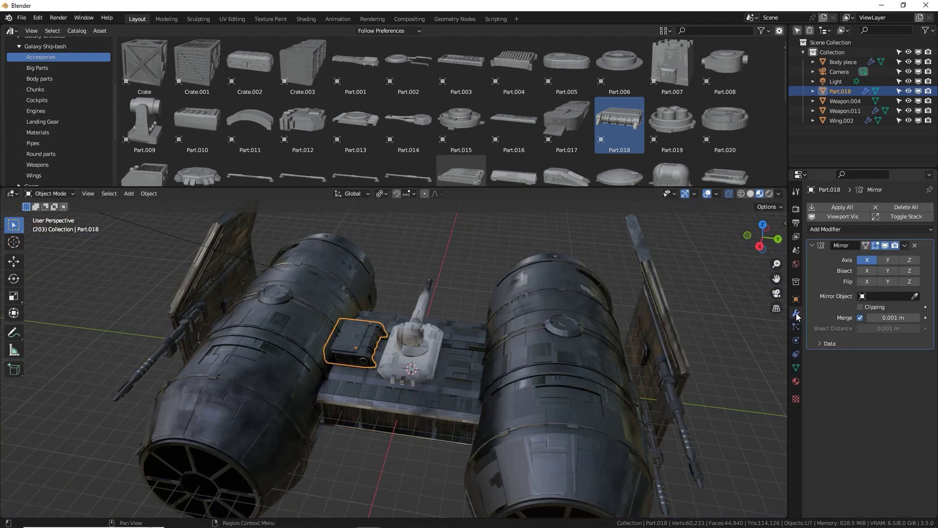
pyautogui.click(840, 228)
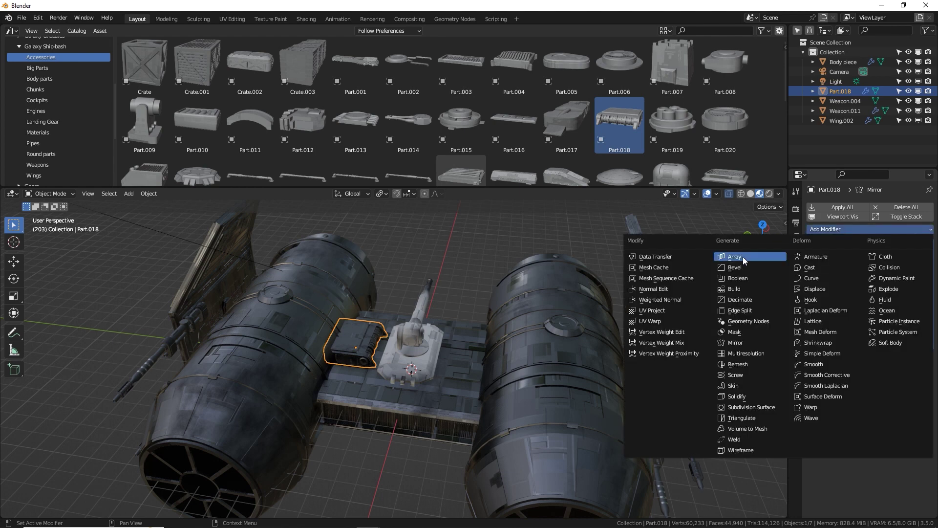
pyautogui.click(743, 342)
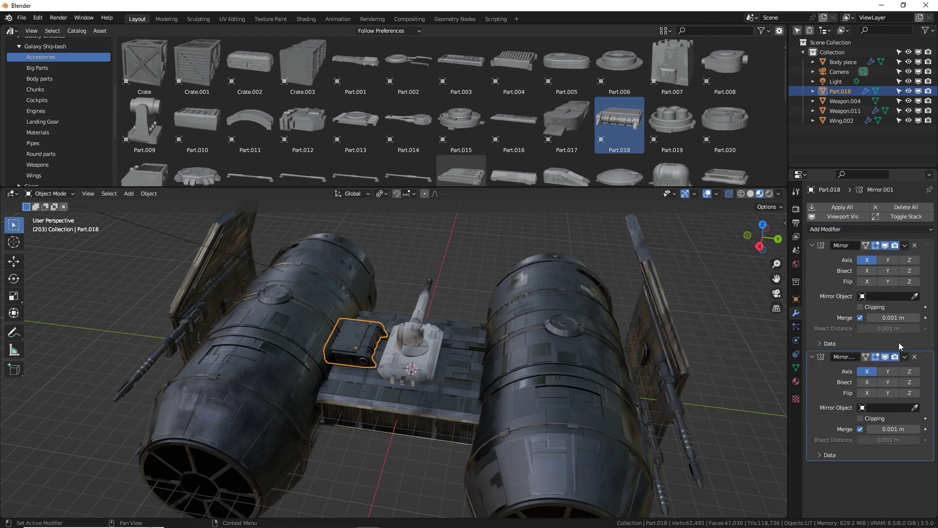
pyautogui.click(455, 408)
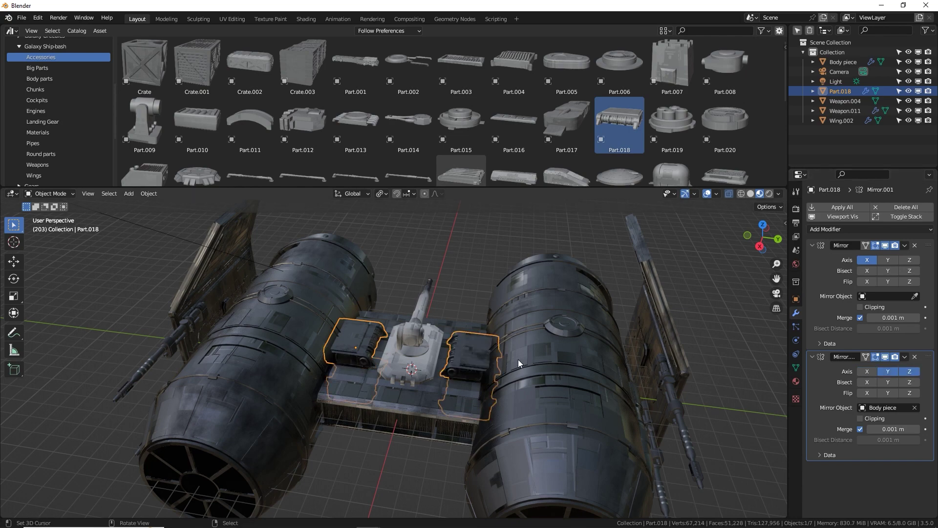
pyautogui.moveTo(518, 359); pyautogui.dragTo(484, 322, button='middle')
pyautogui.hotkey('alt', 'a')
pyautogui.moveTo(408, 124); pyautogui.dragTo(338, 376)
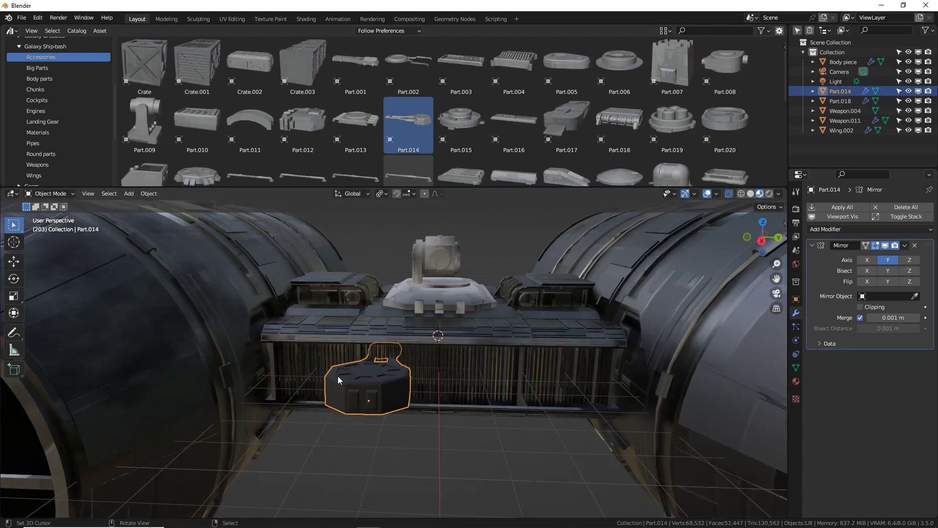
# - Rotate Part.014 90° around X to lay it on its side, viewed orthographically
pyautogui.press('r')
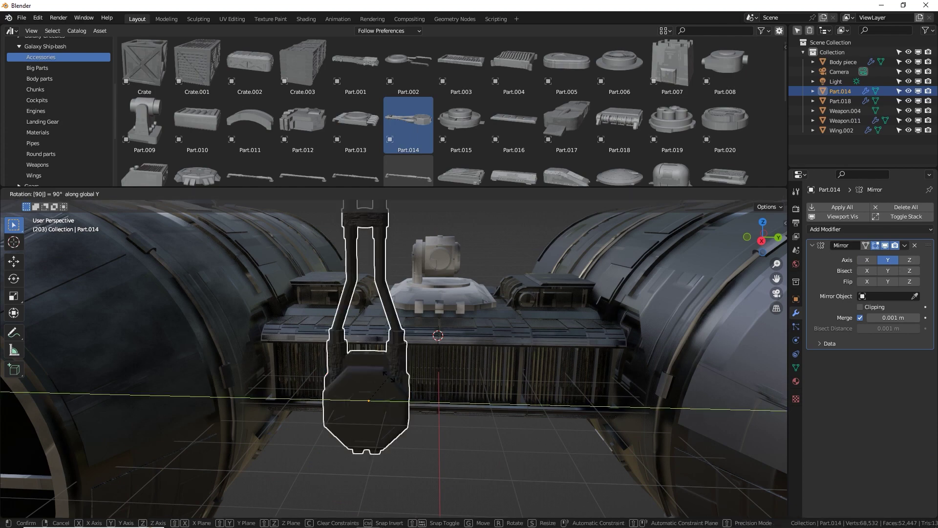
pyautogui.write('x90')
pyautogui.press('-')
pyautogui.press('Return')
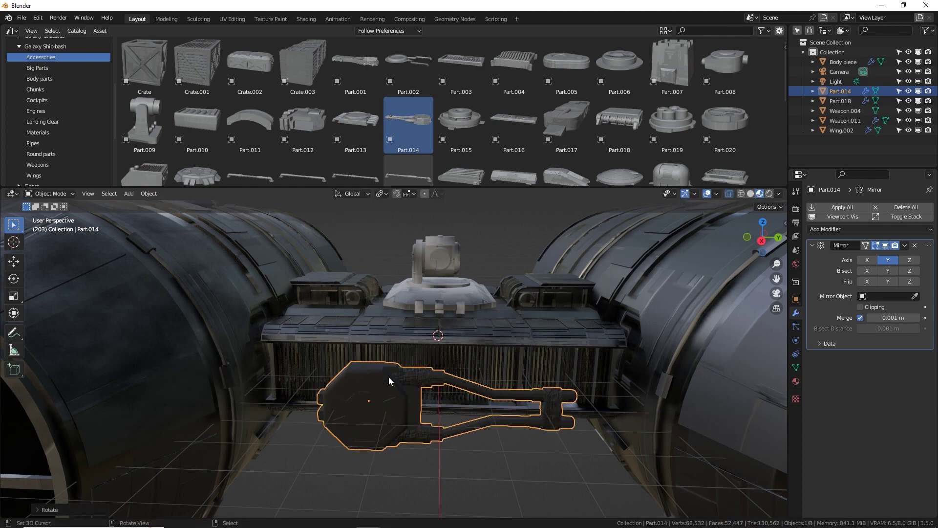
pyautogui.press('KP_1')
pyautogui.press('KP_3')
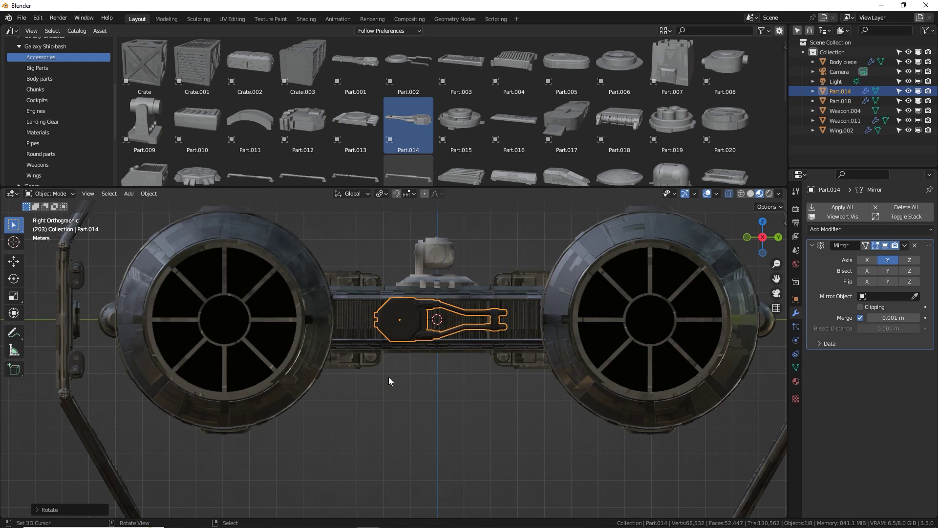
pyautogui.scroll(4, 361, 337)
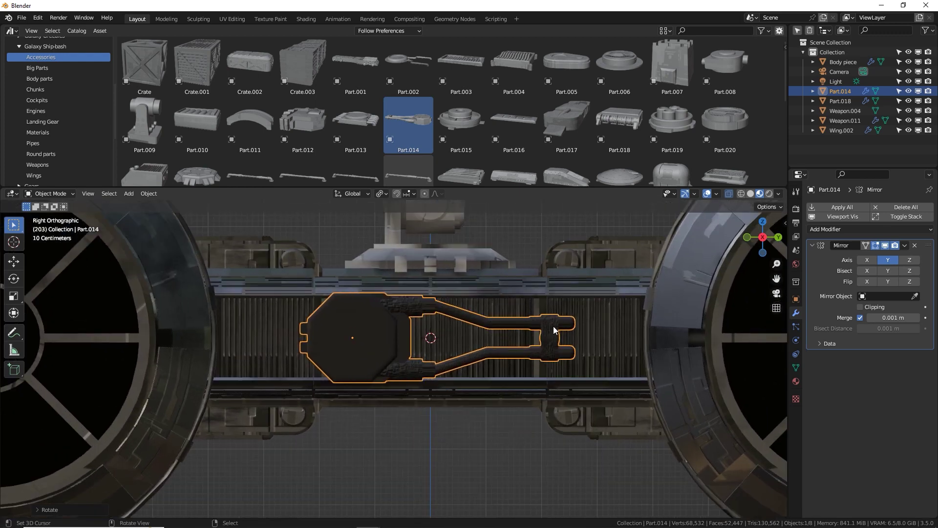
# - Slide Part.014 along Y to the body's left front and shrink it to about 0.88
pyautogui.press('g')
pyautogui.press('y')
pyautogui.click(449, 328)
pyautogui.press('s')
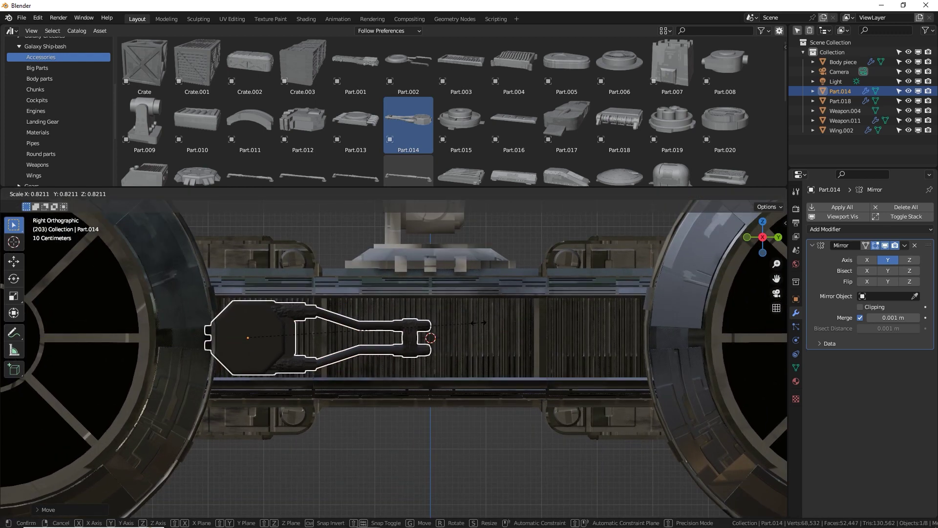
pyautogui.click(458, 323)
pyautogui.press('g')
pyautogui.press('y')
pyautogui.click(447, 322)
pyautogui.press('s')
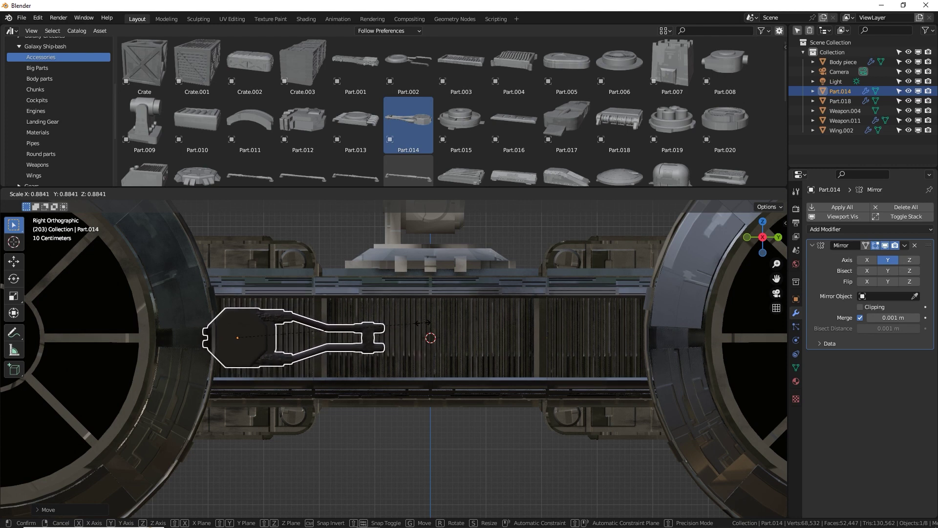
pyautogui.click(421, 323)
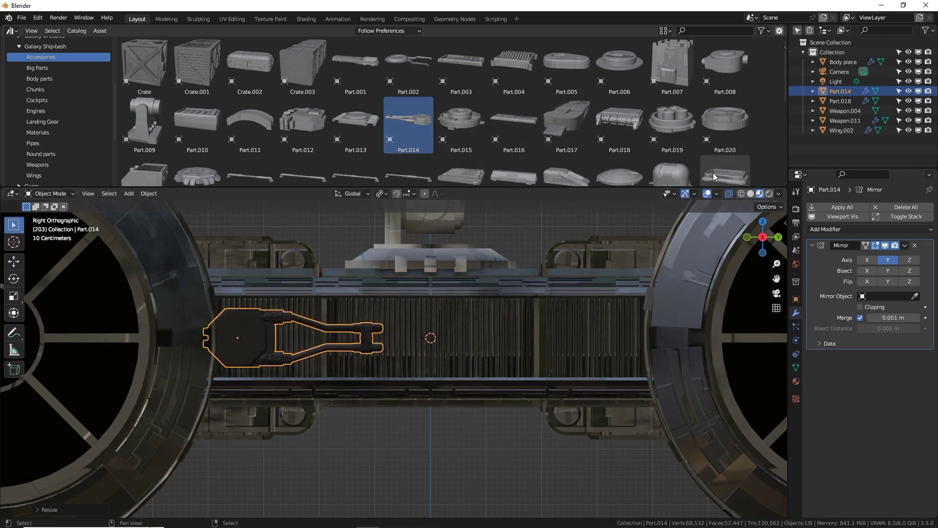
# - Add the Part.107 grille panel, reset its location, and fit it below the turret on the body front
pyautogui.scroll(-1, 713, 172)
pyautogui.moveTo(721, 154); pyautogui.dragTo(439, 352)
pyautogui.hotkey('alt', 'g')
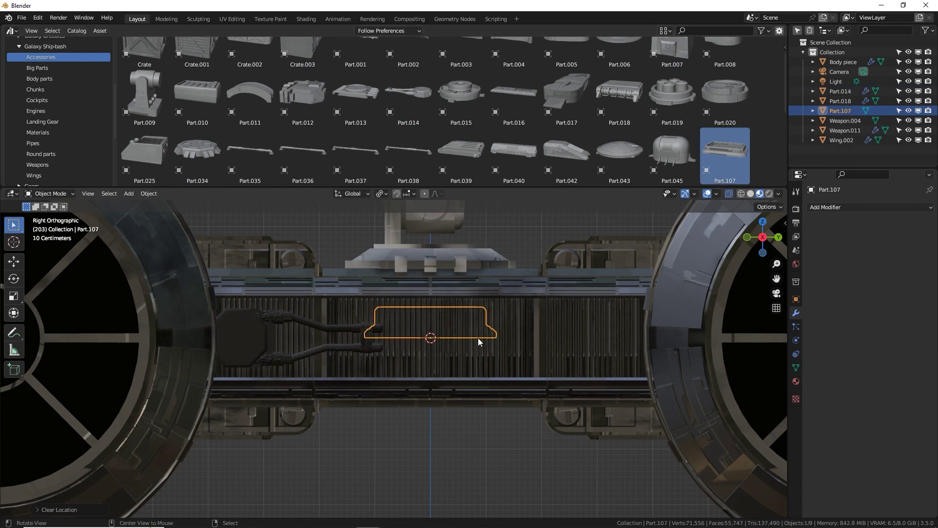
pyautogui.moveTo(478, 338)
pyautogui.mouseDown(button='middle')
pyautogui.moveTo(458, 349)
pyautogui.moveTo(460, 339)
pyautogui.mouseUp(button='middle')
pyautogui.scroll(-5, 460, 338)
pyautogui.press('g')
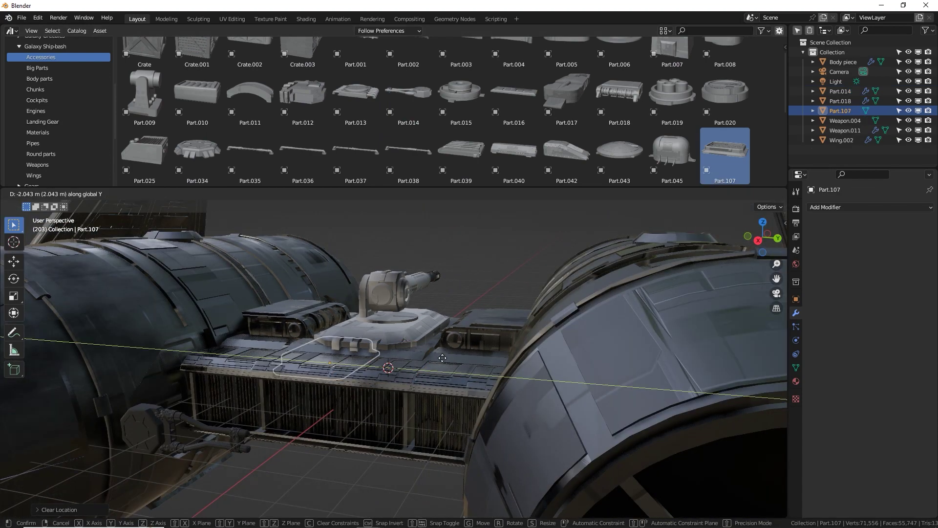
pyautogui.click(435, 371)
pyautogui.press('s')
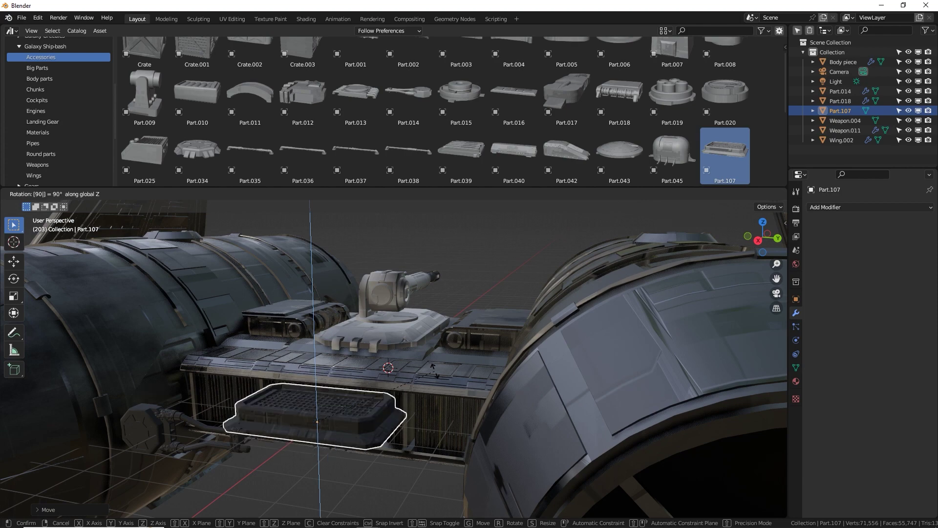
pyautogui.press('Return')
pyautogui.press('KP_3')
# - Assign the Hull 1 material to the grille panel and the pipe assembly
pyautogui.click(796, 381)
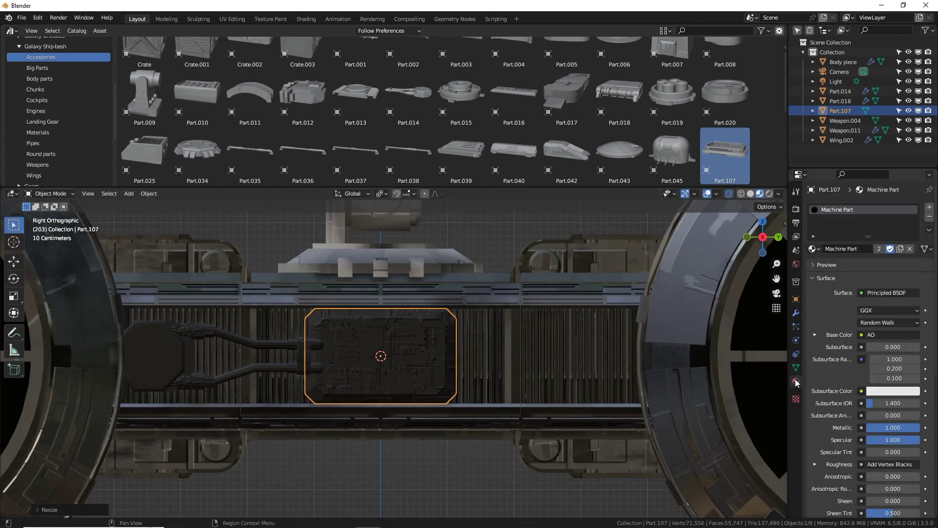
pyautogui.click(813, 250)
pyautogui.click(738, 301)
pyautogui.click(259, 345)
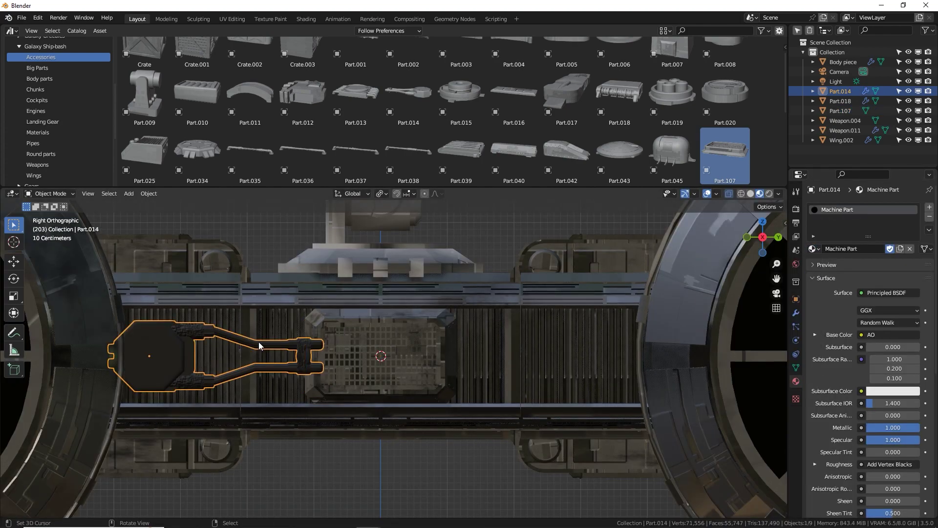
pyautogui.click(814, 249)
pyautogui.click(723, 300)
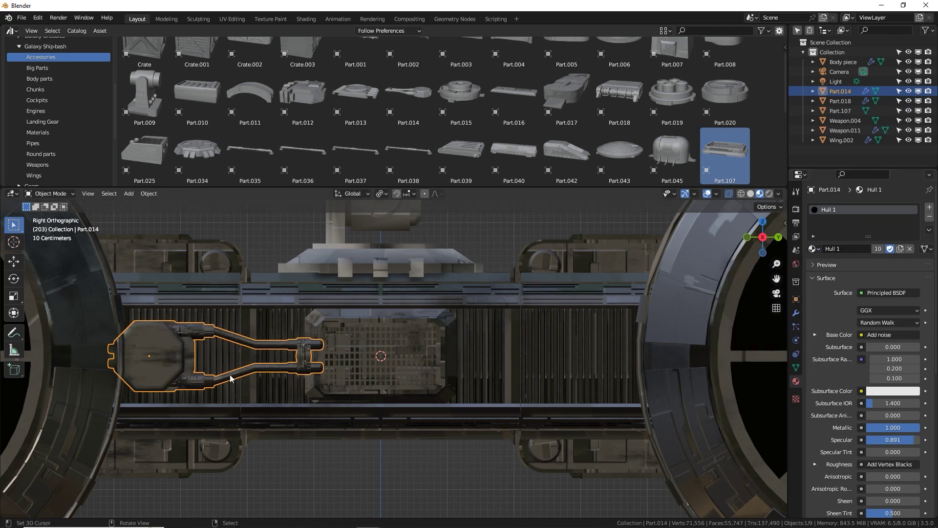
pyautogui.keyDown('shift'); pyautogui.moveTo(283, 345); pyautogui.dragTo(318, 371, button='middle'); pyautogui.keyUp('shift')
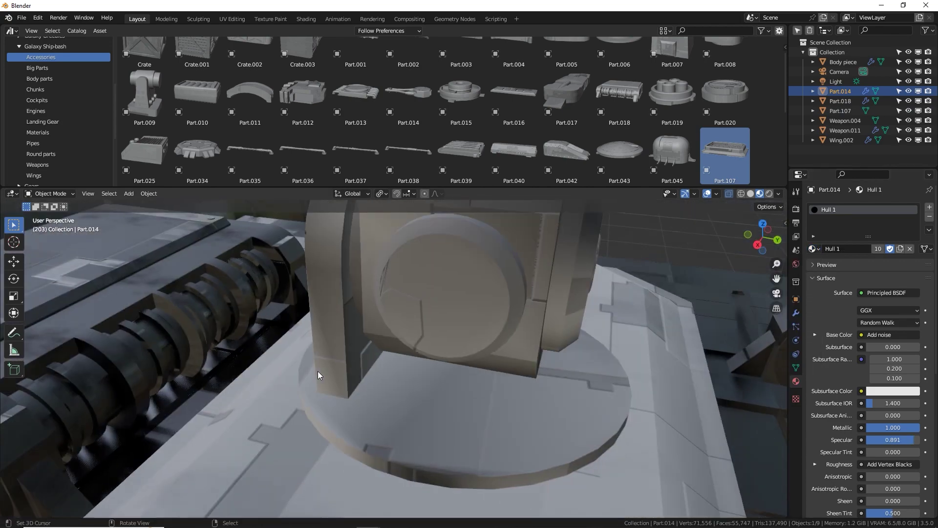
# - Move the pipe assembly along X flush against the body front, then shift it along Y
pyautogui.press('KP_Decimal')
pyautogui.moveTo(494, 304); pyautogui.dragTo(539, 310, button='middle')
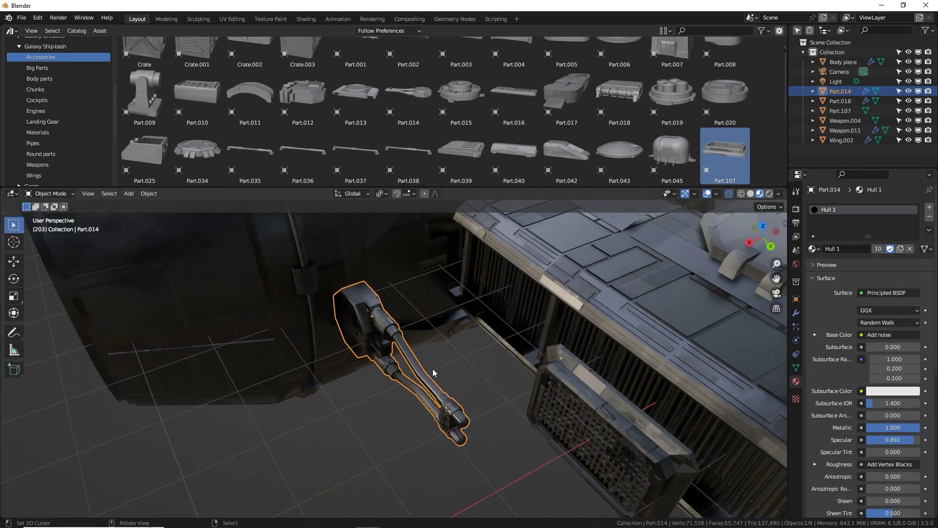
pyautogui.press('g')
pyautogui.press('x')
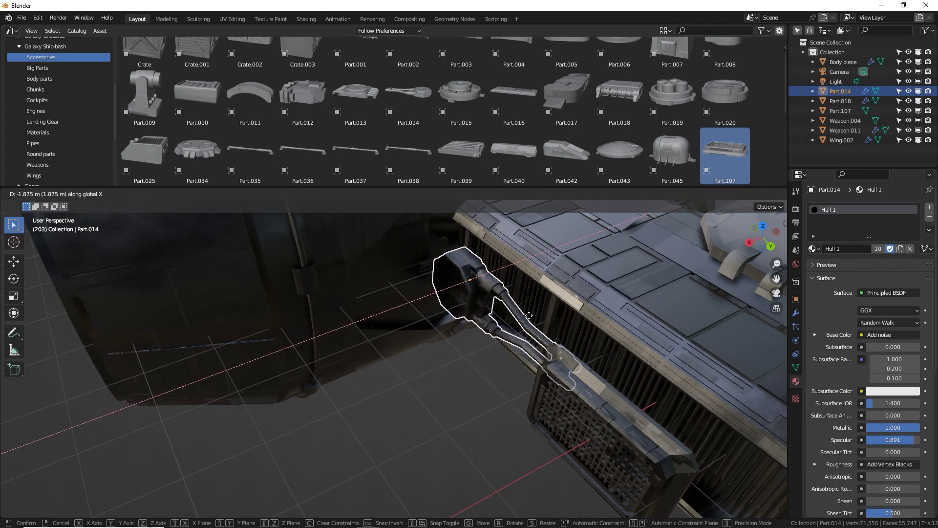
pyautogui.click(541, 311)
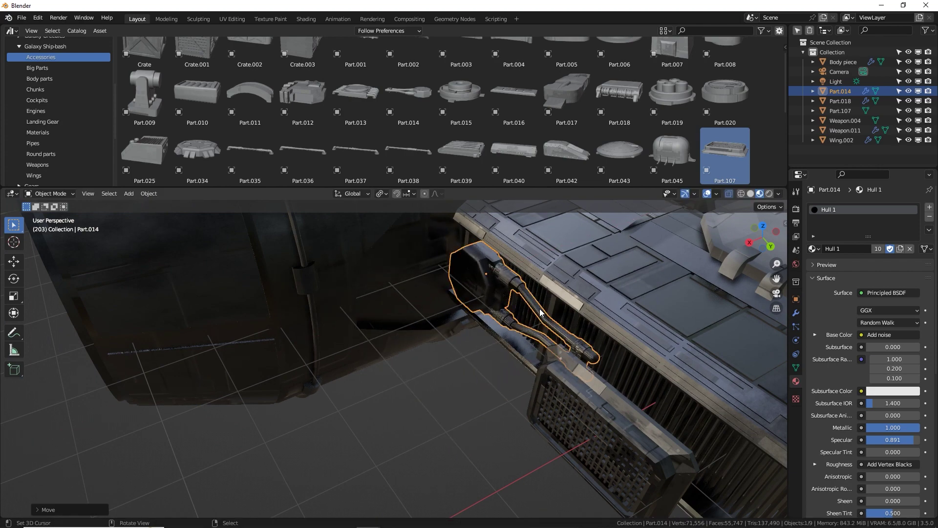
pyautogui.moveTo(541, 312); pyautogui.dragTo(497, 339, button='middle')
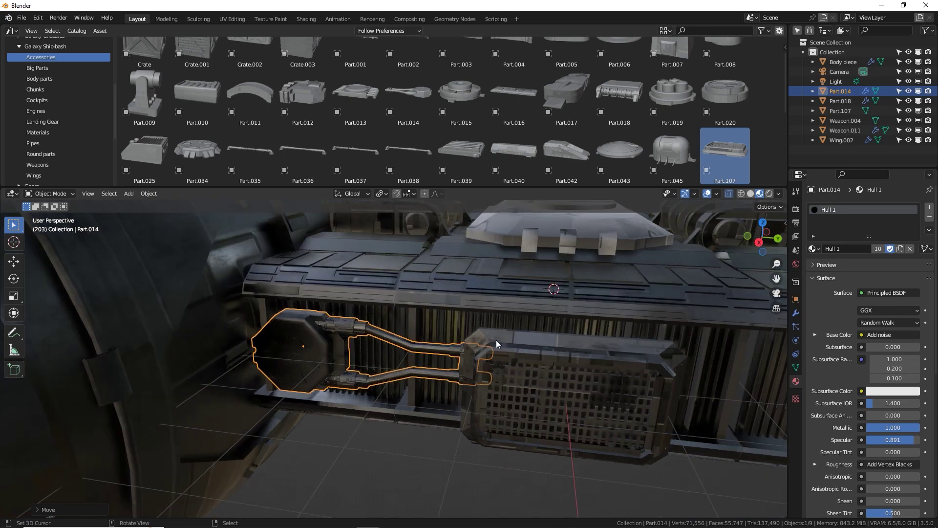
pyautogui.press('g')
pyautogui.press('y')
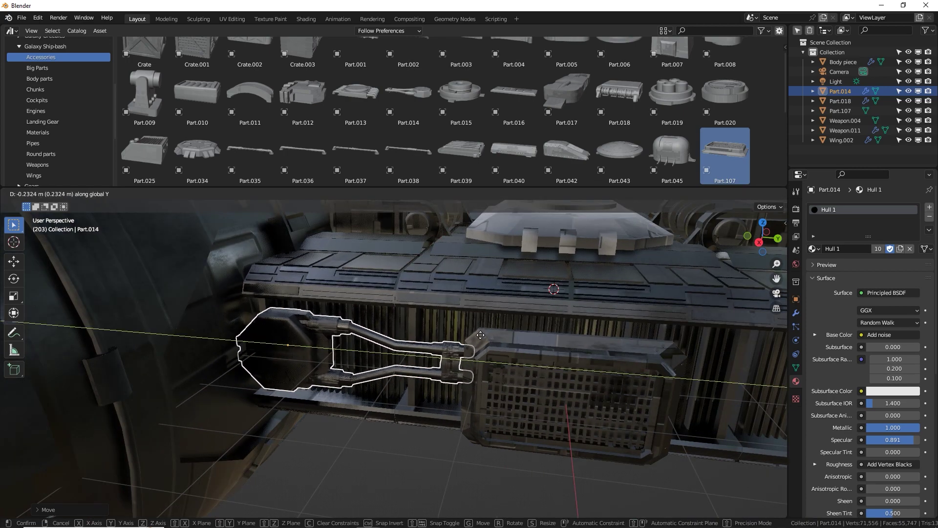
pyautogui.click(479, 334)
# - Move the grille panel along X until it sits flush with the hull
pyautogui.click(513, 372)
pyautogui.moveTo(513, 371); pyautogui.dragTo(567, 397, button='middle')
pyautogui.press('g')
pyautogui.press('x')
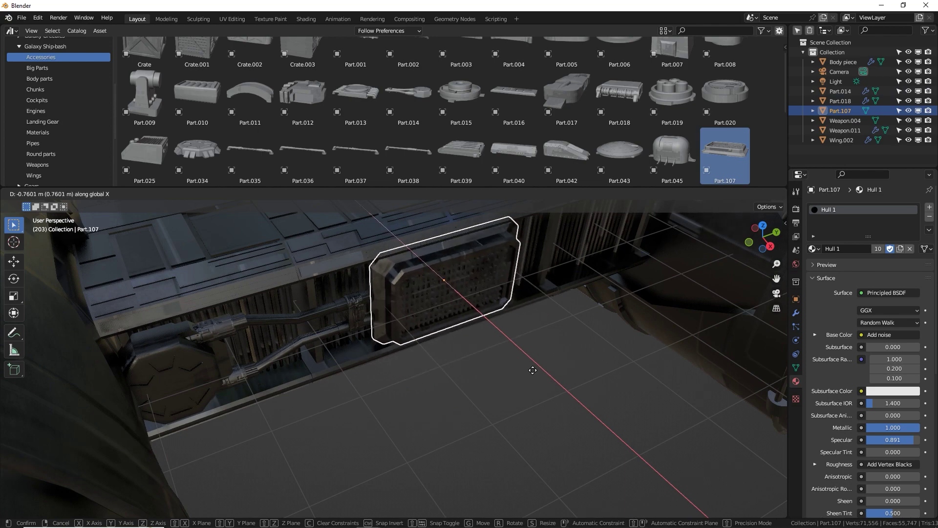
pyautogui.click(542, 373)
pyautogui.moveTo(477, 323); pyautogui.dragTo(461, 311, button='middle')
# - Stretch the pipe assembly about 1.07× along the Y axis
pyautogui.click(424, 319)
pyautogui.press('s')
pyautogui.press('x')
pyautogui.press('y')
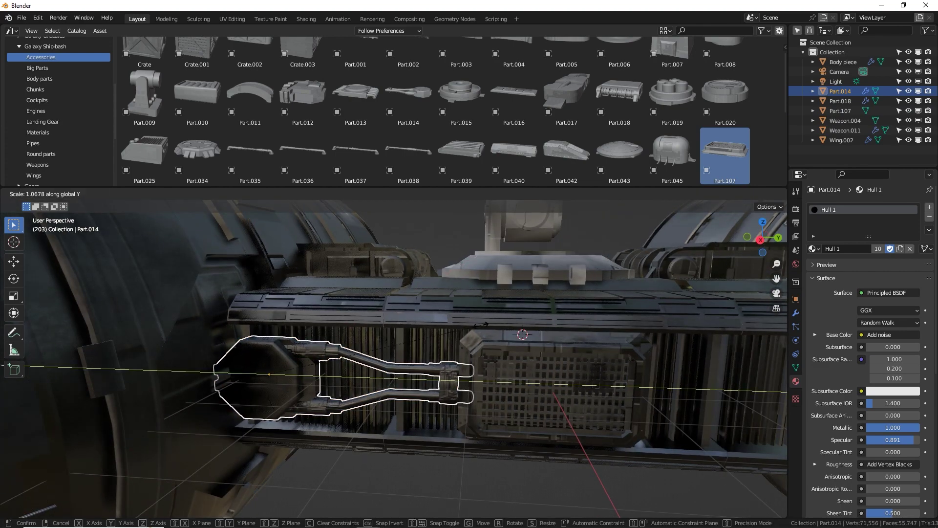
pyautogui.click(481, 324)
pyautogui.scroll(-5, 489, 332)
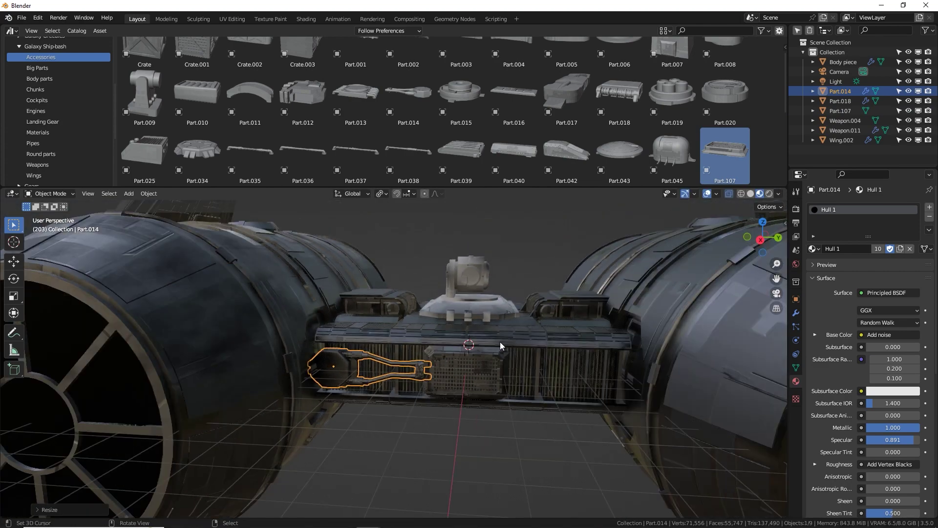
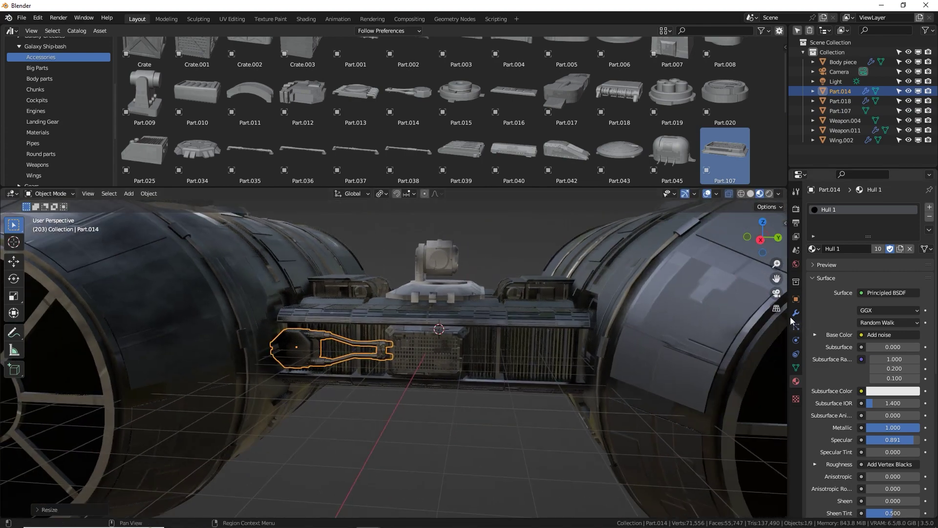
# - Add a second Mirror modifier to Part.014 with Body piece as mirror object, Y axis
pyautogui.click(850, 229)
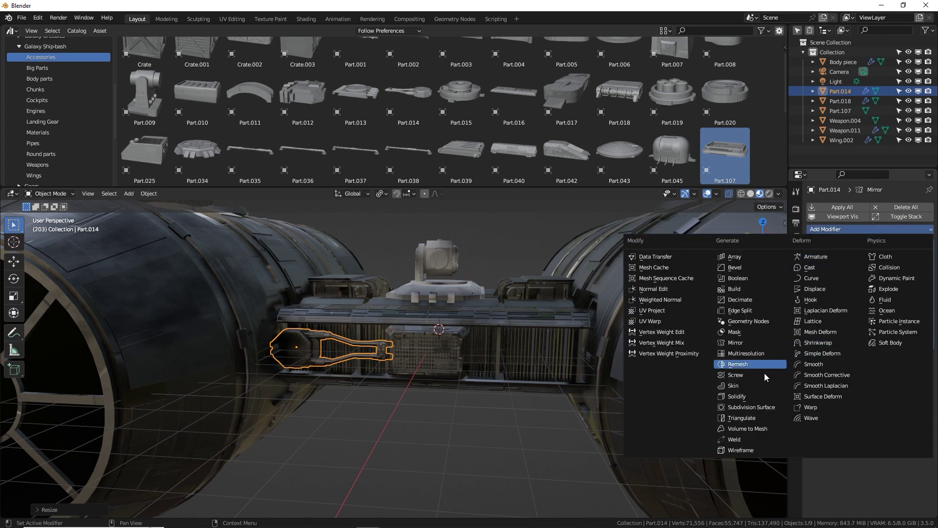
pyautogui.click(740, 342)
pyautogui.click(915, 408)
pyautogui.click(521, 350)
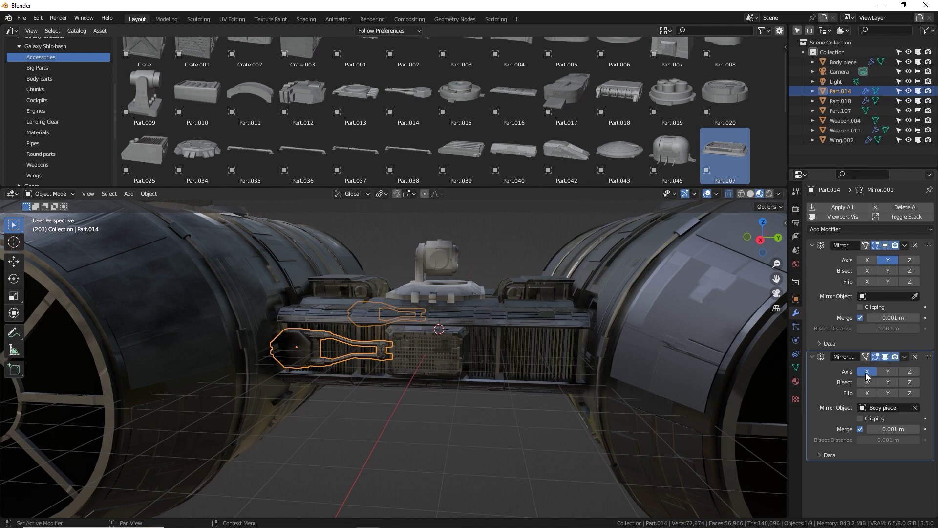
pyautogui.click(888, 372)
# - Look over the ship, then select the top turret and show its material settings
pyautogui.hotkey('alt', 'a')
pyautogui.moveTo(544, 382)
pyautogui.mouseDown(button='middle')
pyautogui.moveTo(534, 363)
pyautogui.moveTo(541, 371)
pyautogui.mouseUp(button='middle')
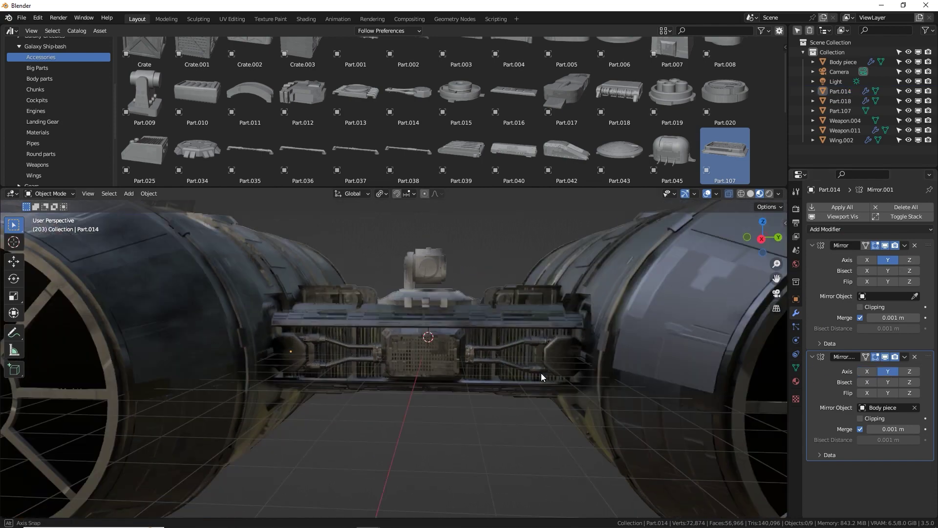
pyautogui.scroll(-5, 541, 374)
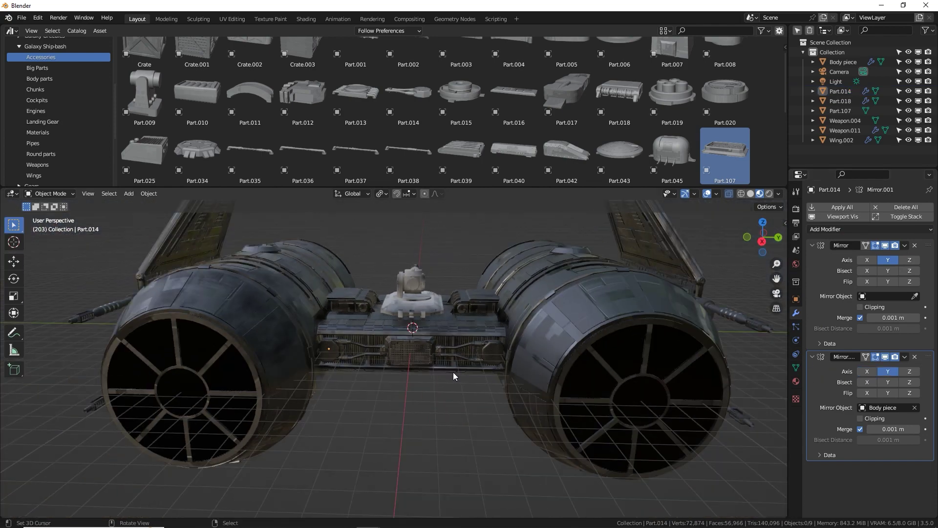
pyautogui.moveTo(668, 256); pyautogui.dragTo(609, 294, button='middle')
pyautogui.click(610, 293)
pyautogui.click(600, 271)
pyautogui.moveTo(581, 266); pyautogui.dragTo(543, 256, button='middle')
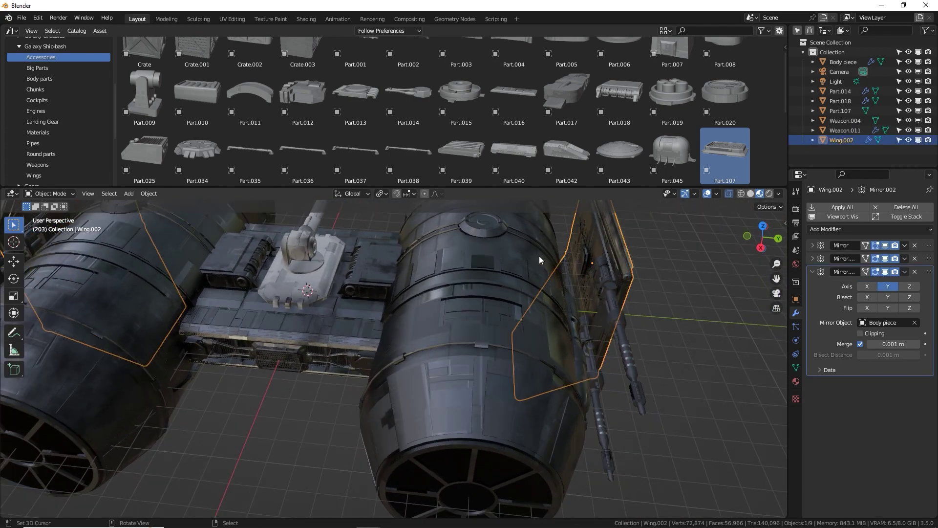
pyautogui.scroll(-5, 549, 262)
pyautogui.moveTo(406, 292); pyautogui.dragTo(343, 298, button='middle')
pyautogui.click(314, 307)
pyautogui.click(796, 381)
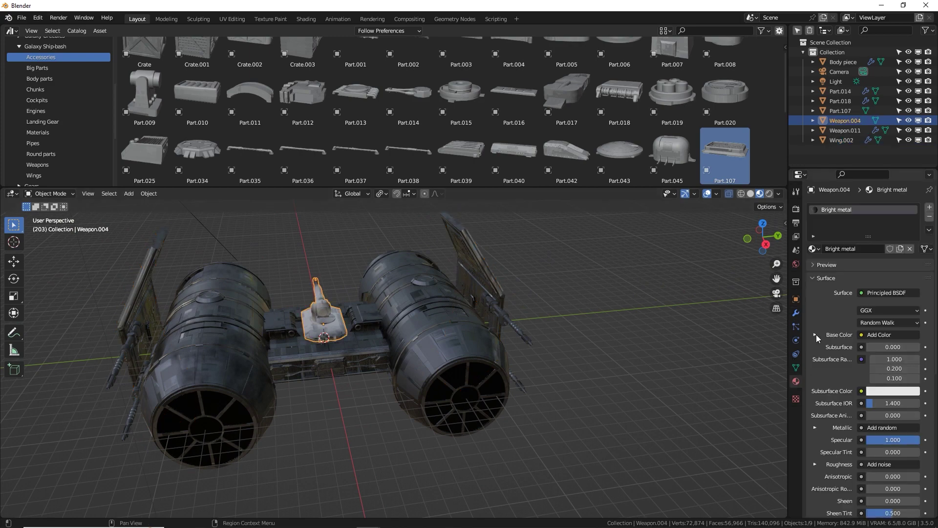
# - Assign the Hull 1 material to the top turret
pyautogui.click(814, 248)
pyautogui.click(734, 297)
pyautogui.moveTo(441, 362); pyautogui.dragTo(394, 327, button='middle')
pyautogui.scroll(3, 394, 327)
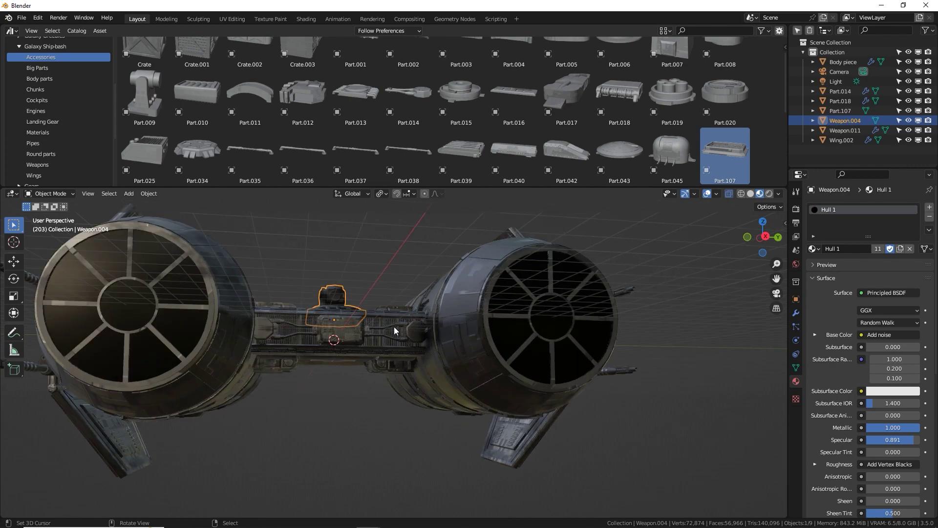
# - In Right Ortho view, duplicate the turret below the hull and rotate it 180°
pyautogui.press('KP_1')
pyautogui.press('KP_3')
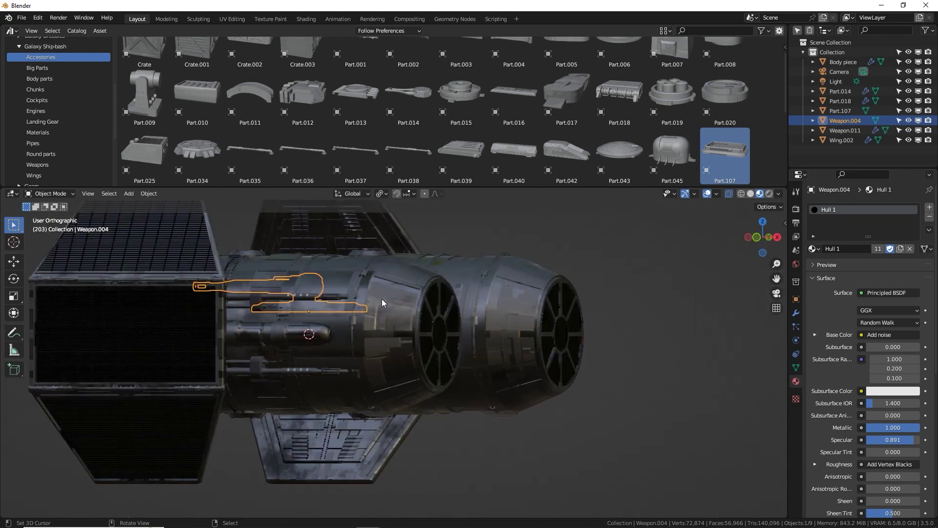
pyautogui.scroll(3, 383, 299)
pyautogui.keyDown('shift'); pyautogui.moveTo(392, 250); pyautogui.dragTo(478, 279, button='middle'); pyautogui.keyUp('shift')
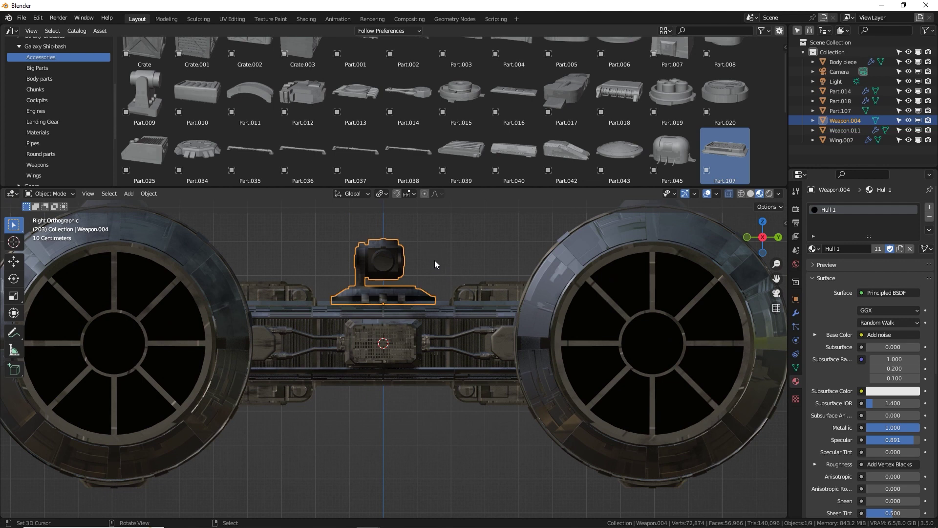
pyautogui.hotkey('shift', 'd')
pyautogui.press('z')
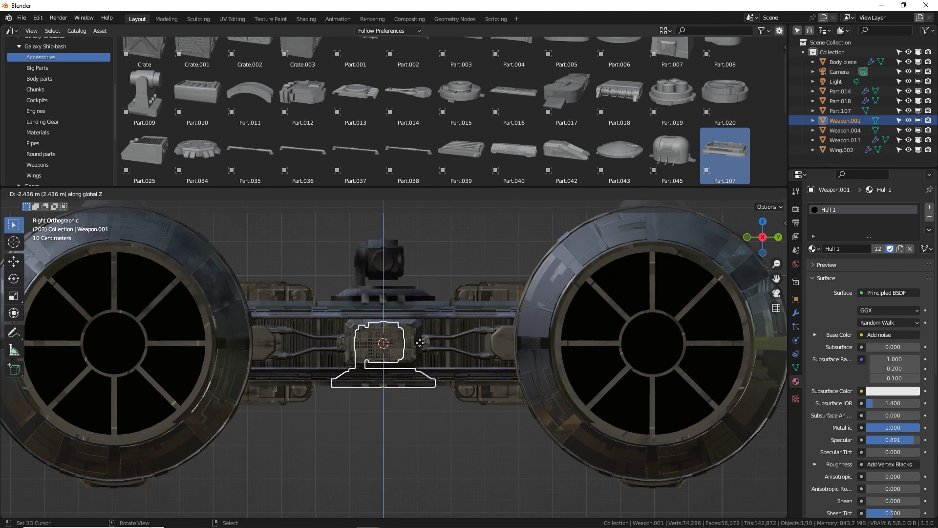
pyautogui.click(421, 343)
pyautogui.write('r180')
pyautogui.press('Return')
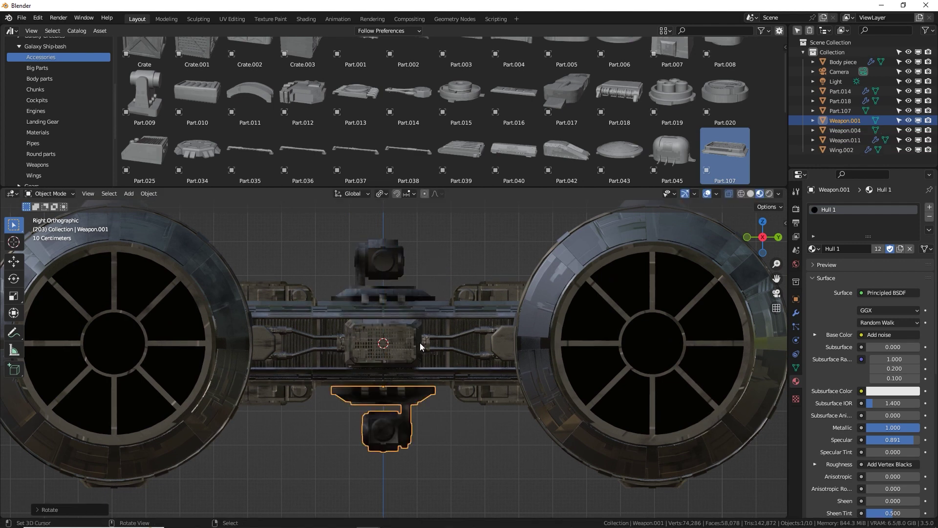
# - Reselect the original top turret and frame it in a perspective view
pyautogui.click(375, 262)
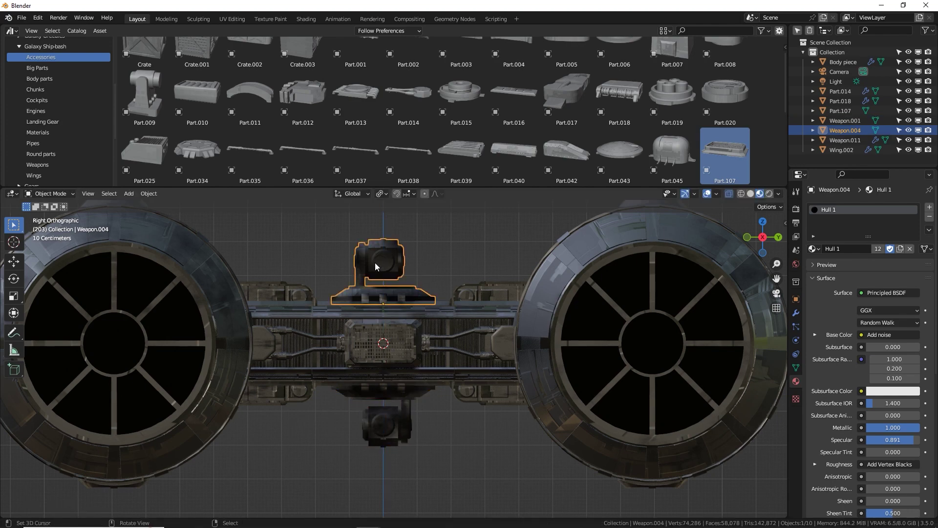
pyautogui.press('KP_Decimal')
pyautogui.moveTo(375, 262); pyautogui.dragTo(443, 293, button='middle')
pyautogui.scroll(2, 391, 305)
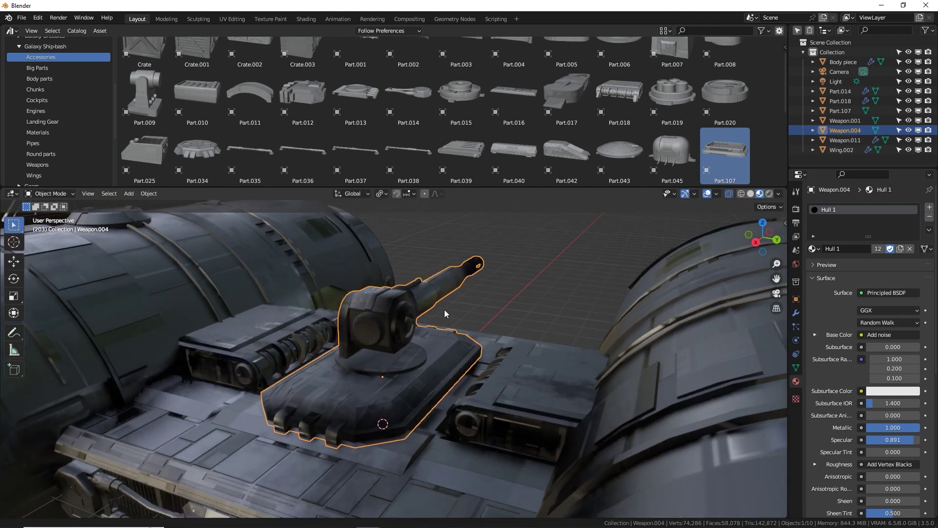
# - Enter Edit Mode on the turret with X-ray turned off and orbit to its plate
pyautogui.press('Tab')
pyautogui.moveTo(412, 344); pyautogui.dragTo(424, 362, button='middle')
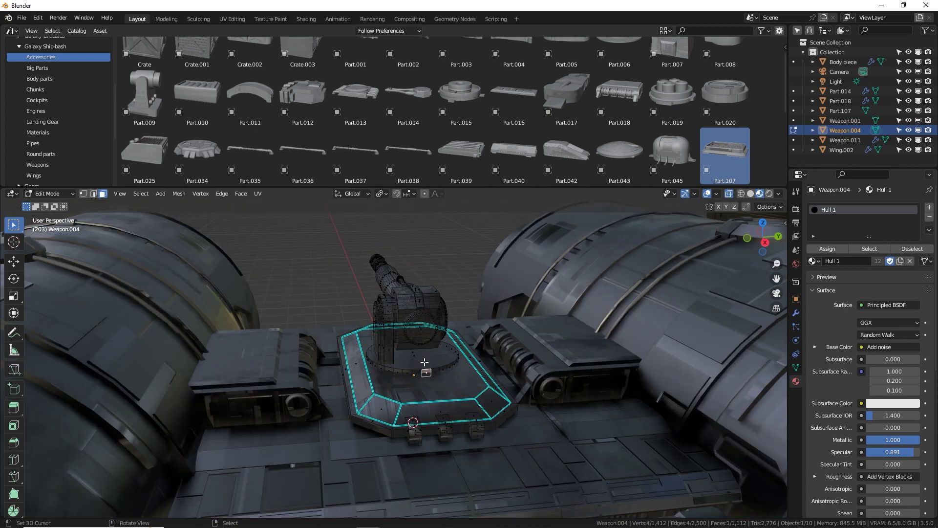
pyautogui.click(729, 194)
pyautogui.moveTo(459, 388); pyautogui.dragTo(424, 392, button='middle')
pyautogui.scroll(1, 424, 392)
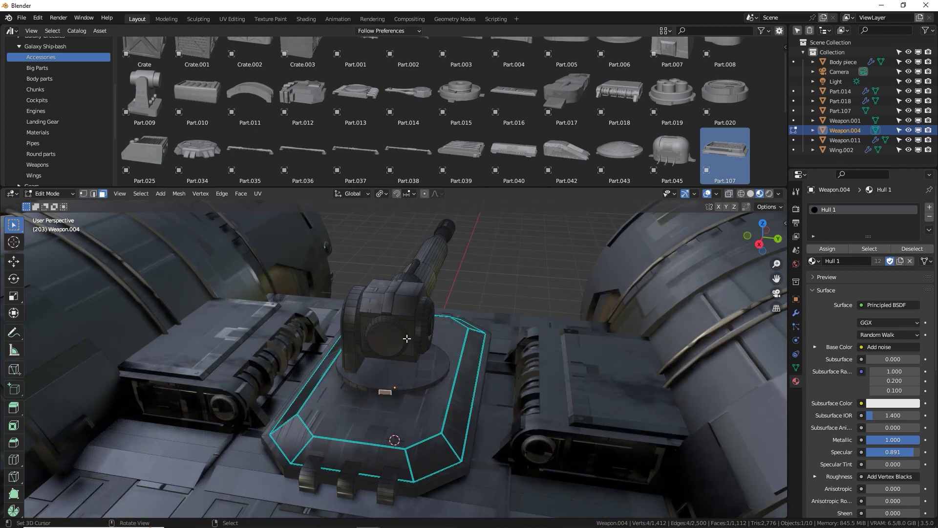
pyautogui.moveTo(344, 369); pyautogui.dragTo(396, 372, button='middle')
pyautogui.scroll(2, 397, 372)
# - Select the linked side plate and base disc and separate them into Weapon.002
pyautogui.keyDown('shift'); pyautogui.click(385, 334); pyautogui.keyUp('shift')
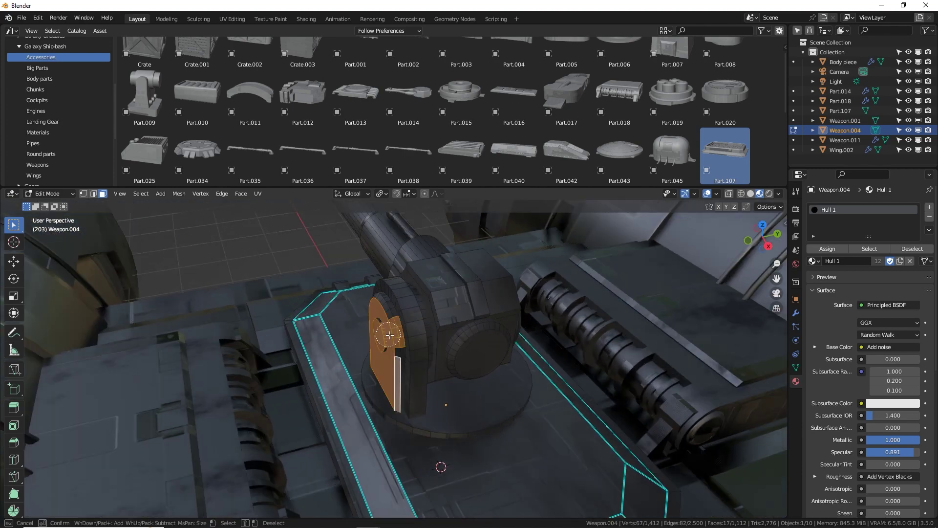
pyautogui.keyDown('shift'); pyautogui.click(456, 414); pyautogui.keyUp('shift')
pyautogui.hotkey('ctrl', 'l')
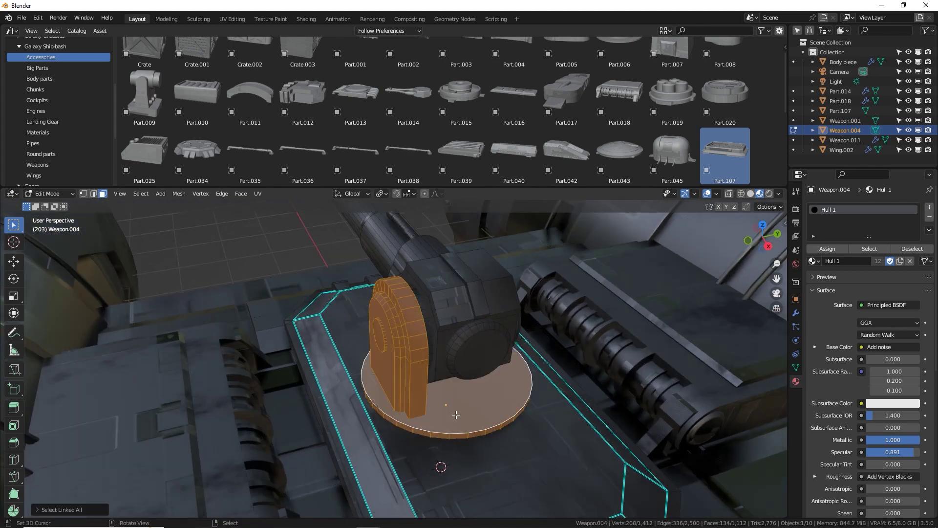
pyautogui.moveTo(470, 418); pyautogui.dragTo(453, 383, button='middle')
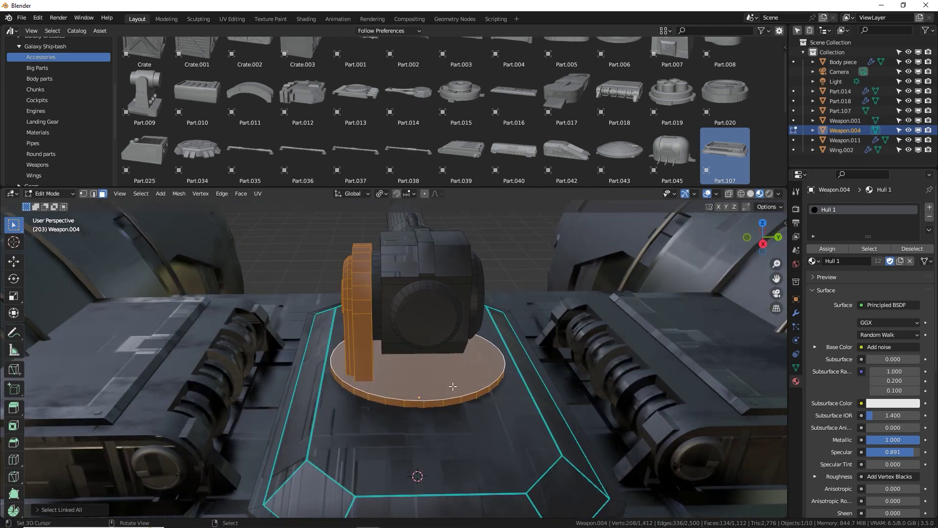
pyautogui.press('p')
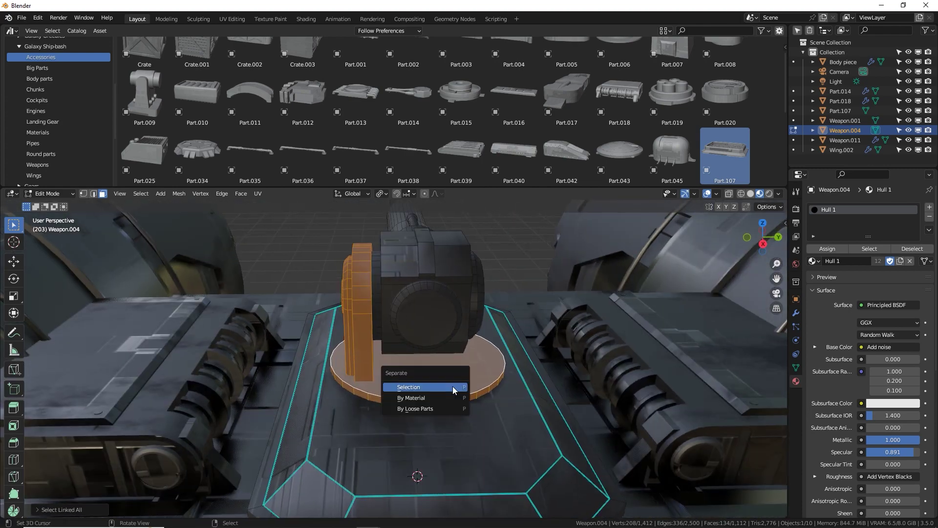
pyautogui.click(453, 387)
pyautogui.press('Tab')
pyautogui.click(453, 386)
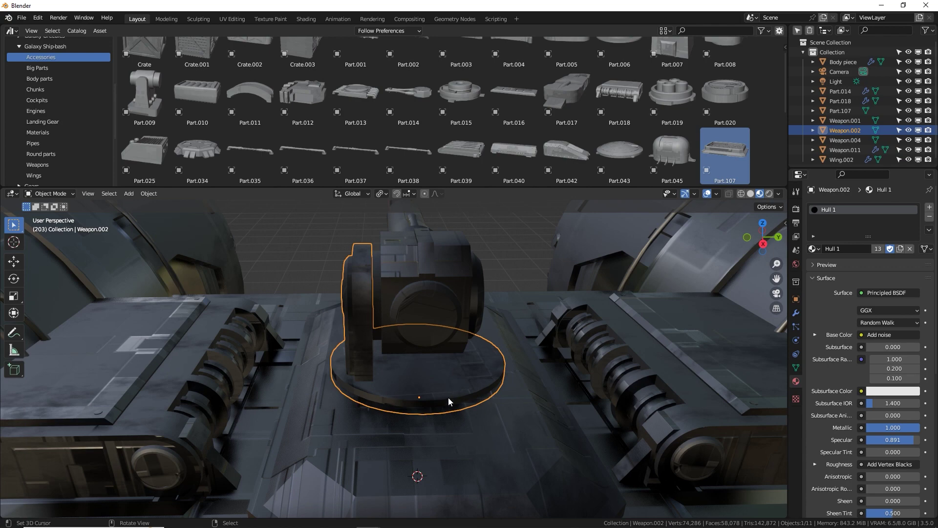
pyautogui.click(527, 430)
# - Reposition the mounting plate, then circle-select the gun head and barrel faces in Edit Mode
pyautogui.press('g')
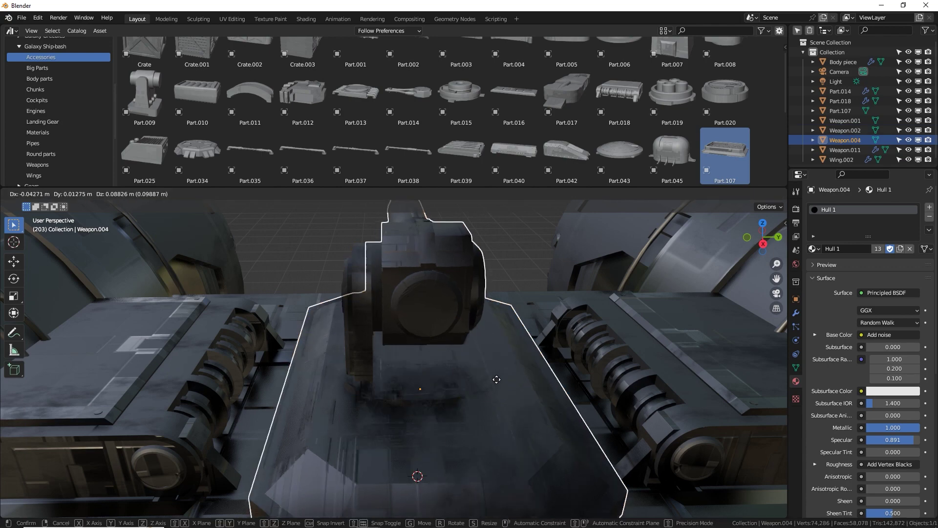
pyautogui.click(398, 331)
pyautogui.press('Tab')
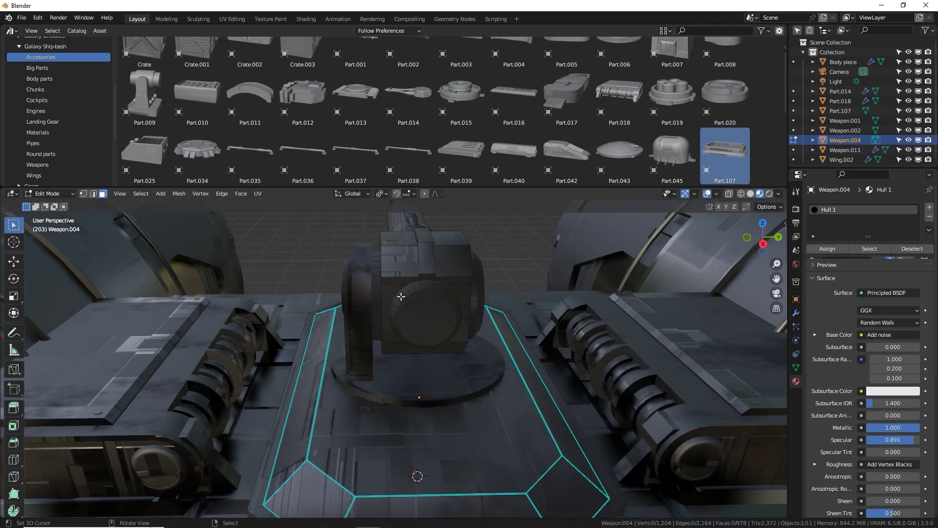
pyautogui.moveTo(415, 311); pyautogui.dragTo(445, 317, button='middle')
pyautogui.moveTo(482, 256); pyautogui.dragTo(396, 254, button='middle')
pyautogui.press('c')
pyautogui.moveTo(292, 286)
pyautogui.mouseDown()
pyautogui.moveTo(289, 296)
pyautogui.moveTo(758, 303)
pyautogui.moveTo(499, 300)
pyautogui.moveTo(377, 276)
pyautogui.mouseUp()
pyautogui.moveTo(377, 276)
pyautogui.mouseDown(button='middle')
pyautogui.moveTo(392, 293)
pyautogui.moveTo(513, 310)
pyautogui.moveTo(382, 291)
pyautogui.mouseUp(button='middle')
pyautogui.moveTo(382, 291); pyautogui.dragTo(33, 302)
pyautogui.press('Escape')
# - Select all linked gun faces and move the gun onto its mount
pyautogui.hotkey('ctrl', 'l')
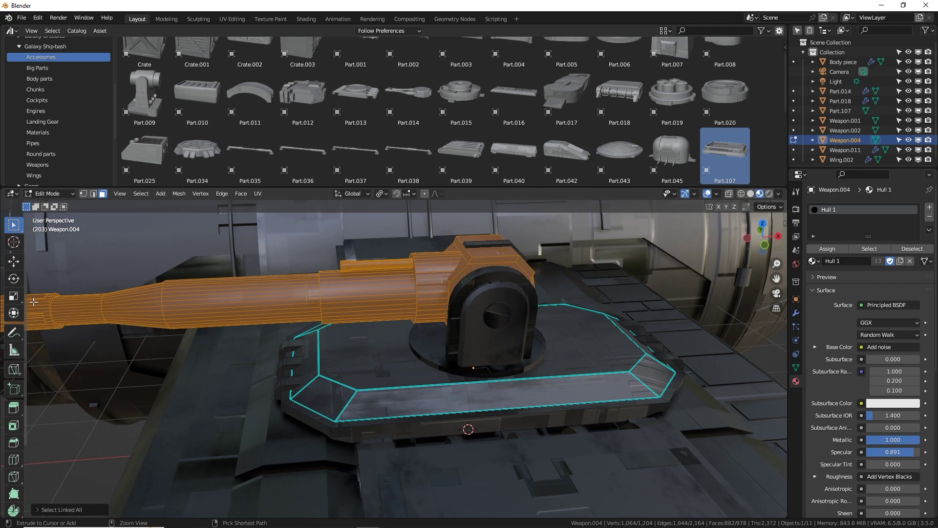
pyautogui.moveTo(375, 247); pyautogui.dragTo(455, 356, button='middle')
pyautogui.keyDown('shift'); pyautogui.click(495, 330); pyautogui.keyUp('shift')
pyautogui.hotkey('ctrl', 'l')
pyautogui.press('g')
pyautogui.click(318, 343)
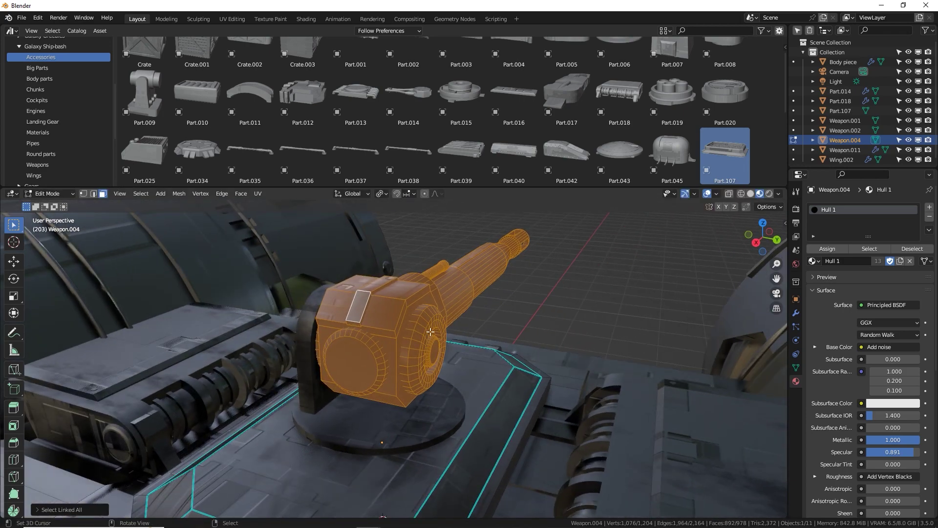
# - Separate the gun into its own object, Weapon.003, and view it in Right Ortho
pyautogui.press('p')
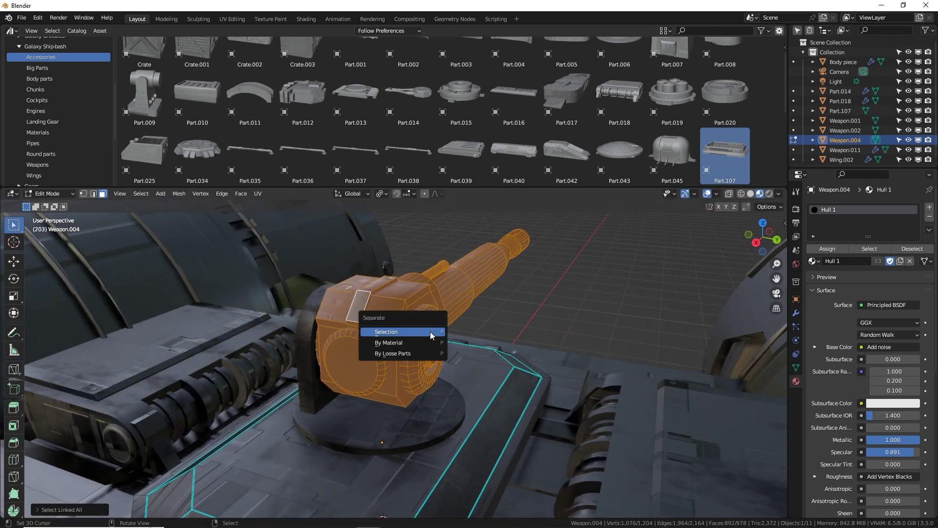
pyautogui.click(430, 331)
pyautogui.press('Tab')
pyautogui.click(431, 332)
pyautogui.moveTo(451, 333); pyautogui.dragTo(332, 359, button='middle')
pyautogui.press('KP_3')
pyautogui.scroll(2, 332, 359)
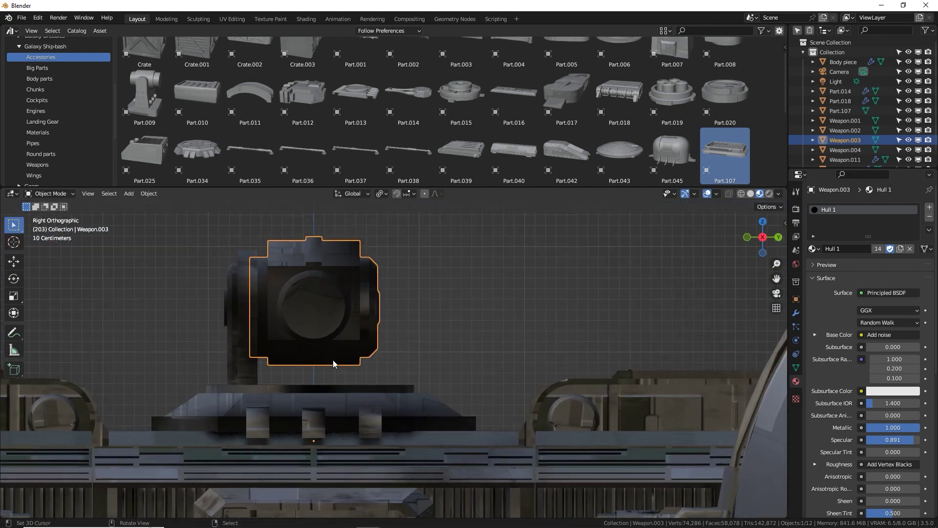
# - With Affect Only Origins on, raise Weapon.003's origin along Z to the housing centre, then turn it off
pyautogui.keyDown('shift'); pyautogui.moveTo(415, 354); pyautogui.dragTo(488, 352, button='middle'); pyautogui.keyUp('shift')
pyautogui.moveTo(523, 188); pyautogui.dragTo(514, 68)
pyautogui.scroll(1, 415, 491)
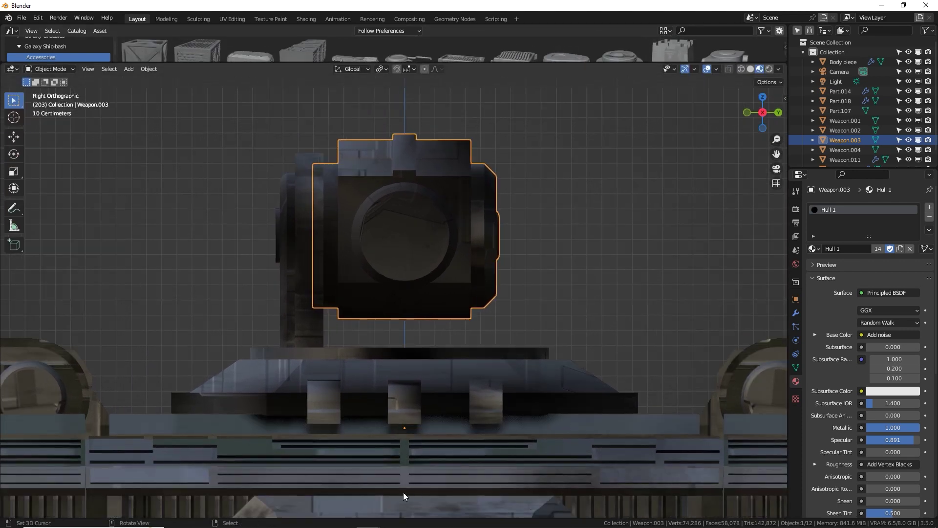
pyautogui.press('n')
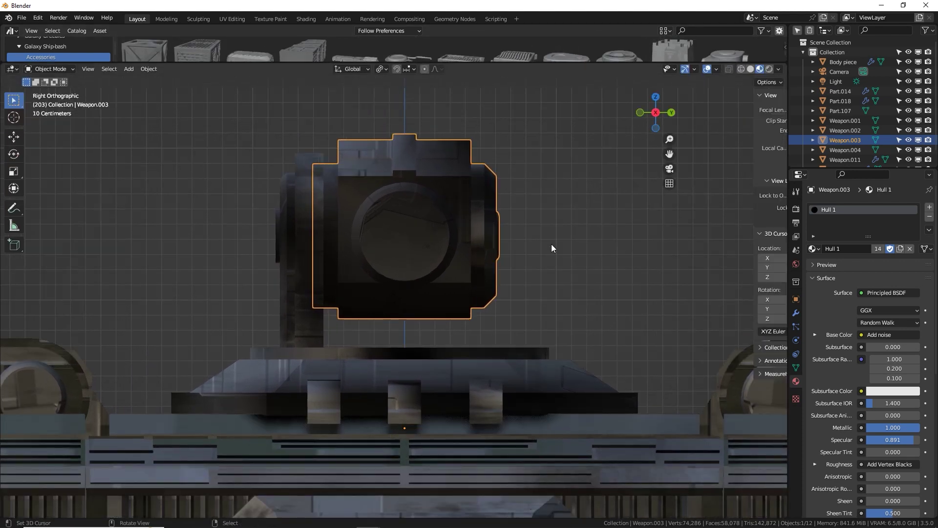
pyautogui.click(782, 121)
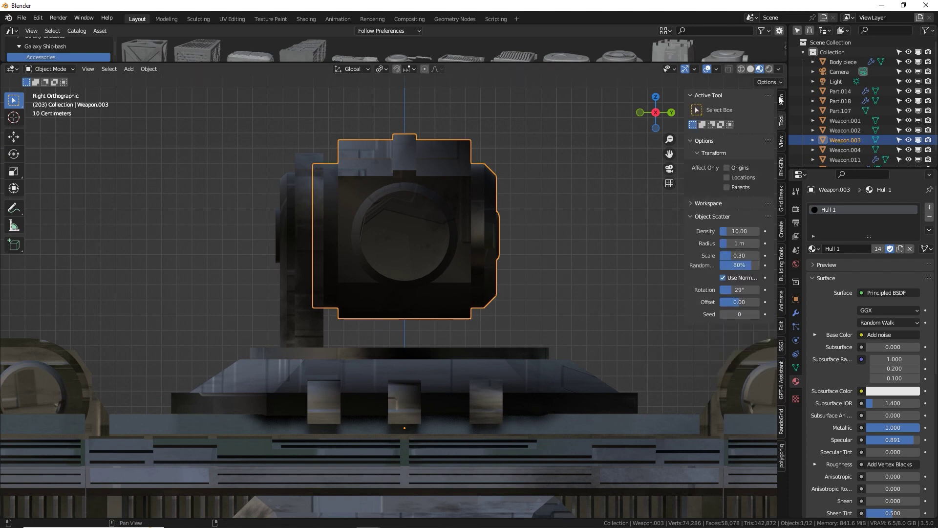
pyautogui.click(727, 168)
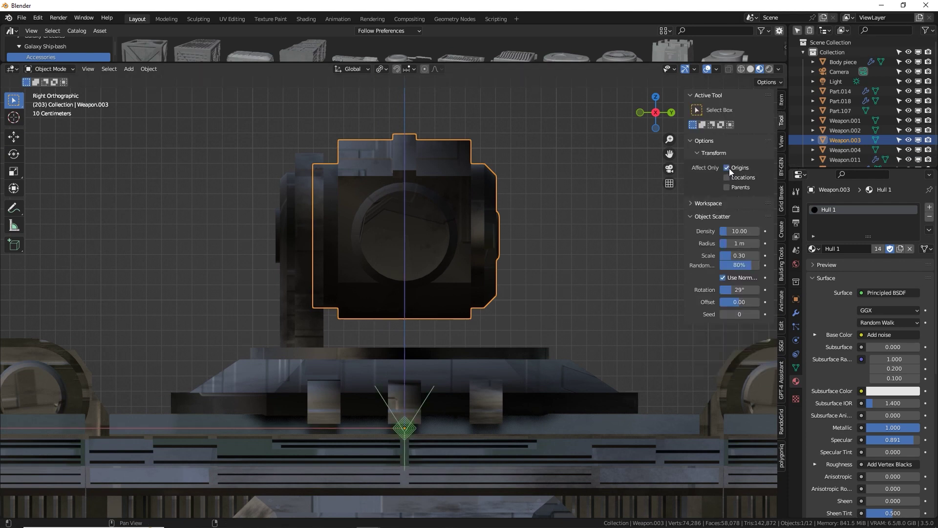
pyautogui.press('g')
pyautogui.press('z')
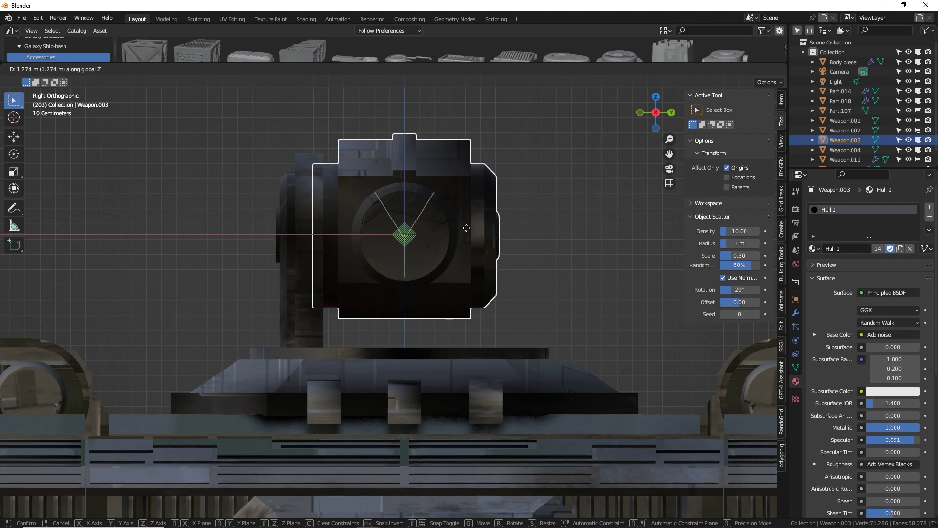
pyautogui.click(466, 228)
pyautogui.moveTo(466, 228); pyautogui.dragTo(563, 225, button='middle')
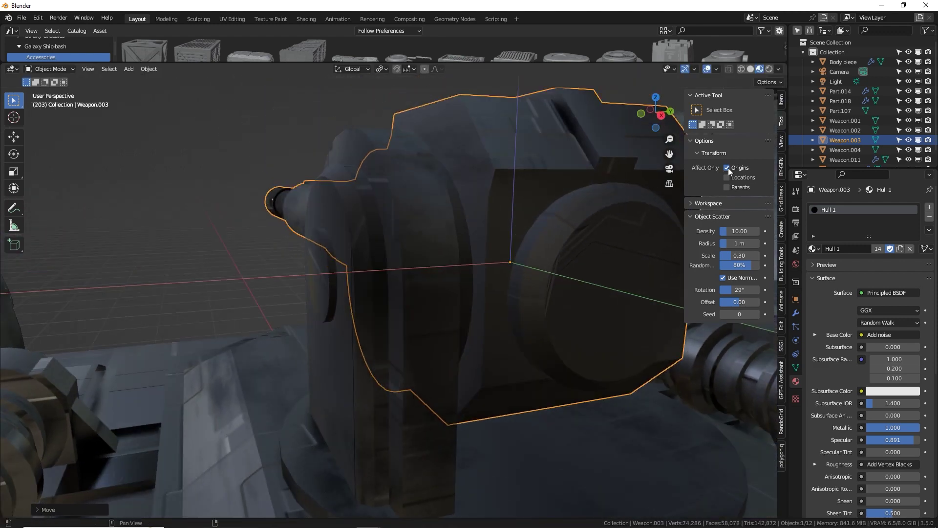
pyautogui.click(728, 167)
# - Tilt the gun by rotating it about the Y axis, then select the round turret base
pyautogui.moveTo(554, 306); pyautogui.dragTo(615, 304, button='middle')
pyautogui.press('r')
pyautogui.press('x')
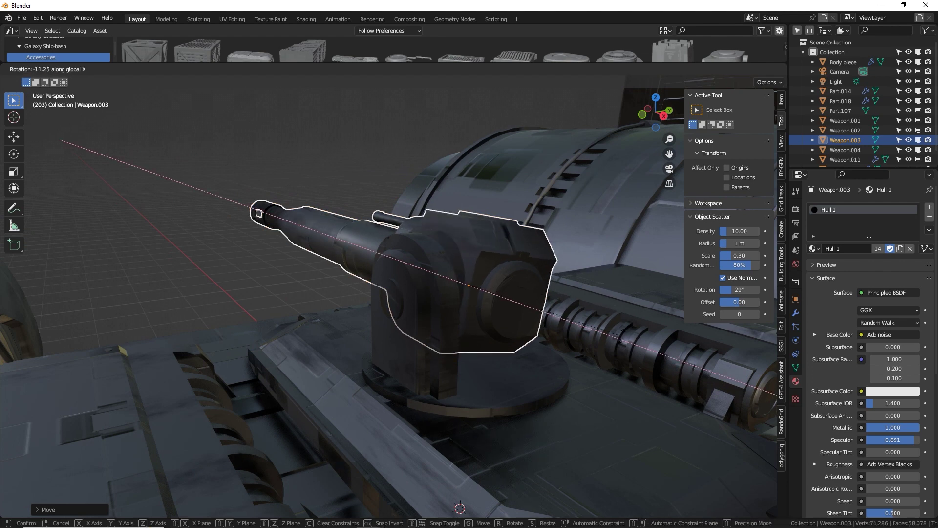
pyautogui.press('y')
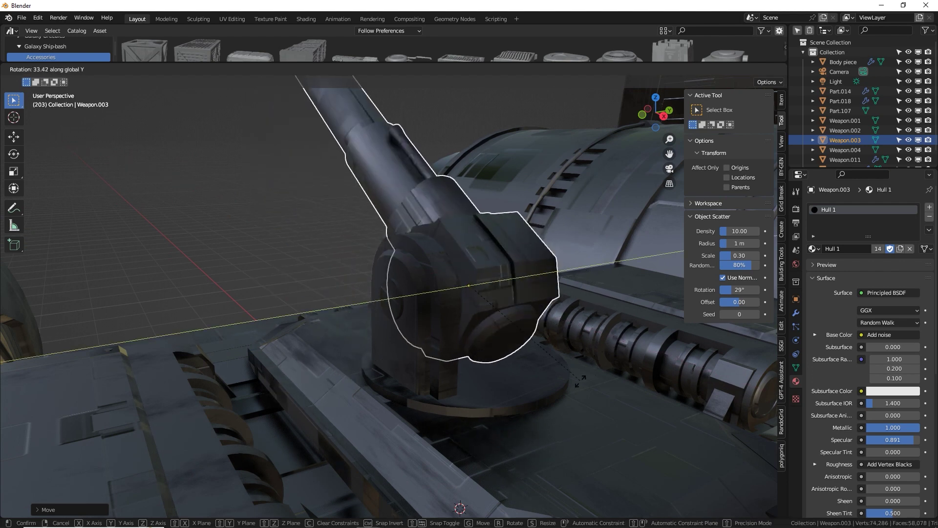
pyautogui.click(513, 377)
pyautogui.click(495, 375)
pyautogui.moveTo(494, 374); pyautogui.dragTo(491, 436, button='middle')
# - Rotate the turret base about the Z axis
pyautogui.press('r')
pyautogui.press('z')
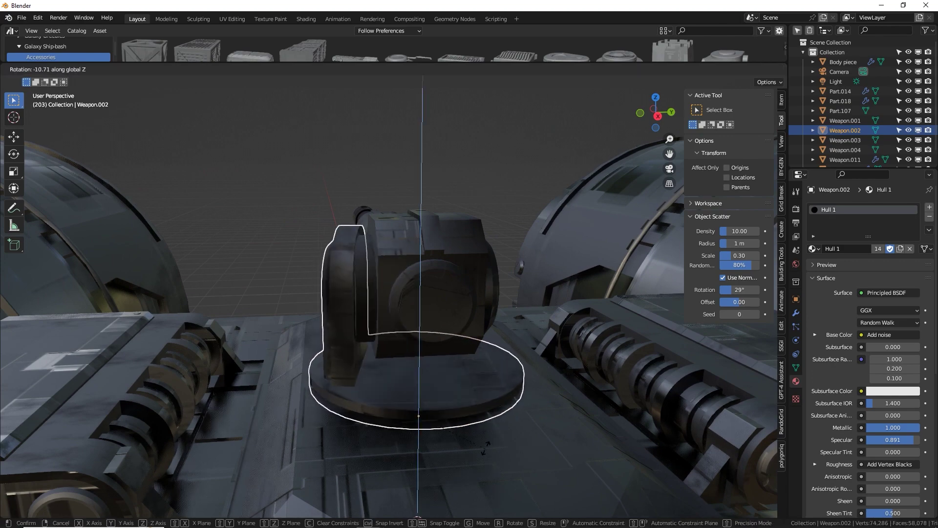
pyautogui.click(444, 312)
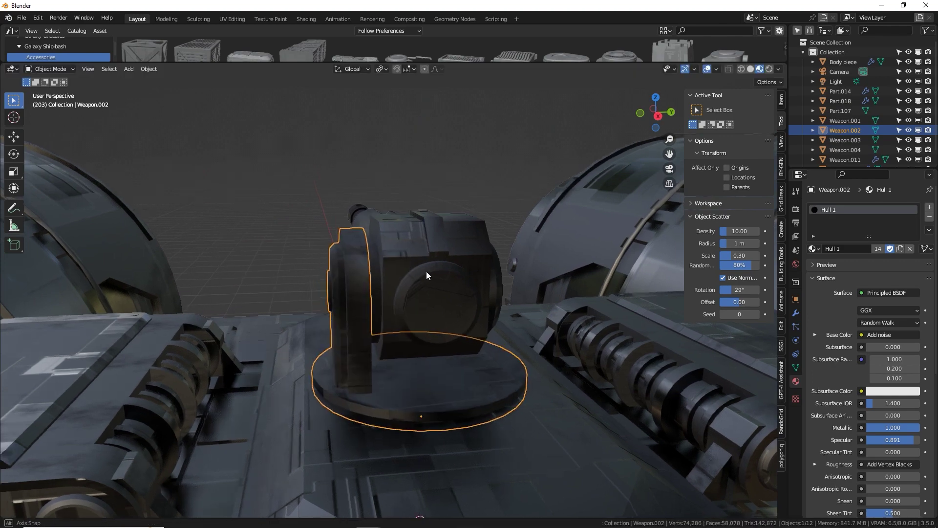
# - Parent the gun to the round turret base with Ctrl+P > Object
pyautogui.moveTo(424, 271); pyautogui.dragTo(435, 266, button='middle')
pyautogui.click(435, 265)
pyautogui.keyDown('shift'); pyautogui.click(377, 273); pyautogui.keyUp('shift')
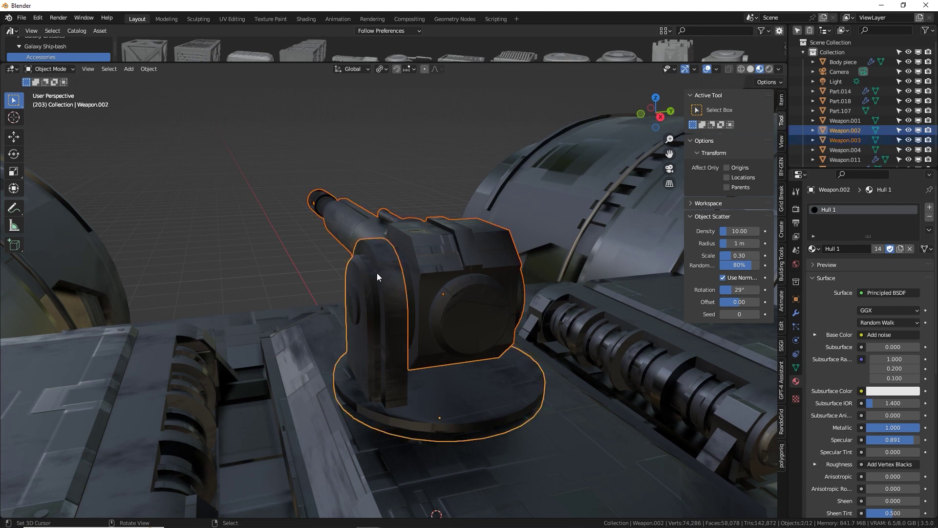
pyautogui.hotkey('ctrl', 'p')
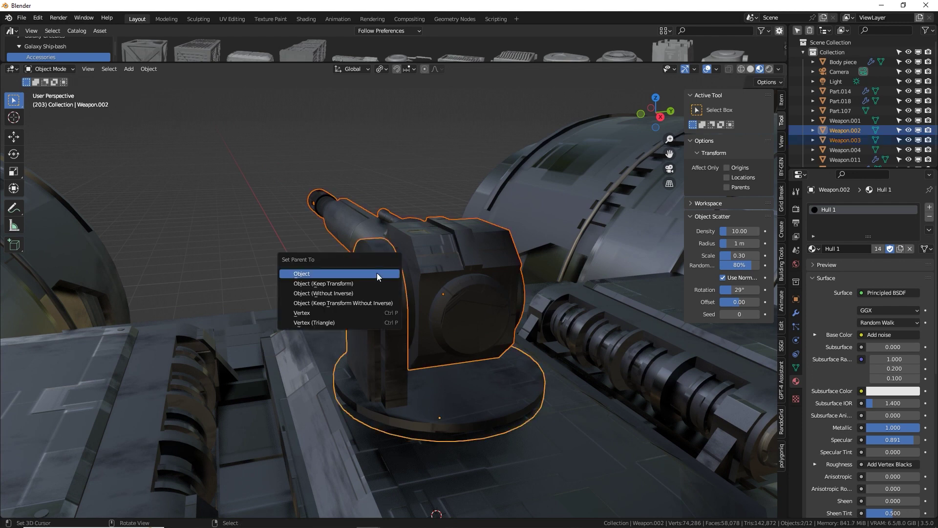
pyautogui.click(377, 273)
# - Rotate the base about Z to check the gun swivels with it
pyautogui.click(466, 245)
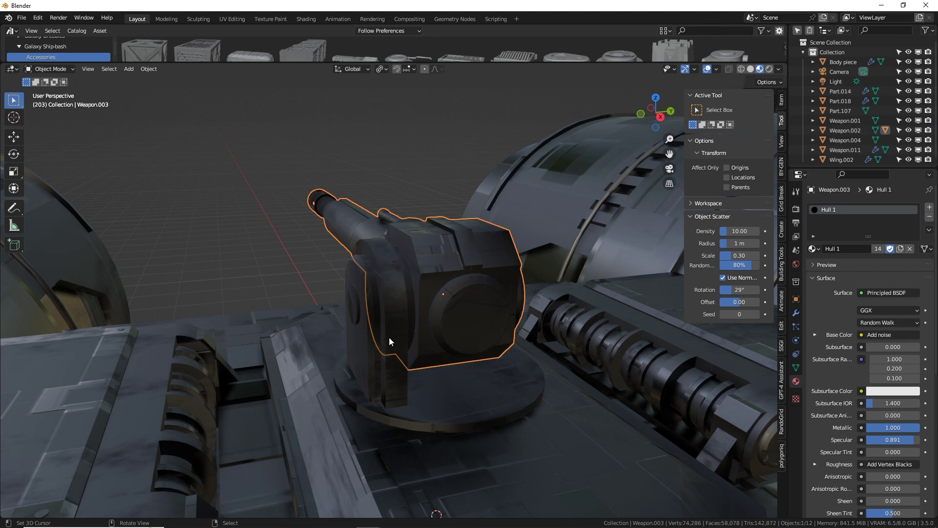
pyautogui.click(364, 334)
pyautogui.press('r')
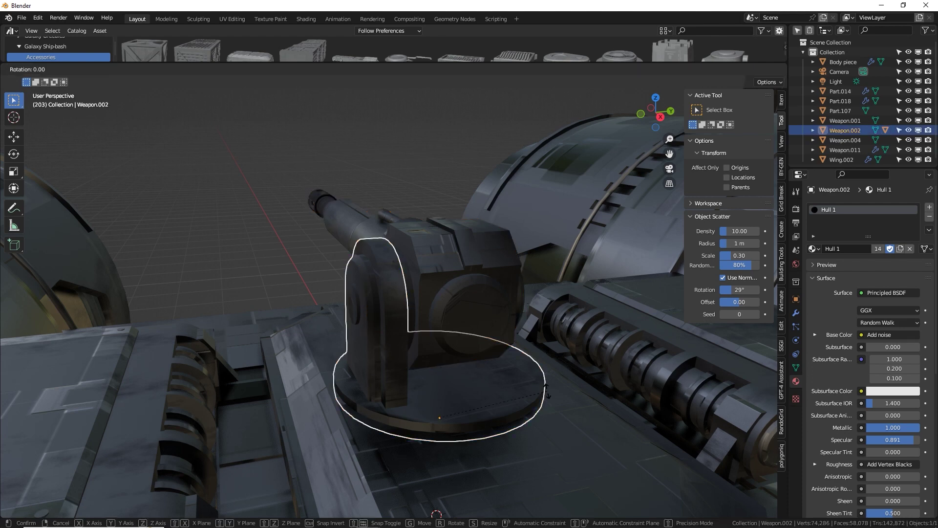
pyautogui.press('z')
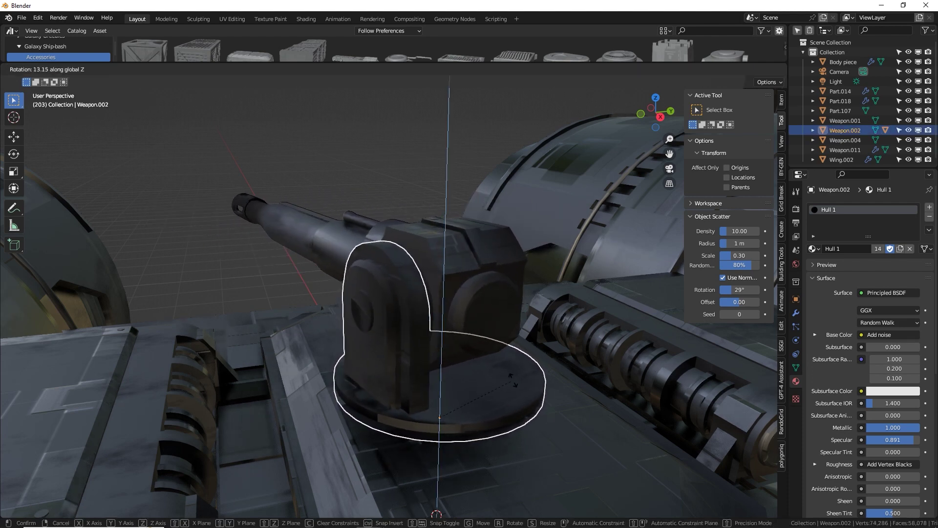
pyautogui.click(569, 377)
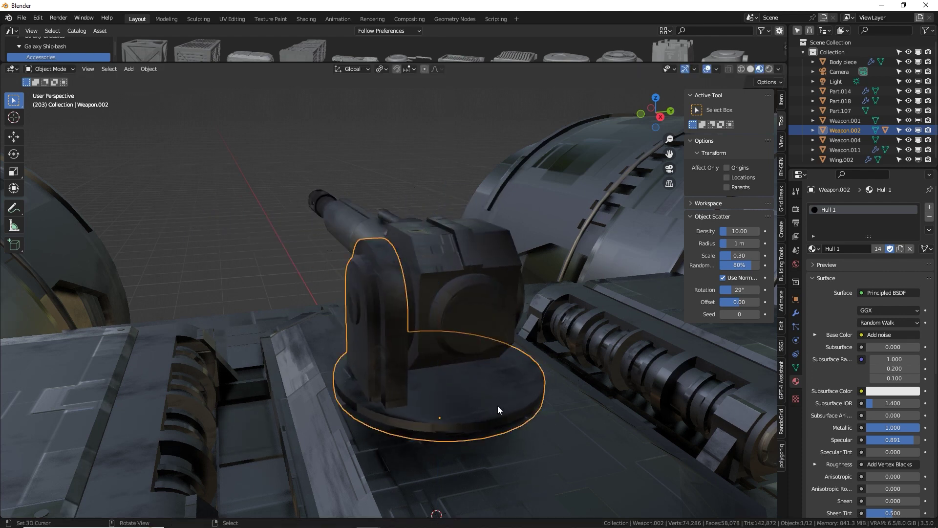
# - Reselect the base apart from the mounting plate and turn it about Z again
pyautogui.keyDown('shift'); pyautogui.click(538, 444); pyautogui.keyUp('shift')
pyautogui.click(506, 417)
pyautogui.moveTo(497, 392); pyautogui.dragTo(511, 420, button='middle')
pyautogui.click(535, 388)
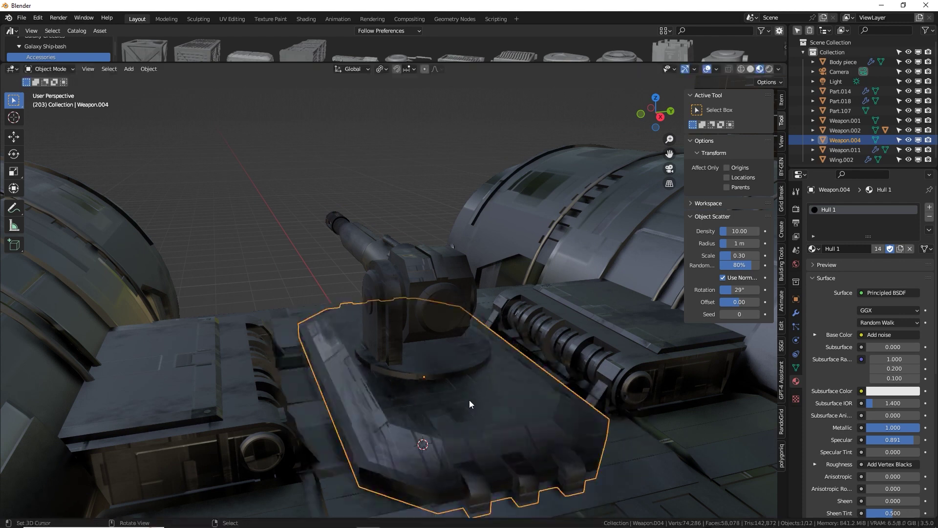
pyautogui.click(546, 351)
pyautogui.press('r')
pyautogui.press('z')
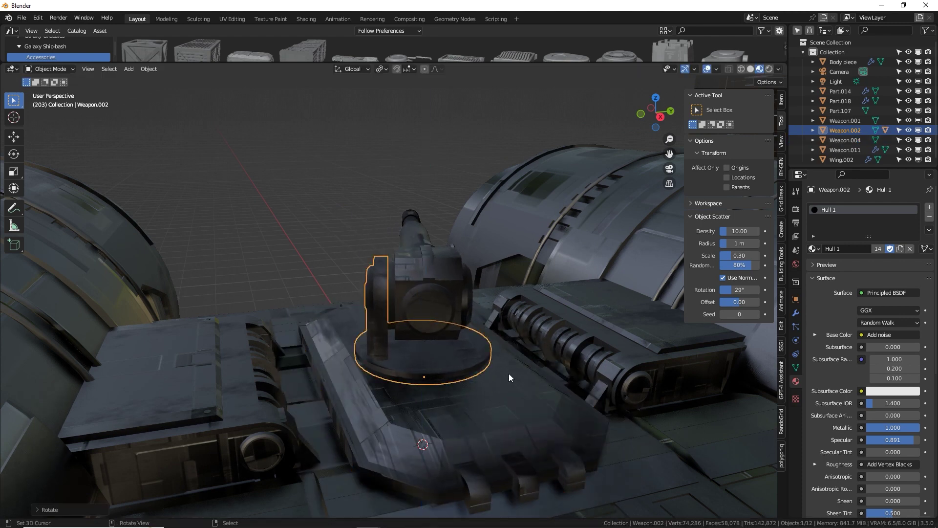
pyautogui.click(529, 386)
# - Cancel a trial gun rotation and set the transform orientation to Local
pyautogui.moveTo(526, 380); pyautogui.dragTo(539, 377, button='middle')
pyautogui.click(476, 311)
pyautogui.press('r')
pyautogui.press('x')
pyautogui.press('y')
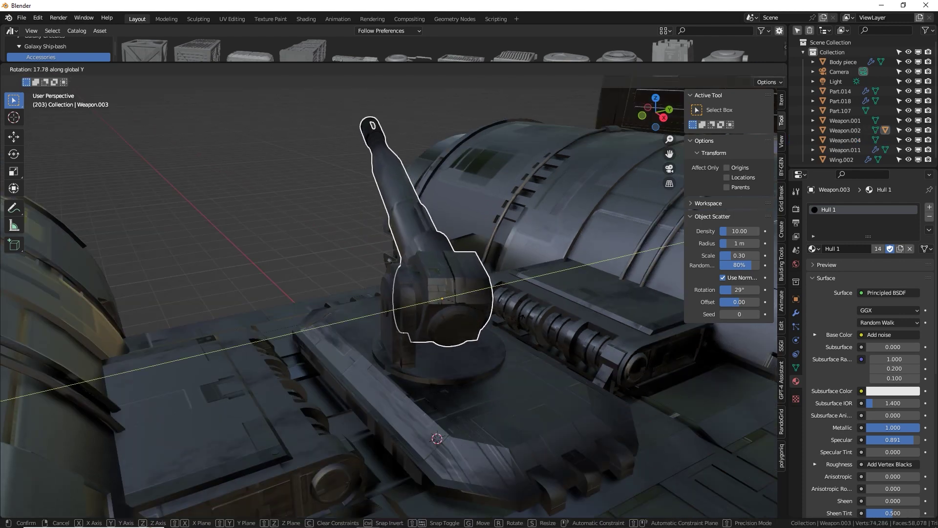
pyautogui.rightClick(440, 136)
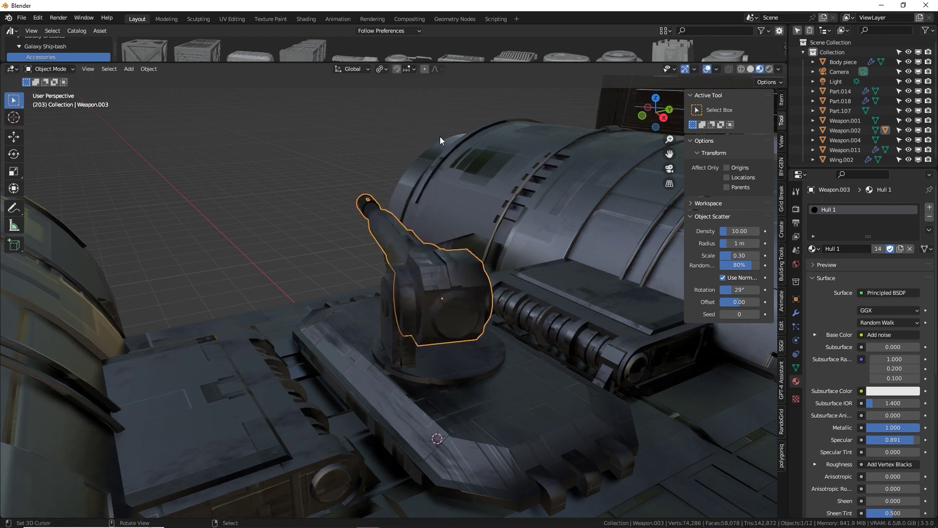
pyautogui.click(356, 70)
pyautogui.click(335, 113)
# - Rotate the gun about its local X axis to tilt the barrel upward, then zoom out
pyautogui.press('r')
pyautogui.press('x')
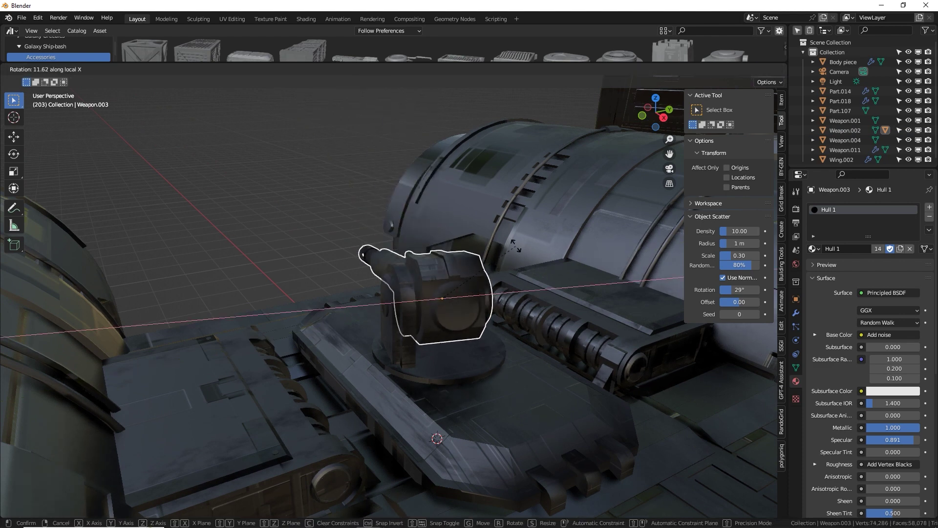
pyautogui.click(494, 255)
pyautogui.moveTo(494, 254); pyautogui.dragTo(464, 302, button='middle')
pyautogui.scroll(-3, 460, 262)
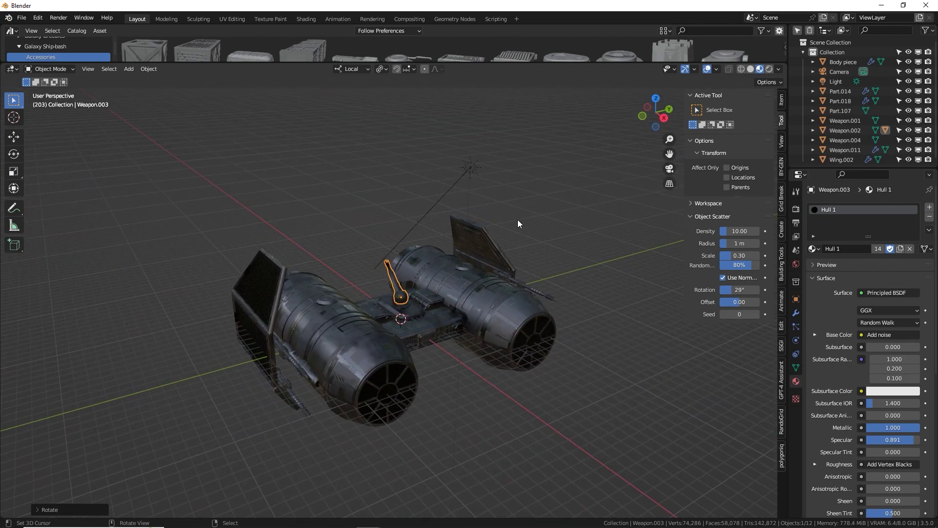
# - Add a cube empty around the ship and flatten it along its Z axis
pyautogui.hotkey('shift', 'a')
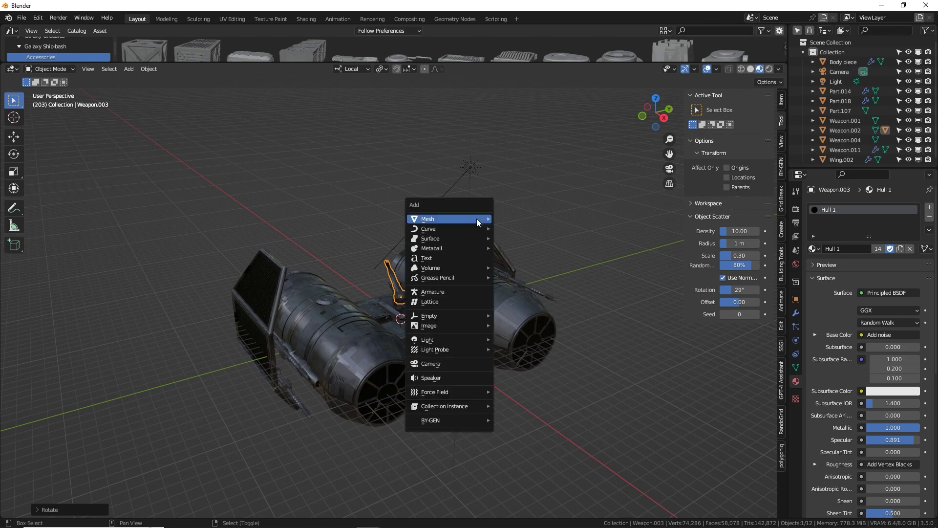
pyautogui.moveTo(470, 316)
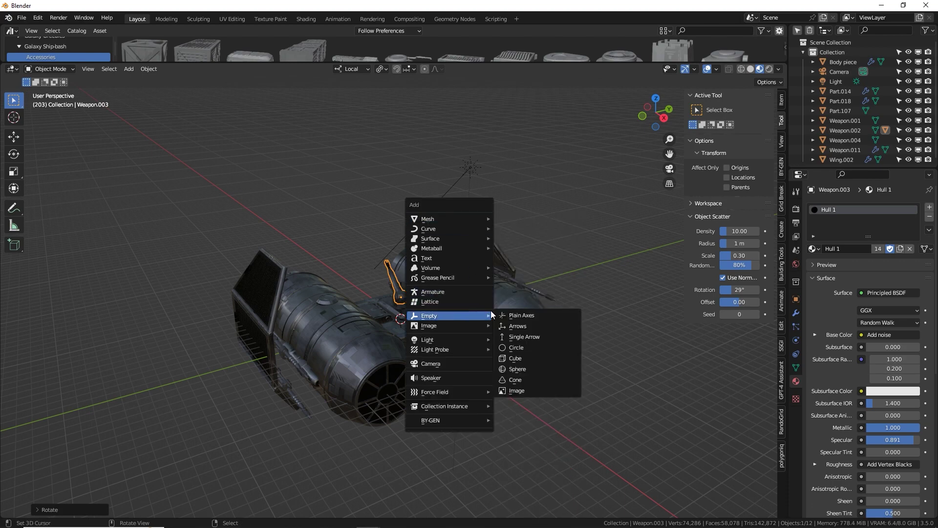
pyautogui.click(519, 360)
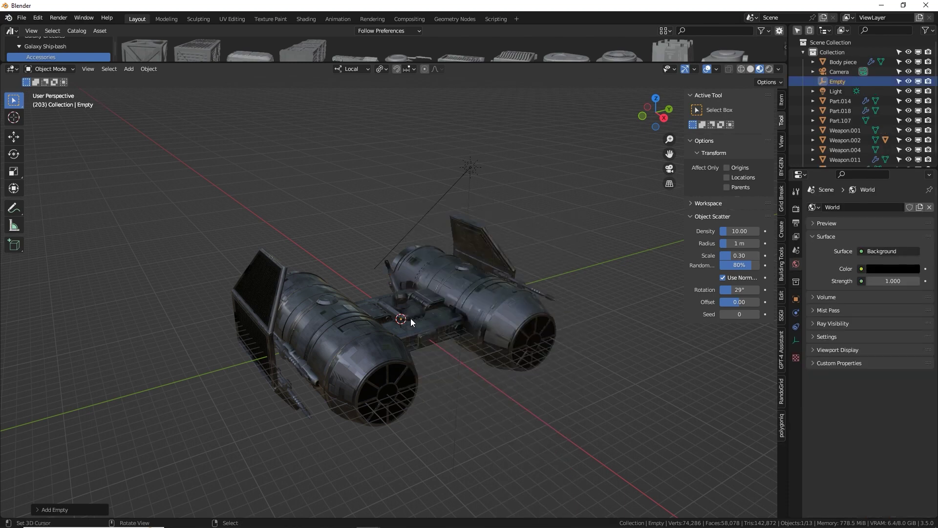
pyautogui.press('s')
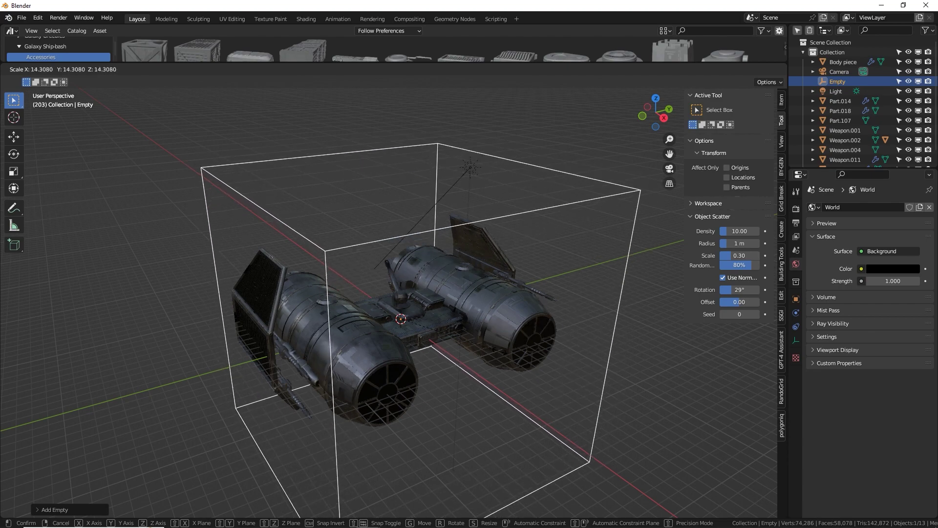
pyautogui.click(501, 342)
pyautogui.moveTo(500, 342); pyautogui.dragTo(397, 297, button='middle')
pyautogui.press('s')
pyautogui.press('z')
pyautogui.click(549, 330)
# - Parent all ship parts except the light to the Empty, then nudge them into position
pyautogui.moveTo(248, 233); pyautogui.dragTo(608, 438)
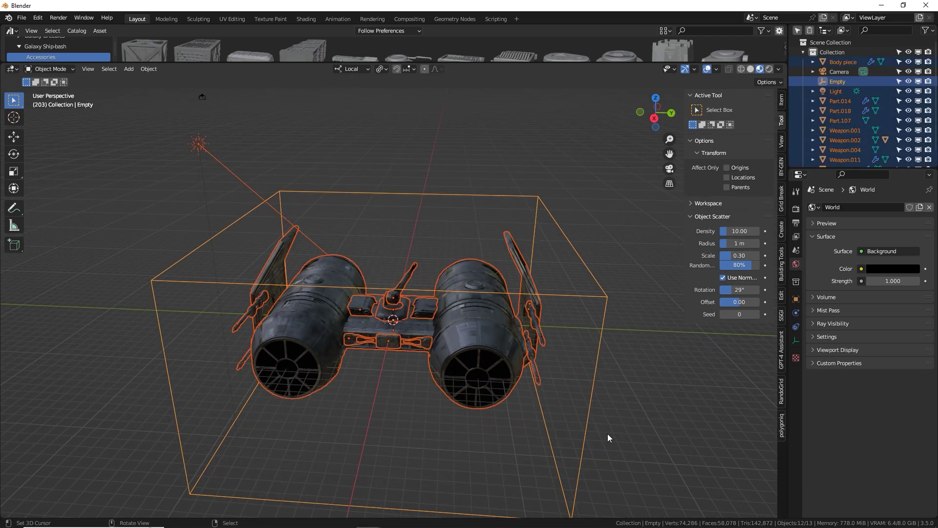
pyautogui.keyDown('shift'); pyautogui.click(226, 168); pyautogui.keyUp('shift')
pyautogui.keyDown('shift'); pyautogui.click(227, 169); pyautogui.keyUp('shift')
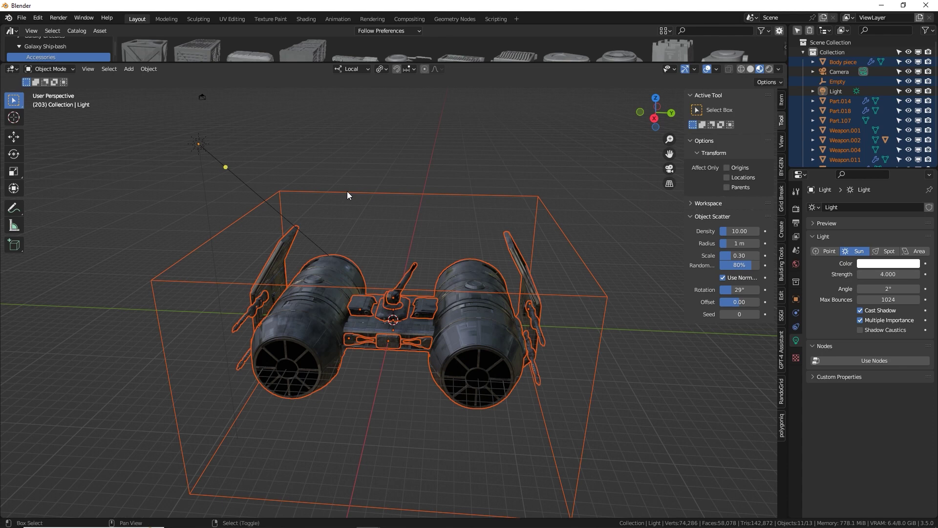
pyautogui.keyDown('shift'); pyautogui.click(266, 201); pyautogui.keyUp('shift')
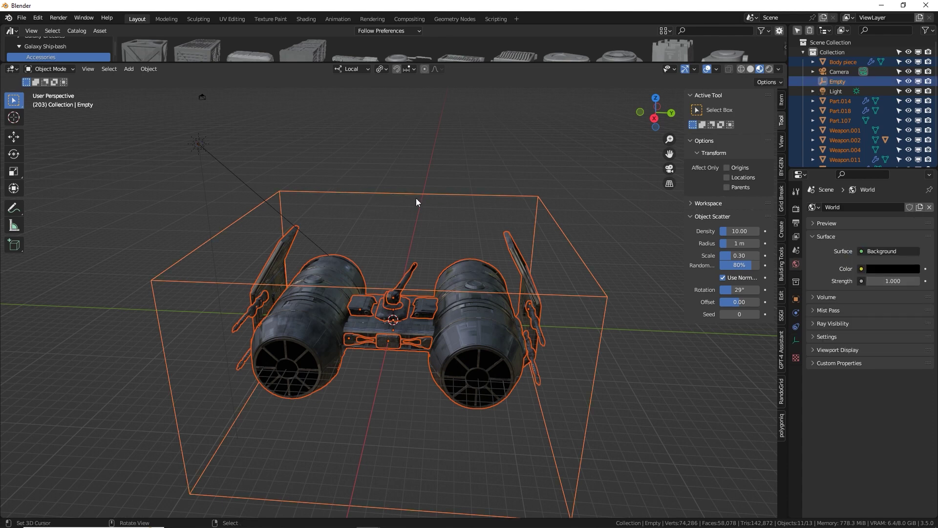
pyautogui.scroll(2, 336, 258)
pyautogui.keyDown('shift'); pyautogui.moveTo(337, 258); pyautogui.dragTo(400, 242, button='middle'); pyautogui.keyUp('shift')
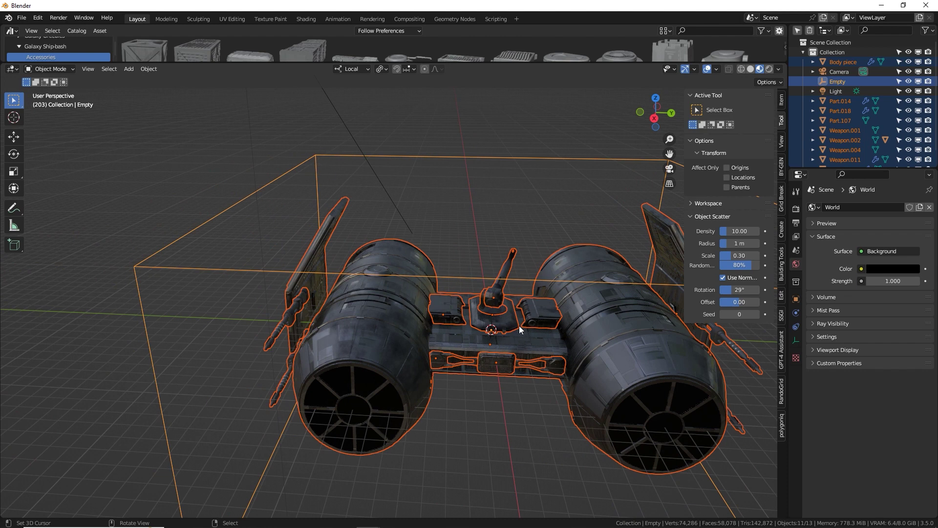
pyautogui.moveTo(552, 276); pyautogui.dragTo(518, 275, button='middle')
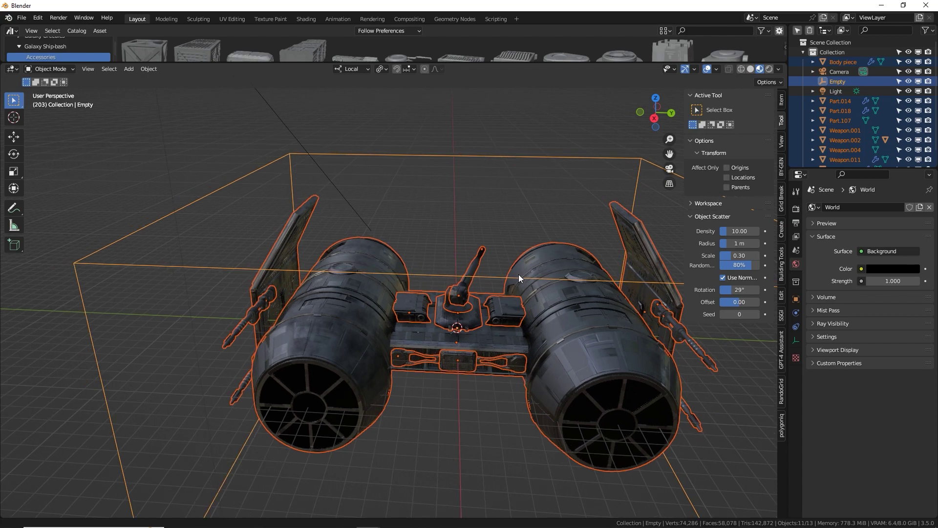
pyautogui.press('ctrl')
pyautogui.click(520, 279)
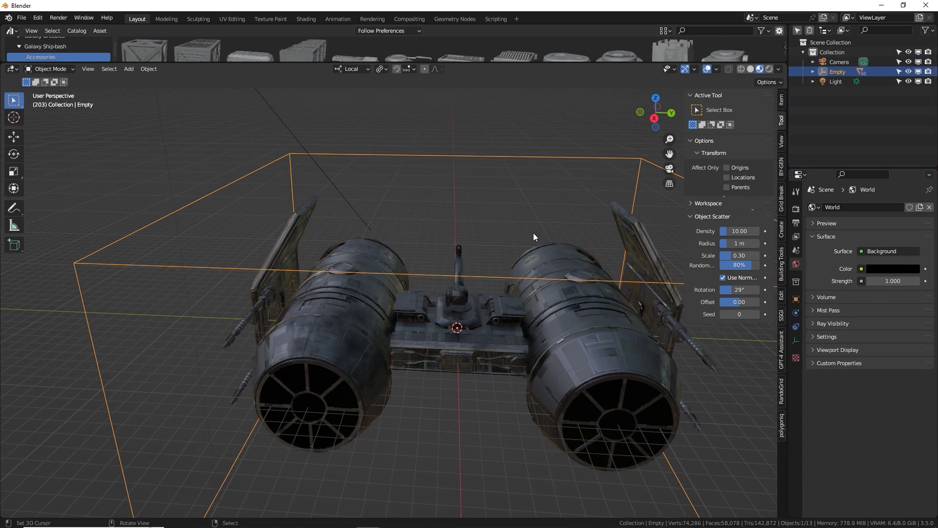
pyautogui.press('g')
pyautogui.click(476, 273)
# - Box-select the ship parts without the light and move them into a new collection
pyautogui.scroll(-3, 474, 266)
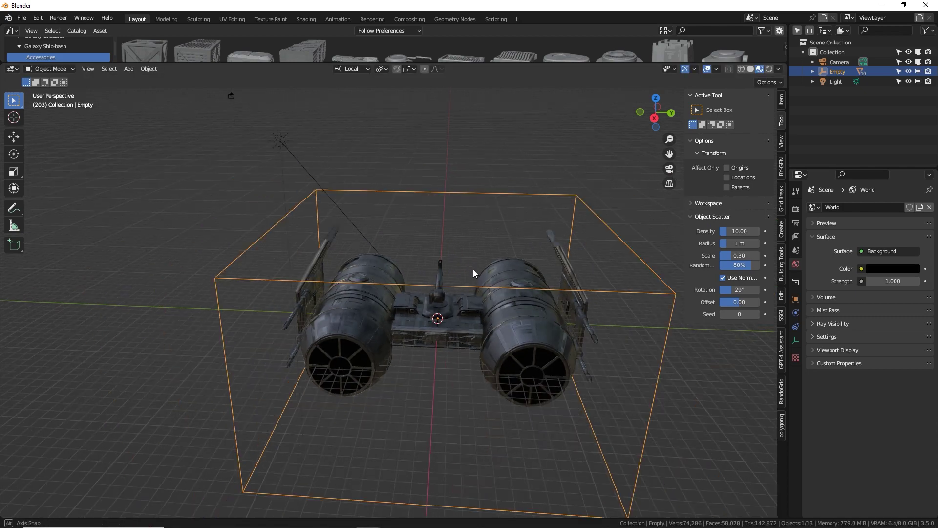
pyautogui.moveTo(401, 306); pyautogui.dragTo(399, 290, button='middle')
pyautogui.press('b')
pyautogui.moveTo(266, 265); pyautogui.dragTo(614, 399)
pyautogui.keyDown('shift'); pyautogui.click(318, 145); pyautogui.keyUp('shift')
pyautogui.keyDown('shift'); pyautogui.click(318, 146); pyautogui.keyUp('shift')
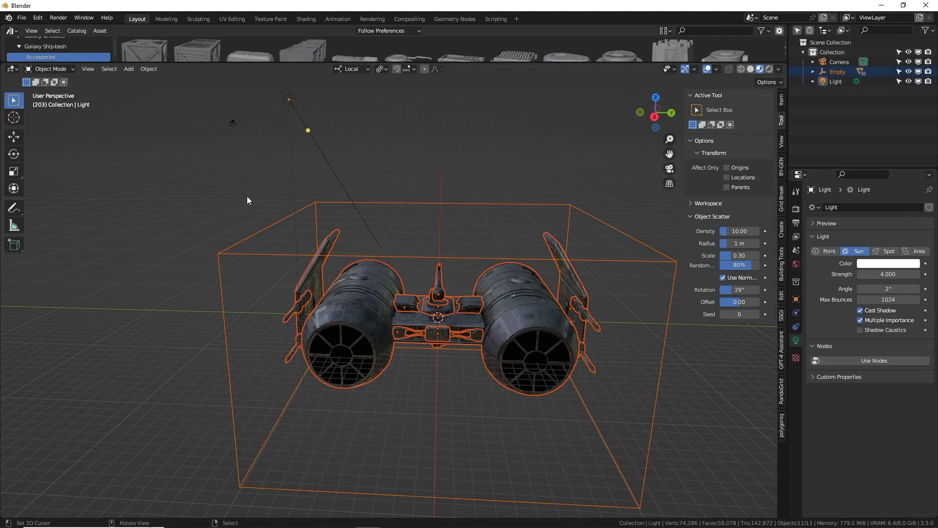
pyautogui.press('m')
pyautogui.click(473, 302)
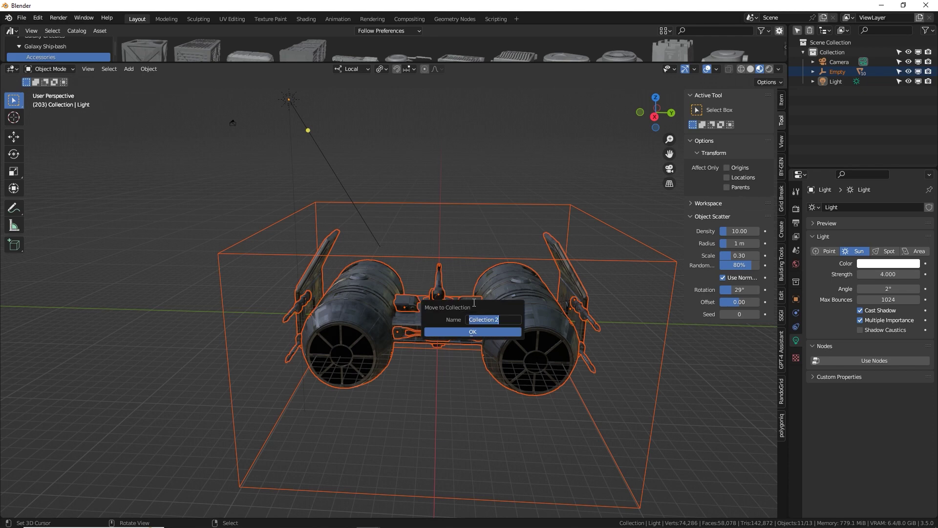
# - Name the new collection 'Tie ship' and confirm it
pyautogui.write('Tie ship')
pyautogui.click(486, 330)
pyautogui.moveTo(522, 321); pyautogui.dragTo(256, 277, button='middle')
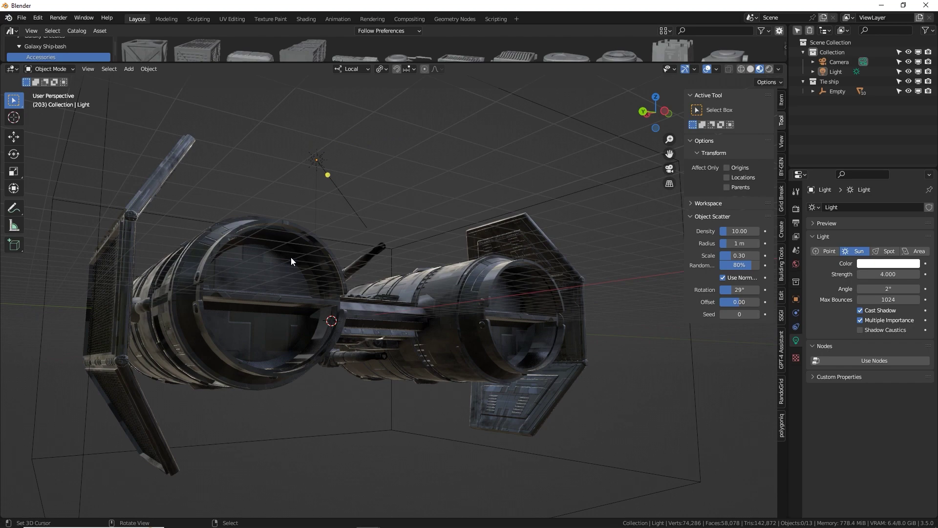
pyautogui.moveTo(304, 282); pyautogui.dragTo(400, 274, button='middle')
# - Enter Edit Mode on the Body piece and select both cockpit window faces
pyautogui.click(283, 334)
pyautogui.press('Tab')
pyautogui.moveTo(341, 331); pyautogui.dragTo(512, 265, button='middle')
pyautogui.rightClick(423, 312)
pyautogui.keyDown('shift'); pyautogui.rightClick(427, 321); pyautogui.keyUp('shift')
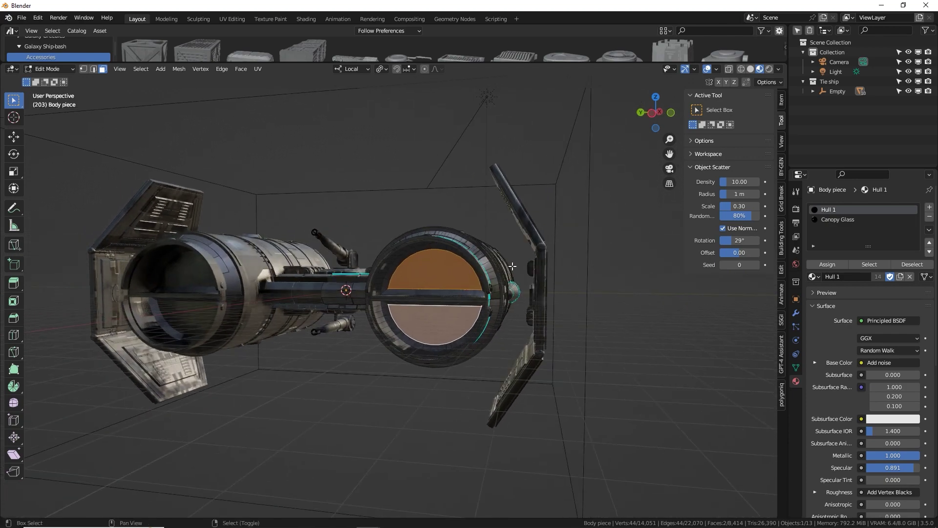
# - Snap the 3D cursor to the selected cockpit window faces
pyautogui.hotkey('shift', 's')
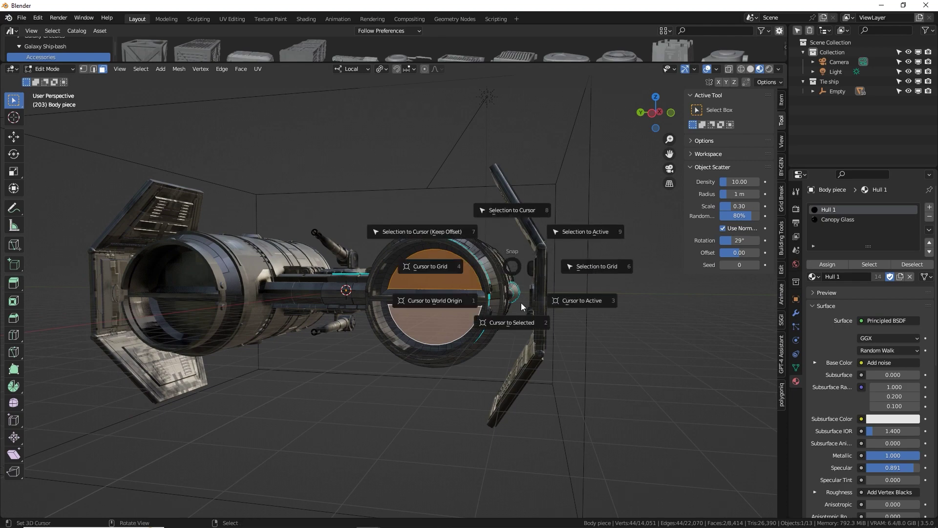
pyautogui.click(500, 323)
pyautogui.scroll(5, 486, 290)
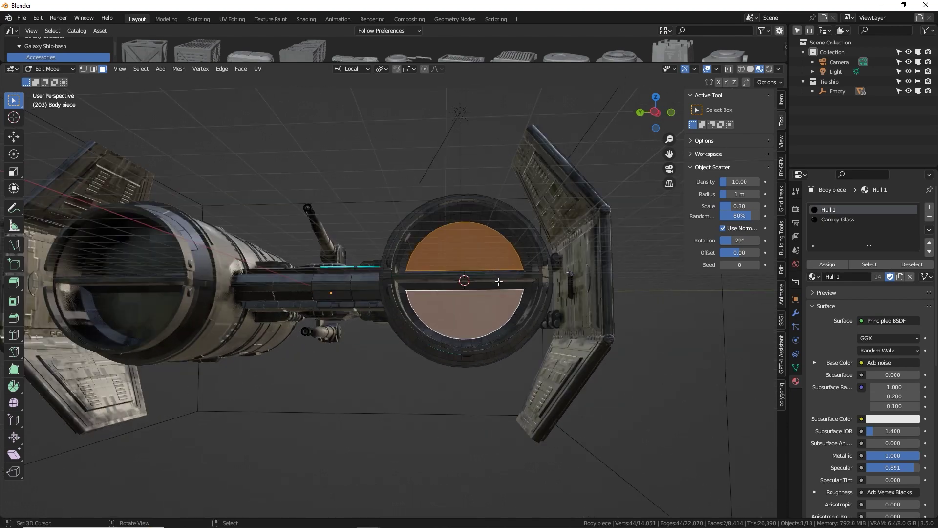
pyautogui.moveTo(487, 291); pyautogui.dragTo(411, 310, button='middle')
pyautogui.moveTo(441, 351); pyautogui.dragTo(447, 314, button='middle')
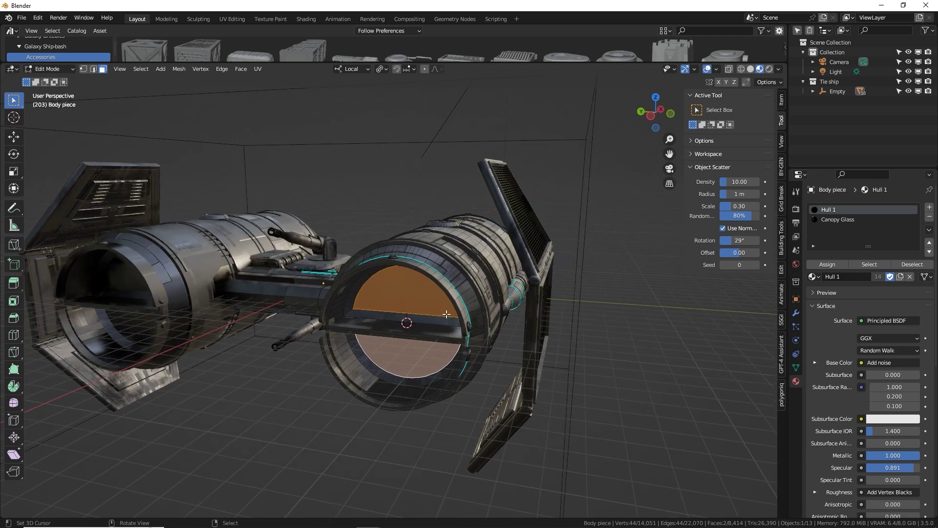
# - Add a cylinder at the cockpit, scale it, rotate it 90° on Y, and slide it along X
pyautogui.hotkey('shift', 'a')
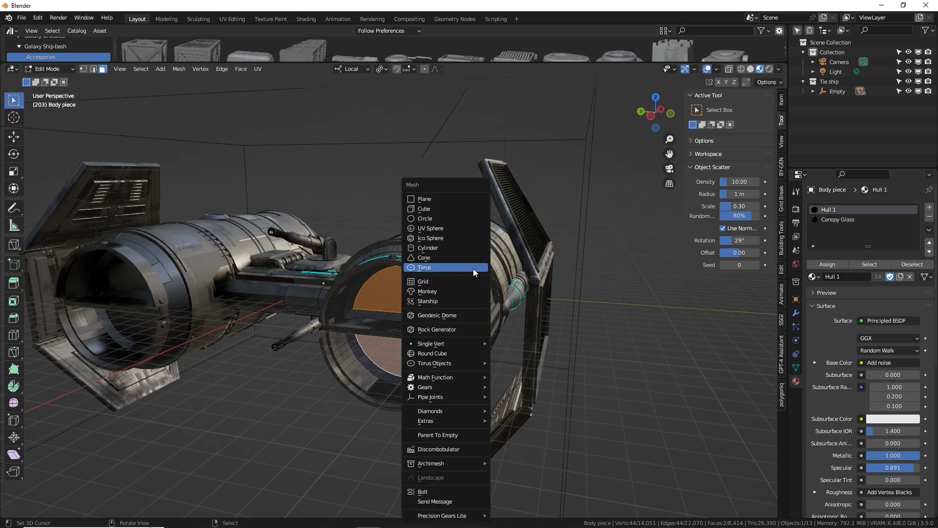
pyautogui.click(448, 245)
pyautogui.press('s')
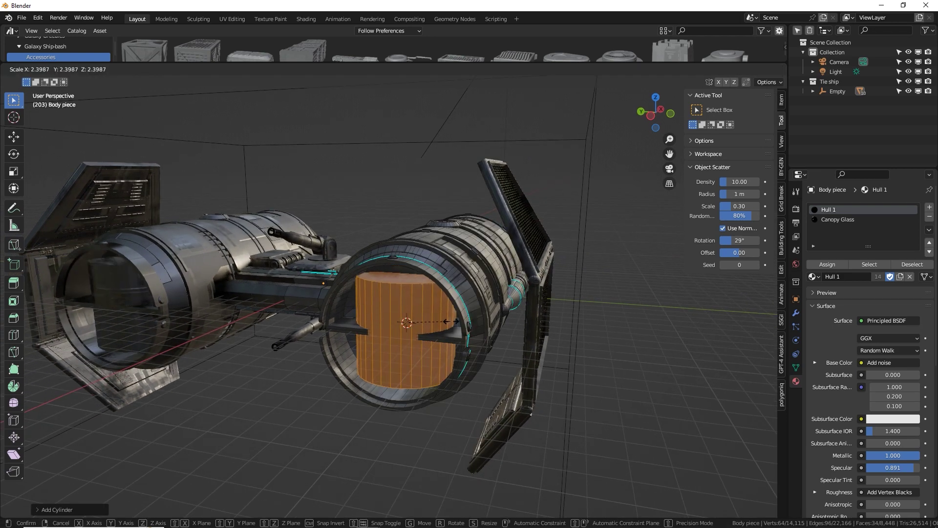
pyautogui.write('y90')
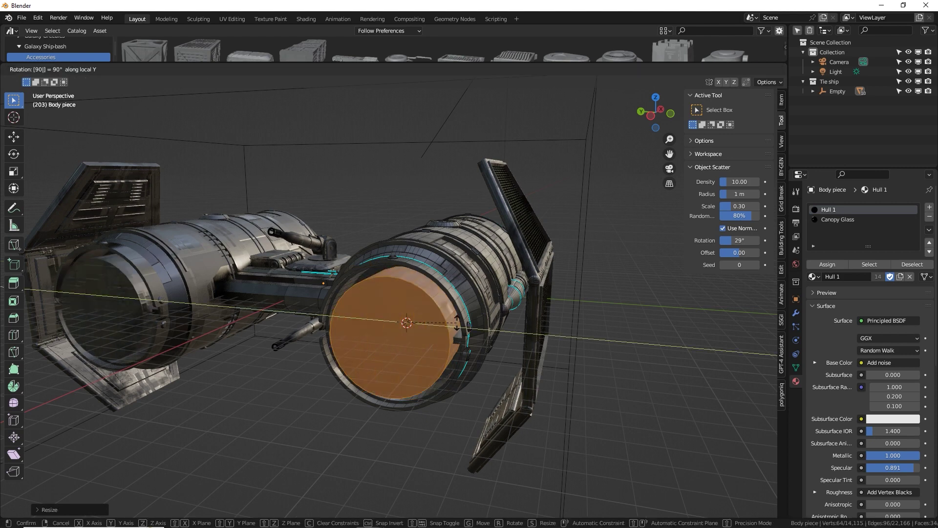
pyautogui.press('Return')
pyautogui.moveTo(509, 326); pyautogui.dragTo(519, 310, button='middle')
pyautogui.press('g')
pyautogui.press('x')
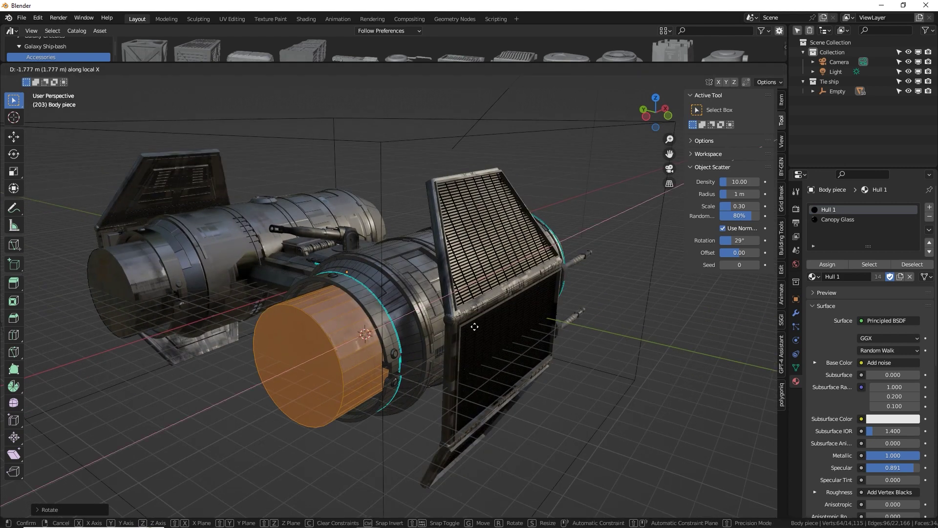
pyautogui.click(464, 331)
# - Push the cylinder's front end cap forward to lengthen it, then shrink it to taper
pyautogui.rightClick(285, 373)
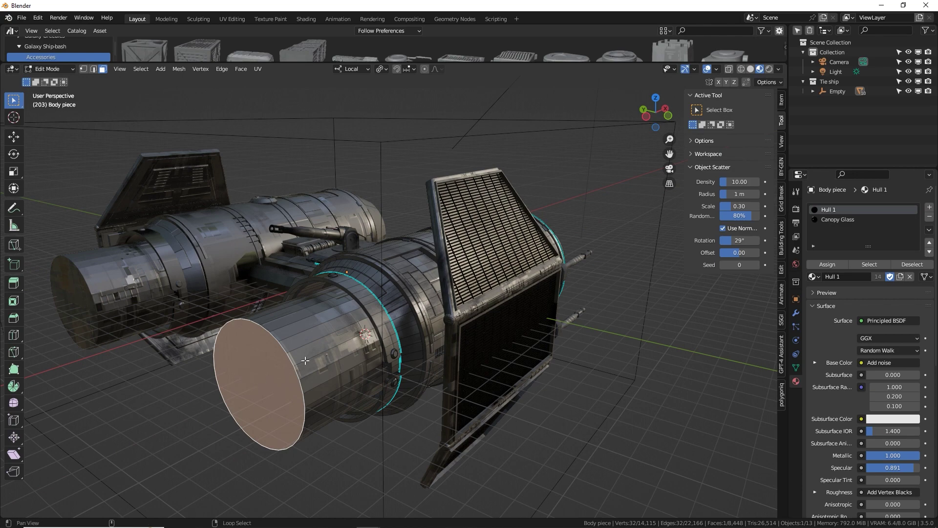
pyautogui.keyDown('shift'); pyautogui.moveTo(289, 369); pyautogui.dragTo(381, 329, button='middle'); pyautogui.keyUp('shift')
pyautogui.scroll(-3, 386, 323)
pyautogui.press('g')
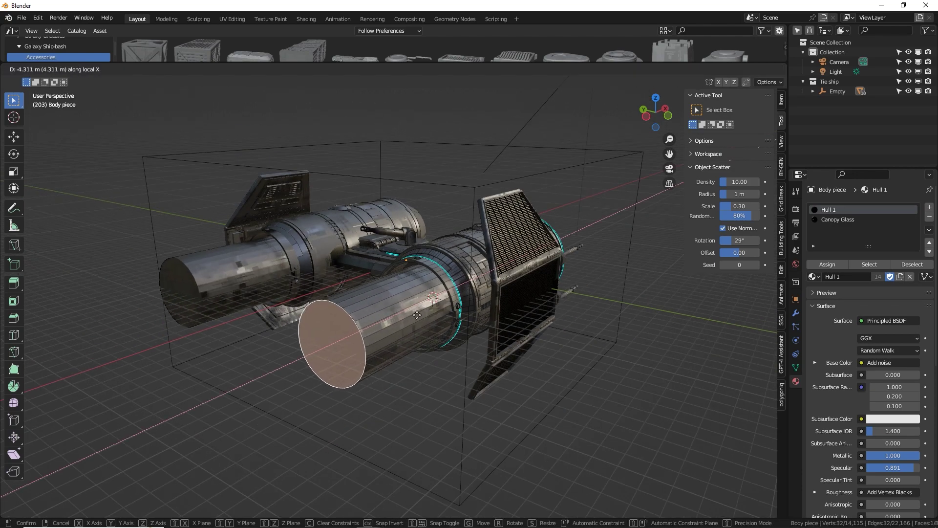
pyautogui.click(390, 329)
pyautogui.press('s')
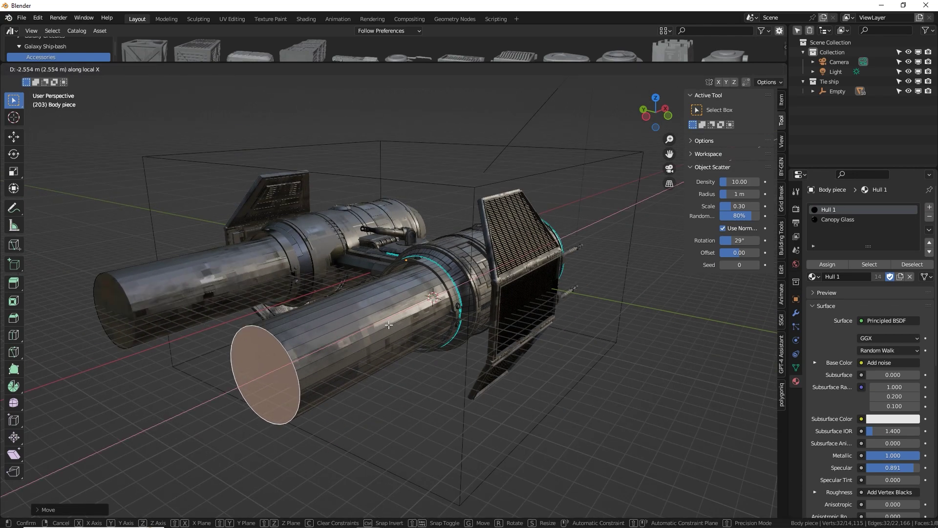
pyautogui.click(418, 311)
pyautogui.moveTo(348, 320)
pyautogui.mouseDown(button='middle')
pyautogui.moveTo(381, 299)
pyautogui.moveTo(349, 326)
pyautogui.mouseUp(button='middle')
# - Select the whole new cylinder mesh and enlarge the top editor area
pyautogui.press('Tab')
pyautogui.scroll(1, 421, 294)
pyautogui.press('Tab')
pyautogui.hotkey('ctrl', 'l')
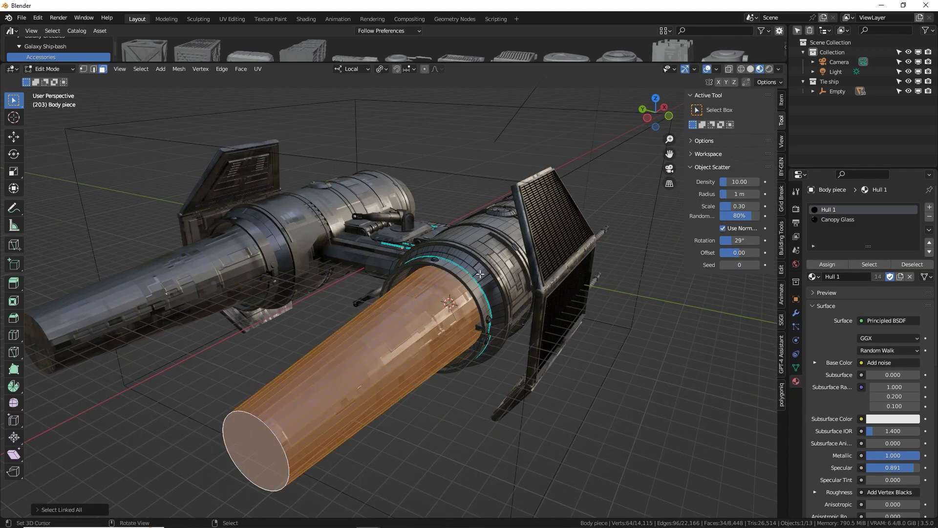
pyautogui.moveTo(632, 63); pyautogui.dragTo(631, 206)
# - In the Shader Editor, create a 'Lazy thrust' material and assign it to the cylinders
pyautogui.click(12, 30)
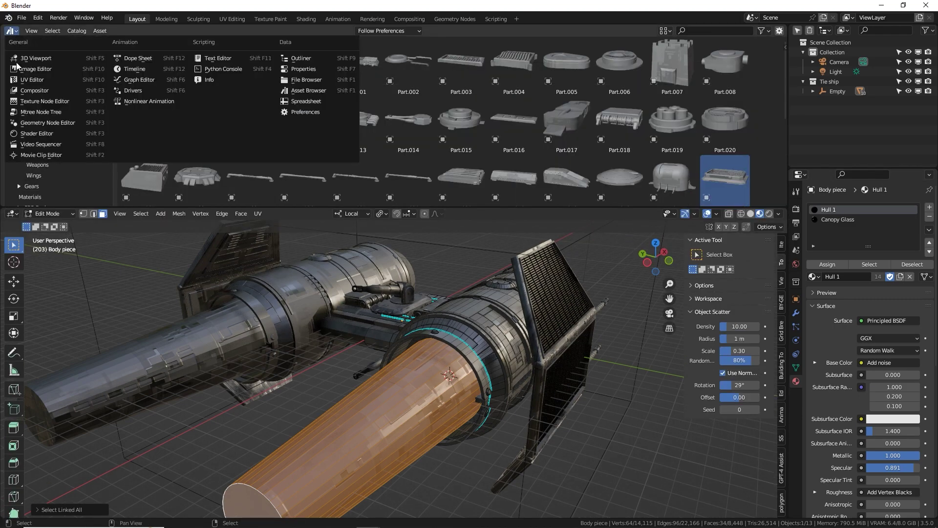
pyautogui.click(52, 138)
pyautogui.click(928, 208)
pyautogui.click(857, 276)
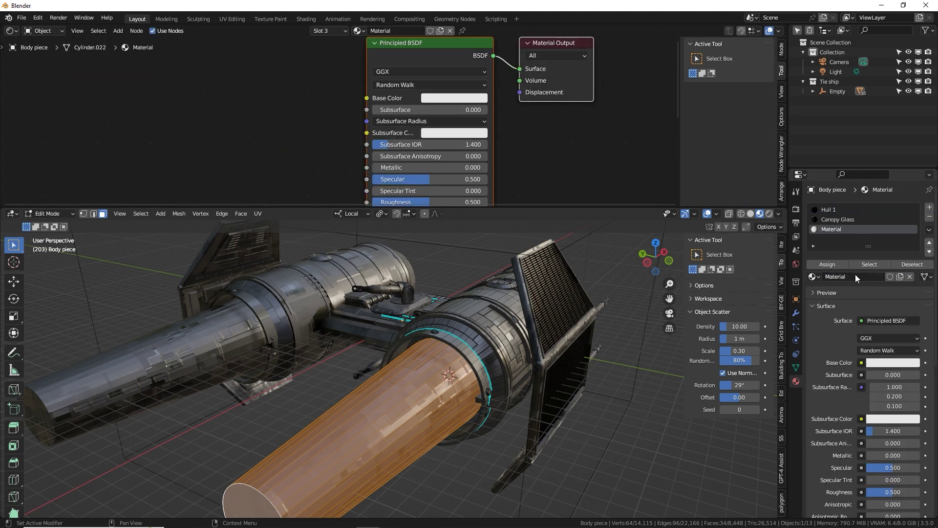
pyautogui.write('Lazy thrust')
pyautogui.press('Return')
pyautogui.click(834, 262)
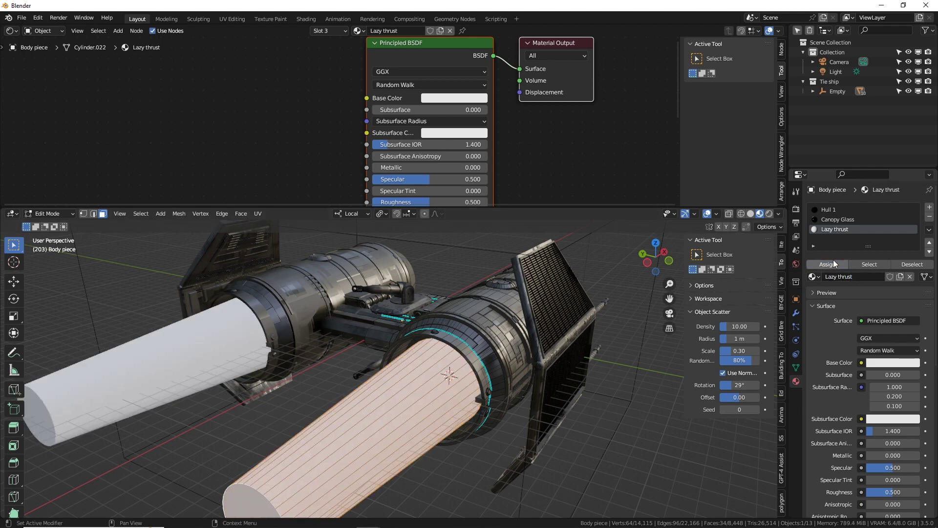
pyautogui.press('Tab')
pyautogui.moveTo(341, 396); pyautogui.dragTo(379, 377, button='middle')
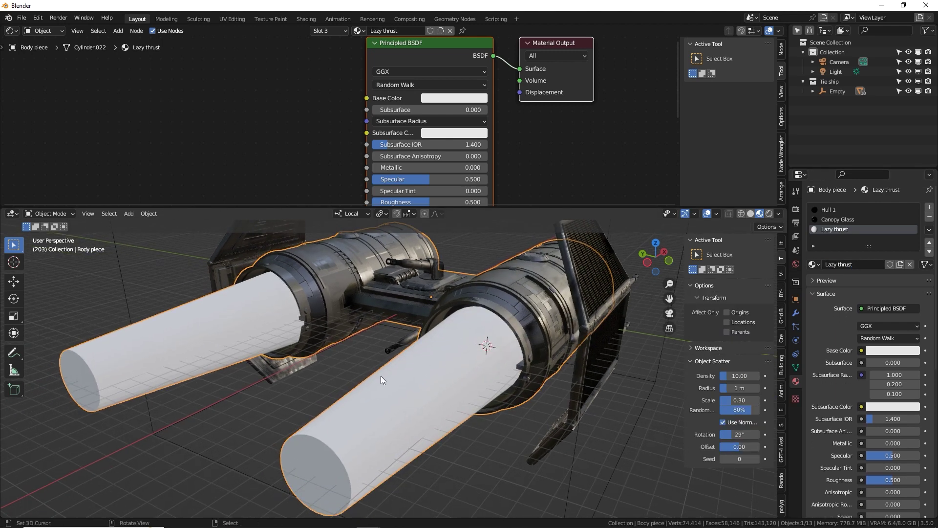
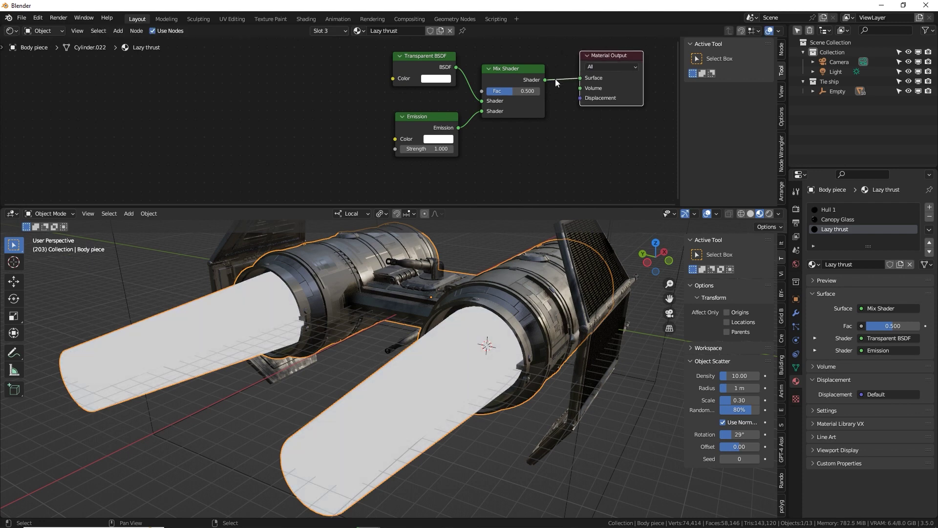
# - Make the Lazy thrust emission colour orange and set the Mix Shader factor to 1.000
pyautogui.click(437, 140)
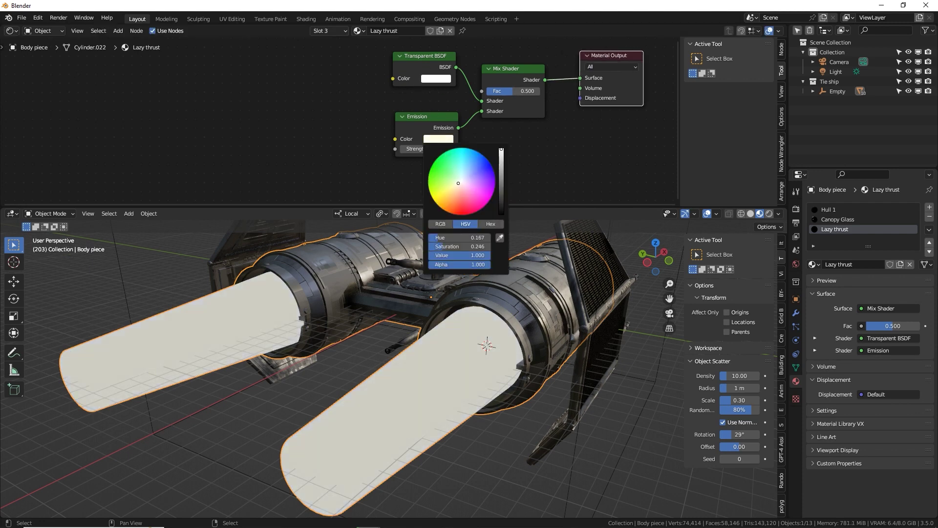
pyautogui.moveTo(457, 184); pyautogui.dragTo(444, 210)
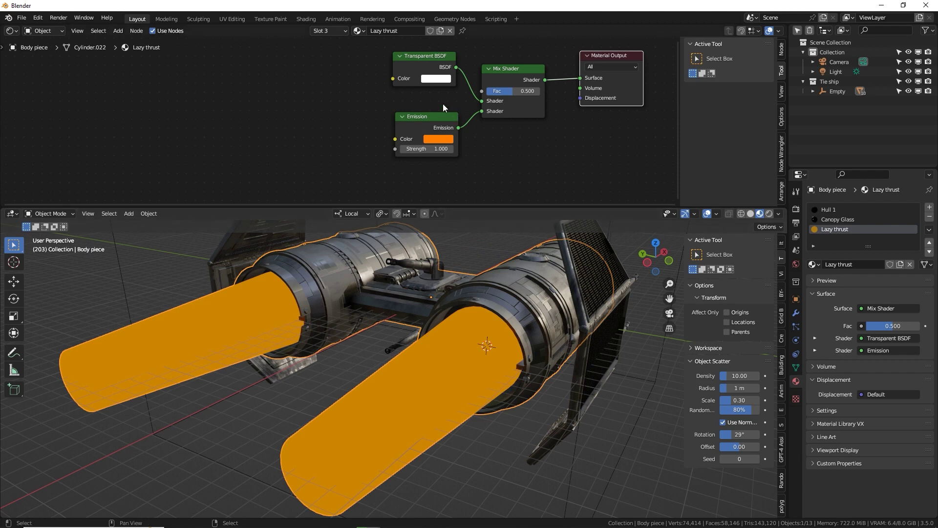
pyautogui.click(428, 63)
pyautogui.moveTo(511, 91); pyautogui.dragTo(540, 90)
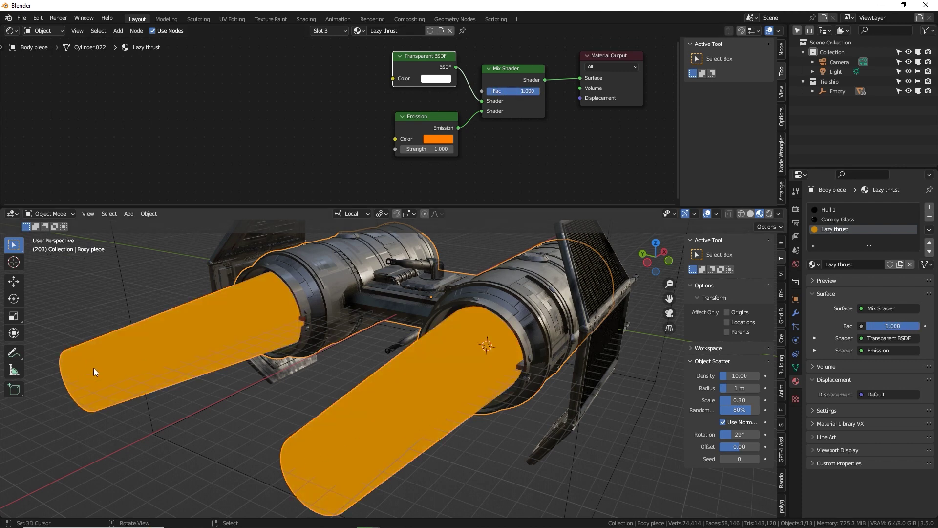
# - Add a Gradient Texture, wire its Fac into the Mix Shader factor, and preview it
pyautogui.moveTo(282, 89); pyautogui.dragTo(296, 91, button='middle')
pyautogui.hotkey('shift', 'a')
pyautogui.write('grad')
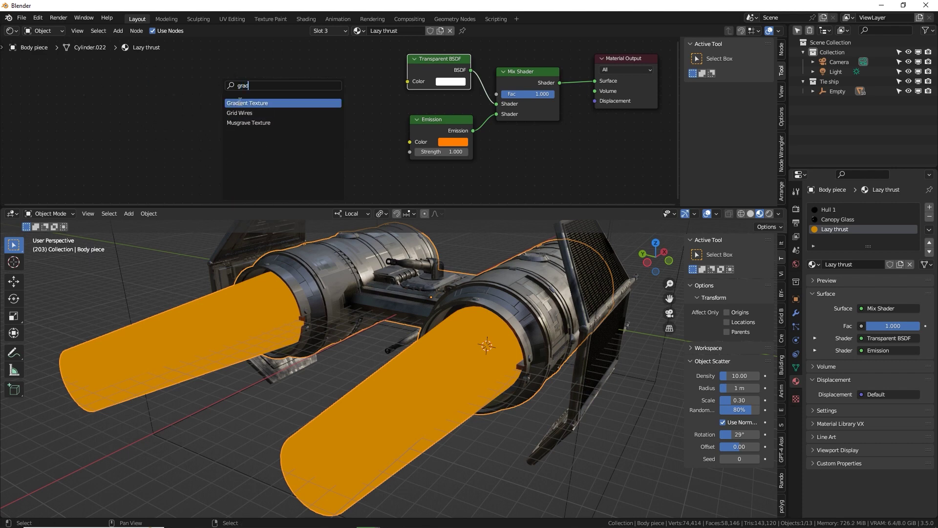
pyautogui.click(247, 102)
pyautogui.click(293, 108)
pyautogui.moveTo(326, 107); pyautogui.dragTo(498, 94)
pyautogui.moveTo(299, 113); pyautogui.dragTo(307, 102)
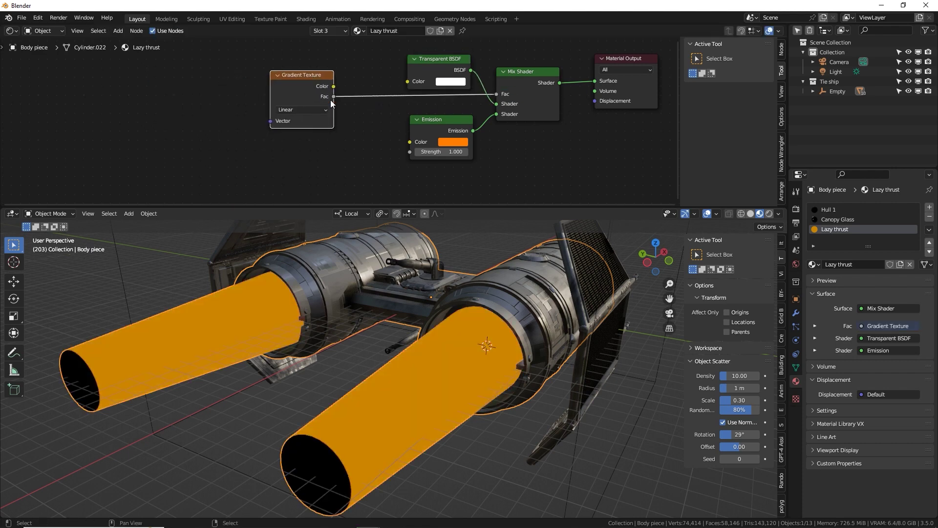
pyautogui.keyDown('ctrl'); pyautogui.keyDown('shift'); pyautogui.click(299, 93); pyautogui.keyUp('shift'); pyautogui.keyUp('ctrl')
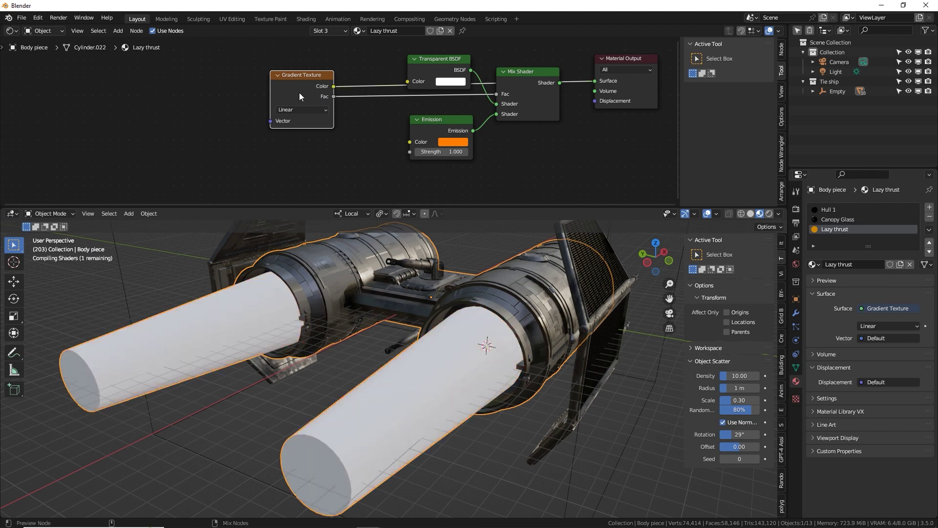
pyautogui.moveTo(323, 293); pyautogui.dragTo(281, 242, button='middle')
# - Add a Mapping node to the gradient, offset Location X to -0.01 m, and show Rendered shading
pyautogui.hotkey('ctrl', 't')
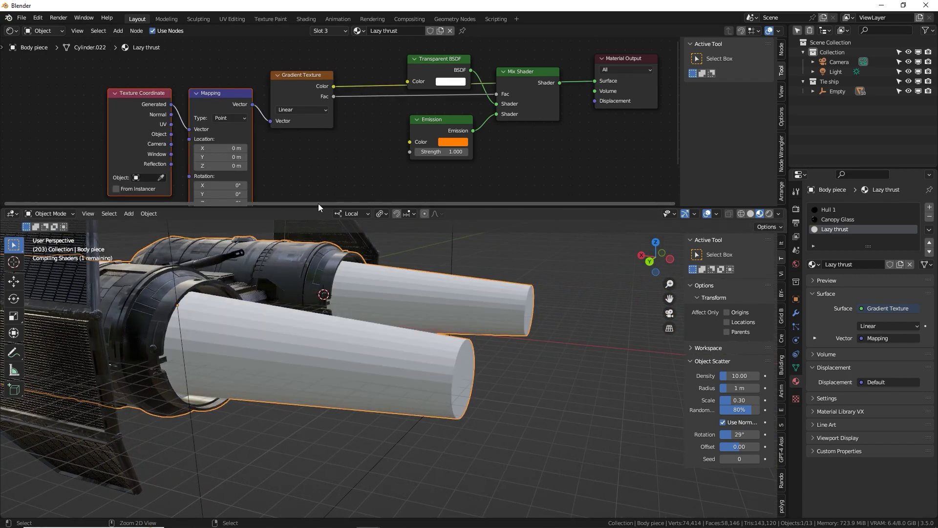
pyautogui.moveTo(269, 189); pyautogui.dragTo(294, 151, button='middle')
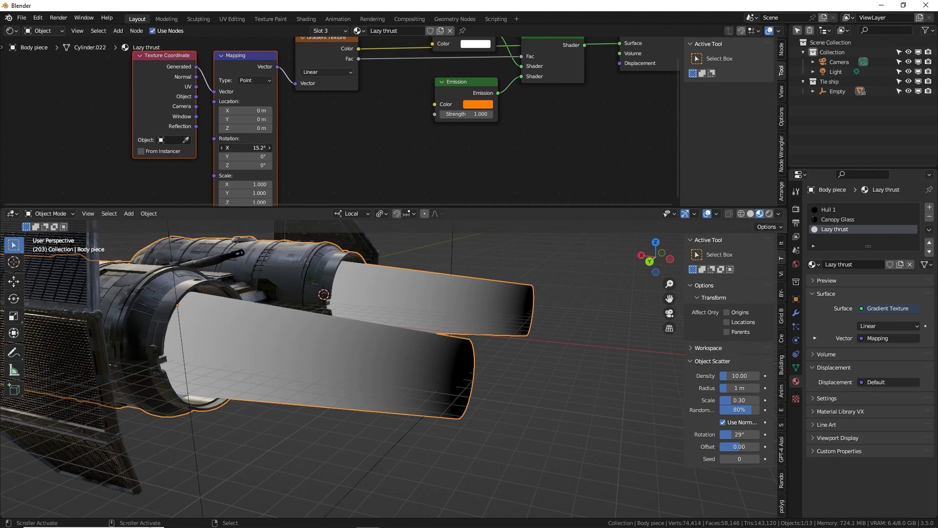
pyautogui.press('BackSpace')
pyautogui.moveTo(247, 156)
pyautogui.mouseDown()
pyautogui.moveTo(332, 156)
pyautogui.moveTo(273, 156)
pyautogui.mouseUp()
pyautogui.press('BackSpace')
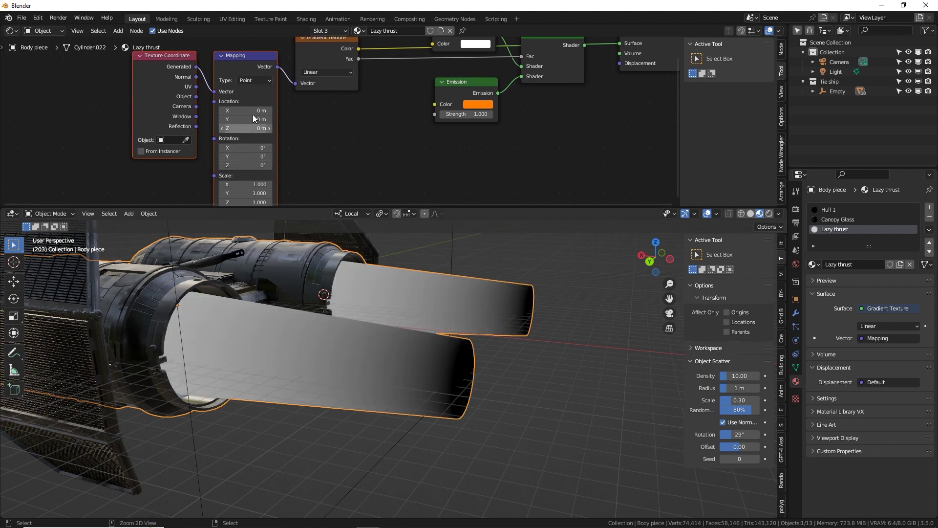
pyautogui.moveTo(254, 110)
pyautogui.mouseDown()
pyautogui.moveTo(293, 110)
pyautogui.moveTo(215, 110)
pyautogui.moveTo(253, 112)
pyautogui.mouseUp()
pyautogui.press('BackSpace')
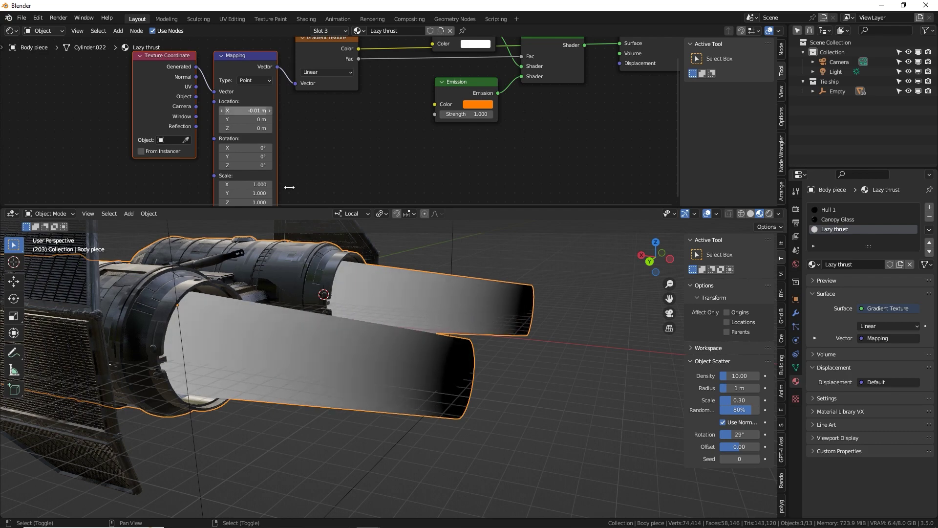
pyautogui.moveTo(320, 333); pyautogui.dragTo(230, 337, button='middle')
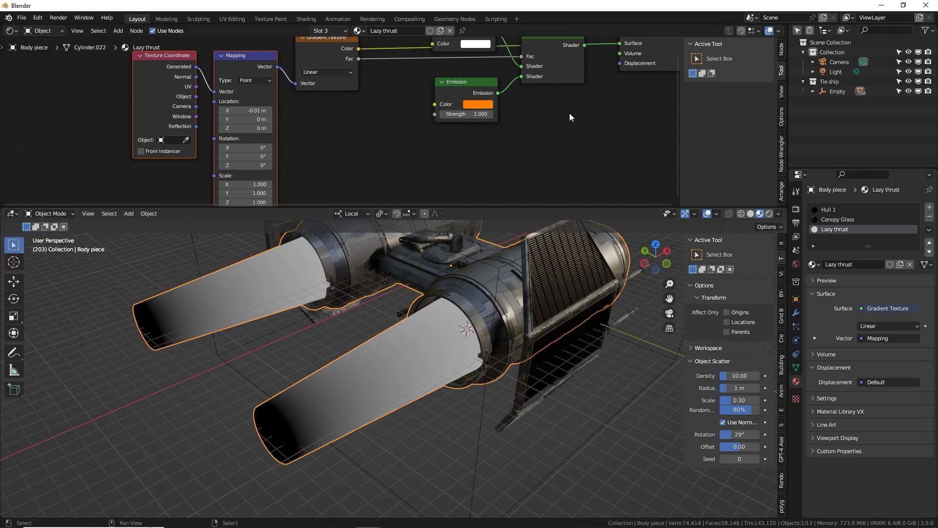
pyautogui.moveTo(570, 113); pyautogui.dragTo(499, 153, button='middle')
pyautogui.press('z')
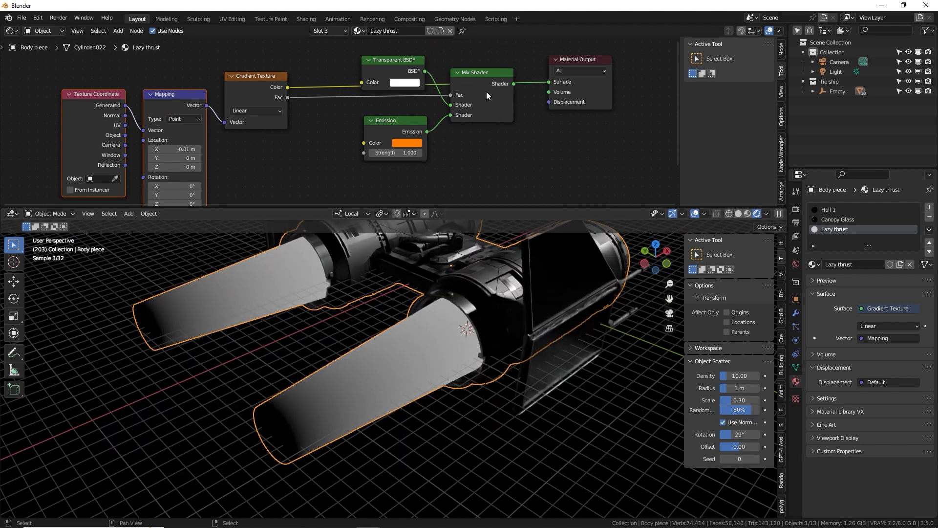
# - Rearrange the nodes and preview the Mix Shader result on the thrusters again
pyautogui.moveTo(487, 93); pyautogui.dragTo(495, 118)
pyautogui.moveTo(605, 74); pyautogui.dragTo(621, 60)
pyautogui.moveTo(268, 104); pyautogui.dragTo(260, 50)
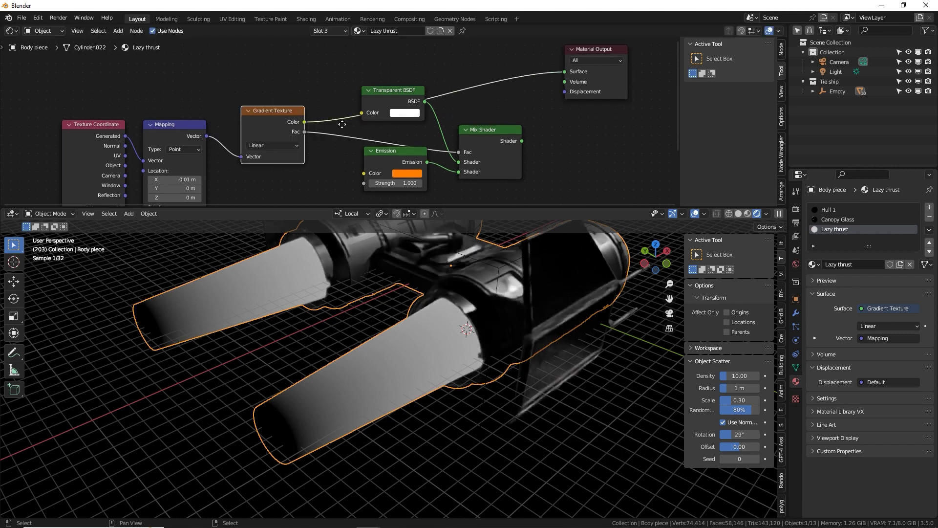
pyautogui.moveTo(512, 146); pyautogui.dragTo(486, 131, button='middle')
pyautogui.keyDown('ctrl'); pyautogui.keyDown('shift'); pyautogui.click(485, 131); pyautogui.keyUp('shift'); pyautogui.keyUp('ctrl')
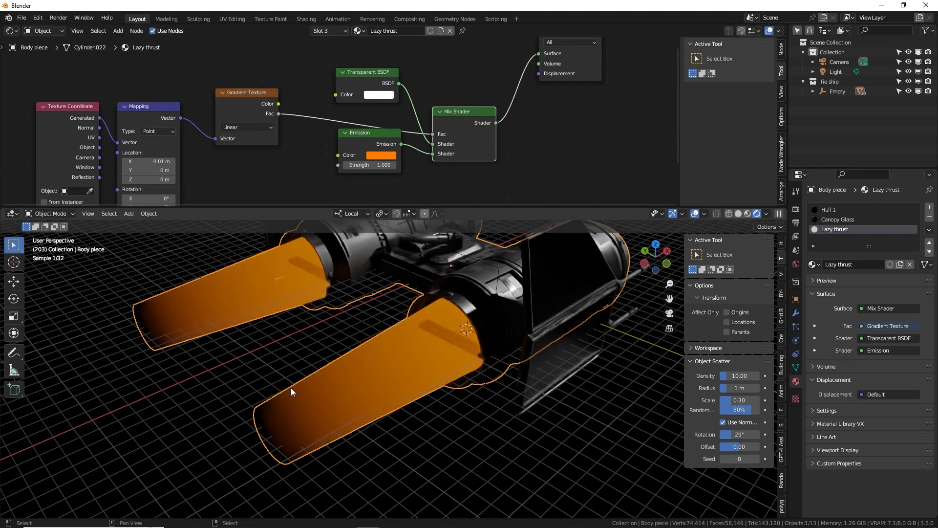
pyautogui.hotkey('alt', 'a')
pyautogui.moveTo(306, 379)
pyautogui.mouseDown(button='middle')
pyautogui.moveTo(268, 365)
pyautogui.moveTo(293, 336)
pyautogui.moveTo(270, 373)
pyautogui.moveTo(290, 377)
pyautogui.mouseUp(button='middle')
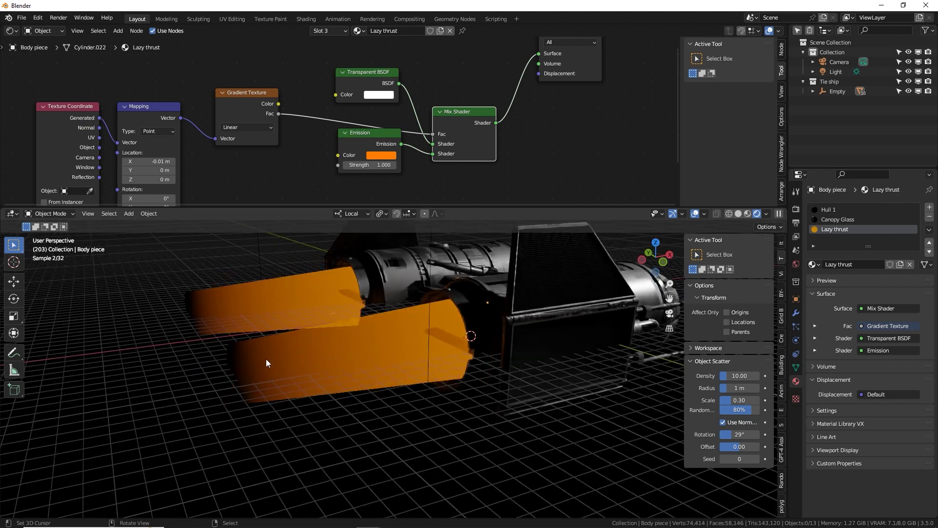
# - Shift the gradient's Mapping Location X to -0.08 m, keeping scale at 1.000
pyautogui.moveTo(162, 161); pyautogui.dragTo(181, 148, button='middle')
pyautogui.moveTo(181, 148)
pyautogui.keyDown('shift'); pyautogui.mouseDown()
pyautogui.moveTo(134, 147)
pyautogui.moveTo(163, 148)
pyautogui.mouseUp(); pyautogui.keyUp('shift')
pyautogui.moveTo(220, 175); pyautogui.dragTo(251, 98, button='middle')
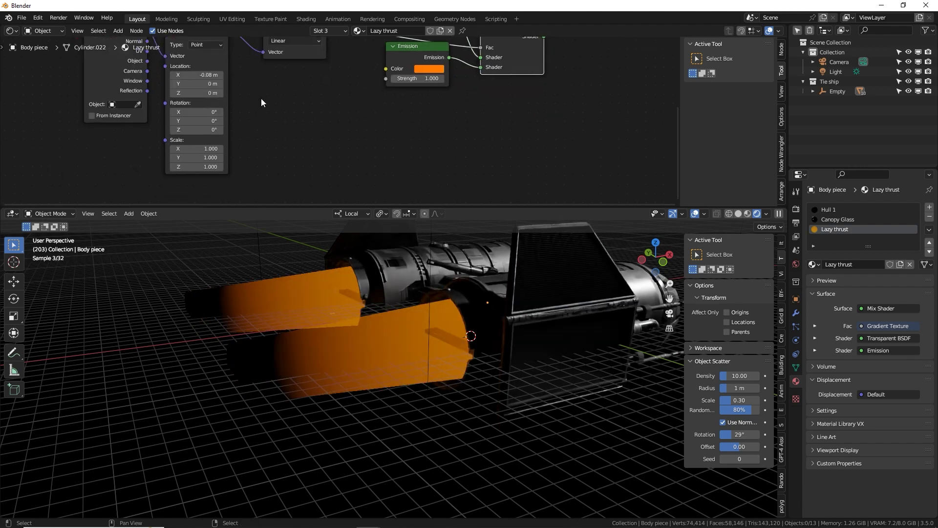
pyautogui.scroll(1, 261, 98)
pyautogui.scroll(1, 243, 128)
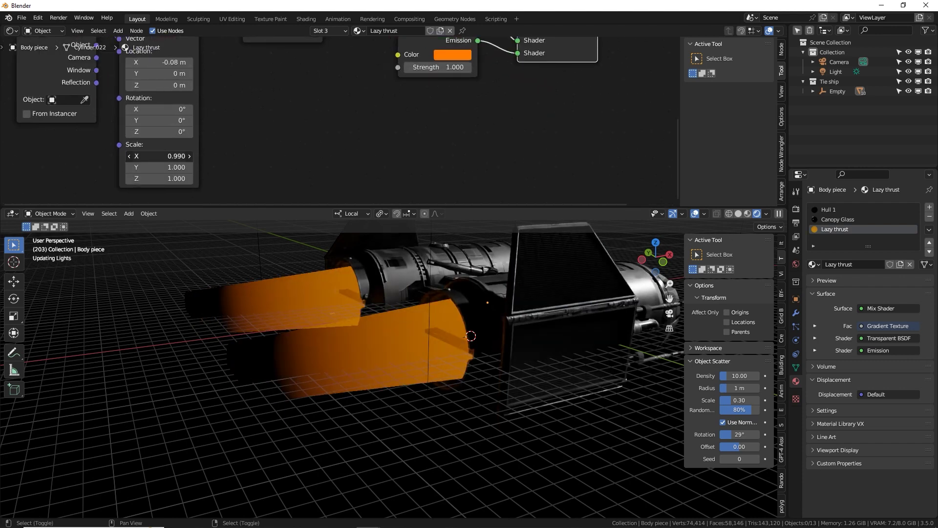
pyautogui.moveTo(158, 156); pyautogui.dragTo(128, 168)
pyautogui.moveTo(130, 168); pyautogui.dragTo(159, 168)
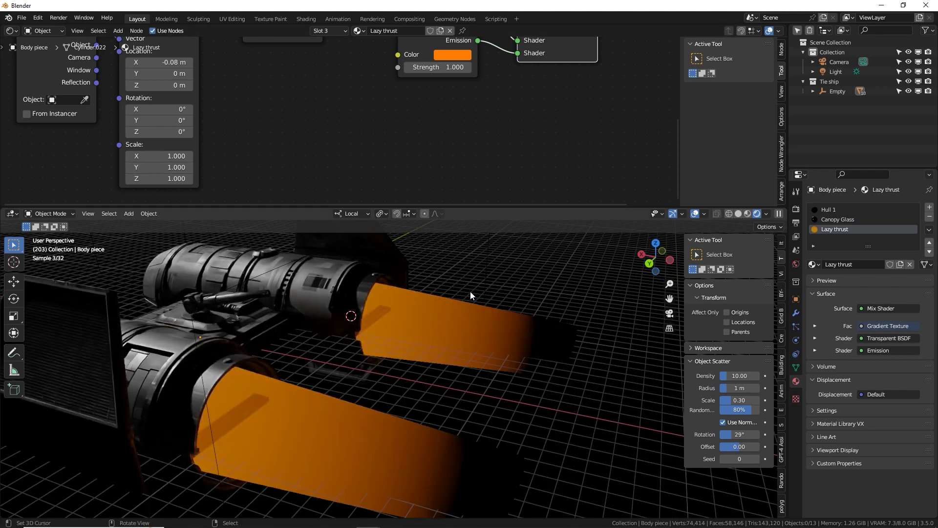
# - Set the Emission strength to 10 and view the glowing ship from the front and above
pyautogui.click(450, 64)
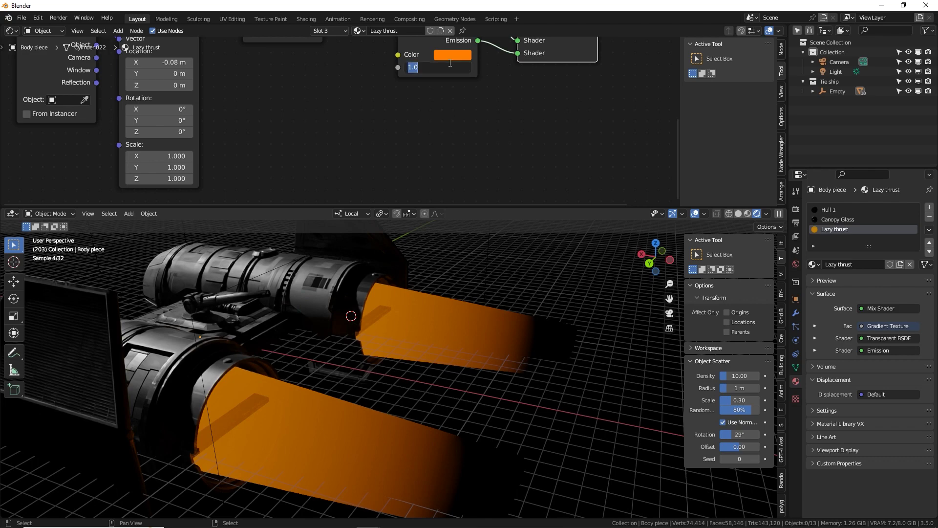
pyautogui.write('10')
pyautogui.press('Return')
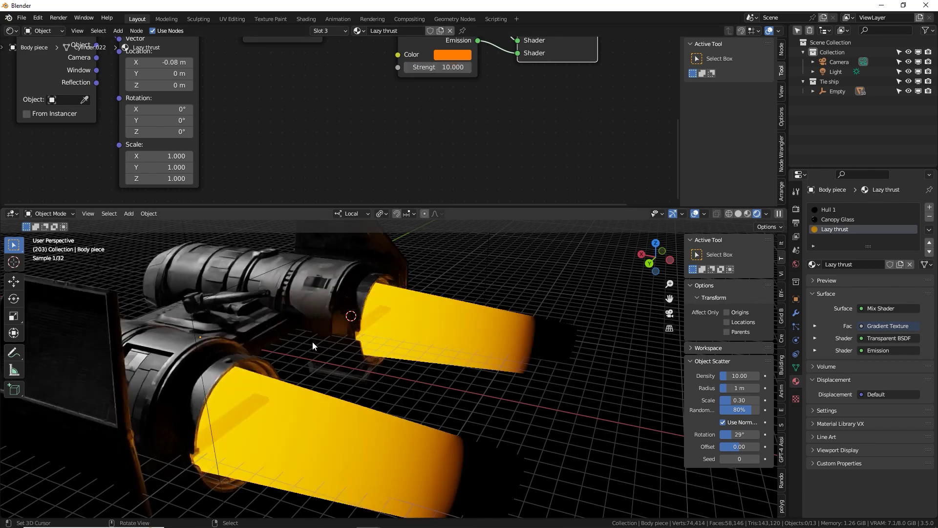
pyautogui.scroll(-5, 313, 341)
pyautogui.moveTo(313, 341); pyautogui.dragTo(436, 327, button='middle')
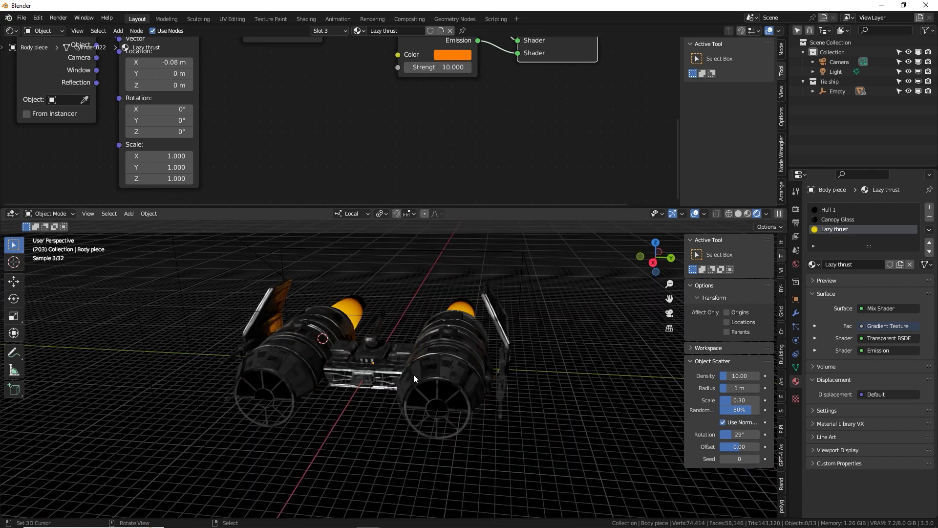
pyautogui.scroll(3, 413, 377)
pyautogui.moveTo(413, 378)
pyautogui.mouseDown(button='middle')
pyautogui.moveTo(415, 403)
pyautogui.moveTo(425, 375)
pyautogui.mouseUp(button='middle')
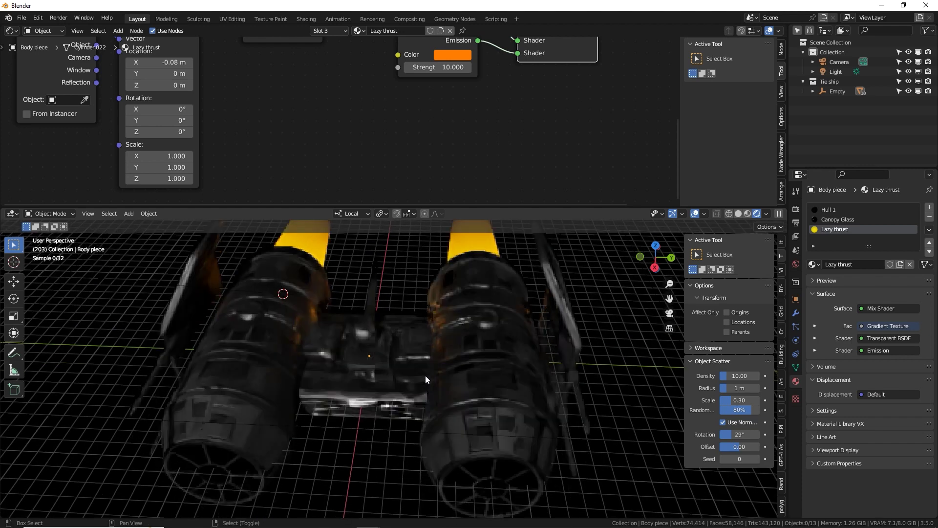
# - Set the sun light strength to 10 and widen its angle to 37.5°
pyautogui.click(837, 71)
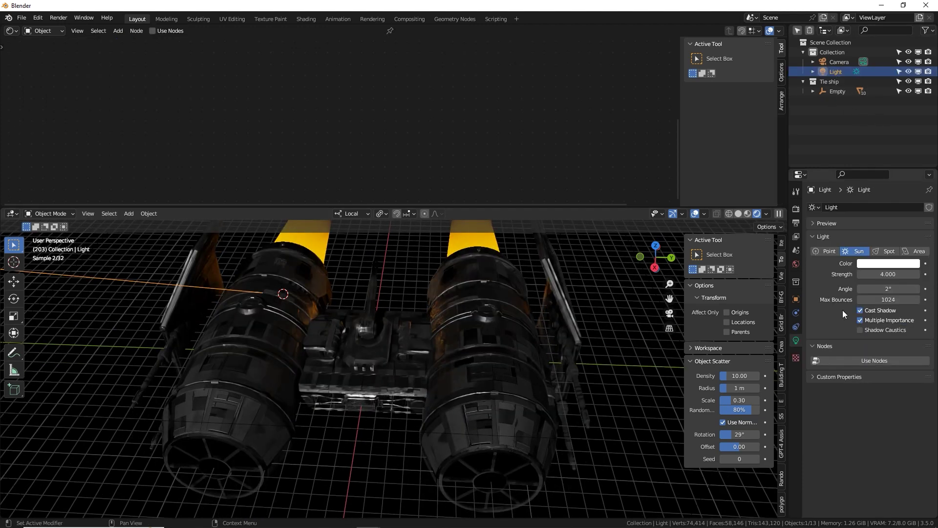
pyautogui.click(880, 275)
pyautogui.write('10')
pyautogui.press('Return')
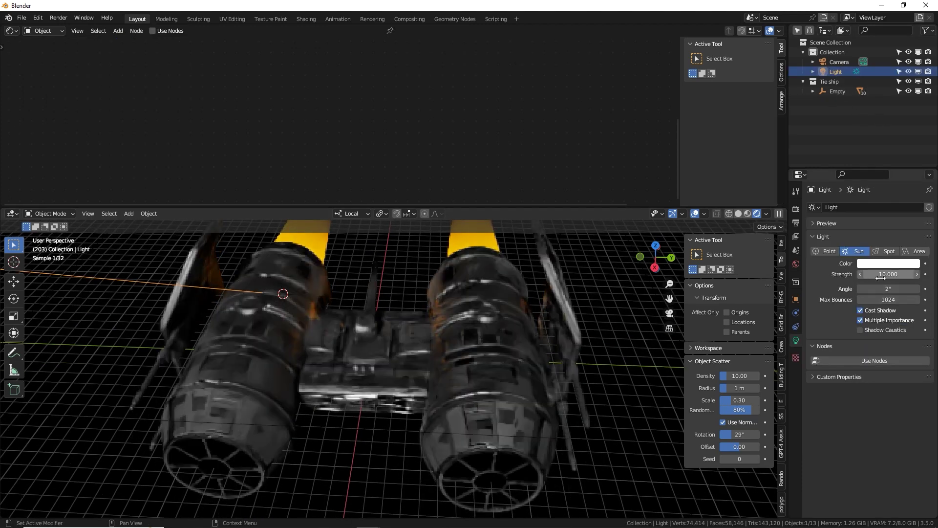
pyautogui.moveTo(888, 289); pyautogui.dragTo(909, 289)
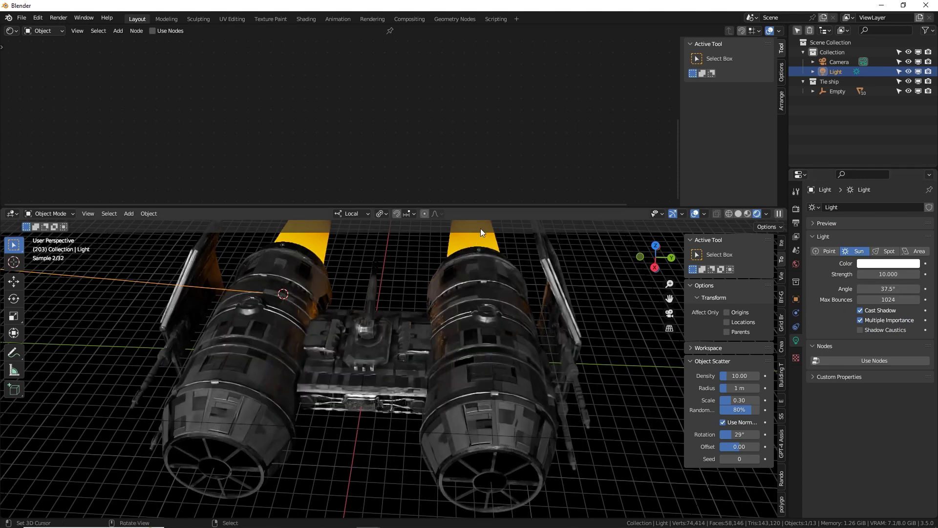
# - Select the ship's body piece and resize the 3D view and node editor to inspect it
pyautogui.moveTo(489, 208); pyautogui.dragTo(489, 125)
pyautogui.click(421, 331)
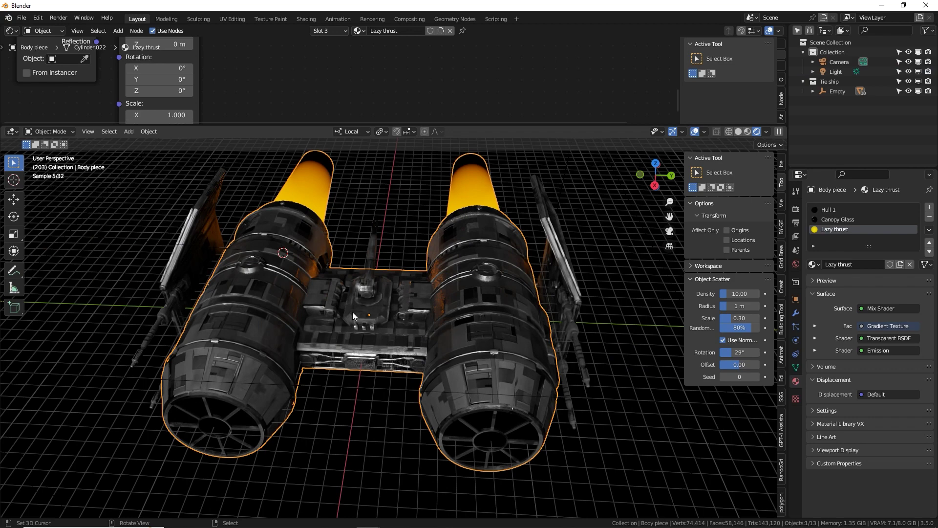
pyautogui.scroll(2, 430, 316)
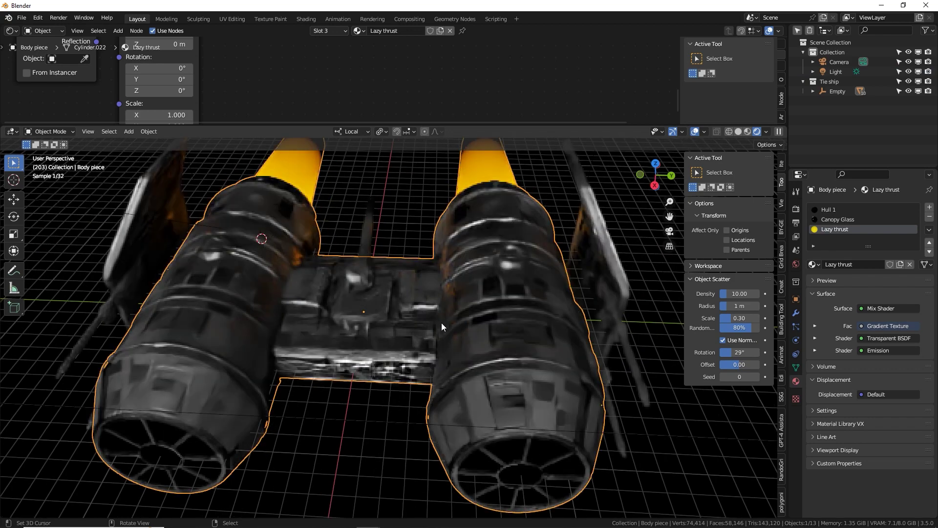
pyautogui.moveTo(441, 323); pyautogui.dragTo(444, 294, button='middle')
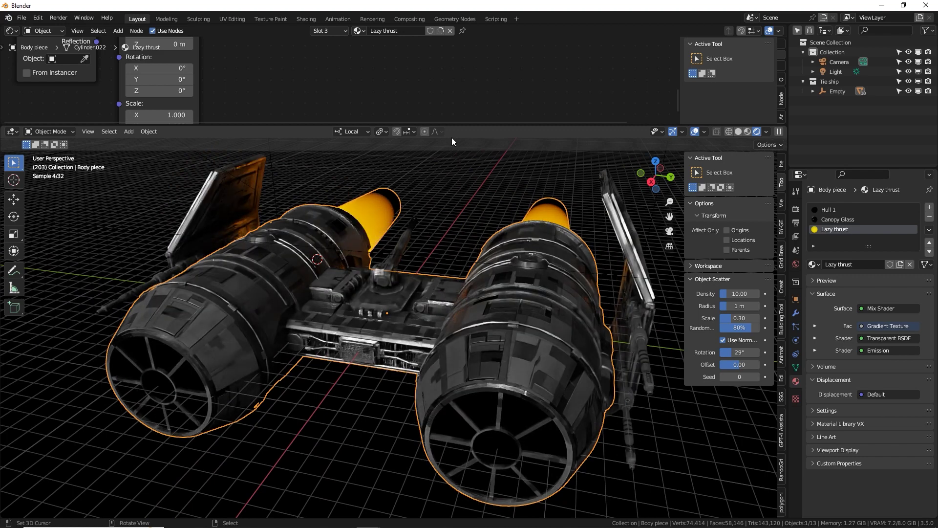
pyautogui.moveTo(464, 125); pyautogui.dragTo(465, 182)
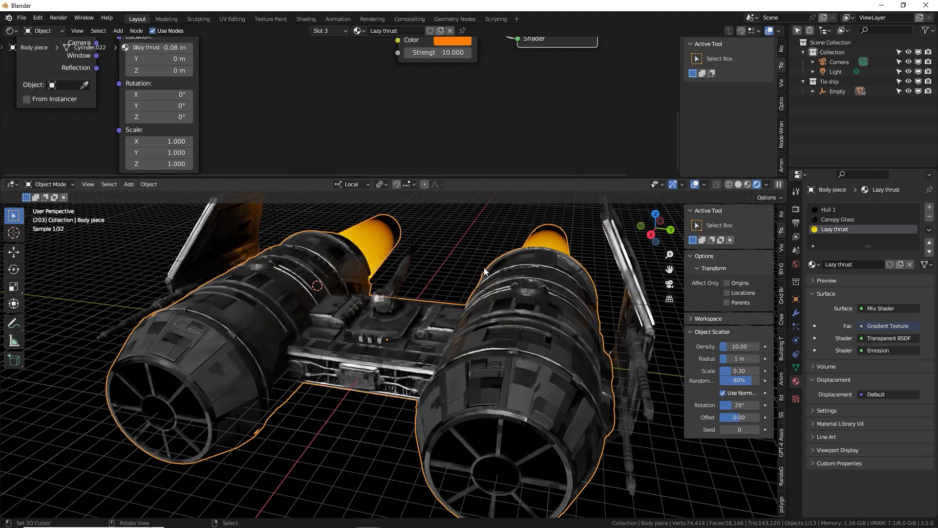
pyautogui.moveTo(440, 236); pyautogui.dragTo(425, 235, button='middle')
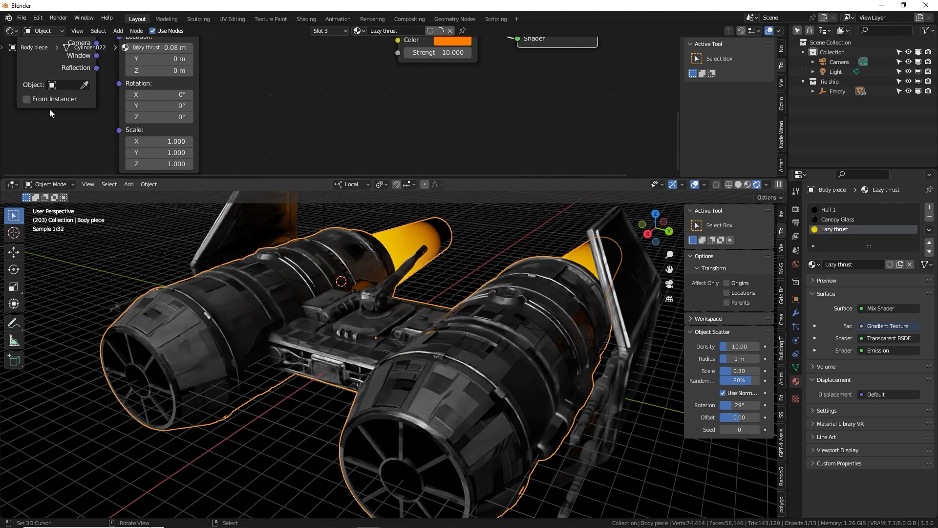
pyautogui.scroll(-1, 137, 47)
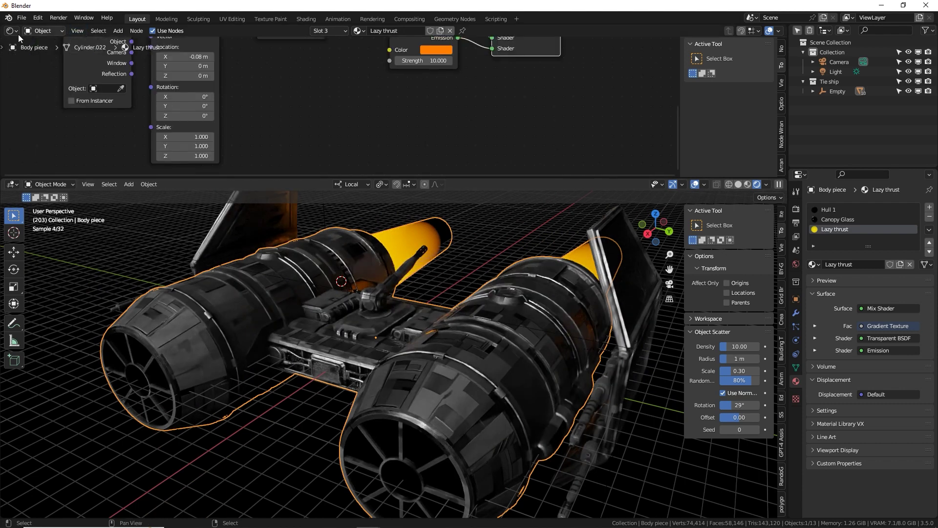
# - Switch to the Hull 1 material and frame its node tree in an enlarged node editor
pyautogui.click(833, 210)
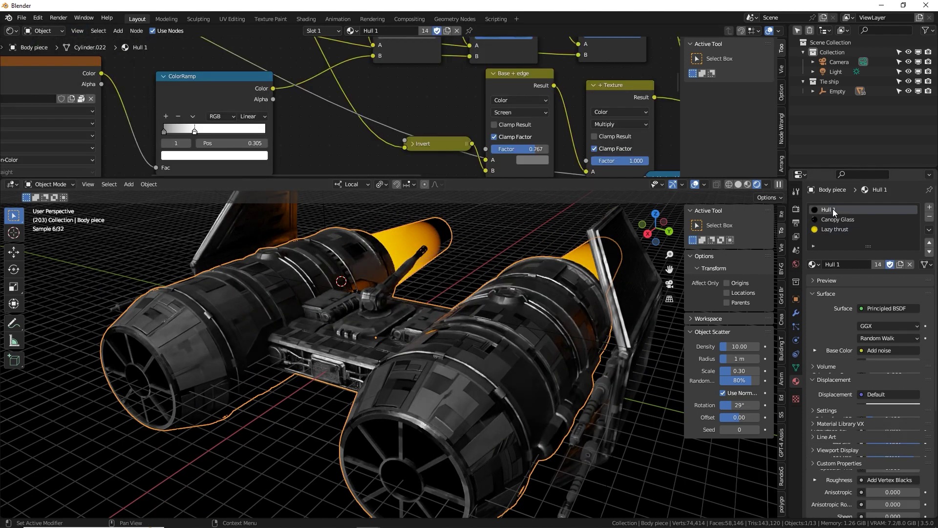
pyautogui.press('Home')
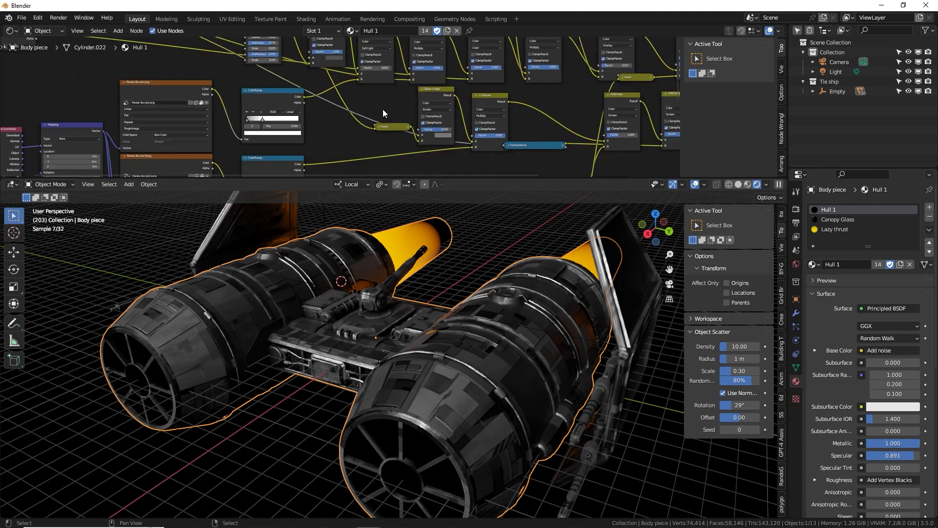
pyautogui.scroll(-5, 383, 109)
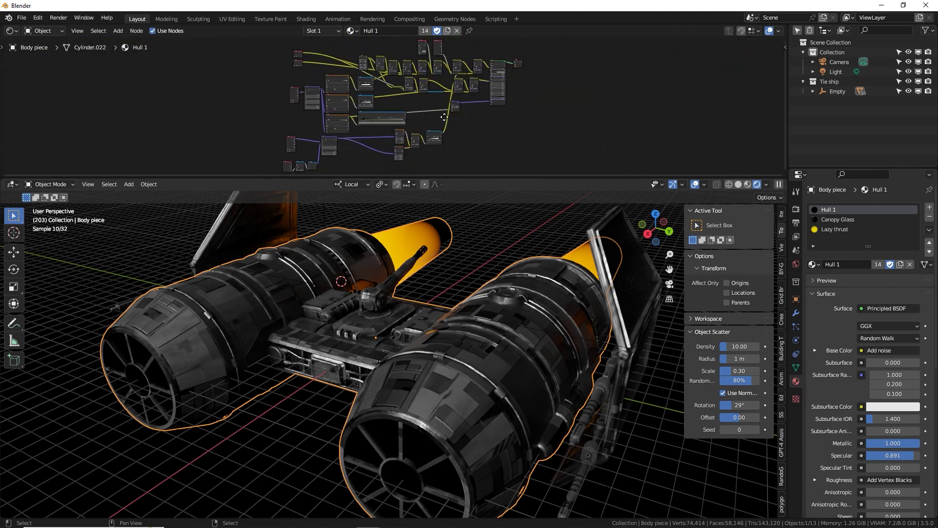
pyautogui.moveTo(487, 179); pyautogui.dragTo(487, 326)
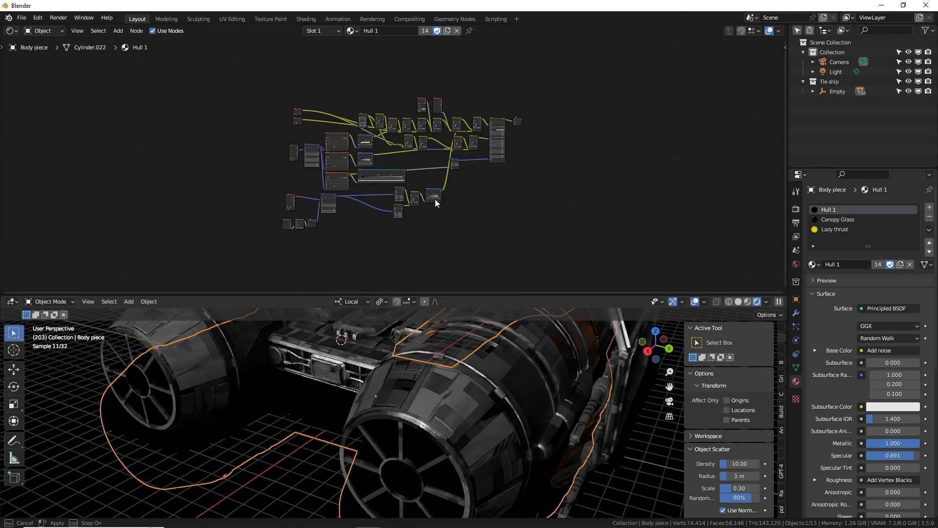
pyautogui.scroll(4, 436, 199)
pyautogui.scroll(3, 436, 198)
pyautogui.moveTo(437, 171); pyautogui.dragTo(345, 224, button='middle')
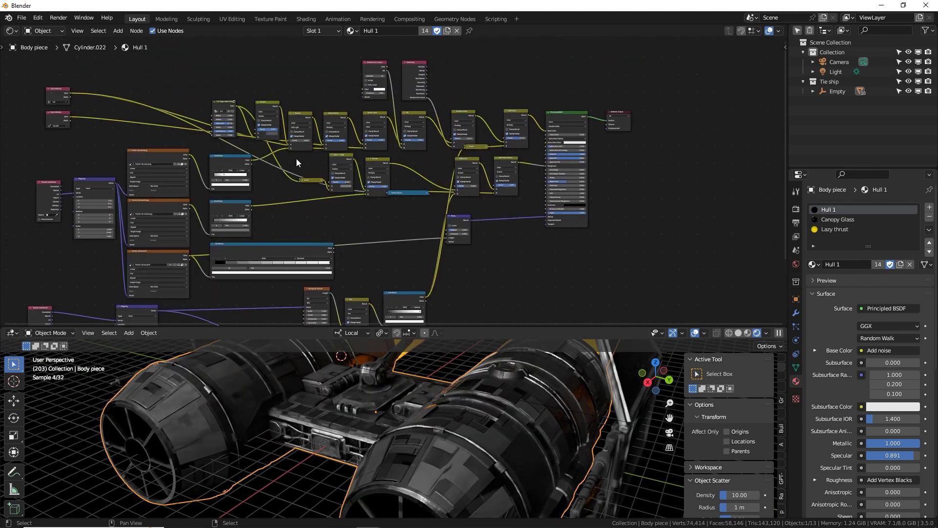
pyautogui.scroll(2, 264, 144)
# - Inspect the image texture, Musgrave, Ambient Occlusion and Geometry nodes of Hull 1
pyautogui.moveTo(221, 108); pyautogui.dragTo(626, 129)
pyautogui.click(282, 189)
pyautogui.moveTo(267, 193); pyautogui.dragTo(340, 158, button='middle')
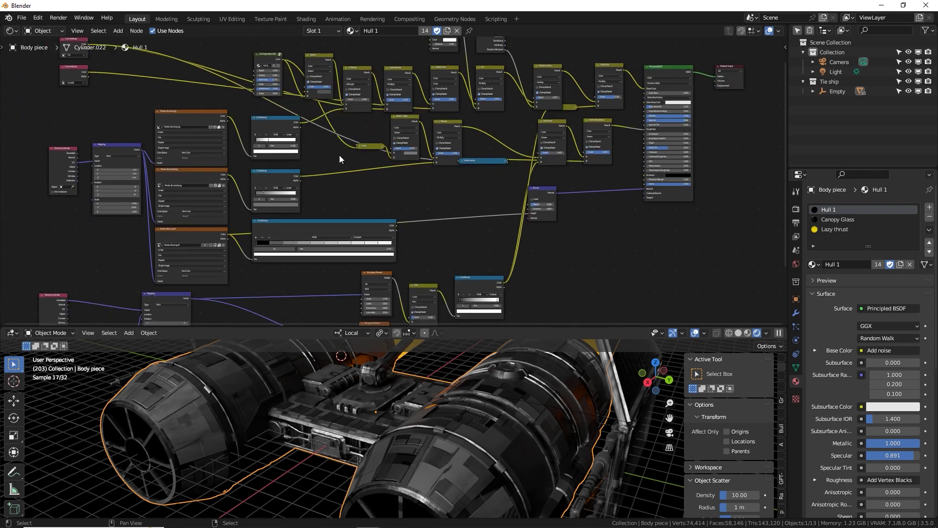
pyautogui.moveTo(193, 101); pyautogui.dragTo(215, 252)
pyautogui.moveTo(366, 237); pyautogui.dragTo(364, 160, button='middle')
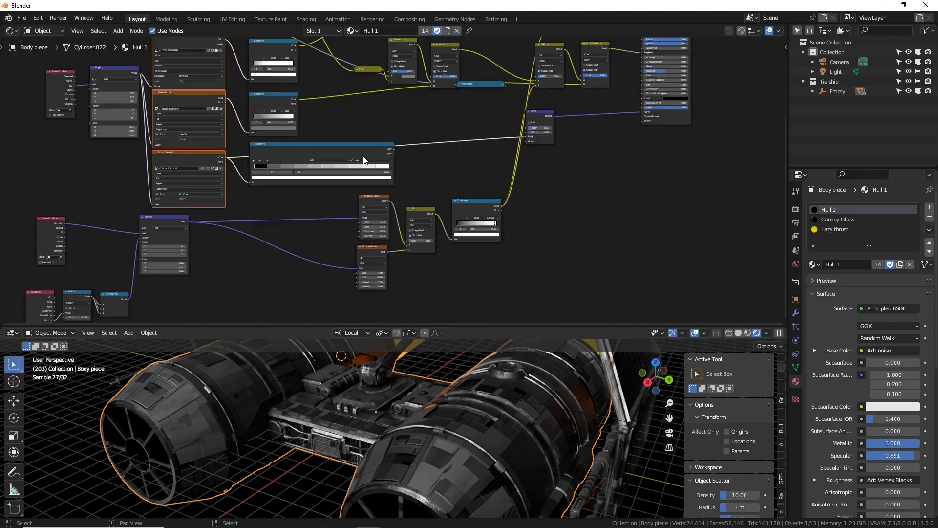
pyautogui.moveTo(325, 209); pyautogui.dragTo(399, 295)
pyautogui.moveTo(423, 138); pyautogui.dragTo(365, 271, button='middle')
pyautogui.click(389, 72)
pyautogui.scroll(2, 312, 113)
pyautogui.scroll(3, 312, 113)
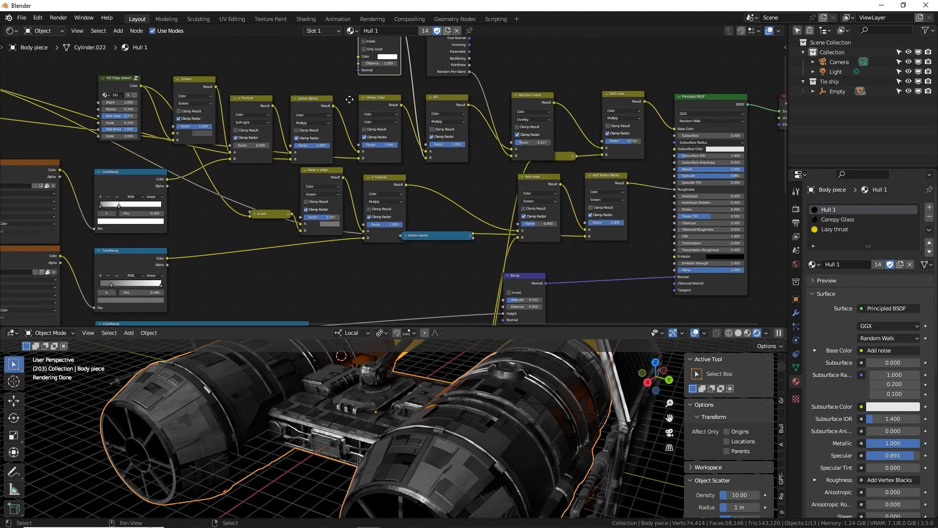
pyautogui.moveTo(351, 100); pyautogui.dragTo(254, 152, button='middle')
pyautogui.click(343, 117)
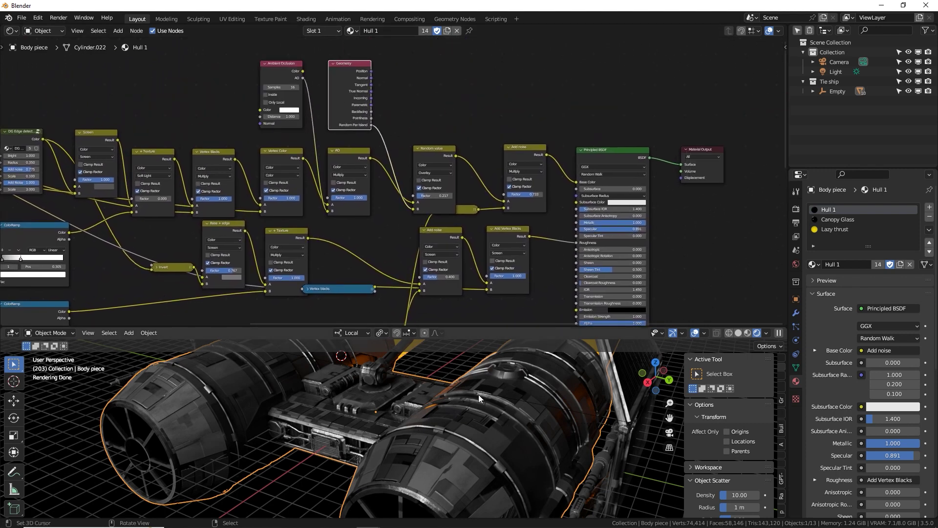
# - Review the Color Attribute nodes and pan over to the Principled BSDF and Material Output
pyautogui.moveTo(339, 224); pyautogui.dragTo(667, 216, button='middle')
pyautogui.moveTo(130, 169); pyautogui.dragTo(346, 216, button='middle')
pyautogui.scroll(8, 347, 216)
pyautogui.moveTo(148, 116); pyautogui.dragTo(289, 223)
pyautogui.scroll(-2, 391, 234)
pyautogui.moveTo(491, 424); pyautogui.dragTo(450, 371, button='middle')
pyautogui.moveTo(460, 328); pyautogui.dragTo(449, 209)
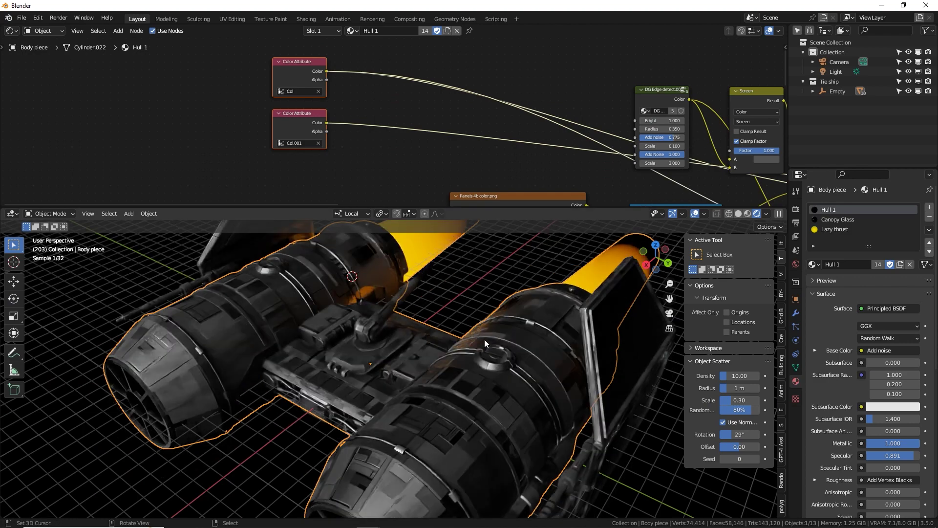
pyautogui.scroll(-2, 428, 350)
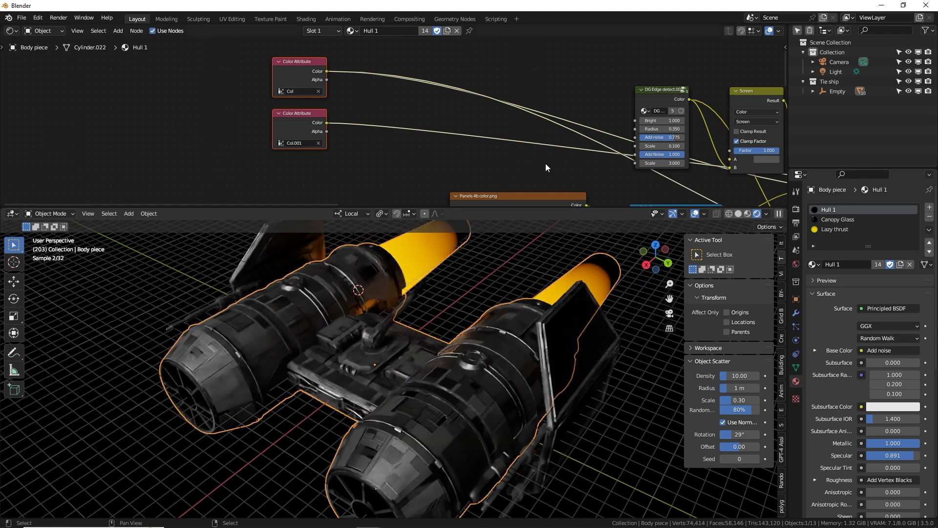
pyautogui.moveTo(410, 137); pyautogui.dragTo(383, 302, button='middle')
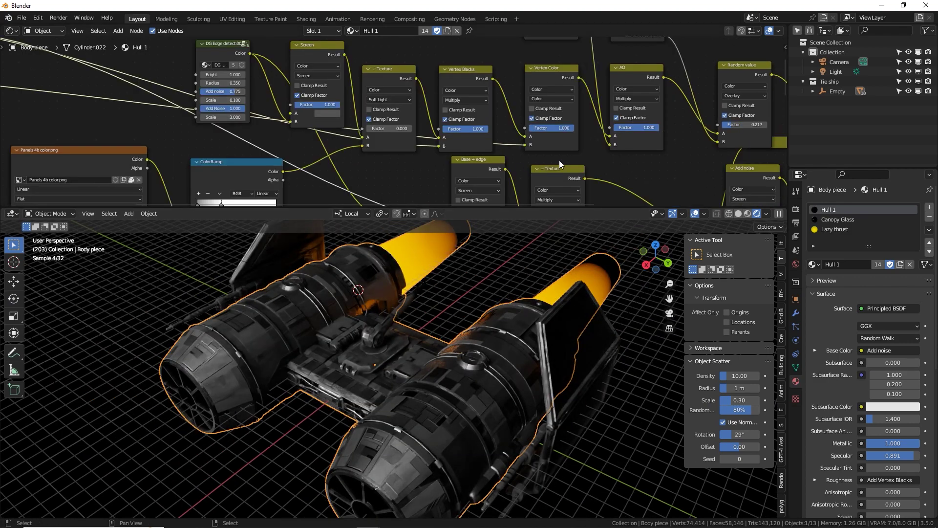
pyautogui.moveTo(441, 142); pyautogui.dragTo(205, 125, button='middle')
pyautogui.moveTo(478, 117); pyautogui.dragTo(457, 110, button='middle')
# - Duplicate the Add noise node and set the copy's blend mode to Color
pyautogui.click(507, 121)
pyautogui.hotkey('shift', 'd')
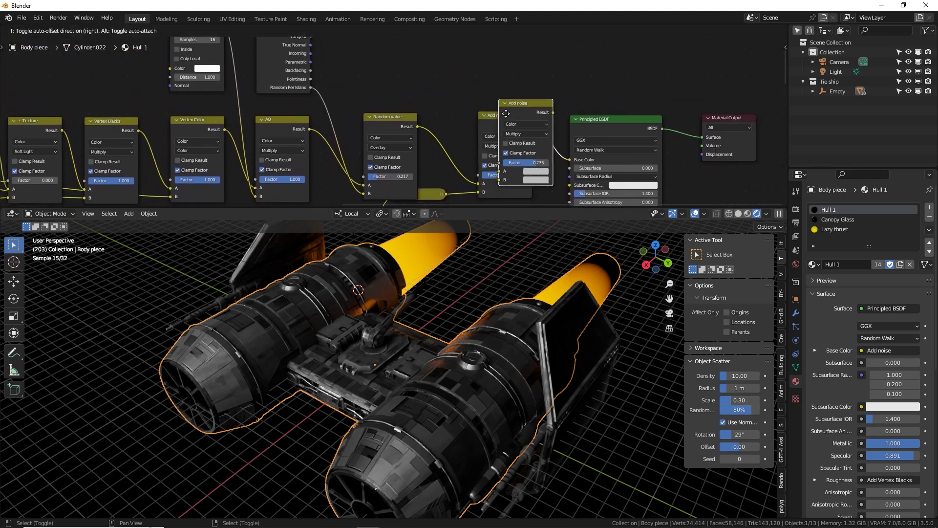
pyautogui.click(570, 108)
pyautogui.click(603, 132)
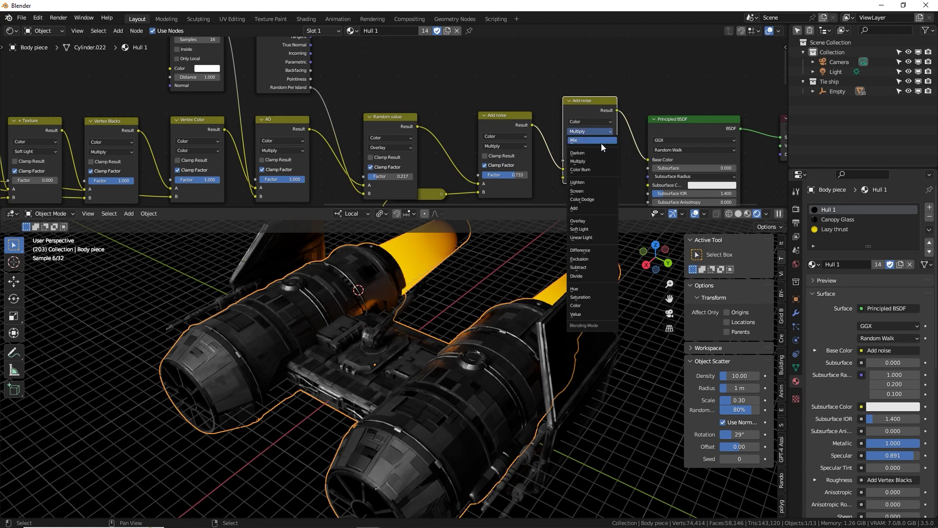
pyautogui.click(585, 306)
# - Preview the Panels 4b color3.png texture on the ship and wire its Color output onward
pyautogui.moveTo(386, 156); pyautogui.dragTo(461, 55, button='middle')
pyautogui.moveTo(195, 112); pyautogui.dragTo(242, 104, button='middle')
pyautogui.keyDown('ctrl'); pyautogui.keyDown('shift'); pyautogui.click(225, 138); pyautogui.keyUp('shift'); pyautogui.keyUp('ctrl')
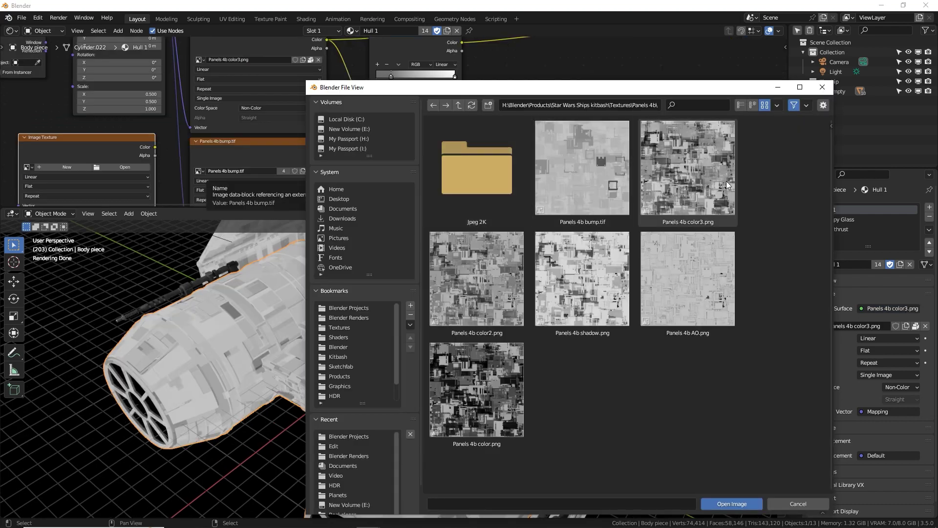
pyautogui.doubleClick(727, 185)
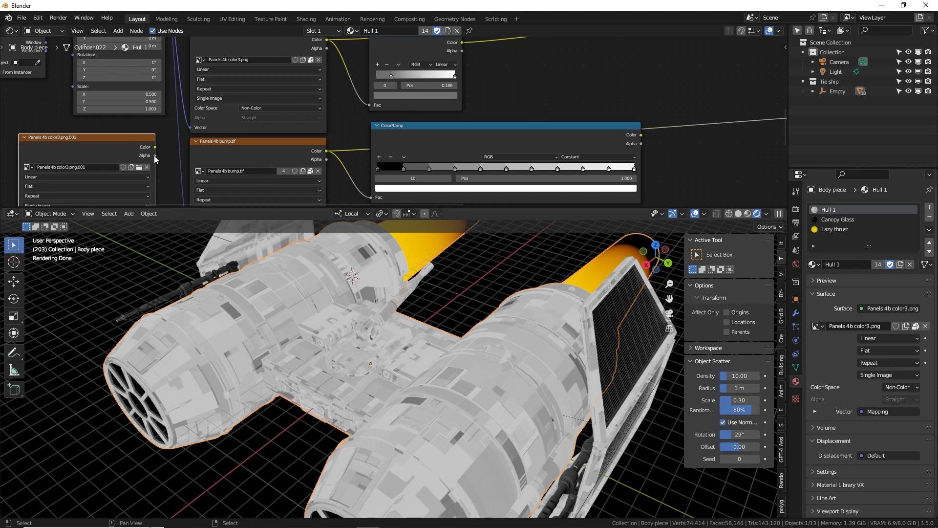
pyautogui.moveTo(155, 147); pyautogui.dragTo(517, 127)
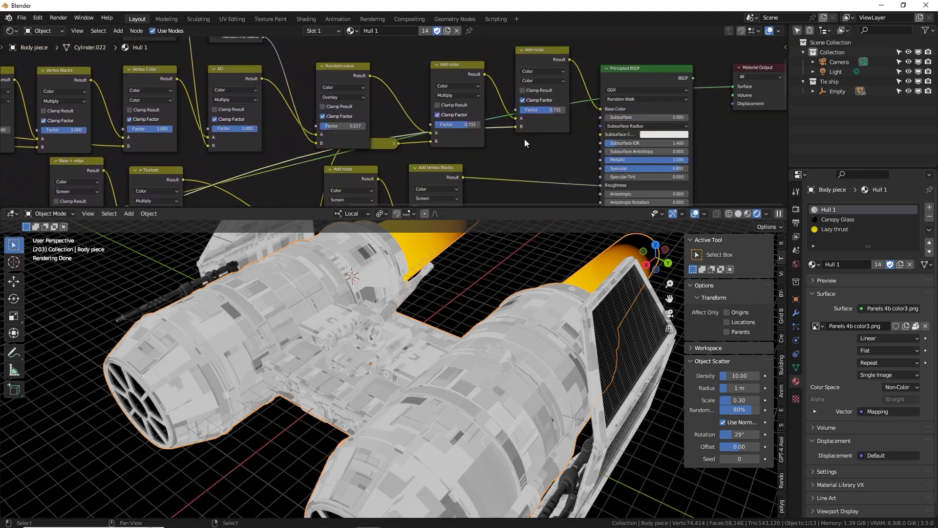
# - Move the Principled BSDF, Material Output and last Add noise node to the right
pyautogui.scroll(-9, 526, 140)
pyautogui.moveTo(510, 78); pyautogui.dragTo(575, 111)
pyautogui.moveTo(521, 102); pyautogui.dragTo(680, 108)
pyautogui.moveTo(467, 89); pyautogui.dragTo(580, 65)
pyautogui.scroll(5, 507, 93)
# - Insert a ColorRamp onto the texture wire and reposition its black and white stops
pyautogui.hotkey('shift', 'a')
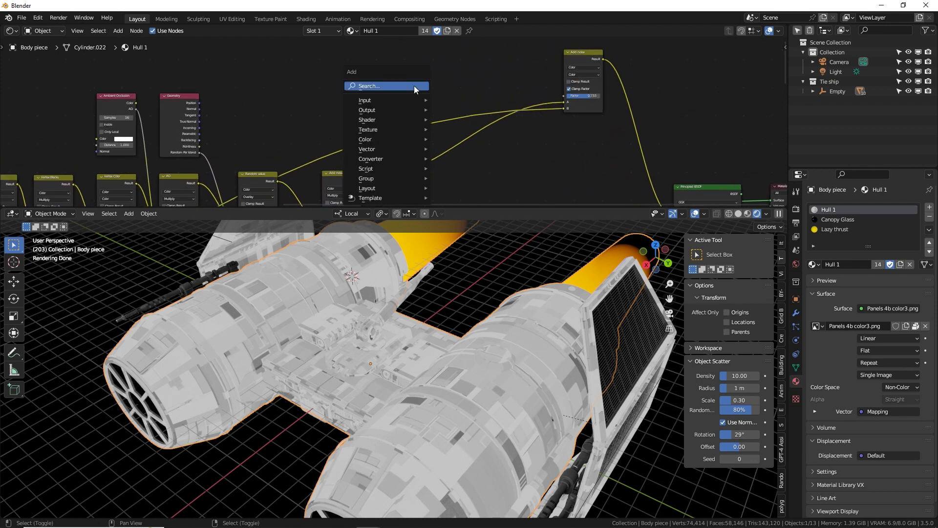
pyautogui.click(414, 86)
pyautogui.write('ramp')
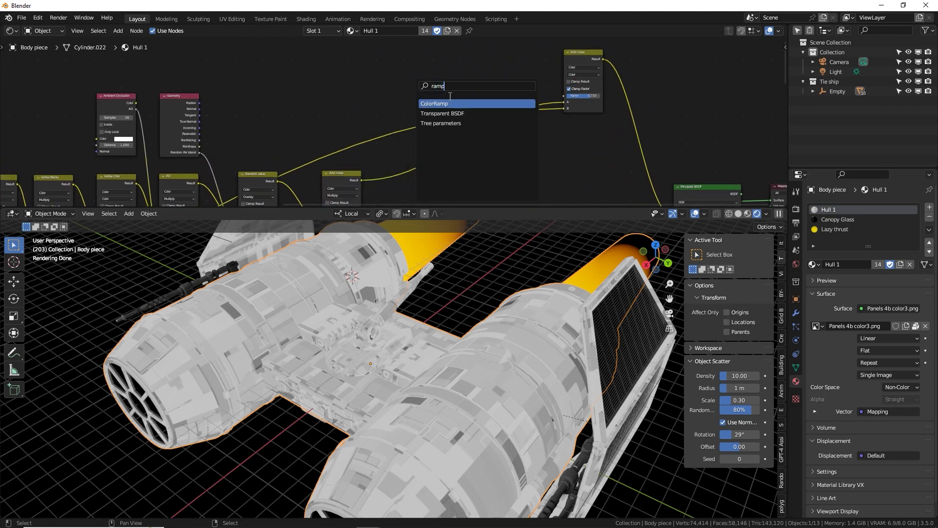
pyautogui.click(449, 104)
pyautogui.click(412, 94)
pyautogui.scroll(5, 416, 112)
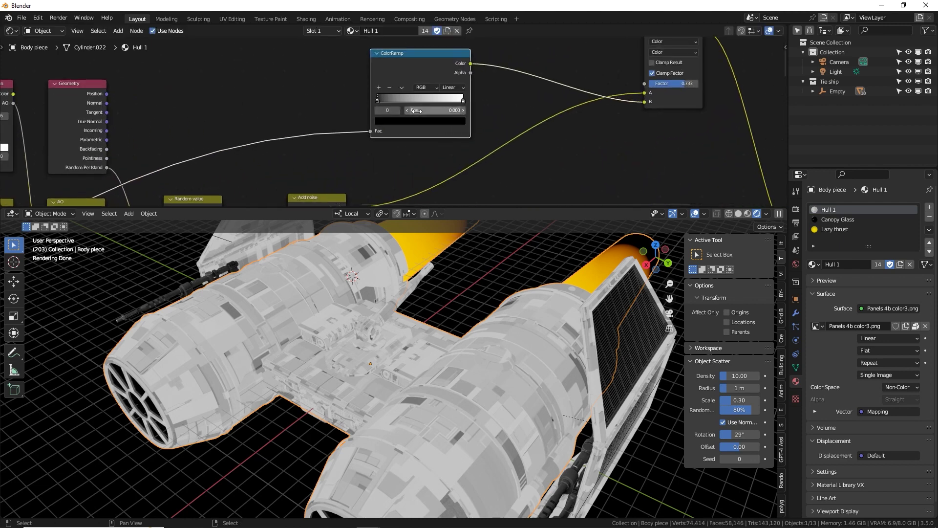
pyautogui.scroll(3, 413, 101)
pyautogui.moveTo(379, 91); pyautogui.dragTo(403, 93)
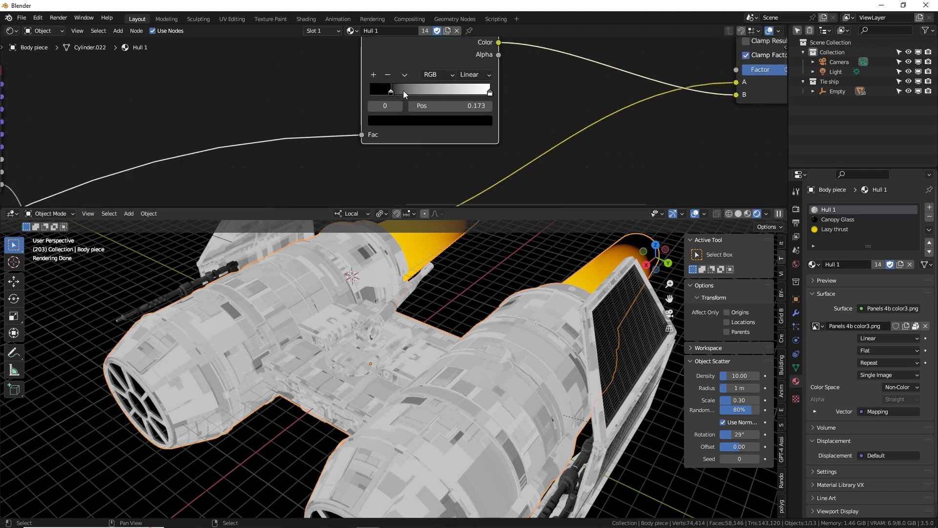
pyautogui.moveTo(481, 89); pyautogui.dragTo(452, 91)
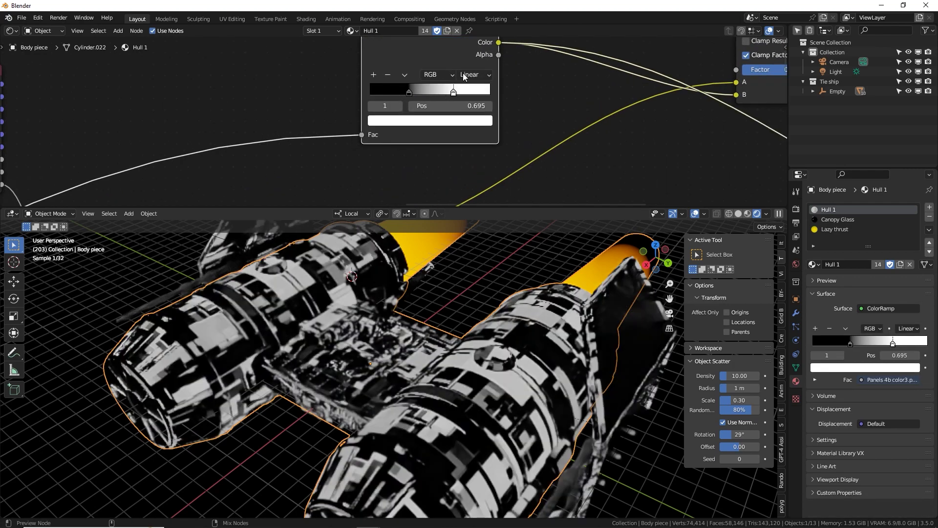
pyautogui.moveTo(454, 92)
pyautogui.mouseDown()
pyautogui.moveTo(482, 93)
pyautogui.moveTo(372, 98)
pyautogui.mouseUp()
pyautogui.hotkey('ctrl', 'z')
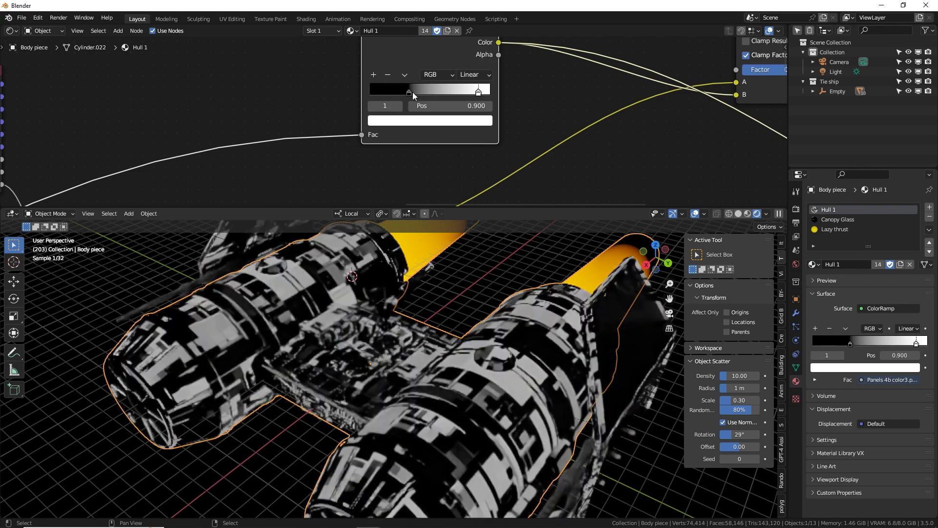
# - Make the dark ramp stop deep red and the light stop peach, moved to 0.573
pyautogui.click(411, 93)
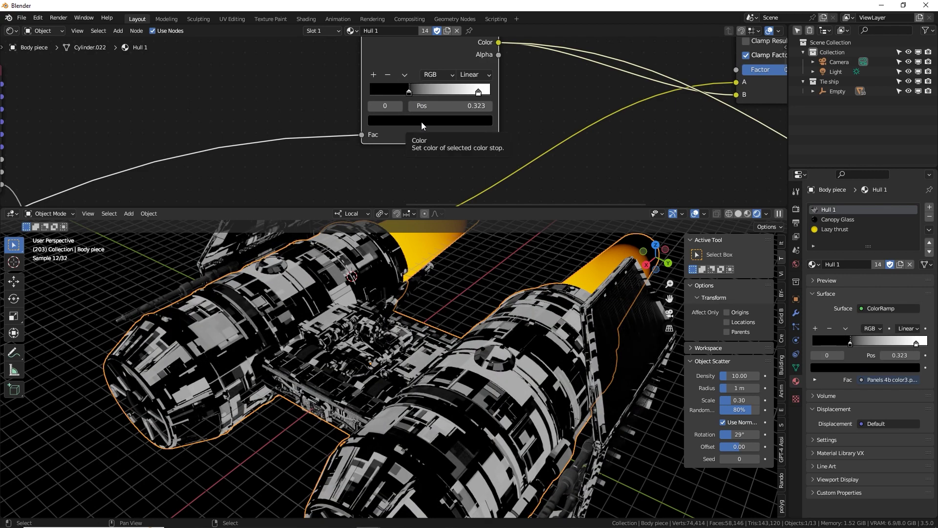
pyautogui.click(423, 122)
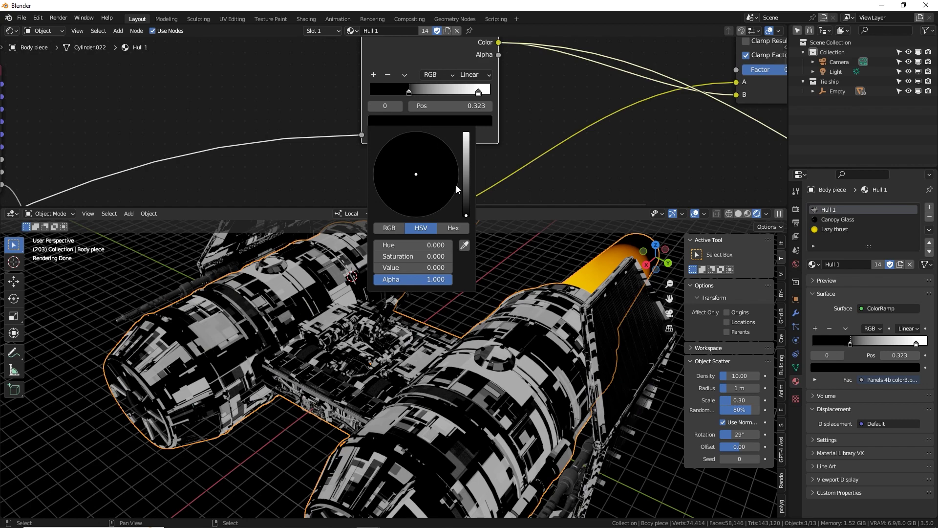
pyautogui.moveTo(466, 215); pyautogui.dragTo(467, 203)
pyautogui.moveTo(417, 183); pyautogui.dragTo(409, 217)
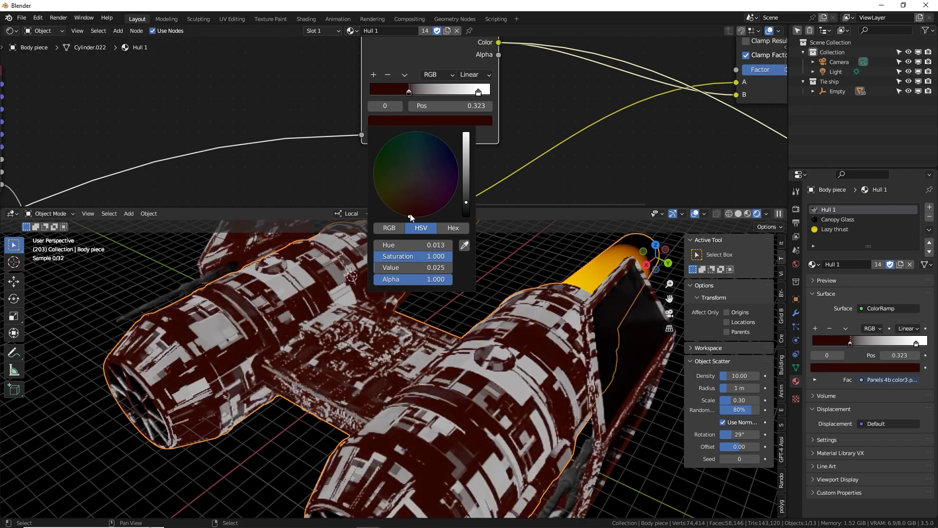
pyautogui.moveTo(479, 92); pyautogui.dragTo(439, 92)
pyautogui.click(430, 120)
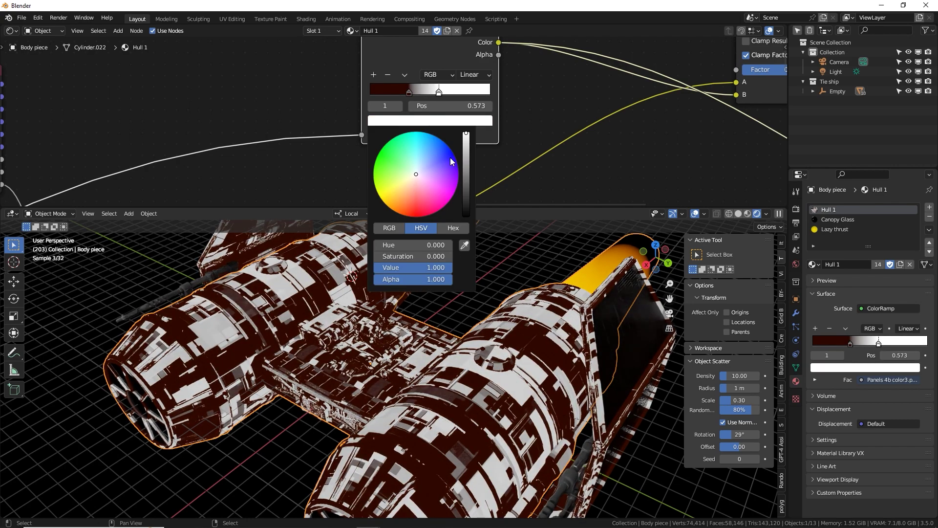
pyautogui.moveTo(408, 190); pyautogui.dragTo(412, 198)
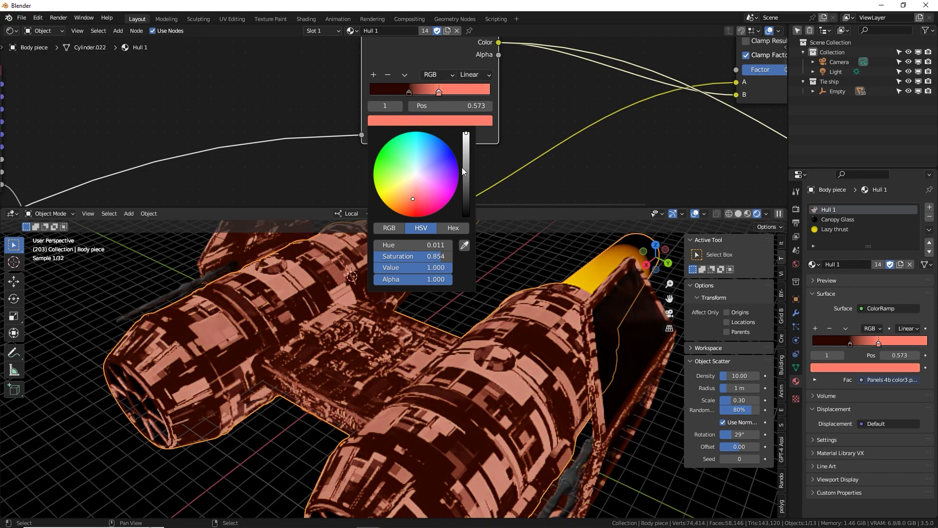
# - Add a near-white third stop, switch interpolation to Constant, and fine-tune stop positions
pyautogui.keyDown('ctrl'); pyautogui.click(425, 91); pyautogui.keyUp('ctrl')
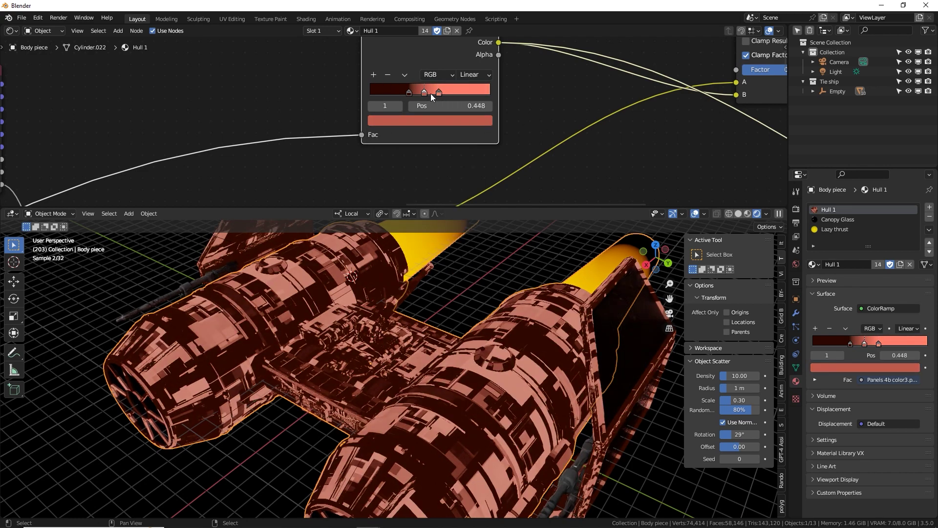
pyautogui.moveTo(457, 94); pyautogui.dragTo(496, 94)
pyautogui.click(464, 120)
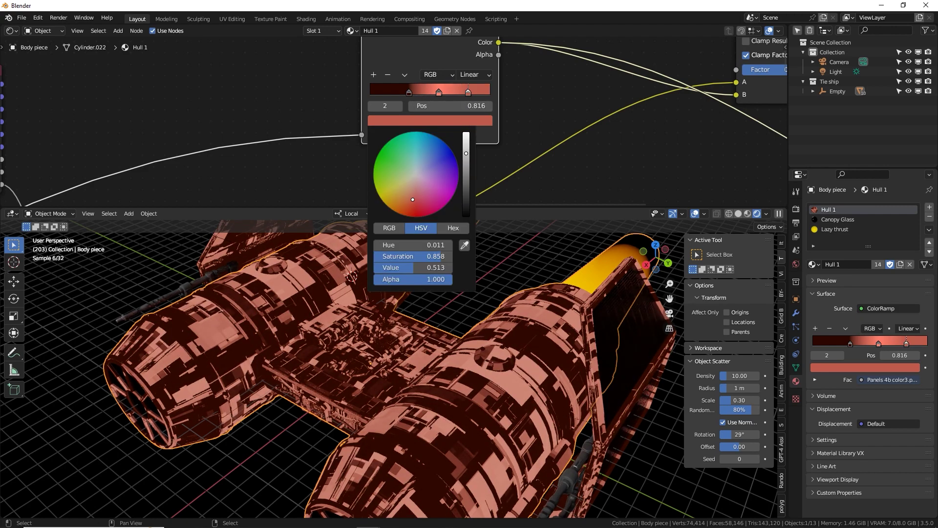
pyautogui.moveTo(466, 154); pyautogui.dragTo(467, 131)
pyautogui.click(419, 174)
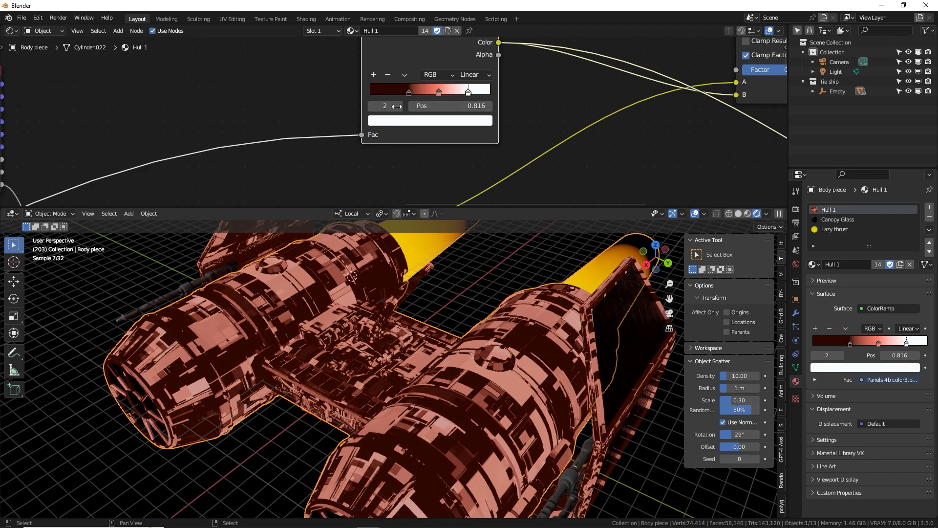
pyautogui.moveTo(405, 93)
pyautogui.mouseDown()
pyautogui.moveTo(392, 93)
pyautogui.moveTo(438, 91)
pyautogui.moveTo(412, 92)
pyautogui.mouseUp()
pyautogui.click(469, 92)
pyautogui.click(477, 74)
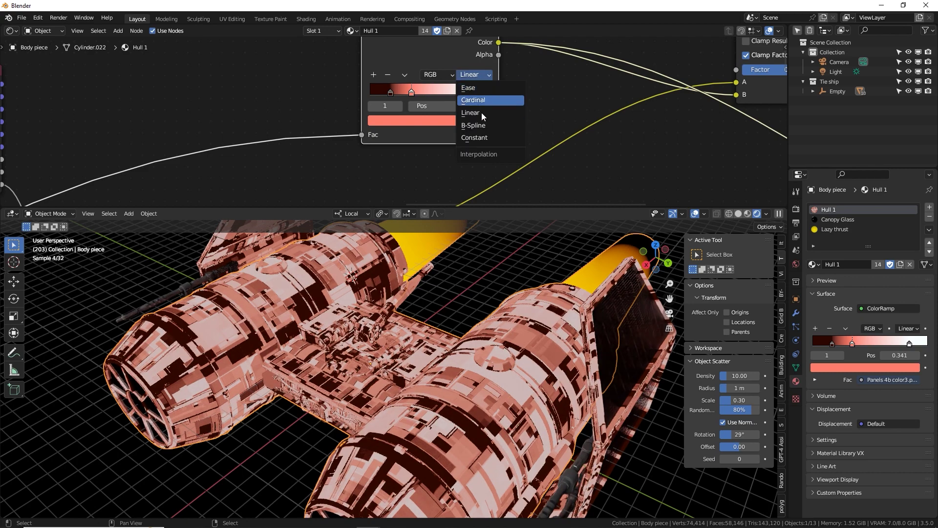
pyautogui.click(483, 138)
pyautogui.moveTo(391, 91); pyautogui.dragTo(431, 98)
pyautogui.click(457, 90)
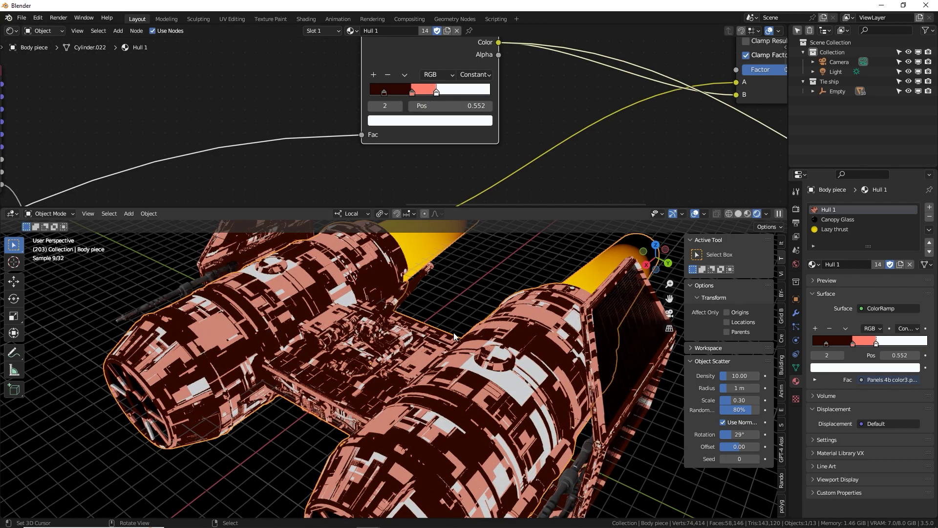
# - Check the banded hull from a low side view and nudge the Principled BSDF node higher
pyautogui.moveTo(454, 332)
pyautogui.mouseDown(button='middle')
pyautogui.moveTo(510, 308)
pyautogui.moveTo(529, 324)
pyautogui.moveTo(464, 335)
pyautogui.mouseUp(button='middle')
pyautogui.scroll(-3, 491, 158)
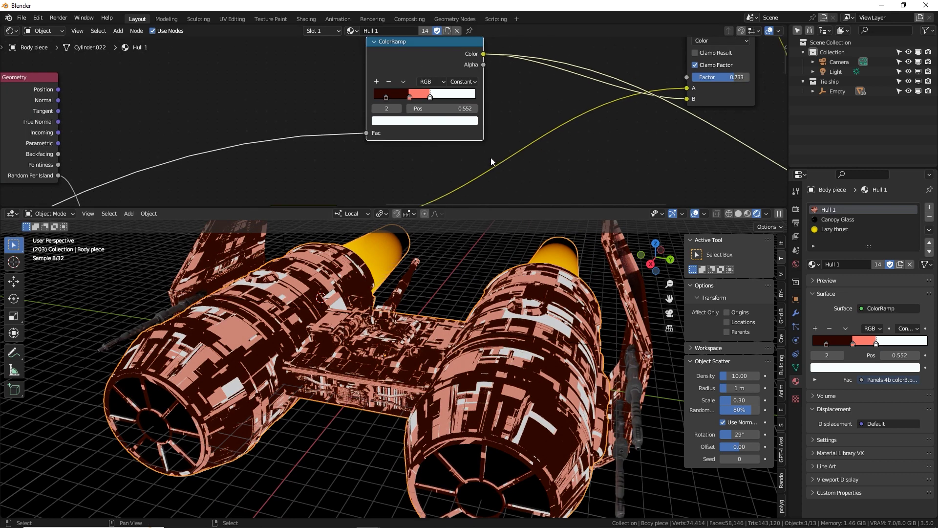
pyautogui.moveTo(589, 171); pyautogui.dragTo(352, 127, button='middle')
pyautogui.scroll(-5, 368, 116)
pyautogui.moveTo(115, 169); pyautogui.dragTo(482, 206, button='middle')
pyautogui.click(468, 77)
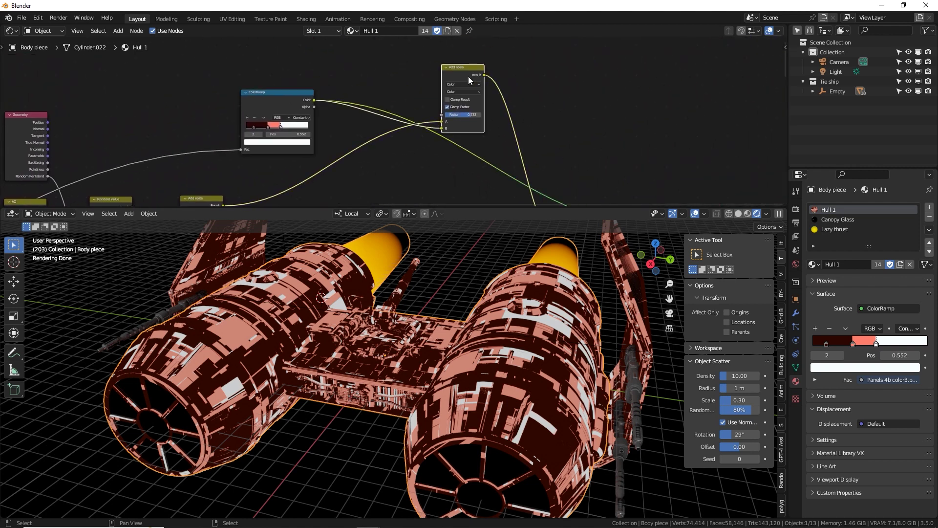
pyautogui.moveTo(508, 119); pyautogui.dragTo(478, 90, button='middle')
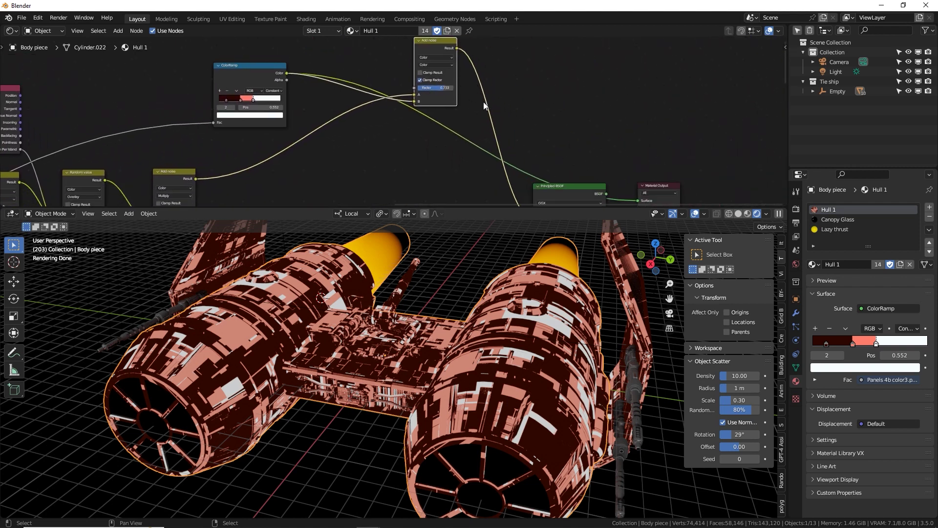
pyautogui.moveTo(581, 190); pyautogui.dragTo(500, 104, button='middle')
pyautogui.moveTo(500, 105); pyautogui.dragTo(497, 76)
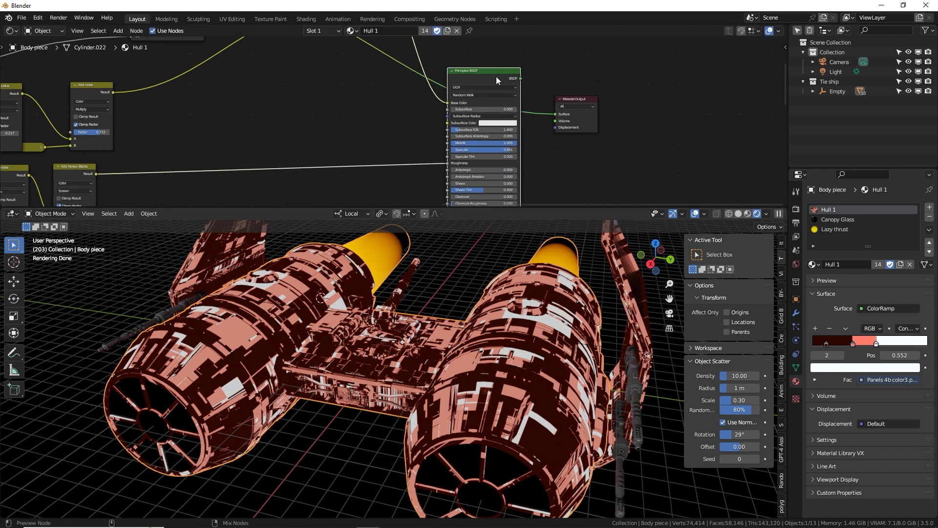
# - Connect the hull's Principled BSDF to the Material Output surface
pyautogui.keyDown('ctrl'); pyautogui.keyDown('shift'); pyautogui.click(497, 77); pyautogui.keyUp('shift'); pyautogui.keyUp('ctrl')
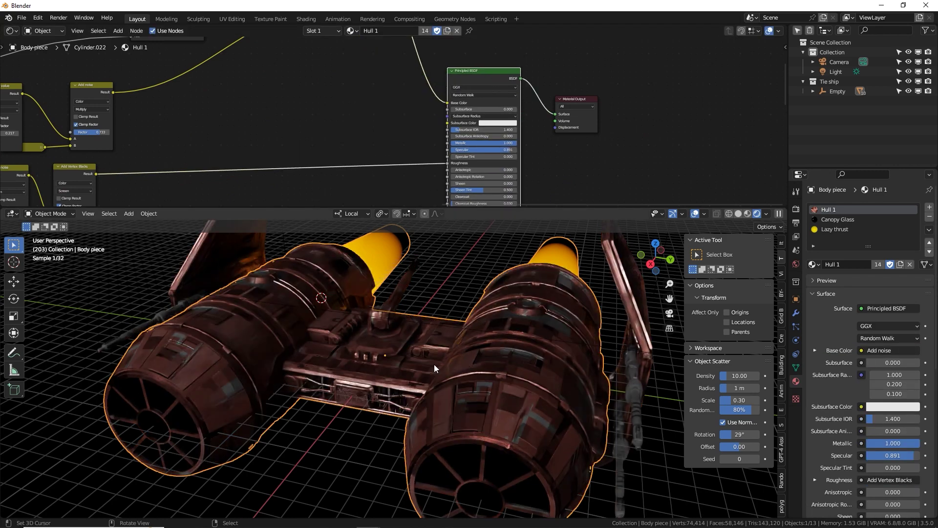
pyautogui.moveTo(434, 365); pyautogui.dragTo(500, 371, button='middle')
pyautogui.moveTo(125, 158); pyautogui.dragTo(743, 98, button='middle')
pyautogui.moveTo(408, 332); pyautogui.dragTo(432, 321, button='middle')
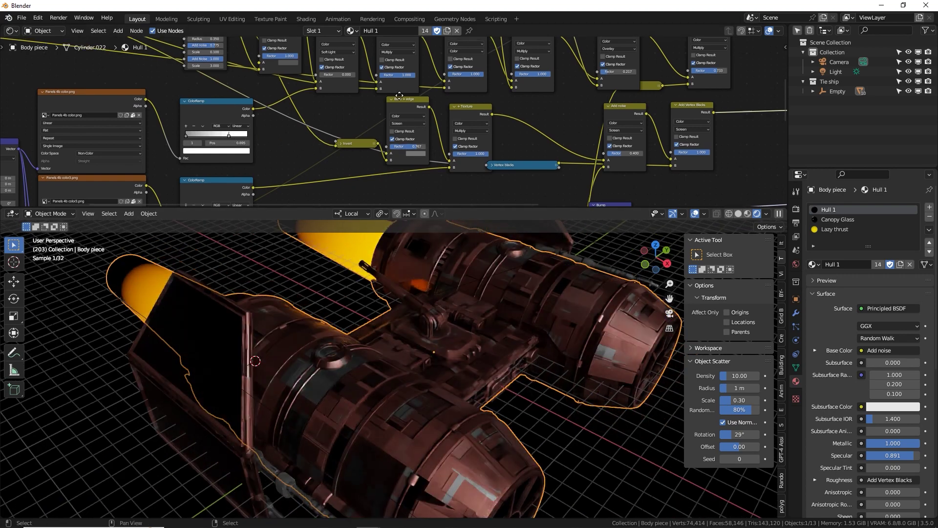
# - Raise the Bump node's strength to 0.575
pyautogui.moveTo(348, 84); pyautogui.dragTo(320, 105, button='middle')
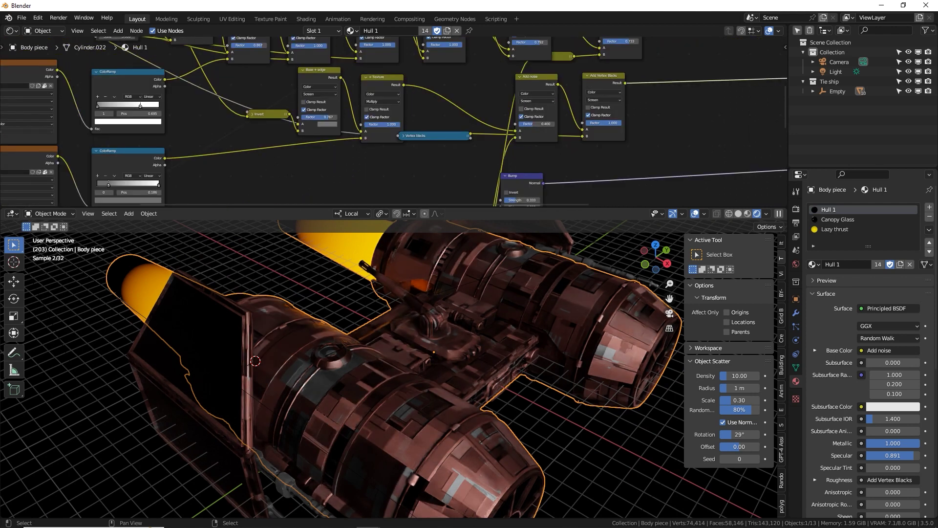
pyautogui.moveTo(447, 158); pyautogui.dragTo(427, 104, button='middle')
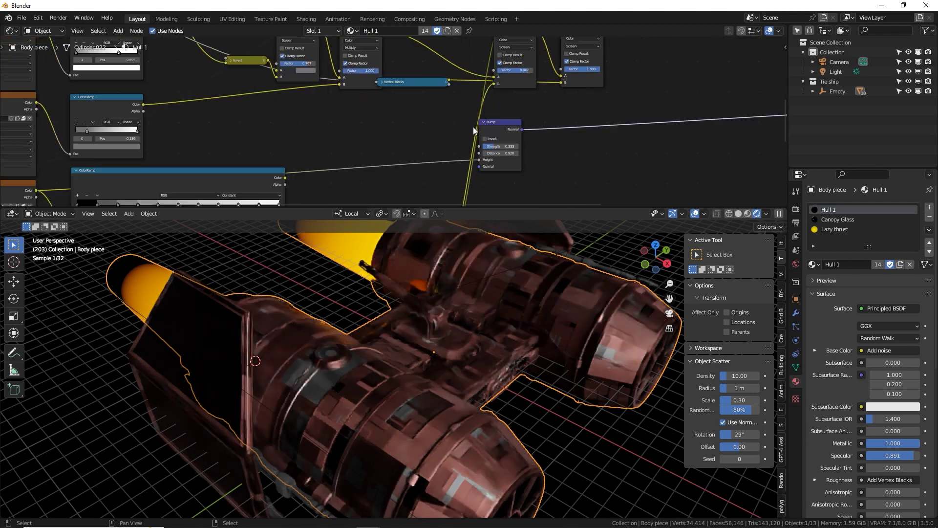
pyautogui.moveTo(500, 147); pyautogui.dragTo(503, 147)
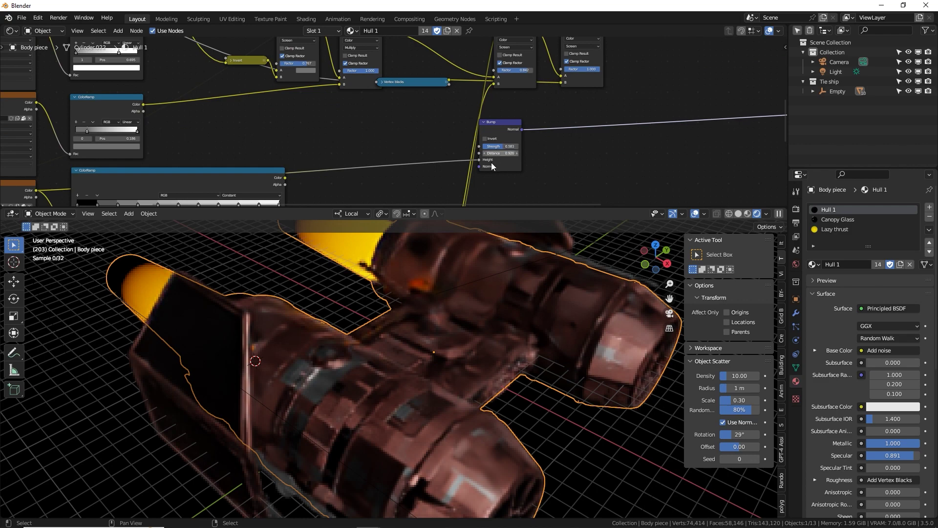
pyautogui.moveTo(421, 313); pyautogui.dragTo(440, 325, button='middle')
# - Open the Canopy Glass material and frame its Layer Weight, ColorRamp and Screen nodes
pyautogui.click(822, 222)
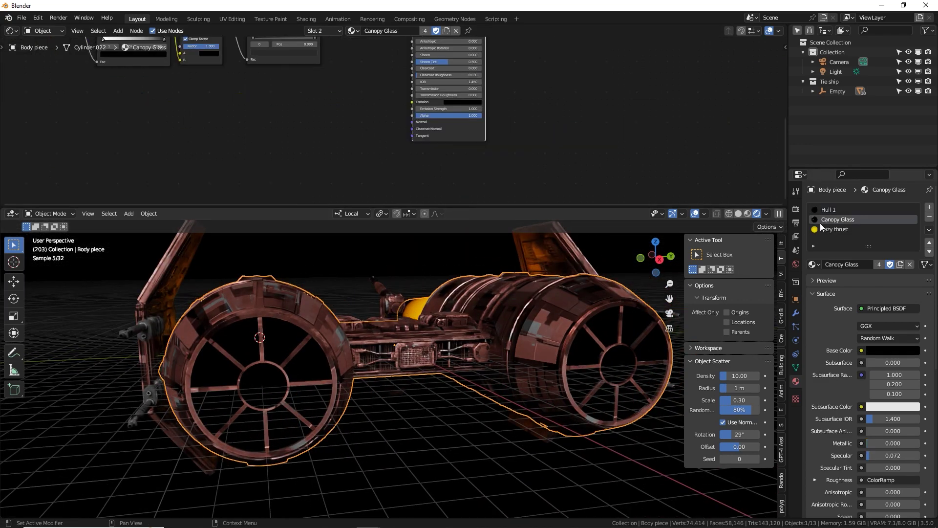
pyautogui.moveTo(410, 104); pyautogui.dragTo(463, 192, button='middle')
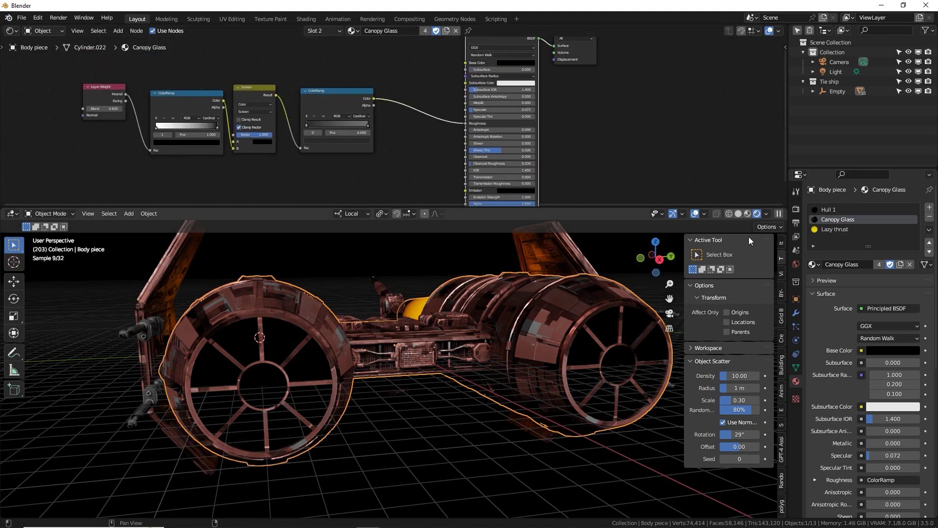
pyautogui.moveTo(577, 293); pyautogui.dragTo(380, 327, button='middle')
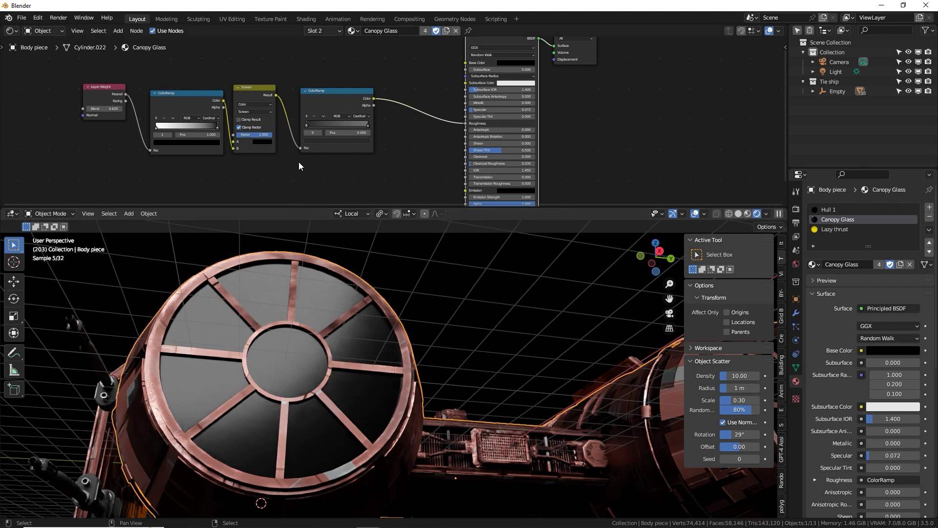
pyautogui.scroll(2, 298, 163)
pyautogui.moveTo(287, 163); pyautogui.dragTo(410, 161, button='middle')
pyautogui.scroll(-1, 222, 126)
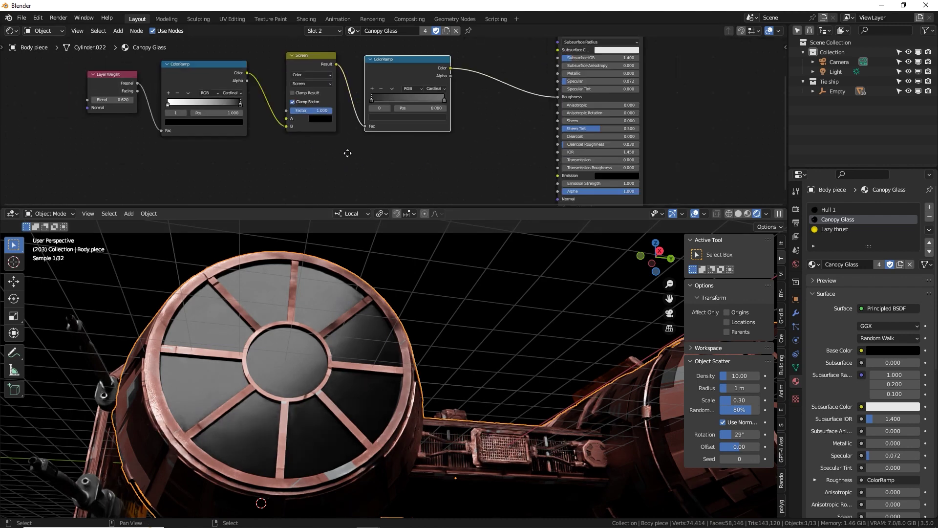
# - Replace the Screen input to the second ColorRamp's Fac with a new Noise Texture
pyautogui.moveTo(65, 73); pyautogui.dragTo(361, 125)
pyautogui.click(362, 137)
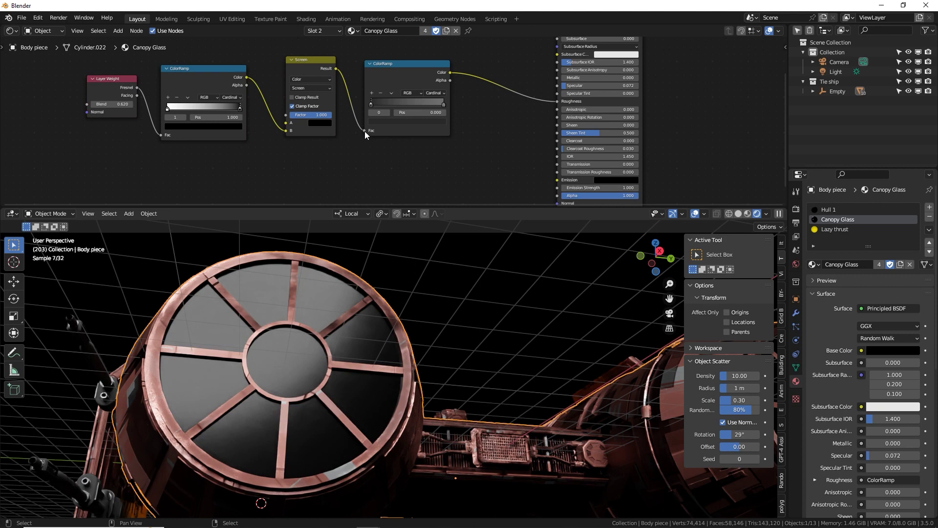
pyautogui.moveTo(366, 136); pyautogui.dragTo(303, 156)
pyautogui.hotkey('shift', 'a')
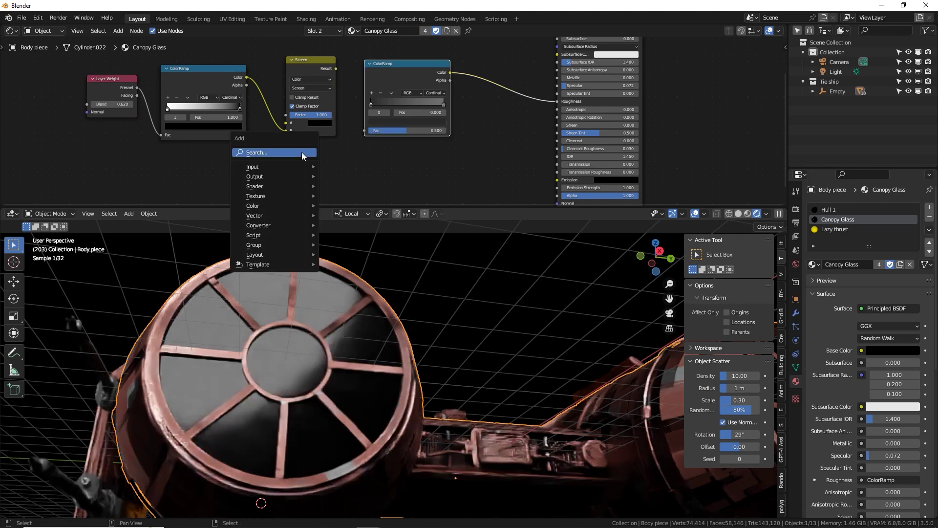
pyautogui.write('noi')
pyautogui.press('Down')
pyautogui.press('Down')
pyautogui.press('Down')
pyautogui.press('Down')
pyautogui.press('Down')
pyautogui.press('Down')
pyautogui.press('Down')
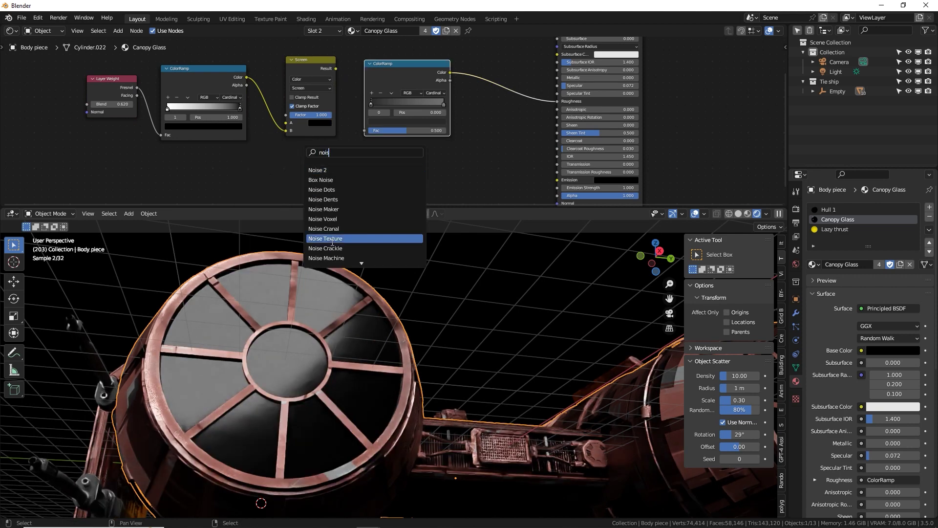
pyautogui.press('Return')
pyautogui.click(270, 225)
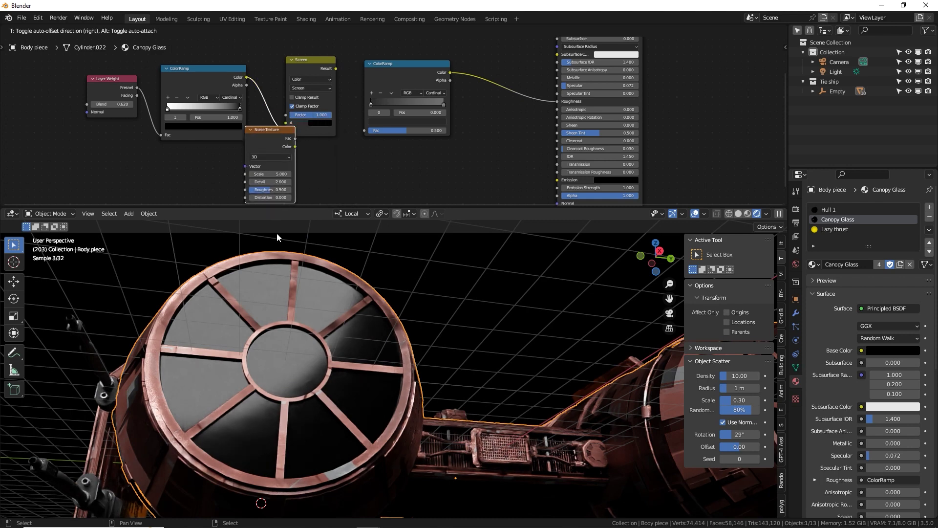
pyautogui.moveTo(297, 151); pyautogui.dragTo(365, 129)
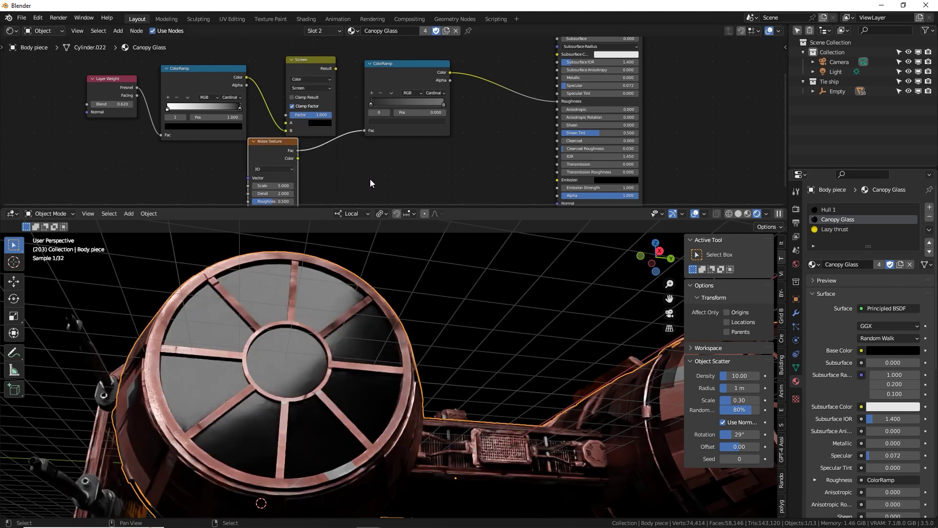
# - Raise the noise roughness, set its Scale to 3.100, and move the ramp stop to 0.605
pyautogui.moveTo(336, 162); pyautogui.dragTo(359, 101, button='middle')
pyautogui.scroll(6, 359, 110)
pyautogui.moveTo(343, 137); pyautogui.dragTo(310, 112)
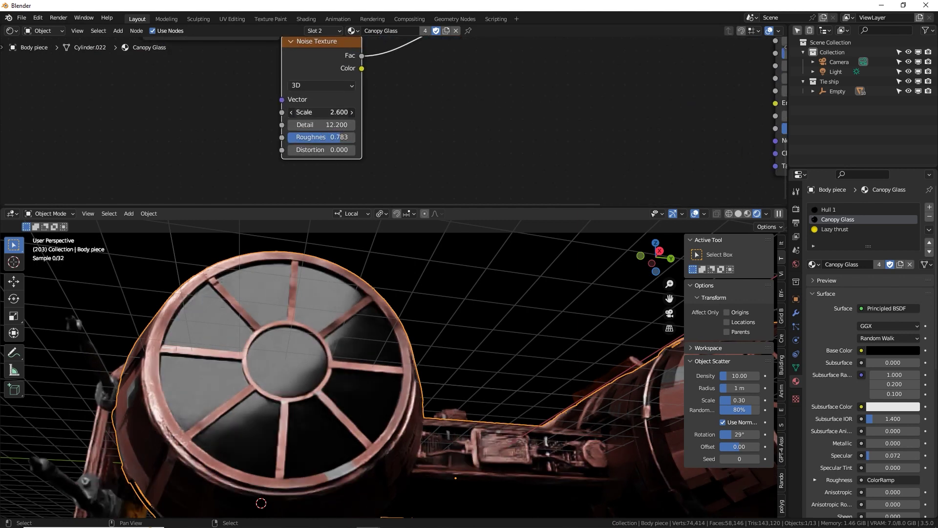
pyautogui.moveTo(449, 97); pyautogui.dragTo(286, 188, button='middle')
pyautogui.moveTo(331, 74); pyautogui.dragTo(397, 69)
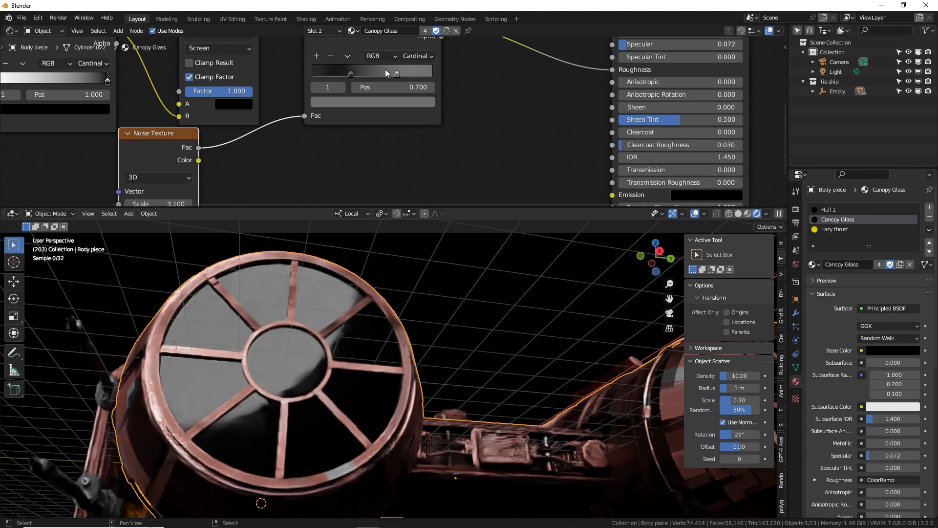
pyautogui.click(385, 72)
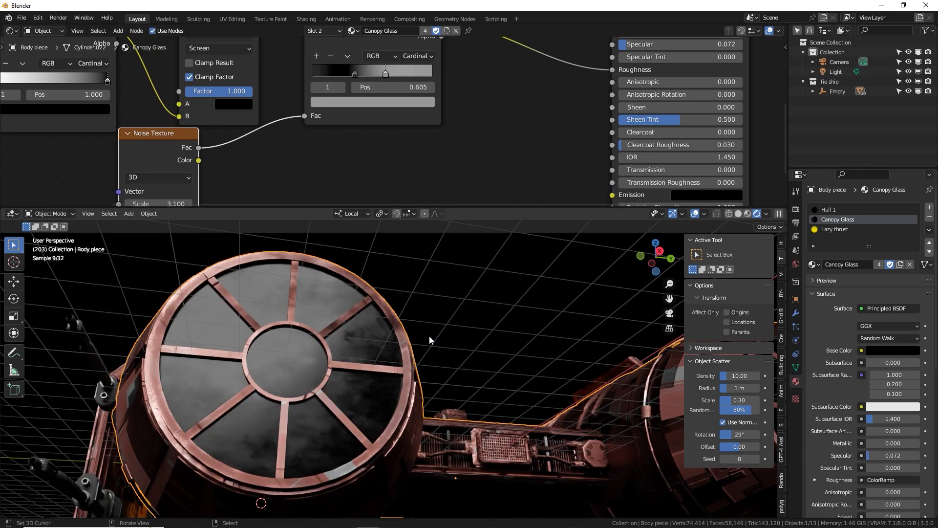
# - Switch the viewport to solid shading and enlarge the 3D view
pyautogui.scroll(-10, 466, 465)
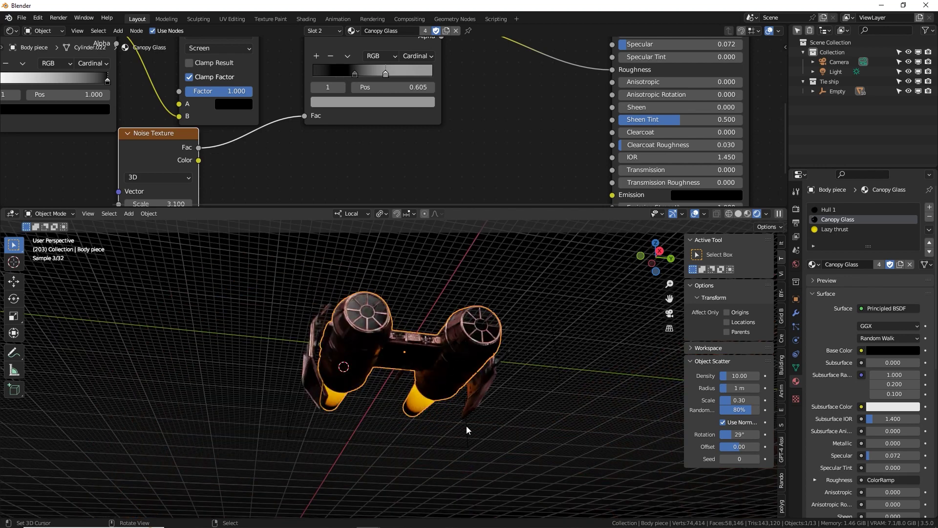
pyautogui.moveTo(466, 426); pyautogui.dragTo(414, 386, button='middle')
pyautogui.scroll(10, 382, 354)
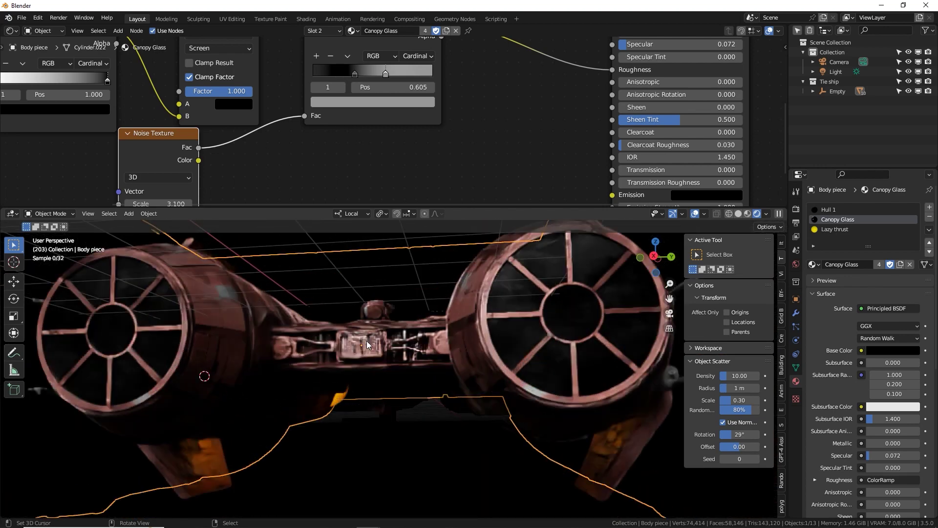
pyautogui.scroll(3, 382, 350)
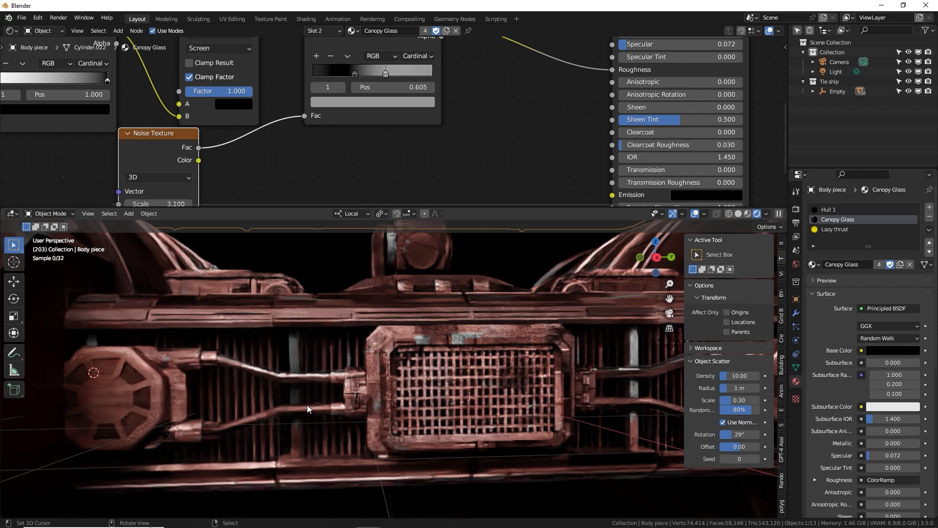
pyautogui.scroll(3, 278, 366)
pyautogui.scroll(-3, 279, 365)
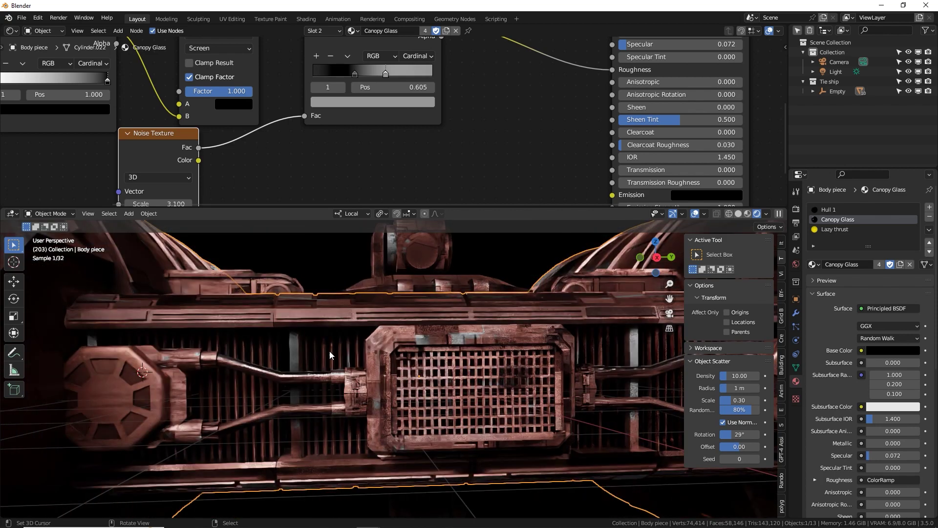
pyautogui.click(740, 214)
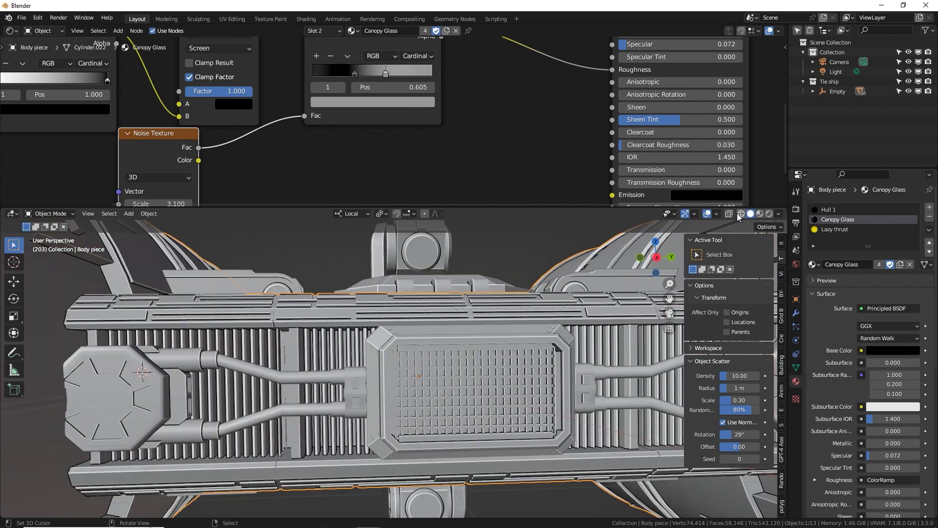
pyautogui.moveTo(540, 206); pyautogui.dragTo(540, 94)
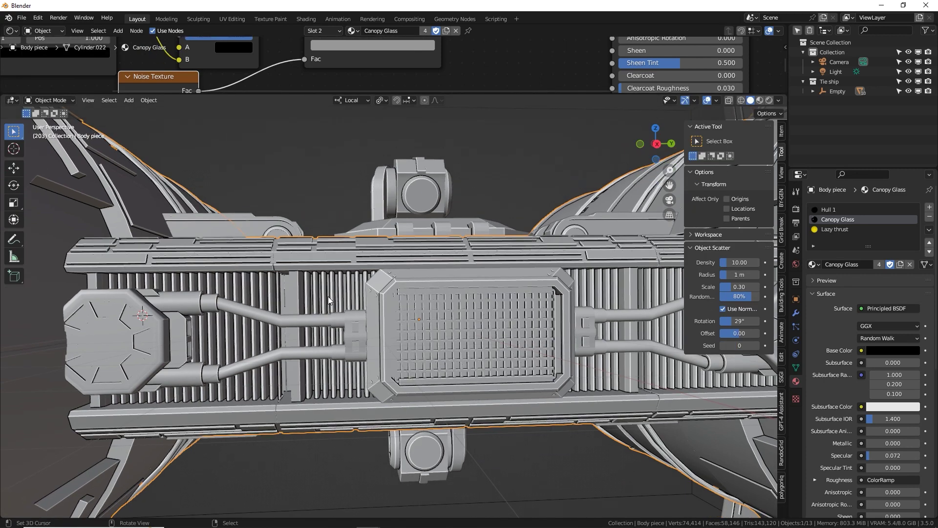
# - In Edit Mode, select the two recessed vent faces of the body piece
pyautogui.press('Tab')
pyautogui.click(329, 299)
pyautogui.scroll(4, 329, 296)
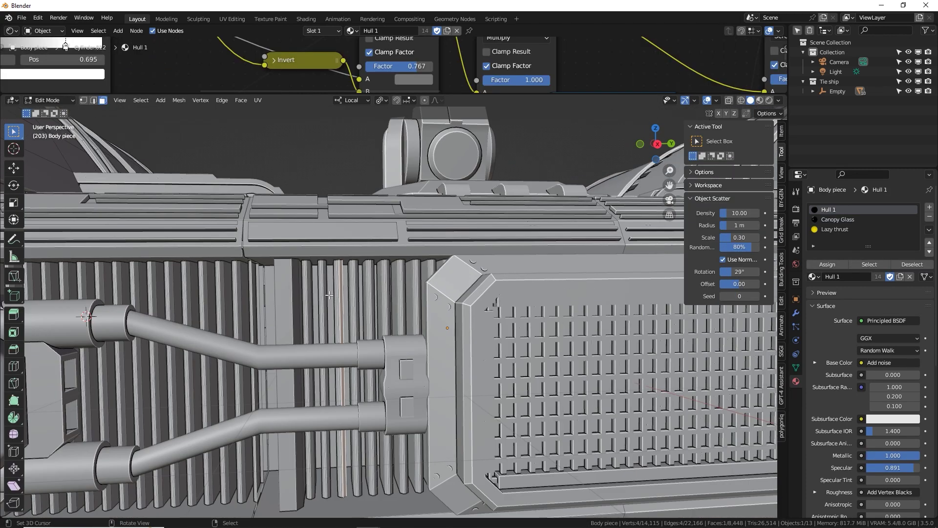
pyautogui.rightClick(329, 296)
pyautogui.moveTo(267, 298); pyautogui.dragTo(336, 381, button='middle')
pyautogui.keyDown('shift'); pyautogui.rightClick(318, 275); pyautogui.keyUp('shift')
pyautogui.scroll(-4, 317, 275)
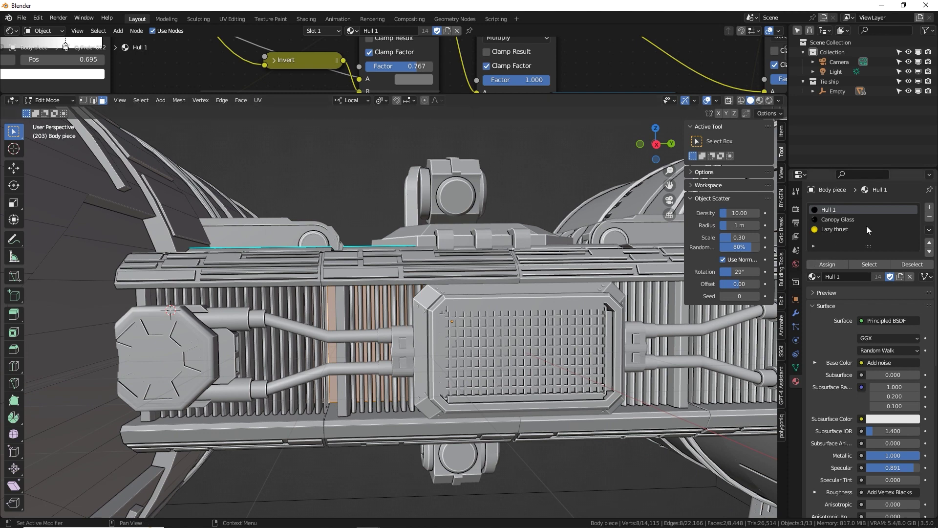
# - Assign those faces a new orange Emission material with strength 4
pyautogui.click(930, 210)
pyautogui.click(851, 277)
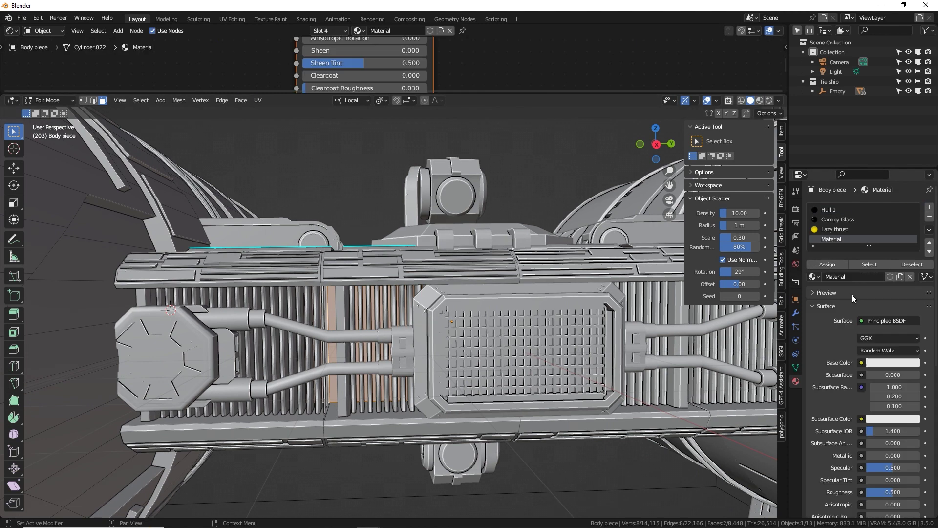
pyautogui.click(885, 321)
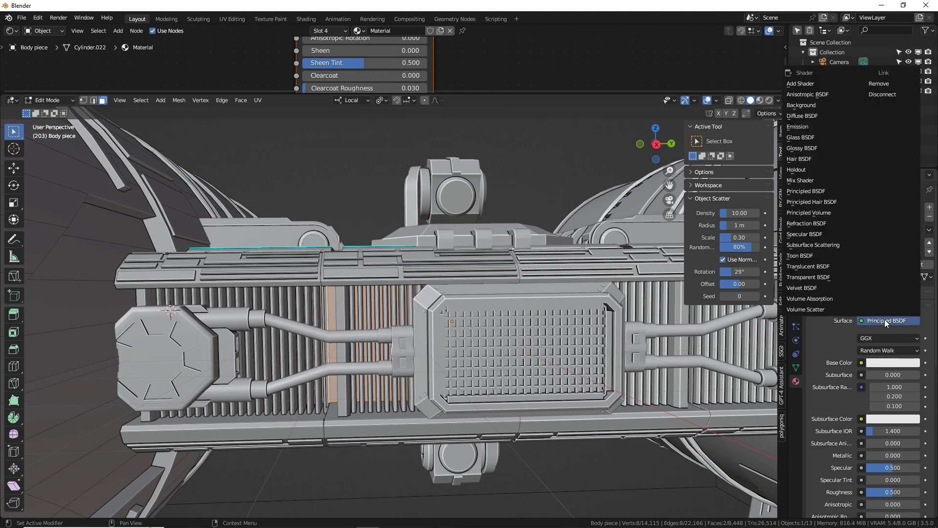
pyautogui.press('e')
pyautogui.click(890, 338)
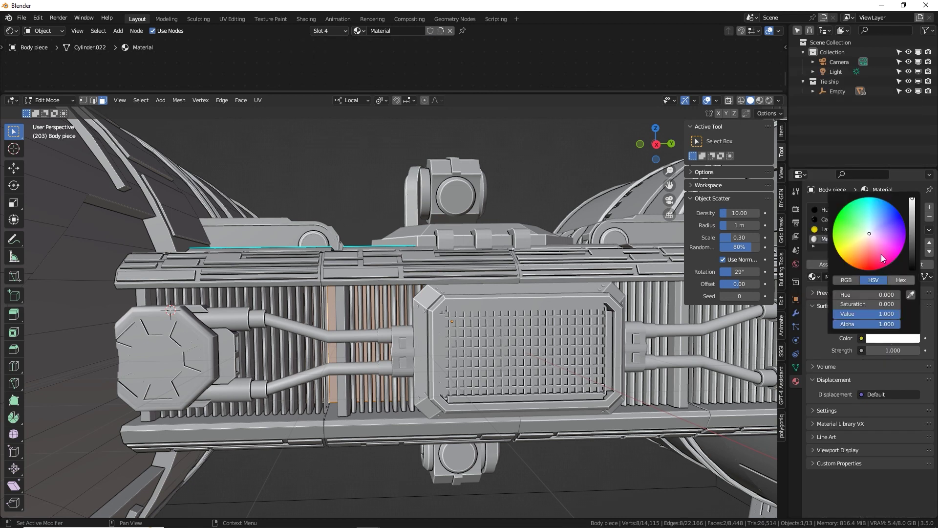
pyautogui.click(883, 256)
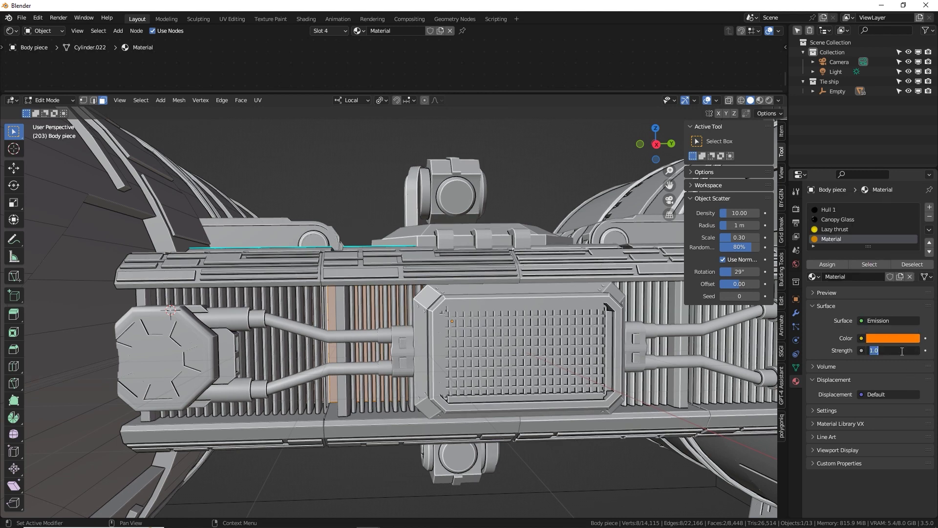
pyautogui.click(820, 266)
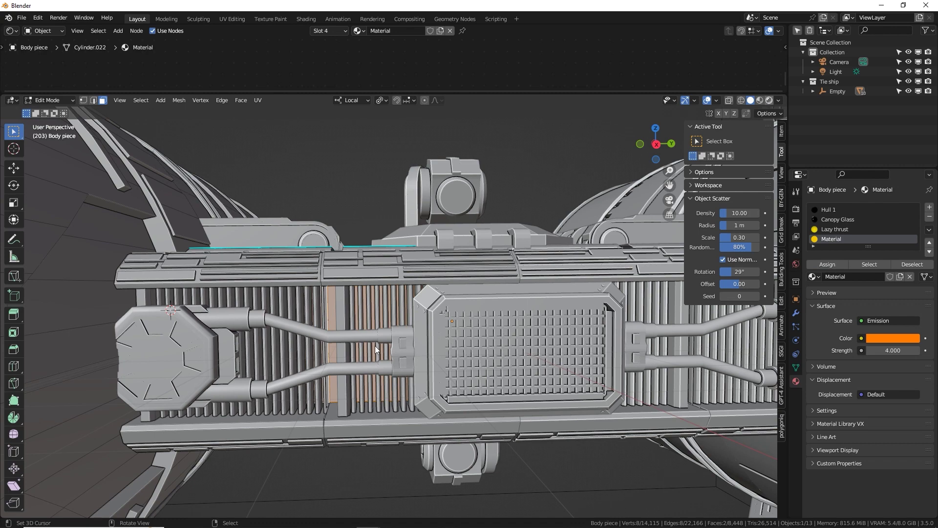
# - Inspect the glowing vents and engine in rendered shading, then start nudging a face along Y
pyautogui.hotkey('shift', 'z')
pyautogui.press('a')
pyautogui.scroll(-3, 388, 364)
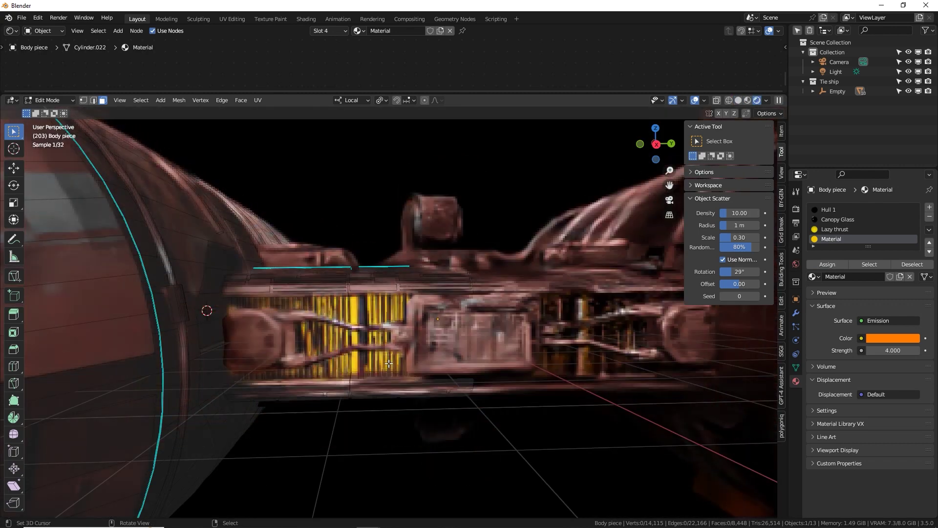
pyautogui.moveTo(375, 361); pyautogui.dragTo(386, 357, button='middle')
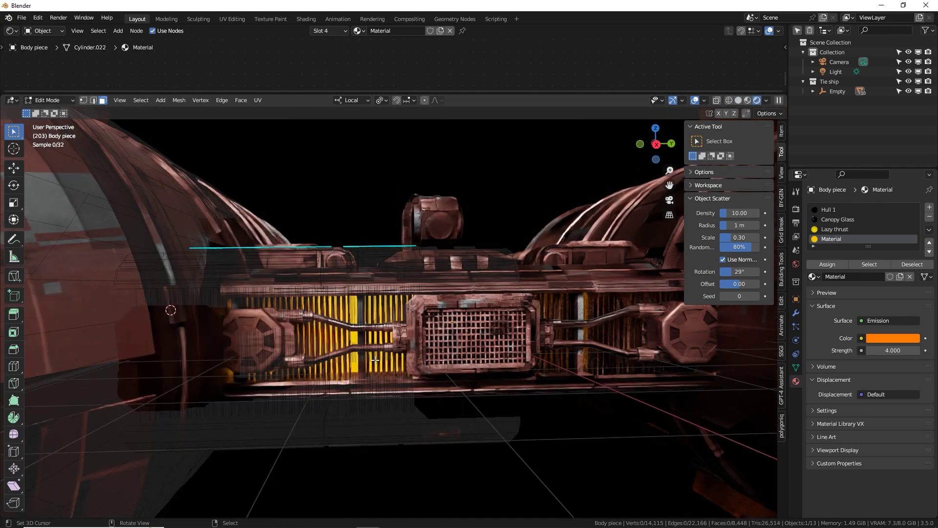
pyautogui.scroll(4, 352, 337)
pyautogui.moveTo(337, 326); pyautogui.dragTo(334, 326, button='middle')
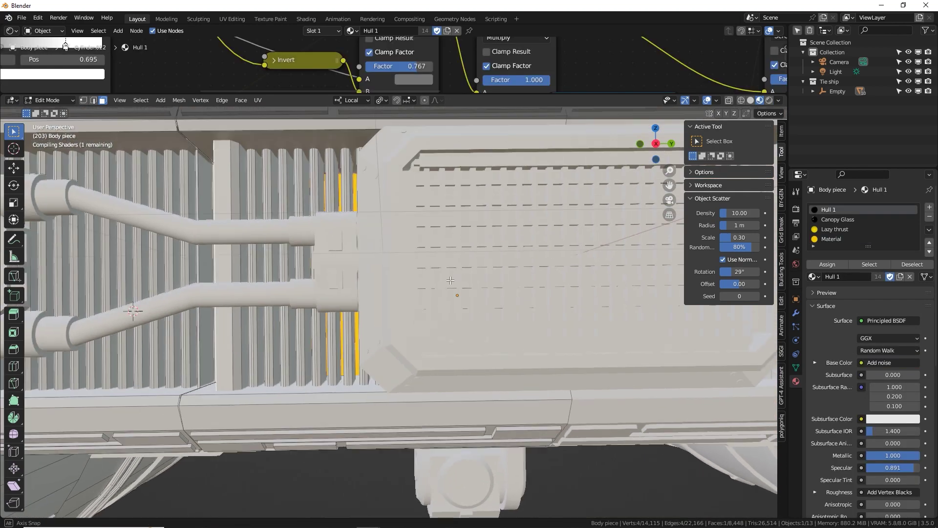
pyautogui.moveTo(451, 281); pyautogui.dragTo(417, 248, button='middle')
pyautogui.press('g')
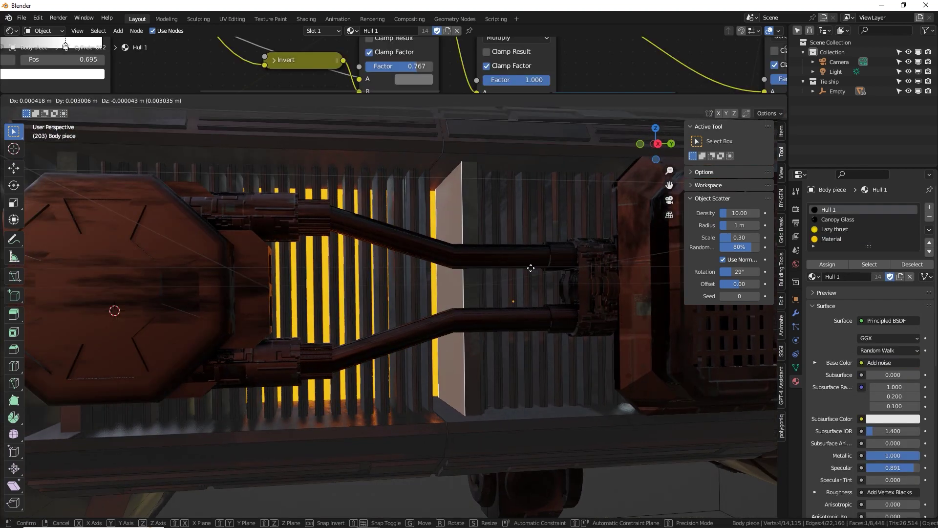
pyautogui.press('y')
pyautogui.press('y')
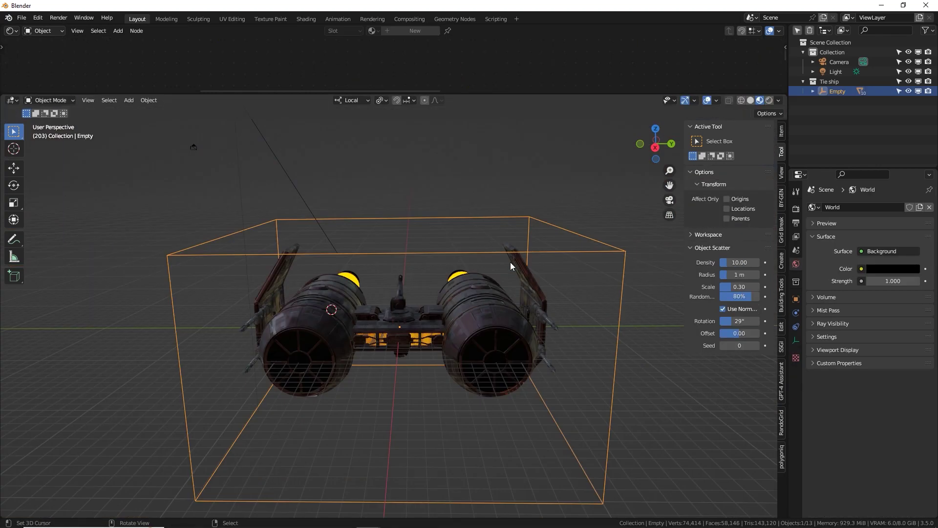
# - Slide the tie ship far along local Y and reposition the light
pyautogui.scroll(-4, 511, 266)
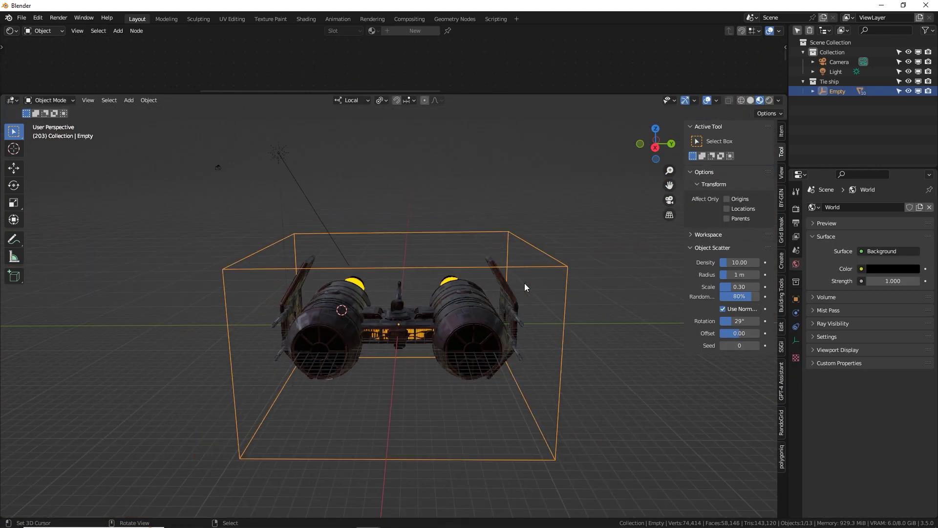
pyautogui.press('g')
pyautogui.press('y')
pyautogui.press('y')
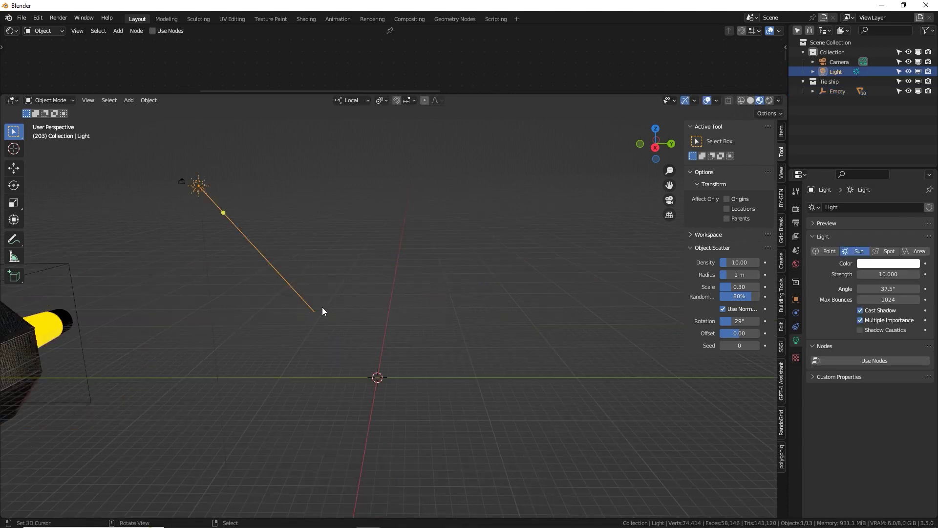
pyautogui.press('g')
pyautogui.click(305, 255)
pyautogui.moveTo(306, 254); pyautogui.dragTo(363, 254, button='middle')
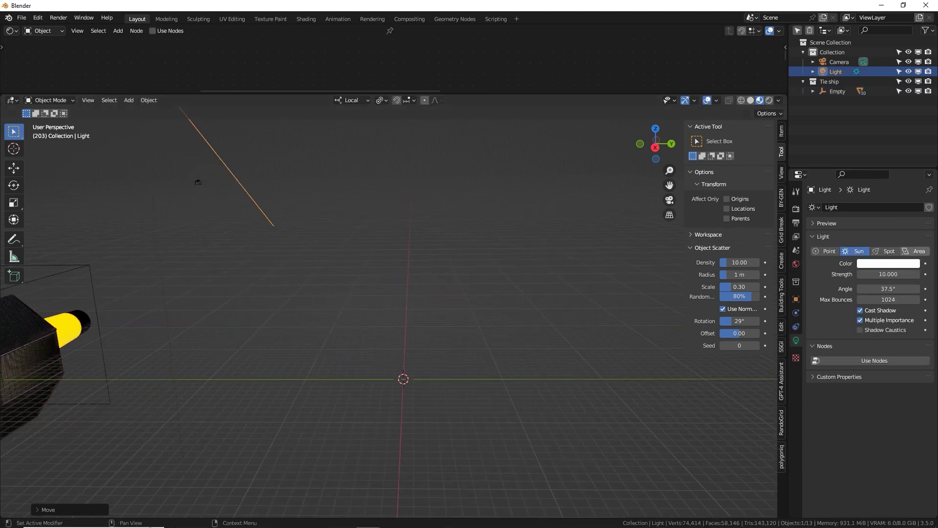
# - Turn the upper area into an enlarged Asset Browser and add Body piece.004 from Body parts
pyautogui.click(12, 30)
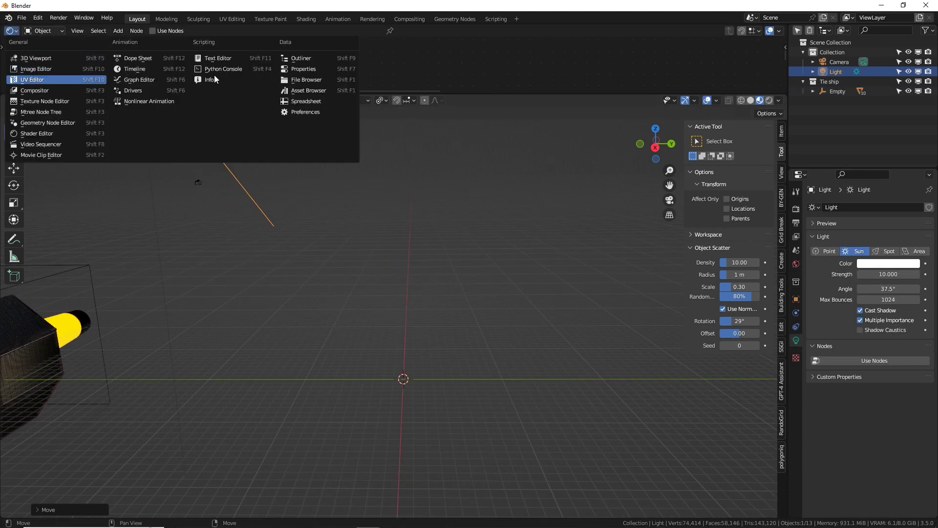
pyautogui.click(322, 90)
pyautogui.moveTo(331, 95); pyautogui.dragTo(330, 198)
pyautogui.click(48, 79)
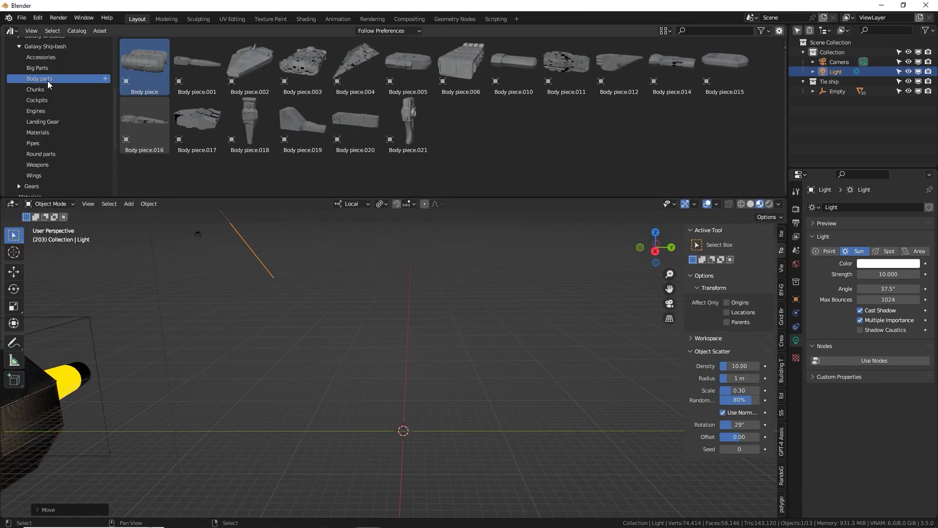
pyautogui.moveTo(355, 66); pyautogui.dragTo(438, 380)
# - Clear the wedge's rotation, snap it to the world origin, and rotate it 90° about Z
pyautogui.hotkey('alt', 'r')
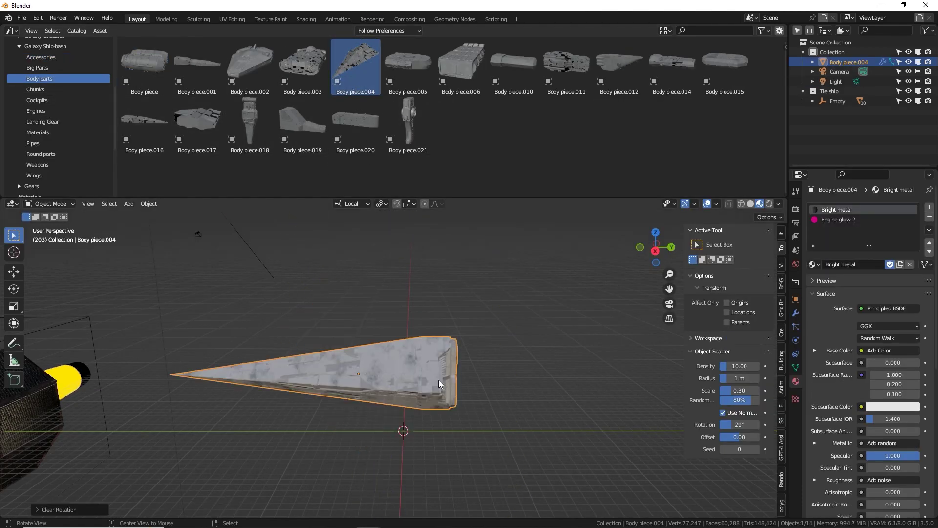
pyautogui.keyDown('shift'); pyautogui.moveTo(438, 379); pyautogui.dragTo(450, 342, button='middle'); pyautogui.keyUp('shift')
pyautogui.scroll(-2, 435, 378)
pyautogui.scroll(4, 468, 359)
pyautogui.hotkey('alt', 'g')
pyautogui.scroll(-7, 499, 372)
pyautogui.scroll(5, 449, 347)
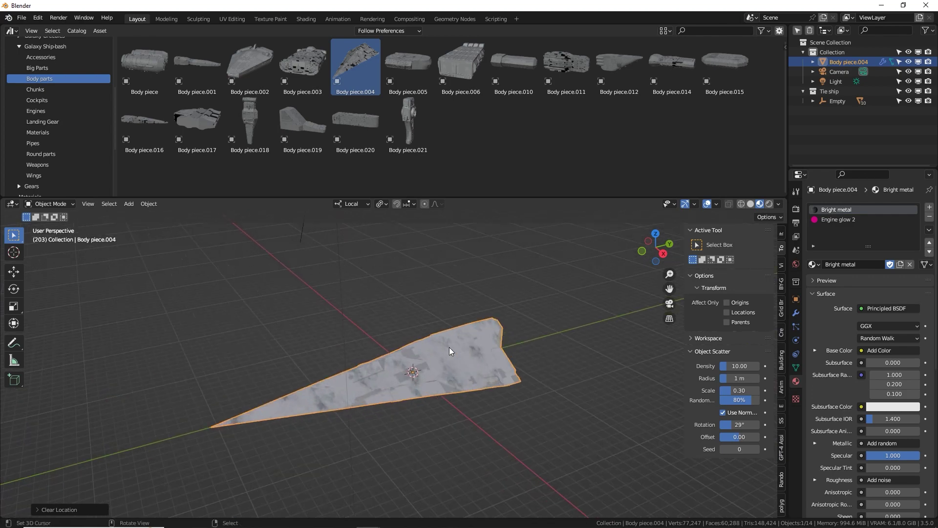
pyautogui.write('rz90')
pyautogui.press('Return')
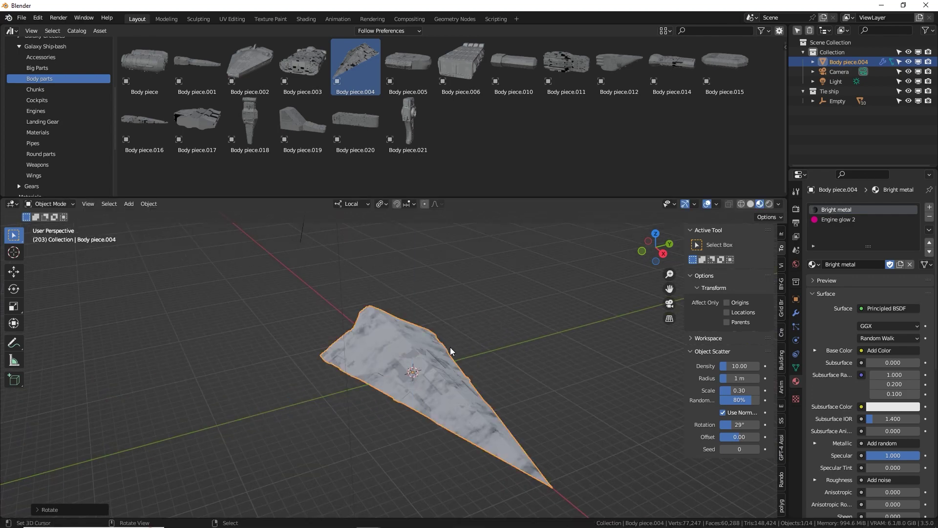
pyautogui.moveTo(450, 347); pyautogui.dragTo(421, 283, button='middle')
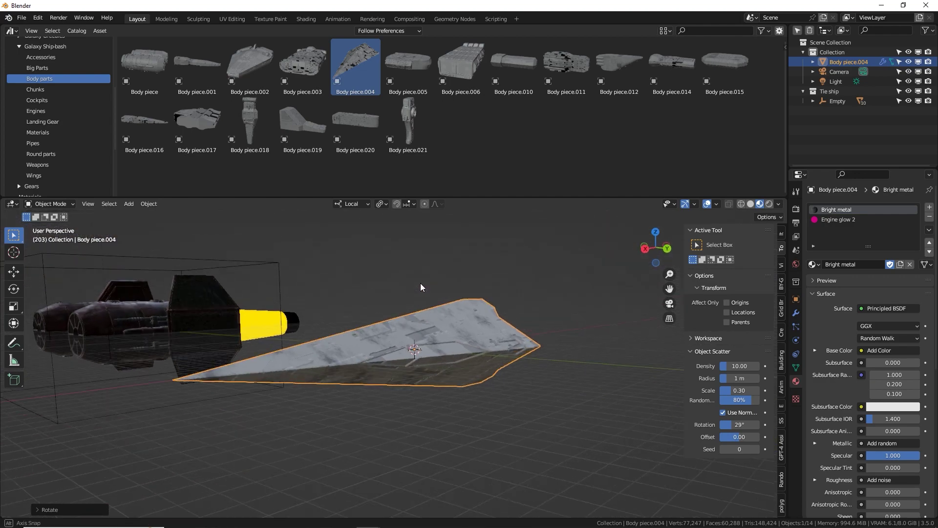
pyautogui.click(58, 154)
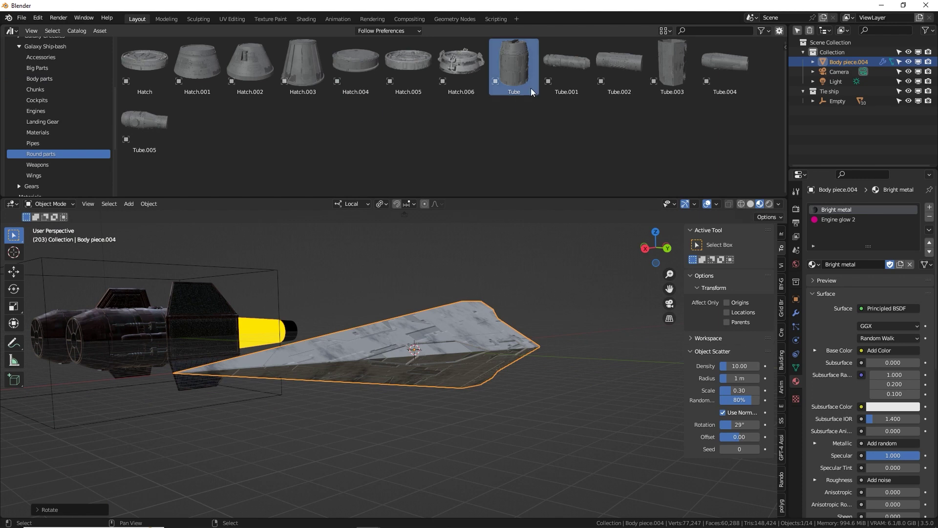
# - Add Tube.001 from Round parts, snap it to the origin, and lower it along Z
pyautogui.moveTo(567, 66); pyautogui.dragTo(585, 384)
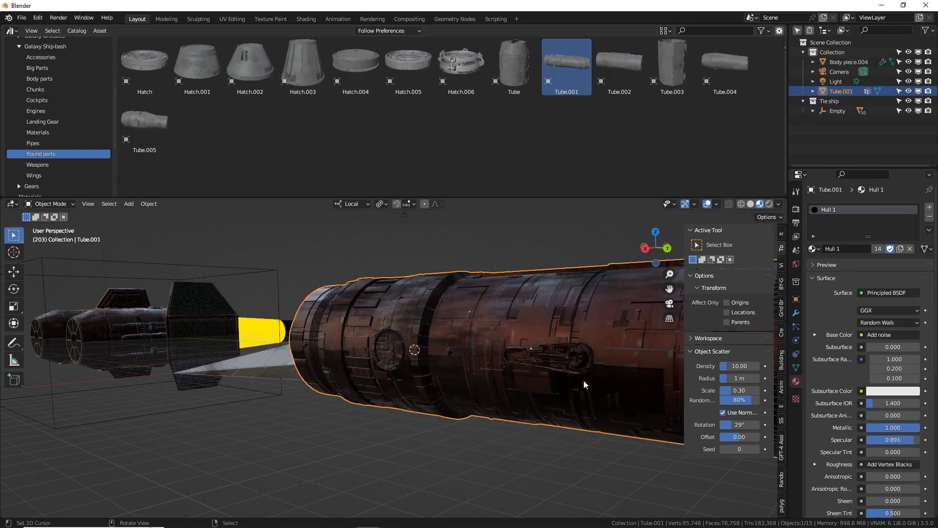
pyautogui.press('r')
pyautogui.click(616, 402)
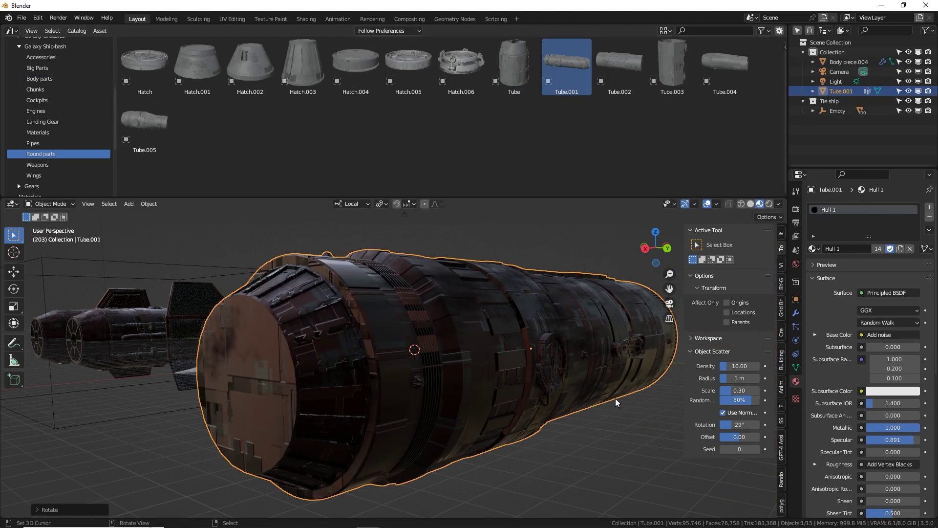
pyautogui.moveTo(615, 398); pyautogui.dragTo(527, 385, button='middle')
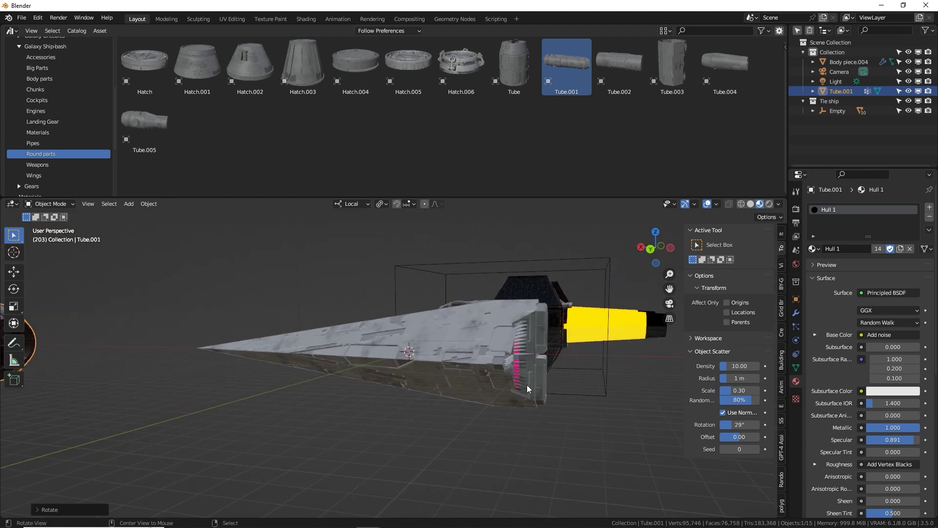
pyautogui.hotkey('alt', 'g')
pyautogui.moveTo(424, 376); pyautogui.dragTo(343, 371, button='middle')
pyautogui.scroll(3, 482, 362)
pyautogui.press('g')
pyautogui.press('z')
pyautogui.click(442, 377)
# - From the right-side view, select Tube.001 and give it the Bright metal material
pyautogui.press('KP_3')
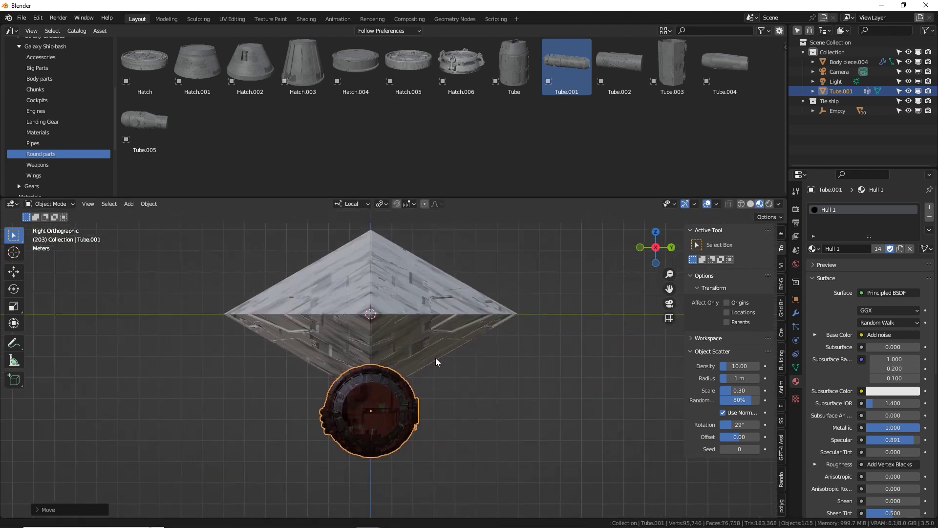
pyautogui.keyDown('shift'); pyautogui.moveTo(436, 362); pyautogui.dragTo(407, 355, button='middle'); pyautogui.keyUp('shift')
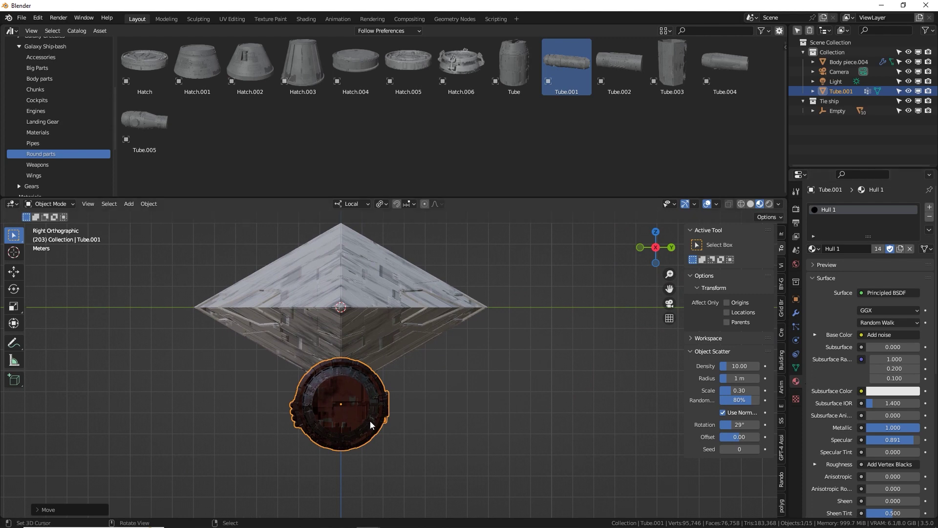
pyautogui.click(418, 309)
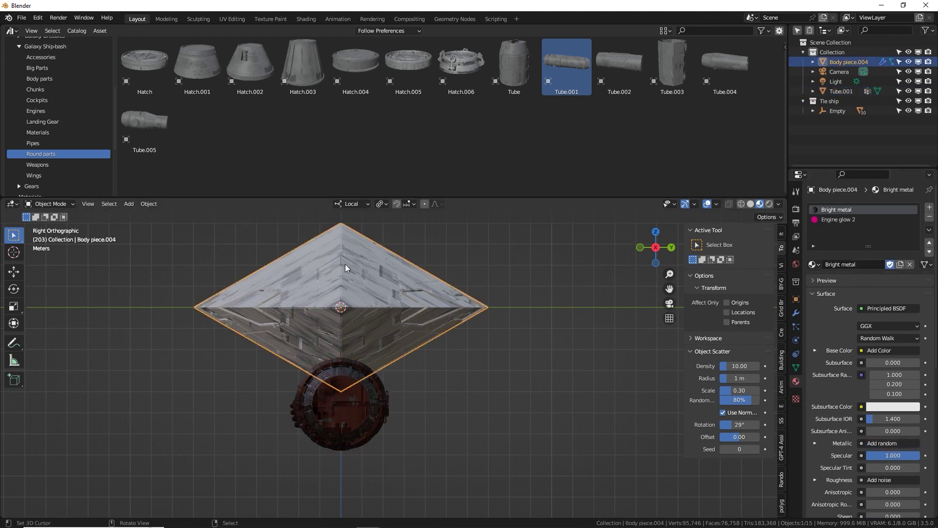
pyautogui.keyDown('shift'); pyautogui.moveTo(411, 294); pyautogui.dragTo(425, 307, button='middle'); pyautogui.keyUp('shift')
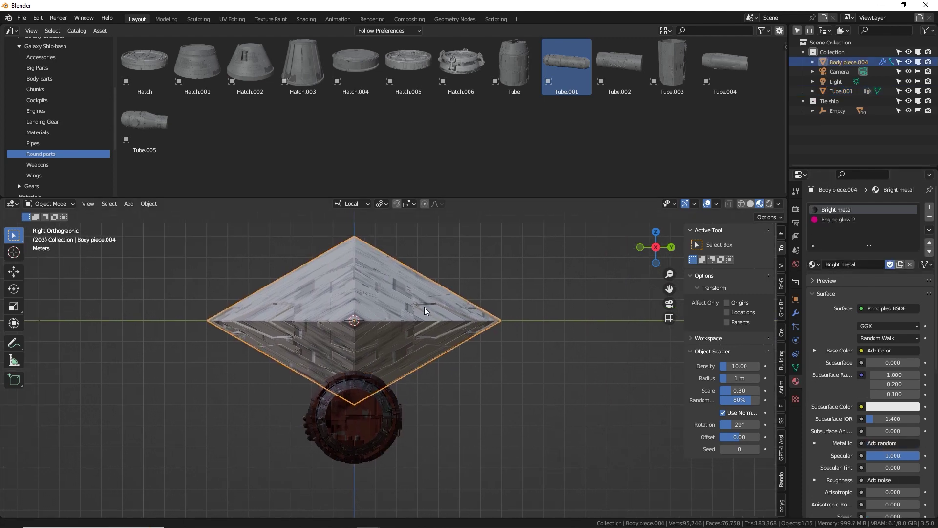
pyautogui.click(379, 443)
pyautogui.click(814, 249)
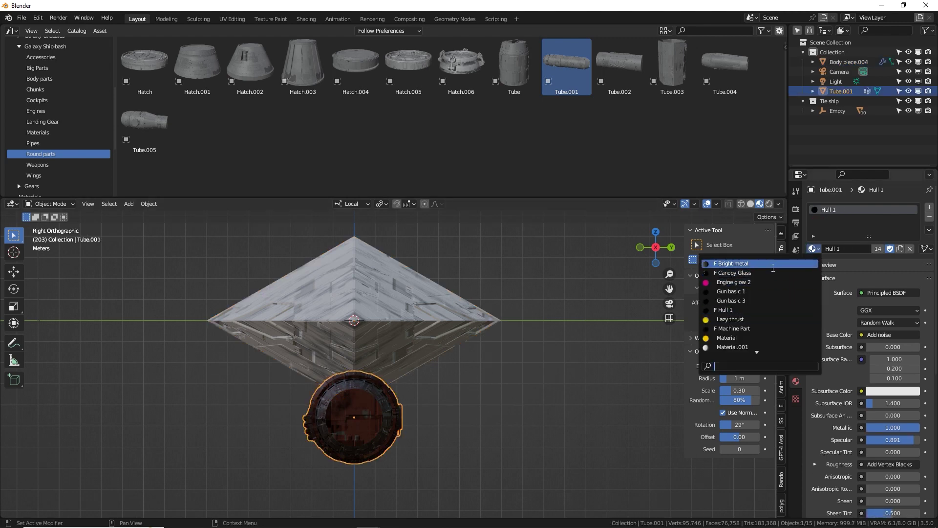
pyautogui.click(724, 263)
# - Scale the tube to about half size, place it under the hull, and clear its rotation
pyautogui.press('g')
pyautogui.click(480, 388)
pyautogui.press('s')
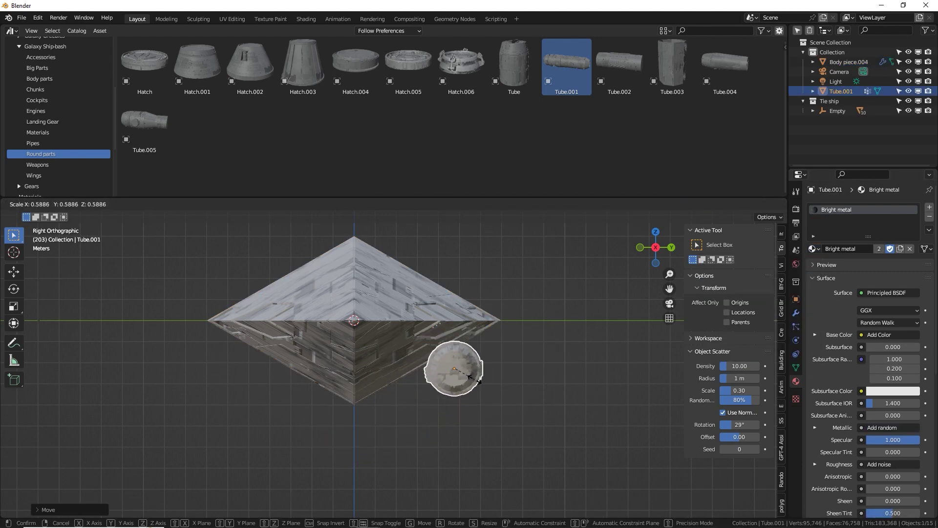
pyautogui.click(468, 378)
pyautogui.press('g')
pyautogui.click(468, 382)
pyautogui.moveTo(468, 382); pyautogui.dragTo(324, 381, button='middle')
pyautogui.hotkey('alt', 'r')
# - Fine-tune the tube's position so it sits under the rear of the hull
pyautogui.press('g')
pyautogui.click(451, 375)
pyautogui.scroll(-2, 324, 381)
pyautogui.press('g')
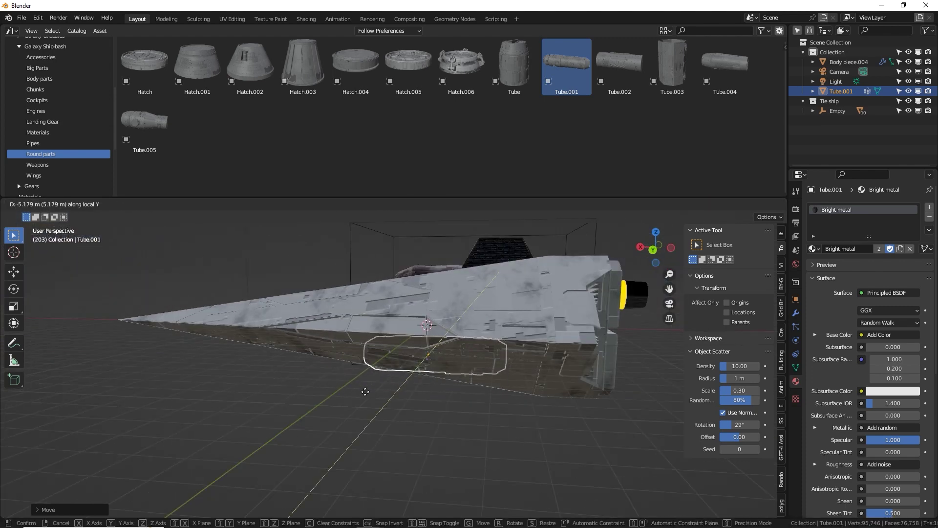
pyautogui.click(414, 379)
pyautogui.moveTo(413, 380); pyautogui.dragTo(528, 353, button='middle')
pyautogui.click(796, 313)
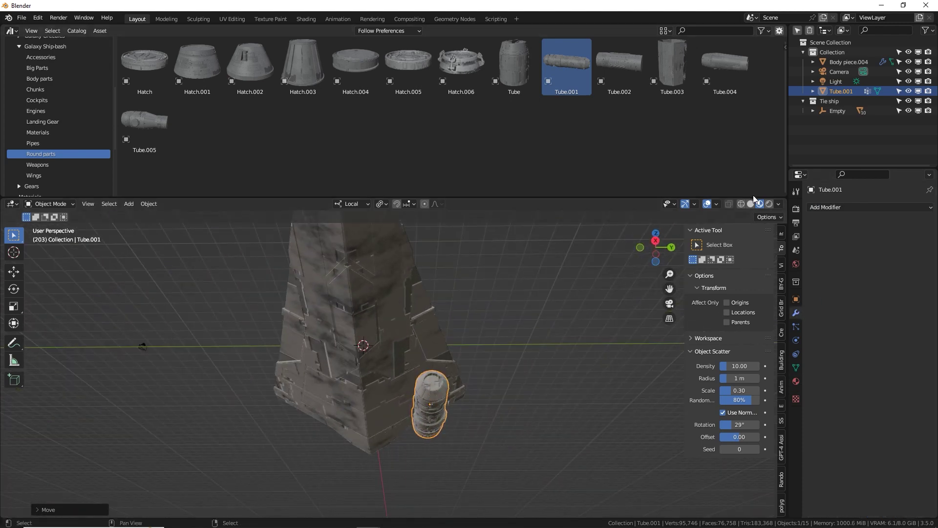
# - Add a Mirror modifier to the engine tube using Body piece.004 as the mirror object
pyautogui.moveTo(754, 196); pyautogui.dragTo(754, 127)
pyautogui.click(826, 207)
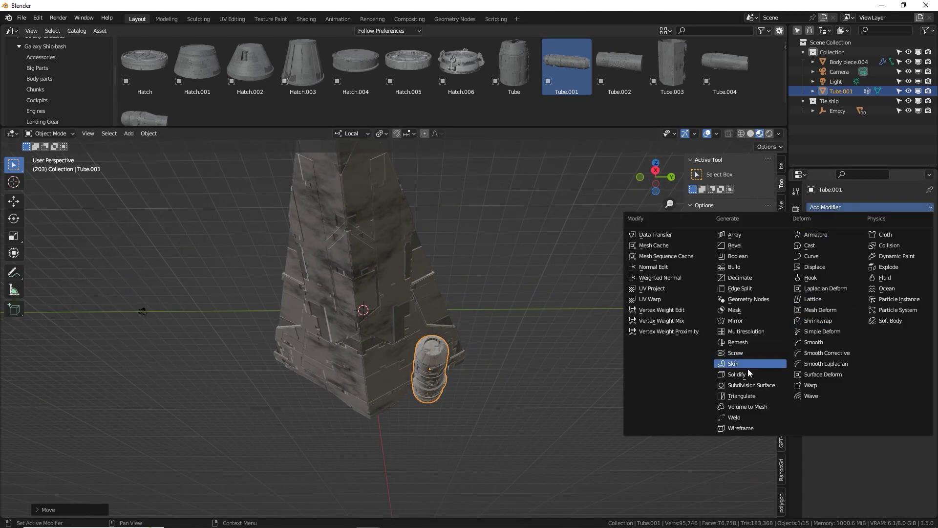
pyautogui.click(738, 320)
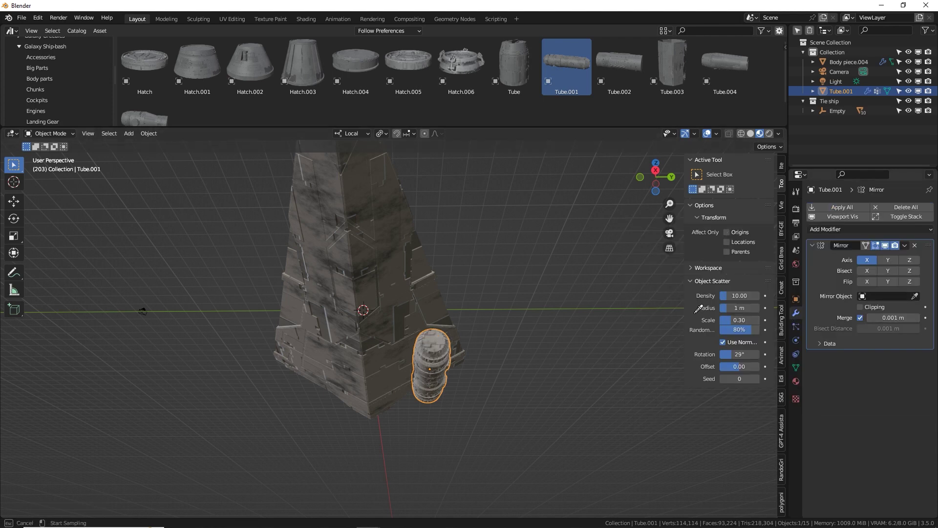
pyautogui.click(390, 327)
pyautogui.moveTo(492, 303); pyautogui.dragTo(574, 319, button='middle')
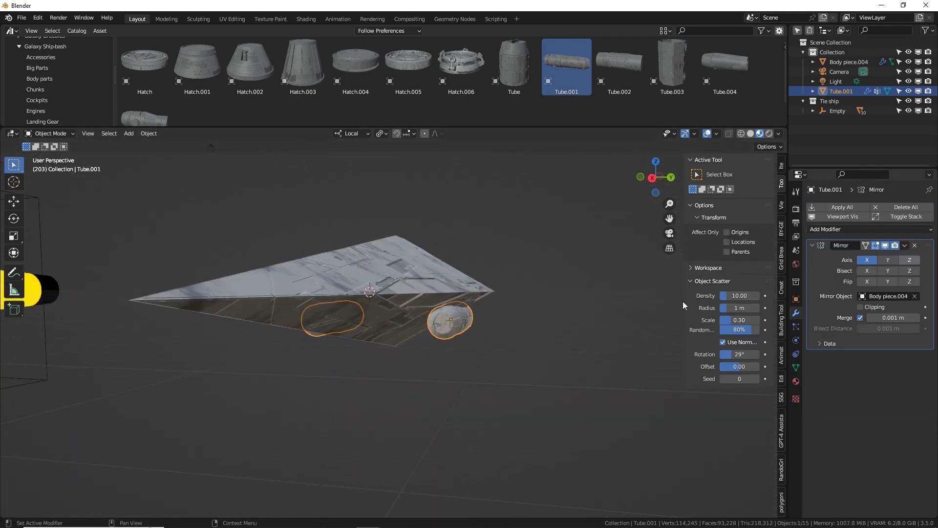
pyautogui.moveTo(683, 305); pyautogui.dragTo(520, 320, button='middle')
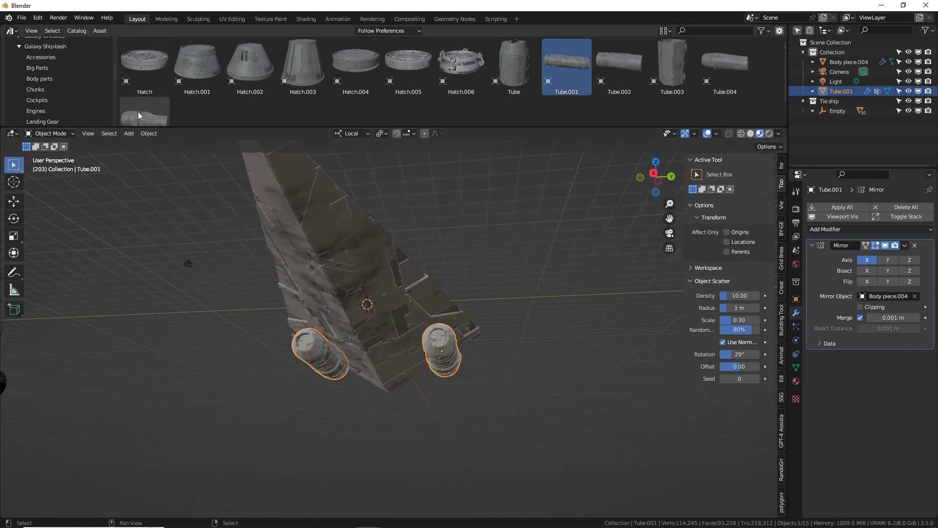
# - Drop Wing.011 from the Wings catalog beside the engine, shrink it and tilt it 45°
pyautogui.click(34, 117)
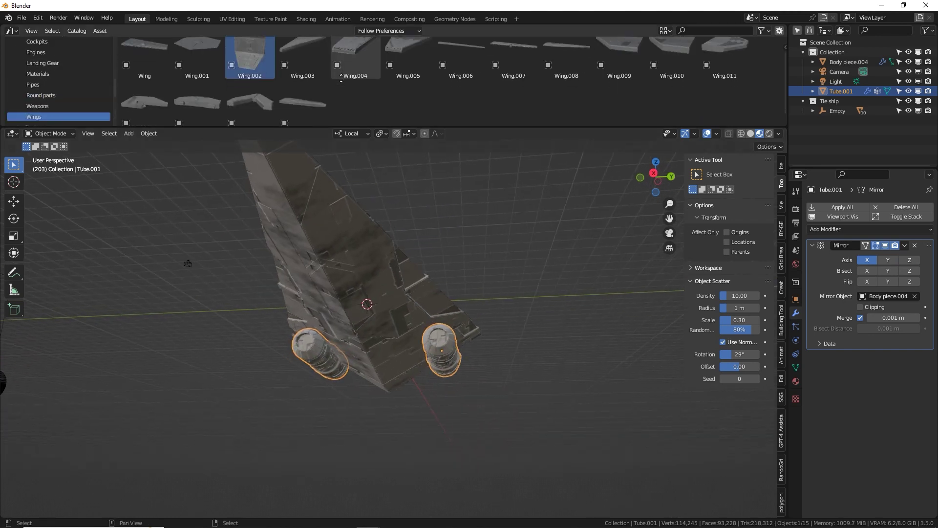
pyautogui.moveTo(740, 69); pyautogui.dragTo(521, 373)
pyautogui.moveTo(521, 373); pyautogui.dragTo(475, 330, button='middle')
pyautogui.hotkey('alt', 'g')
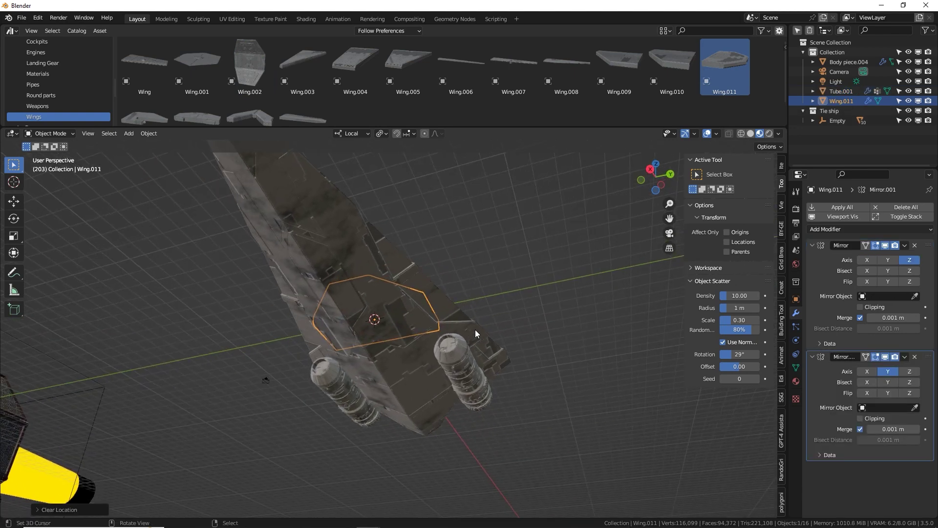
pyautogui.press('KP_3')
pyautogui.press('g')
pyautogui.click(571, 353)
pyautogui.press('s')
pyautogui.click(582, 343)
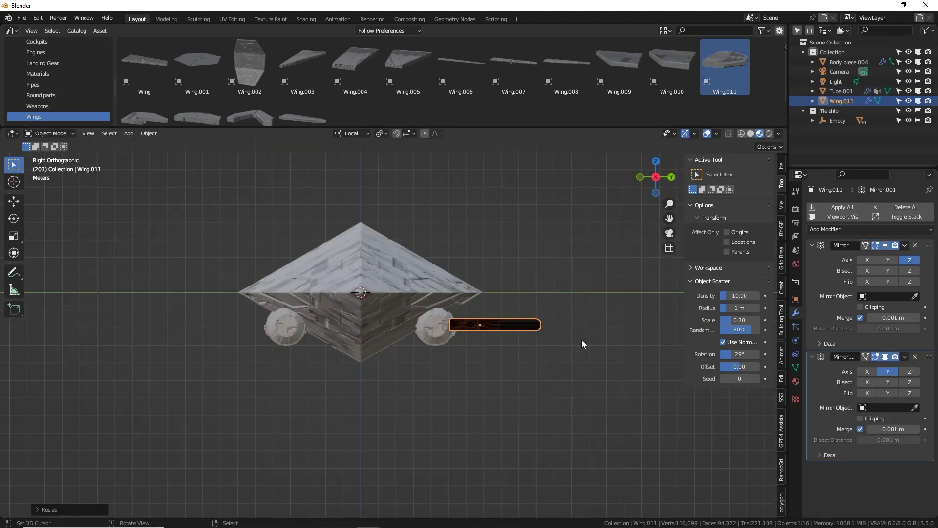
pyautogui.write('r45')
pyautogui.press('Return')
# - Reposition the wing piece and give it the Bright metal material
pyautogui.press('g')
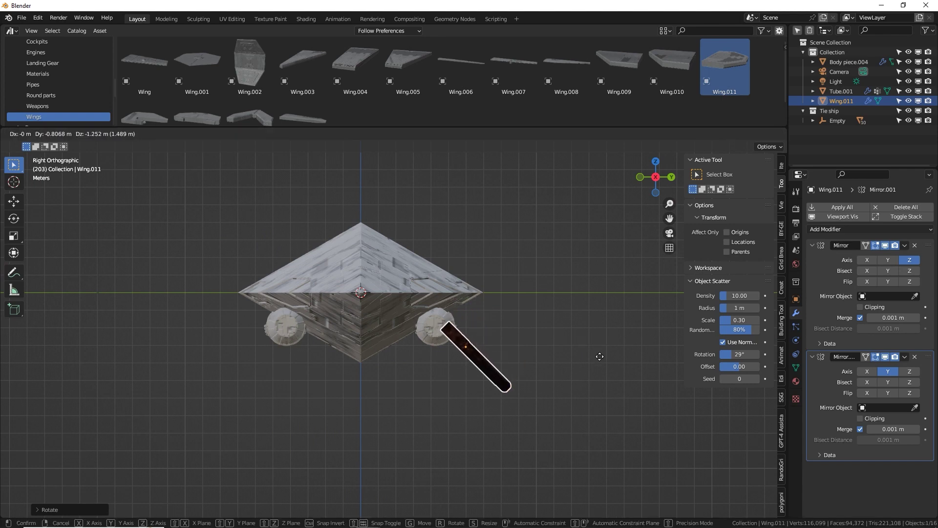
pyautogui.click(596, 362)
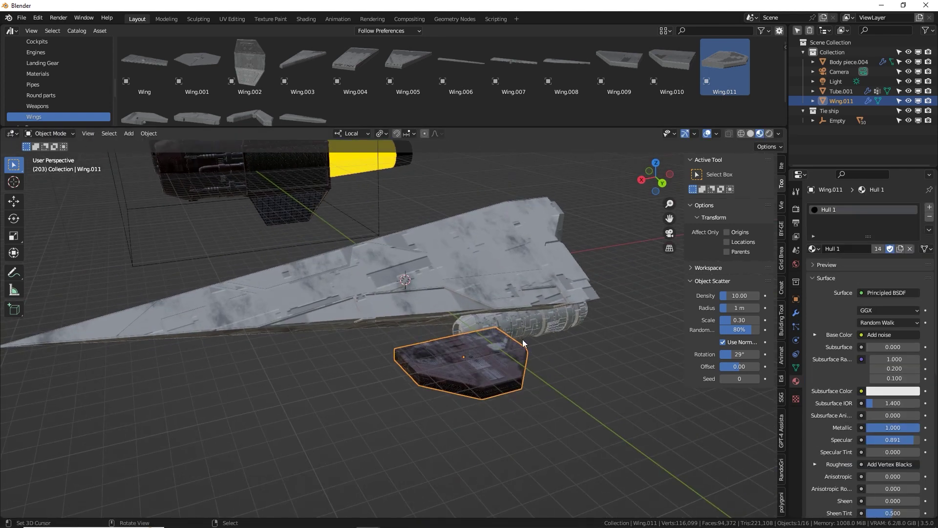
pyautogui.click(812, 249)
pyautogui.click(723, 262)
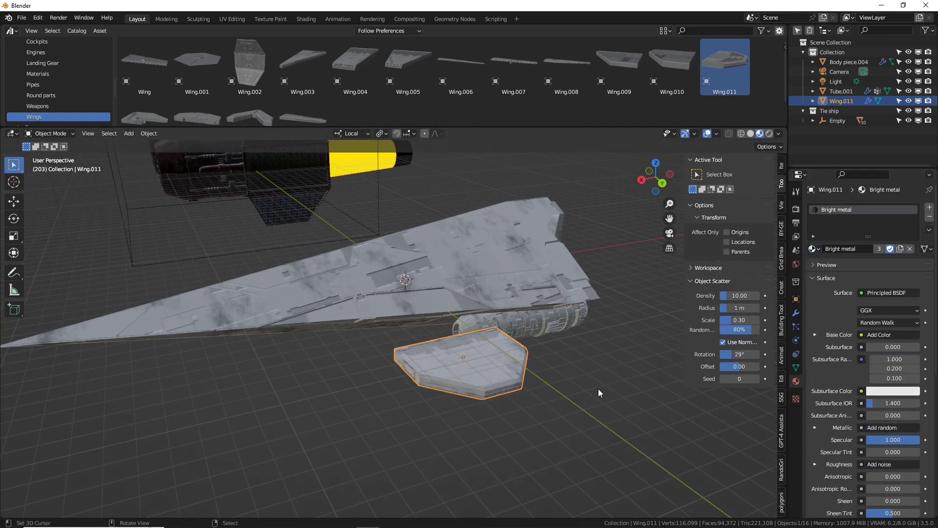
# - Rotate the wing and slide it along its local Y axis
pyautogui.press('r')
pyautogui.click(598, 393)
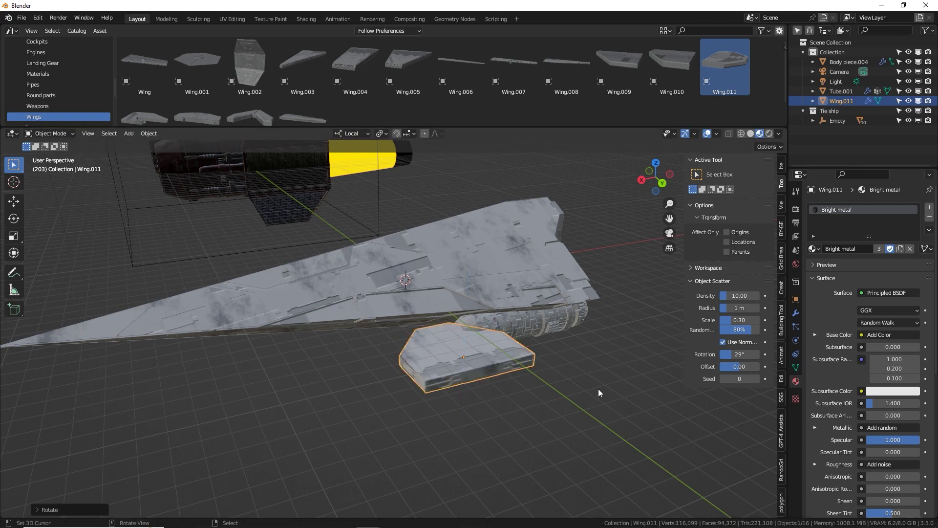
pyautogui.press('g')
pyautogui.press('y')
pyautogui.press('y')
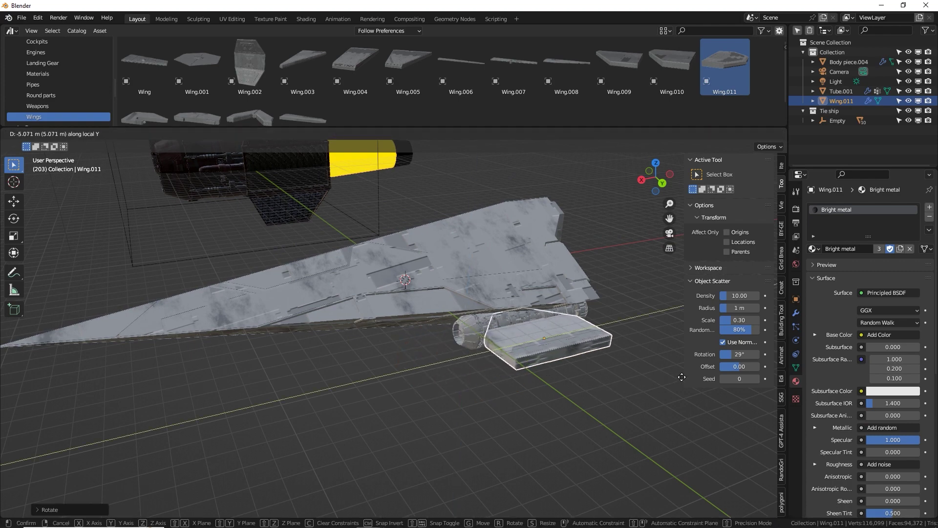
pyautogui.click(573, 344)
pyautogui.press('KP_3')
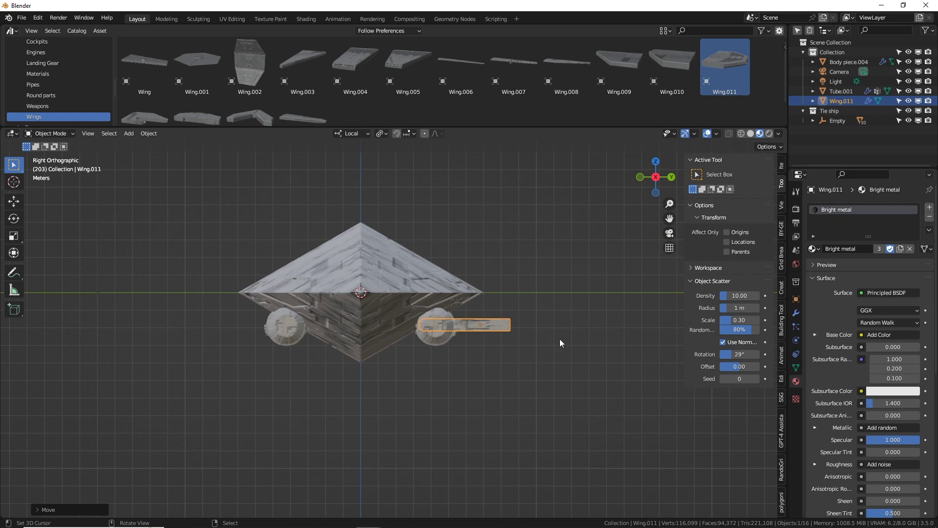
pyautogui.scroll(2, 560, 342)
# - Fine-tune the wing's angle, size and position so it tucks beneath the tube pod
pyautogui.press('r')
pyautogui.click(560, 342)
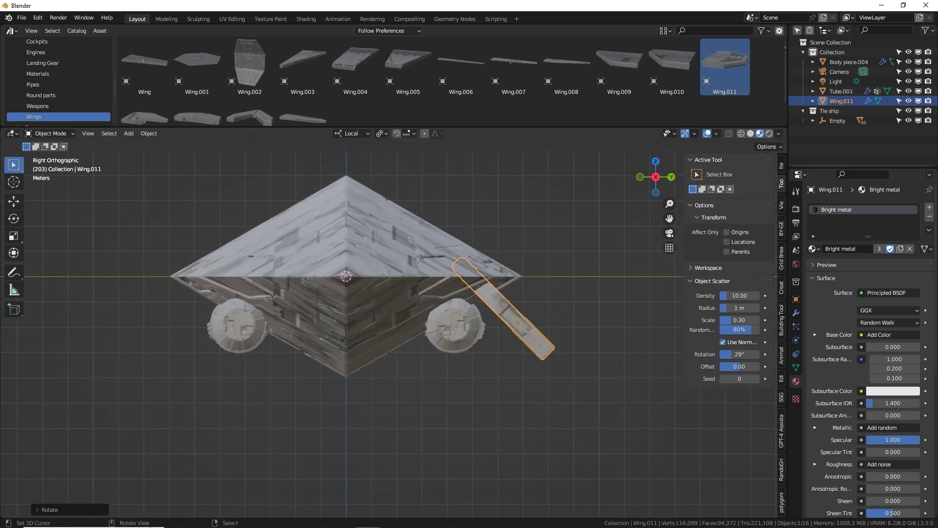
pyautogui.press('s')
pyautogui.click(533, 289)
pyautogui.press('g')
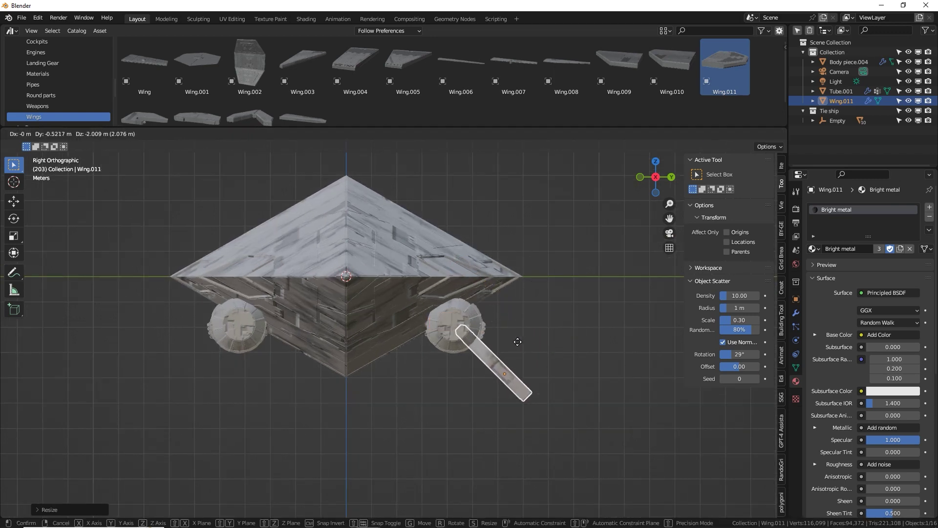
pyautogui.click(518, 338)
pyautogui.moveTo(522, 333); pyautogui.dragTo(643, 390, button='middle')
pyautogui.press('KP_3')
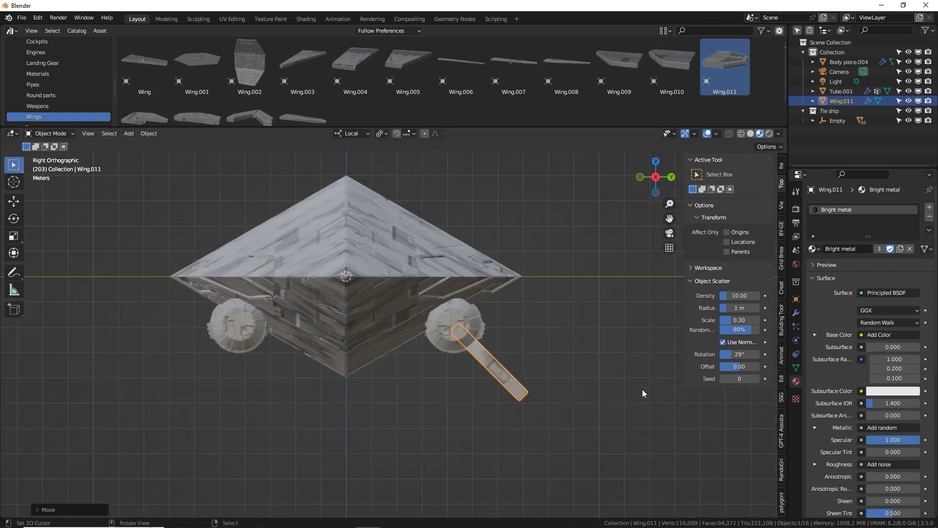
pyautogui.press('s')
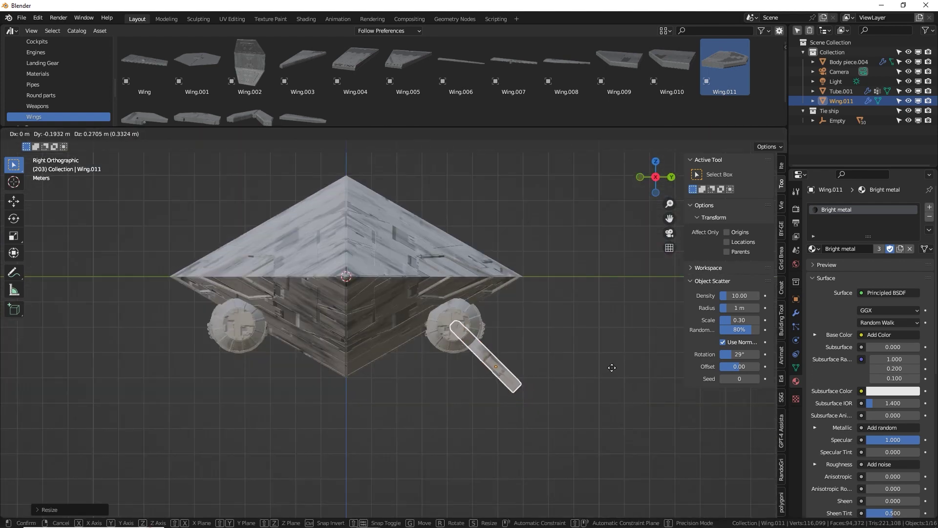
pyautogui.click(610, 365)
pyautogui.moveTo(610, 366); pyautogui.dragTo(438, 316, button='middle')
pyautogui.click(507, 373)
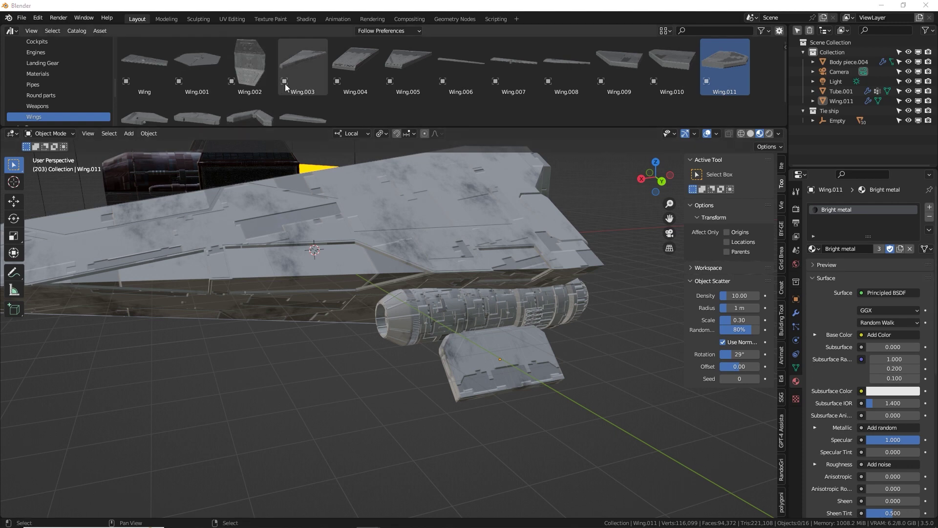
# - Bring Wing.003 into the scene, clear its rotation and set it off to the lower left
pyautogui.moveTo(302, 64); pyautogui.dragTo(559, 438)
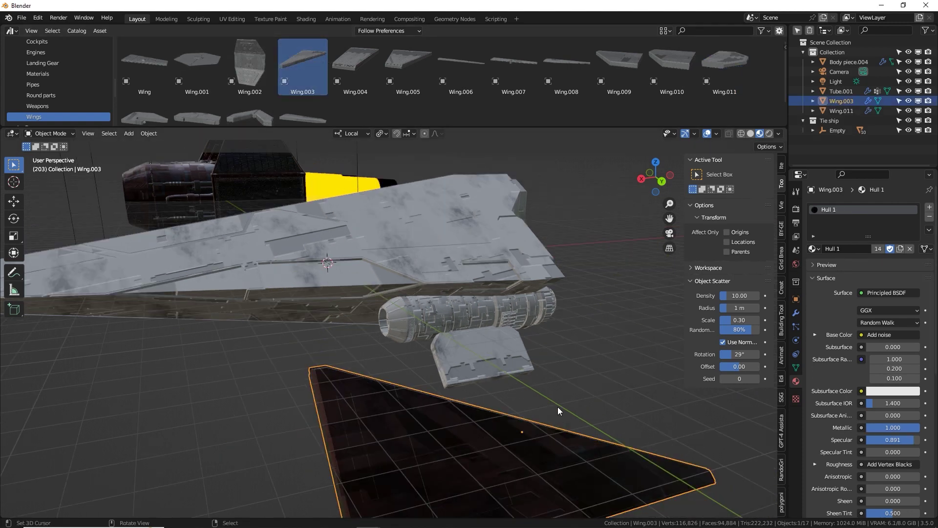
pyautogui.scroll(-4, 559, 406)
pyautogui.hotkey('alt', 'r')
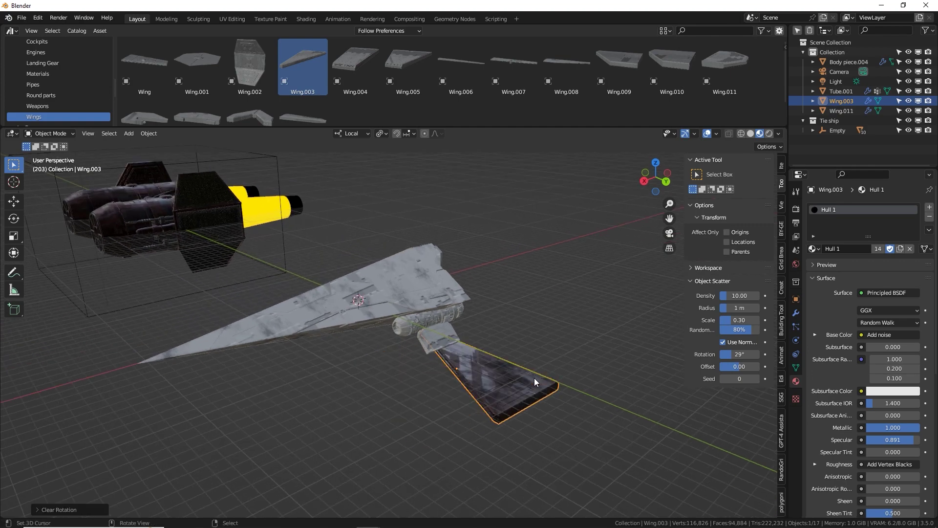
pyautogui.keyDown('alt'); pyautogui.moveTo(535, 378); pyautogui.dragTo(501, 365, button='middle'); pyautogui.keyUp('alt')
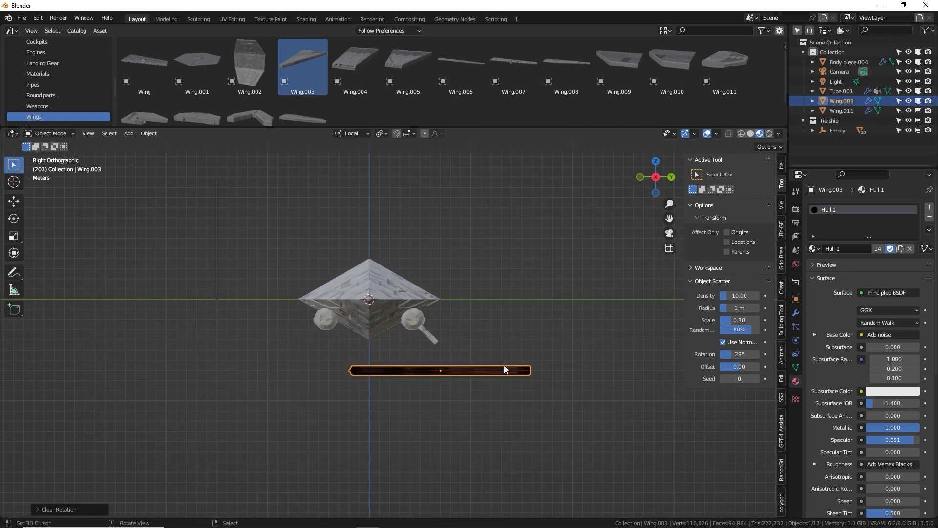
pyautogui.press('g')
pyautogui.click(282, 339)
# - Add a Mirror modifier to Wing.011 with Body piece.004 as the mirror object
pyautogui.scroll(3, 359, 346)
pyautogui.rightClick(455, 340)
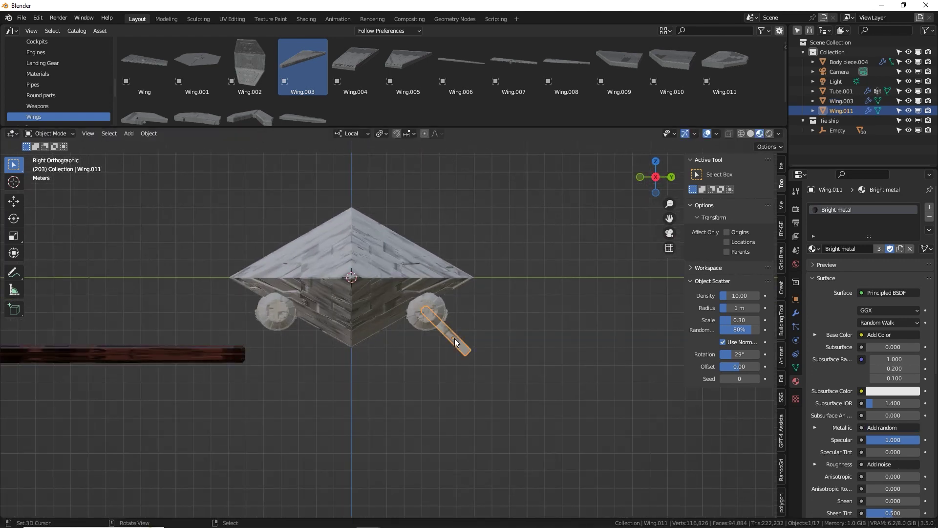
pyautogui.click(796, 313)
pyautogui.click(819, 229)
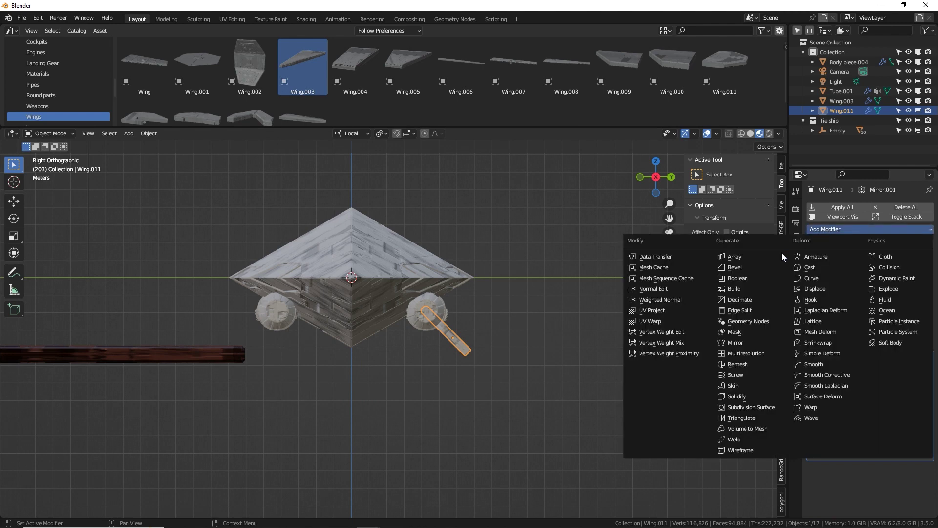
pyautogui.click(736, 343)
pyautogui.scroll(-5, 845, 359)
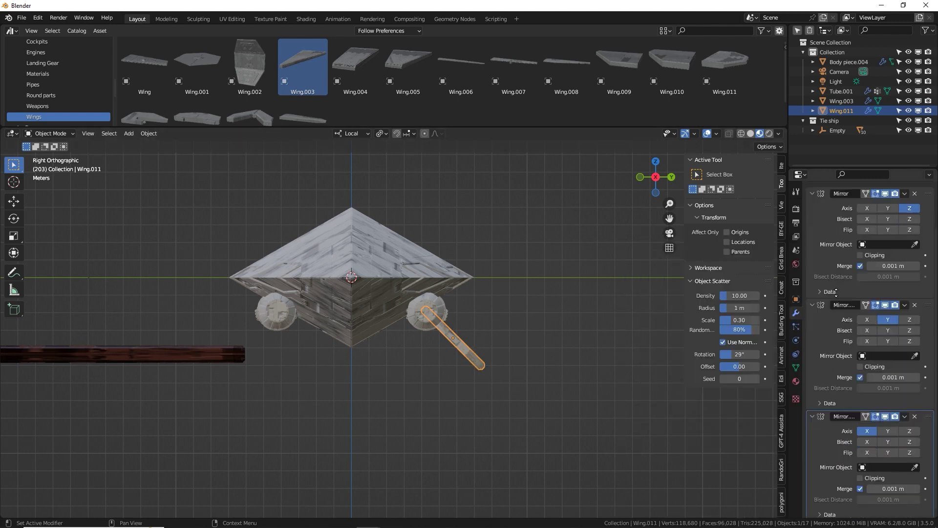
pyautogui.click(392, 320)
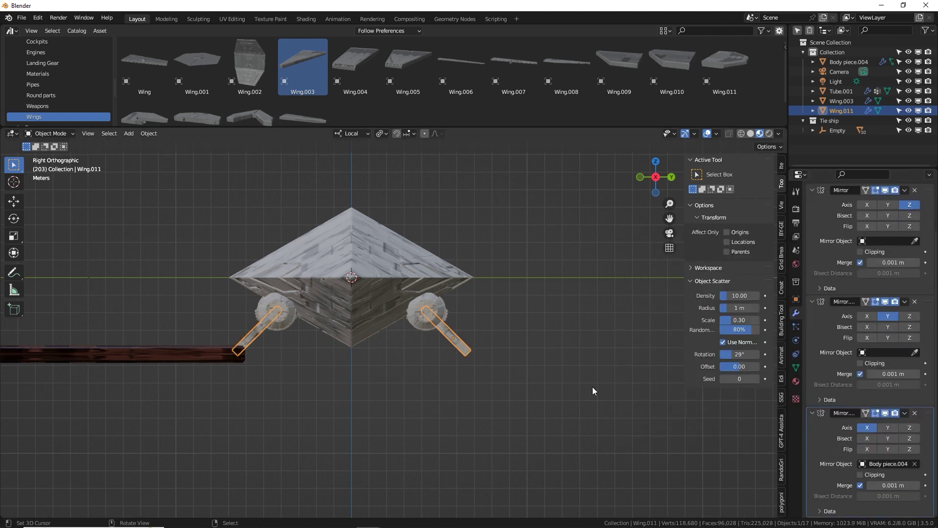
# - Shrink the Wing.003 strut rod and move it sideways into place
pyautogui.click(228, 350)
pyautogui.keyDown('shift'); pyautogui.moveTo(228, 350); pyautogui.dragTo(350, 351, button='middle'); pyautogui.keyUp('shift')
pyautogui.press('s')
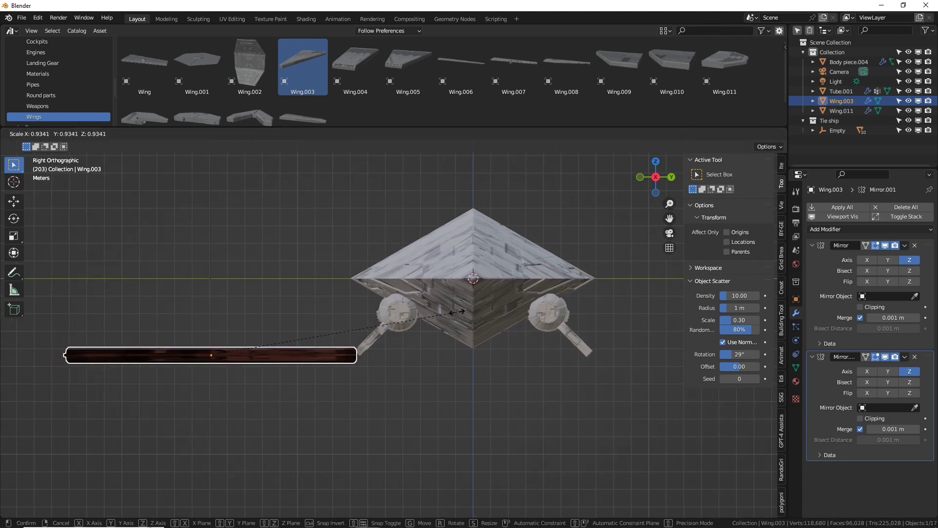
pyautogui.click(357, 329)
pyautogui.press('g')
pyautogui.click(412, 329)
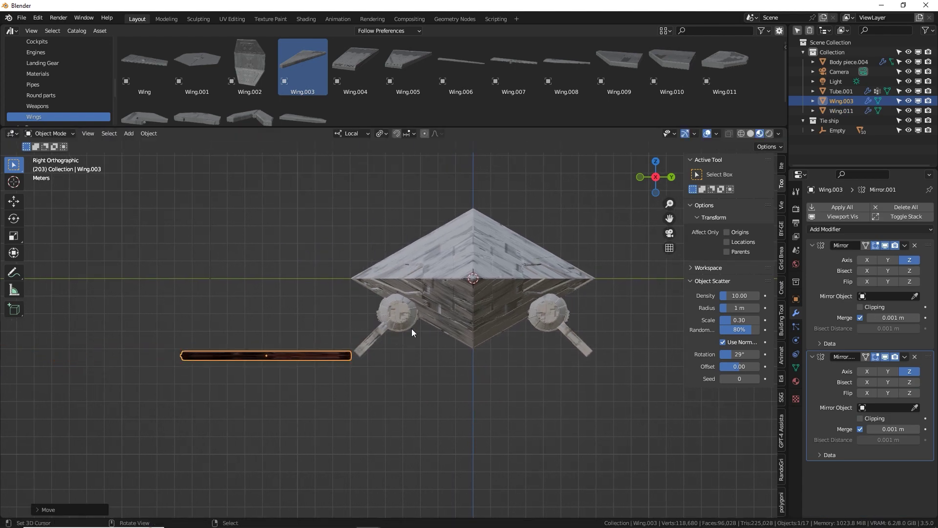
pyautogui.scroll(2, 412, 329)
pyautogui.moveTo(330, 306); pyautogui.dragTo(381, 337, button='middle')
pyautogui.press('g')
# - Give the strut rod the Bright metal material and bring up the Weapons assets
pyautogui.click(797, 381)
pyautogui.click(812, 249)
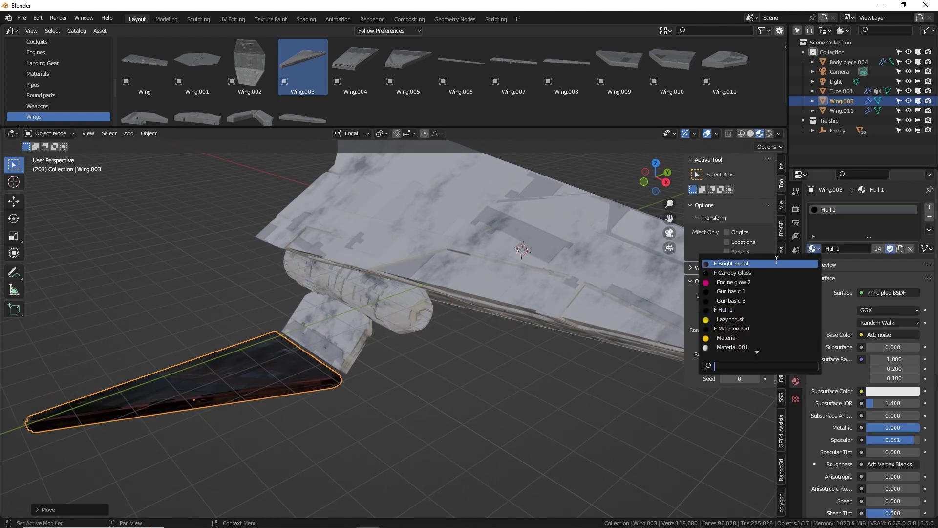
pyautogui.click(762, 265)
pyautogui.moveTo(504, 348); pyautogui.dragTo(421, 353, button='middle')
pyautogui.scroll(2, 421, 353)
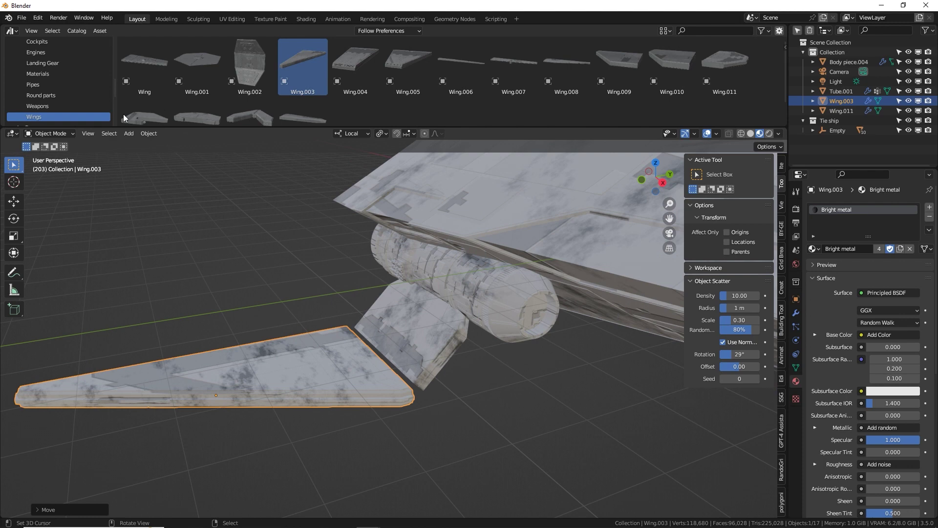
pyautogui.click(54, 109)
# - Place the Weapon.008 barrel at the strut joint and stretch it along its Y axis
pyautogui.scroll(-1, 415, 77)
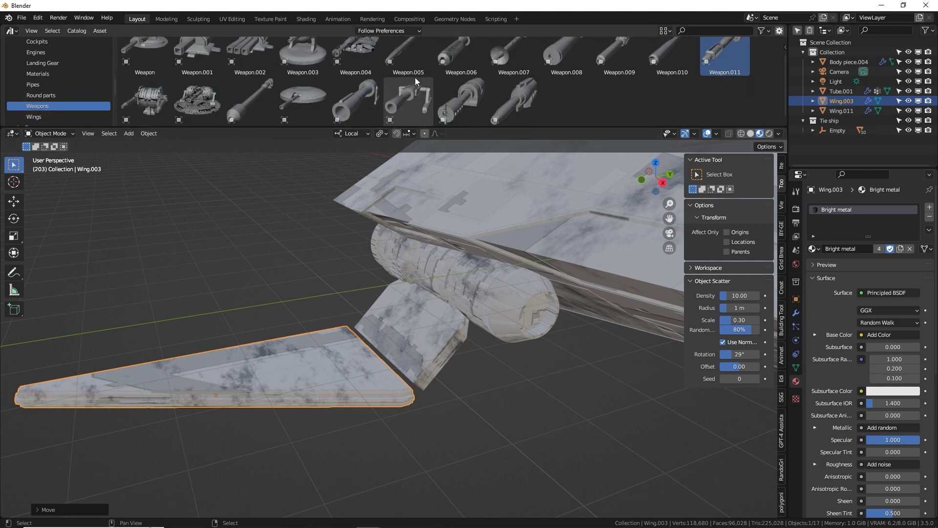
pyautogui.scroll(1, 415, 77)
pyautogui.moveTo(577, 58); pyautogui.dragTo(463, 435)
pyautogui.press('KP_7')
pyautogui.press('s')
pyautogui.press('x')
pyautogui.press('x')
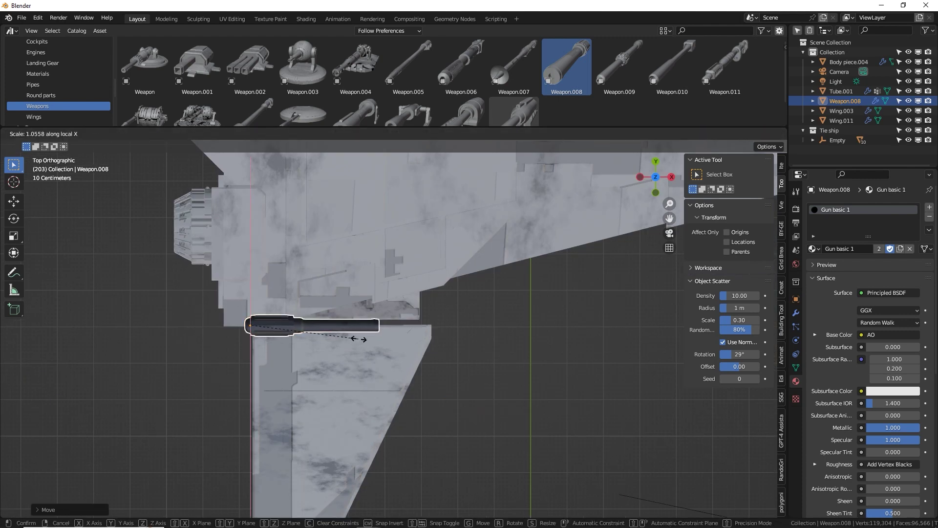
pyautogui.press('y')
pyautogui.press('y')
pyautogui.click(413, 339)
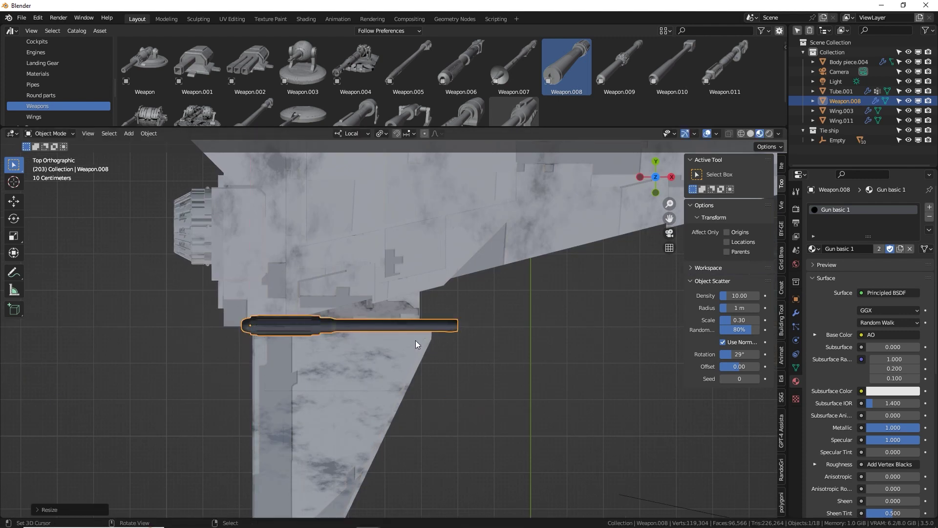
# - Give the Weapon.008 barrel the Bright metal material
pyautogui.press('KP_3')
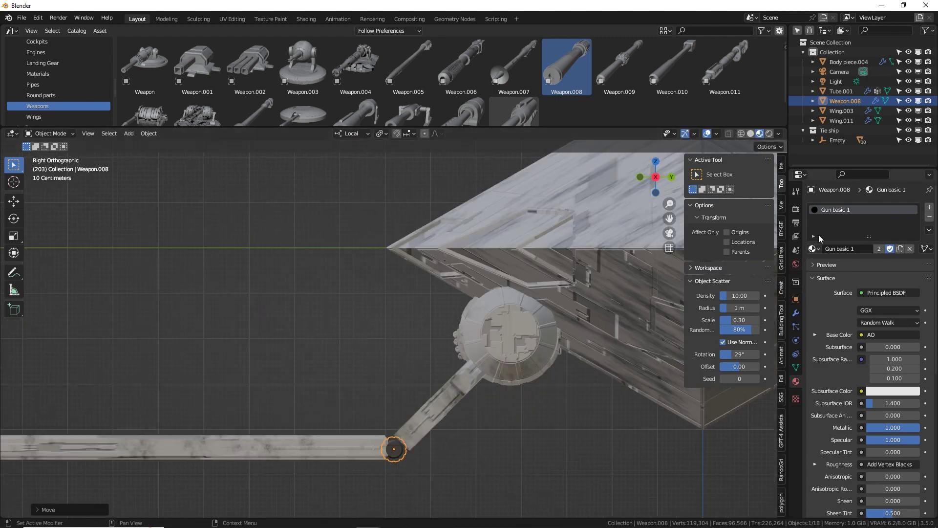
pyautogui.click(819, 248)
pyautogui.click(756, 265)
pyautogui.moveTo(462, 377); pyautogui.dragTo(722, 307, button='middle')
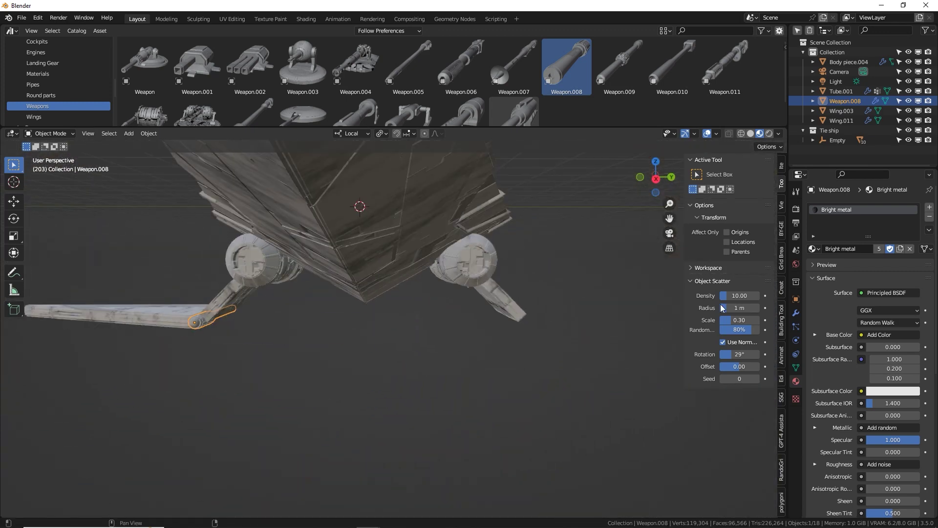
# - Add a Mirror modifier to the Wing.003 strut with Body piece.004 as mirror object
pyautogui.click(796, 313)
pyautogui.click(356, 258)
pyautogui.rightClick(167, 313)
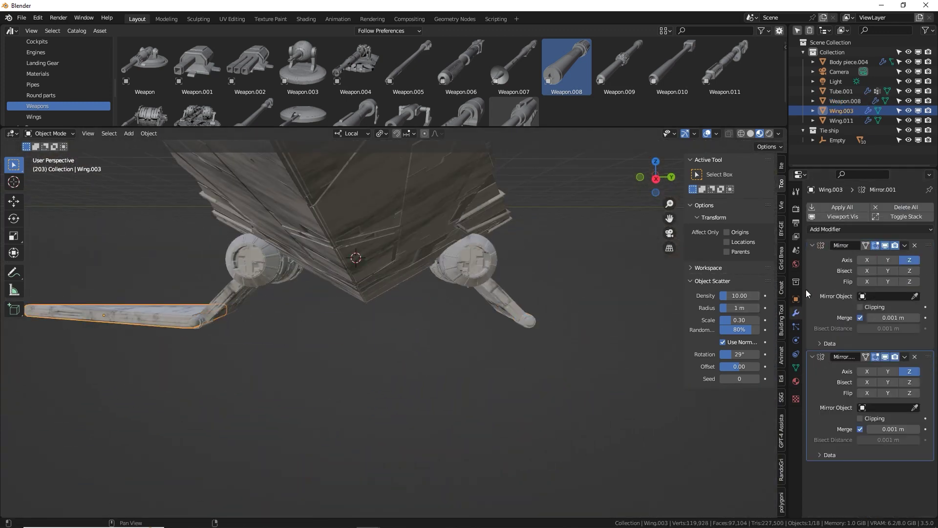
pyautogui.click(844, 230)
pyautogui.click(724, 336)
pyautogui.scroll(-3, 884, 365)
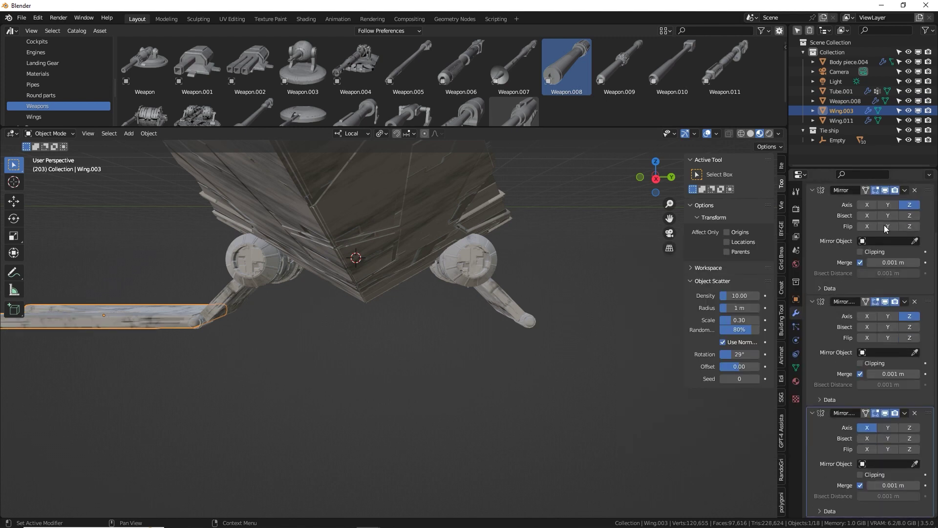
pyautogui.click(407, 226)
pyautogui.moveTo(482, 289); pyautogui.dragTo(430, 225, button='middle')
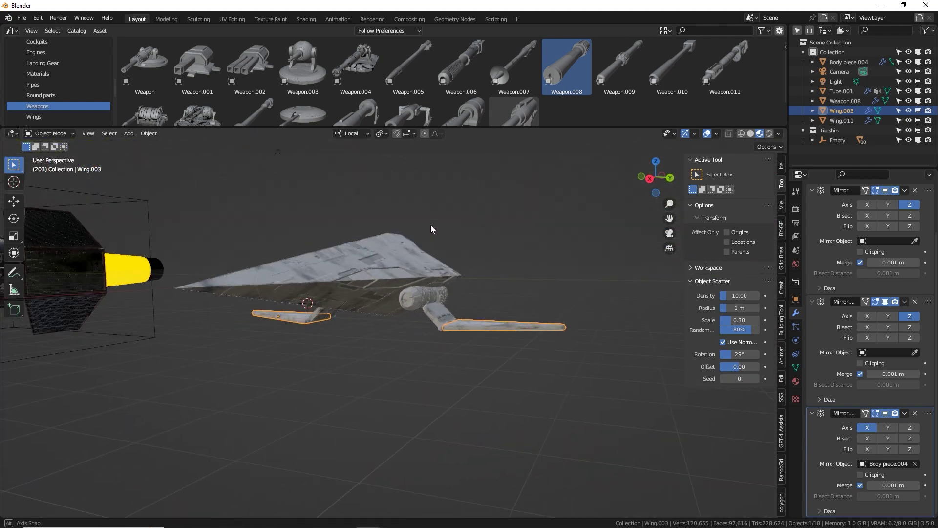
# - Place the Weapon.007 gun in the scene and rotate it -90° around Y
pyautogui.moveTo(435, 301); pyautogui.dragTo(354, 321, button='middle')
pyautogui.scroll(3, 353, 321)
pyautogui.moveTo(513, 66); pyautogui.dragTo(336, 380)
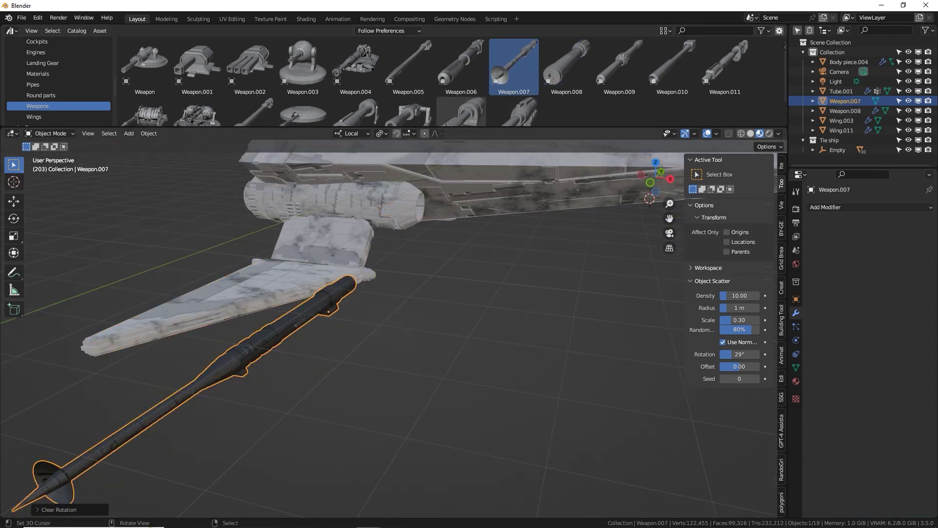
pyautogui.write('ry90-')
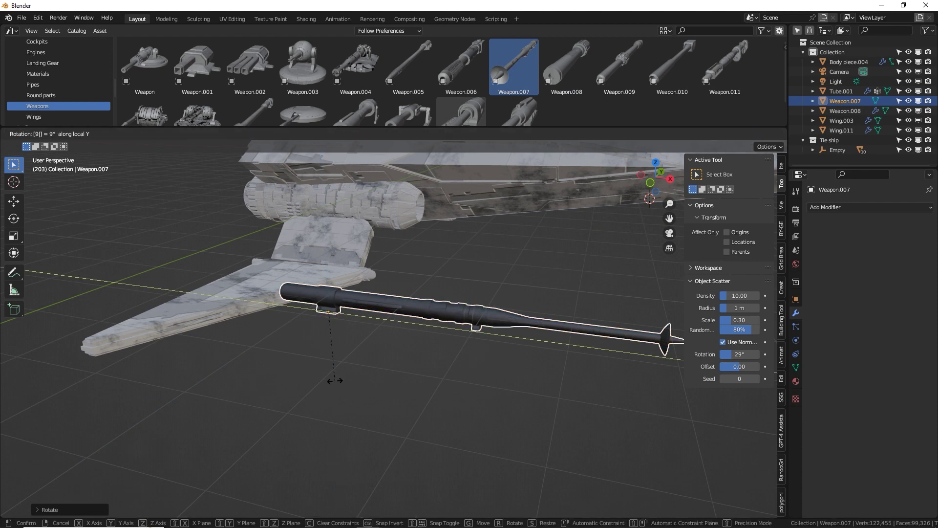
pyautogui.press('Return')
# - Move the gun to the strut tip, lowering it vertically into place
pyautogui.press('KP_7')
pyautogui.keyDown('shift'); pyautogui.moveTo(336, 380); pyautogui.dragTo(336, 224, button='middle'); pyautogui.keyUp('shift')
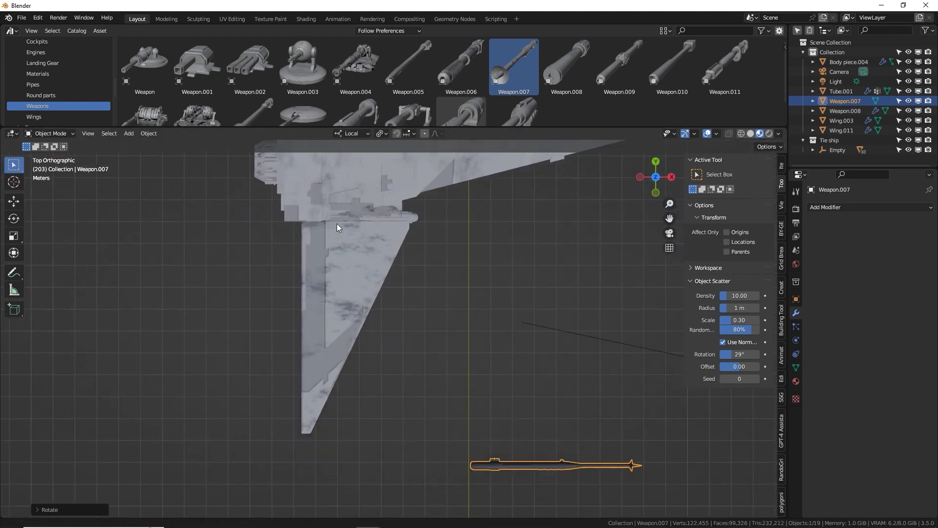
pyautogui.press('g')
pyautogui.click(346, 254)
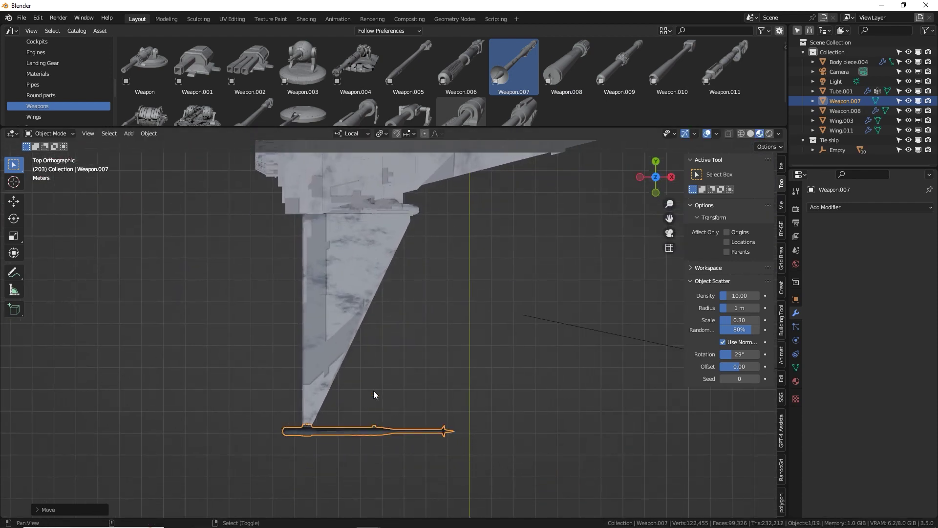
pyautogui.scroll(4, 442, 337)
pyautogui.press('g')
pyautogui.scroll(1, 411, 320)
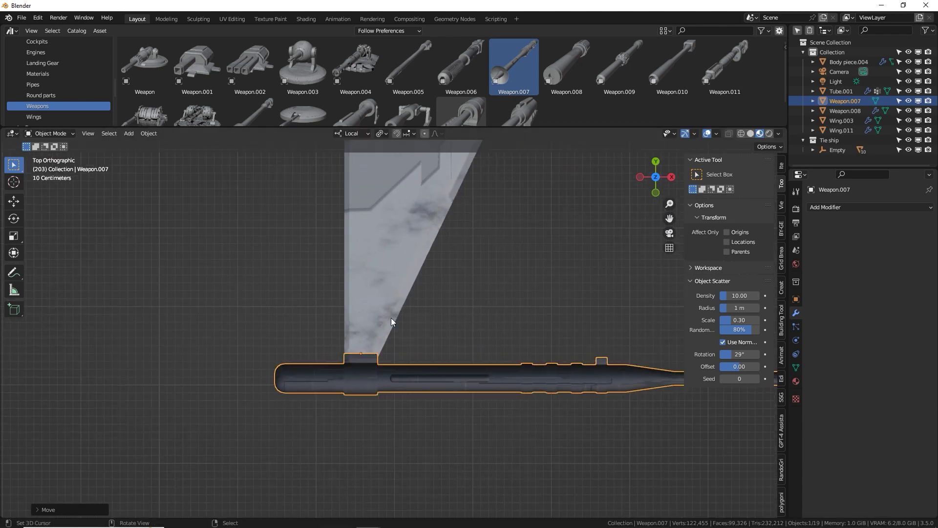
pyautogui.press('KP_3')
pyautogui.press('z')
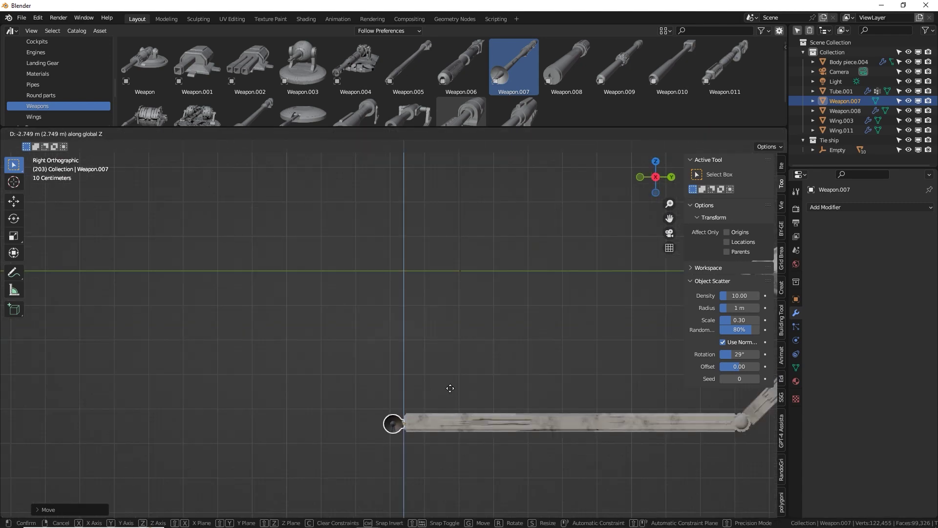
pyautogui.click(450, 375)
pyautogui.moveTo(445, 402); pyautogui.dragTo(756, 260, button='middle')
# - Give the gun Bright metal, check its modifiers on both wings, and enlarge the asset browser
pyautogui.click(796, 381)
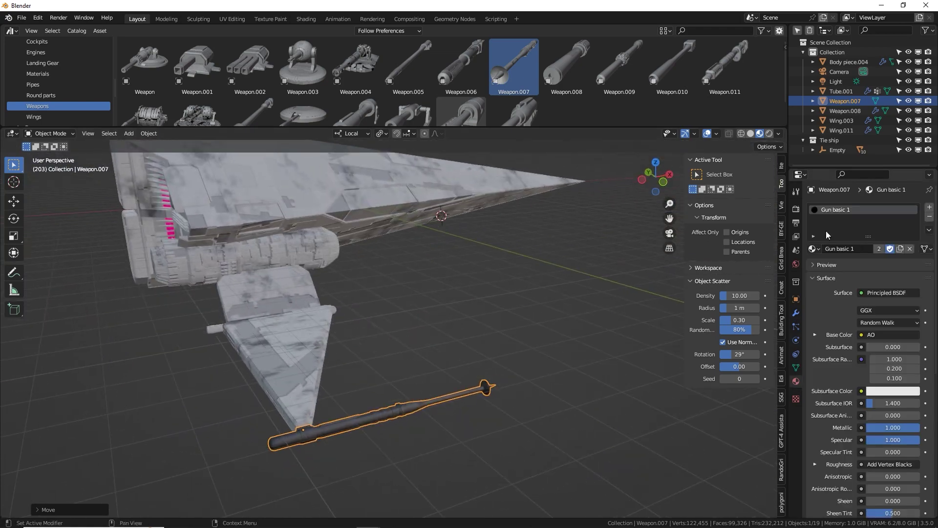
pyautogui.click(815, 249)
pyautogui.click(777, 264)
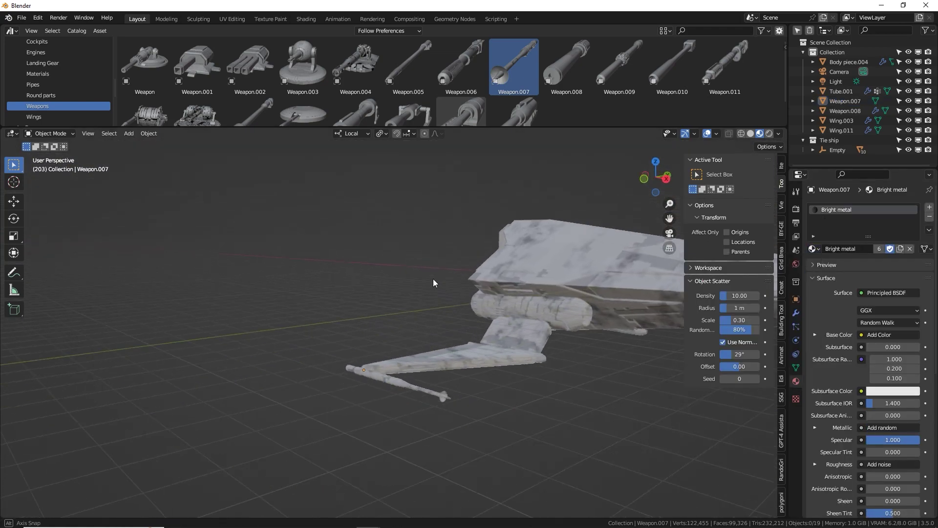
pyautogui.moveTo(433, 278); pyautogui.dragTo(171, 356, button='middle')
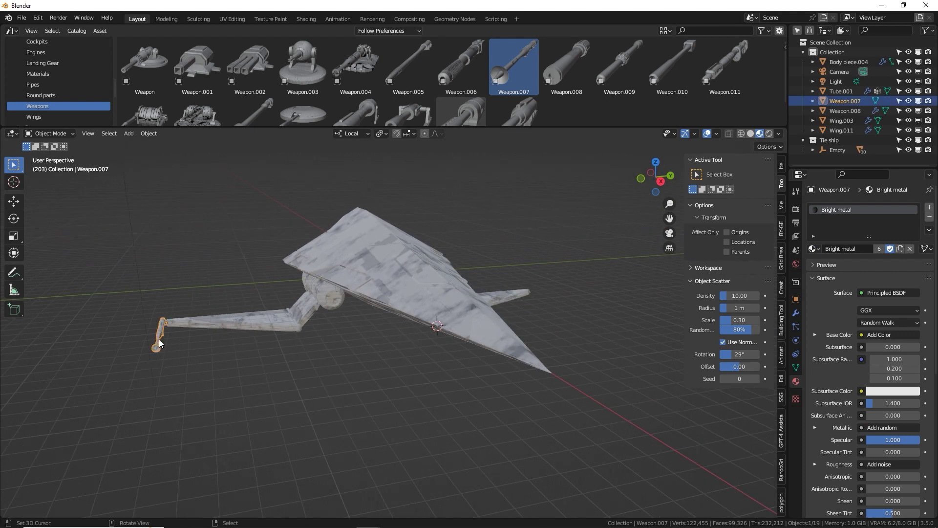
pyautogui.click(797, 313)
pyautogui.moveTo(587, 308); pyautogui.dragTo(400, 305, button='middle')
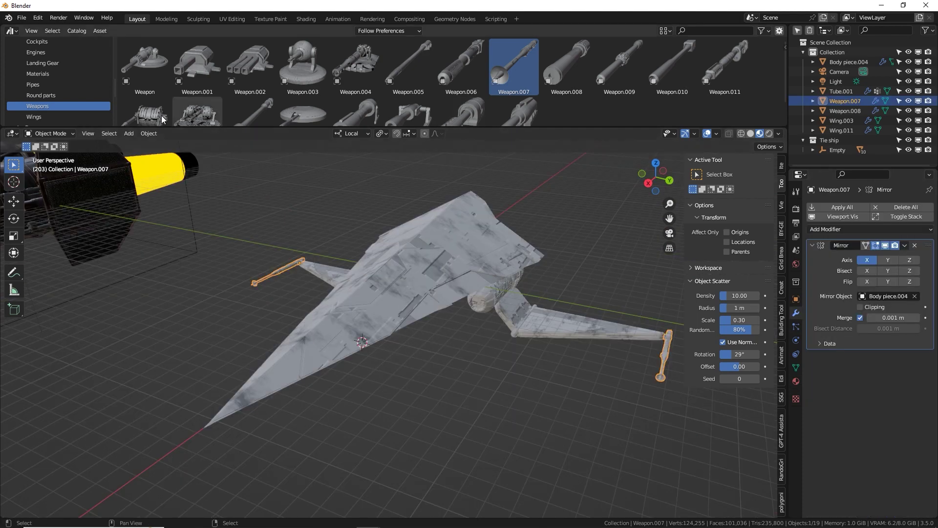
pyautogui.moveTo(171, 128); pyautogui.dragTo(171, 233)
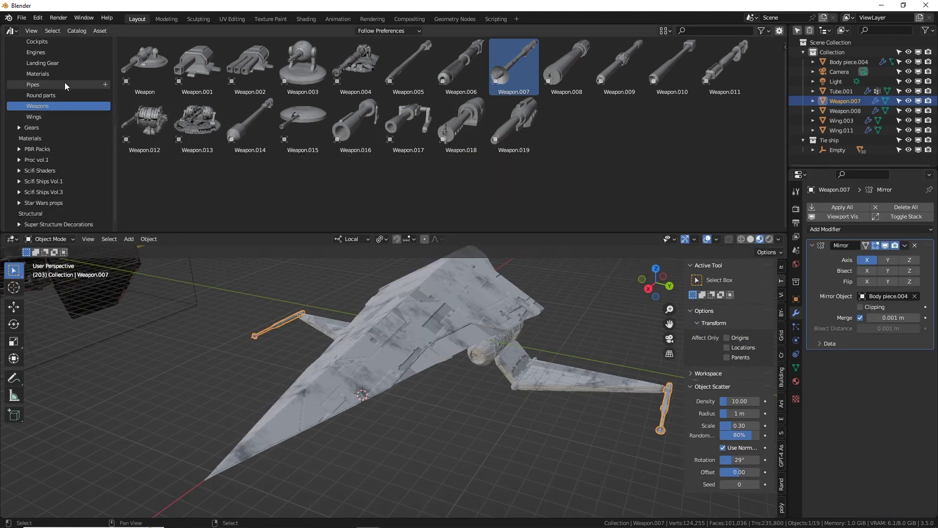
# - Place the Cockpit.014 canopy from the cockpit assets at the origin, turned 90° about Z
pyautogui.click(62, 44)
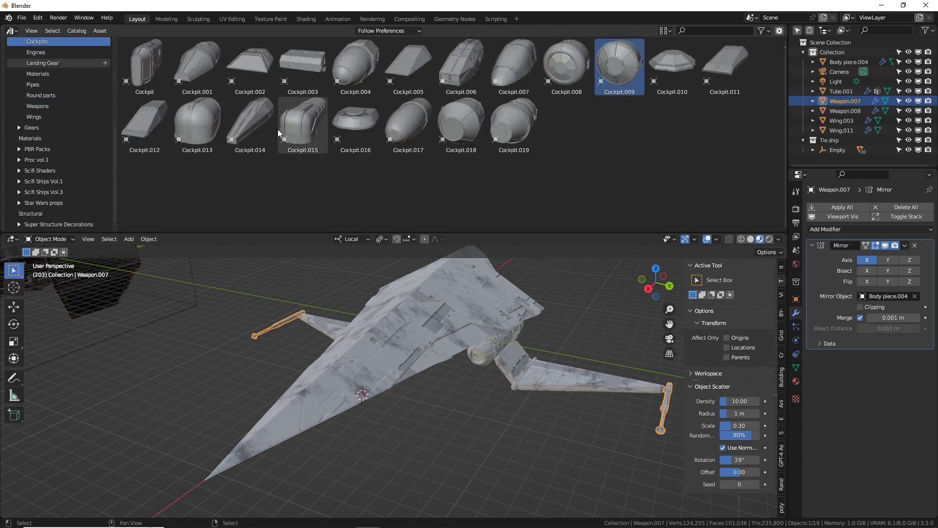
pyautogui.moveTo(268, 147); pyautogui.dragTo(368, 336)
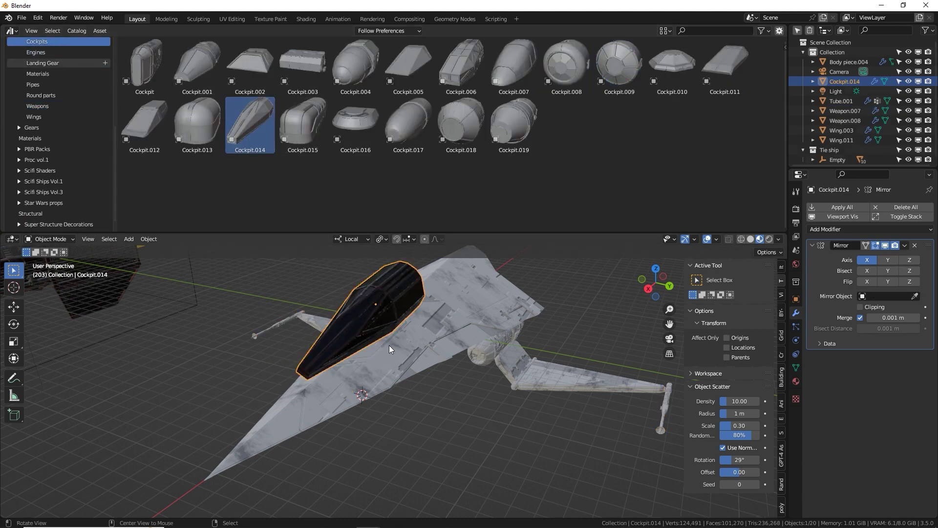
pyautogui.hotkey('alt', 'g')
pyautogui.hotkey('alt', 'r')
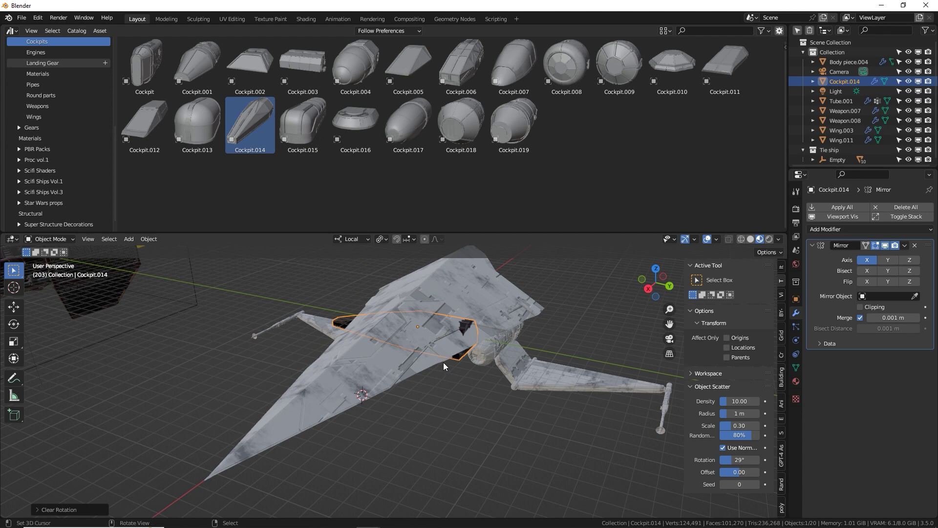
pyautogui.write('rz90')
pyautogui.press('Return')
# - Raise the cockpit along Z, then slide it forward along Y from the top view
pyautogui.press('g')
pyautogui.press('z')
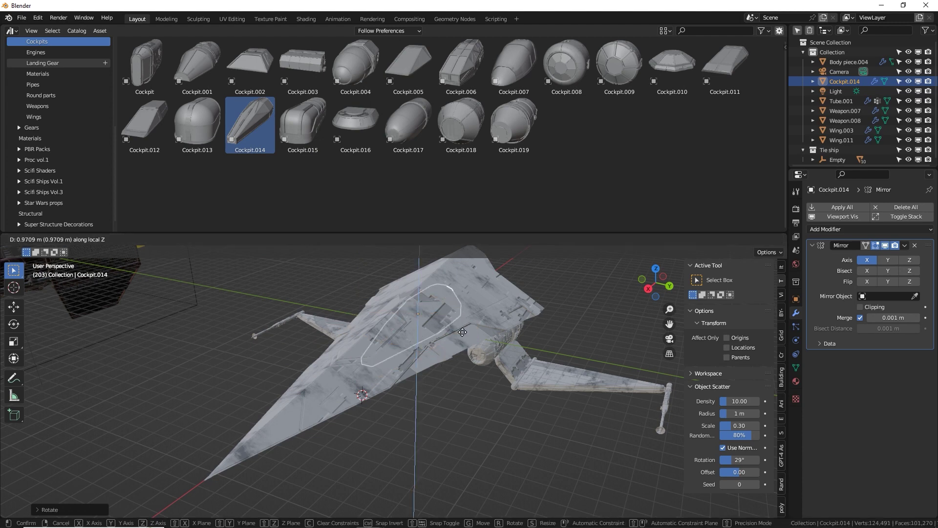
pyautogui.click(460, 281)
pyautogui.moveTo(462, 282); pyautogui.dragTo(449, 297, button='middle')
pyautogui.press('KP_7')
pyautogui.press('g')
pyautogui.press('y')
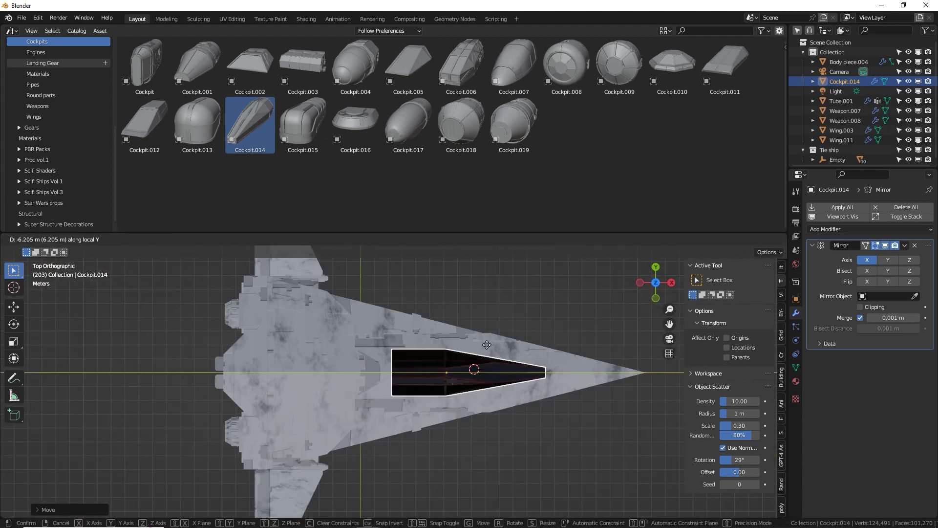
pyautogui.click(507, 350)
# - Give the cockpit's Hull 1 material slot the Bright metal material
pyautogui.moveTo(508, 350); pyautogui.dragTo(539, 281, button='middle')
pyautogui.press('ctrl+KP_1')
pyautogui.scroll(5, 539, 281)
pyautogui.click(796, 381)
pyautogui.click(840, 209)
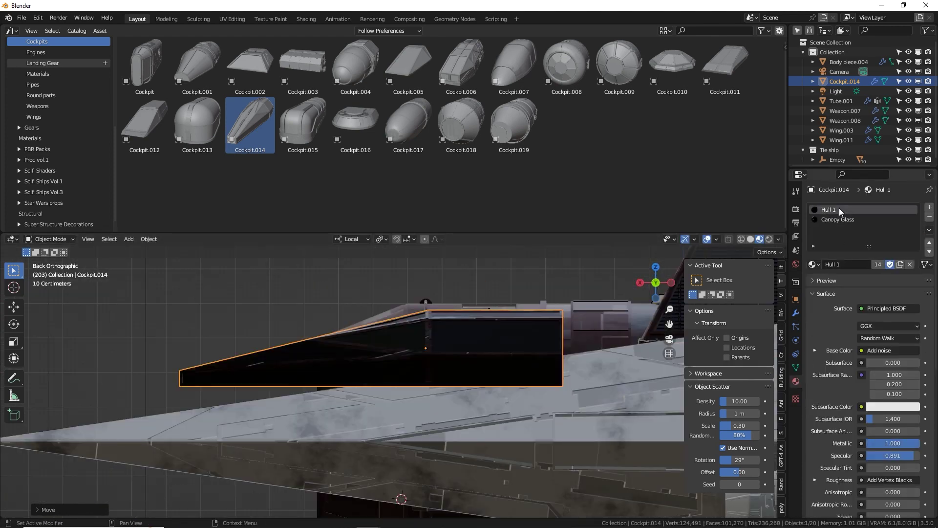
pyautogui.click(814, 264)
pyautogui.click(724, 283)
# - Tilt, reposition and shrink the cockpit to fit the hull
pyautogui.press('r')
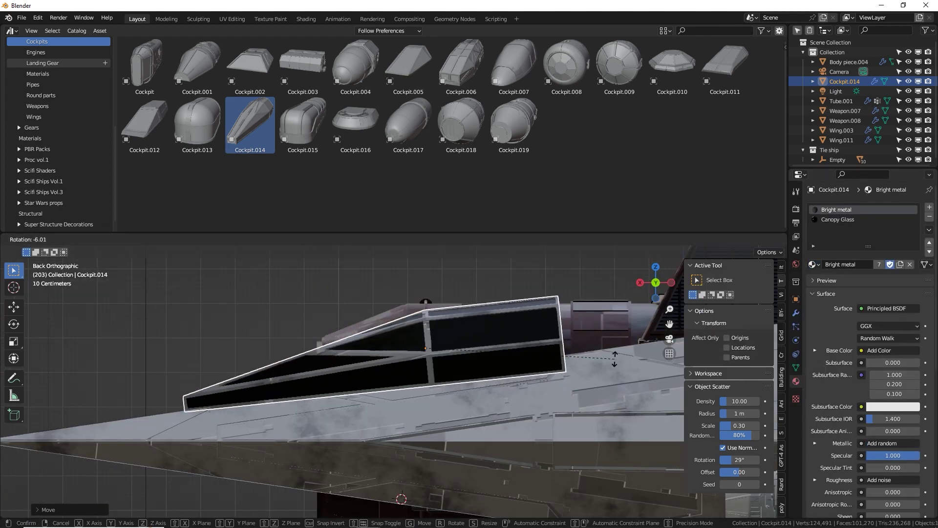
pyautogui.click(614, 359)
pyautogui.press('g')
pyautogui.click(598, 368)
pyautogui.press('s')
pyautogui.click(552, 370)
pyautogui.press('g')
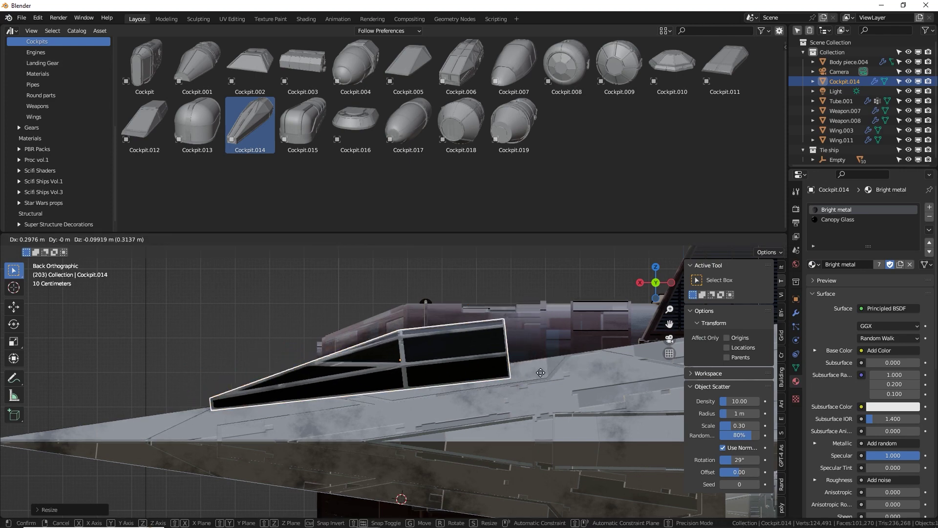
pyautogui.click(517, 374)
pyautogui.moveTo(517, 374); pyautogui.dragTo(568, 372, button='middle')
# - Sink the cockpit vertically down into the hull and view the whole ship
pyautogui.press('g')
pyautogui.press('z')
pyautogui.click(607, 360)
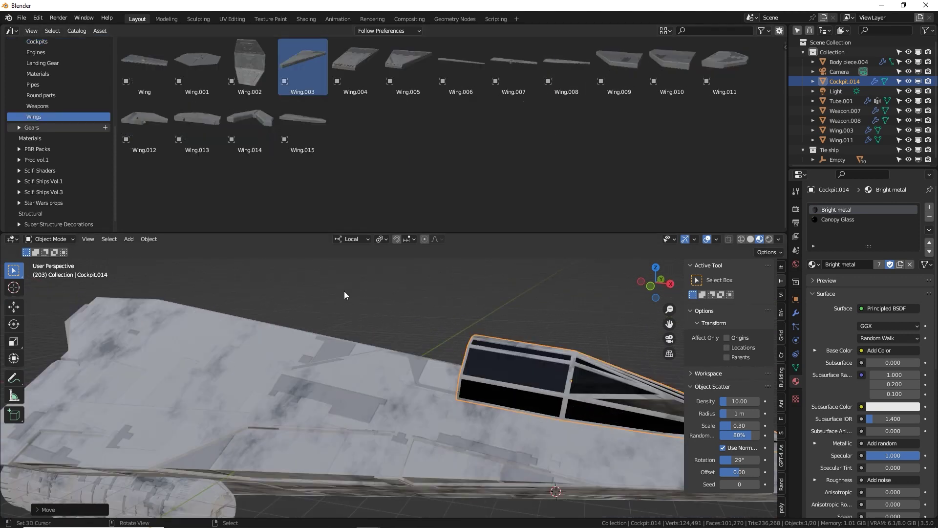
pyautogui.moveTo(344, 292)
pyautogui.mouseDown(button='middle')
pyautogui.moveTo(333, 315)
pyautogui.moveTo(350, 308)
pyautogui.mouseUp(button='middle')
pyautogui.moveTo(627, 57); pyautogui.dragTo(399, 345)
# - Reset the wing piece's rotation and turn it 90° to stand upright as a fin
pyautogui.hotkey('alt', 'r')
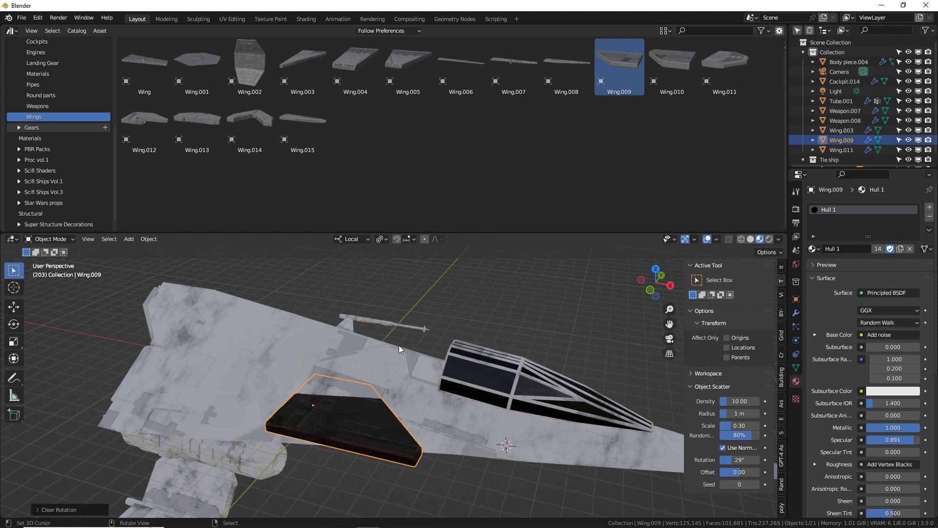
pyautogui.press('r')
pyautogui.press('y')
pyautogui.press('-')
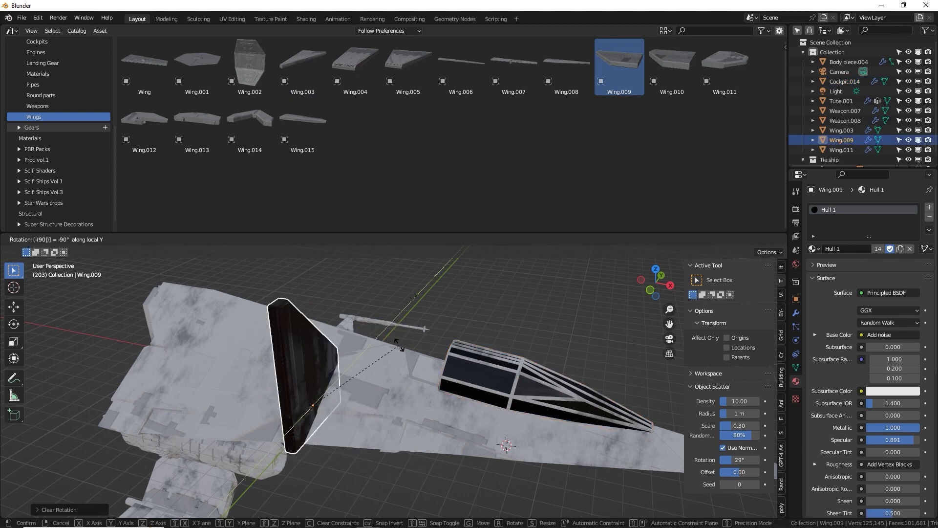
pyautogui.press('Return')
pyautogui.write('rx90')
pyautogui.press('-')
pyautogui.press('z')
pyautogui.press('Return')
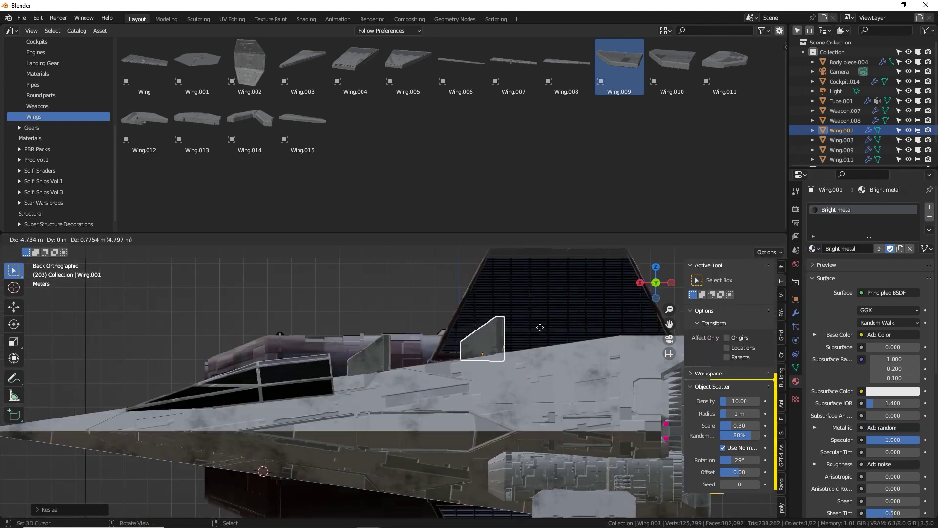
# - Duplicate the fin and place the copy higher on the hull along Z
pyautogui.hotkey('shift', 'd')
pyautogui.press('z')
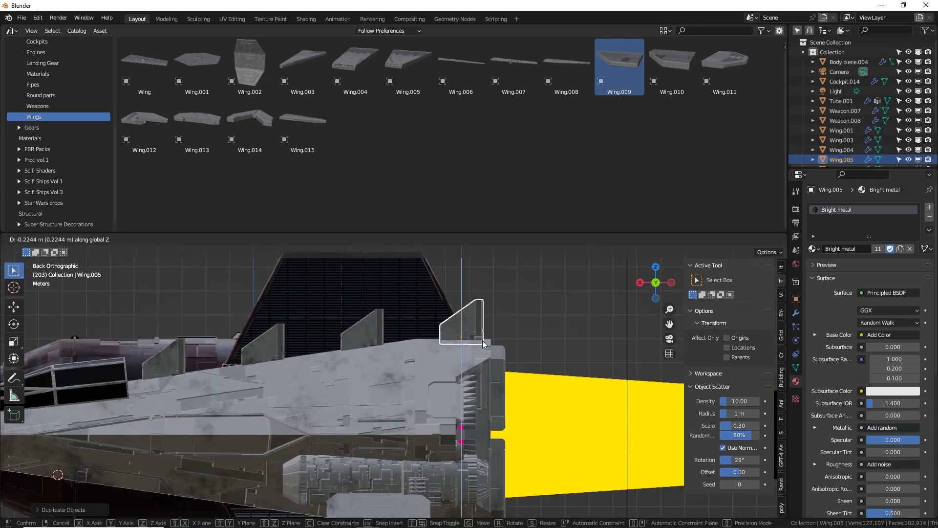
pyautogui.click(482, 340)
pyautogui.hotkey('alt', 'a')
# - Show the Weapons asset catalog in the Asset Browser
pyautogui.moveTo(342, 371); pyautogui.dragTo(501, 374, button='middle')
pyautogui.scroll(-2, 486, 395)
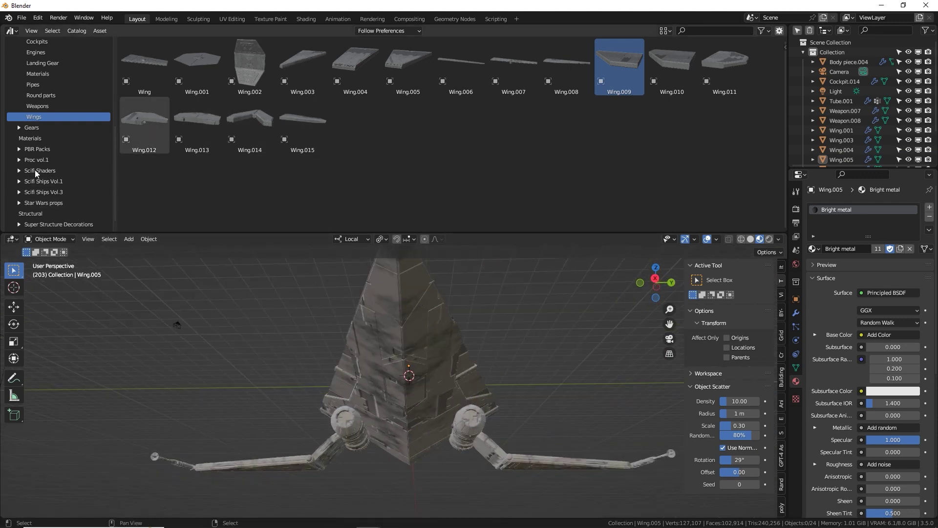
pyautogui.click(46, 106)
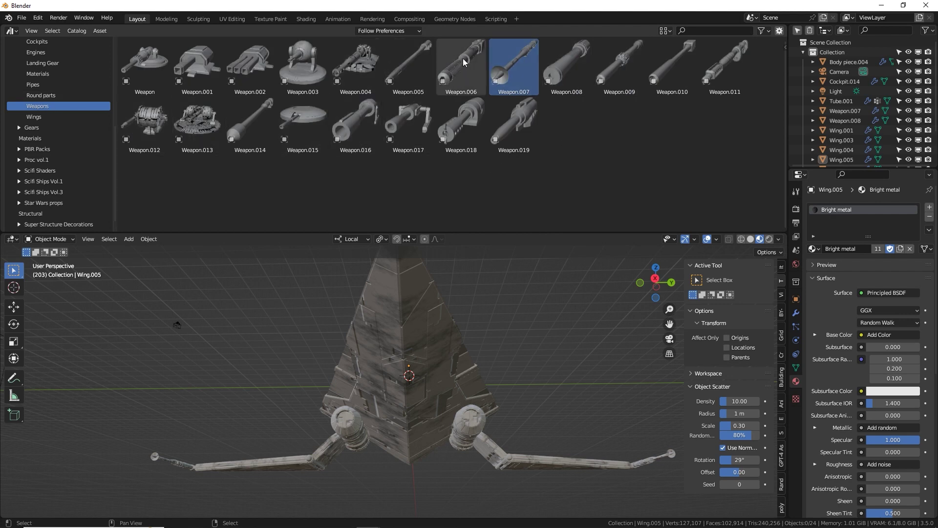
# - Drop the Weapon.006 cannon onto the ship and move it into place on the hull
pyautogui.moveTo(463, 58); pyautogui.dragTo(476, 352)
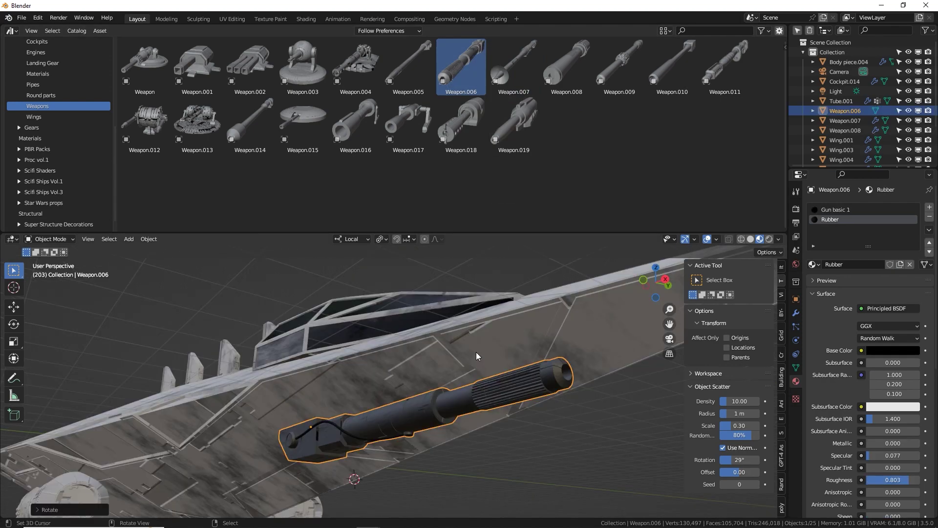
pyautogui.moveTo(477, 351); pyautogui.dragTo(441, 280, button='middle')
pyautogui.press('g')
pyautogui.click(341, 355)
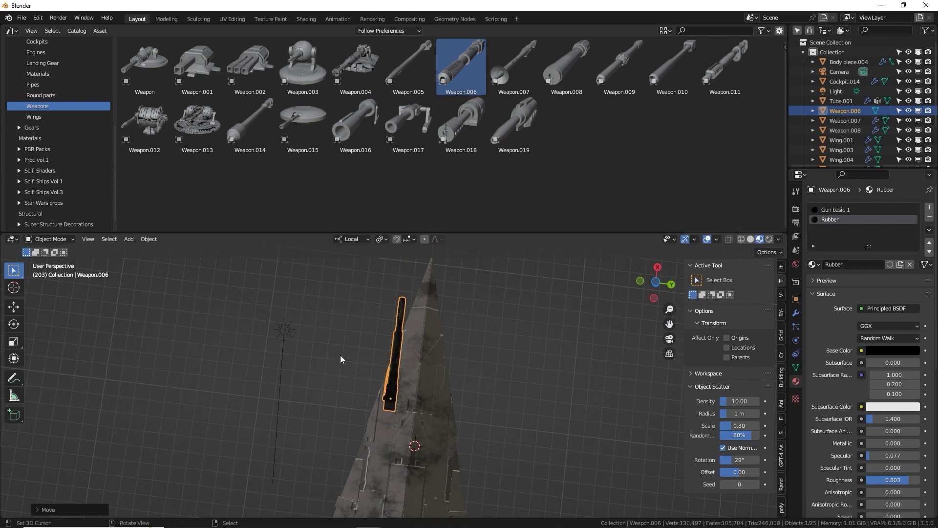
pyautogui.moveTo(340, 360); pyautogui.dragTo(489, 371, button='middle')
# - Add a Mirror modifier so a matching cannon appears on the other side
pyautogui.click(796, 313)
pyautogui.click(831, 203)
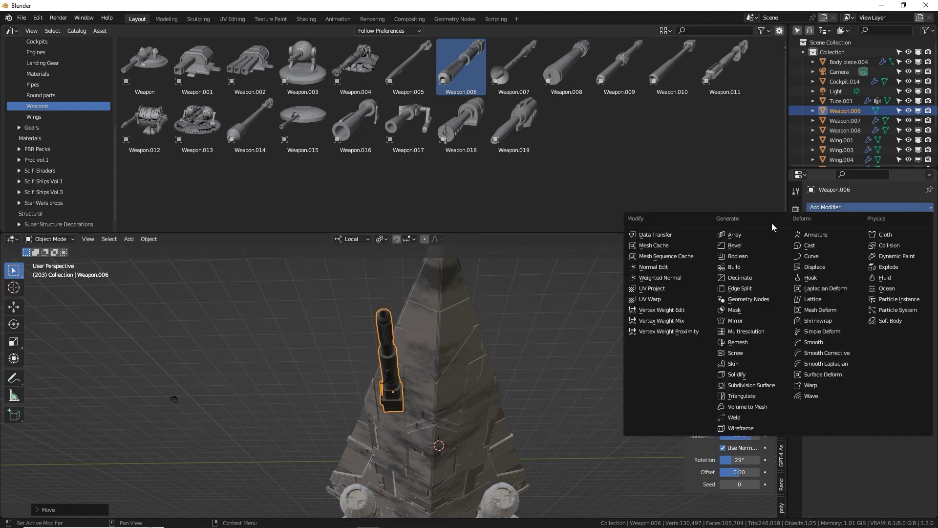
pyautogui.click(738, 321)
pyautogui.moveTo(724, 342); pyautogui.dragTo(679, 362, button='middle')
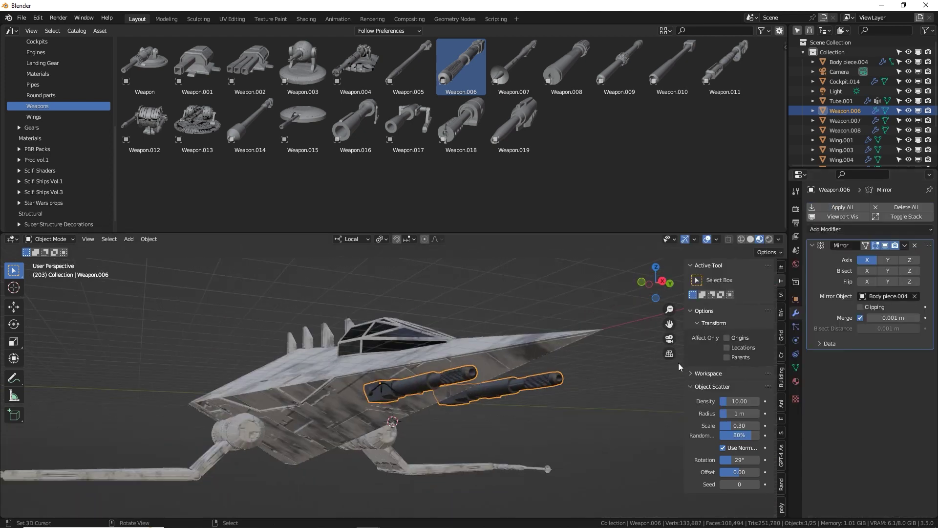
# - Select the cannon's Gun basic 1 material slot
pyautogui.click(796, 380)
pyautogui.click(818, 210)
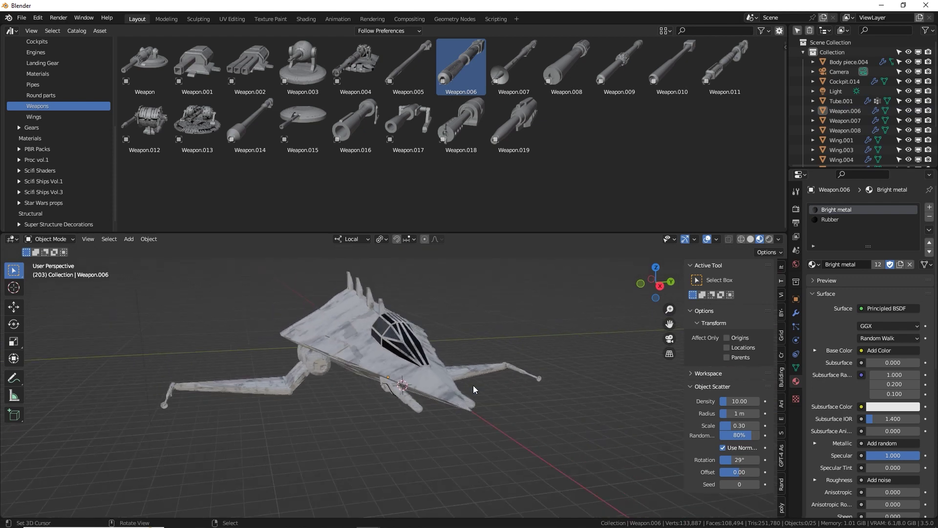
pyautogui.moveTo(474, 385); pyautogui.dragTo(322, 342, button='middle')
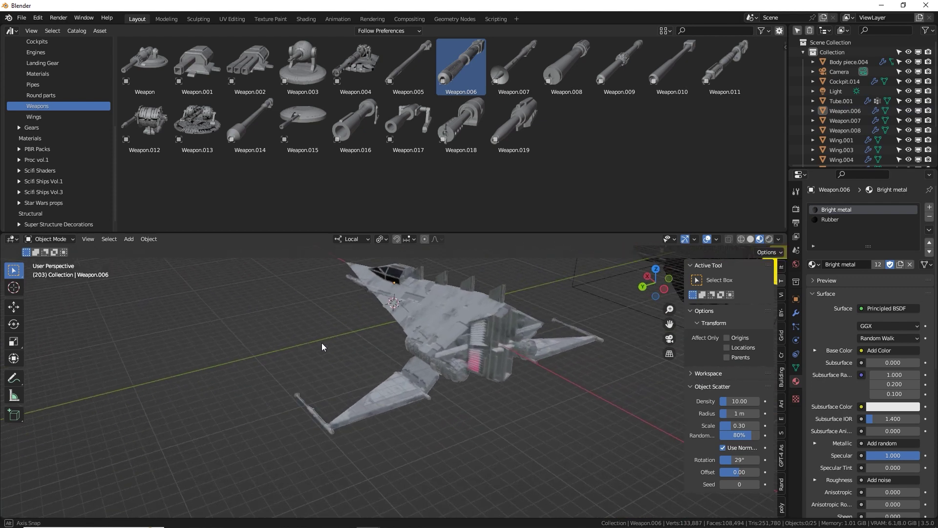
pyautogui.scroll(4, 447, 365)
# - Snap the 3D cursor onto the end face of engine tube Tube.001
pyautogui.rightClick(355, 365)
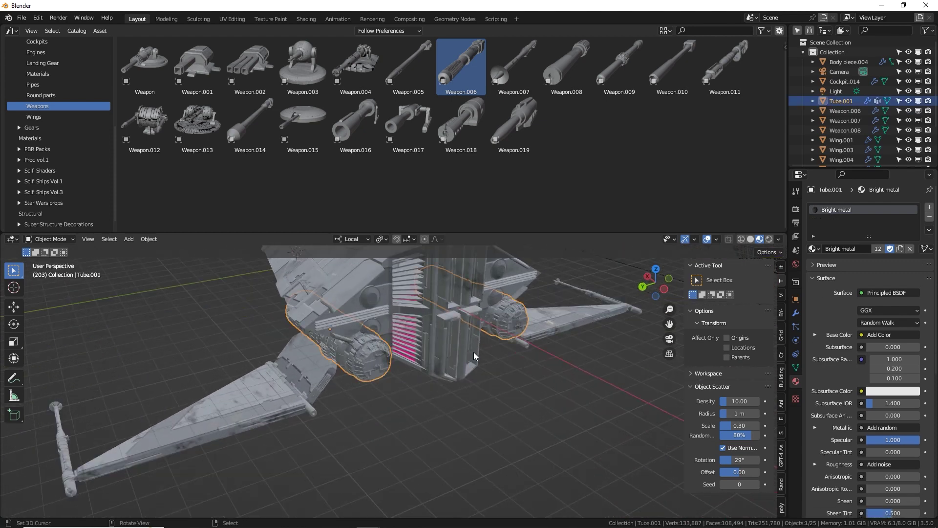
pyautogui.press('Tab')
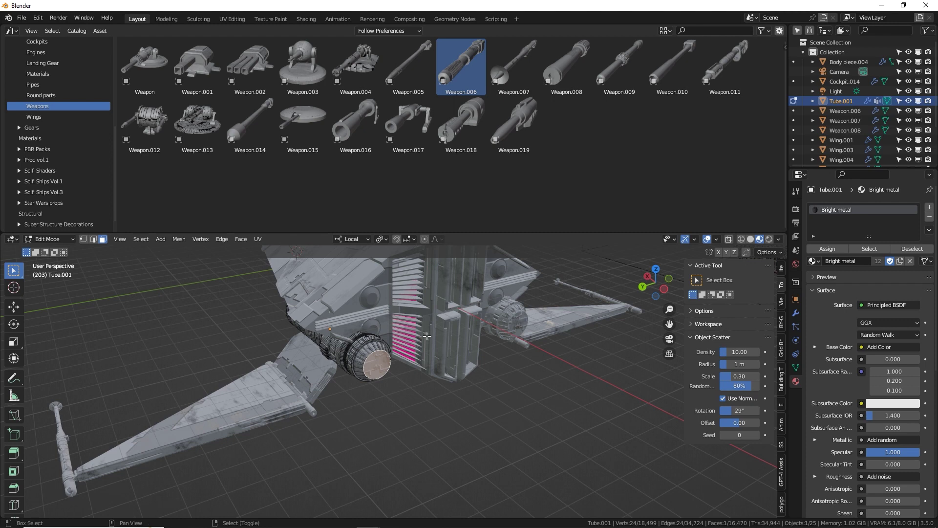
pyautogui.hotkey('shift', 's')
pyautogui.click(426, 341)
pyautogui.hotkey('shift', 'a')
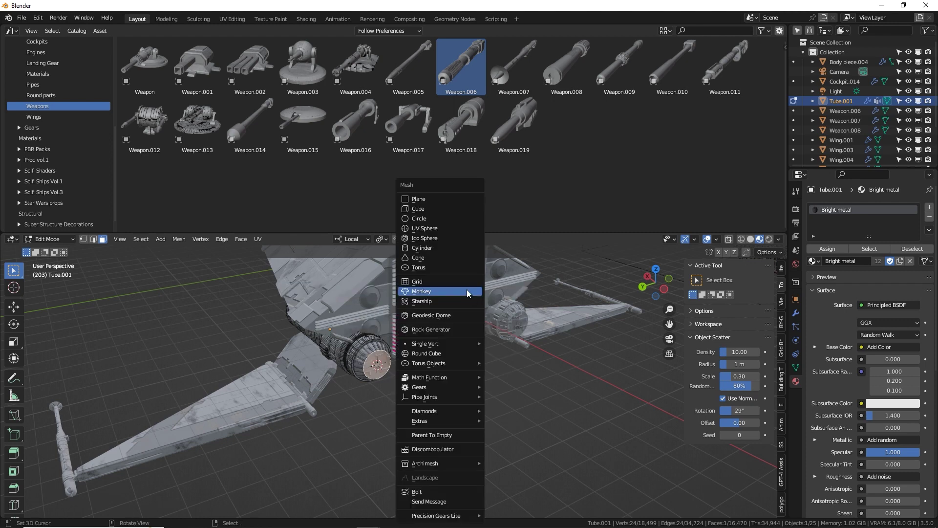
pyautogui.click(442, 249)
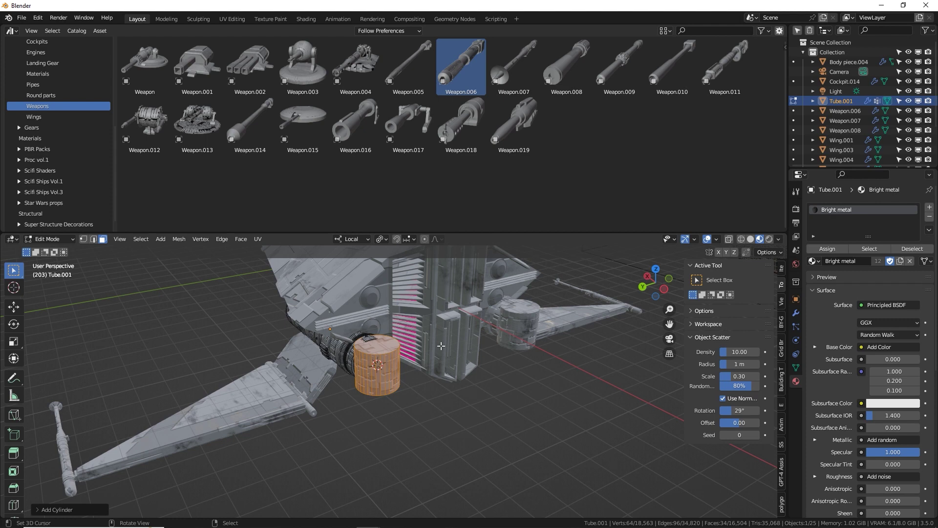
pyautogui.hotkey('ctrl', 'z')
pyautogui.hotkey('ctrl', 'z')
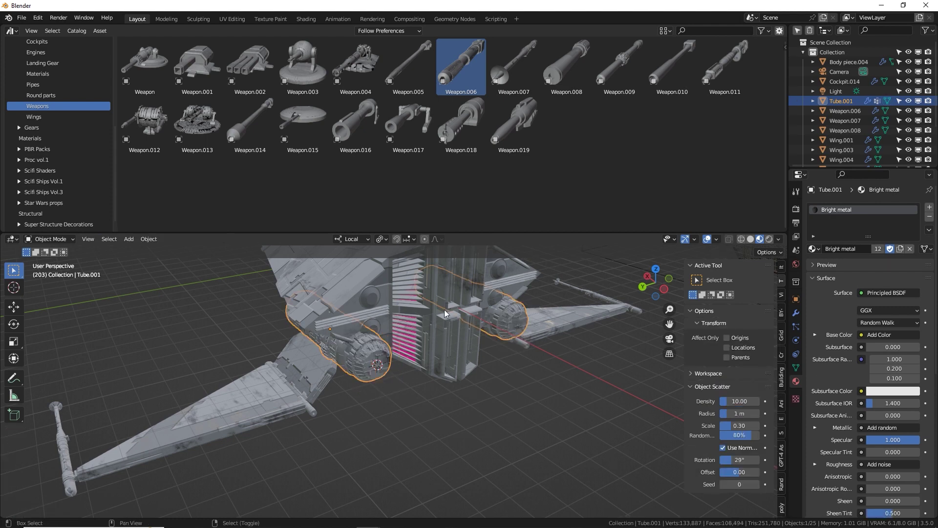
# - Add a Cylinder object at the engine's end and rotate it about X
pyautogui.hotkey('shift', 'a')
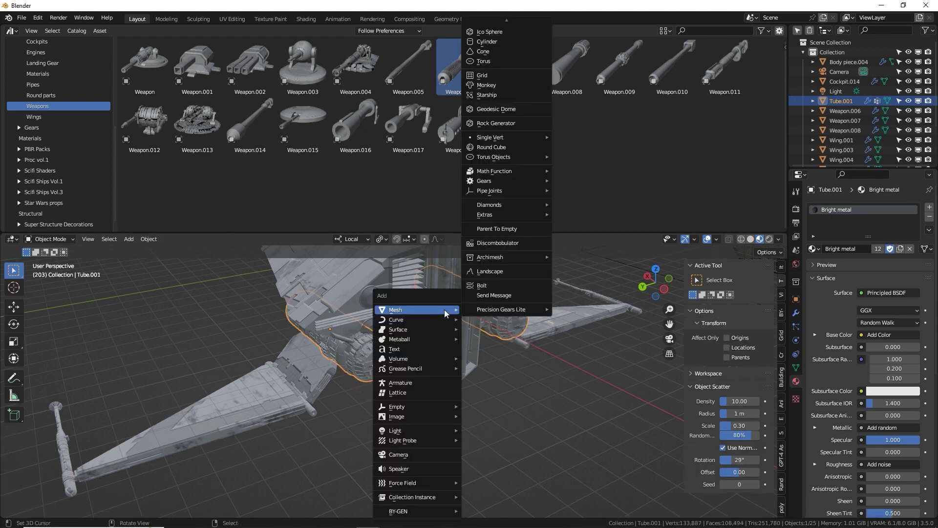
pyautogui.click(515, 39)
pyautogui.press('r')
pyautogui.press('x')
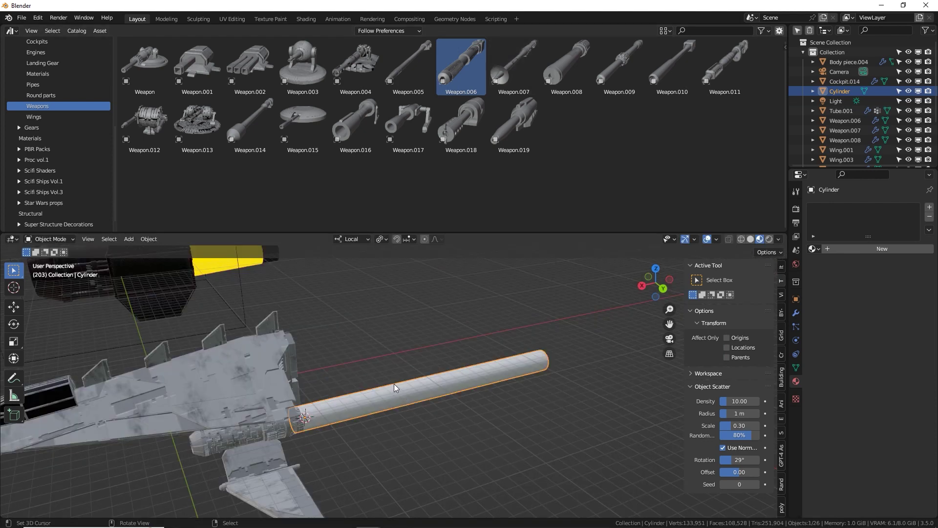
pyautogui.moveTo(394, 383); pyautogui.dragTo(365, 365, button='middle')
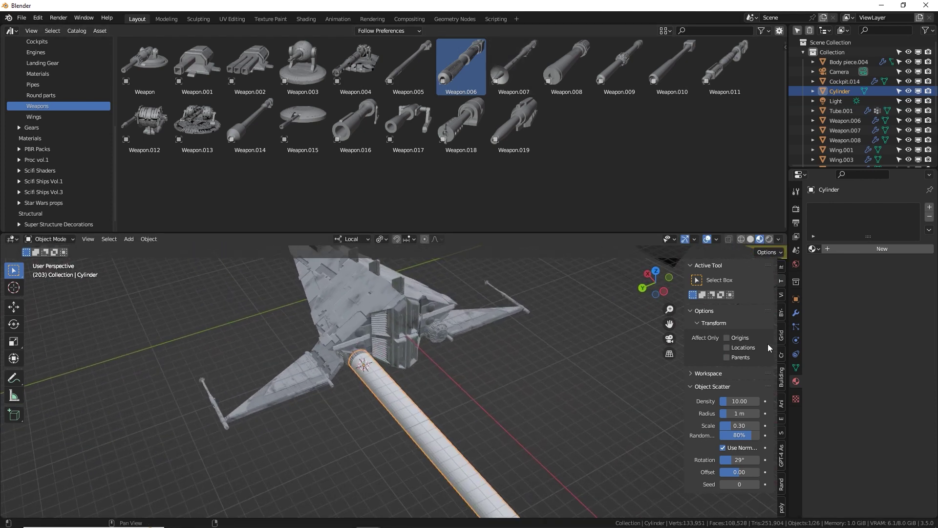
# - Give the cylinder a Mirror modifier mirrored across Body piece.004
pyautogui.click(796, 314)
pyautogui.click(815, 207)
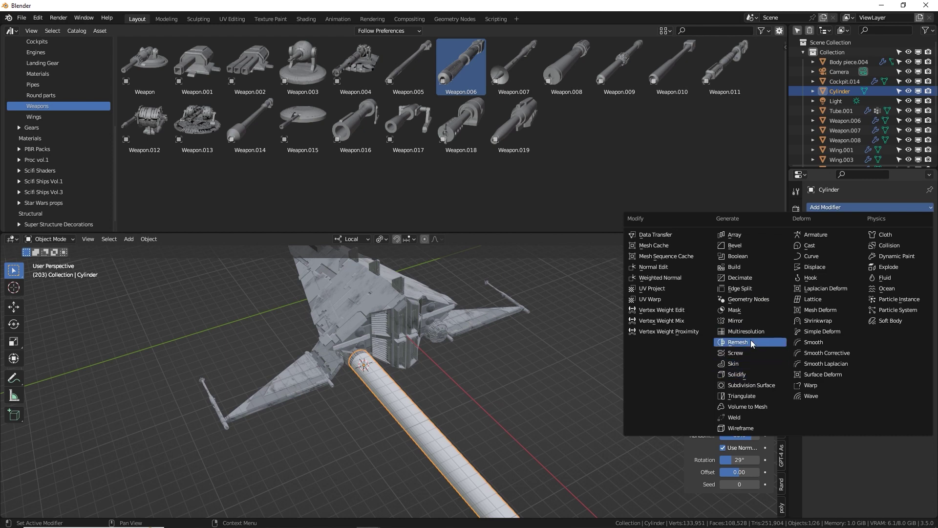
pyautogui.click(745, 312)
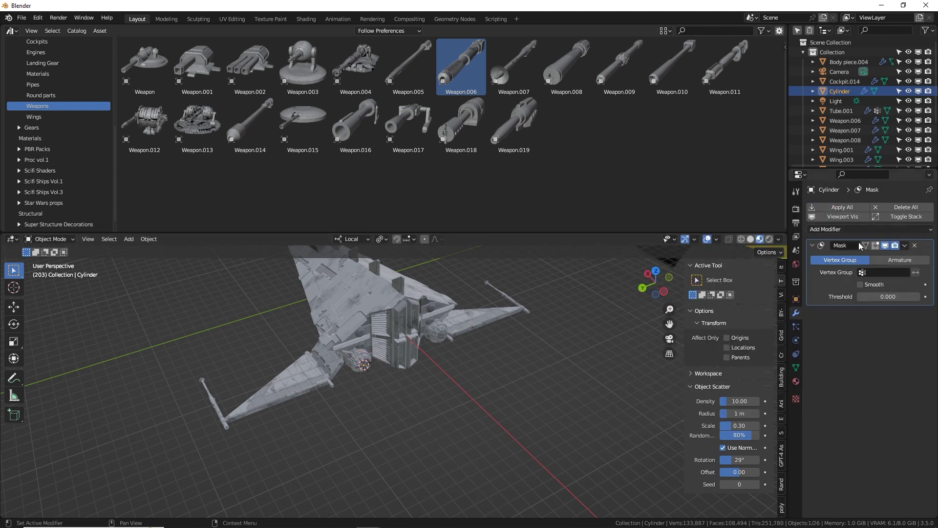
pyautogui.click(916, 246)
pyautogui.click(905, 209)
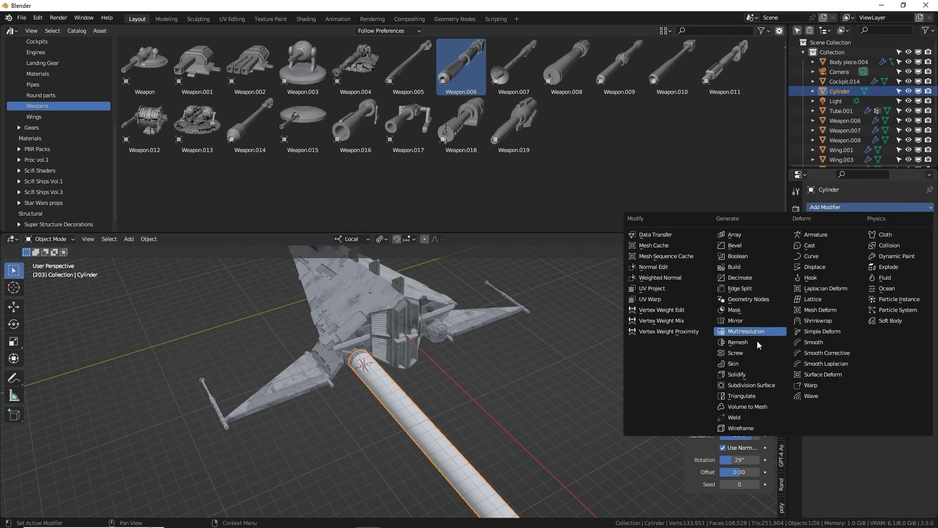
pyautogui.click(742, 323)
pyautogui.click(916, 295)
pyautogui.click(399, 305)
pyautogui.moveTo(413, 318); pyautogui.dragTo(505, 334, button='middle')
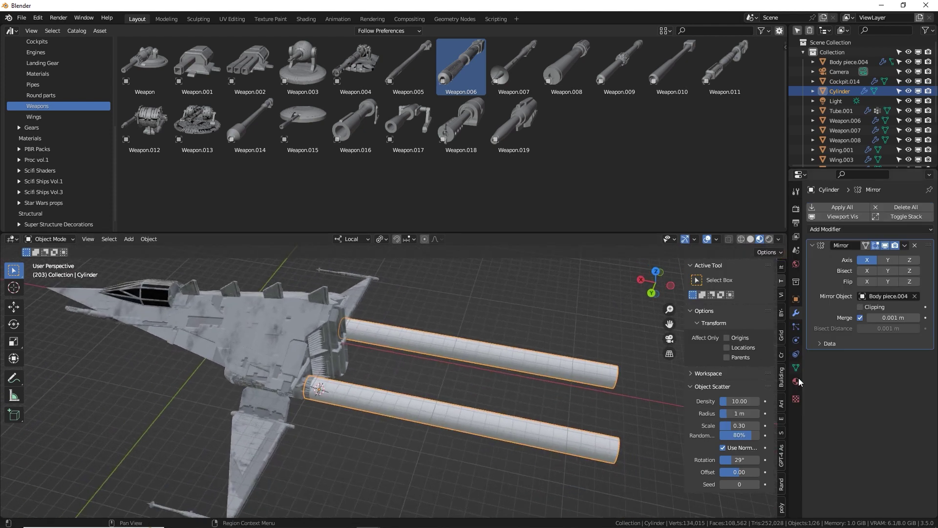
# - Assign the Lazy thrust material to the two beams
pyautogui.click(796, 382)
pyautogui.click(813, 249)
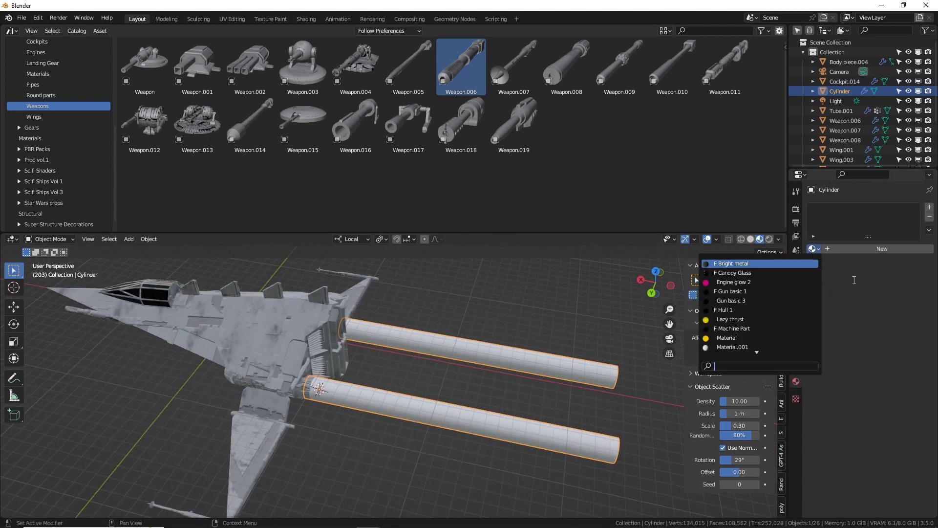
pyautogui.click(813, 249)
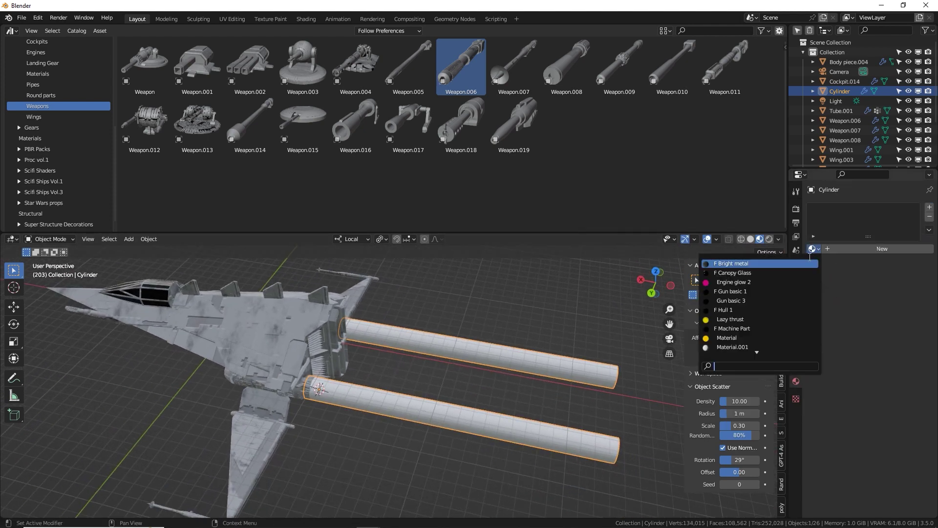
pyautogui.click(743, 319)
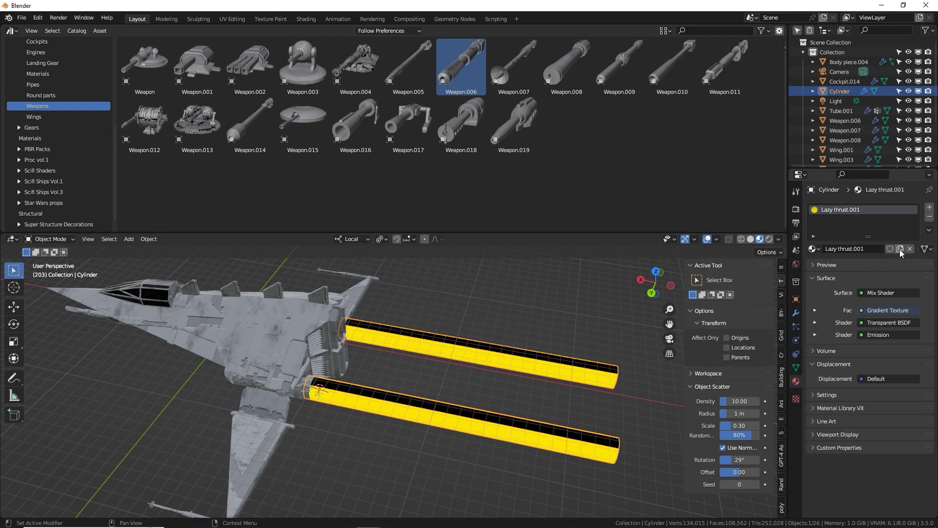
# - In the beam material's shader nodes, change the emission colour from orange to blue
pyautogui.click(10, 30)
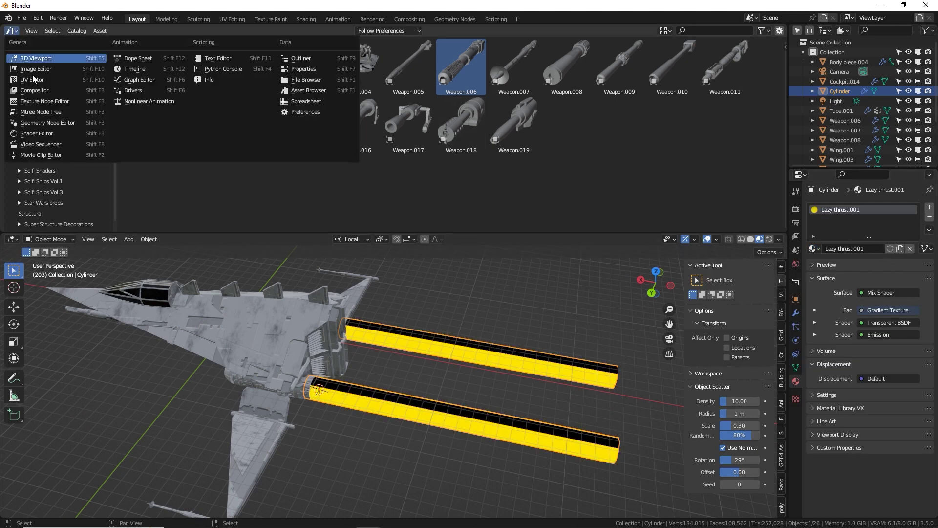
pyautogui.click(45, 132)
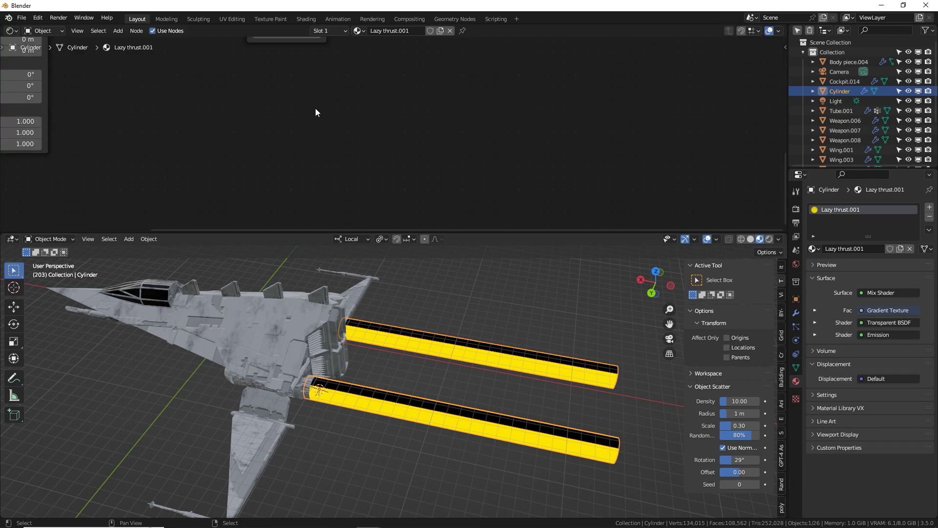
pyautogui.moveTo(326, 138); pyautogui.dragTo(490, 256, button='middle')
pyautogui.click(471, 143)
pyautogui.moveTo(519, 182); pyautogui.dragTo(515, 156)
pyautogui.moveTo(371, 274); pyautogui.dragTo(431, 392, button='middle')
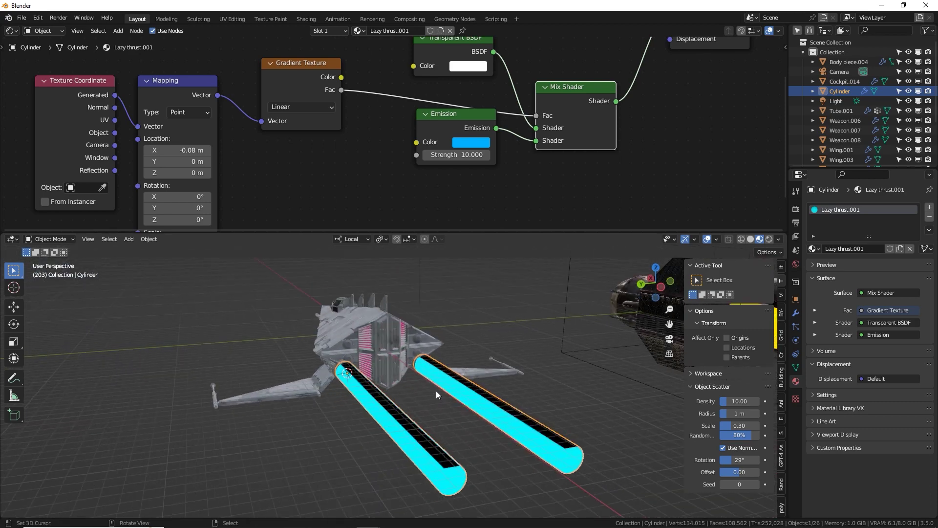
# - Apply the cylinders' rotation and switch the viewport to Rendered shading
pyautogui.hotkey('ctrl', 'a')
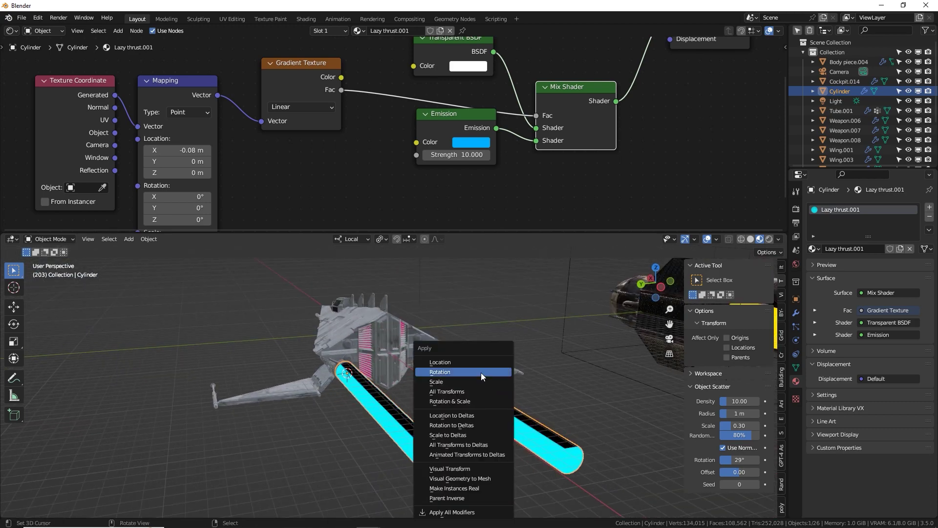
pyautogui.click(481, 372)
pyautogui.moveTo(481, 373); pyautogui.dragTo(644, 350, button='middle')
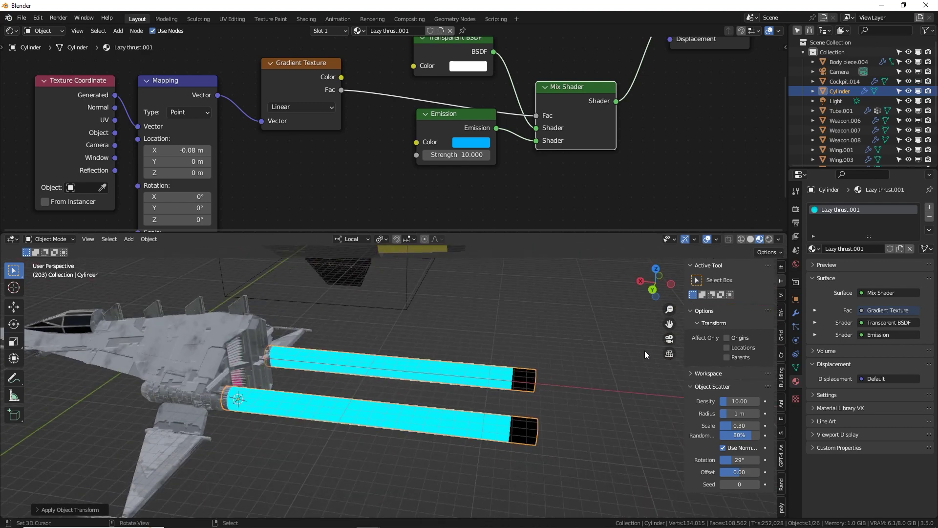
pyautogui.click(769, 239)
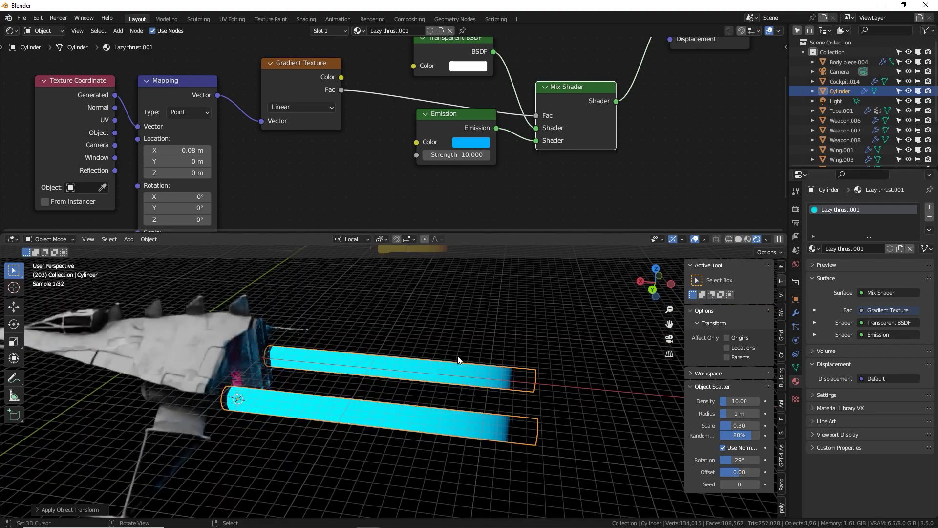
pyautogui.moveTo(459, 360); pyautogui.dragTo(491, 373, button='middle')
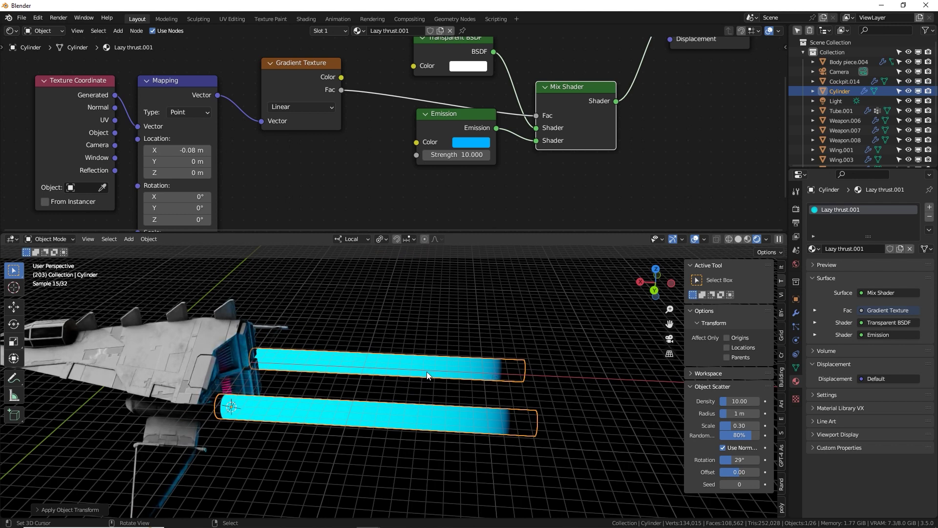
# - Adjust the Mapping node's location X and set its scale X to 0.250
pyautogui.moveTo(381, 140); pyautogui.dragTo(410, 107, button='middle')
pyautogui.moveTo(208, 118)
pyautogui.keyDown('shift'); pyautogui.mouseDown()
pyautogui.moveTo(171, 118)
pyautogui.moveTo(210, 118)
pyautogui.mouseUp(); pyautogui.keyUp('shift')
pyautogui.moveTo(209, 203); pyautogui.dragTo(218, 159, button='middle')
pyautogui.moveTo(217, 167); pyautogui.dragTo(173, 167)
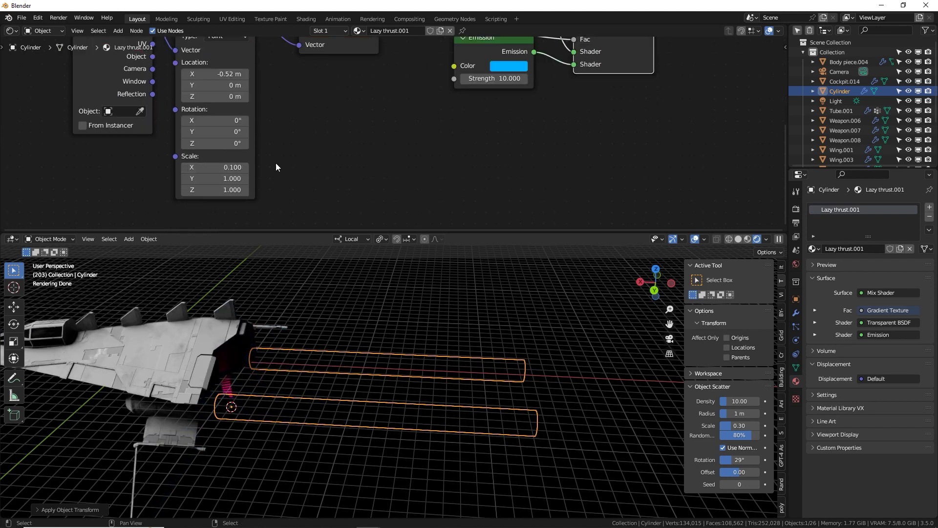
pyautogui.moveTo(210, 74)
pyautogui.keyDown('shift'); pyautogui.mouseDown()
pyautogui.moveTo(254, 74)
pyautogui.moveTo(225, 74)
pyautogui.mouseUp(); pyautogui.keyUp('shift')
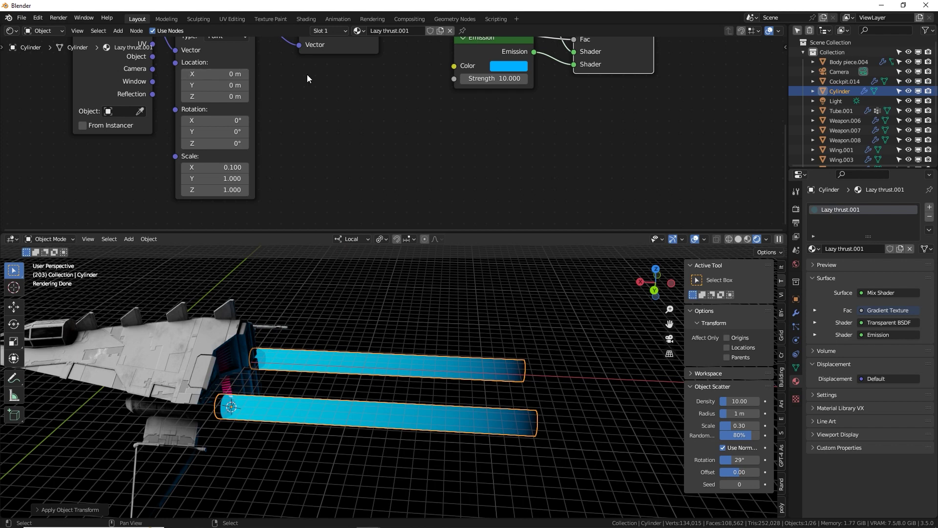
pyautogui.keyDown('shift'); pyautogui.moveTo(220, 75); pyautogui.dragTo(220, 74); pyautogui.keyUp('shift')
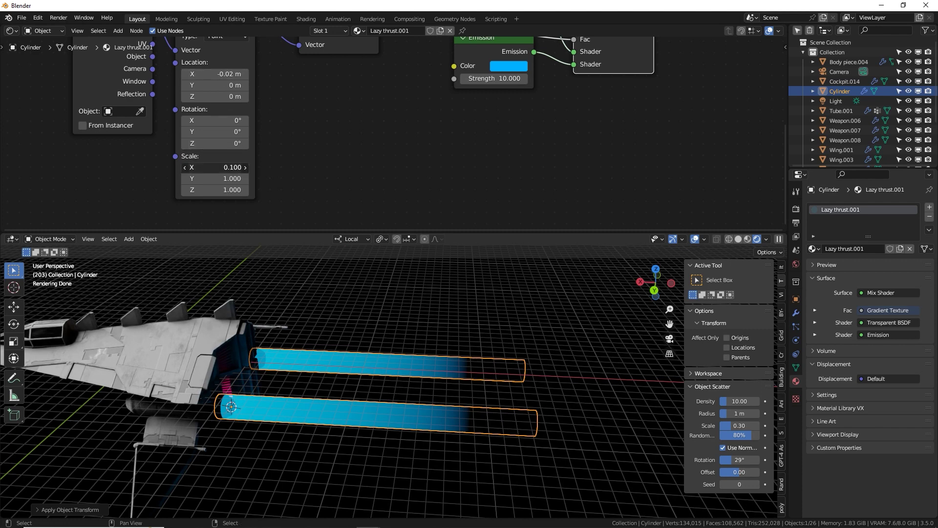
pyautogui.press('Return')
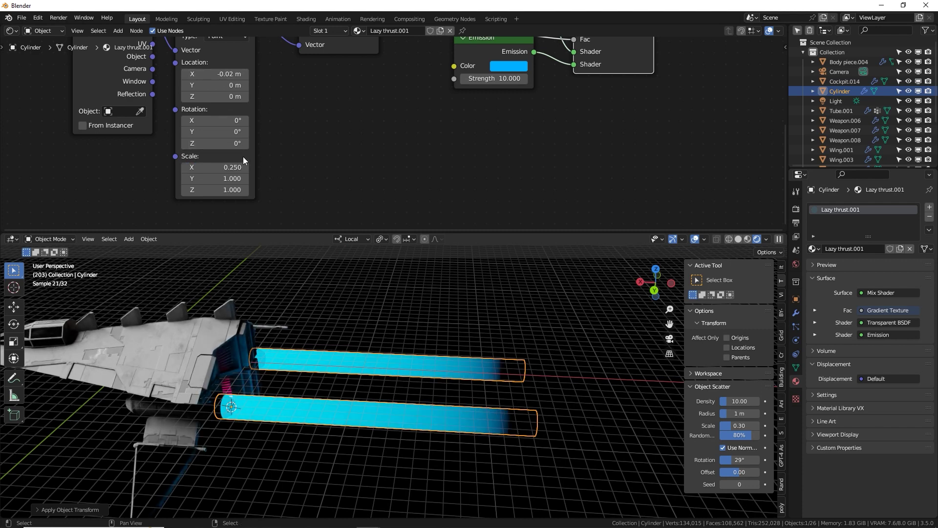
pyautogui.moveTo(235, 75)
pyautogui.keyDown('shift'); pyautogui.mouseDown()
pyautogui.moveTo(227, 76)
pyautogui.moveTo(235, 75)
pyautogui.mouseUp(); pyautogui.keyUp('shift')
# - Set the Gradient Texture to Quadratic and Mapping location X to 0.02 m
pyautogui.moveTo(400, 123); pyautogui.dragTo(403, 177, button='middle')
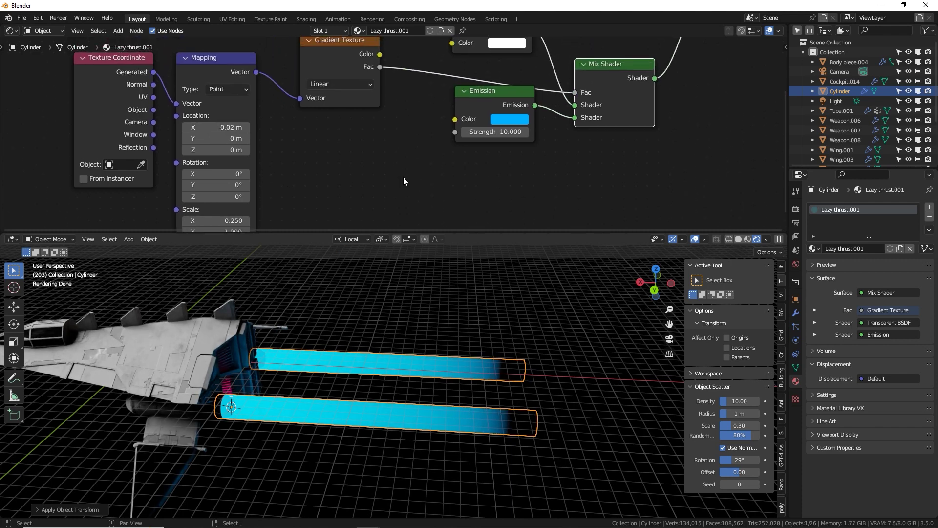
pyautogui.click(348, 85)
pyautogui.click(348, 107)
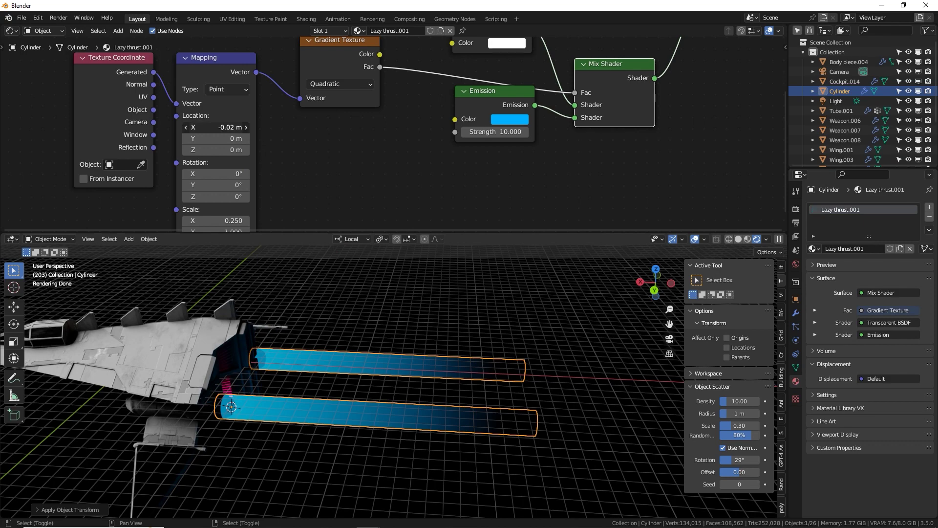
pyautogui.keyDown('shift'); pyautogui.moveTo(215, 127); pyautogui.dragTo(232, 127); pyautogui.keyUp('shift')
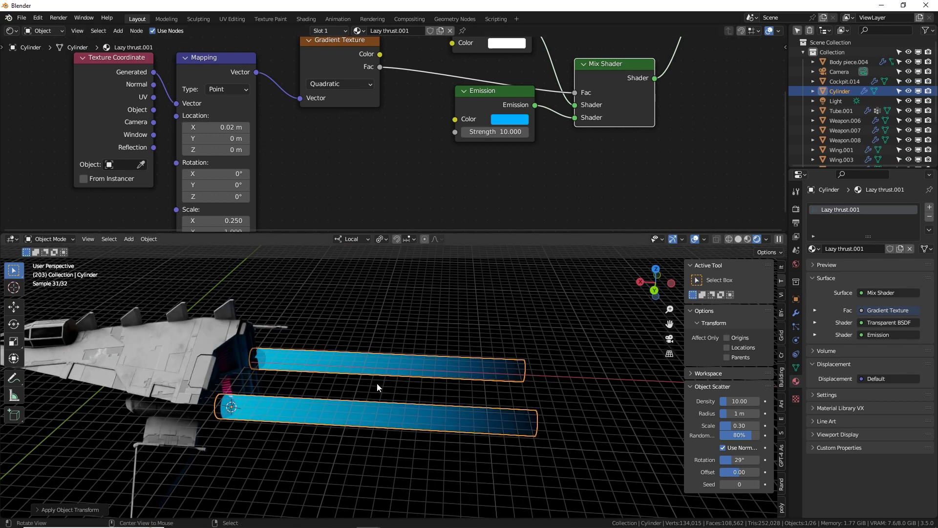
# - Reselect the thrust cylinders and inspect the glowing beams from around the ship
pyautogui.click(377, 383)
pyautogui.moveTo(361, 383); pyautogui.dragTo(384, 382, button='middle')
pyautogui.moveTo(377, 419); pyautogui.dragTo(327, 377, button='middle')
pyautogui.scroll(-3, 372, 413)
pyautogui.click(343, 412)
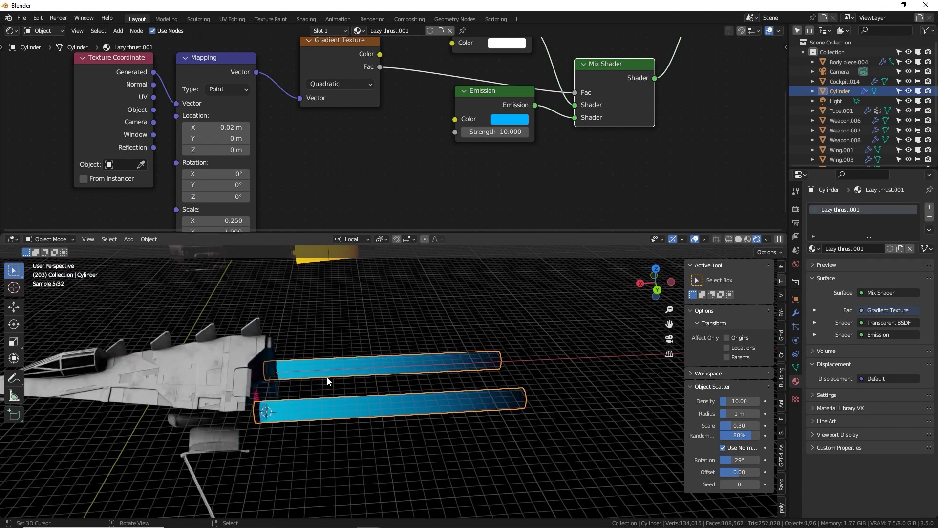
pyautogui.moveTo(503, 281); pyautogui.dragTo(482, 312, button='middle')
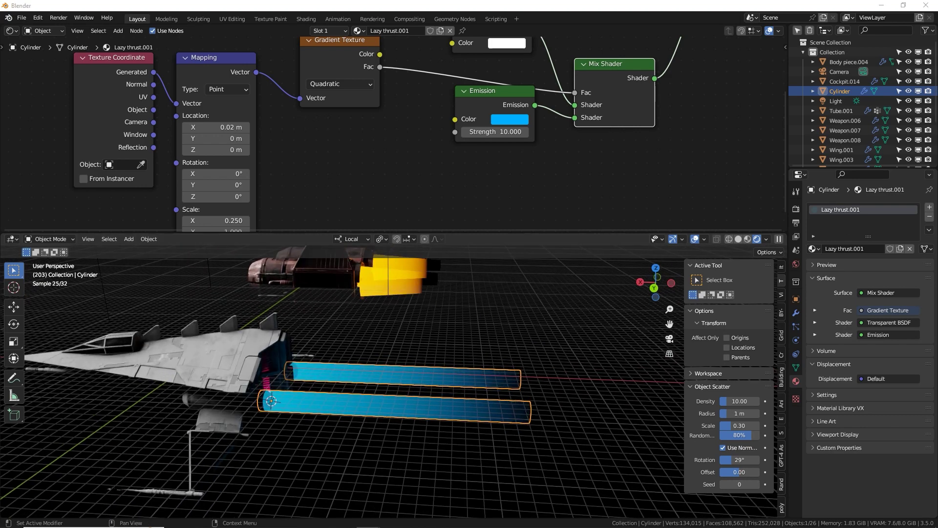
pyautogui.moveTo(415, 370); pyautogui.dragTo(413, 347, button='middle')
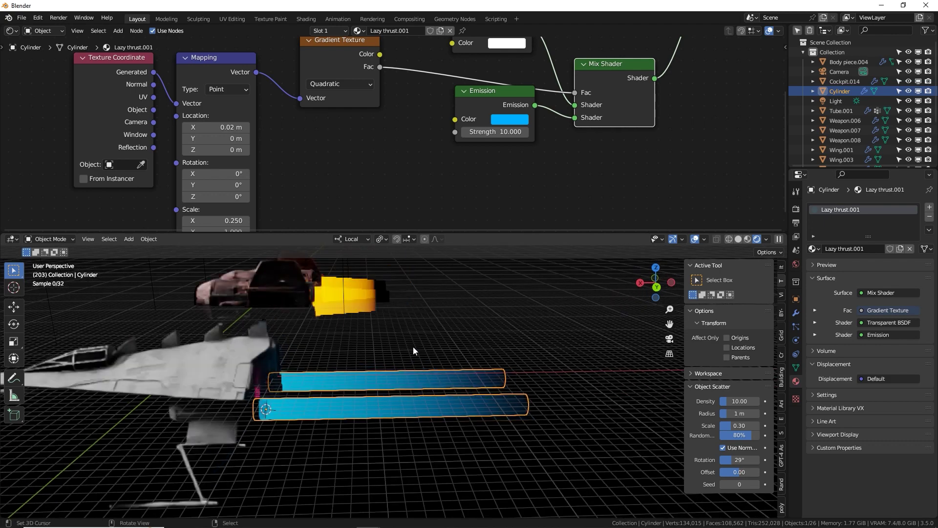
pyautogui.hotkey('shift', 'a')
# - Add a plain-axes empty and raise it along Z above the ship
pyautogui.moveTo(438, 407)
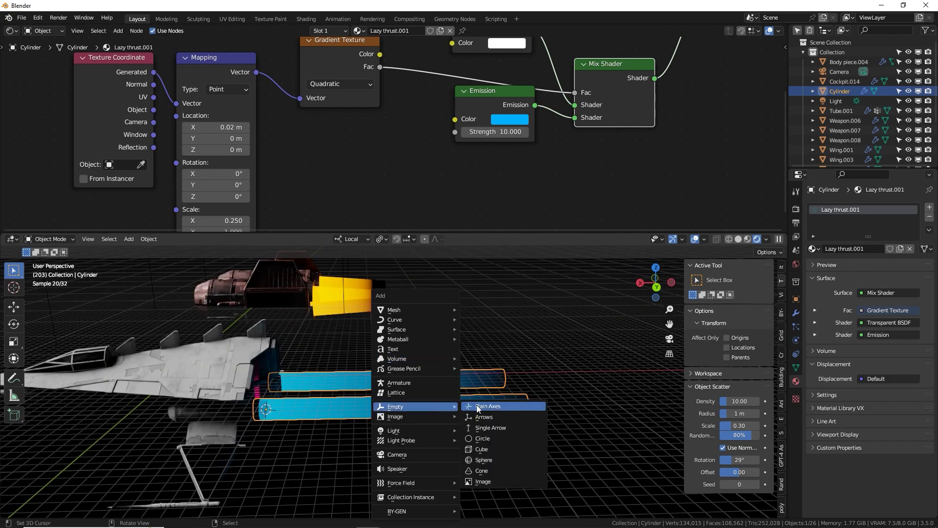
pyautogui.click(480, 404)
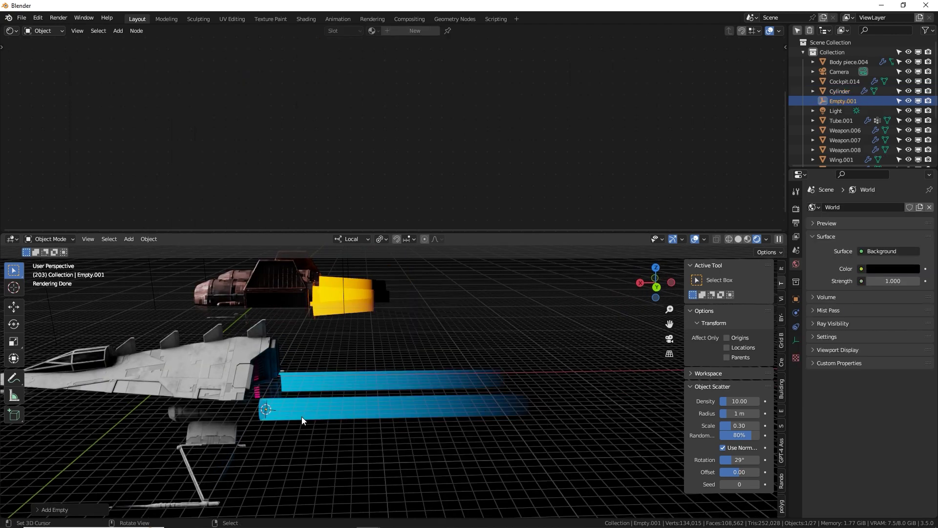
pyautogui.press('g')
pyautogui.press('z')
pyautogui.press('z')
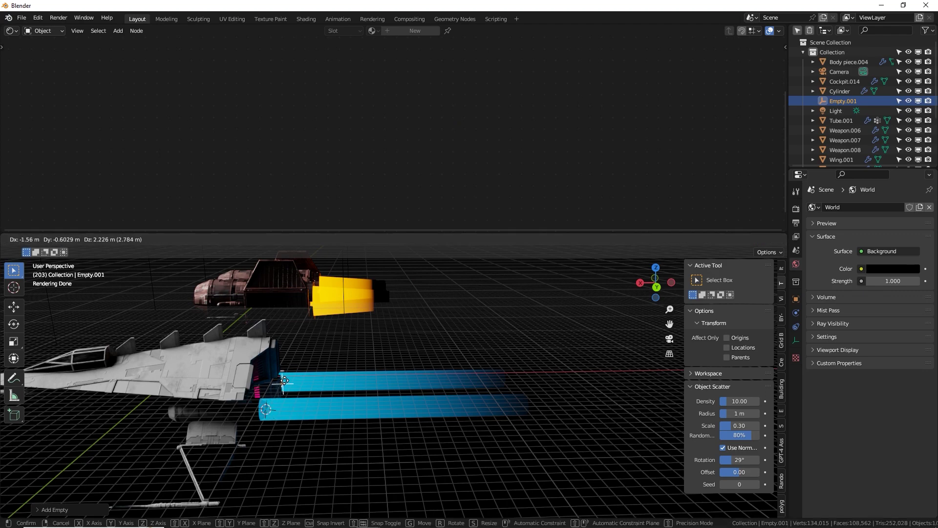
pyautogui.click(282, 330)
pyautogui.moveTo(311, 335); pyautogui.dragTo(298, 335, button='middle')
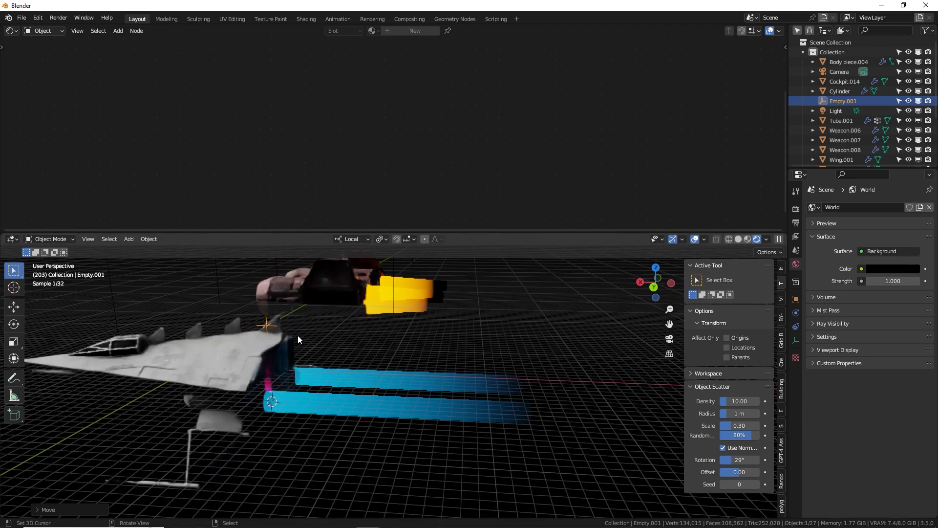
# - Switch to solid shading and shade the lower thrust cylinder smooth
pyautogui.click(739, 239)
pyautogui.scroll(2, 370, 383)
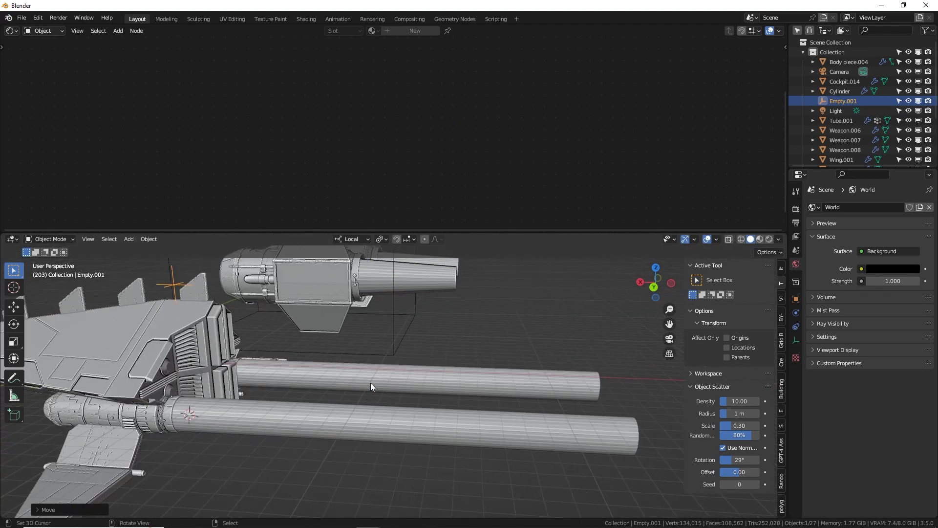
pyautogui.click(340, 416)
pyautogui.rightClick(423, 315)
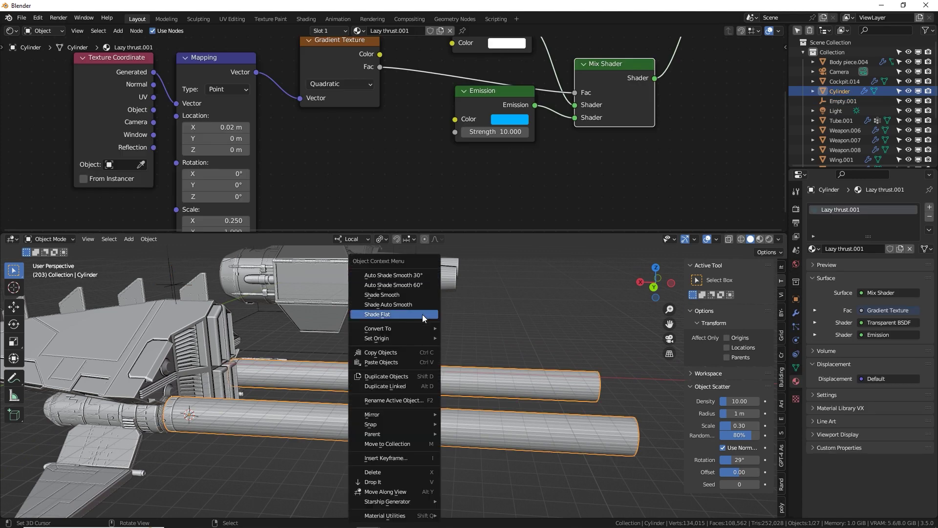
pyautogui.click(415, 277)
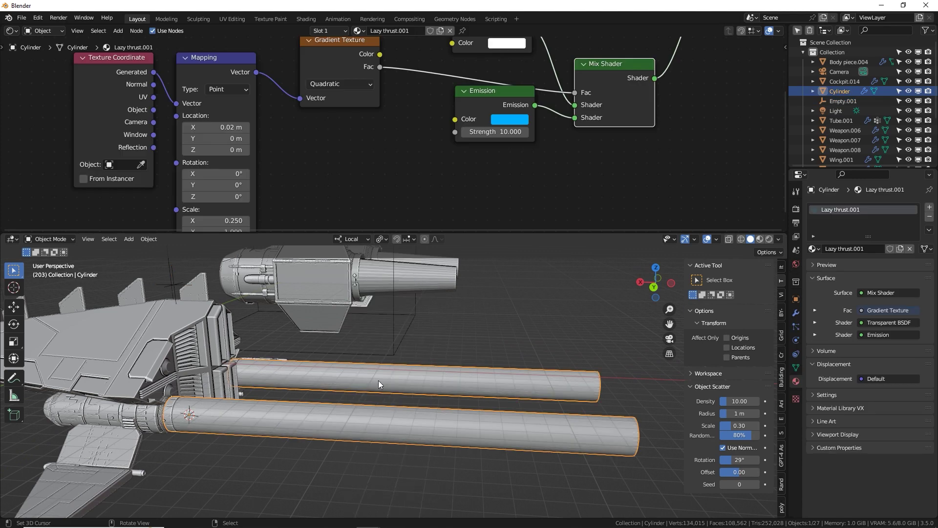
# - Slice the thrust cylinder lengthwise with 41 centred loop cuts and check the new edge rings
pyautogui.press('Tab')
pyautogui.hotkey('ctrl', 'r')
pyautogui.scroll(3, 379, 414)
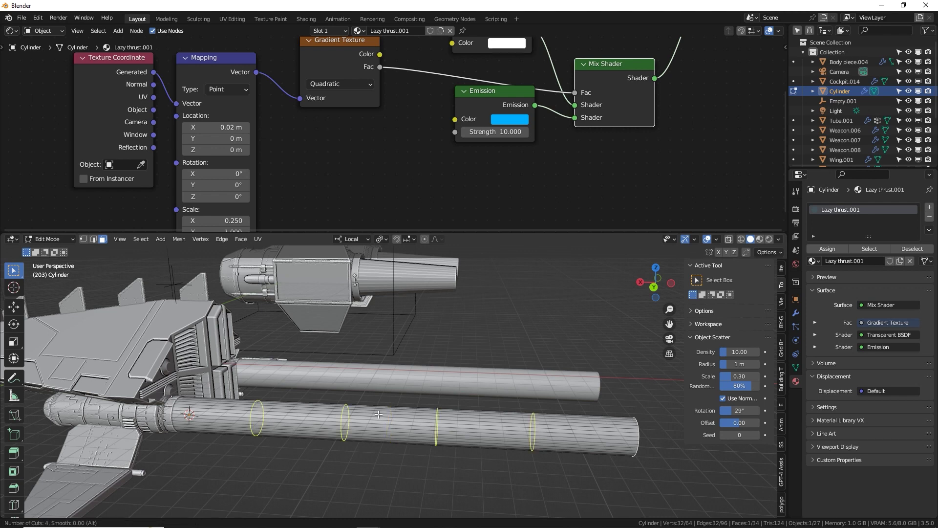
pyautogui.scroll(14, 378, 414)
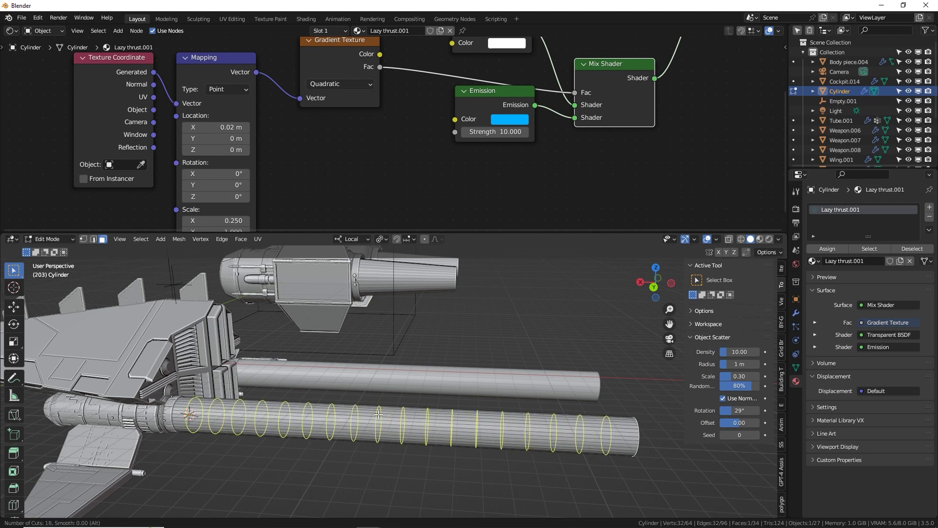
pyautogui.scroll(20, 378, 415)
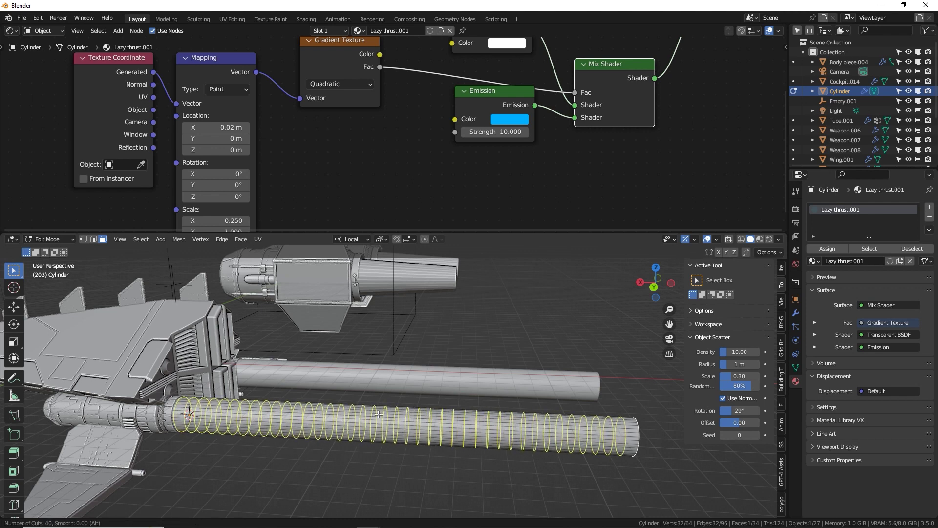
pyautogui.scroll(1, 378, 415)
pyautogui.click(379, 414)
pyautogui.rightClick(378, 415)
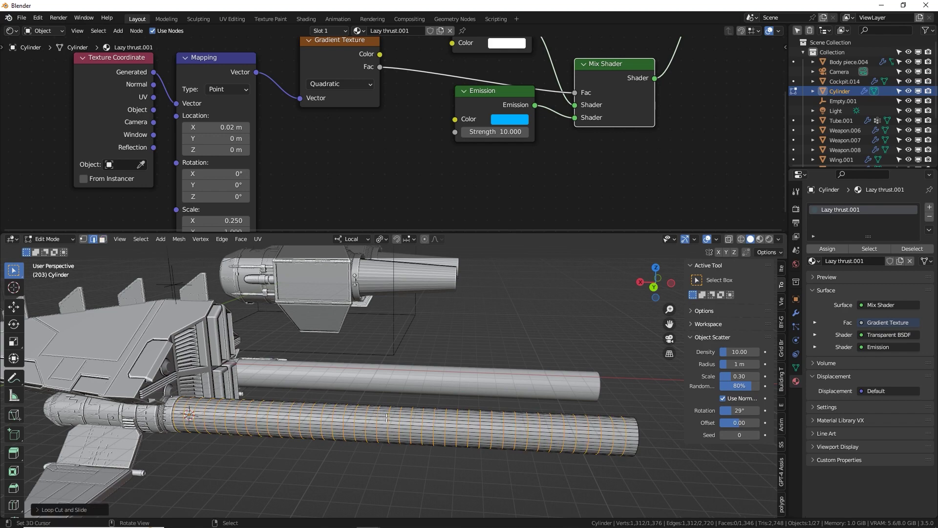
pyautogui.press('Tab')
pyautogui.moveTo(403, 413); pyautogui.dragTo(277, 352, button='middle')
pyautogui.press('Tab')
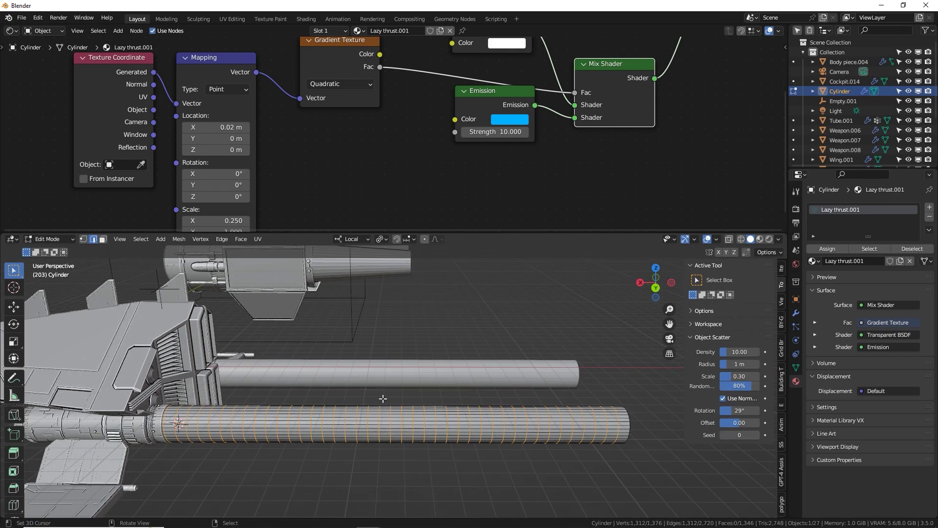
pyautogui.press('Tab')
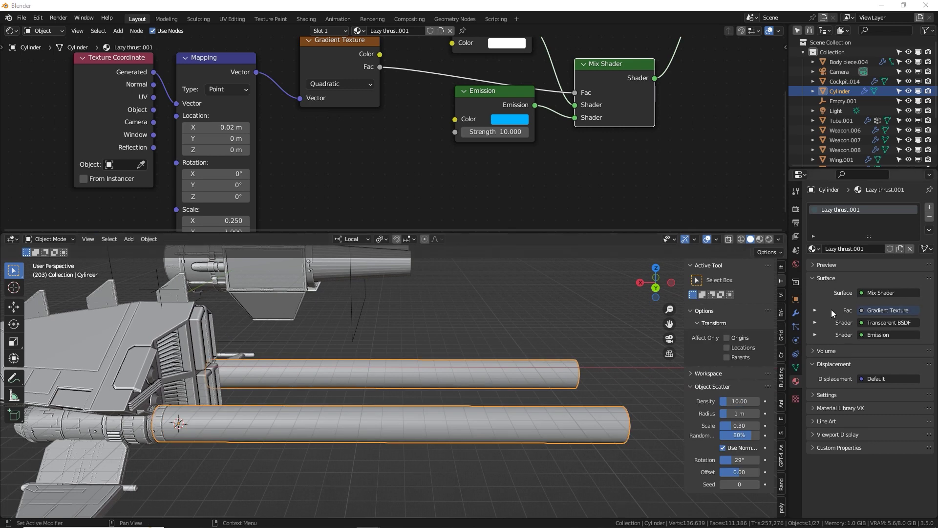
# - Add a Simple Deform modifier to the cylinder and move it above the Mirror modifier
pyautogui.click(796, 313)
pyautogui.click(864, 229)
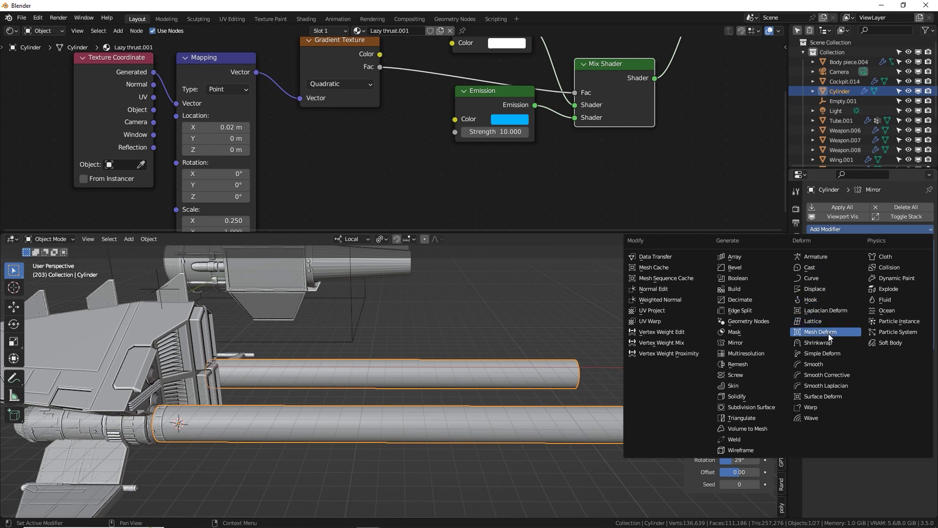
pyautogui.click(828, 353)
pyautogui.scroll(-2, 395, 397)
pyautogui.moveTo(395, 397); pyautogui.dragTo(365, 405, button='middle')
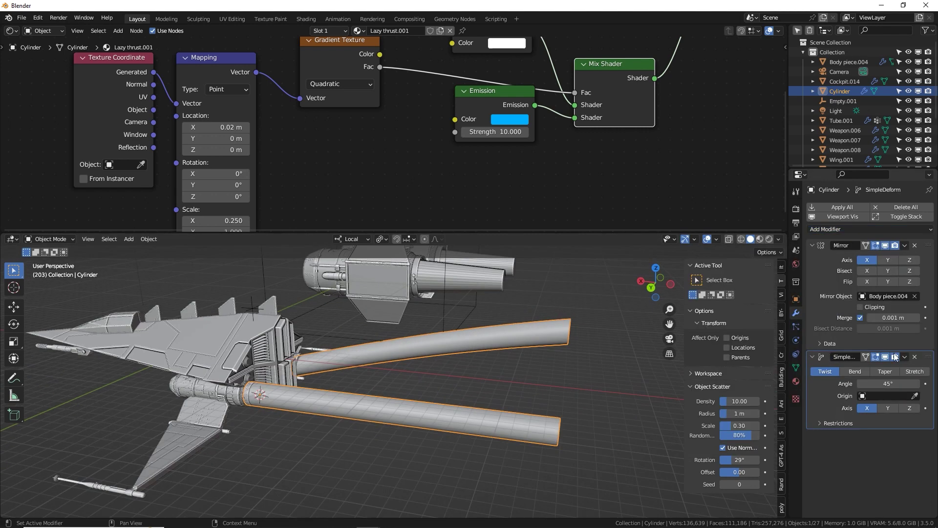
pyautogui.moveTo(929, 361); pyautogui.dragTo(927, 247)
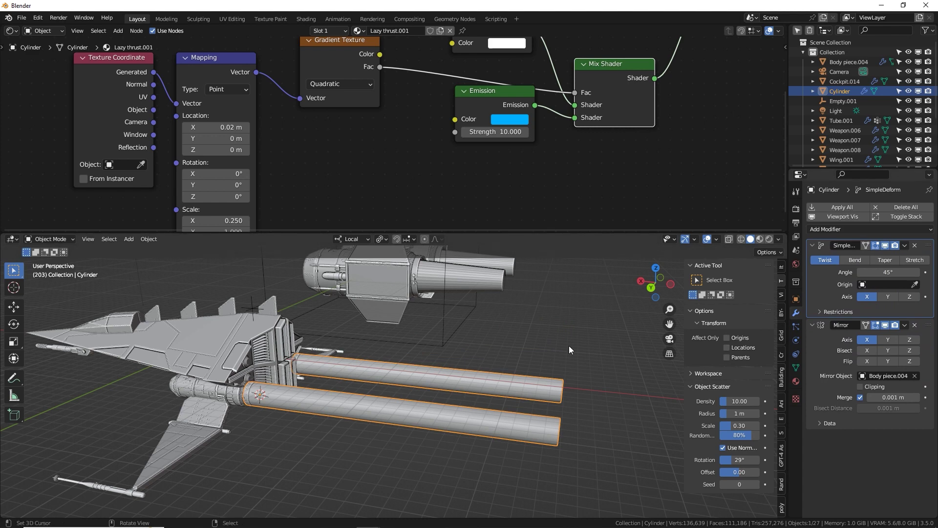
# - Switch the deform to Bend with Empty.001 as its origin, then begin rotating that empty
pyautogui.click(859, 259)
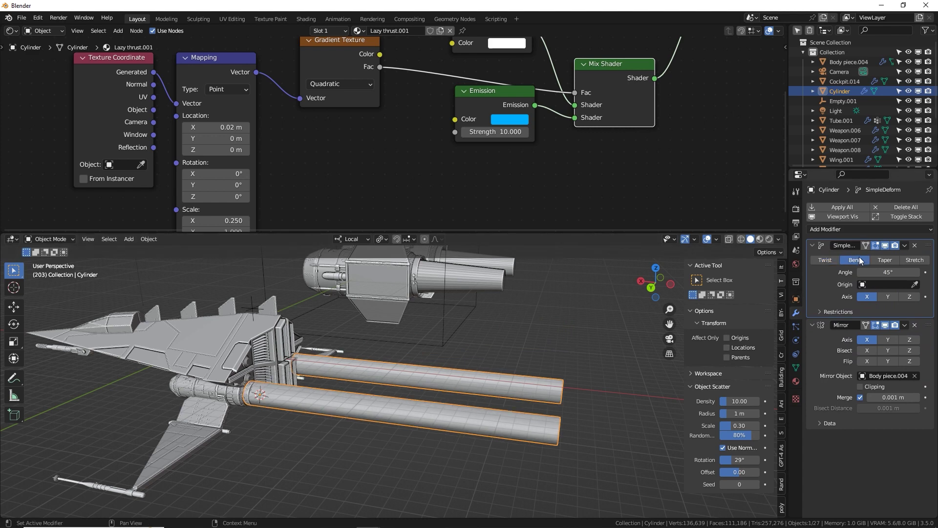
pyautogui.click(865, 284)
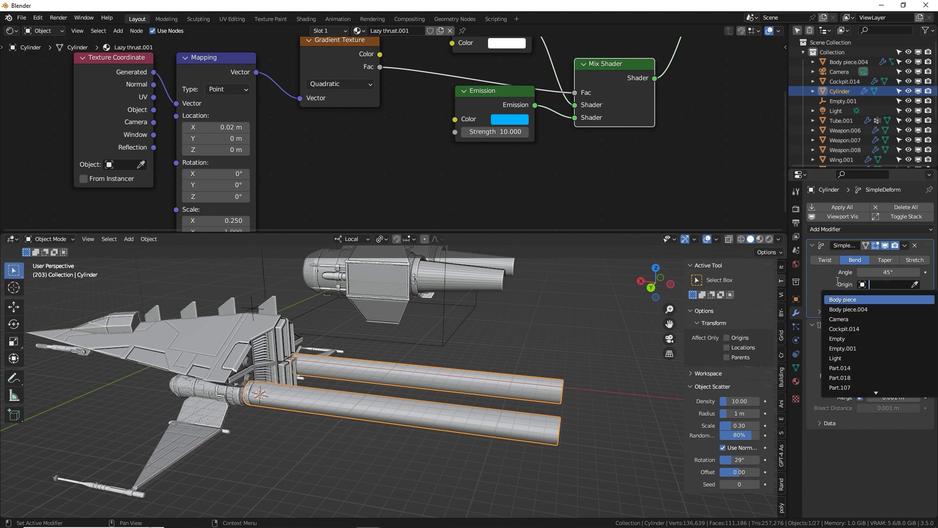
pyautogui.press('Escape')
pyautogui.click(915, 284)
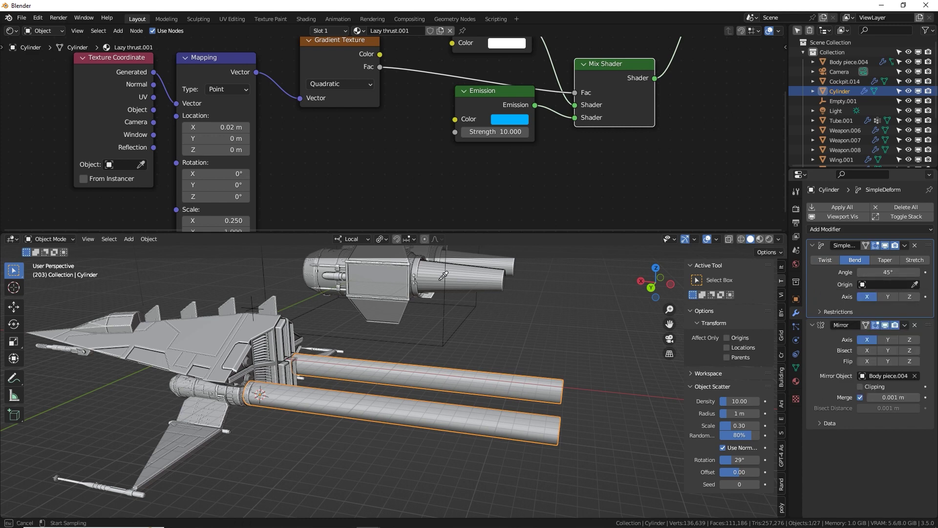
pyautogui.click(254, 301)
pyautogui.click(254, 301)
pyautogui.press('r')
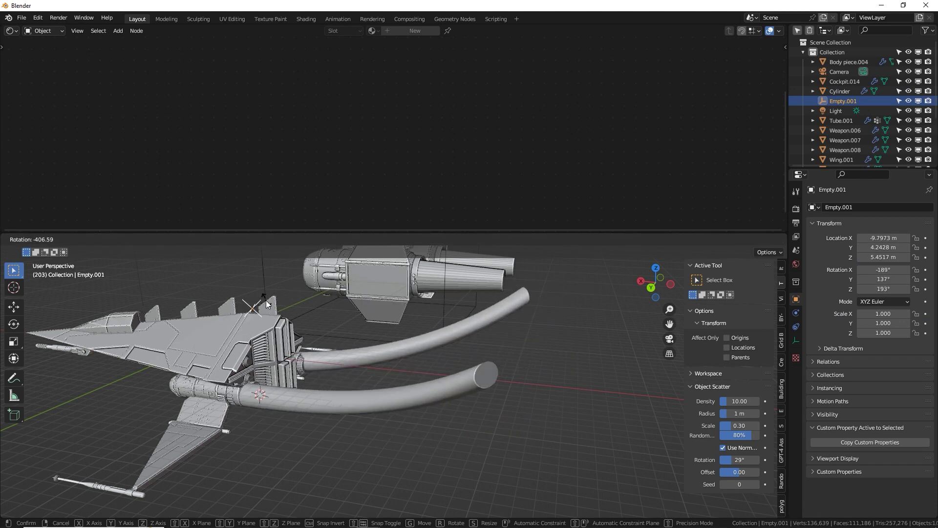
# - Cancel the empty's rotation and set the Simple Deform bend angle to -45°
pyautogui.rightClick(297, 338)
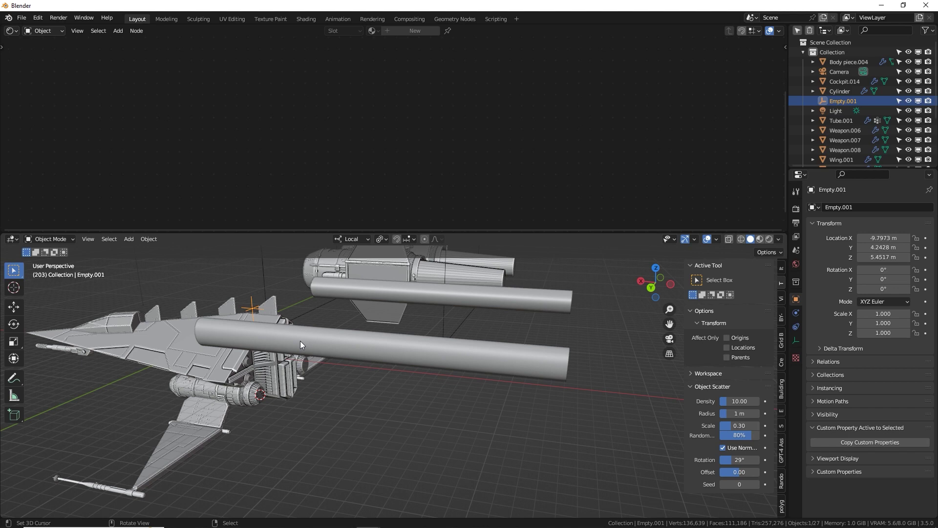
pyautogui.press('r')
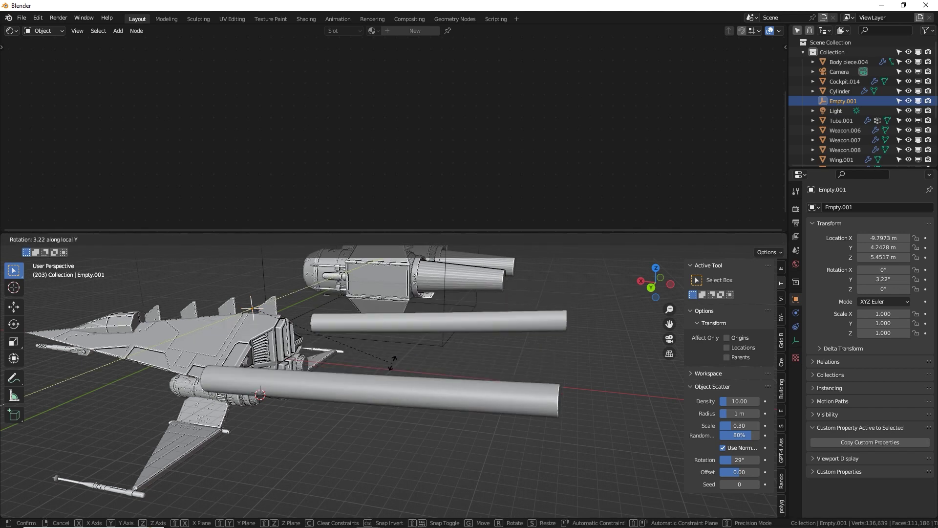
pyautogui.press('y')
pyautogui.press('y')
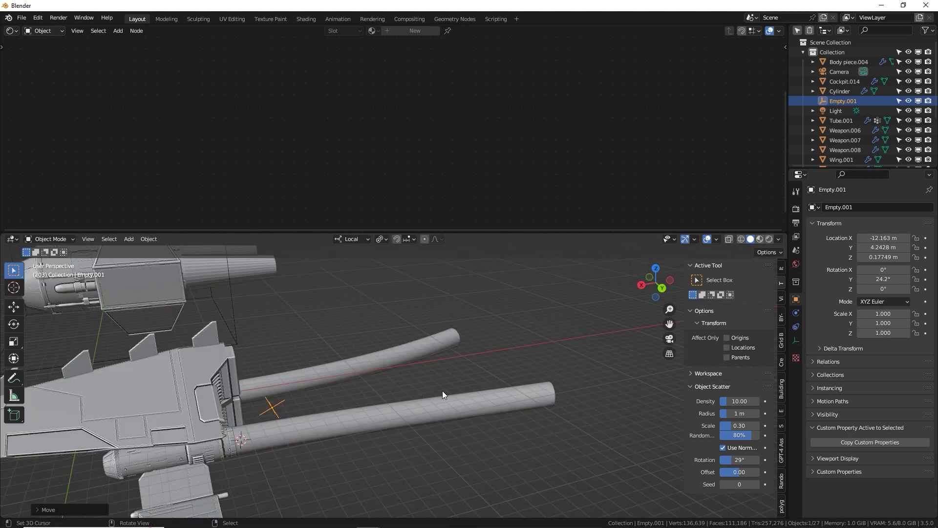
pyautogui.click(369, 411)
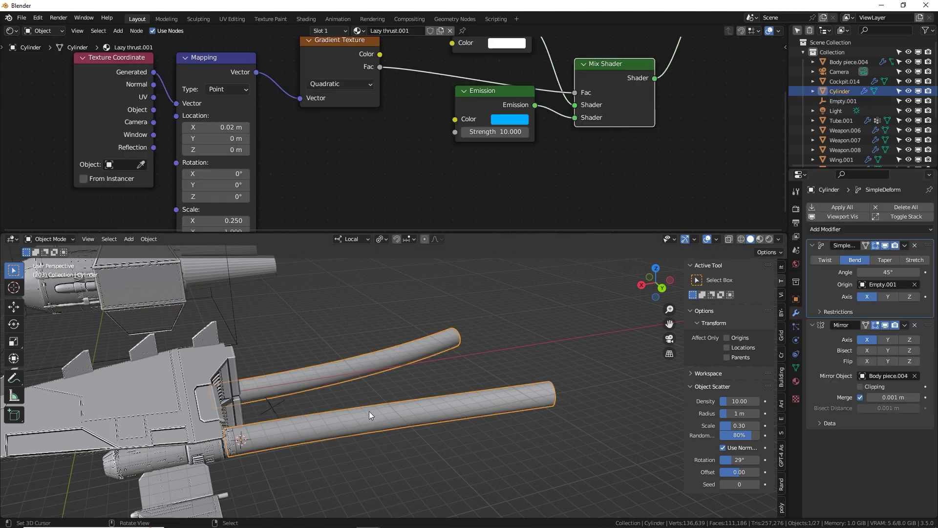
pyautogui.moveTo(651, 372); pyautogui.dragTo(648, 341, button='middle')
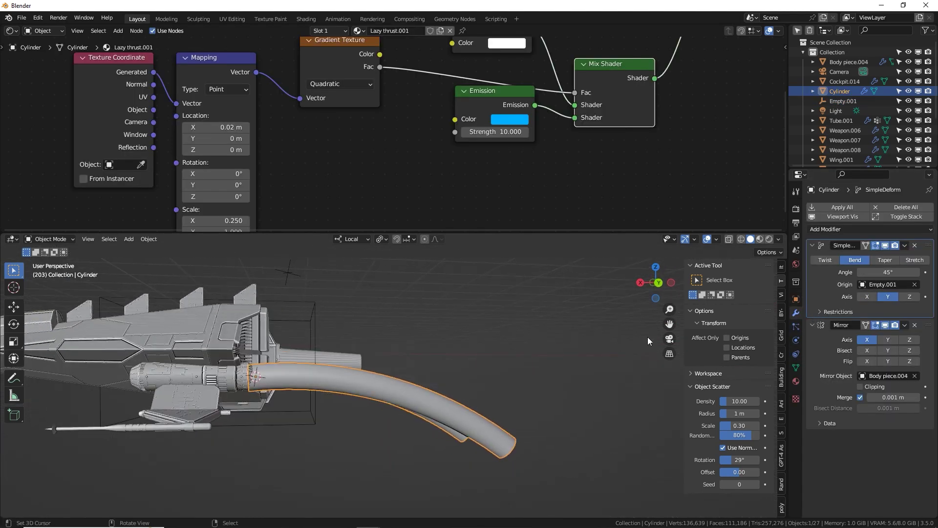
pyautogui.click(900, 271)
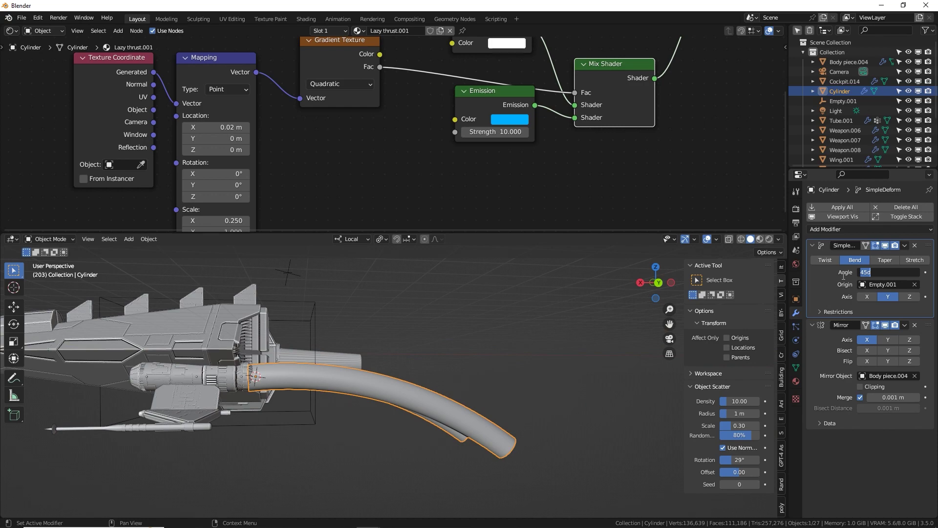
pyautogui.press('Return')
# - Rotate and move Empty.001 to start curving the thrust tubes
pyautogui.moveTo(343, 343); pyautogui.dragTo(533, 403, button='middle')
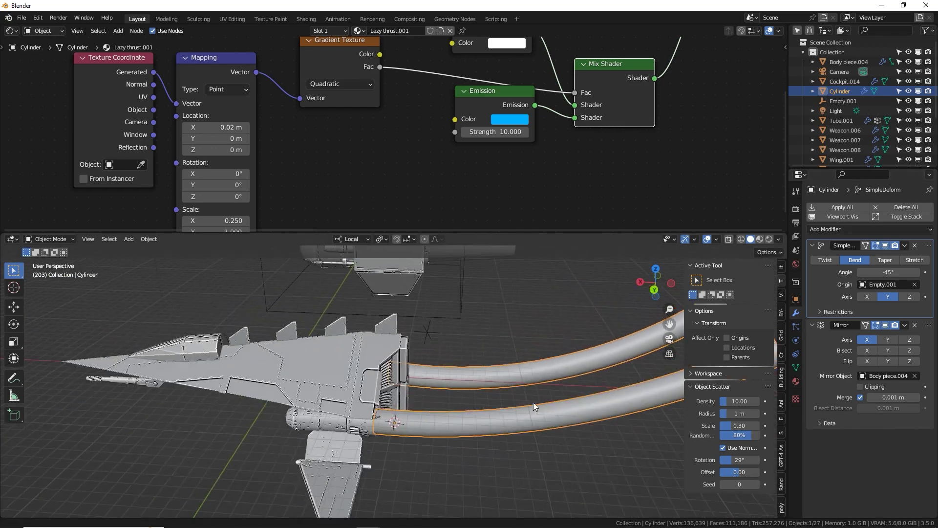
pyautogui.click(434, 328)
pyautogui.moveTo(436, 323); pyautogui.dragTo(358, 338, button='middle')
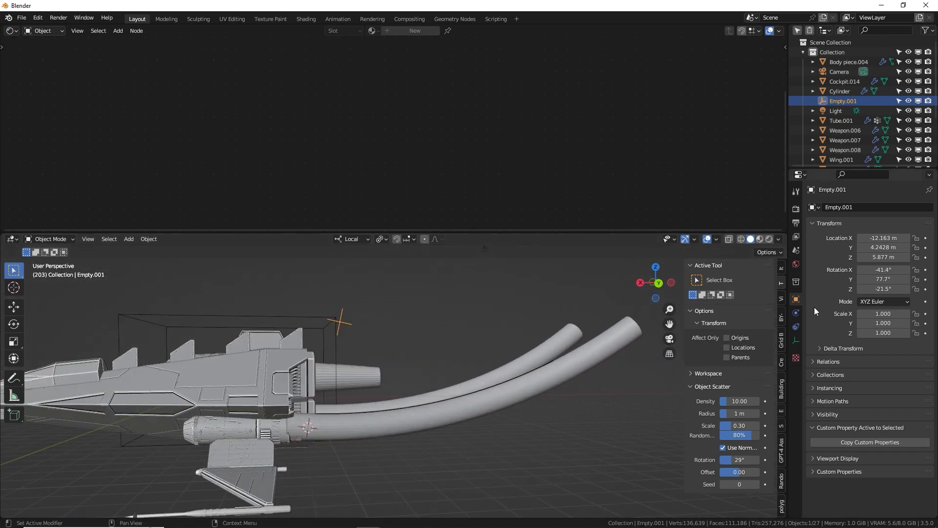
pyautogui.moveTo(452, 336); pyautogui.dragTo(459, 360, button='middle')
pyautogui.press('r')
pyautogui.press('r')
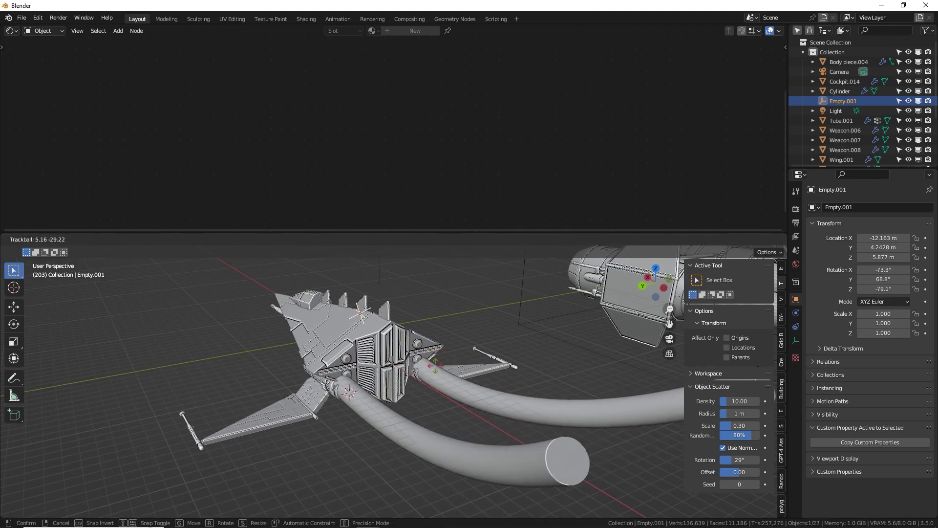
pyautogui.click(433, 317)
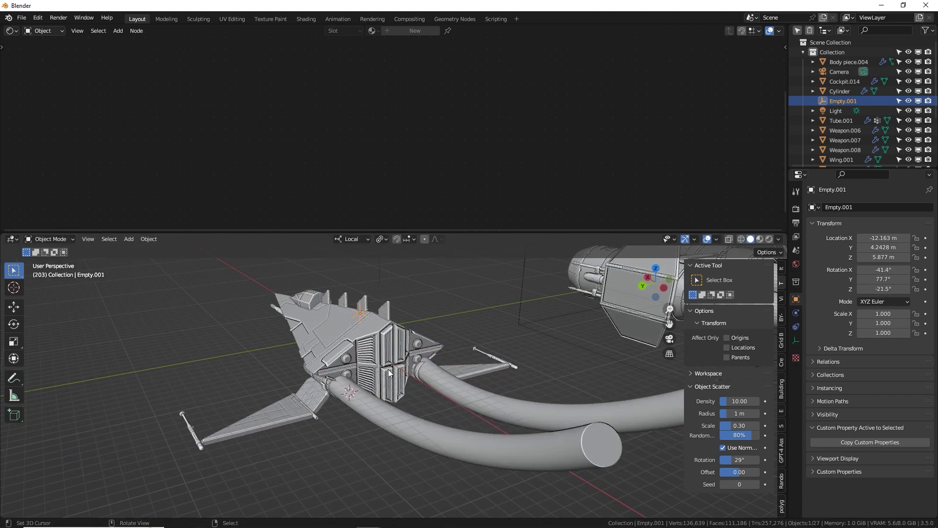
pyautogui.moveTo(388, 368); pyautogui.dragTo(373, 395, button='middle')
pyautogui.press('g')
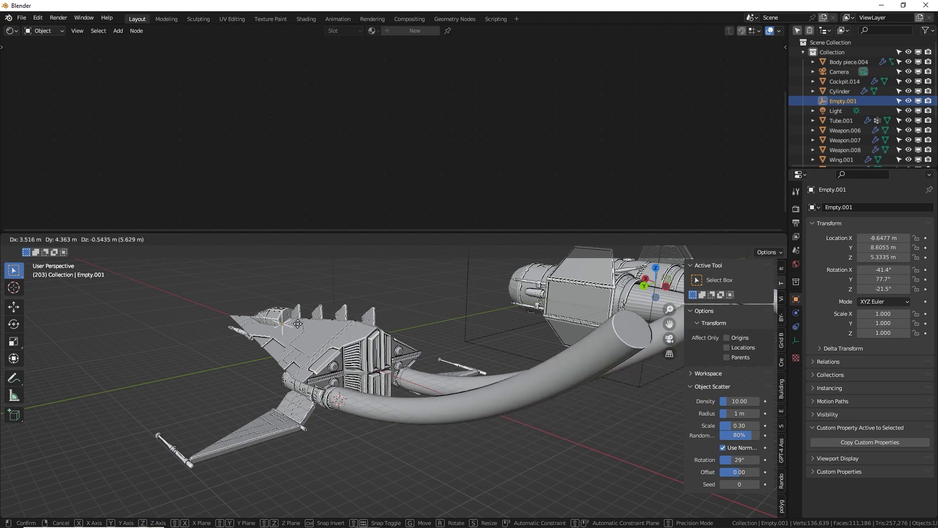
pyautogui.click(371, 272)
# - Rotate and reposition the empty again, checking the tube bend from rear and front
pyautogui.moveTo(372, 271); pyautogui.dragTo(361, 456, button='middle')
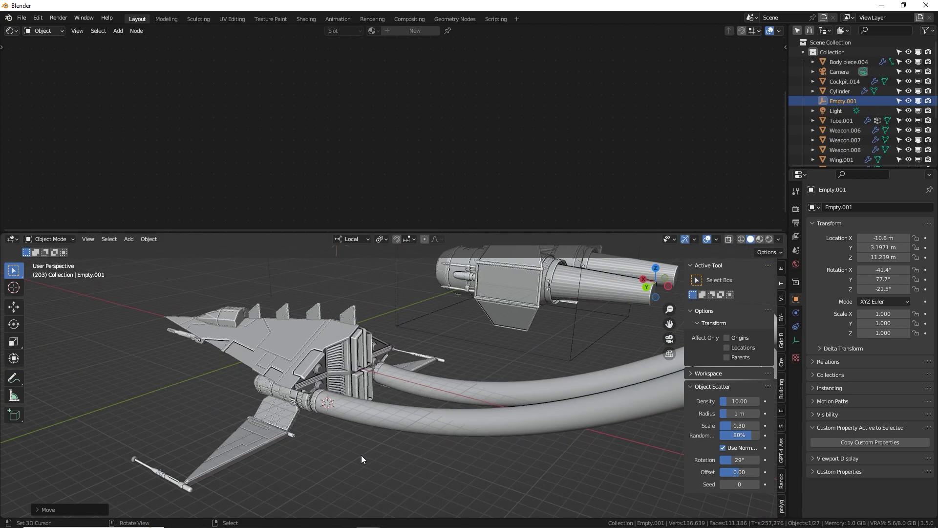
pyautogui.scroll(4, 321, 397)
pyautogui.keyDown('shift'); pyautogui.moveTo(320, 397); pyautogui.dragTo(505, 402, button='middle'); pyautogui.keyUp('shift')
pyautogui.scroll(-6, 406, 374)
pyautogui.scroll(3, 483, 331)
pyautogui.moveTo(505, 402); pyautogui.dragTo(510, 381, button='middle')
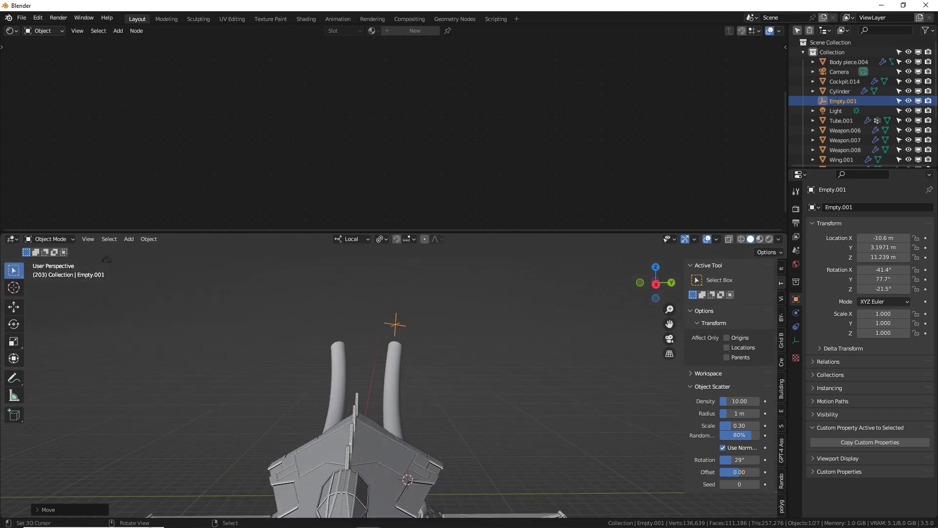
pyautogui.press('r')
pyautogui.click(508, 360)
pyautogui.press('g')
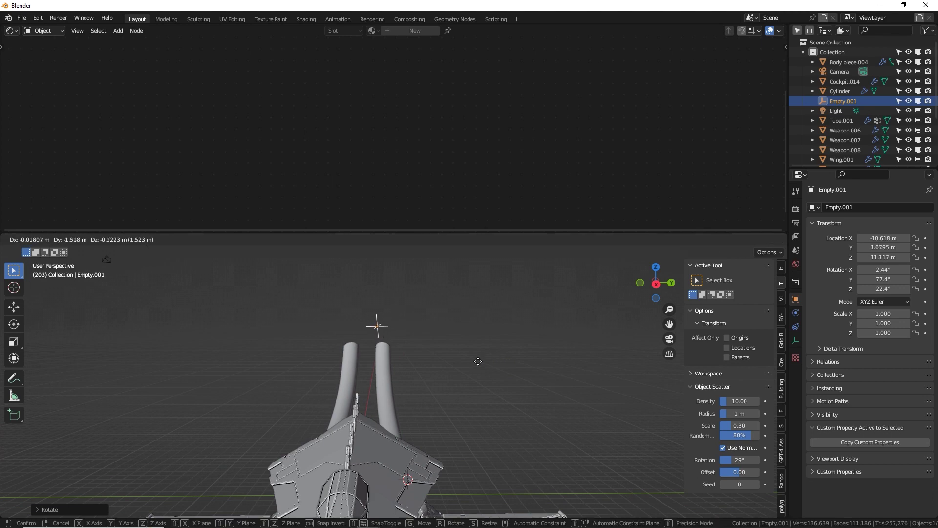
pyautogui.click(477, 398)
pyautogui.moveTo(477, 398); pyautogui.dragTo(433, 389, button='middle')
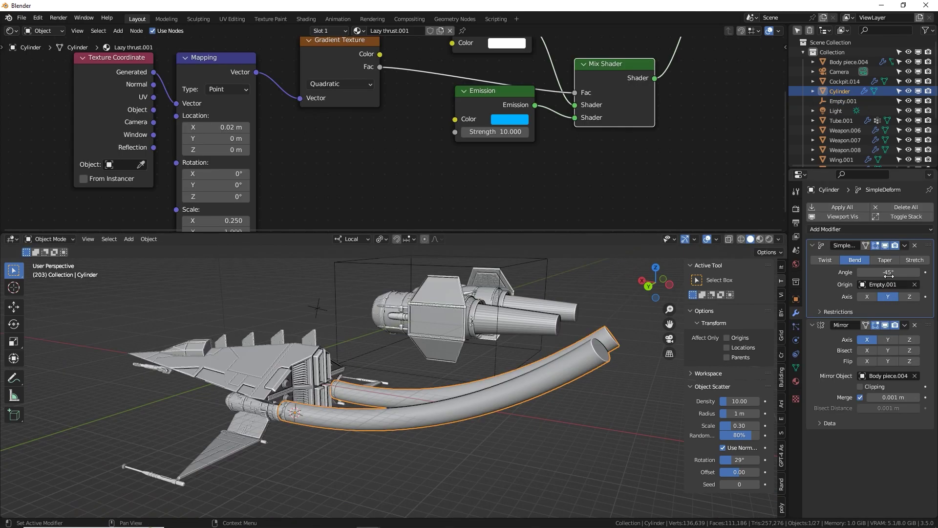
pyautogui.moveTo(611, 372); pyautogui.dragTo(407, 290, button='middle')
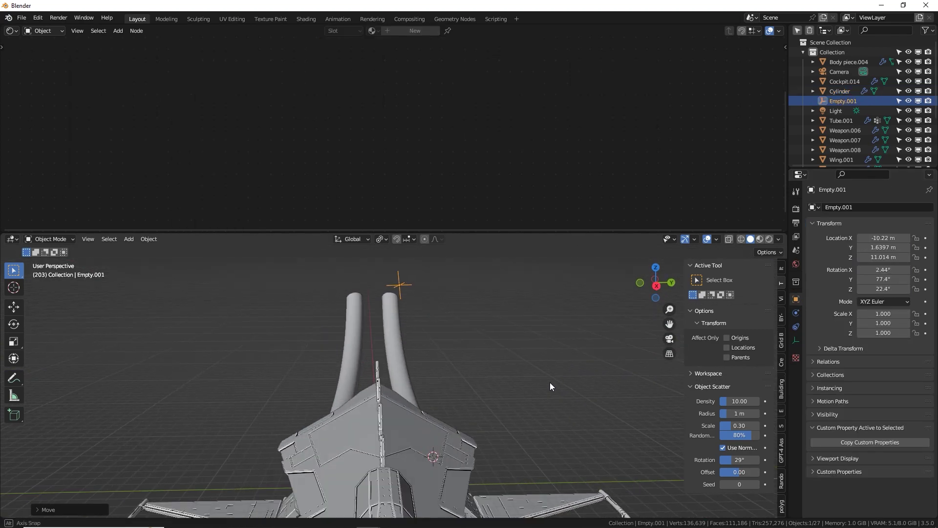
# - Lower the empty along Z to about 3.99 m so both tubes curve upward behind the ship
pyautogui.press('g')
pyautogui.press('z')
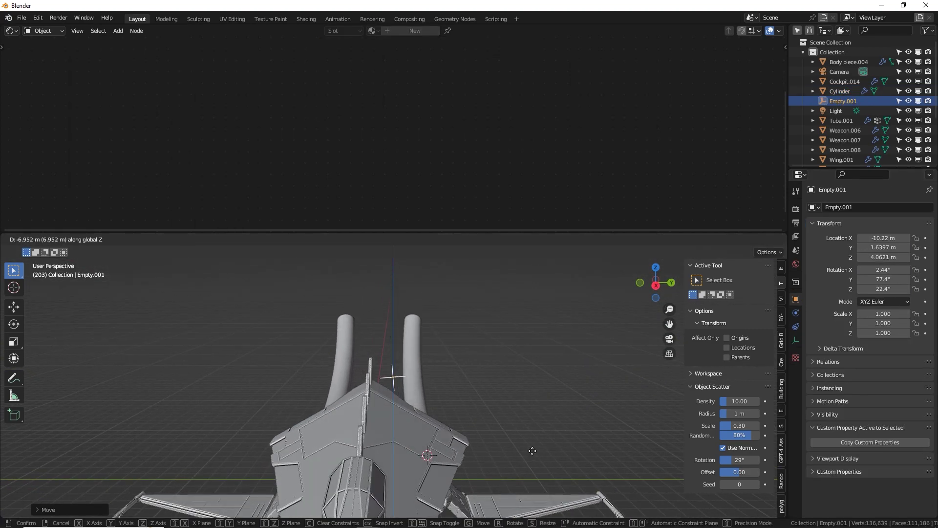
pyautogui.click(544, 435)
pyautogui.moveTo(544, 434); pyautogui.dragTo(387, 382, button='middle')
pyautogui.scroll(-10, 478, 387)
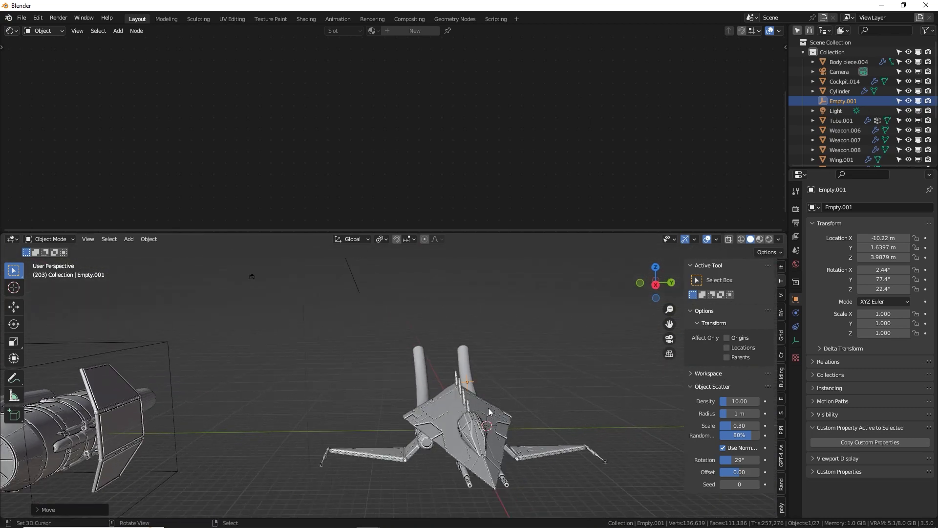
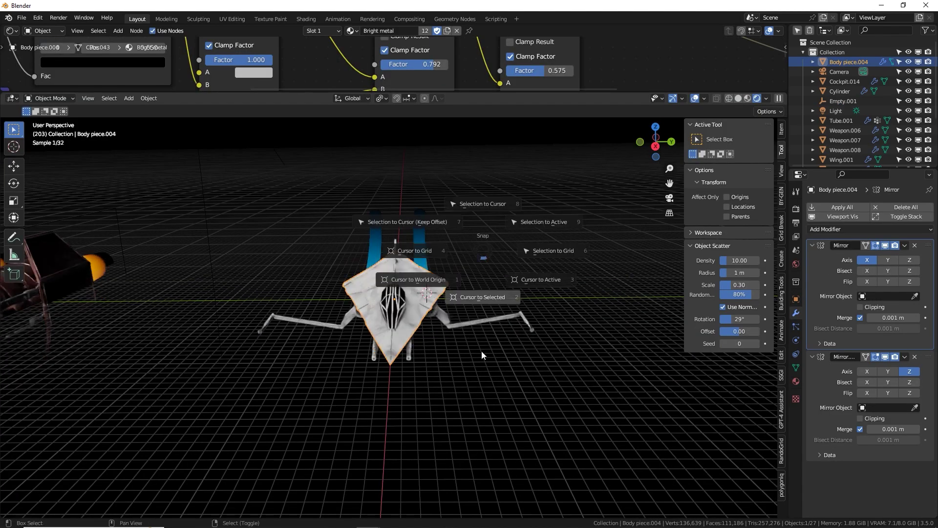
# - Add a cube empty at the white ship and scale it up to enclose the model
pyautogui.hotkey('shift', 'a')
pyautogui.moveTo(496, 268)
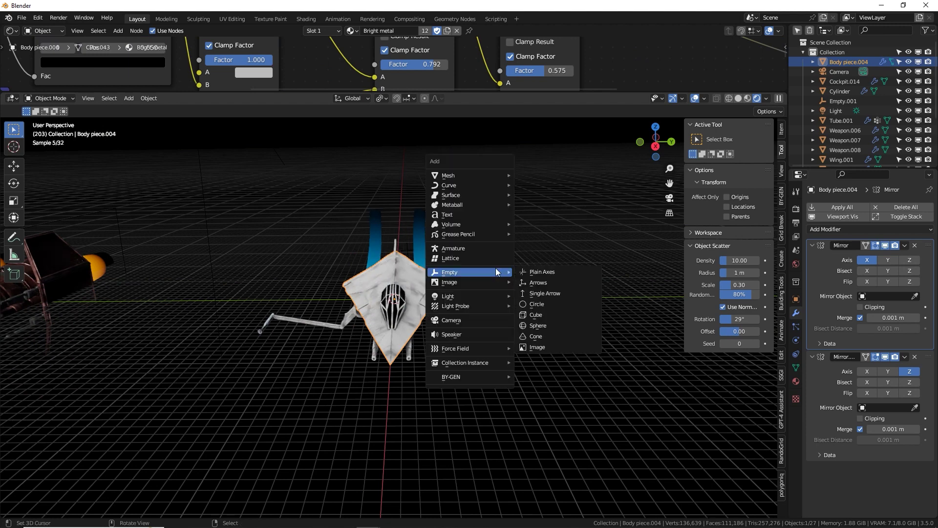
pyautogui.click(544, 317)
pyautogui.press('s')
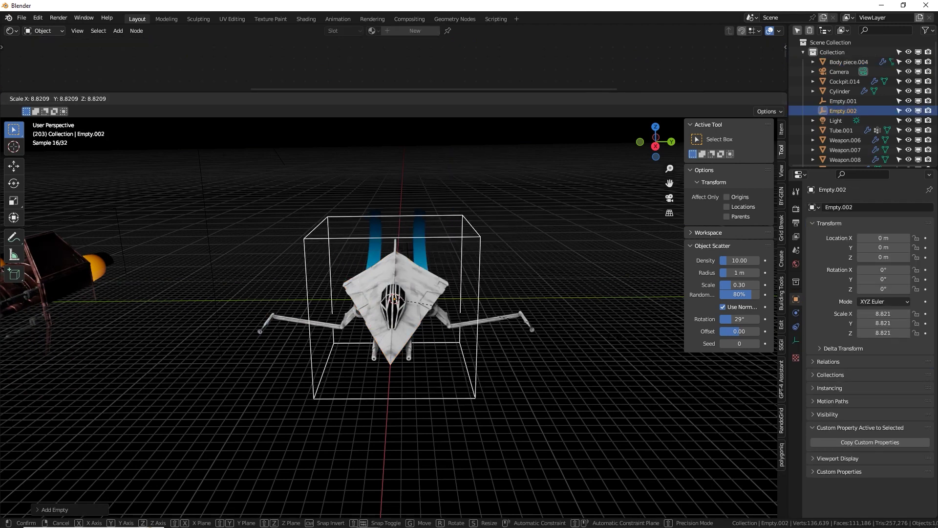
pyautogui.click(431, 306)
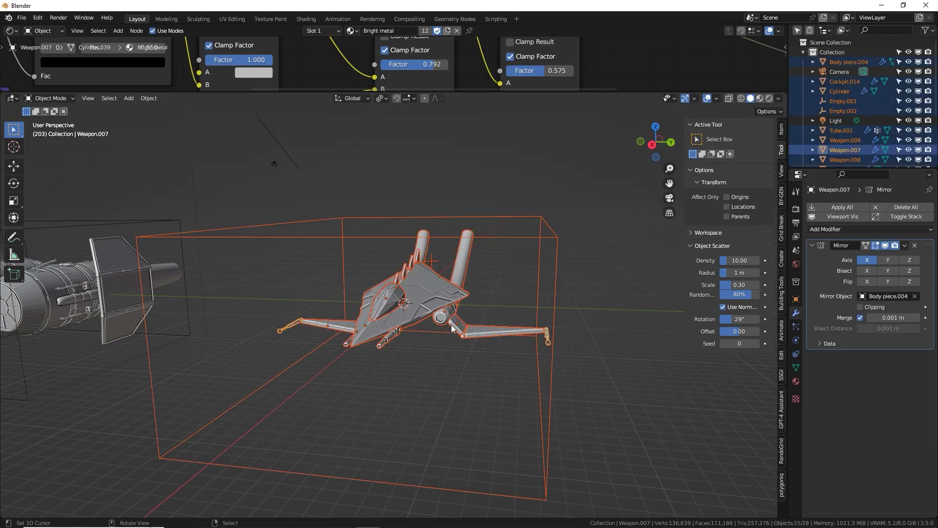
# - Parent the ship's parts to the cube empty, then test-move and cancel to confirm
pyautogui.keyDown('shift'); pyautogui.click(351, 218); pyautogui.keyUp('shift')
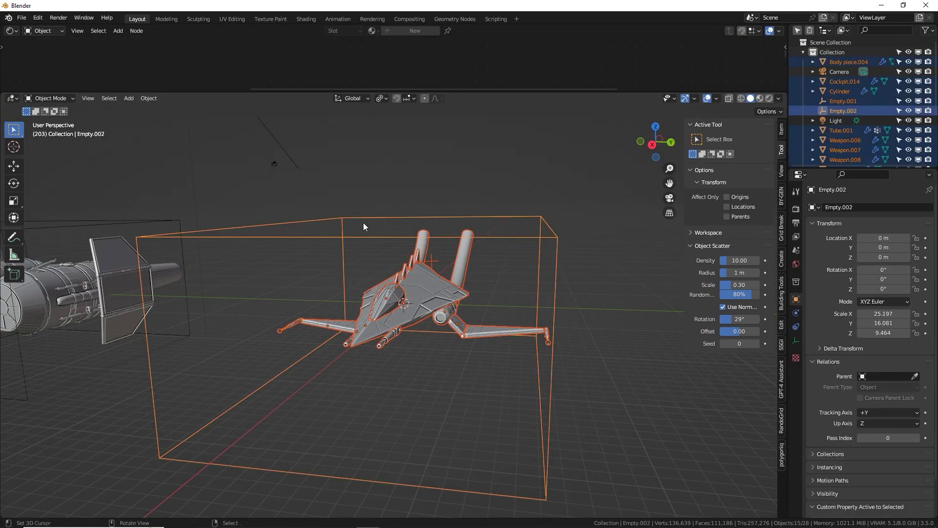
pyautogui.hotkey('ctrl', 'p')
pyautogui.click(388, 295)
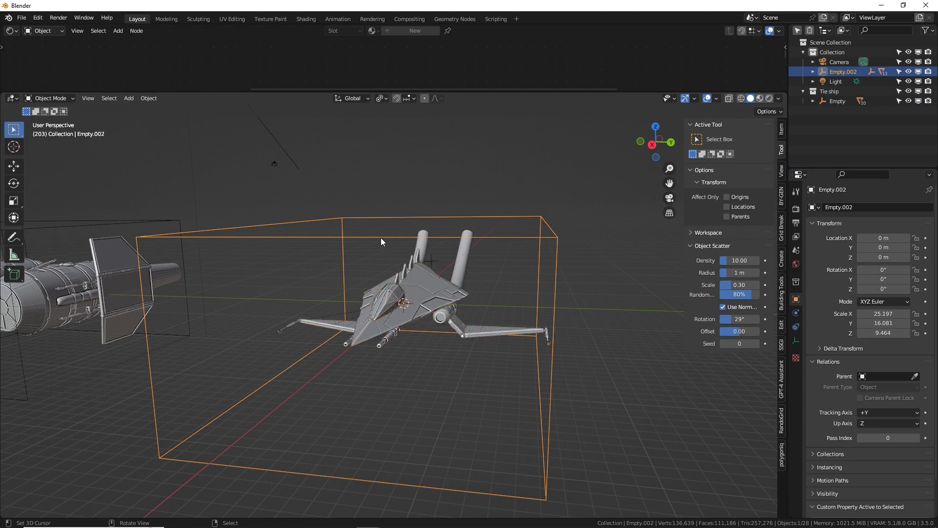
pyautogui.press('g')
pyautogui.rightClick(523, 239)
# - Zoom out, box-select the white ship, and orbit to a frontal view of it
pyautogui.scroll(-4, 441, 296)
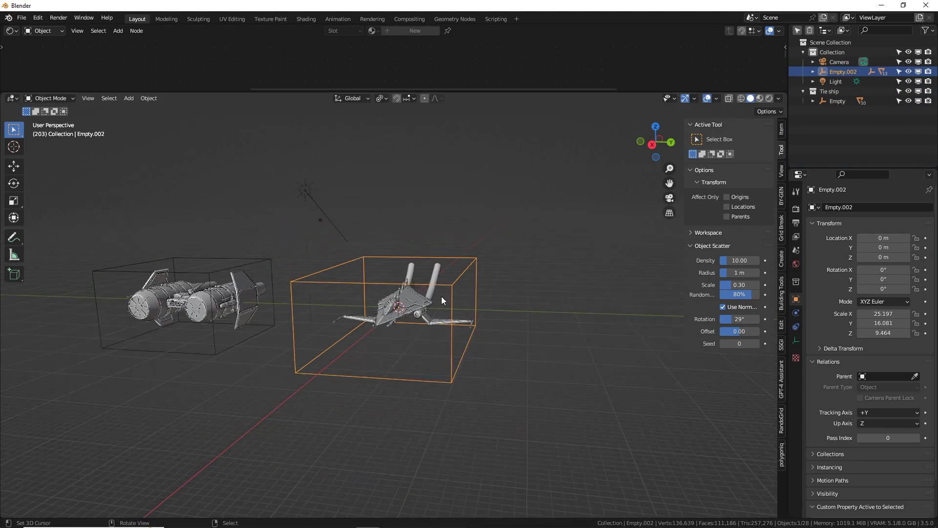
pyautogui.moveTo(442, 297); pyautogui.dragTo(455, 302, button='middle')
pyautogui.press('b')
pyautogui.moveTo(342, 242); pyautogui.dragTo(466, 342)
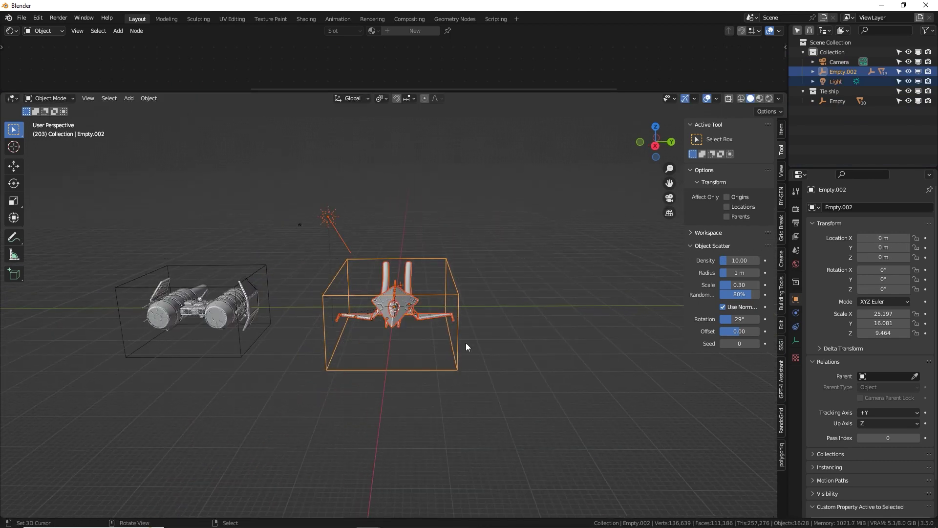
pyautogui.keyDown('shift'); pyautogui.click(339, 234); pyautogui.keyUp('shift')
pyautogui.moveTo(342, 237); pyautogui.dragTo(375, 261, button='middle')
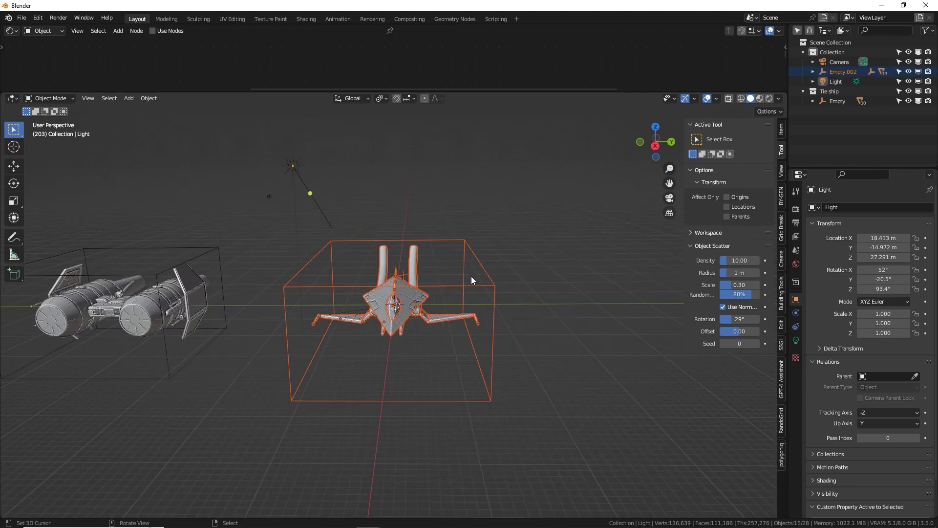
# - Move the ship's empty into a new 'Rebel ship' collection and shift it back along X
pyautogui.press('m')
pyautogui.click(471, 276)
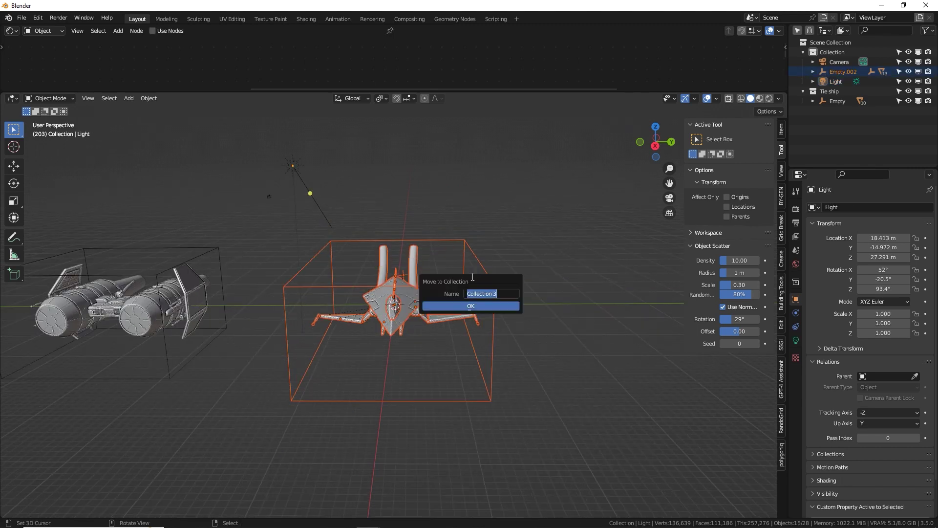
pyautogui.click(488, 304)
pyautogui.scroll(-2, 379, 254)
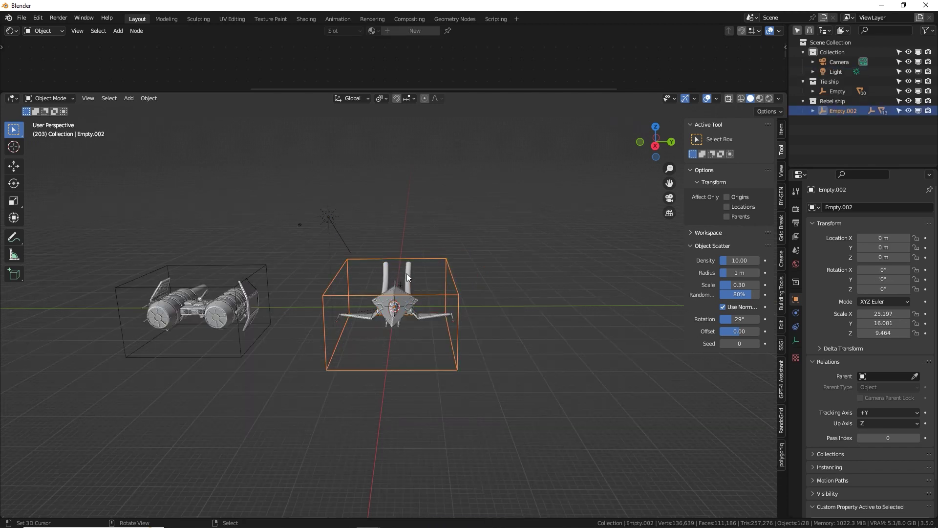
pyautogui.press('g')
pyautogui.press('x')
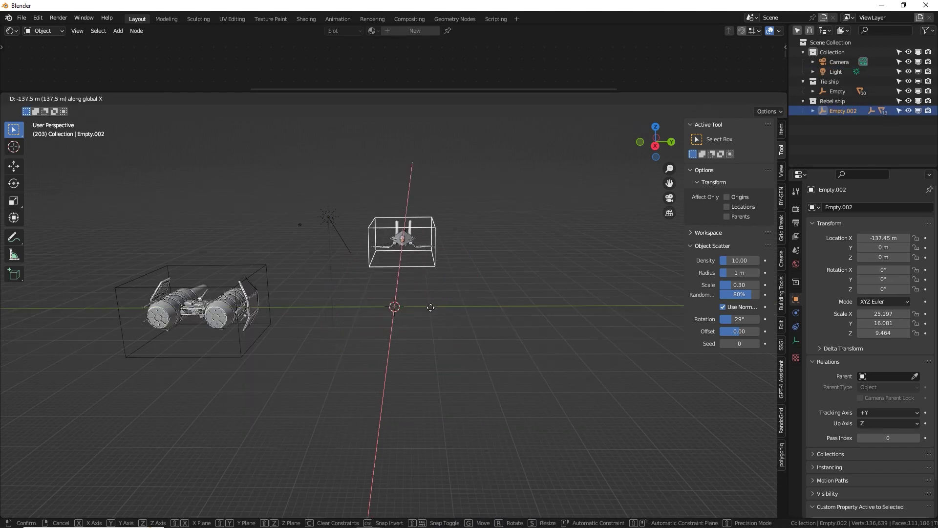
pyautogui.click(430, 312)
# - Add a UV sphere at the origin
pyautogui.hotkey('shift', 'a')
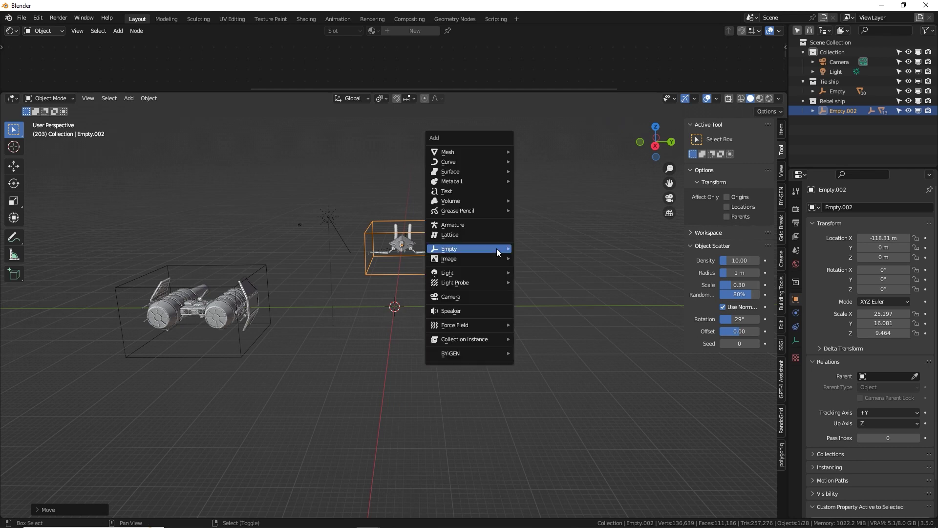
pyautogui.moveTo(490, 158)
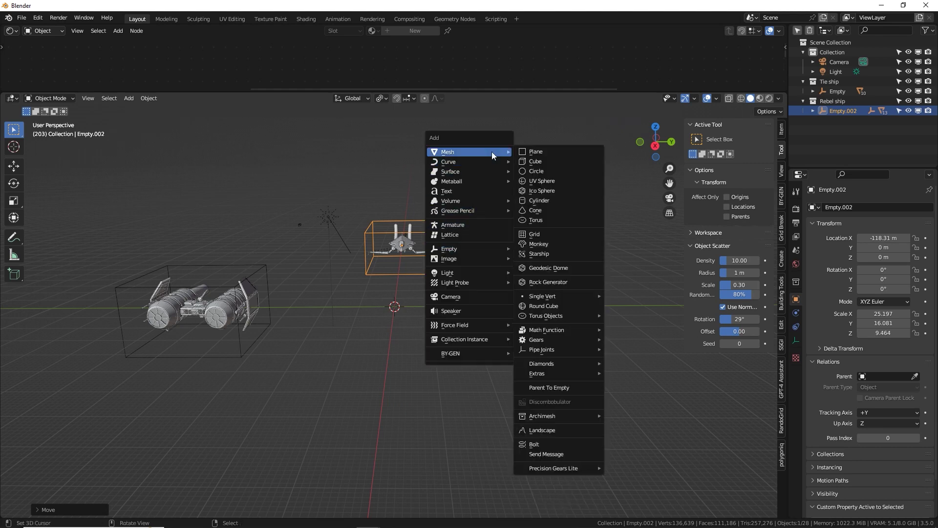
pyautogui.click(543, 181)
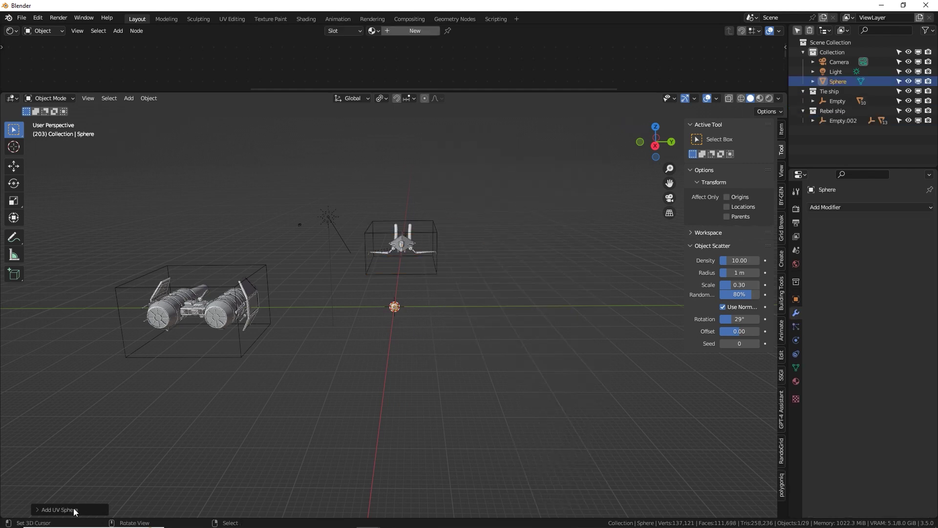
# - Give the UV sphere 100 segments and 80 rings
pyautogui.click(54, 510)
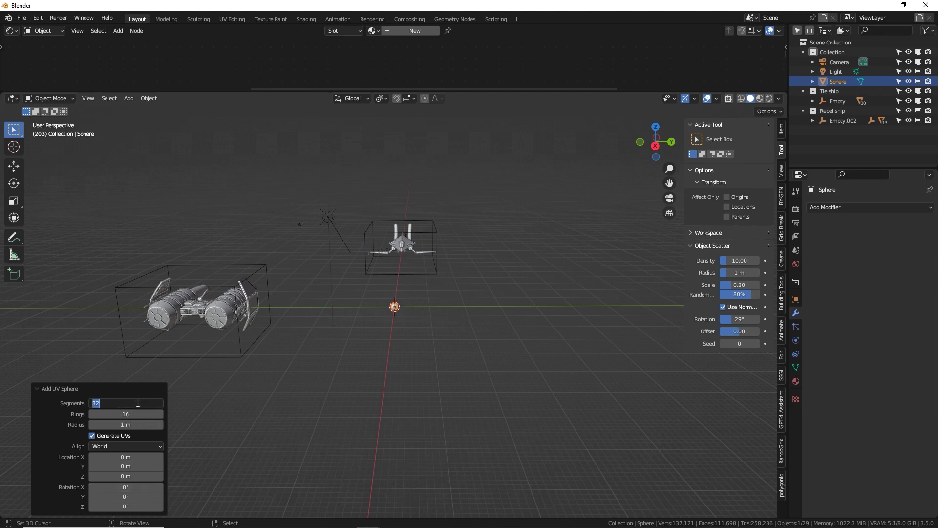
pyautogui.press('Tab')
pyautogui.write('80')
pyautogui.press('Return')
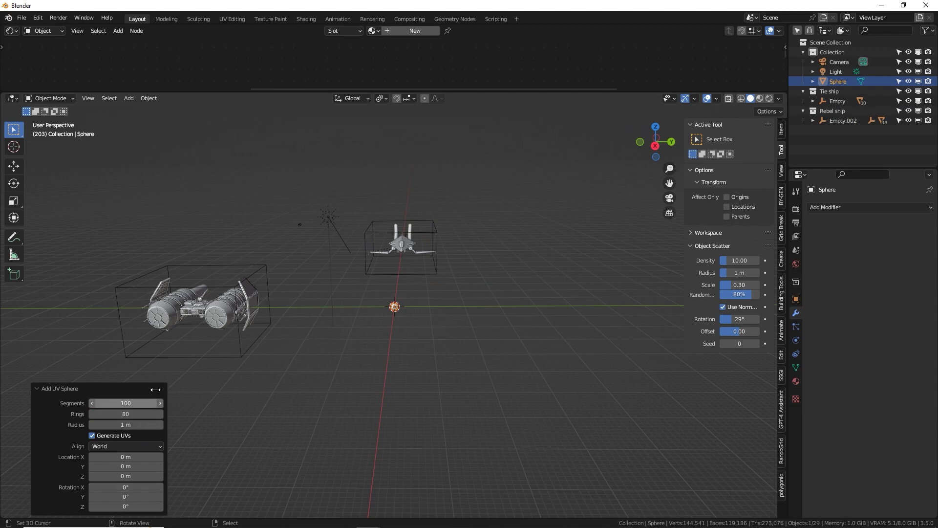
# - Scale the sphere up to about 26.6x and shade it smooth
pyautogui.press('s')
pyautogui.click(469, 391)
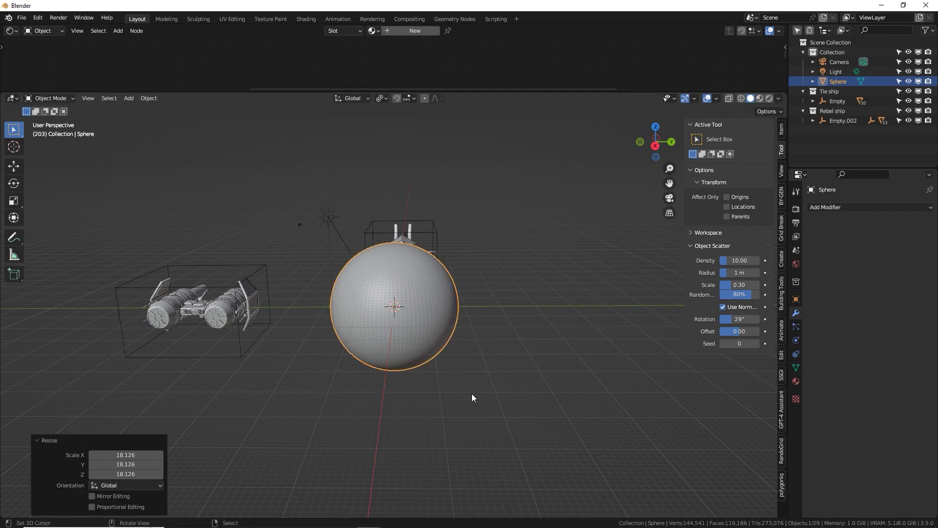
pyautogui.press('KP_7')
pyautogui.scroll(-12, 469, 392)
pyautogui.press('s')
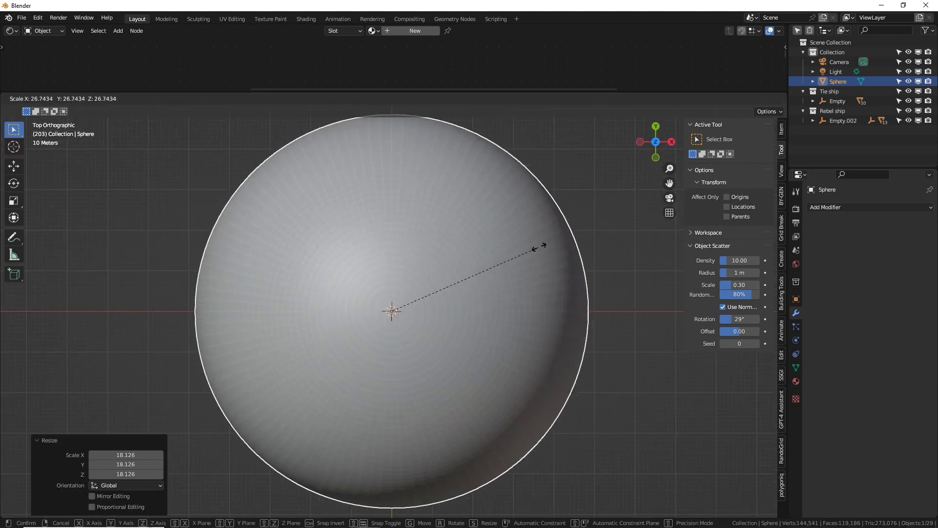
pyautogui.click(540, 245)
pyautogui.rightClick(552, 324)
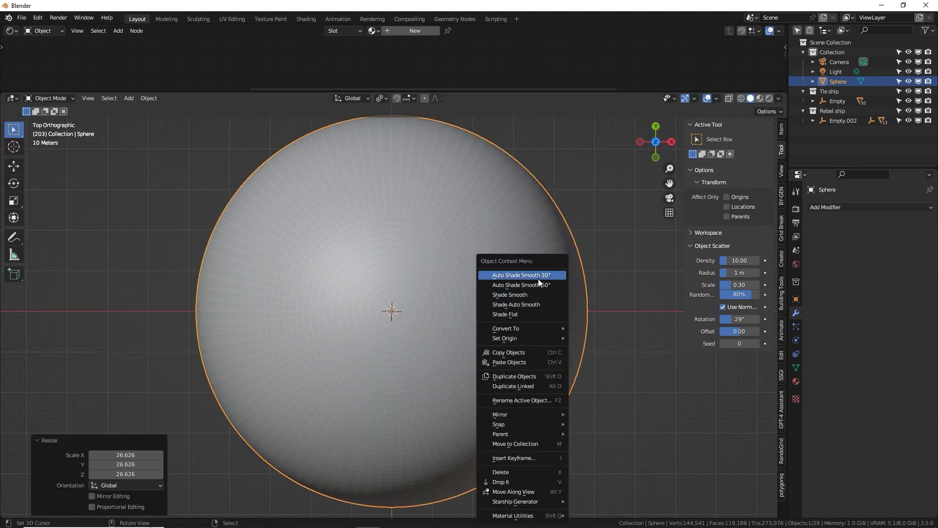
pyautogui.click(538, 279)
# - Move the planet far from the ships, settling it at the camera frame's lower right
pyautogui.press('g')
pyautogui.click(150, 203)
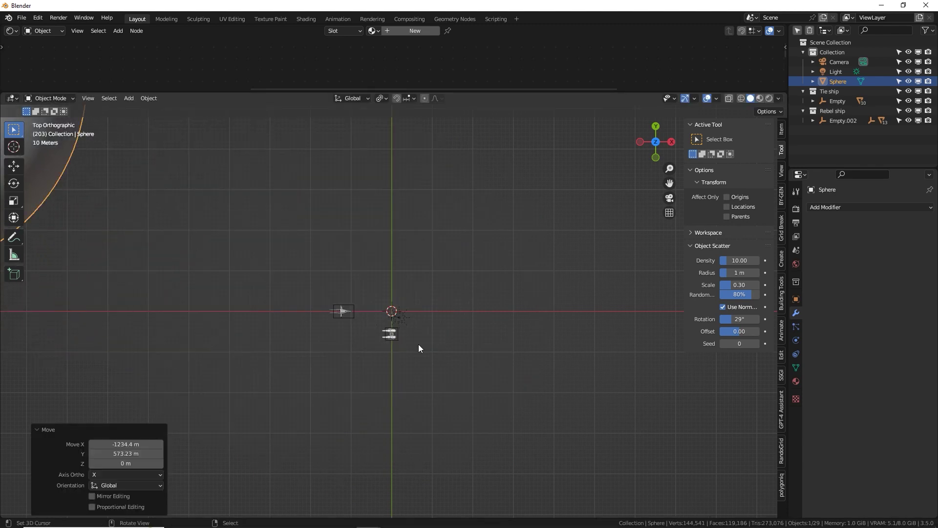
pyautogui.press('KP_3')
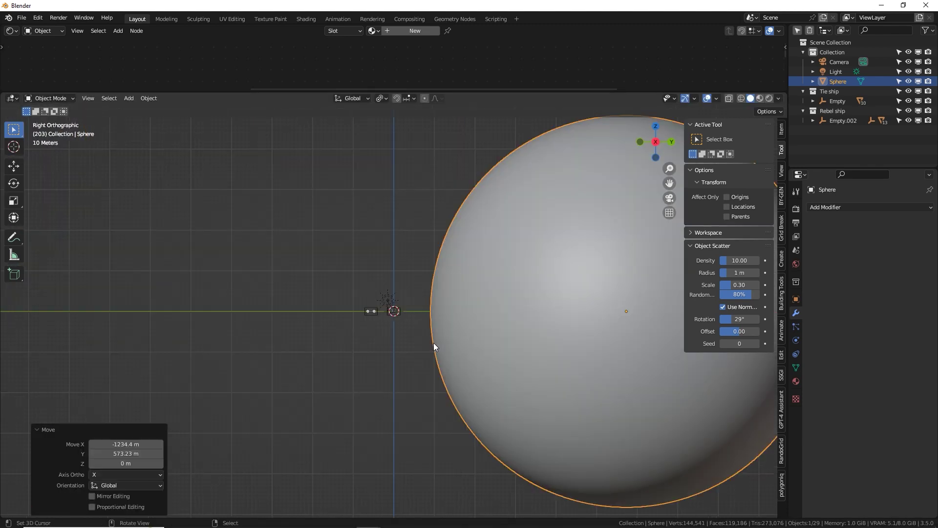
pyautogui.scroll(10, 434, 342)
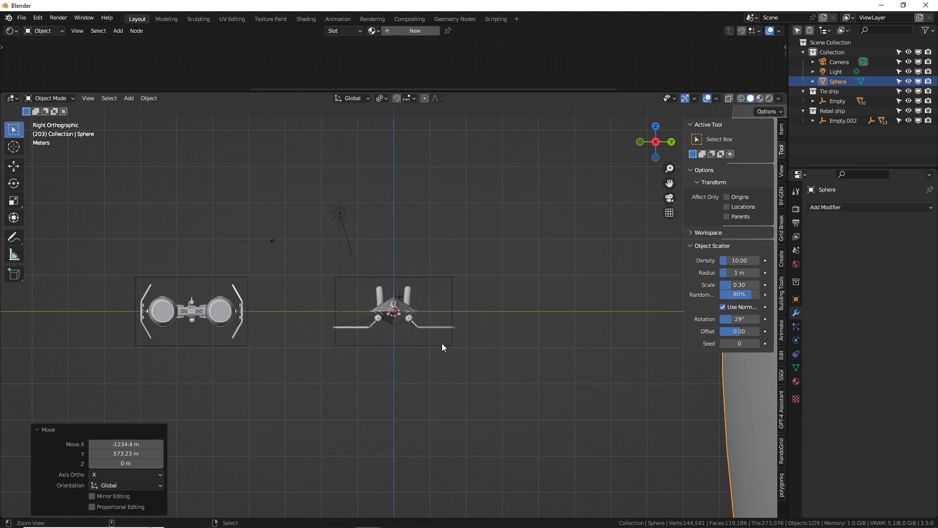
pyautogui.press('KP_0')
pyautogui.press('g')
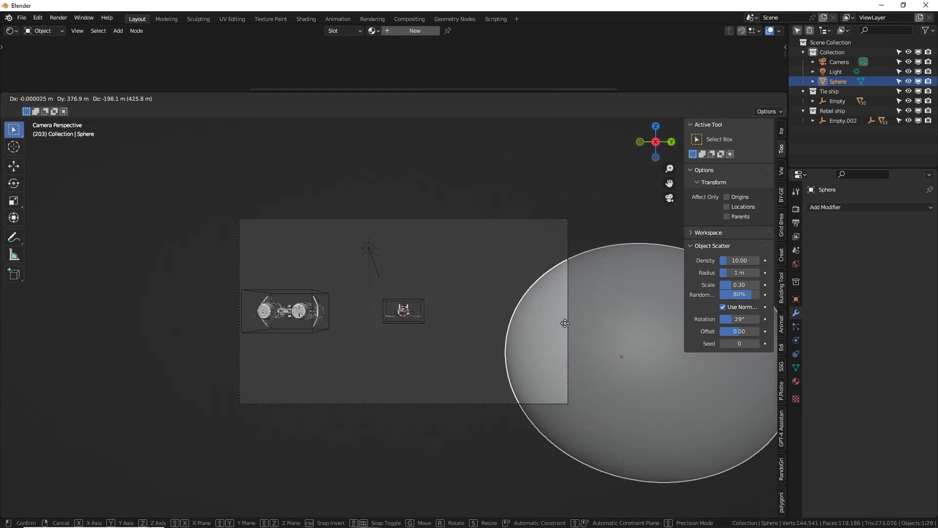
pyautogui.click(468, 337)
# - Place the rebel ship upper right and the tie ship lower in frame, then frame the planet
pyautogui.click(426, 321)
pyautogui.press('g')
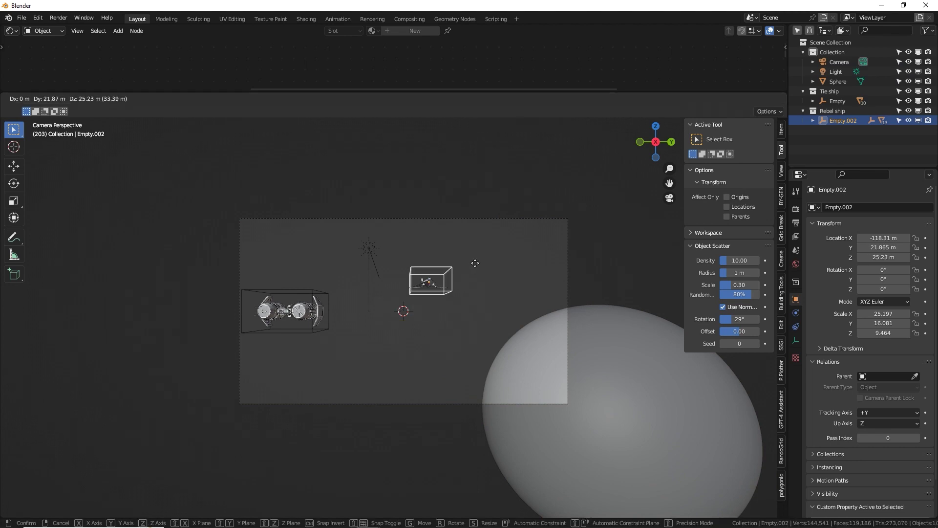
pyautogui.click(479, 257)
pyautogui.click(329, 292)
pyautogui.press('g')
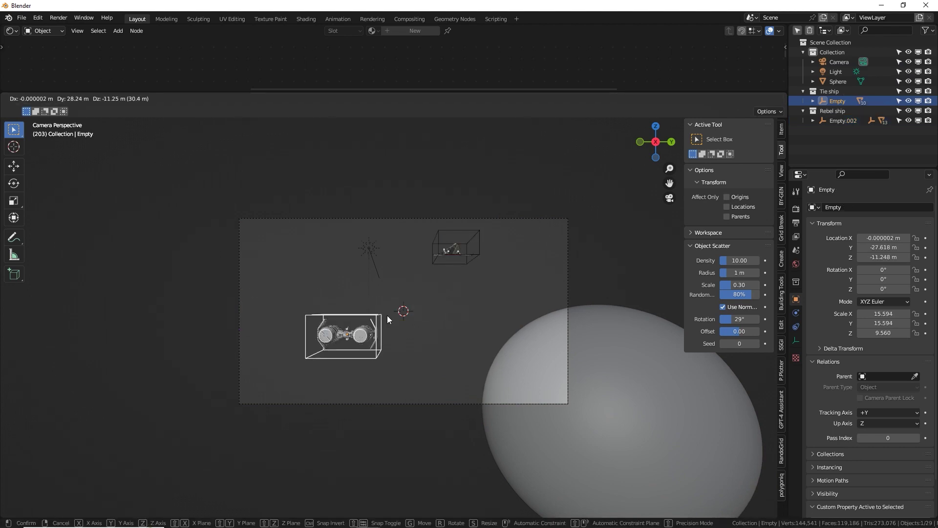
pyautogui.click(387, 316)
pyautogui.click(541, 362)
pyautogui.press('KP_Decimal')
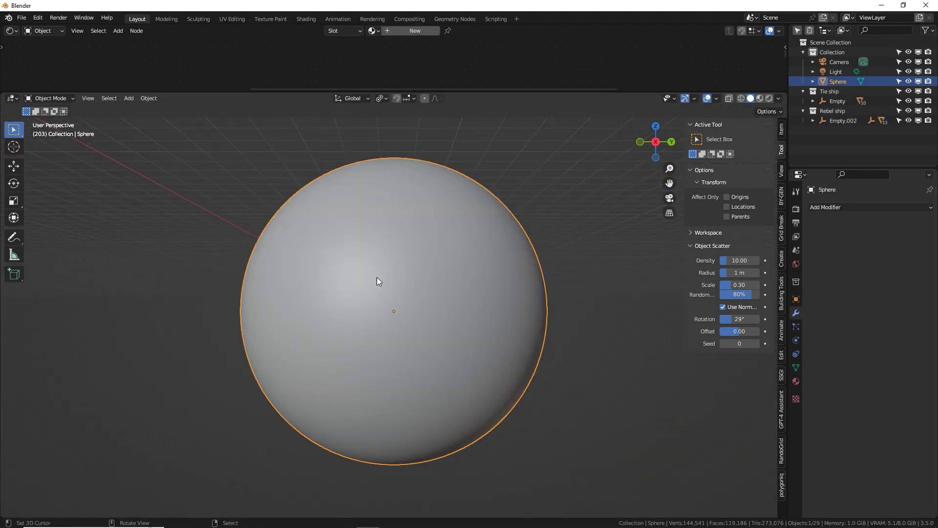
# - Create a new 'Planet' material for the sphere in an enlarged shader editor
pyautogui.moveTo(400, 277); pyautogui.dragTo(401, 246, button='middle')
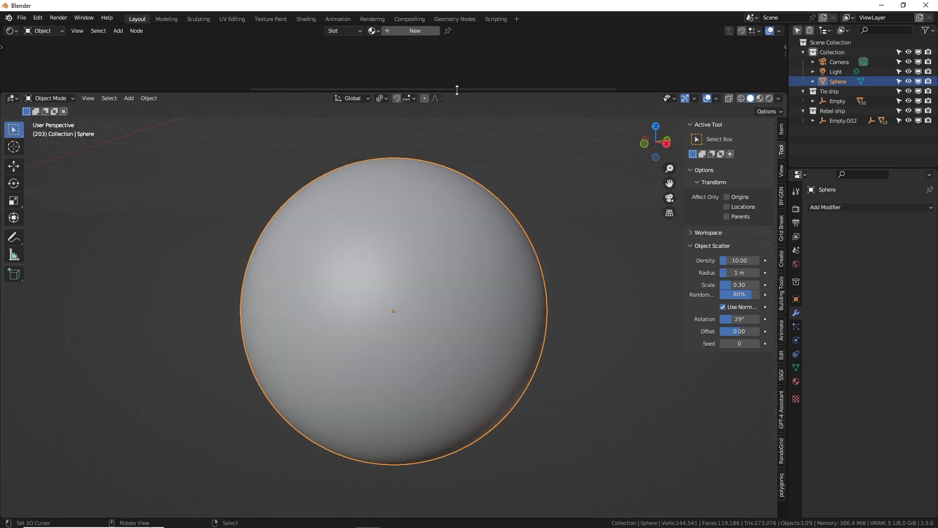
pyautogui.moveTo(458, 92); pyautogui.dragTo(470, 184)
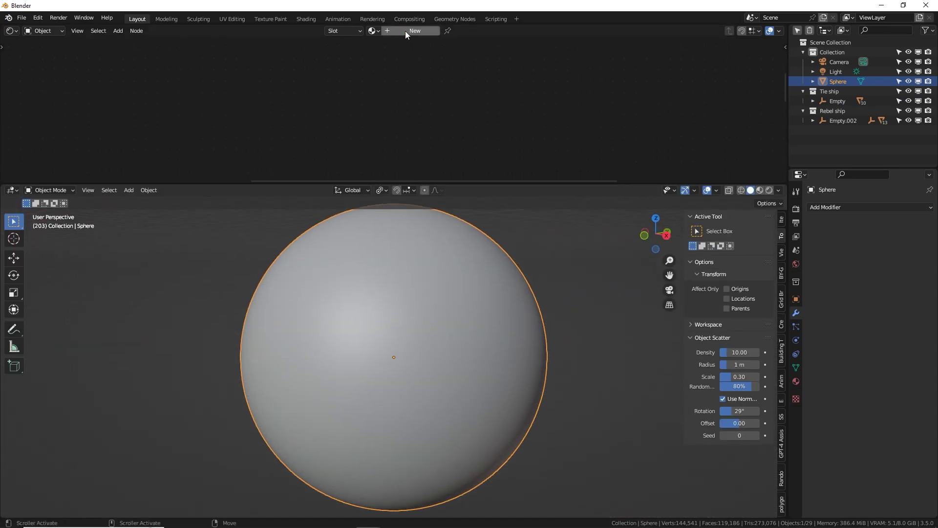
pyautogui.click(409, 30)
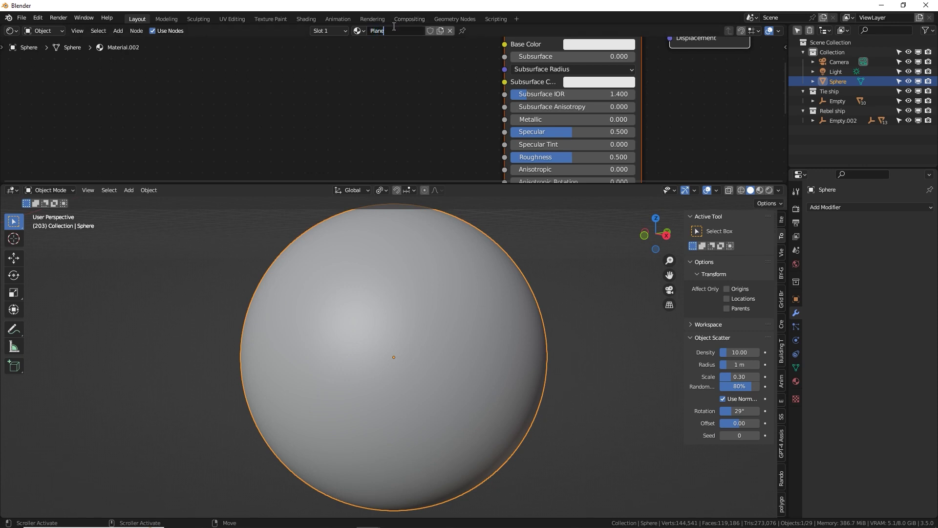
# - Add a coordinate, mapping and image texture chain to the Principled BSDF, then browse for an image
pyautogui.moveTo(498, 128); pyautogui.dragTo(452, 175, button='middle')
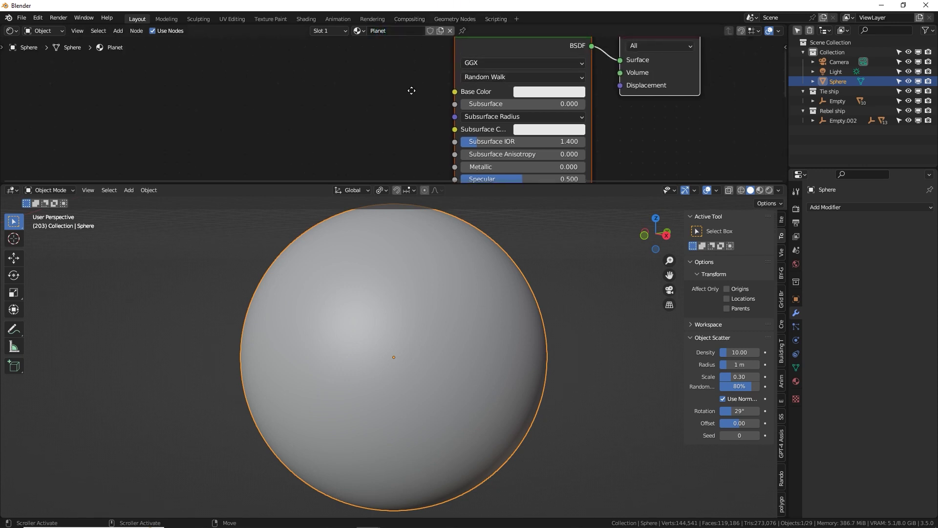
pyautogui.moveTo(412, 91); pyautogui.dragTo(400, 109, button='middle')
pyautogui.click(482, 50)
pyautogui.hotkey('ctrl', 't')
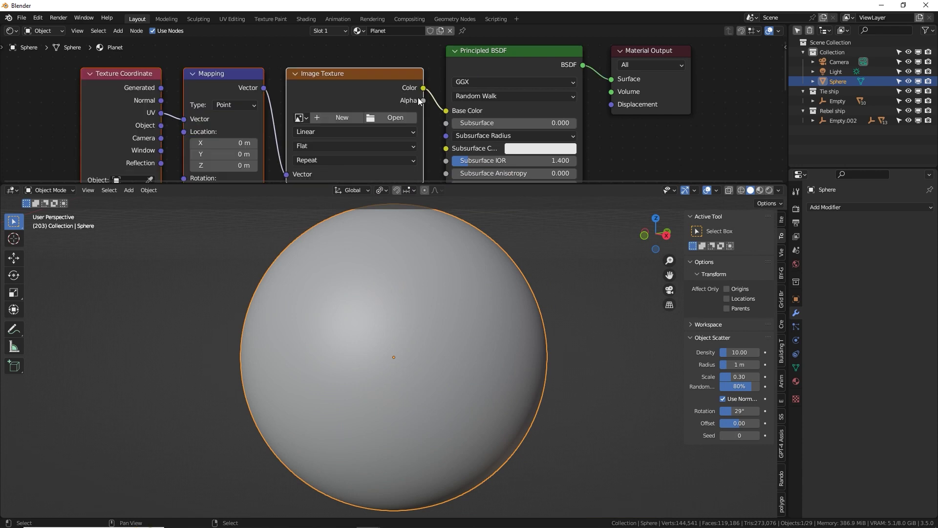
pyautogui.click(394, 118)
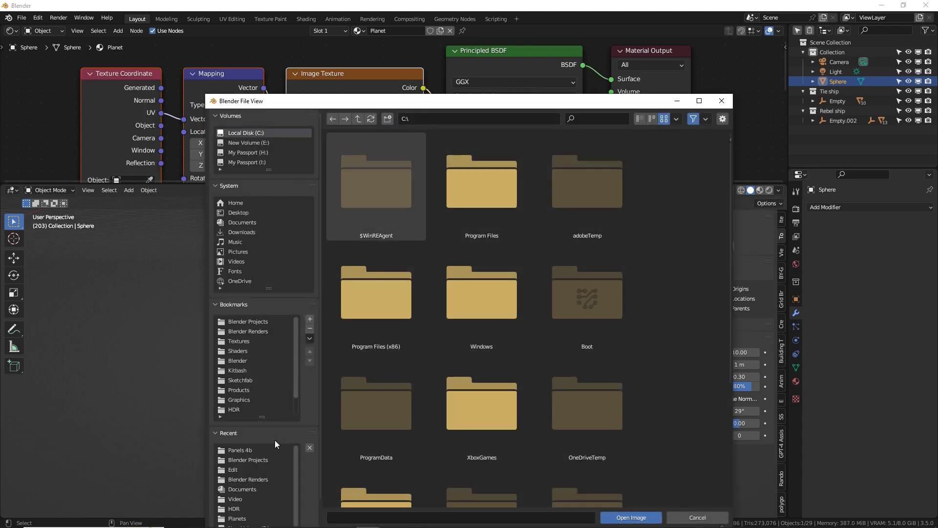
# - Load 4k_ceres_fictional.jpg from the Textures > Planets folder into the Image Texture node
pyautogui.click(246, 348)
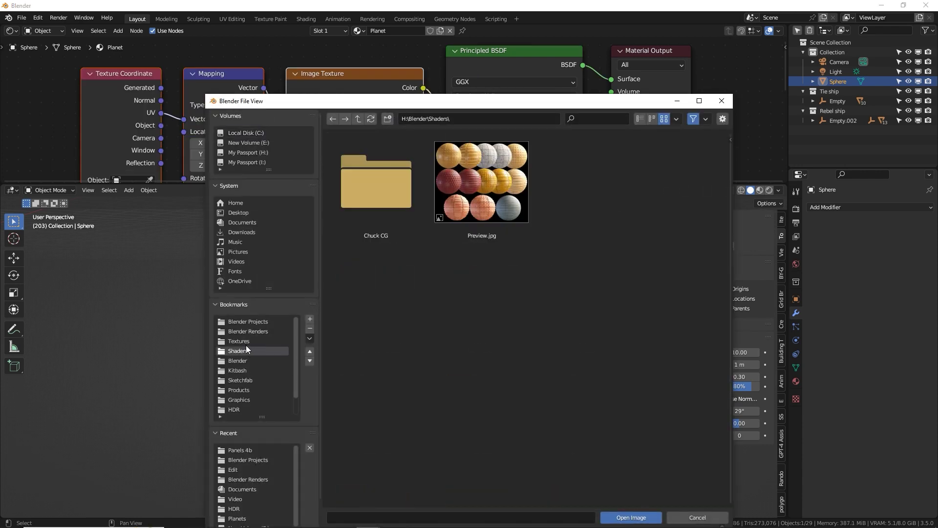
pyautogui.click(245, 341)
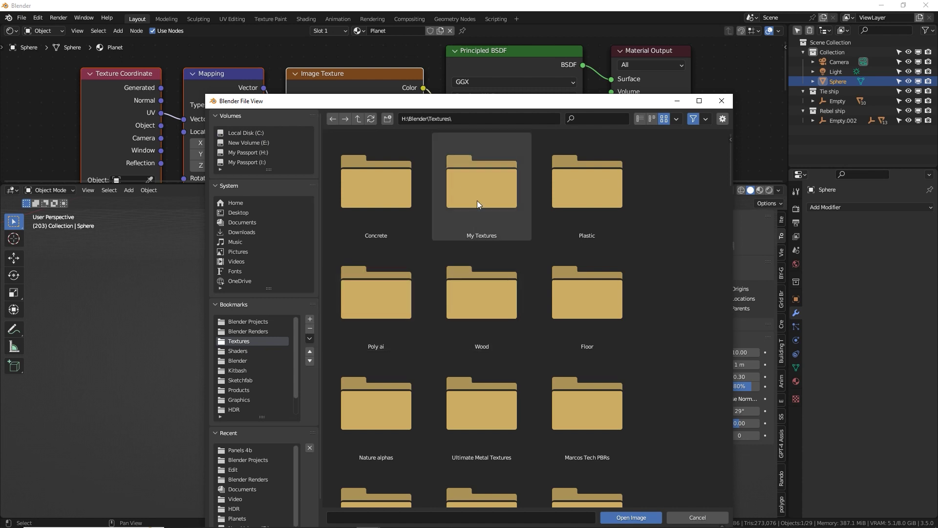
pyautogui.scroll(-3, 424, 389)
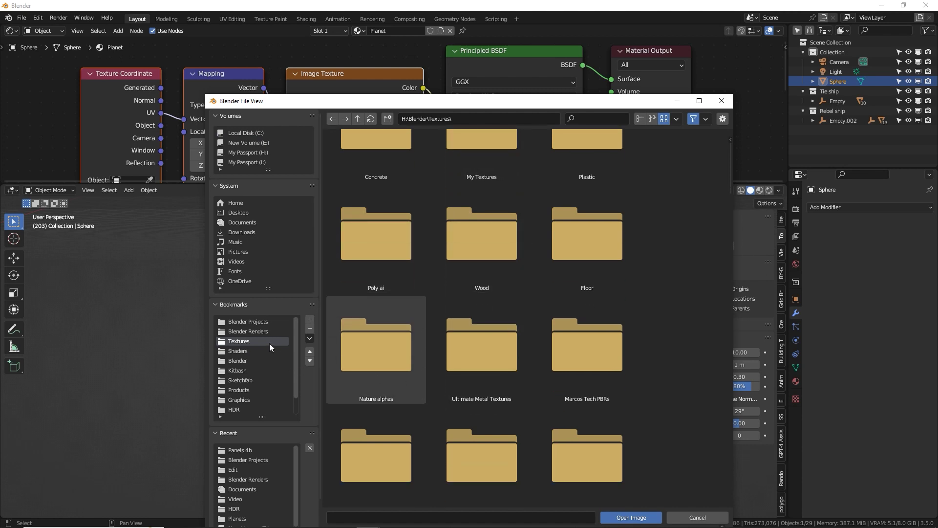
pyautogui.scroll(-8, 473, 335)
pyautogui.doubleClick(481, 272)
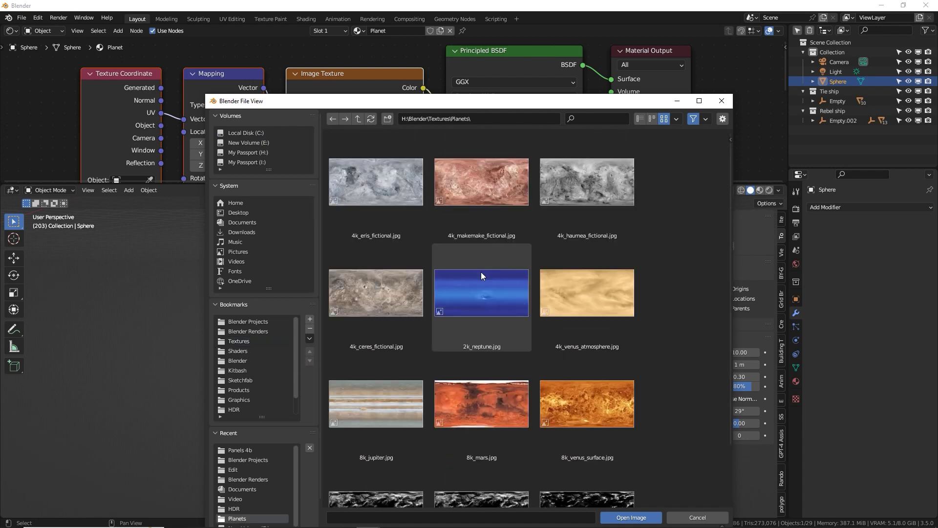
pyautogui.click(579, 199)
pyautogui.scroll(-1, 570, 310)
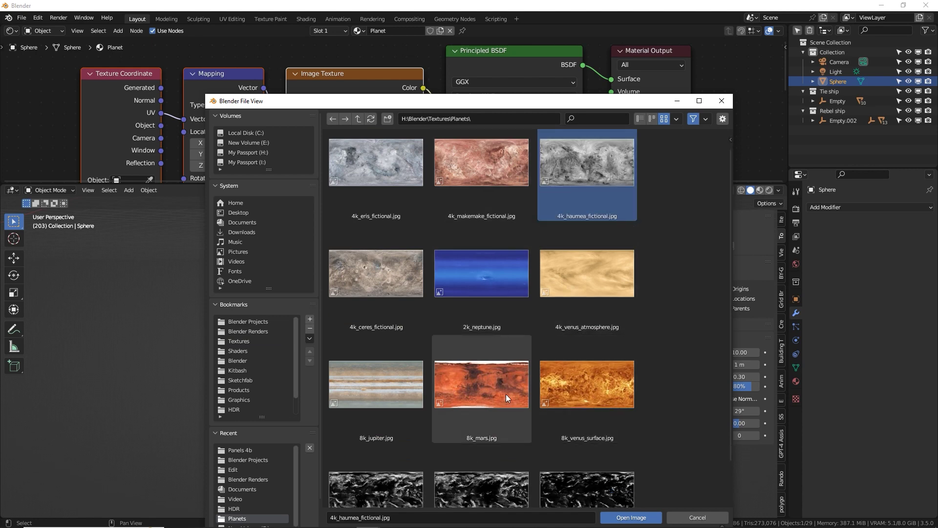
pyautogui.click(368, 264)
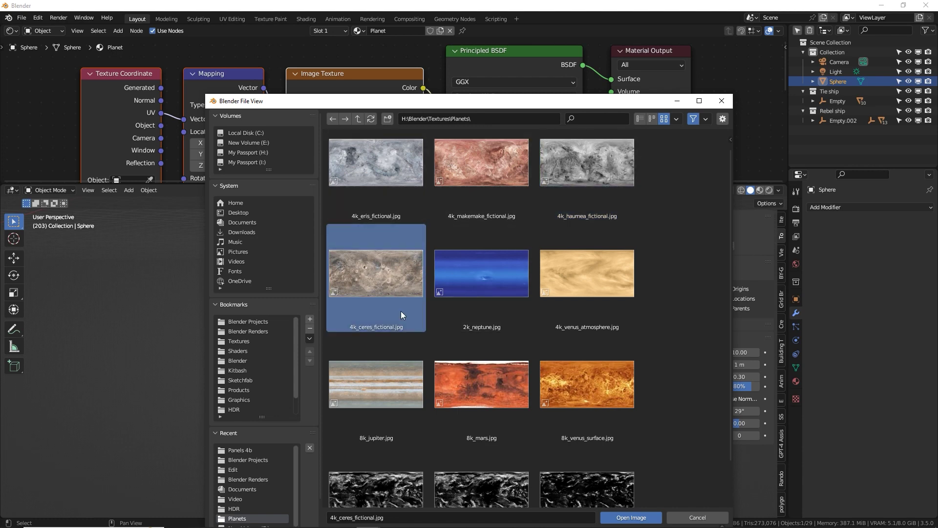
pyautogui.scroll(-3, 406, 283)
pyautogui.scroll(2, 406, 283)
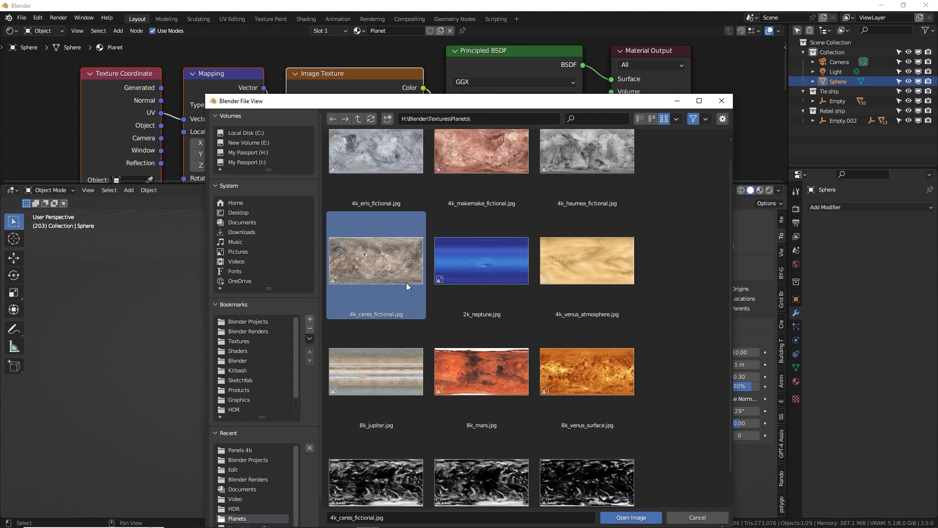
pyautogui.click(632, 518)
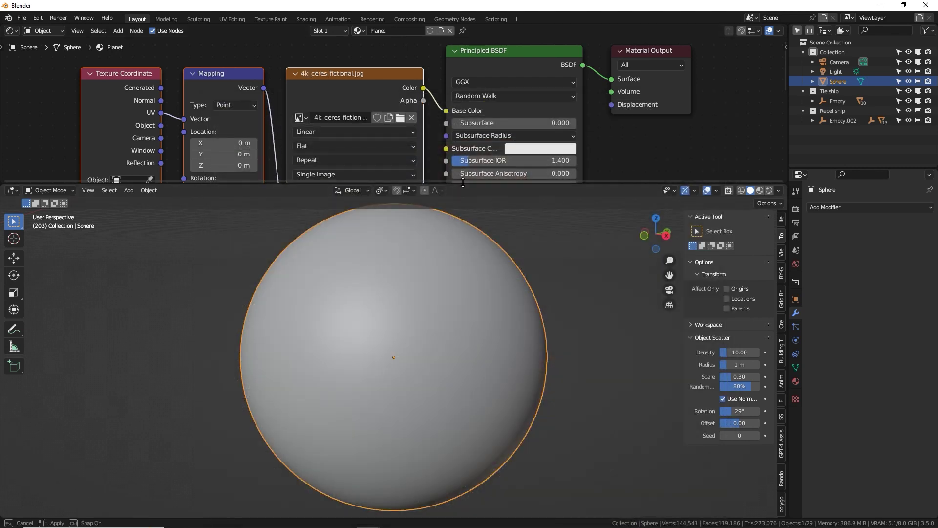
# - Switch the viewport to Material Preview and orbit to view the ceres-textured planet
pyautogui.moveTo(463, 183); pyautogui.dragTo(463, 159)
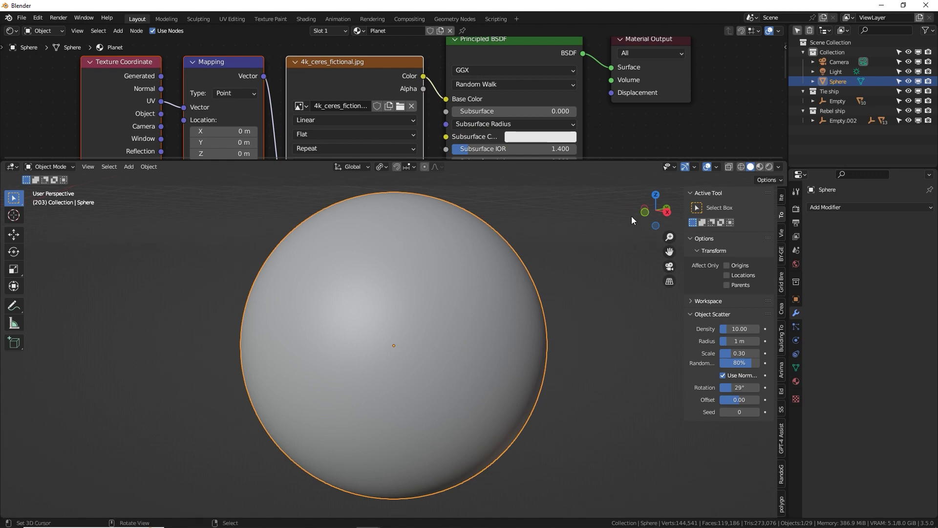
pyautogui.press('z')
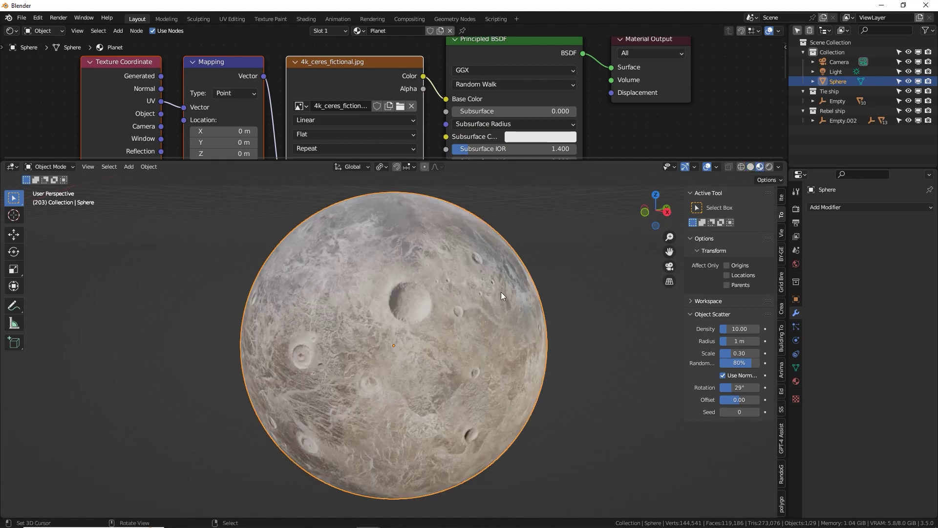
pyautogui.moveTo(501, 291)
pyautogui.mouseDown(button='middle')
pyautogui.moveTo(317, 271)
pyautogui.moveTo(265, 319)
pyautogui.moveTo(300, 351)
pyautogui.moveTo(415, 295)
pyautogui.moveTo(435, 197)
pyautogui.moveTo(436, 248)
pyautogui.moveTo(417, 314)
pyautogui.moveTo(432, 311)
pyautogui.moveTo(419, 291)
pyautogui.mouseUp(button='middle')
pyautogui.scroll(-3, 190, 85)
# - Move the coordinate, mapping and image nodes left to make room near the shader
pyautogui.moveTo(144, 78); pyautogui.dragTo(394, 109)
pyautogui.press('g')
pyautogui.click(351, 108)
pyautogui.moveTo(351, 107); pyautogui.dragTo(355, 99, button='middle')
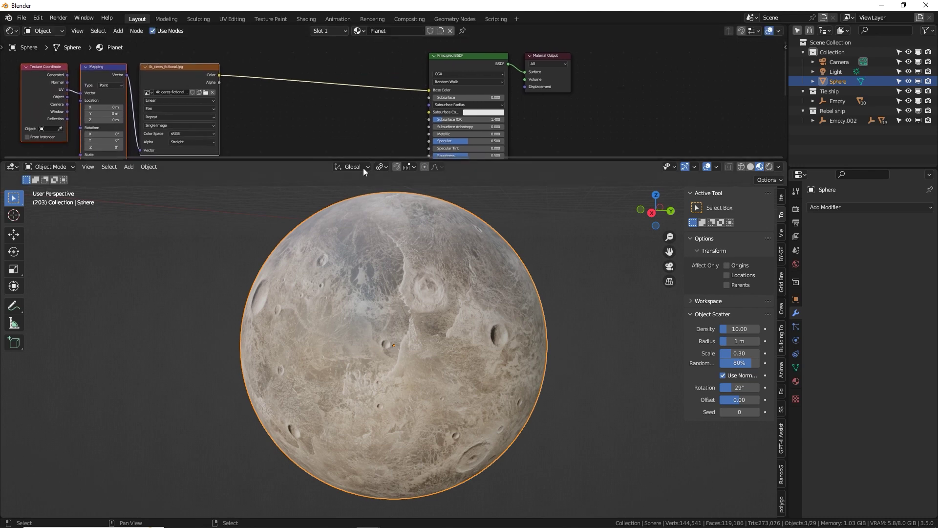
pyautogui.moveTo(366, 160); pyautogui.dragTo(366, 221)
pyautogui.moveTo(366, 169); pyautogui.dragTo(393, 98, button='middle')
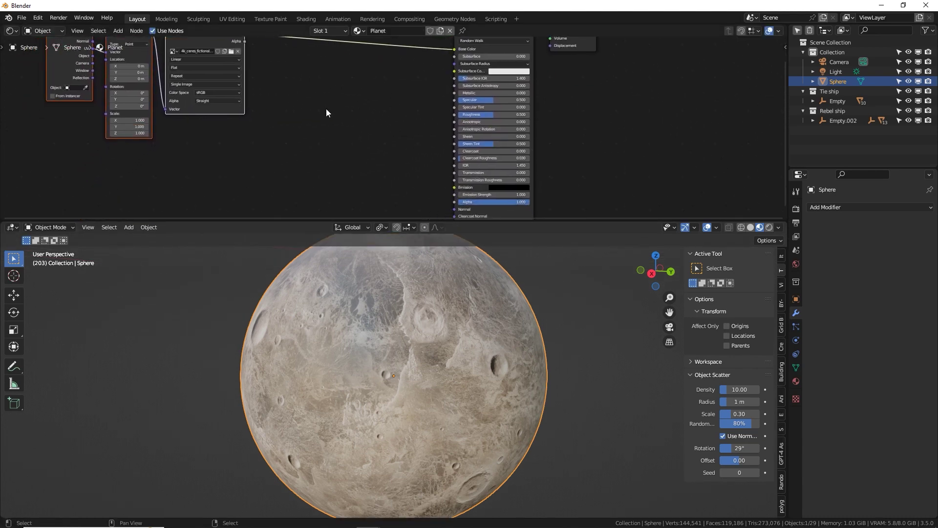
# - Add a Bump node fed by the image colour, with Strength and Distance both 0.1
pyautogui.hotkey('shift', 'a')
pyautogui.write('bump')
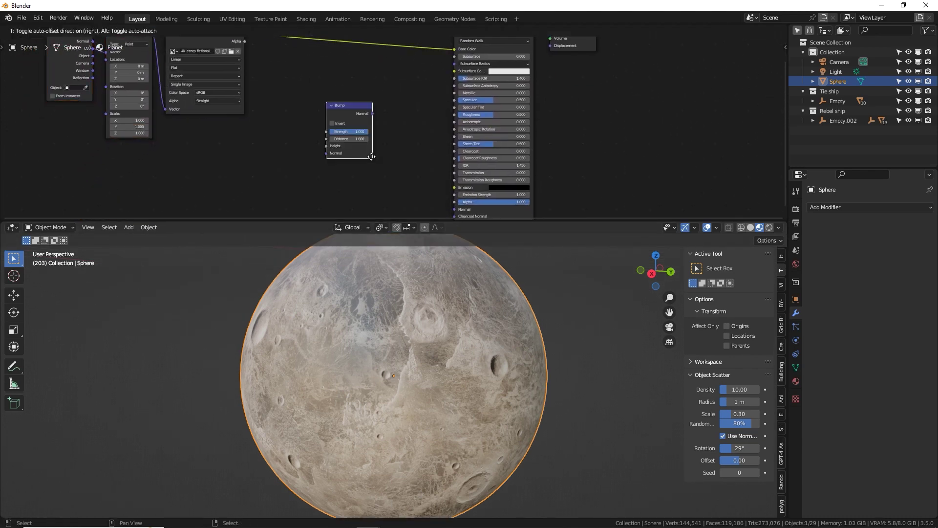
pyautogui.press('Return')
pyautogui.moveTo(341, 97); pyautogui.dragTo(363, 156, button='middle')
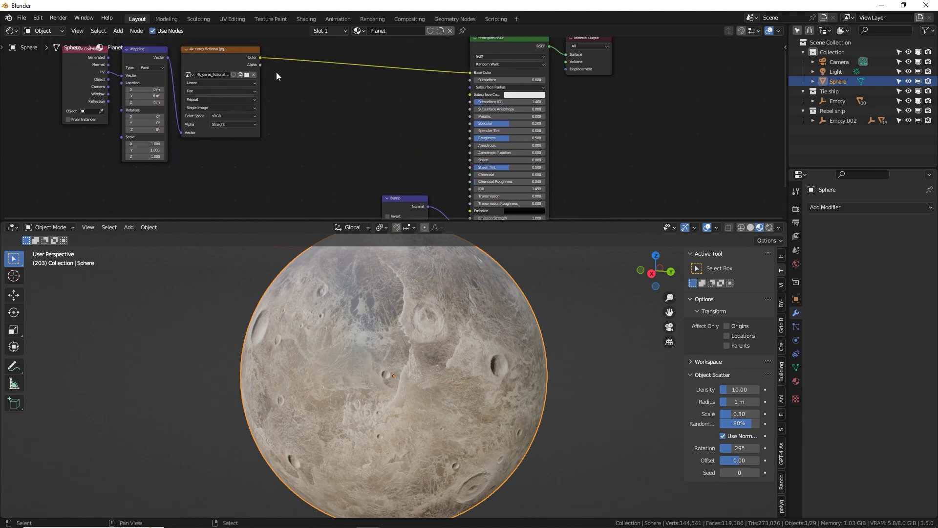
pyautogui.moveTo(262, 57); pyautogui.dragTo(388, 187)
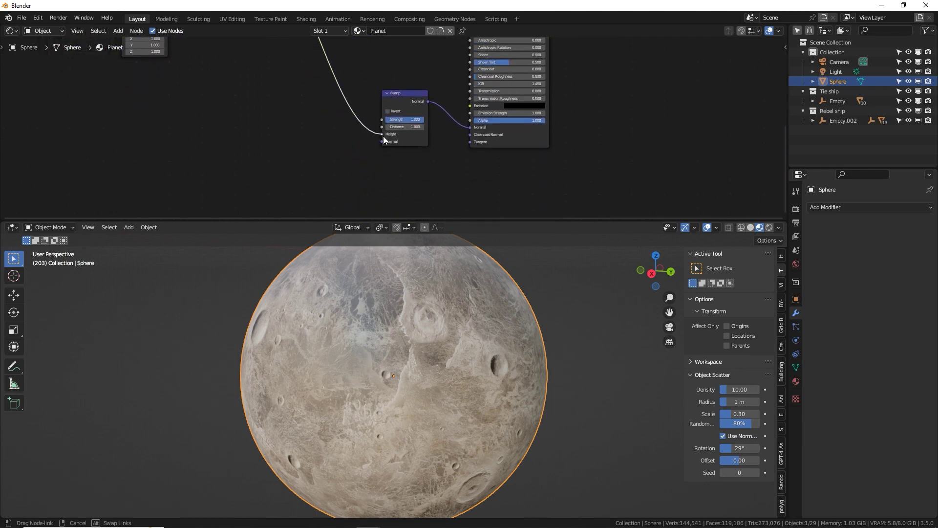
pyautogui.moveTo(384, 140); pyautogui.dragTo(382, 133)
pyautogui.scroll(2, 419, 140)
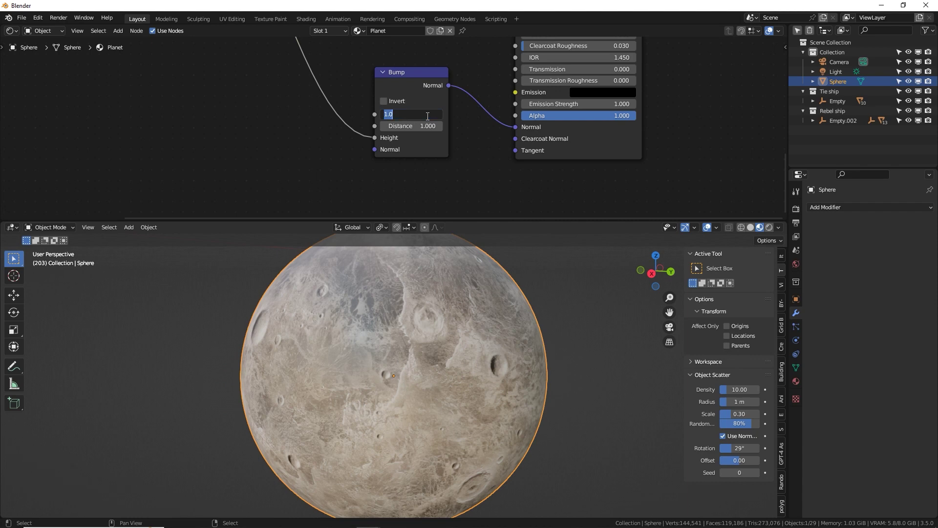
pyautogui.press('Tab')
pyautogui.write('.1')
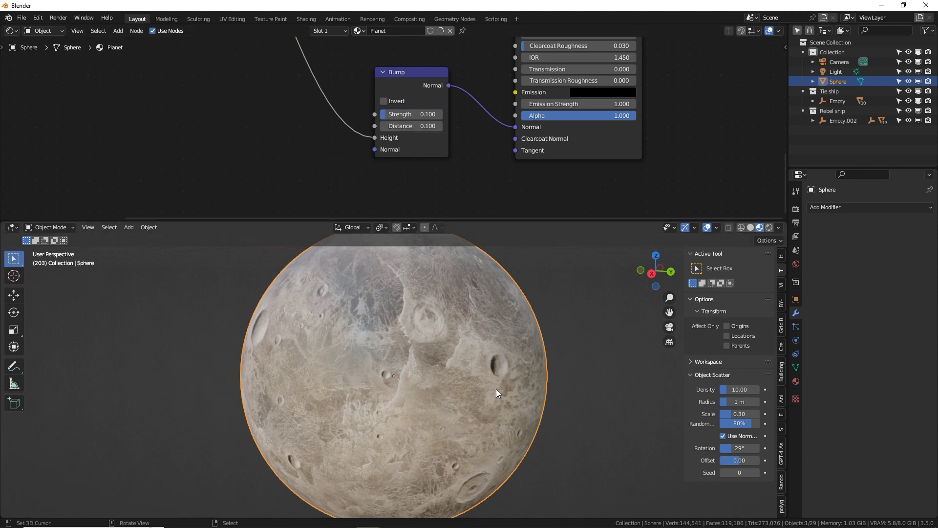
# - Check the bump on the planet and move the Material Output node to the right
pyautogui.moveTo(497, 393); pyautogui.dragTo(475, 386, button='middle')
pyautogui.scroll(-6, 415, 147)
pyautogui.moveTo(449, 94); pyautogui.dragTo(299, 80, button='middle')
pyautogui.moveTo(450, 132); pyautogui.dragTo(606, 131)
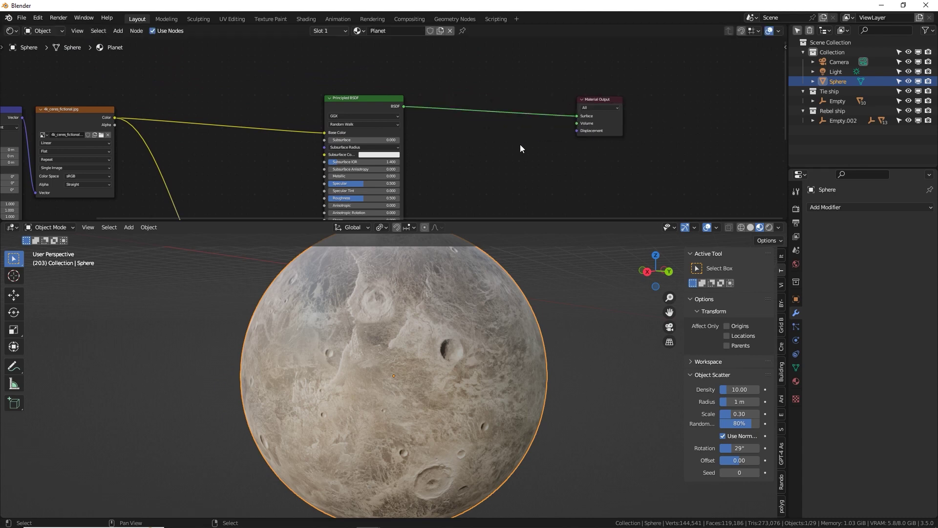
pyautogui.moveTo(522, 147); pyautogui.dragTo(499, 115, button='middle')
# - Insert a Mix Shader onto the link feeding the material output
pyautogui.hotkey('shift', 'a')
pyautogui.click(499, 111)
pyautogui.write('m')
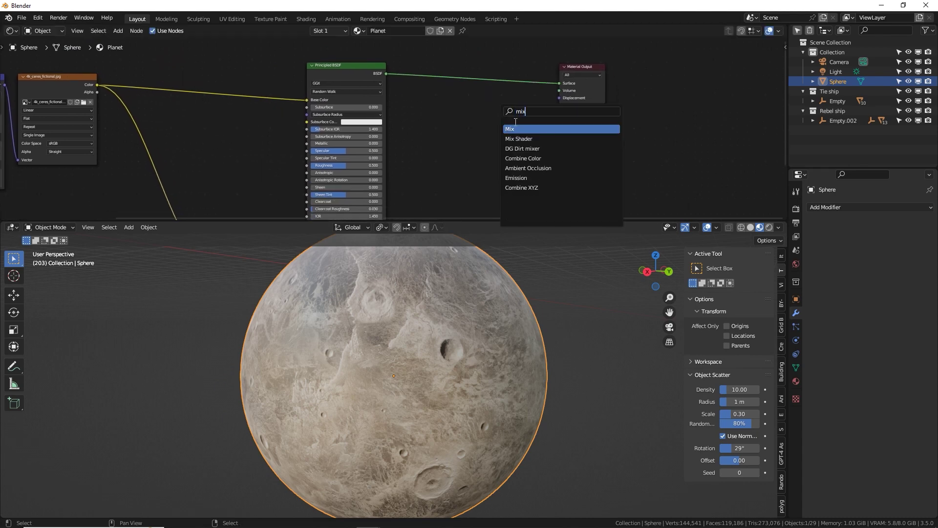
pyautogui.write('ix')
pyautogui.press('Down')
pyautogui.press('Return')
pyautogui.click(494, 135)
# - Add a Diffuse BSDF and plug it into the Mix Shader's second shader input
pyautogui.hotkey('shift', 'a')
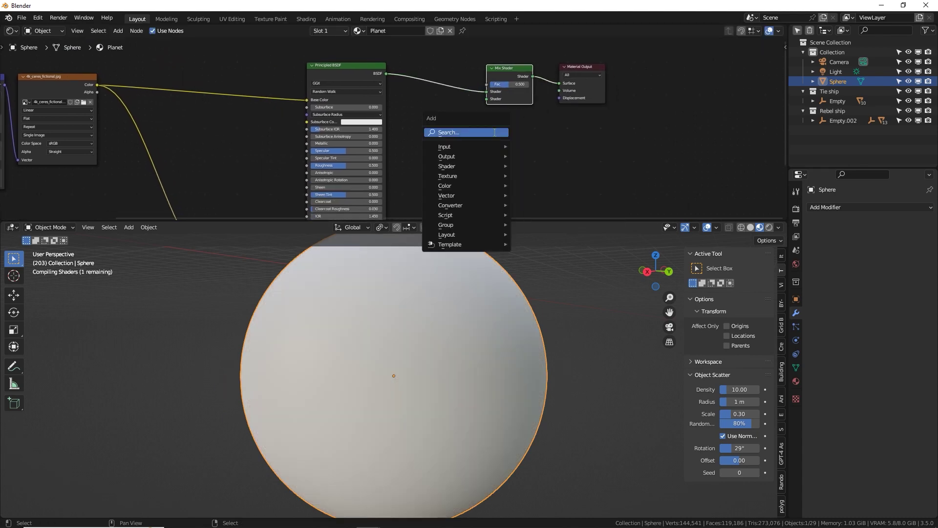
pyautogui.click(494, 132)
pyautogui.write('dif')
pyautogui.press('Return')
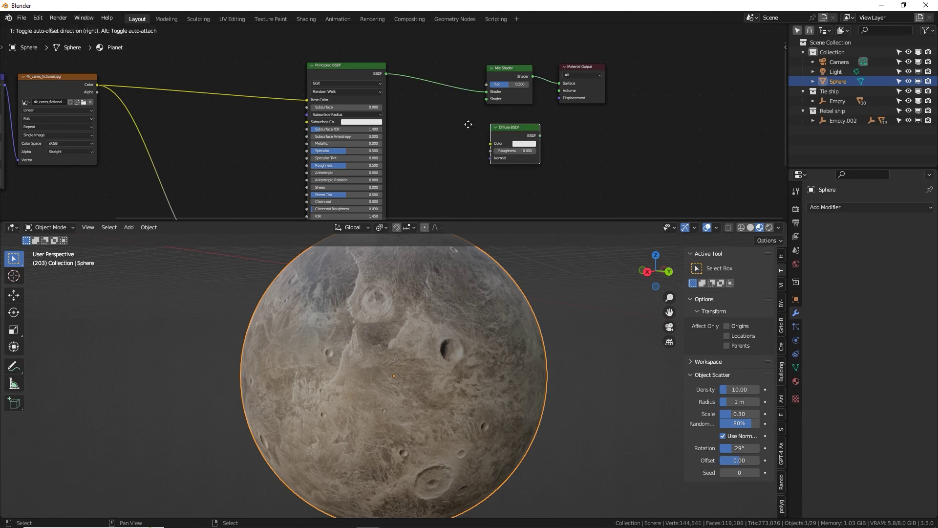
pyautogui.click(431, 126)
pyautogui.moveTo(492, 99); pyautogui.dragTo(493, 99)
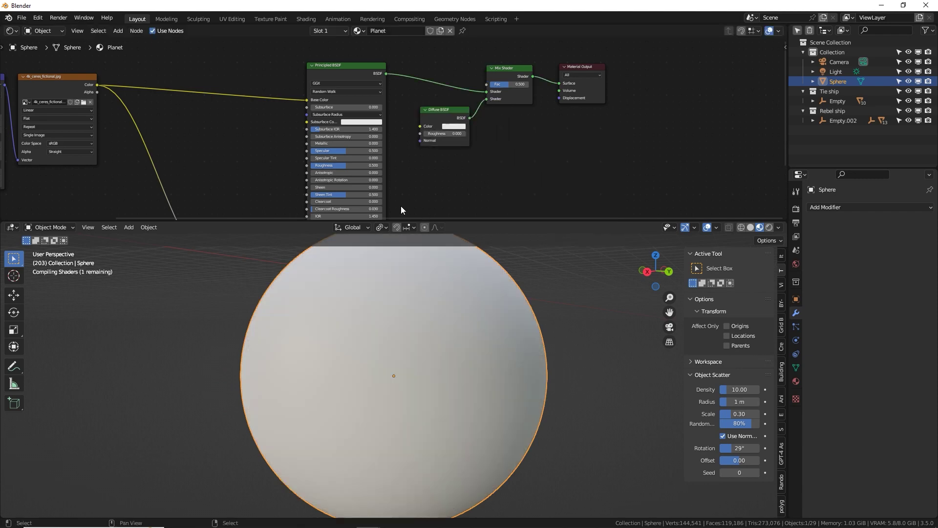
pyautogui.keyDown('shift'); pyautogui.moveTo(523, 324); pyautogui.dragTo(521, 356, button='middle'); pyautogui.keyUp('shift')
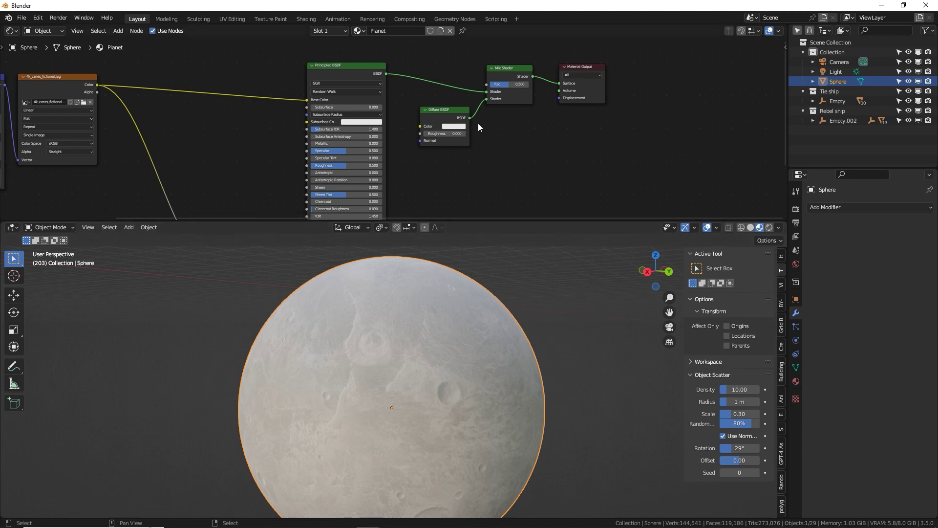
pyautogui.moveTo(373, 69); pyautogui.dragTo(388, 127, button='middle')
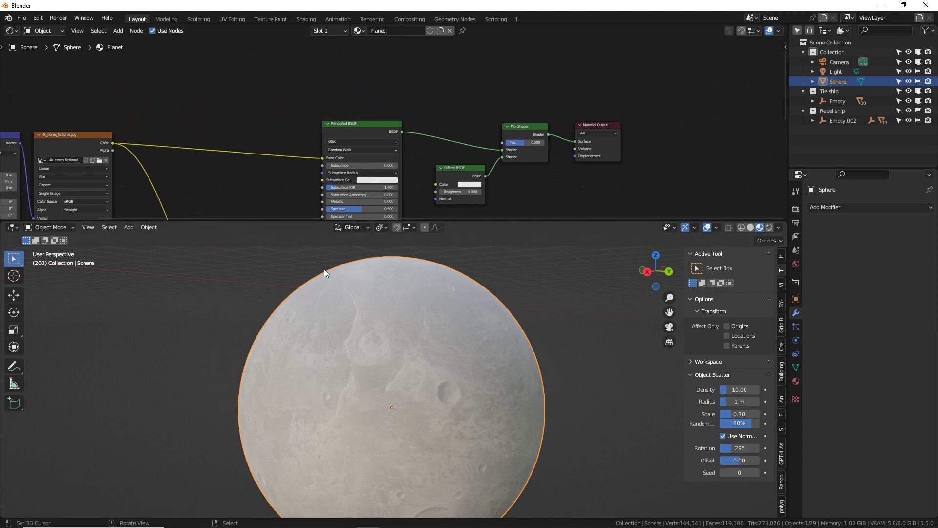
# - Add Layer Weight and ColorRamp nodes, linking Facing → ColorRamp Fac → Mix Shader Fac
pyautogui.hotkey('shift', 'a')
pyautogui.click(408, 86)
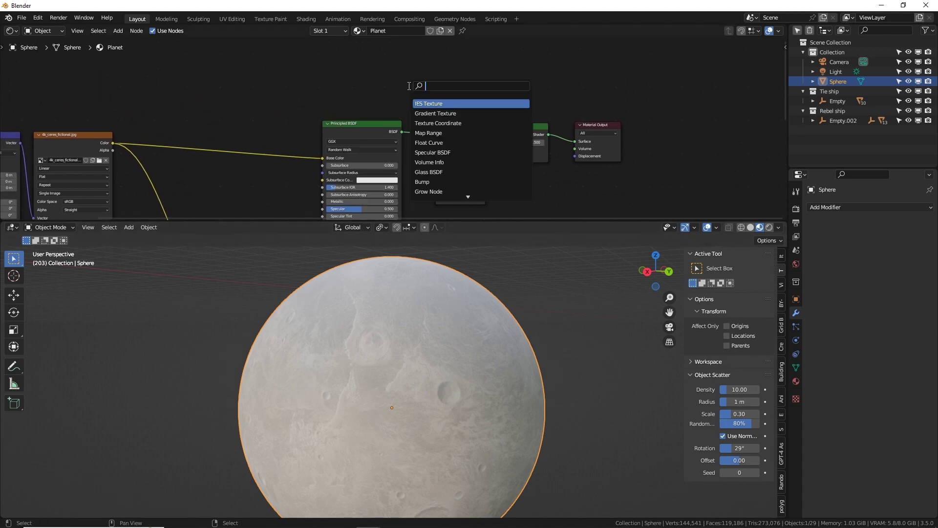
pyautogui.write('layre')
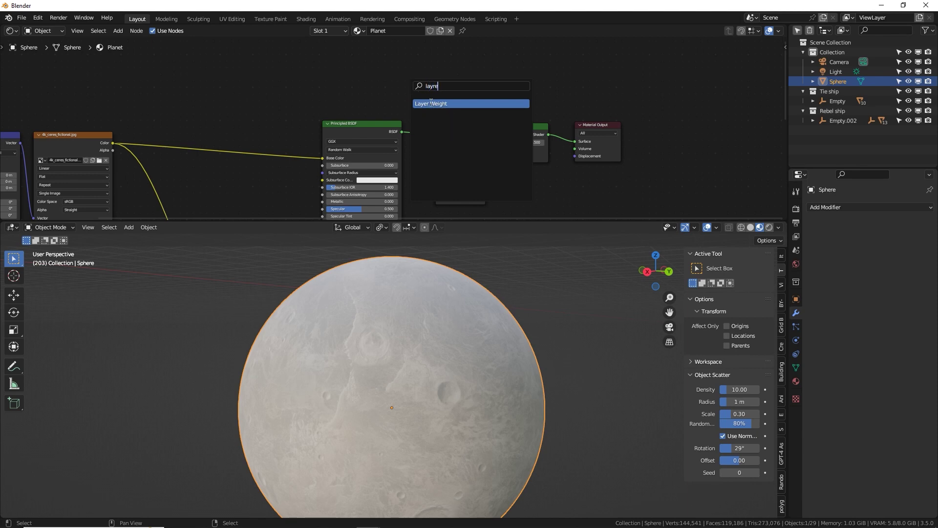
pyautogui.click(431, 103)
pyautogui.click(441, 80)
pyautogui.click(454, 73)
pyautogui.write('color ramp')
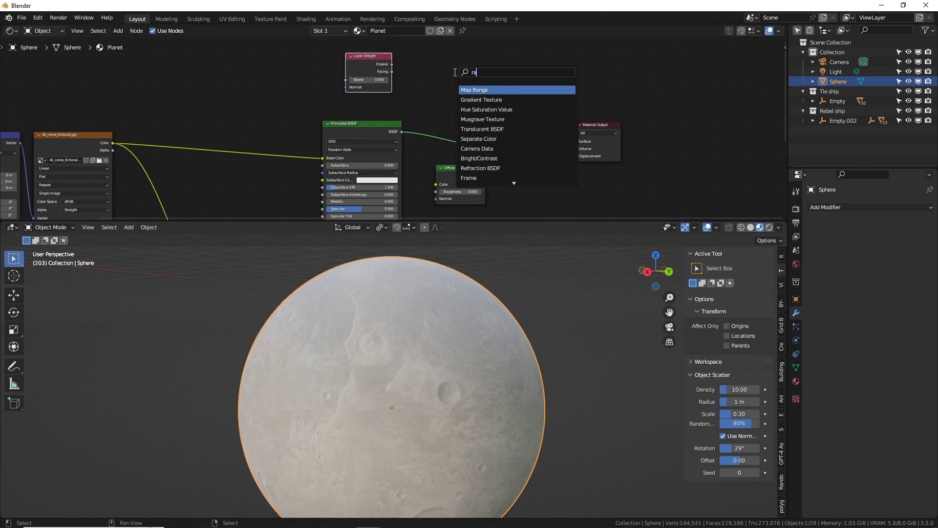
pyautogui.press('Return')
pyautogui.click(405, 60)
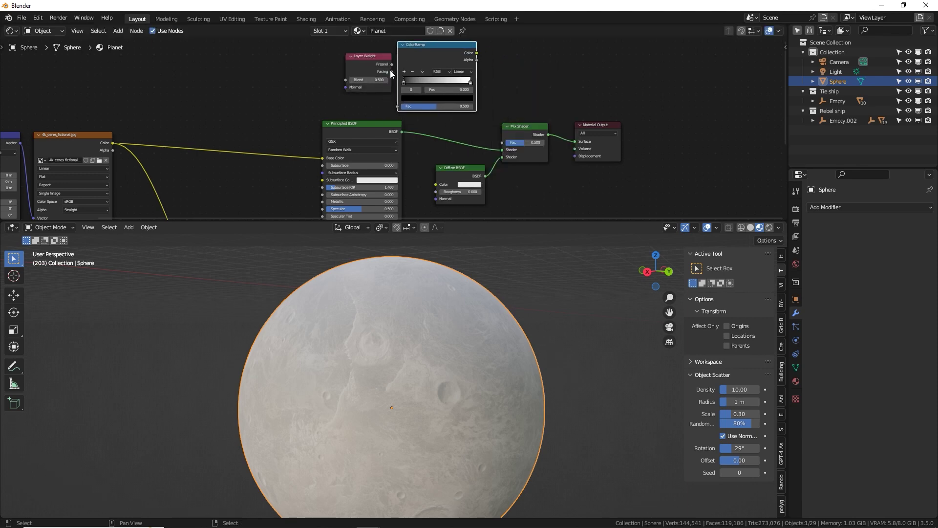
pyautogui.moveTo(386, 63); pyautogui.dragTo(404, 105)
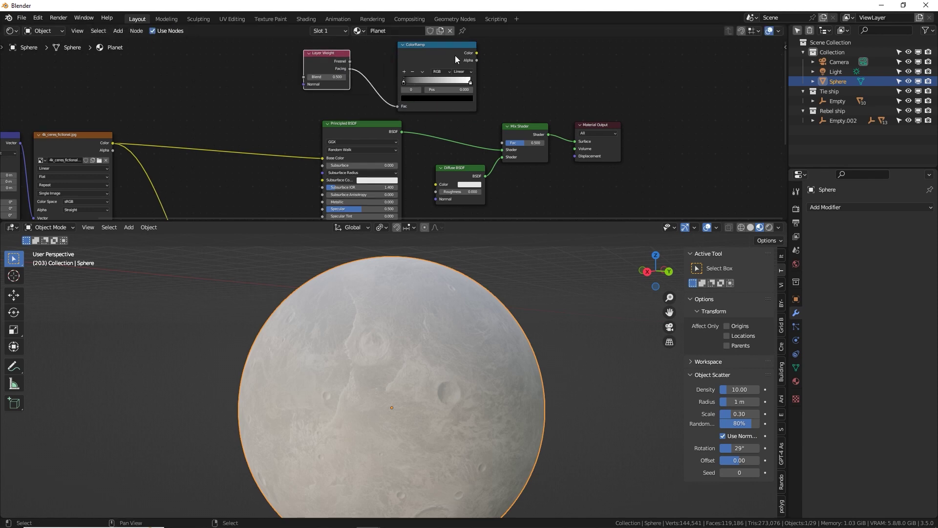
pyautogui.moveTo(456, 55)
pyautogui.mouseDown()
pyautogui.moveTo(429, 55)
pyautogui.moveTo(503, 48)
pyautogui.moveTo(501, 152)
pyautogui.moveTo(503, 142)
pyautogui.mouseUp()
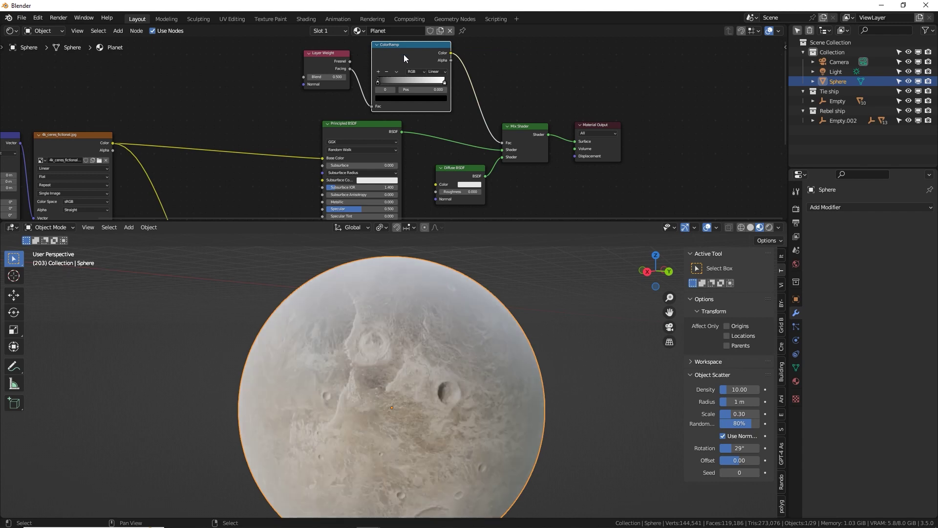
# - Adjust the Layer Weight blend and ramp stops for a dark core, bright rim, using Ease interpolation
pyautogui.keyDown('ctrl'); pyautogui.keyDown('shift'); pyautogui.click(407, 54); pyautogui.keyUp('shift'); pyautogui.keyUp('ctrl')
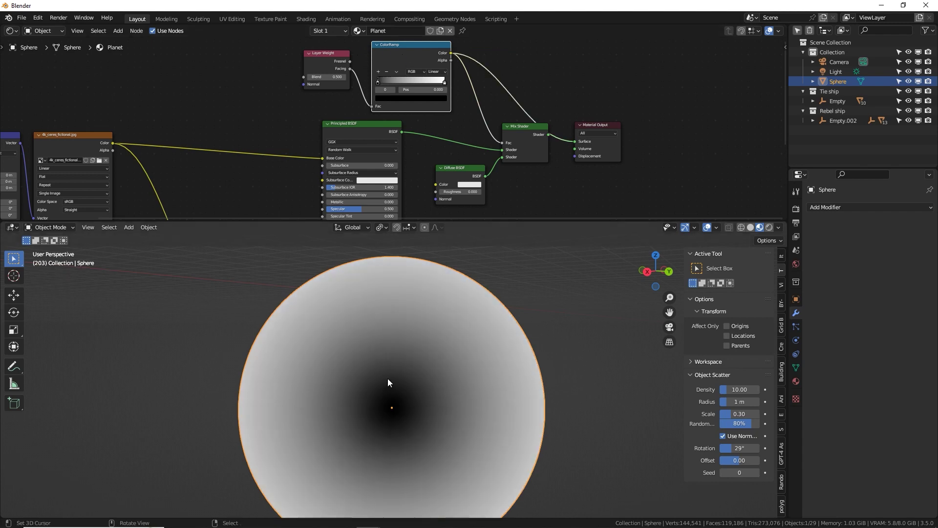
pyautogui.moveTo(388, 379)
pyautogui.mouseDown(button='middle')
pyautogui.moveTo(467, 345)
pyautogui.moveTo(506, 380)
pyautogui.moveTo(474, 392)
pyautogui.moveTo(474, 378)
pyautogui.moveTo(396, 380)
pyautogui.mouseUp(button='middle')
pyautogui.keyDown('shift'); pyautogui.moveTo(339, 78); pyautogui.dragTo(243, 77); pyautogui.keyUp('shift')
pyautogui.moveTo(445, 81)
pyautogui.mouseDown()
pyautogui.moveTo(391, 81)
pyautogui.moveTo(444, 84)
pyautogui.moveTo(437, 75)
pyautogui.mouseUp()
pyautogui.click(438, 72)
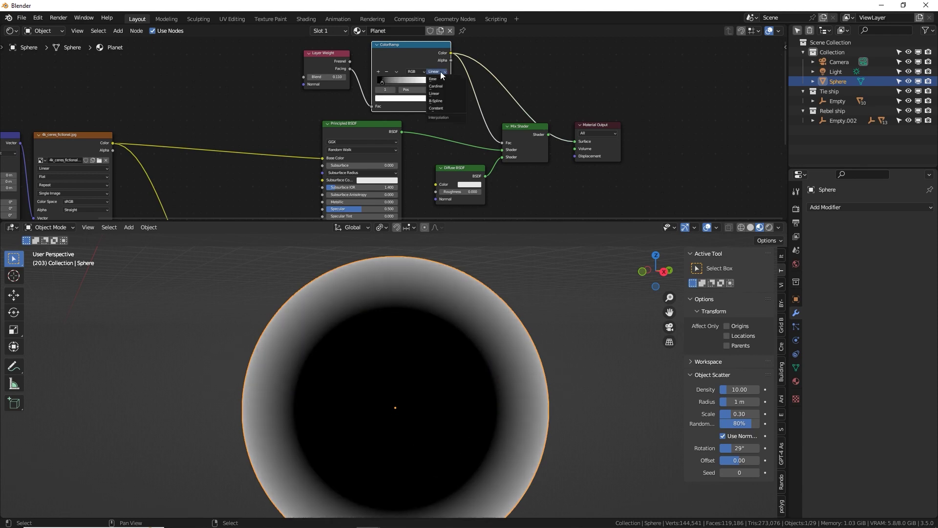
pyautogui.click(437, 80)
pyautogui.scroll(3, 435, 86)
pyautogui.moveTo(435, 87); pyautogui.dragTo(420, 110, button='middle')
# - Reposition the Mix Shader node and set the Diffuse BSDF colour to blue
pyautogui.moveTo(470, 146); pyautogui.dragTo(375, 111, button='middle')
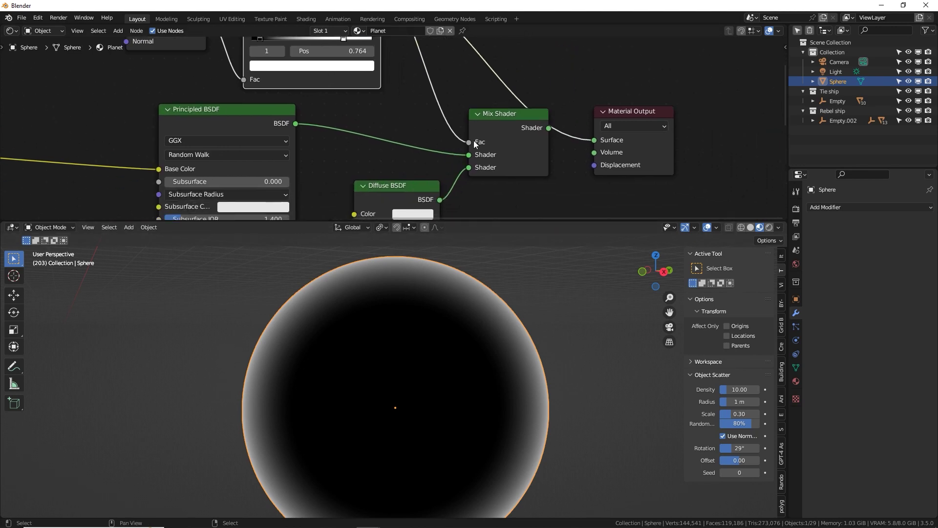
pyautogui.click(472, 140)
pyautogui.moveTo(519, 147); pyautogui.dragTo(508, 110, button='middle')
pyautogui.click(510, 110)
pyautogui.press('g')
pyautogui.moveTo(534, 143); pyautogui.dragTo(533, 164)
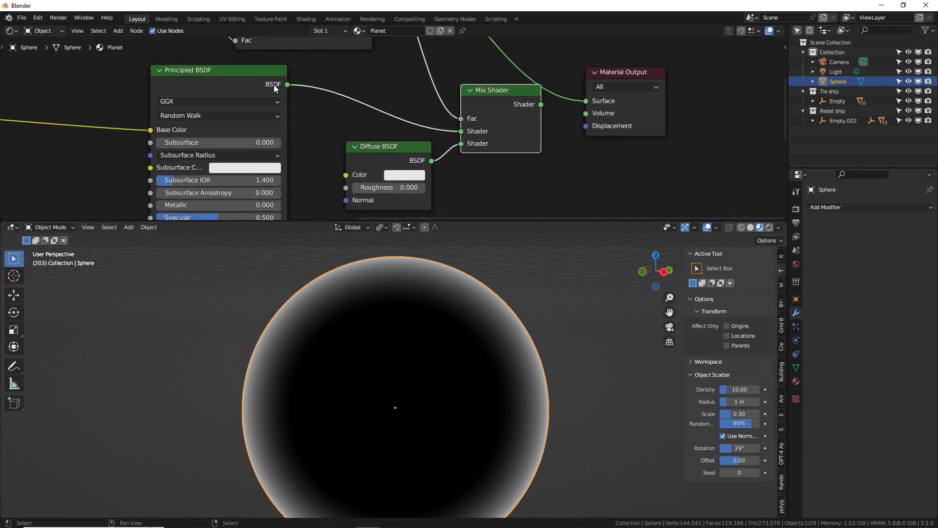
pyautogui.click(258, 80)
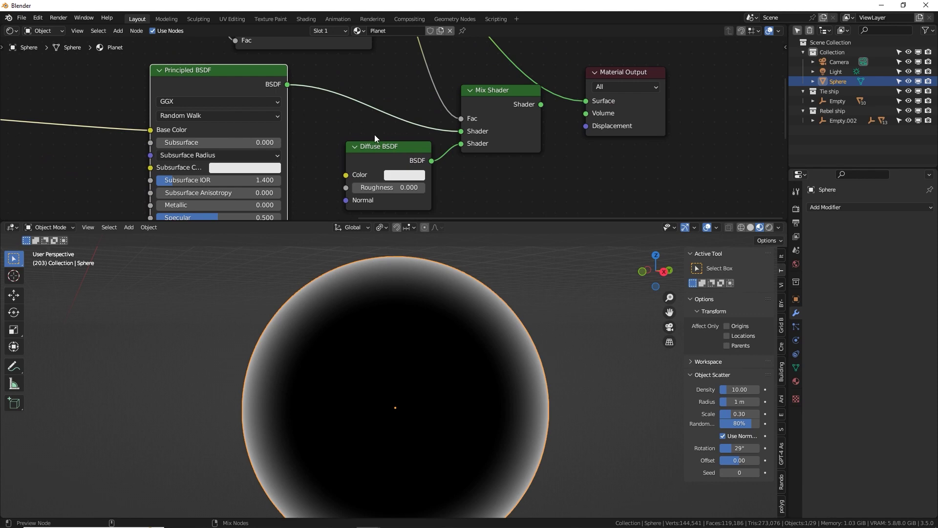
pyautogui.click(413, 171)
pyautogui.moveTo(438, 215); pyautogui.dragTo(456, 188)
pyautogui.keyDown('ctrl'); pyautogui.keyDown('shift'); pyautogui.click(524, 126); pyautogui.keyUp('shift'); pyautogui.keyUp('ctrl')
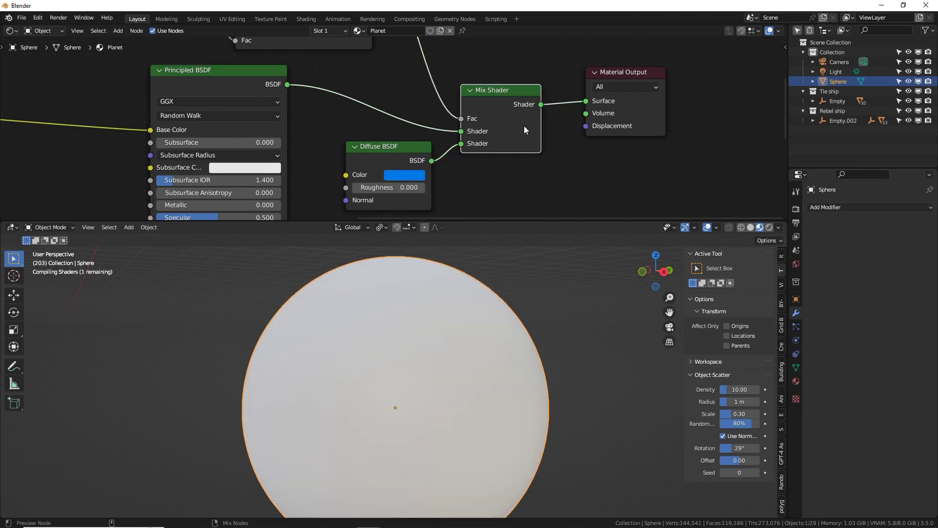
# - Widen the blue rim by shifting the ColorRamp's white stop
pyautogui.scroll(-2, 451, 131)
pyautogui.moveTo(466, 120)
pyautogui.mouseDown()
pyautogui.moveTo(476, 102)
pyautogui.moveTo(469, 111)
pyautogui.mouseUp()
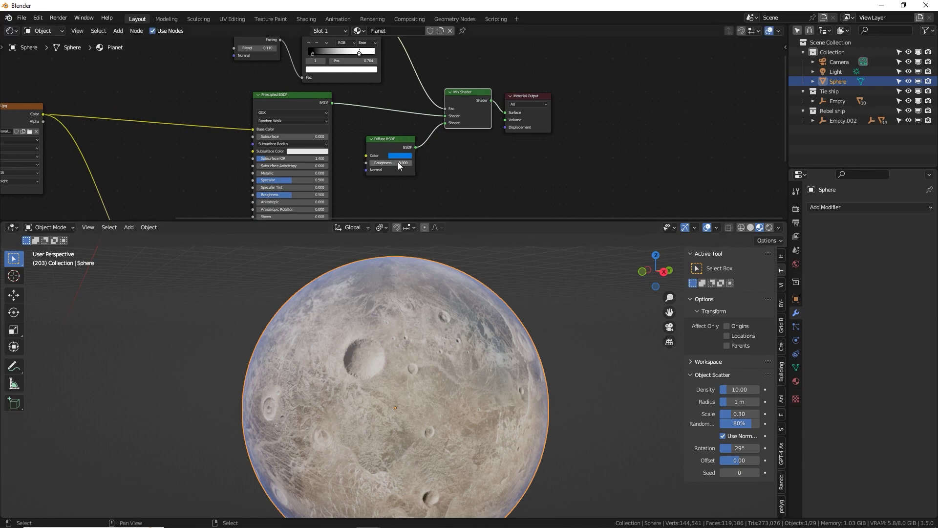
pyautogui.moveTo(377, 310); pyautogui.dragTo(397, 278, button='middle')
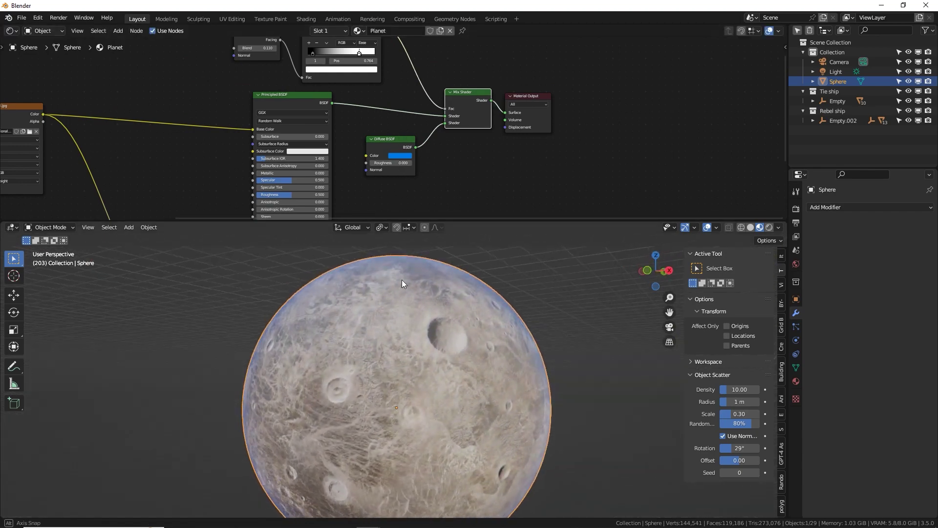
pyautogui.scroll(3, 381, 166)
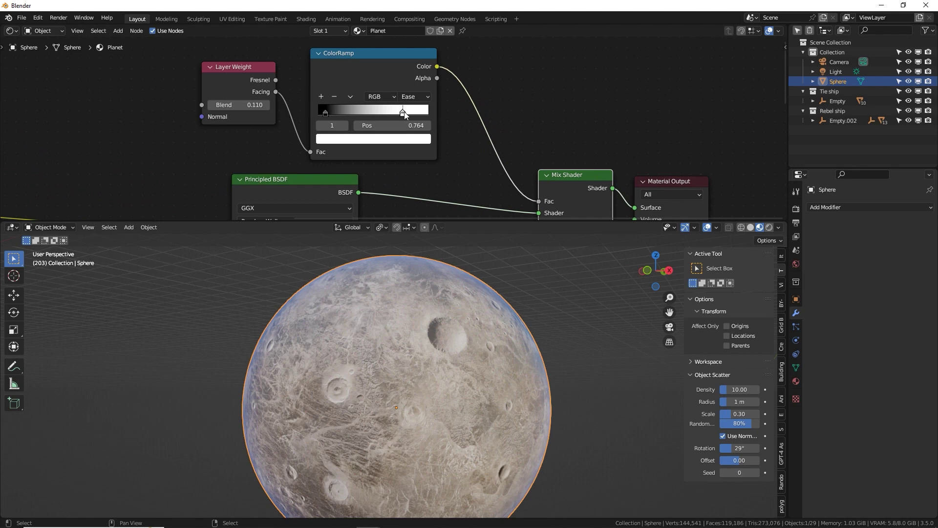
pyautogui.moveTo(404, 115); pyautogui.dragTo(321, 110)
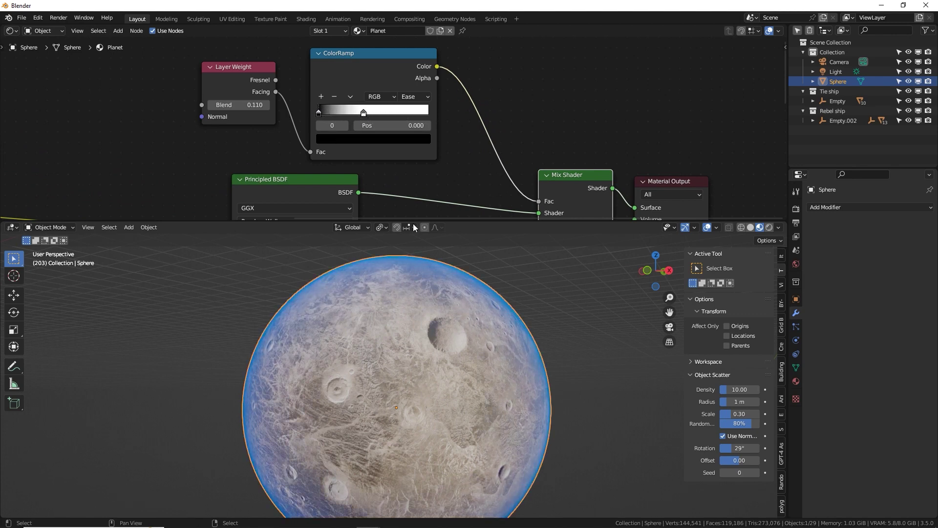
# - Make the Diffuse rim colour a paler light blue, fine-tuning hue and saturation
pyautogui.moveTo(449, 173); pyautogui.dragTo(382, 36, button='middle')
pyautogui.click(399, 141)
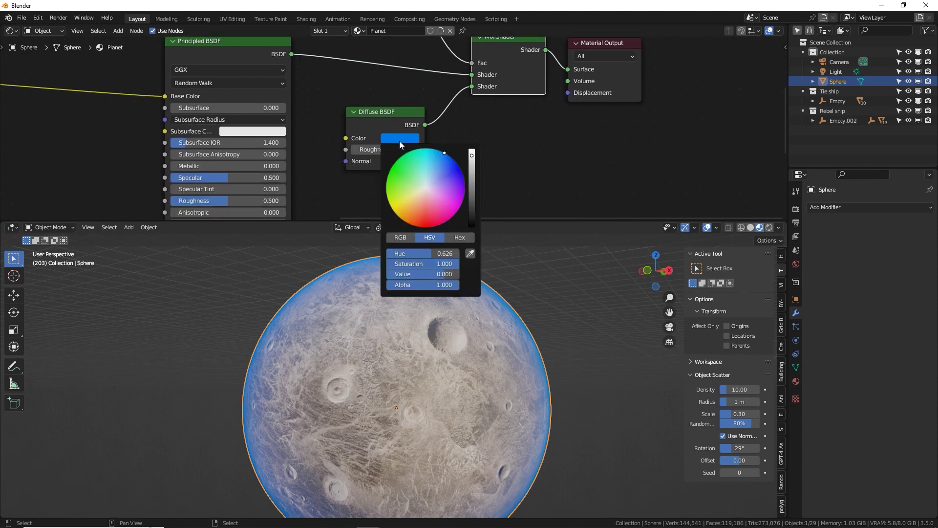
pyautogui.moveTo(429, 265); pyautogui.dragTo(415, 265)
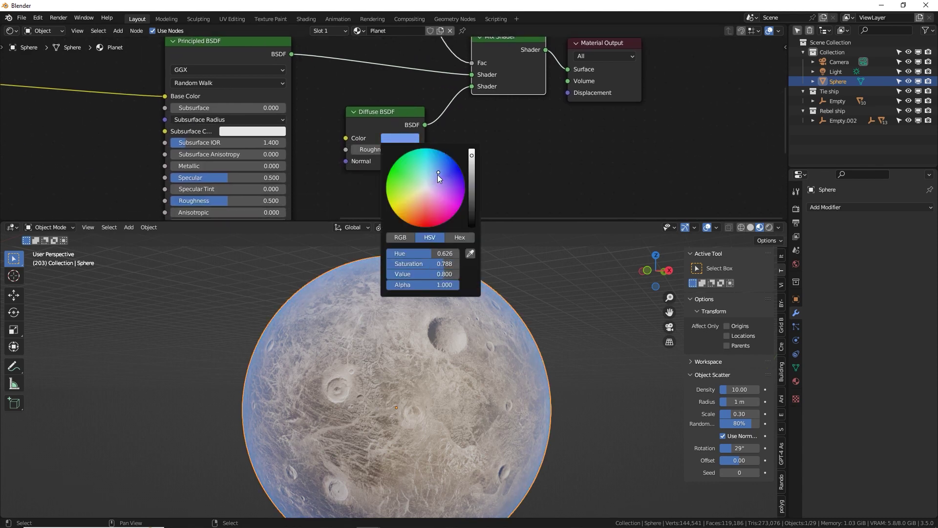
pyautogui.moveTo(438, 175)
pyautogui.mouseDown()
pyautogui.moveTo(418, 213)
pyautogui.moveTo(393, 195)
pyautogui.moveTo(425, 155)
pyautogui.moveTo(459, 183)
pyautogui.moveTo(458, 207)
pyautogui.moveTo(434, 162)
pyautogui.mouseUp()
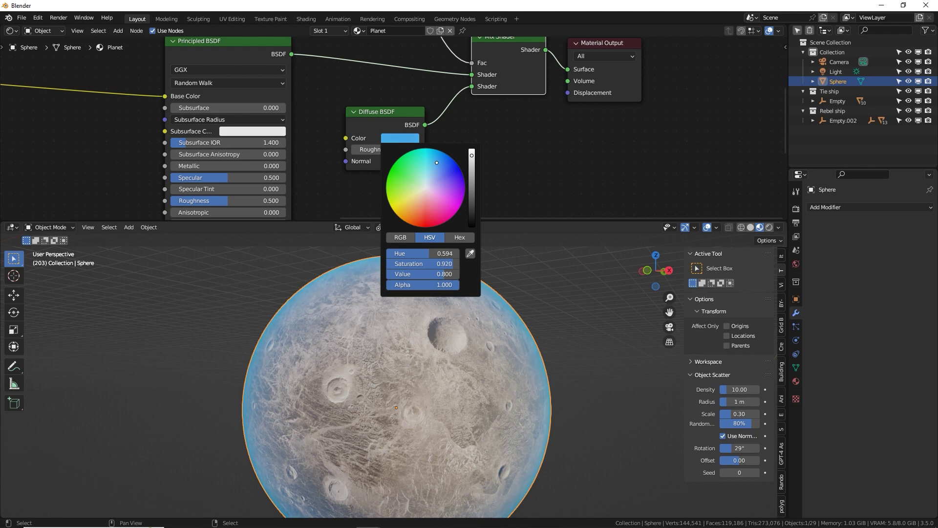
pyautogui.moveTo(177, 62); pyautogui.dragTo(230, 151, button='middle')
pyautogui.moveTo(42, 164); pyautogui.dragTo(302, 130, button='middle')
pyautogui.scroll(1, 422, 405)
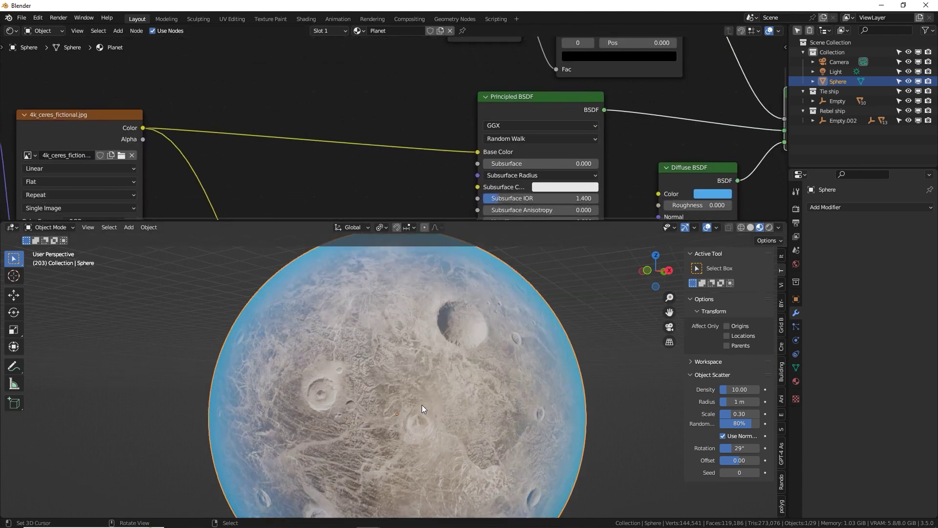
pyautogui.scroll(1, 422, 405)
# - Insert a Hue Saturation Value node on the texture (Hue 0.750, Saturation 1.310) and bring in a Mix Shader
pyautogui.hotkey('shift', 'a')
pyautogui.write('hue')
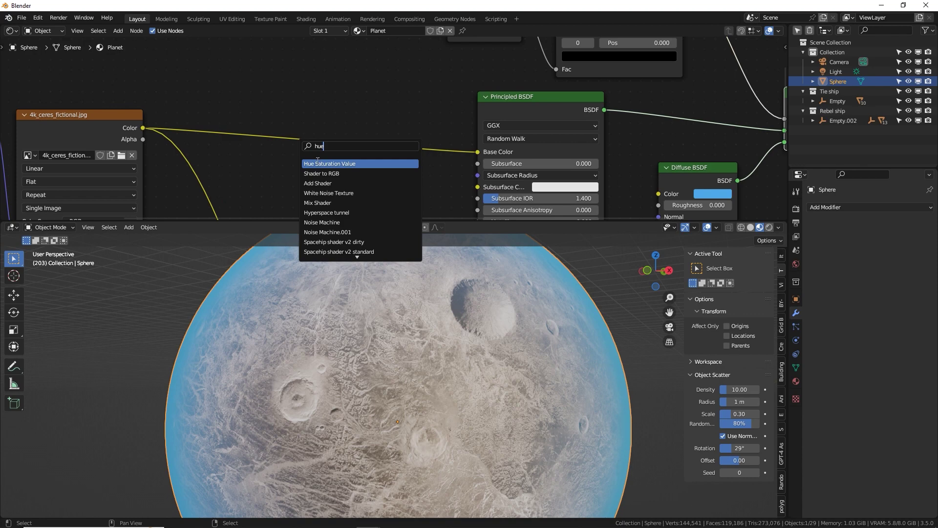
pyautogui.press('Return')
pyautogui.click(306, 134)
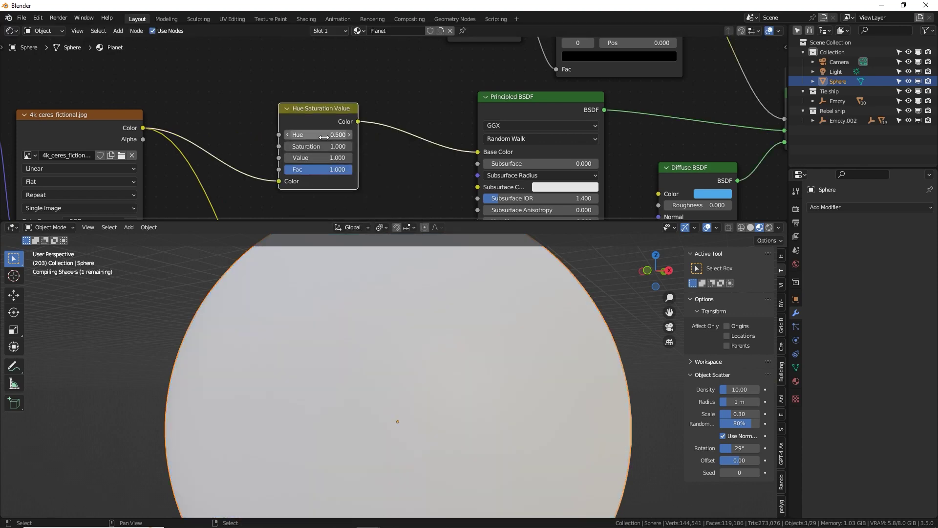
pyautogui.keyDown('shift'); pyautogui.moveTo(323, 137); pyautogui.dragTo(349, 136); pyautogui.keyUp('shift')
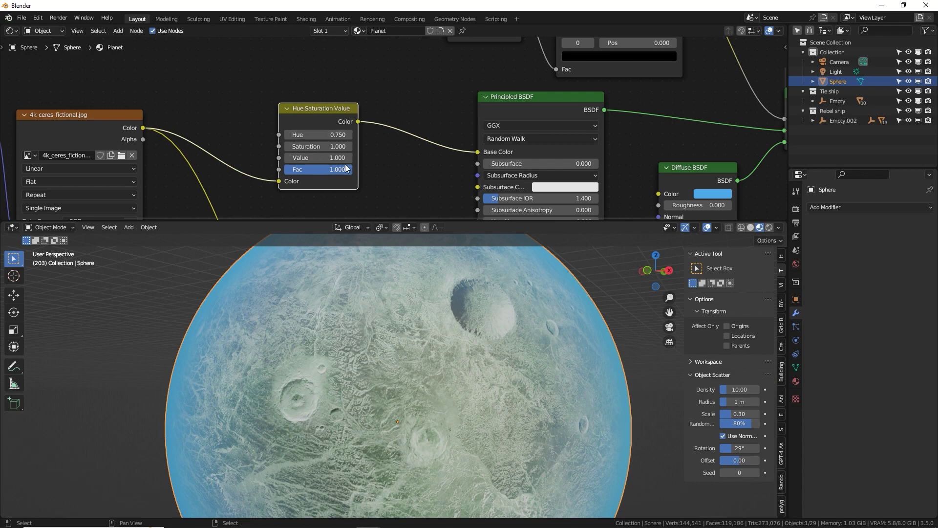
pyautogui.moveTo(323, 137); pyautogui.dragTo(325, 109, button='middle')
pyautogui.moveTo(320, 117); pyautogui.dragTo(337, 117)
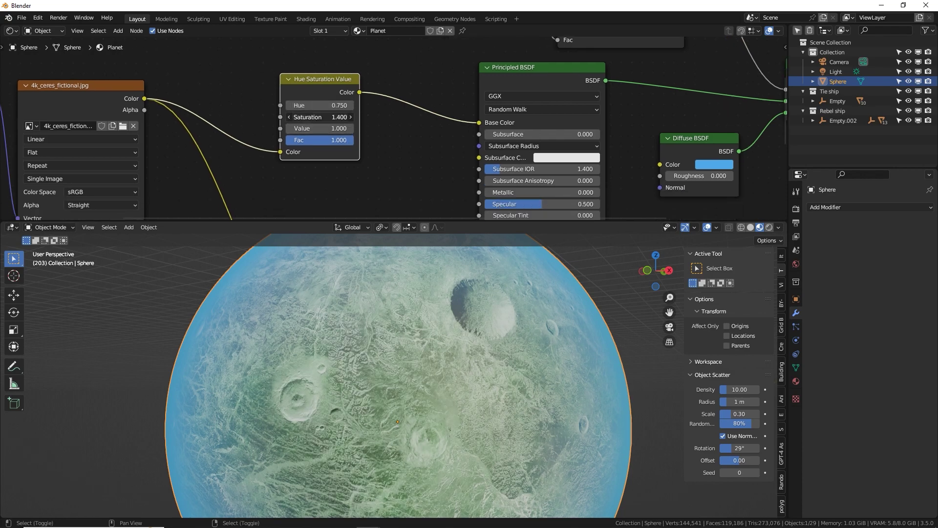
pyautogui.scroll(-1, 412, 334)
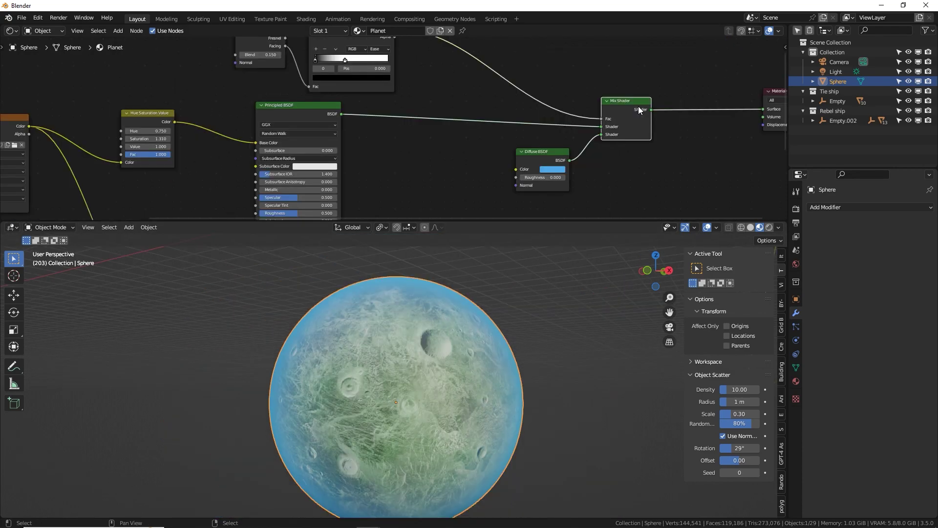
pyautogui.moveTo(635, 102); pyautogui.dragTo(467, 105)
# - Drop the Mix Shader on the Principled link and connect a duplicated near-white Diffuse BSDF
pyautogui.moveTo(456, 153); pyautogui.dragTo(488, 138, button='middle')
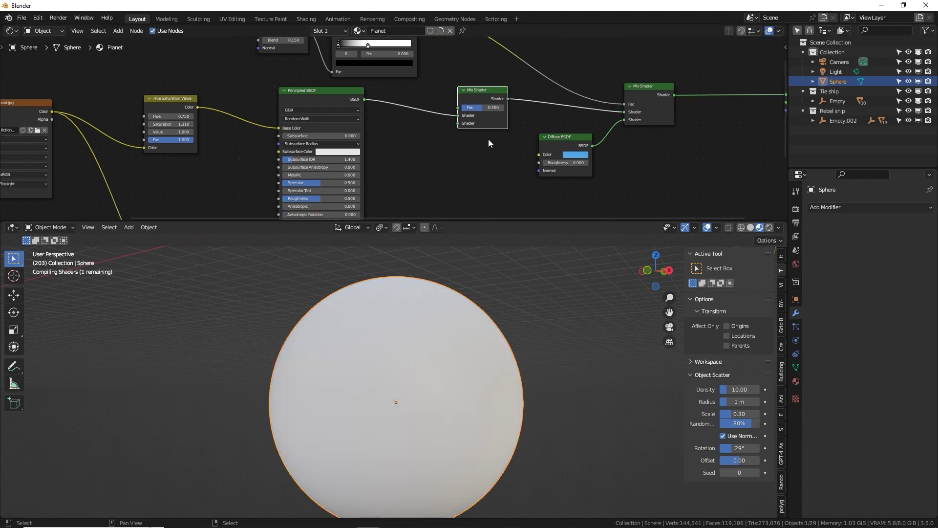
pyautogui.scroll(-5, 453, 153)
pyautogui.hotkey('shift', 'a')
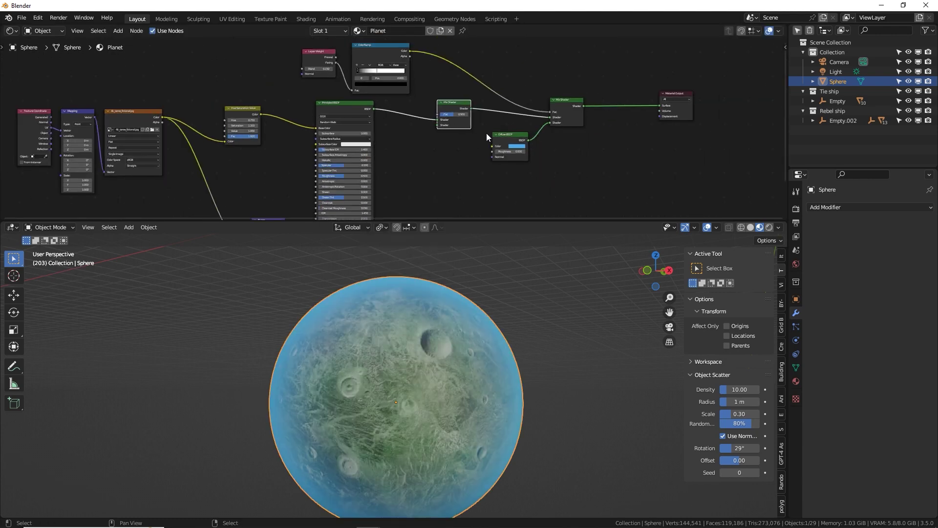
pyautogui.click(504, 137)
pyautogui.hotkey('shift', 'd')
pyautogui.hotkey('shift', 'd')
pyautogui.click(402, 143)
pyautogui.scroll(2, 443, 136)
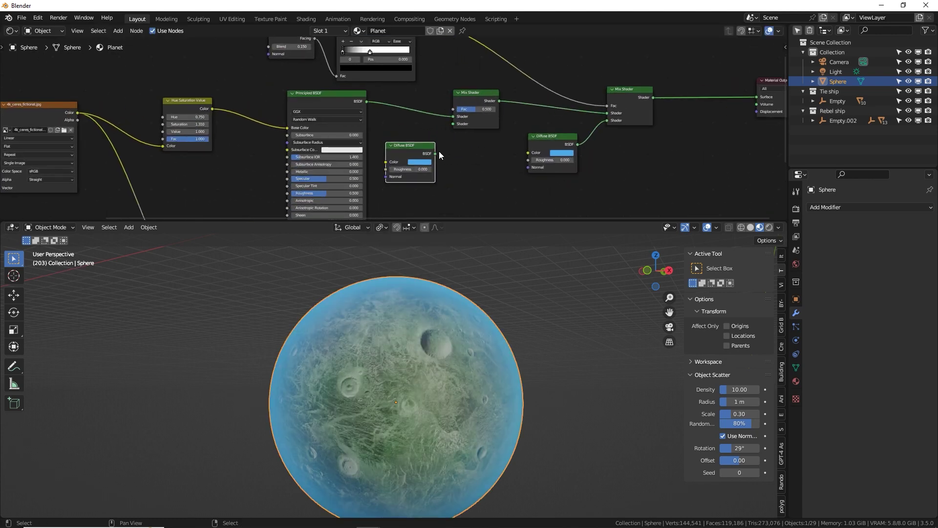
pyautogui.moveTo(438, 153)
pyautogui.mouseDown()
pyautogui.moveTo(459, 131)
pyautogui.moveTo(450, 142)
pyautogui.mouseUp()
pyautogui.click(419, 162)
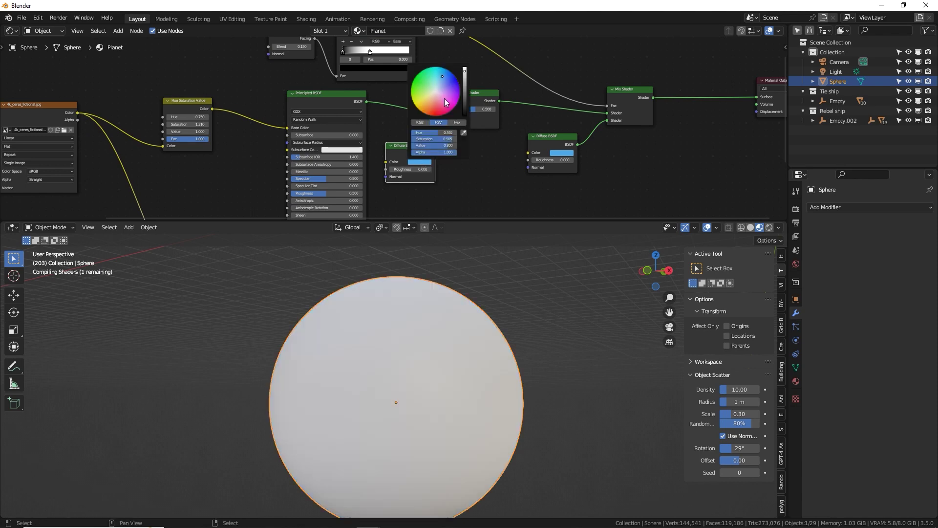
pyautogui.moveTo(444, 98); pyautogui.dragTo(436, 93)
# - Add a Noise Texture feeding the new Mix Shader's factor
pyautogui.write('noise')
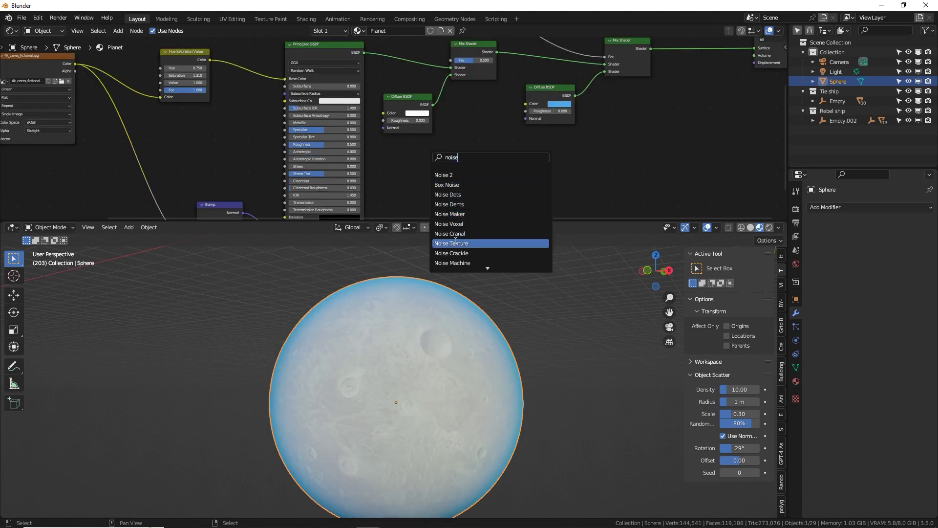
pyautogui.click(456, 240)
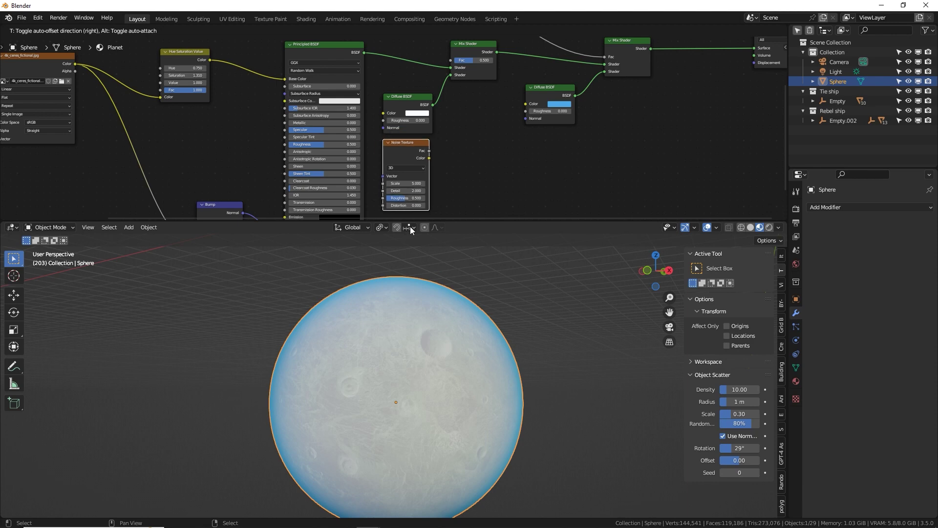
pyautogui.click(410, 227)
pyautogui.moveTo(430, 150); pyautogui.dragTo(449, 60)
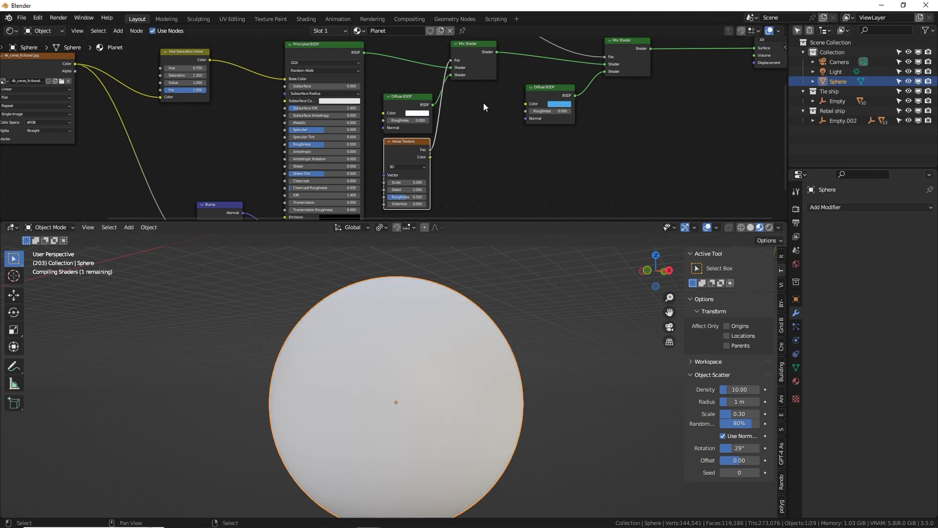
pyautogui.scroll(-2, 483, 102)
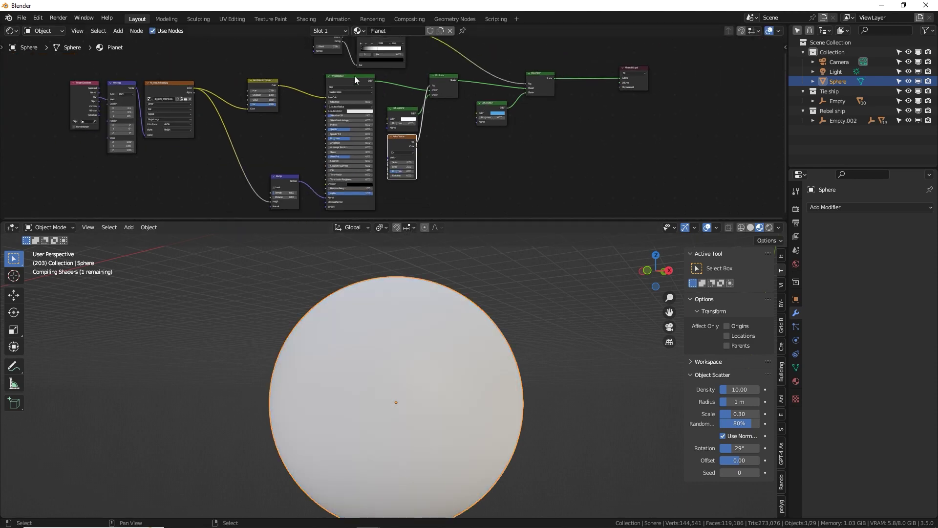
# - Rearrange the Noise Texture, Diffuse BSDF and output nodes to make room
pyautogui.moveTo(409, 116); pyautogui.dragTo(410, 199)
pyautogui.moveTo(409, 150); pyautogui.dragTo(409, 150)
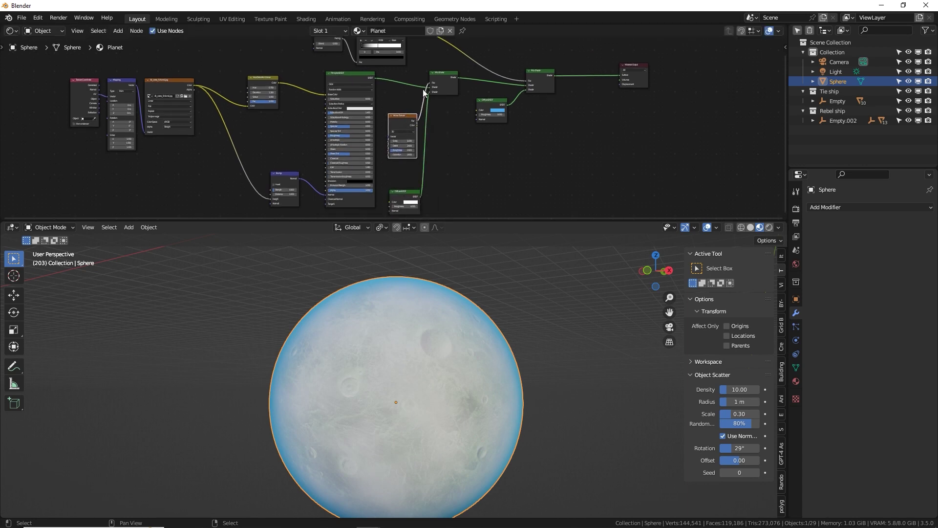
pyautogui.scroll(-1, 645, 119)
pyautogui.moveTo(611, 169); pyautogui.dragTo(516, 90)
pyautogui.click(489, 116)
pyautogui.moveTo(399, 143); pyautogui.dragTo(418, 136)
pyautogui.moveTo(403, 183); pyautogui.dragTo(486, 102)
pyautogui.scroll(1, 454, 125)
pyautogui.scroll(3, 453, 125)
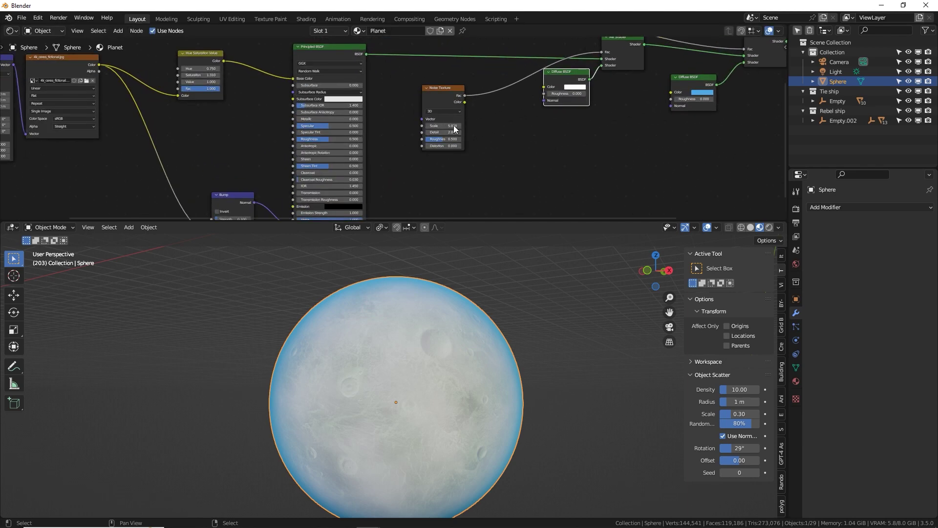
pyautogui.moveTo(404, 116); pyautogui.dragTo(353, 107)
# - Insert a ColorRamp between the noise and the mix, pulling its stops inward
pyautogui.hotkey('shift', 'a')
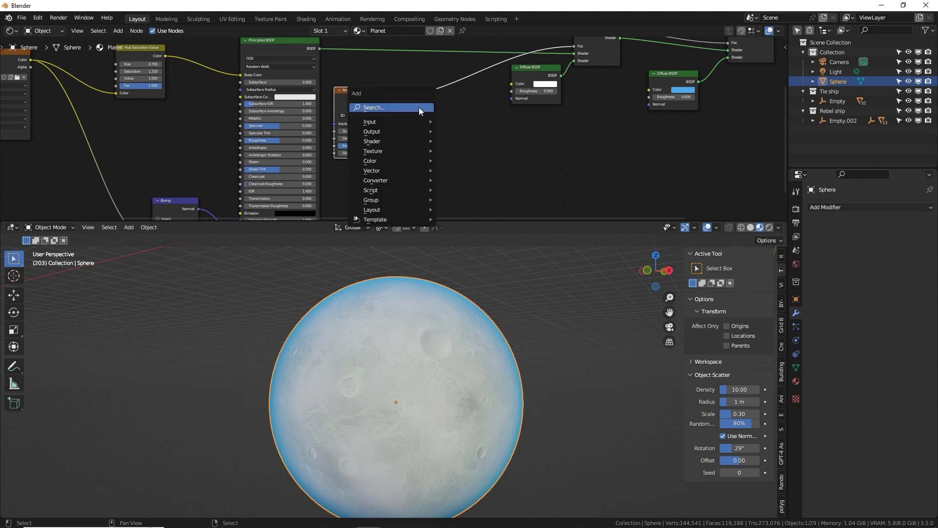
pyautogui.write('ramp')
pyautogui.press('Return')
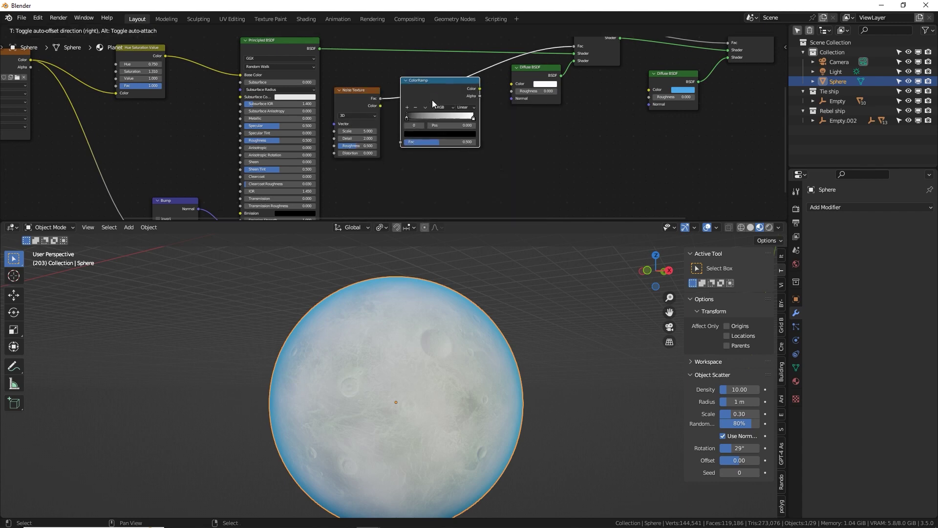
pyautogui.click(423, 116)
pyautogui.moveTo(432, 117)
pyautogui.mouseDown()
pyautogui.moveTo(465, 115)
pyautogui.moveTo(457, 117)
pyautogui.mouseUp()
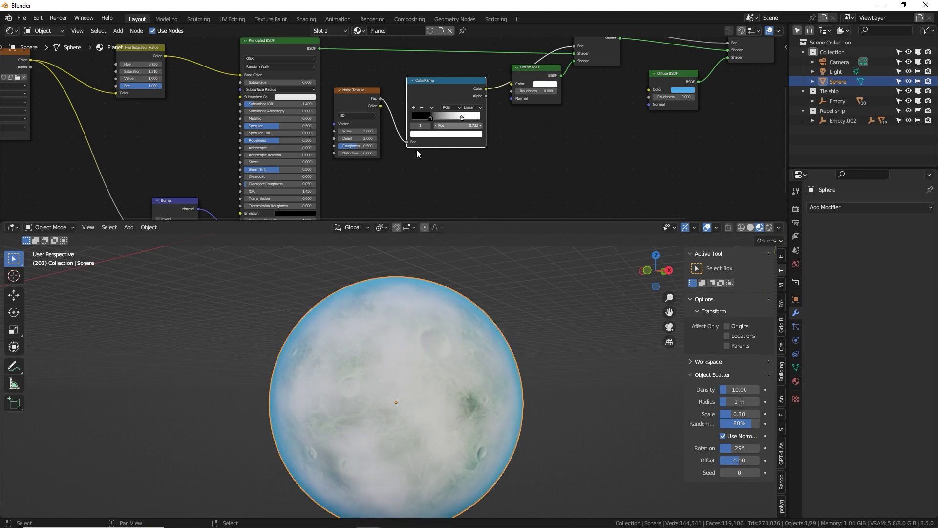
# - Tune noise Scale to 8.040, add slight distortion, and tighten the ramp for thinner clouds
pyautogui.moveTo(357, 131)
pyautogui.mouseDown()
pyautogui.moveTo(416, 140)
pyautogui.moveTo(351, 146)
pyautogui.mouseUp()
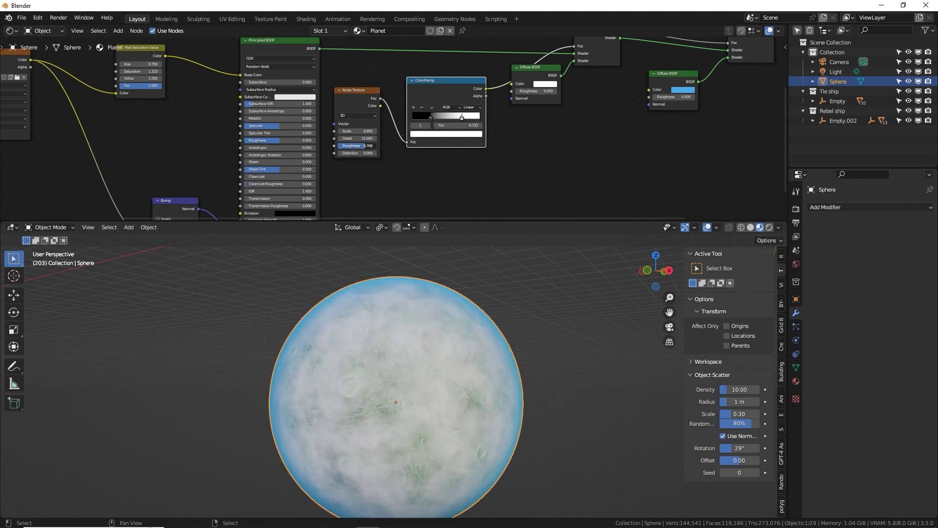
pyautogui.moveTo(430, 117); pyautogui.dragTo(461, 117)
pyautogui.click(462, 118)
pyautogui.scroll(2, 389, 170)
pyautogui.scroll(5, 392, 317)
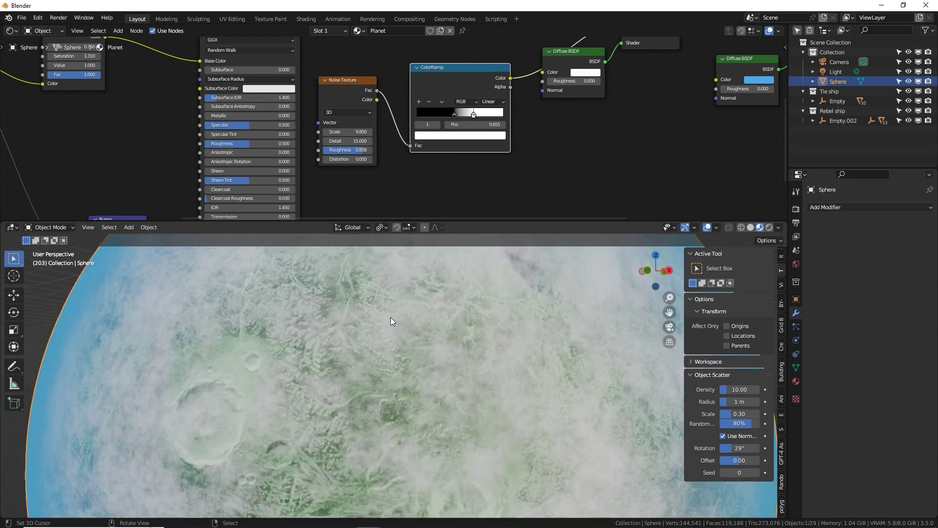
pyautogui.scroll(-4, 391, 318)
pyautogui.moveTo(347, 159); pyautogui.dragTo(396, 161)
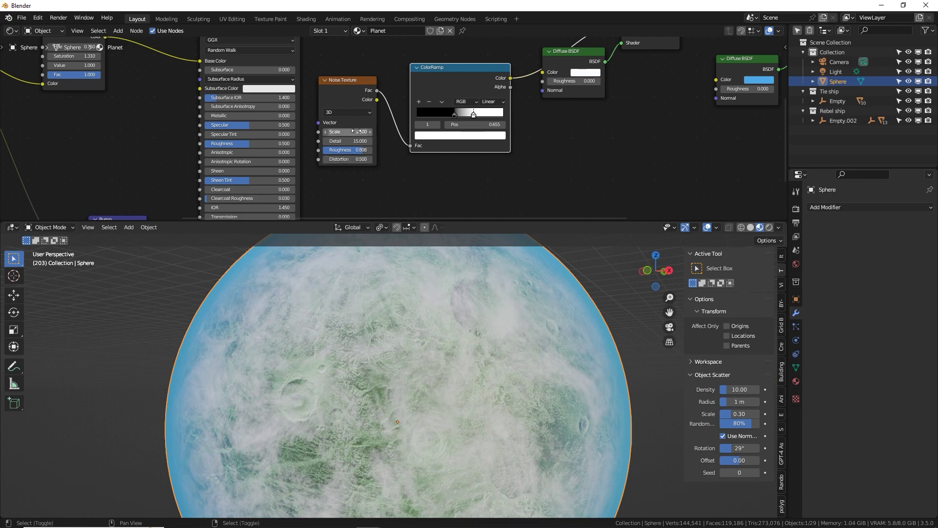
pyautogui.moveTo(352, 132); pyautogui.dragTo(344, 150)
pyautogui.moveTo(458, 115); pyautogui.dragTo(465, 116)
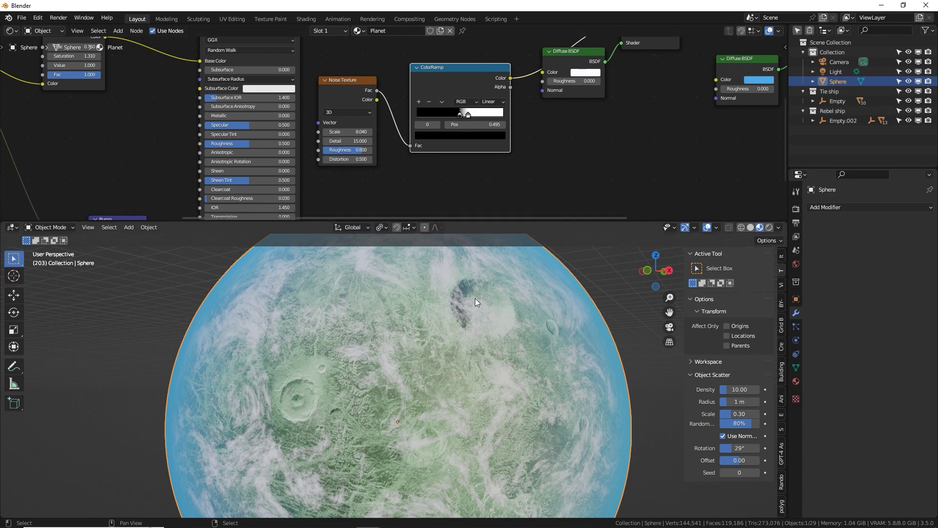
pyautogui.moveTo(475, 298)
pyautogui.mouseDown(button='middle')
pyautogui.moveTo(462, 318)
pyautogui.moveTo(435, 310)
pyautogui.moveTo(462, 295)
pyautogui.moveTo(472, 306)
pyautogui.mouseUp(button='middle')
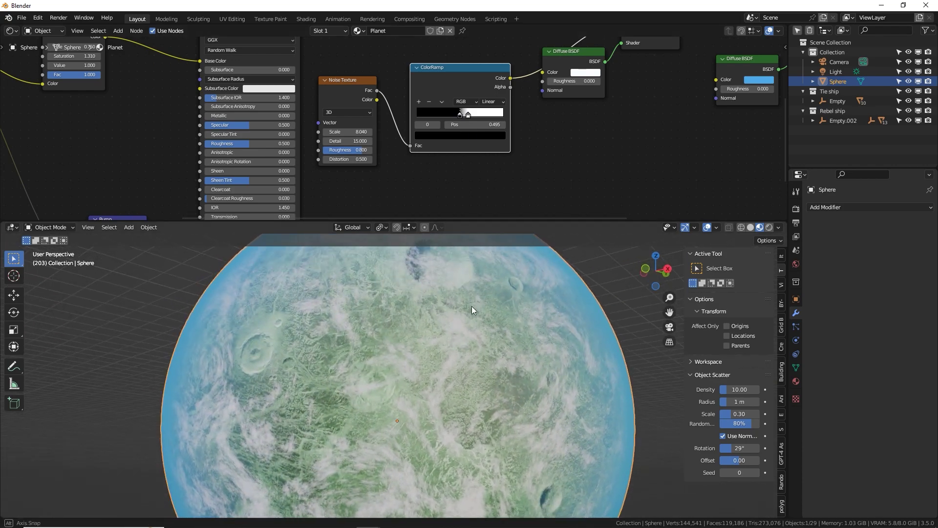
pyautogui.press('KP_0')
# - Move the planet to the frame's lower right, then select the camera in a taller viewport
pyautogui.press('g')
pyautogui.click(593, 415)
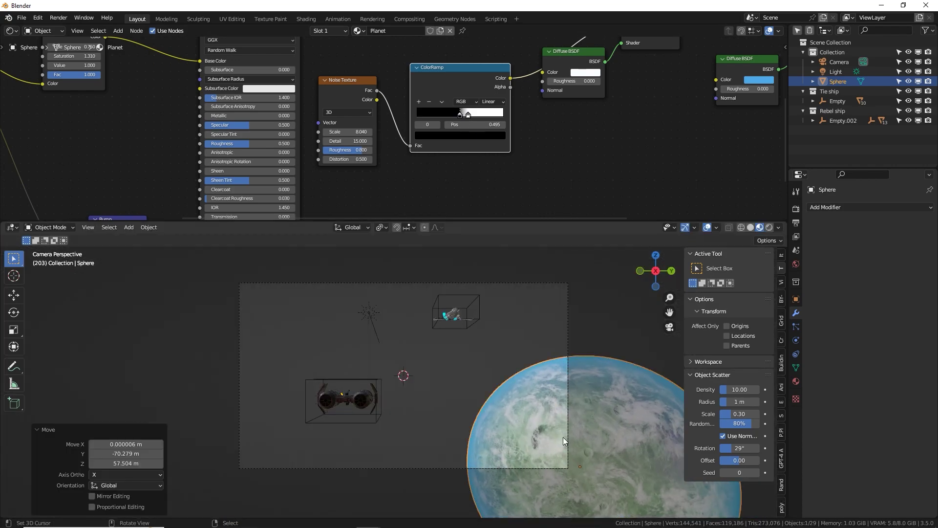
pyautogui.click(523, 282)
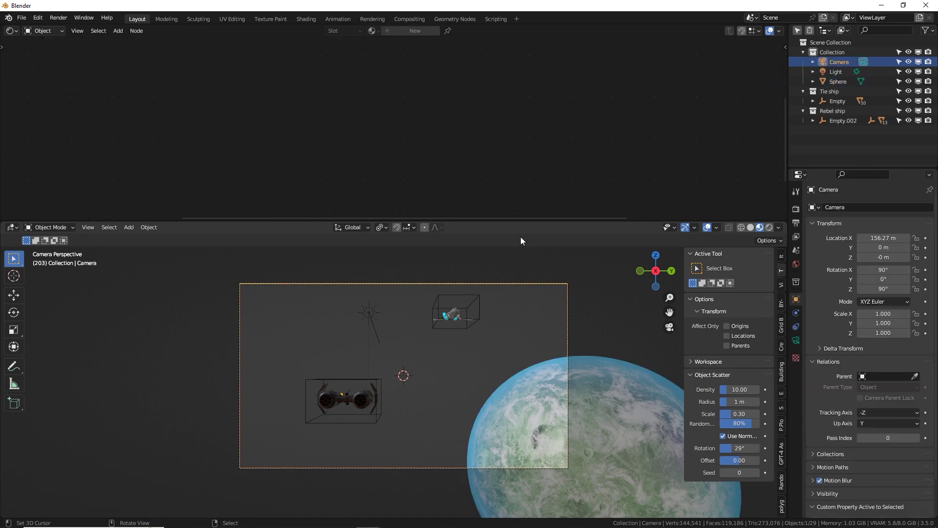
pyautogui.moveTo(522, 221); pyautogui.dragTo(520, 44)
pyautogui.scroll(2, 520, 142)
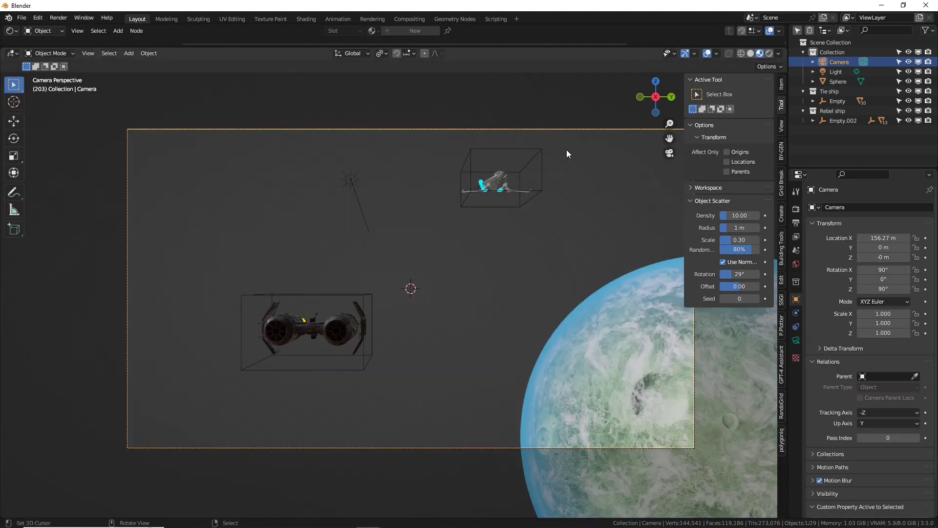
pyautogui.keyDown('shift'); pyautogui.moveTo(516, 183); pyautogui.dragTo(486, 195, button='middle'); pyautogui.keyUp('shift')
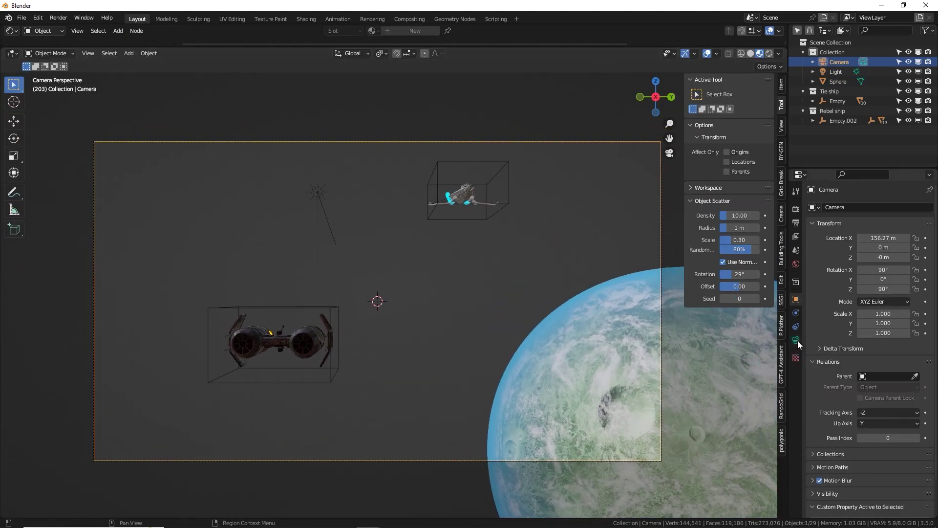
# - Set the camera lens type to Panoramic with Fisheye Equisolid projection
pyautogui.click(797, 340)
pyautogui.click(878, 238)
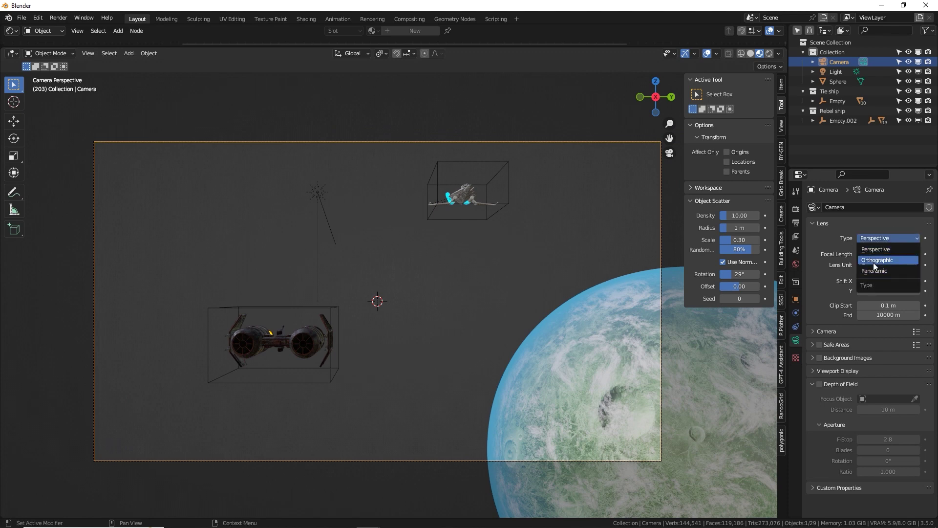
pyautogui.click(879, 259)
pyautogui.click(880, 255)
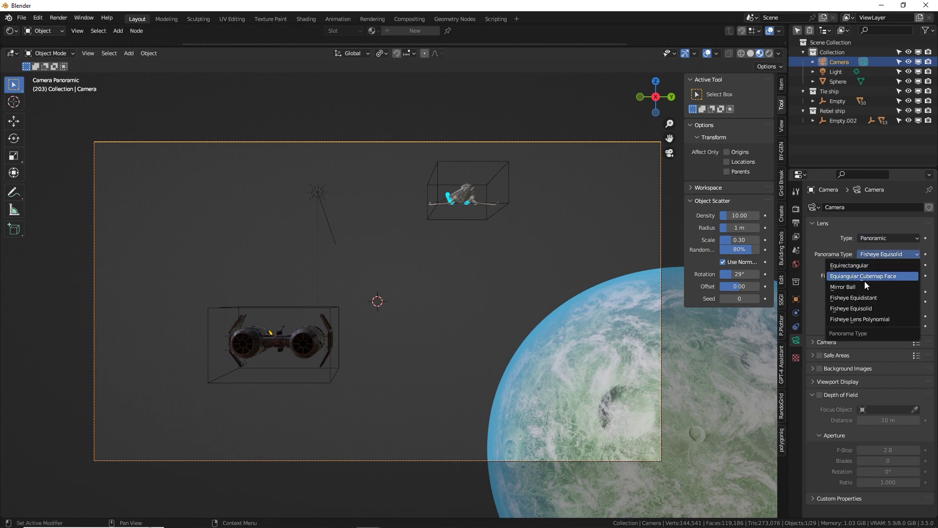
pyautogui.click(866, 308)
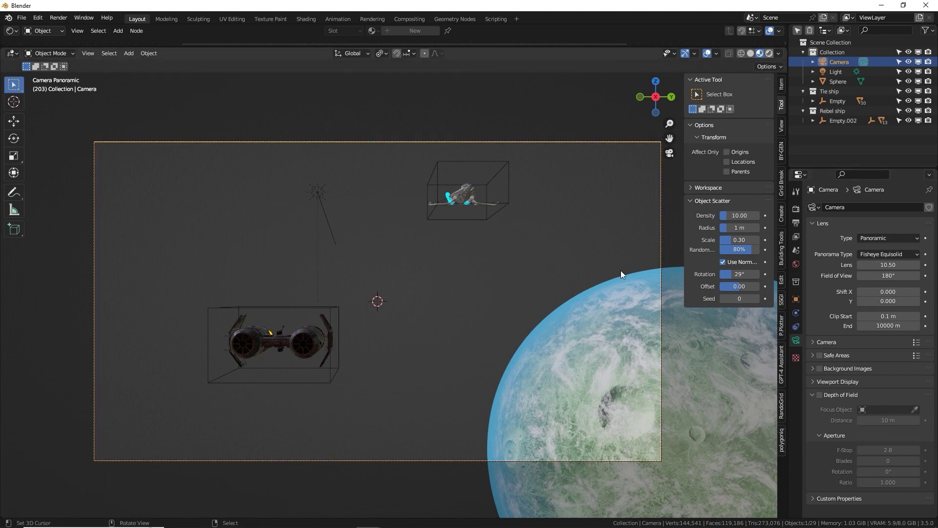
# - Switch to rendered preview and reconfirm the Panoramic Fisheye Equisolid lens
pyautogui.press('z')
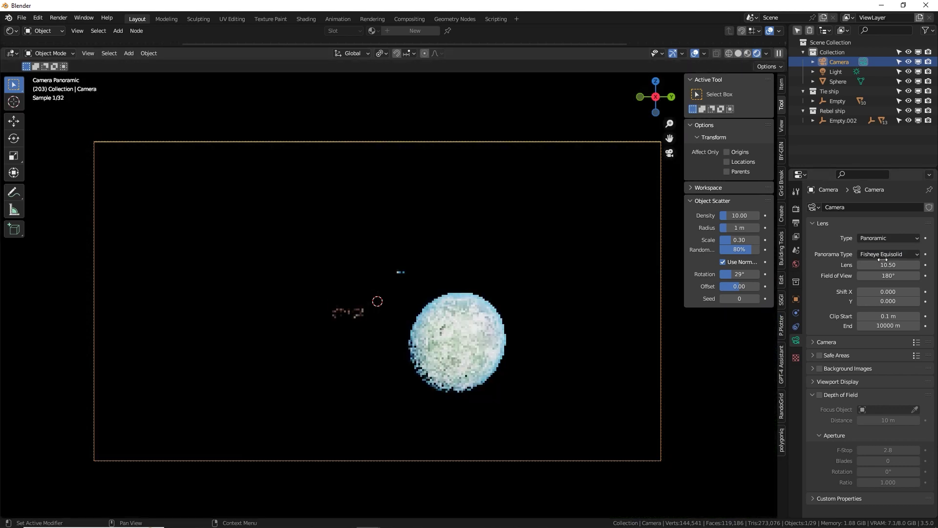
pyautogui.click(890, 238)
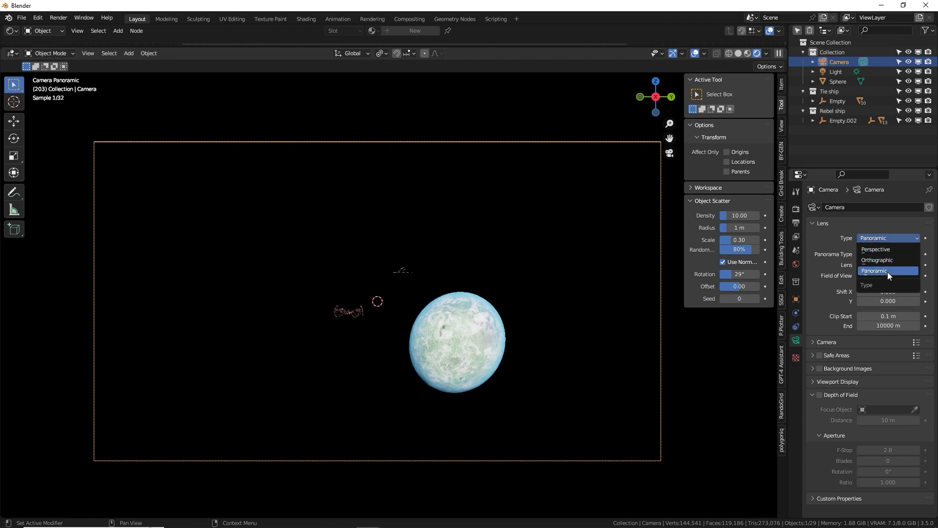
pyautogui.click(887, 272)
pyautogui.click(885, 255)
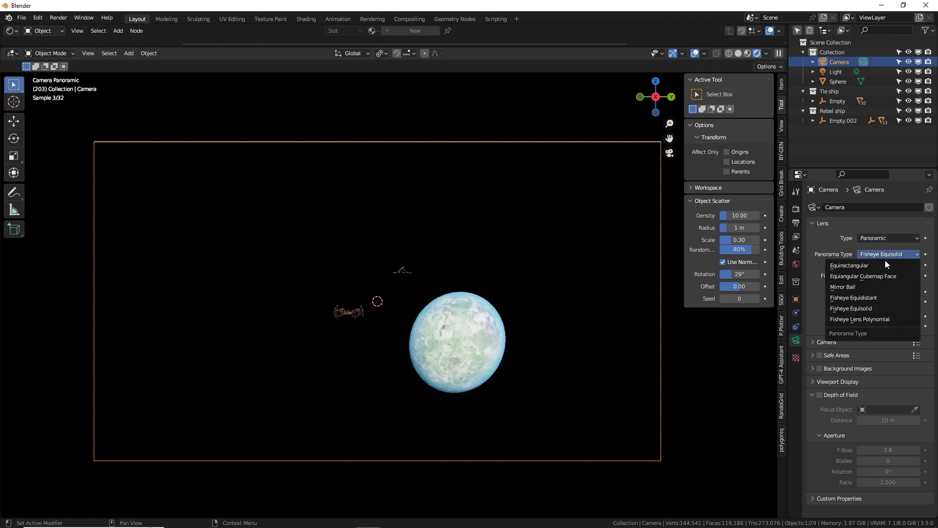
pyautogui.click(876, 309)
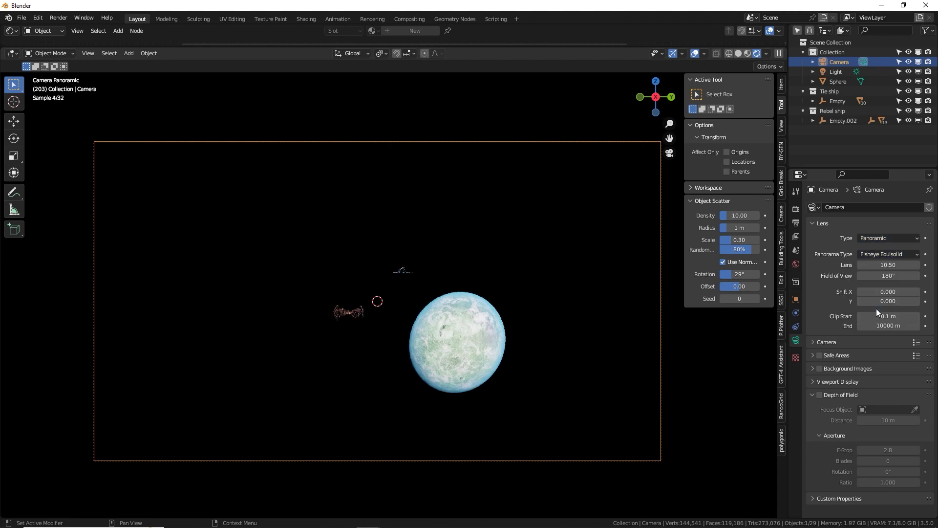
# - Set the fisheye lens to 35 mm
pyautogui.click(886, 265)
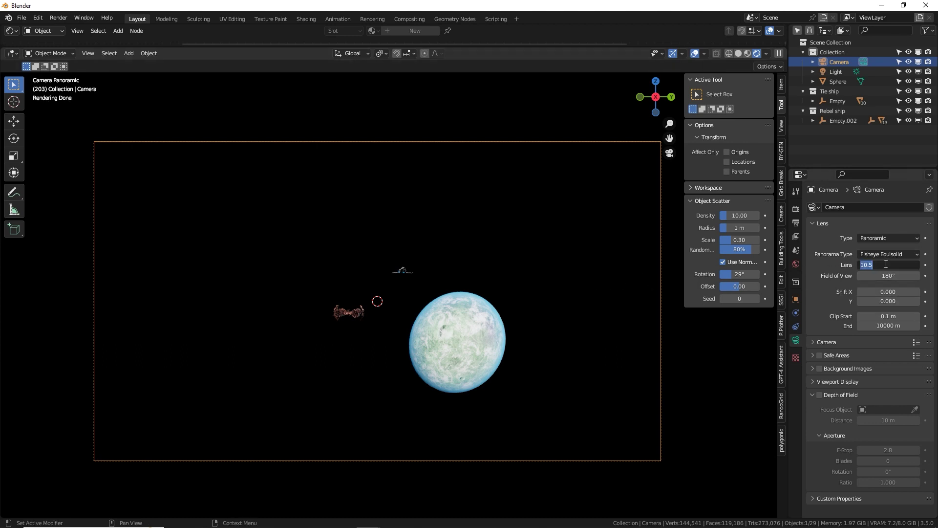
pyautogui.write('35')
pyautogui.press('Return')
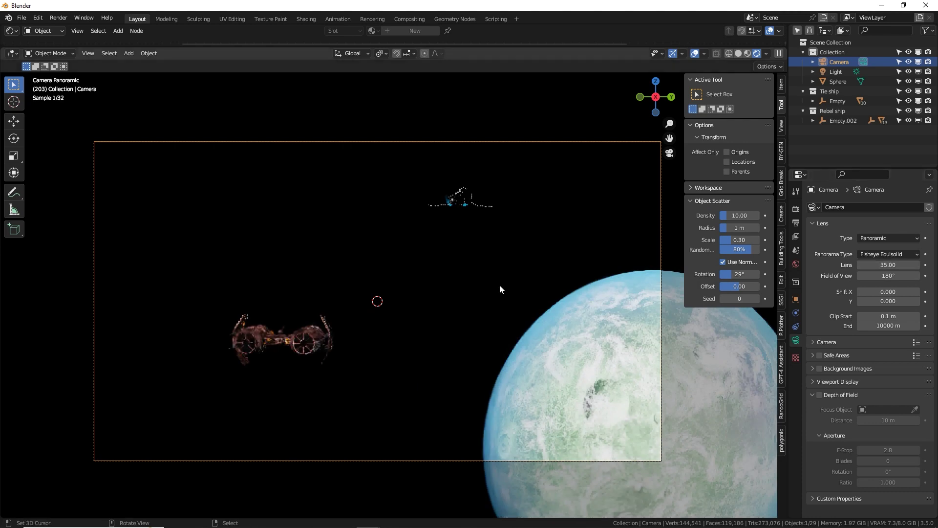
# - Move the twin-engine ship along X, then into the frame's lower left
pyautogui.click(334, 336)
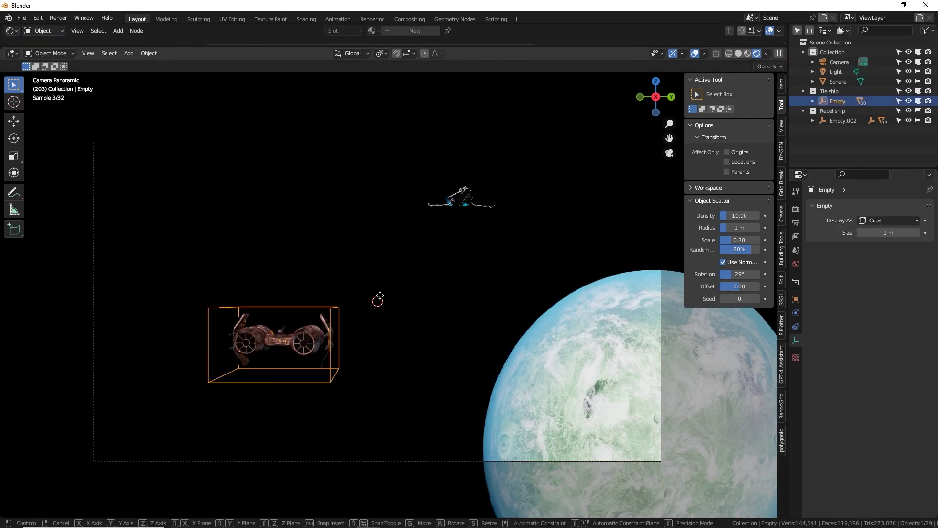
pyautogui.press('g')
pyautogui.press('x')
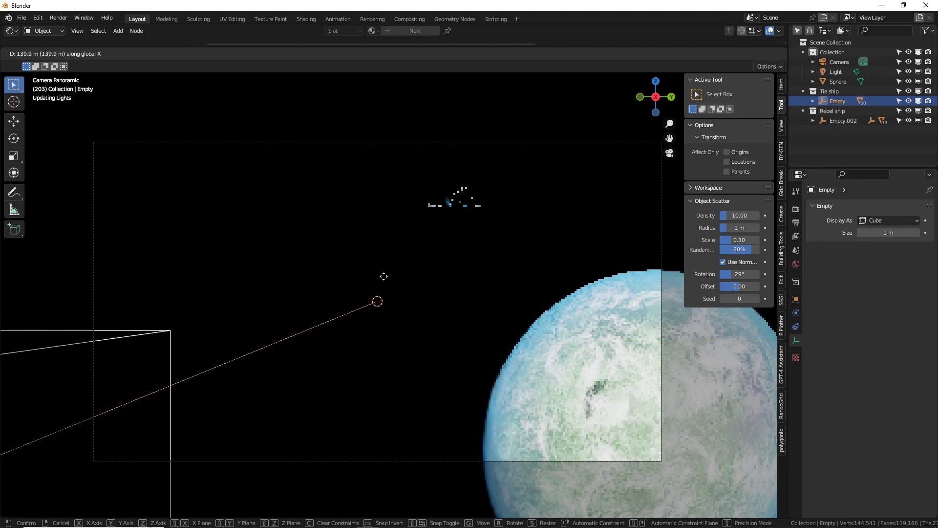
pyautogui.click(394, 227)
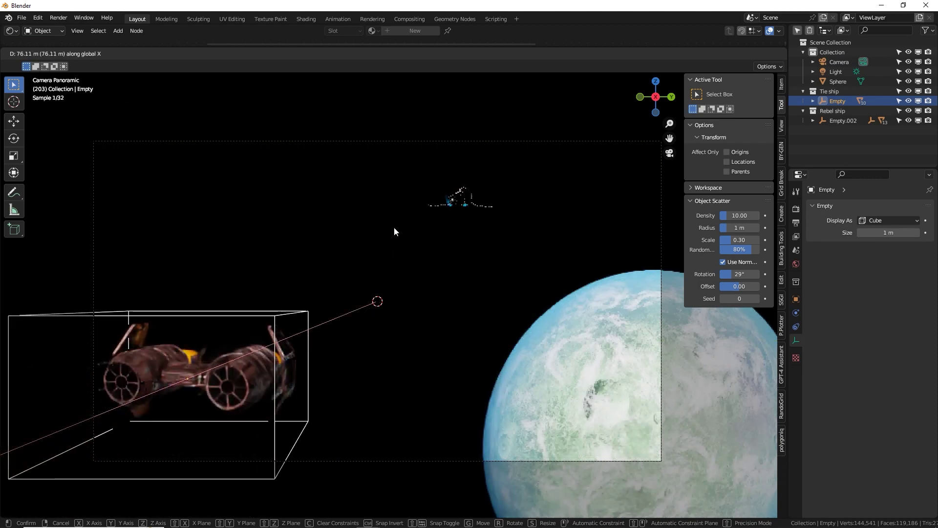
pyautogui.press('g')
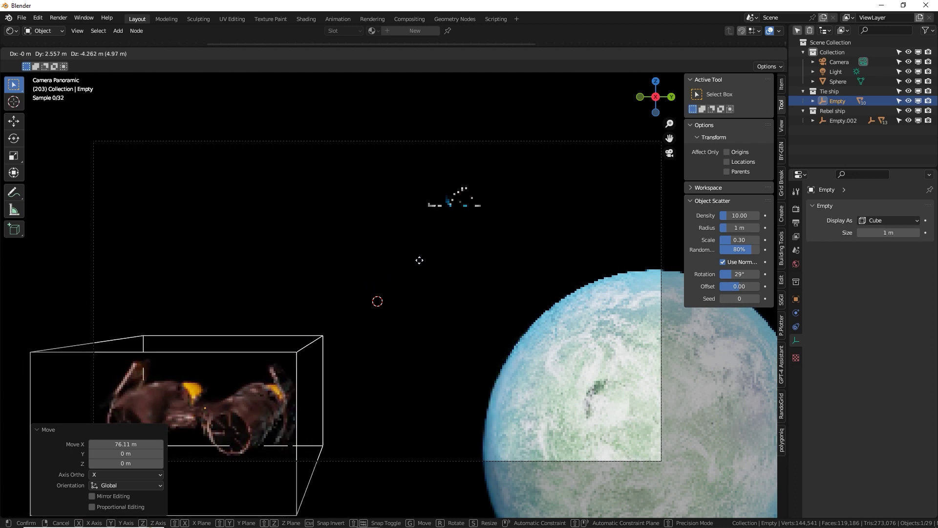
pyautogui.click(464, 234)
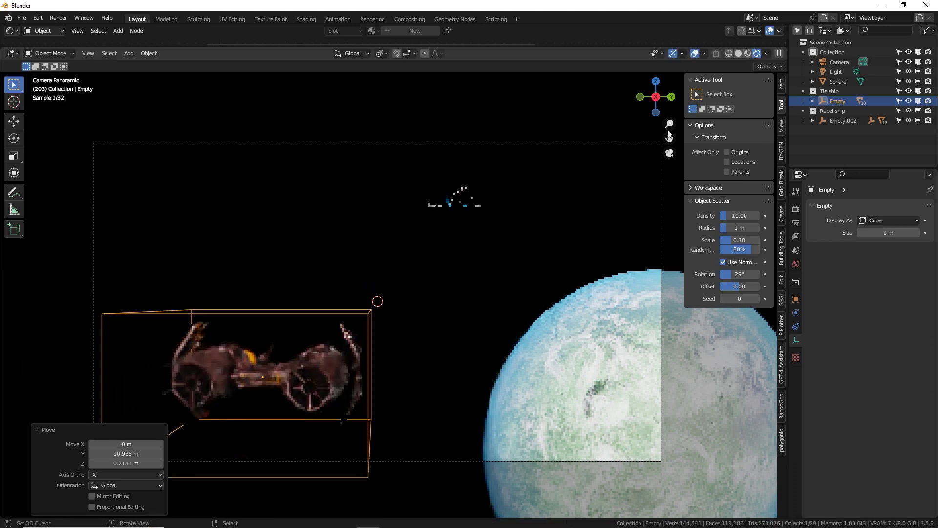
# - Cycle viewport shading back to Rendered and reselect the camera
pyautogui.click(738, 53)
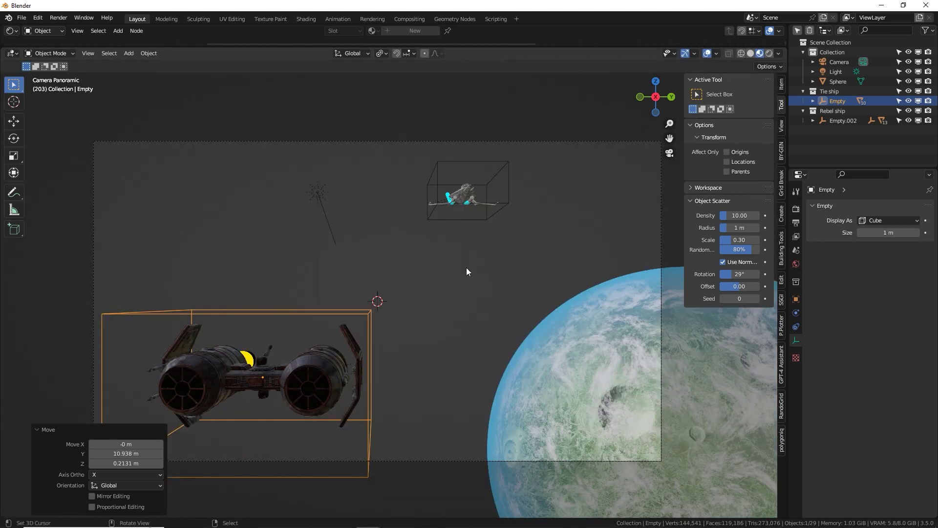
pyautogui.click(752, 53)
pyautogui.click(761, 53)
pyautogui.click(770, 54)
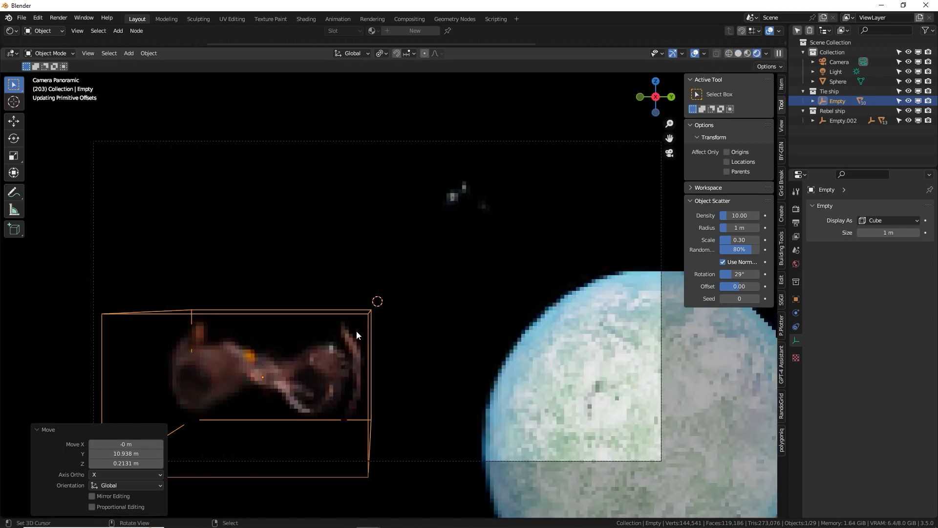
pyautogui.click(377, 142)
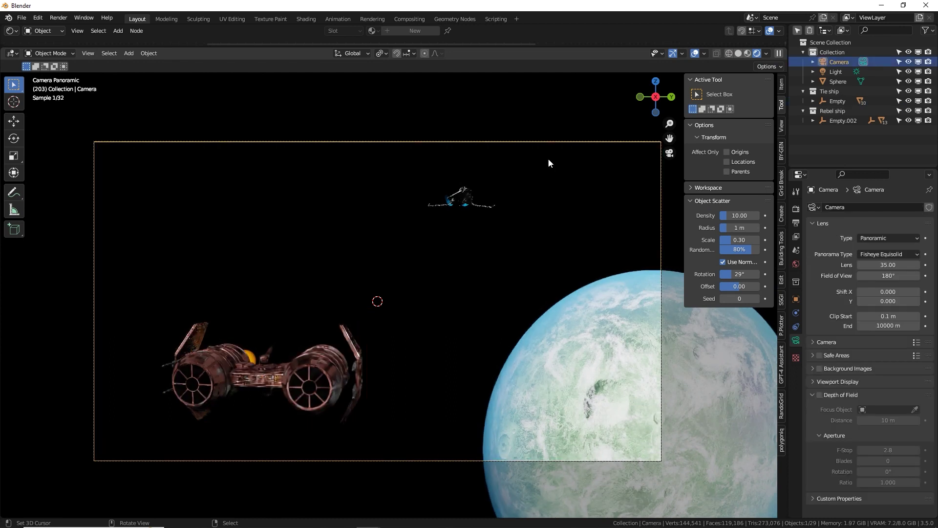
# - Give the camera a 20 mm fisheye lens and shift it along X
pyautogui.click(881, 264)
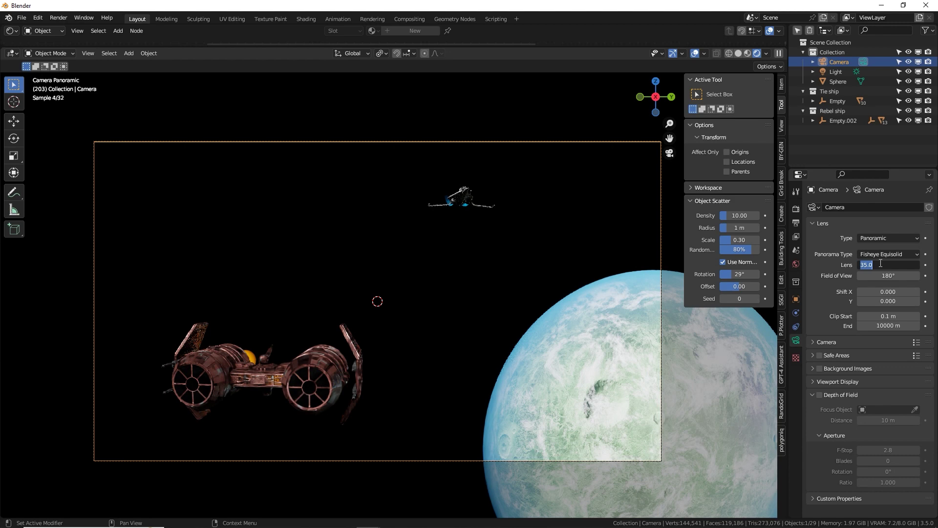
pyautogui.press('Return')
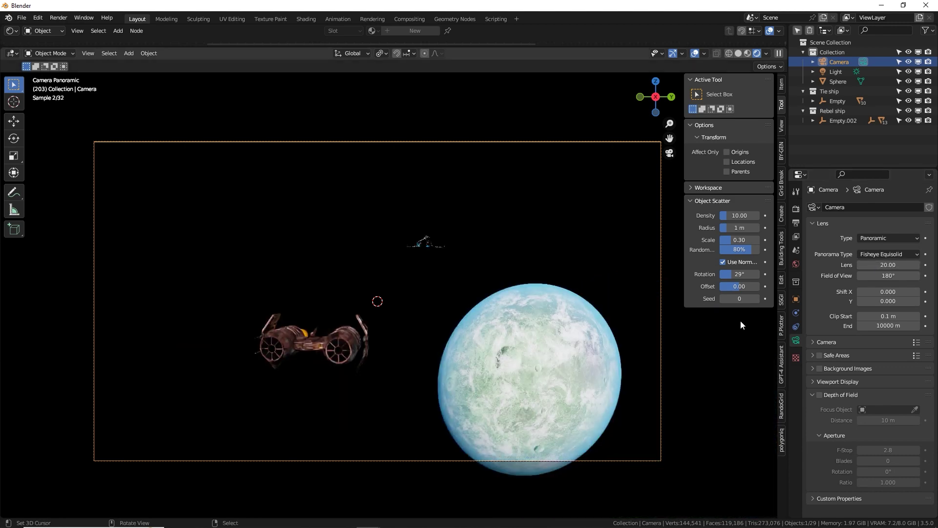
pyautogui.press('g')
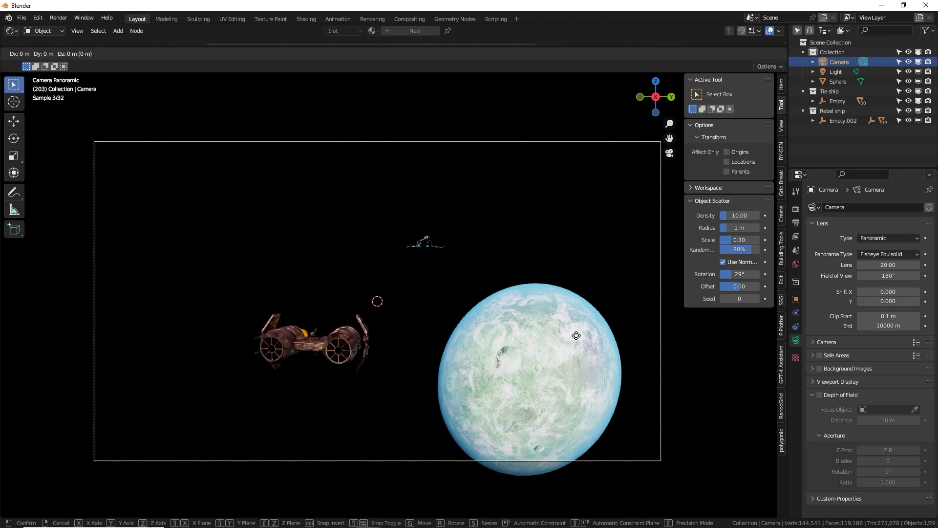
pyautogui.press('x')
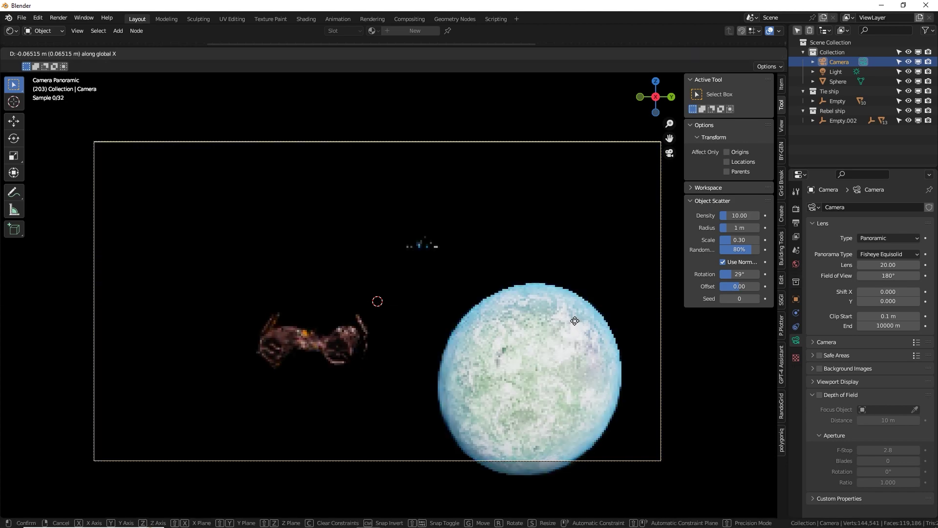
pyautogui.click(513, 500)
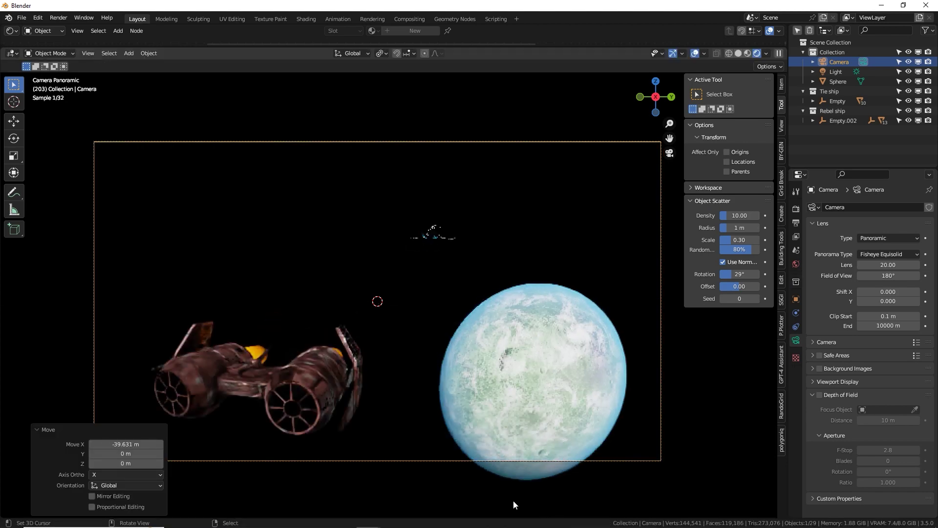
# - Raise the Tie ship's empty and tilt it -13.6° about the X axis
pyautogui.press('a')
pyautogui.press('a')
pyautogui.click(336, 324)
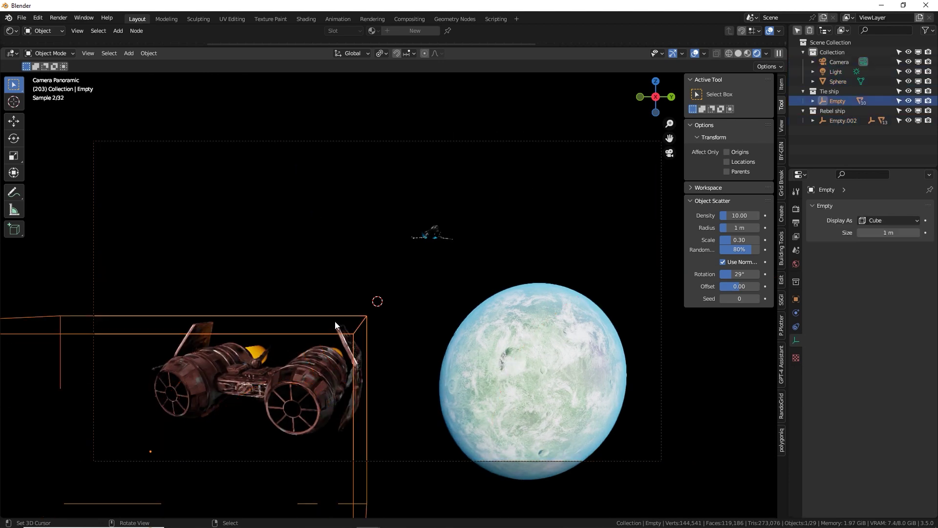
pyautogui.press('g')
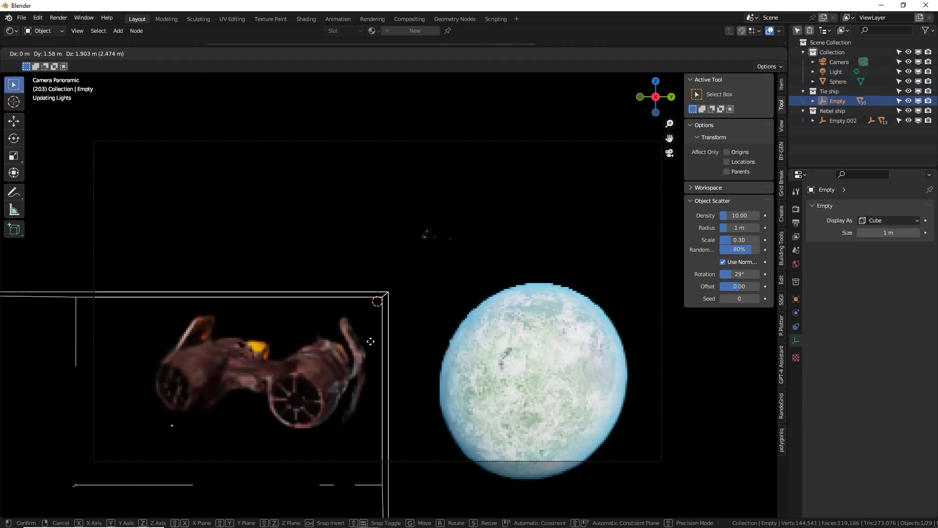
pyautogui.click(412, 315)
pyautogui.press('r')
pyautogui.press('x')
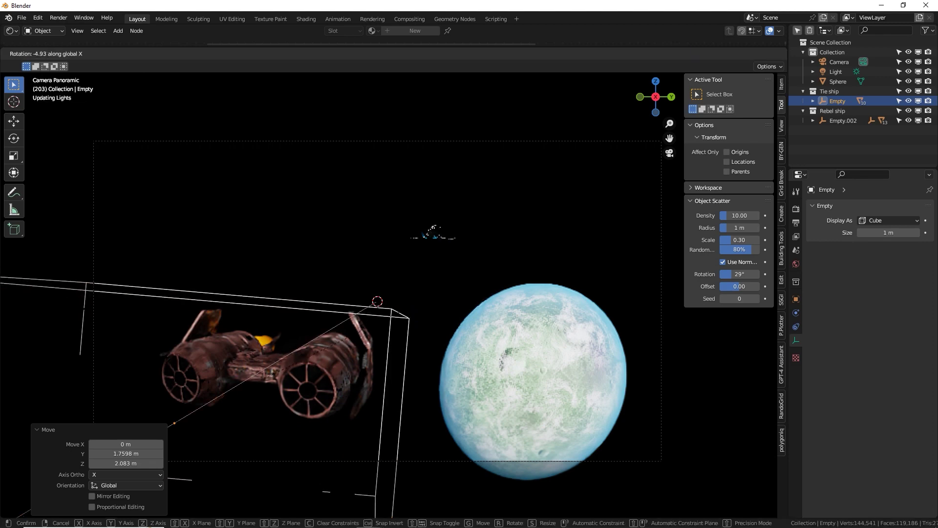
pyautogui.click(430, 362)
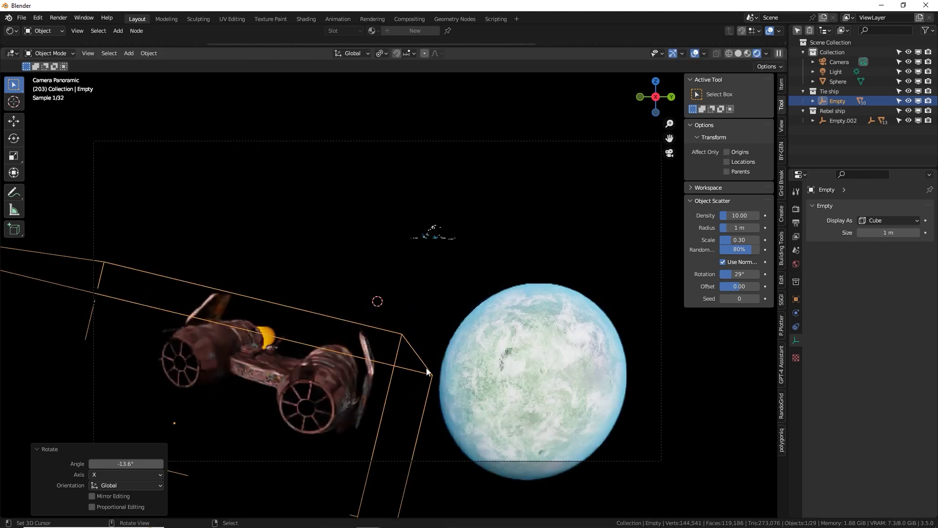
# - Slide the Tie ship along X into its final spot, then select the Rebel ship's Empty.002
pyautogui.press('x')
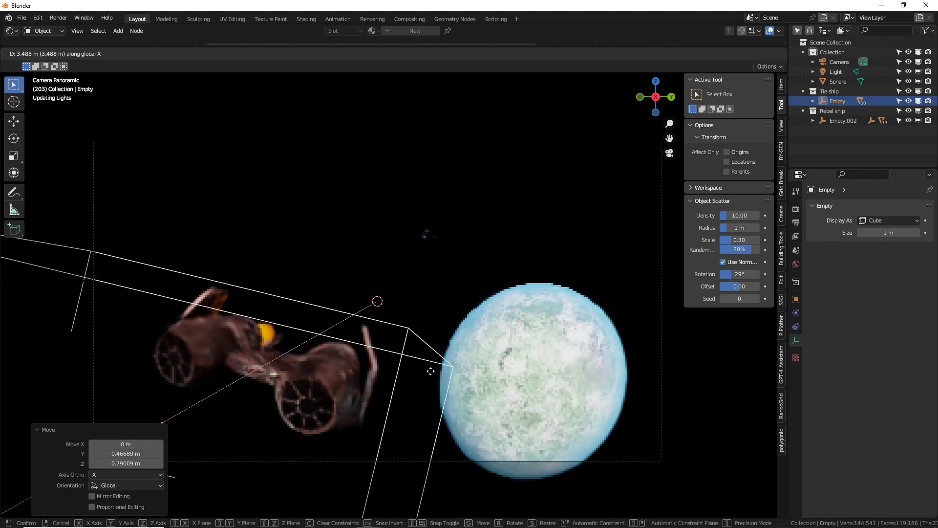
pyautogui.click(430, 376)
pyautogui.press('g')
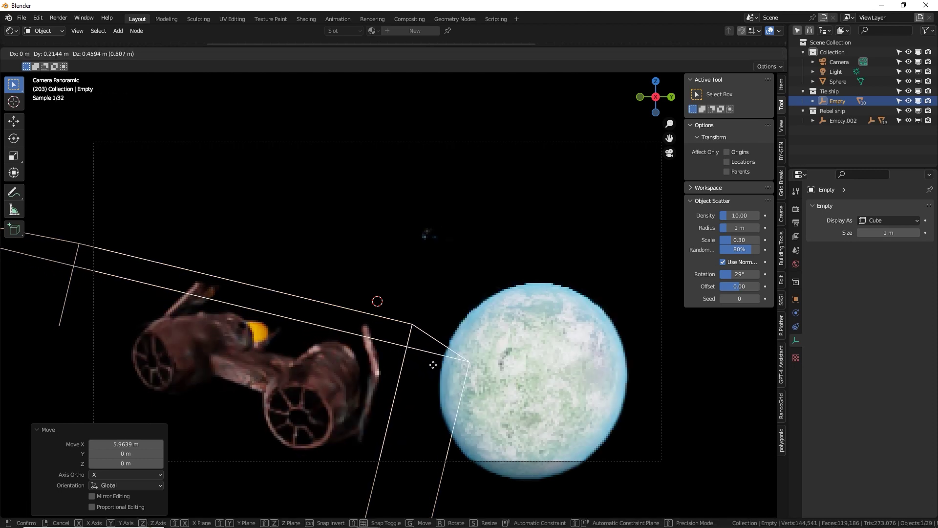
pyautogui.click(444, 355)
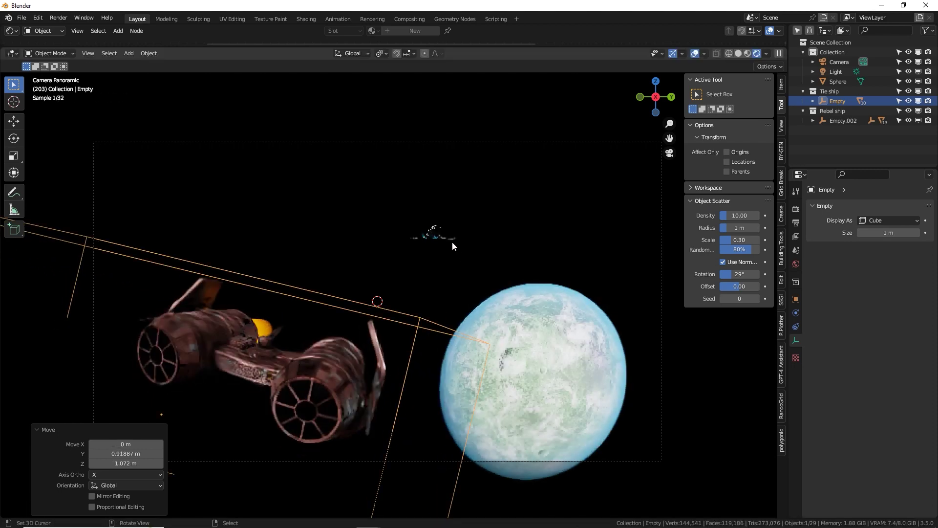
pyautogui.press('a')
pyautogui.click(469, 217)
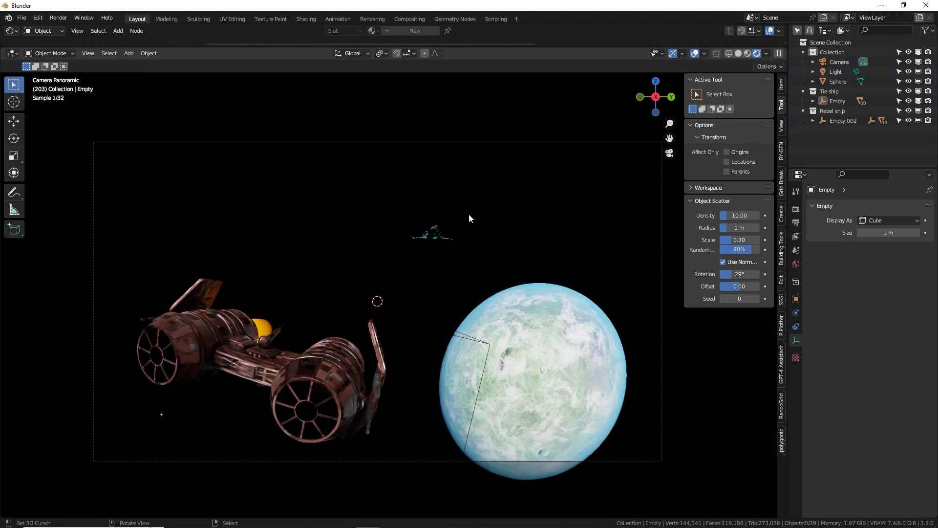
pyautogui.click(468, 213)
# - Tilt the Rebel ship toward the frame's top and switch to solid shading
pyautogui.press('r')
pyautogui.press('r')
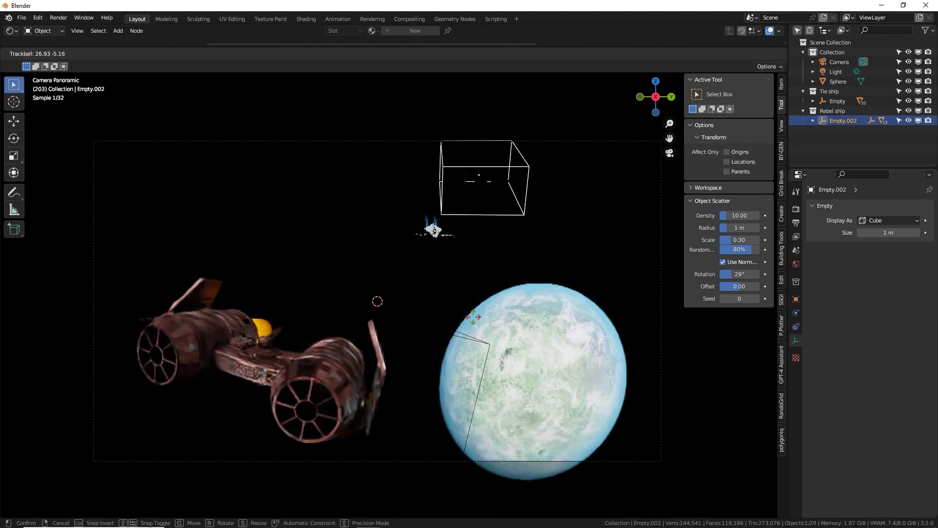
pyautogui.press('g')
pyautogui.click(456, 309)
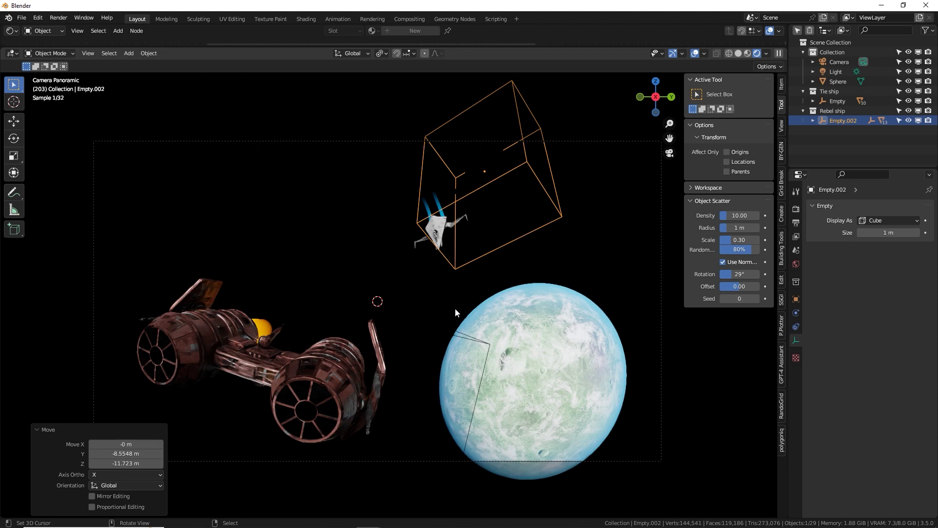
pyautogui.press('n')
pyautogui.click(46, 430)
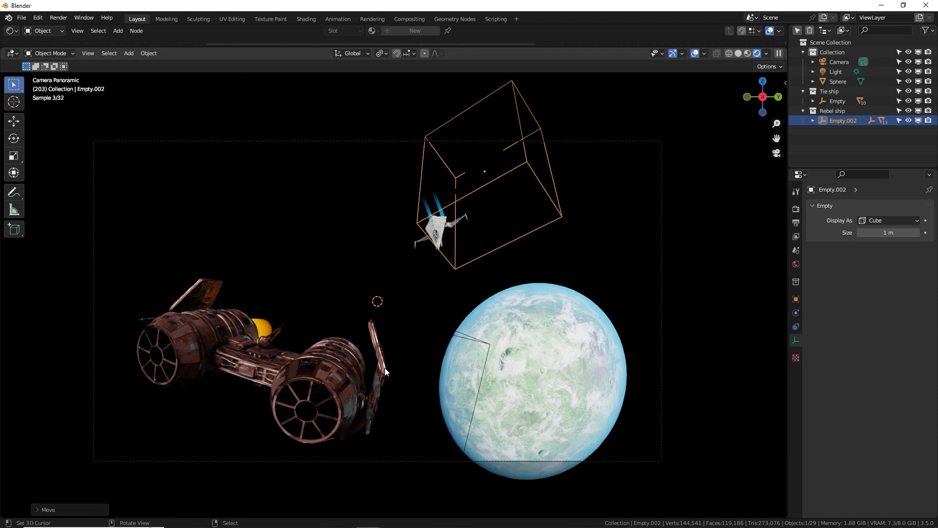
pyautogui.scroll(1, 440, 308)
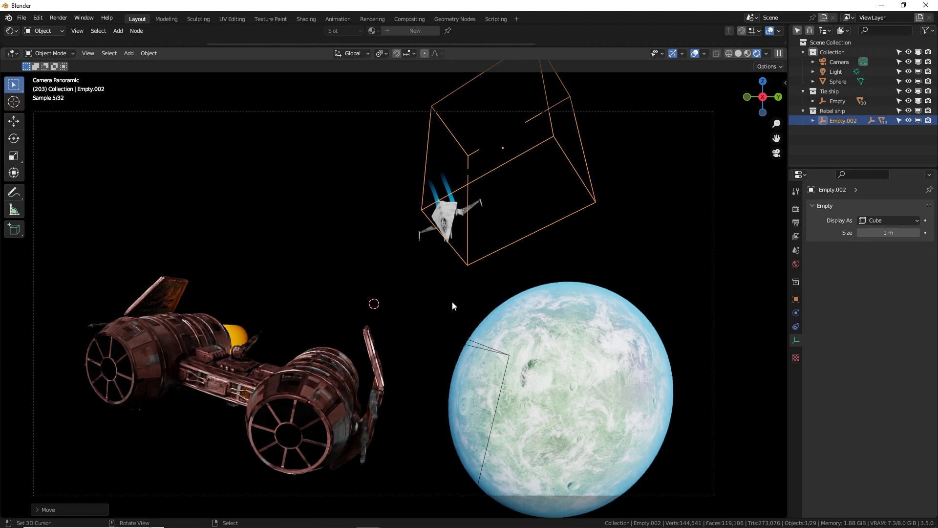
pyautogui.click(739, 54)
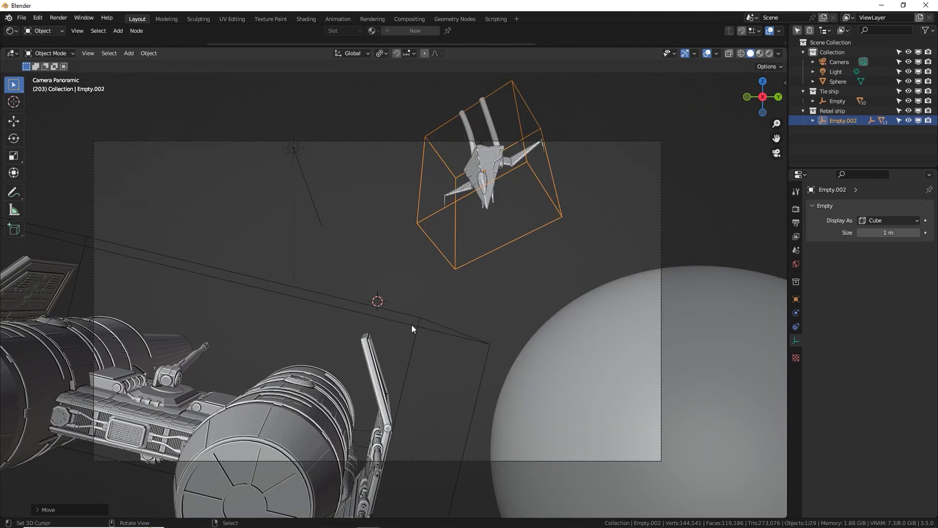
# - Rotate the Rebel ship further, checking its angle from the right-side view
pyautogui.press('r')
pyautogui.press('r')
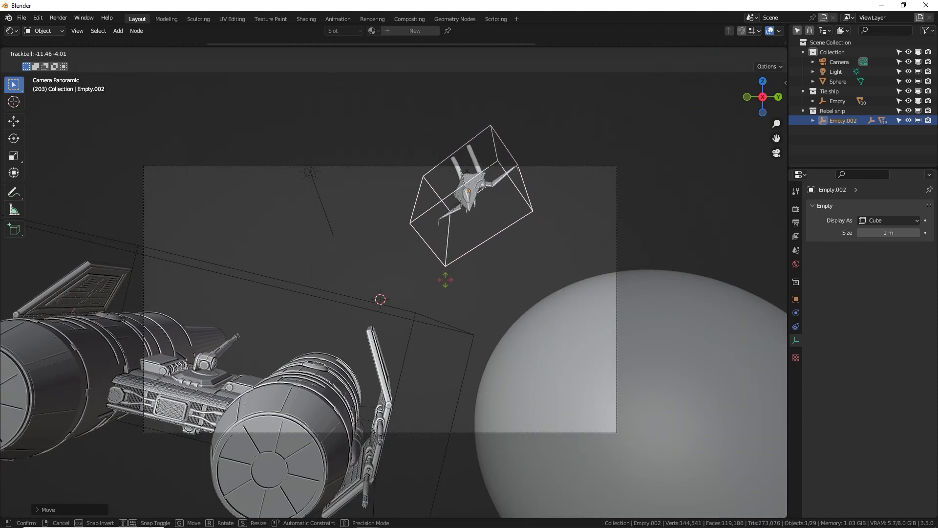
pyautogui.click(453, 278)
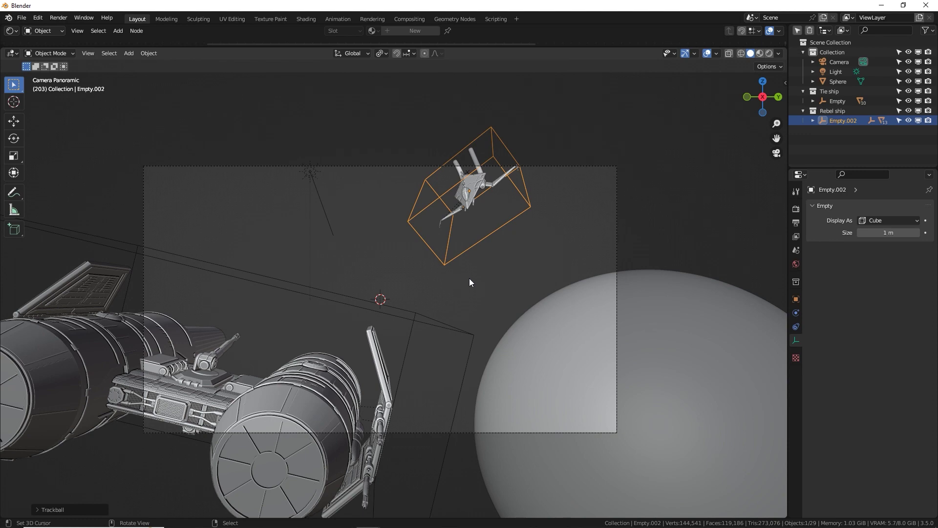
pyautogui.press('KP_3')
pyautogui.keyDown('shift'); pyautogui.moveTo(252, 241); pyautogui.dragTo(708, 351, button='middle'); pyautogui.keyUp('shift')
pyautogui.scroll(4, 707, 351)
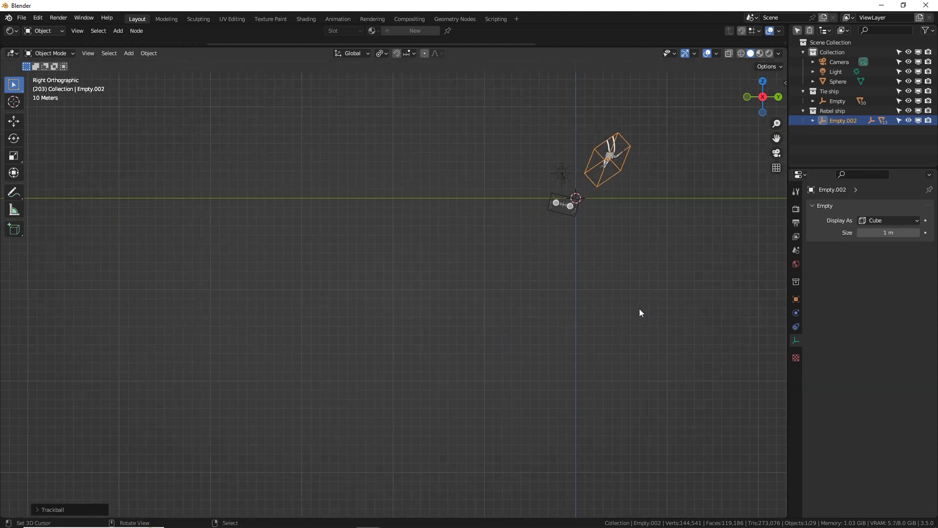
pyautogui.keyDown('shift'); pyautogui.moveTo(567, 291); pyautogui.dragTo(380, 388, button='middle'); pyautogui.keyUp('shift')
pyautogui.scroll(7, 382, 393)
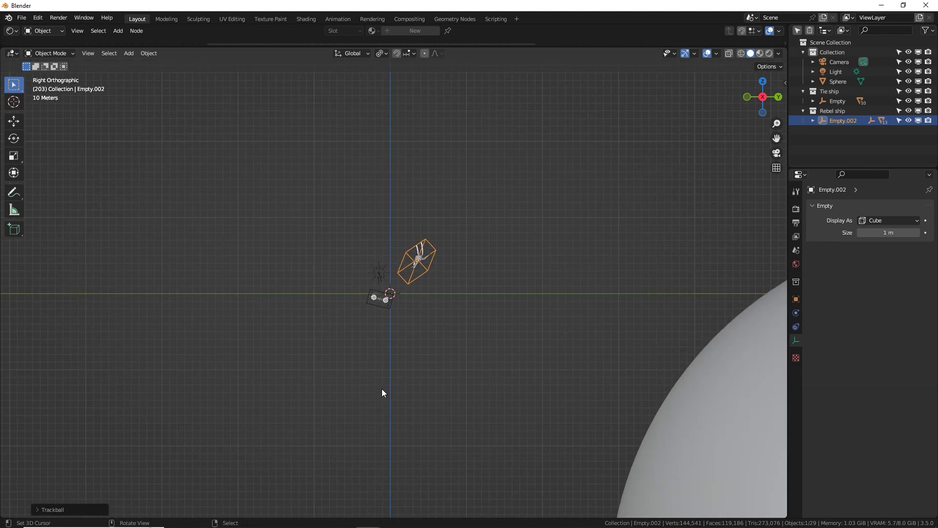
pyautogui.press('r')
pyautogui.click(545, 361)
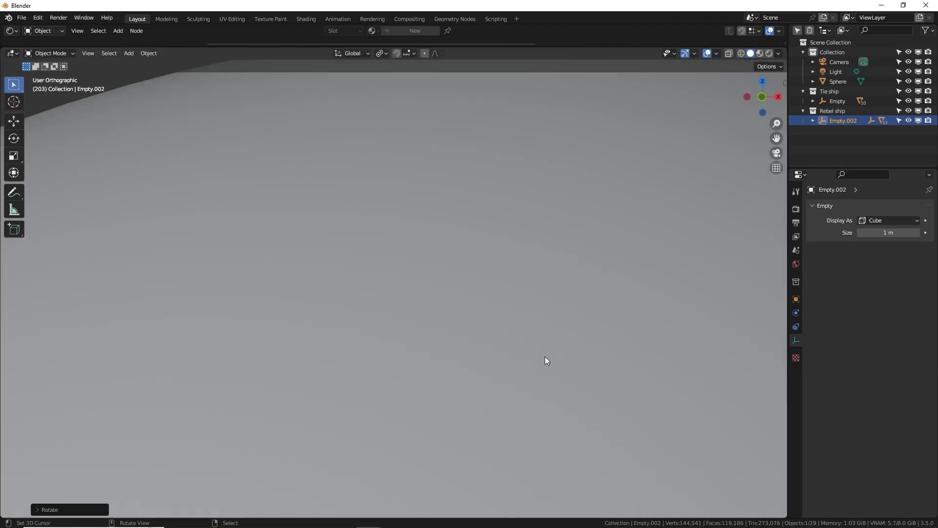
# - Reposition the Rebel ship in front view and check it from the right side
pyautogui.press('KP_1')
pyautogui.scroll(-10, 544, 361)
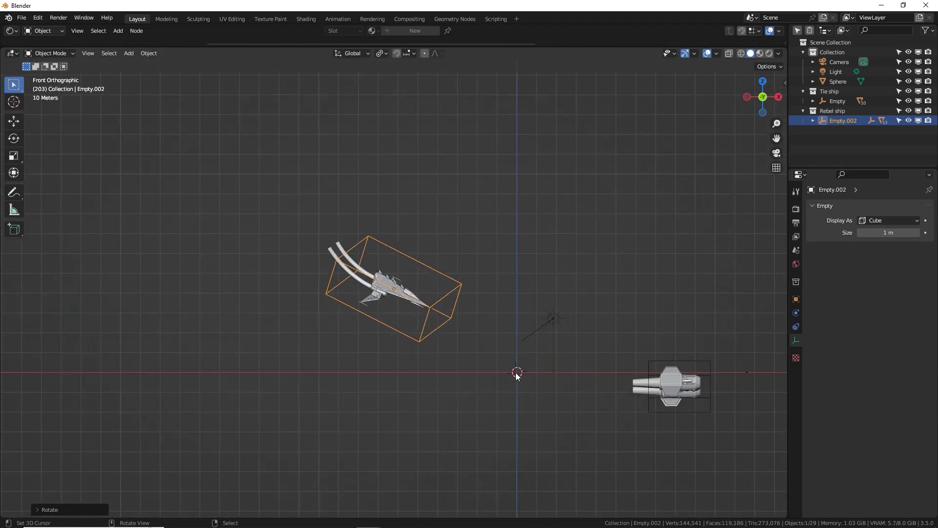
pyautogui.press('g')
pyautogui.click(533, 365)
pyautogui.press('KP_3')
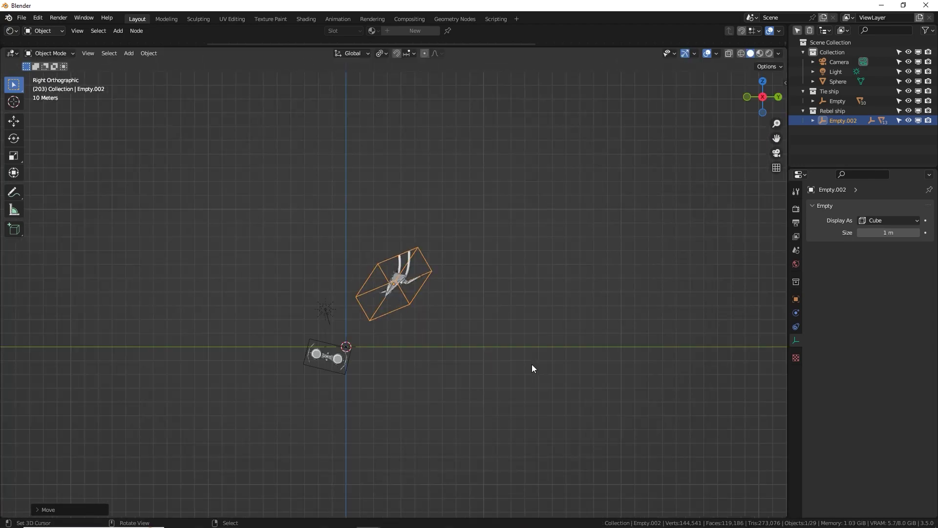
pyautogui.scroll(2, 329, 362)
pyautogui.moveTo(363, 339); pyautogui.dragTo(383, 293, button='middle')
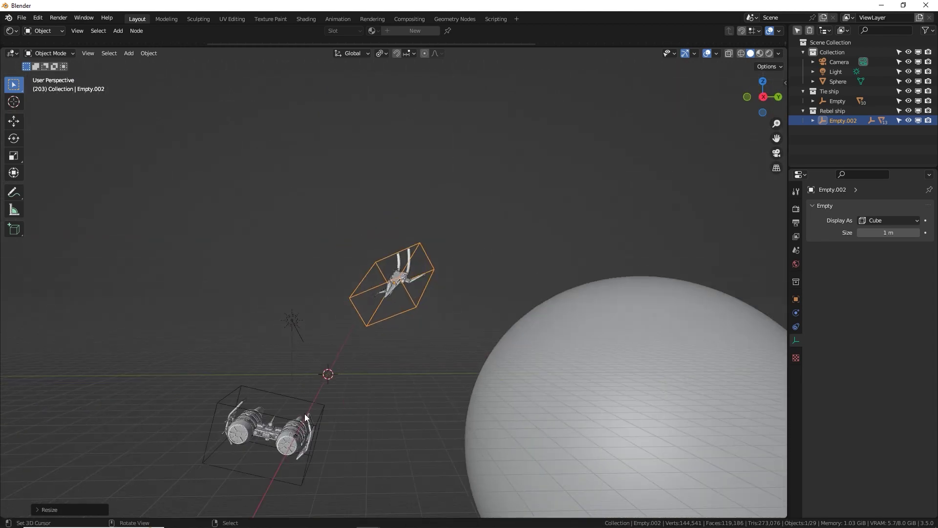
# - In camera view, lower and rotate the Rebel ship, then show rendered shading
pyautogui.press('KP_0')
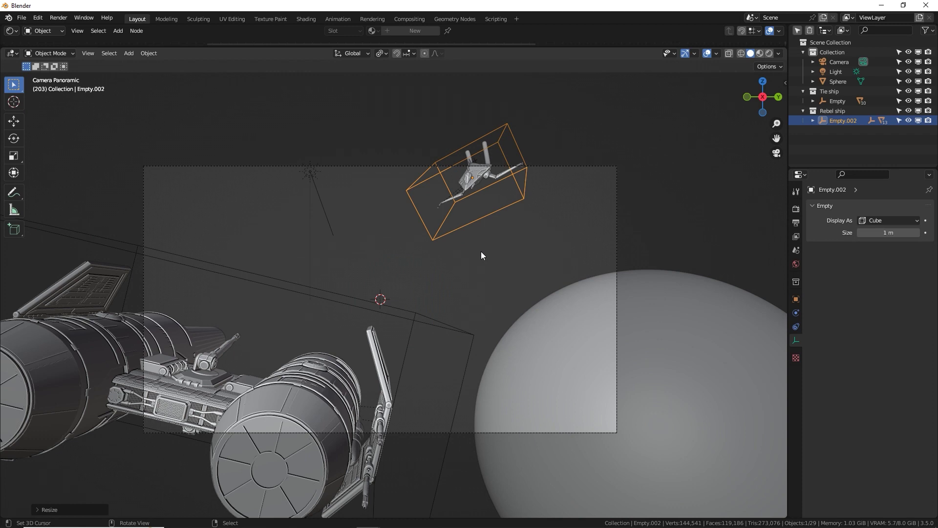
pyautogui.press('g')
pyautogui.click(493, 308)
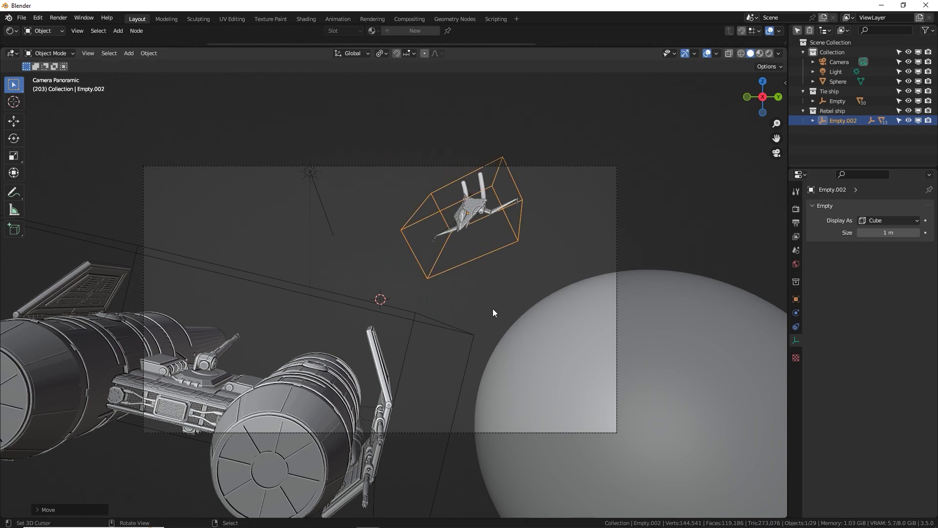
pyautogui.press('r')
pyautogui.press('r')
pyautogui.click(493, 309)
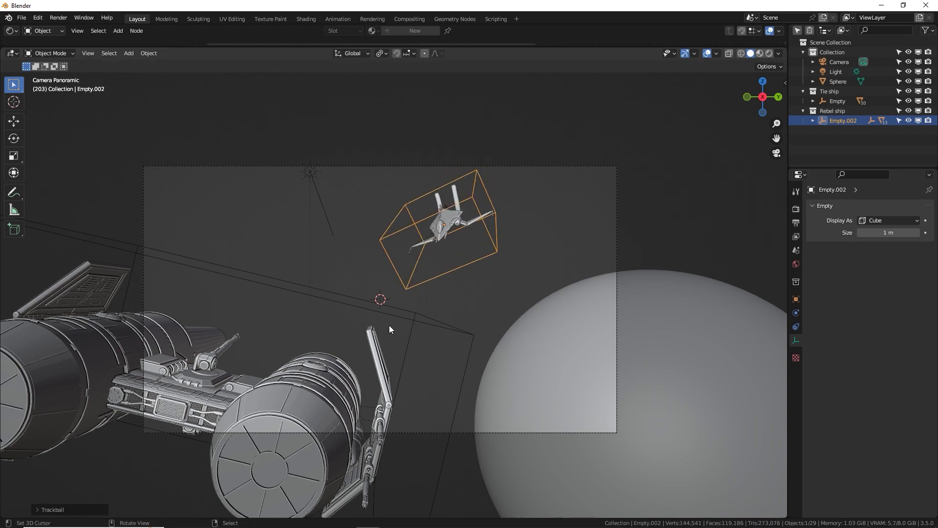
pyautogui.keyDown('shift'); pyautogui.moveTo(296, 384); pyautogui.dragTo(352, 300, button='middle'); pyautogui.keyUp('shift')
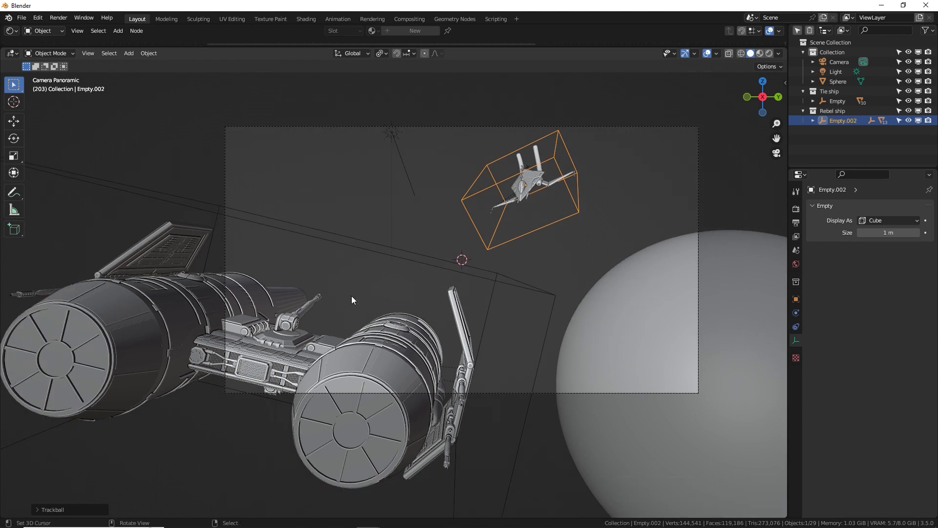
pyautogui.click(770, 53)
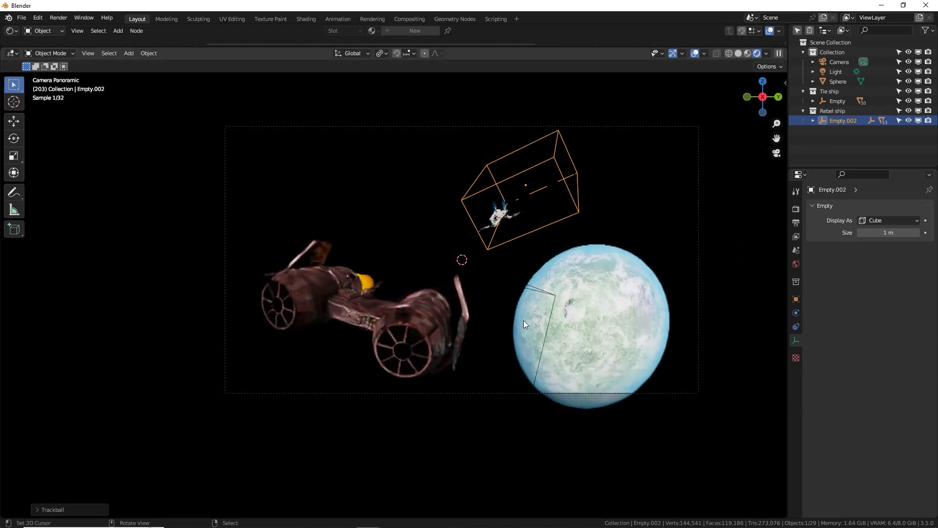
# - Select the planet, scale it up and move it lower right in the frame
pyautogui.scroll(1, 524, 320)
pyautogui.hotkey('alt', 'a')
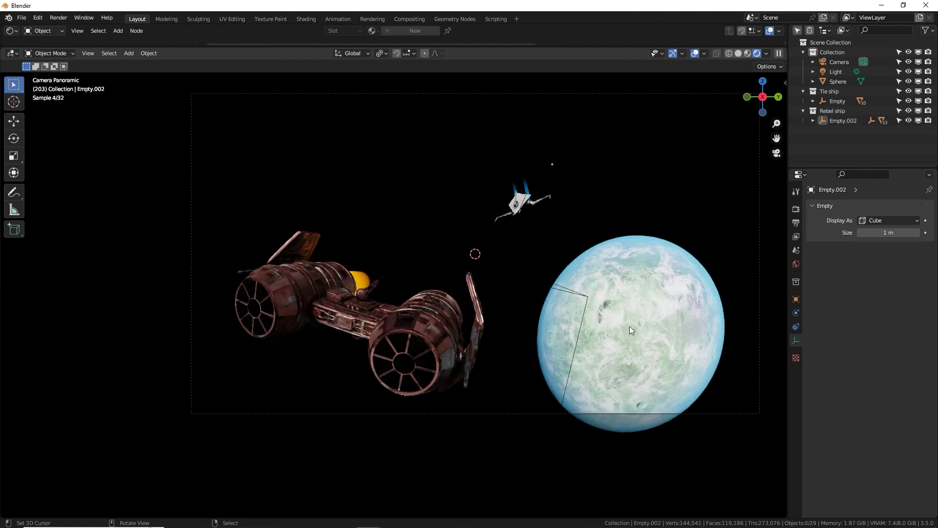
pyautogui.rightClick(630, 327)
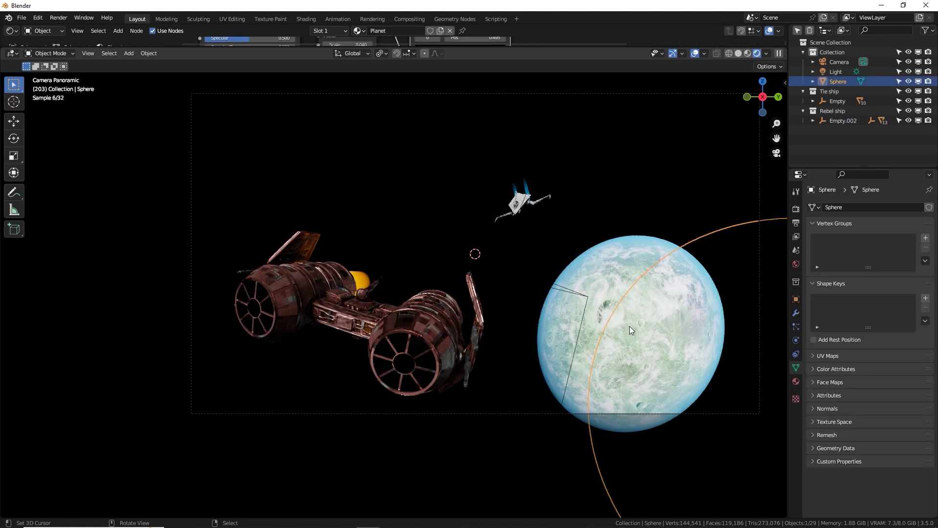
pyautogui.press('g')
pyautogui.click(589, 295)
pyautogui.press('s')
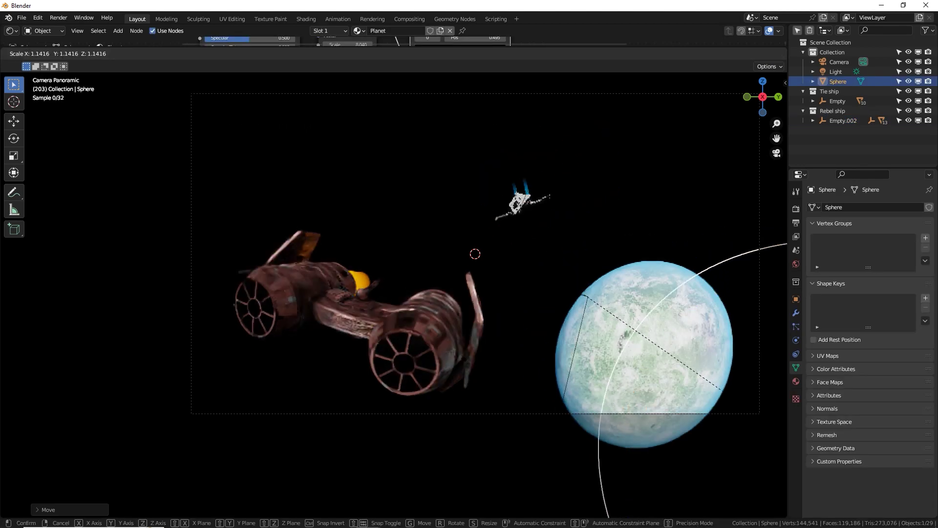
pyautogui.click(335, 174)
pyautogui.press('g')
pyautogui.click(498, 276)
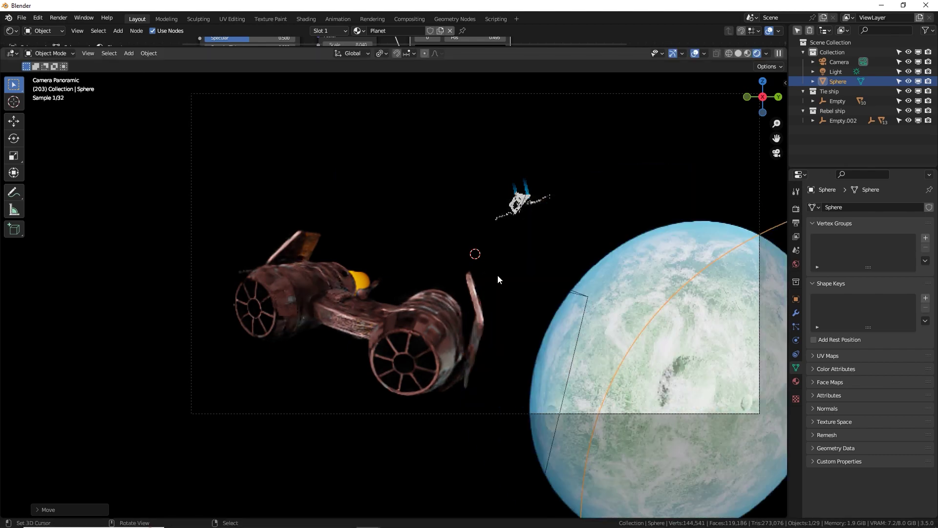
pyautogui.press('g')
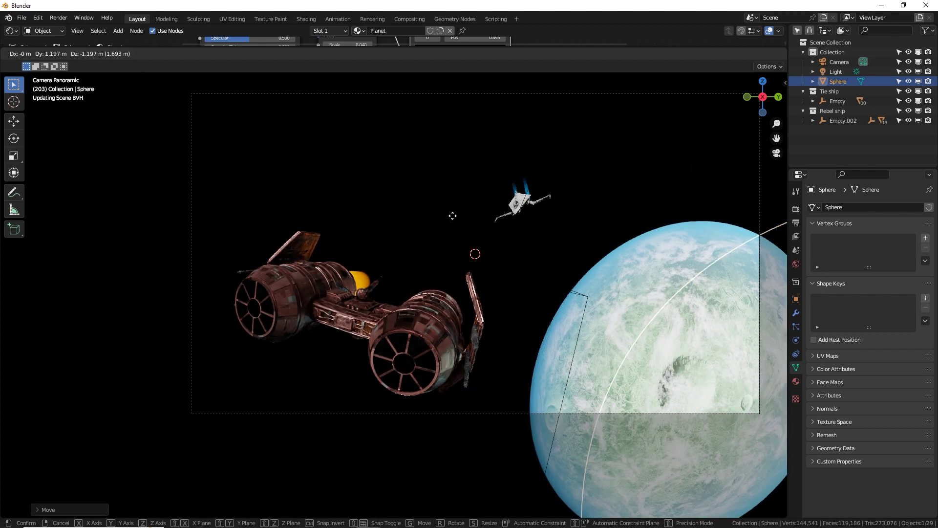
pyautogui.click(468, 230)
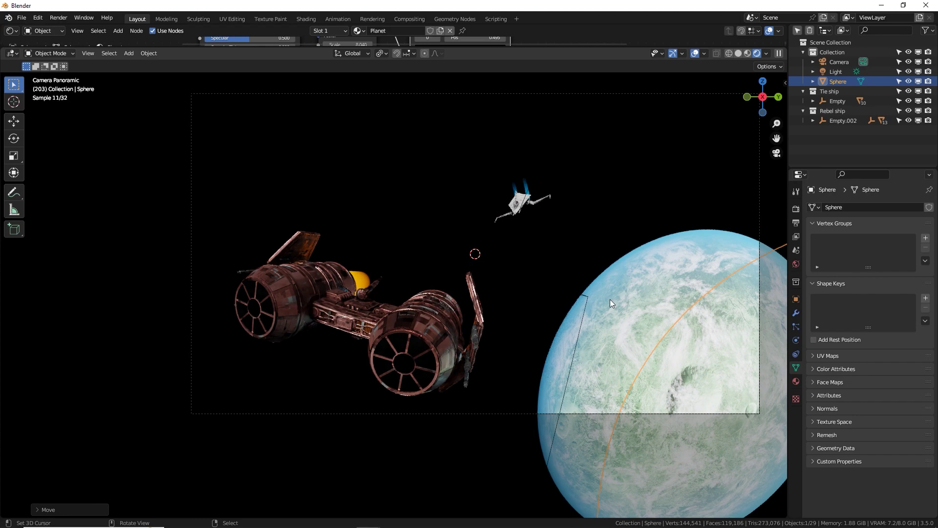
# - In top view, select the camera and scale it up
pyautogui.press('KP_7')
pyautogui.scroll(-3, 615, 299)
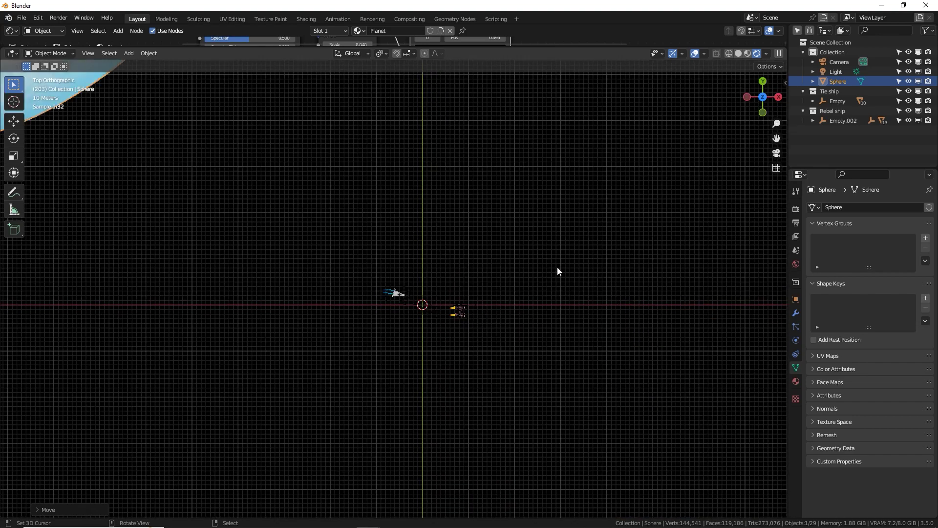
pyautogui.scroll(-1, 528, 264)
pyautogui.click(446, 303)
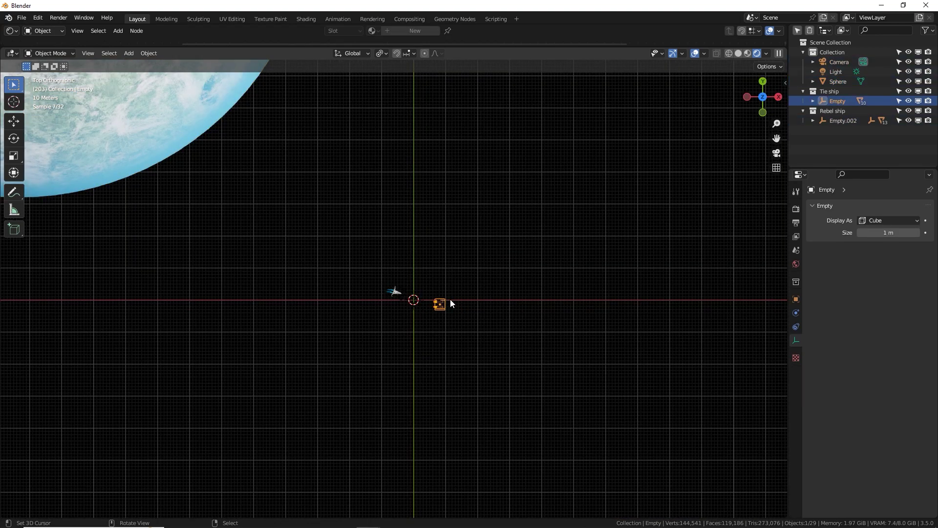
pyautogui.click(451, 299)
pyautogui.press('s')
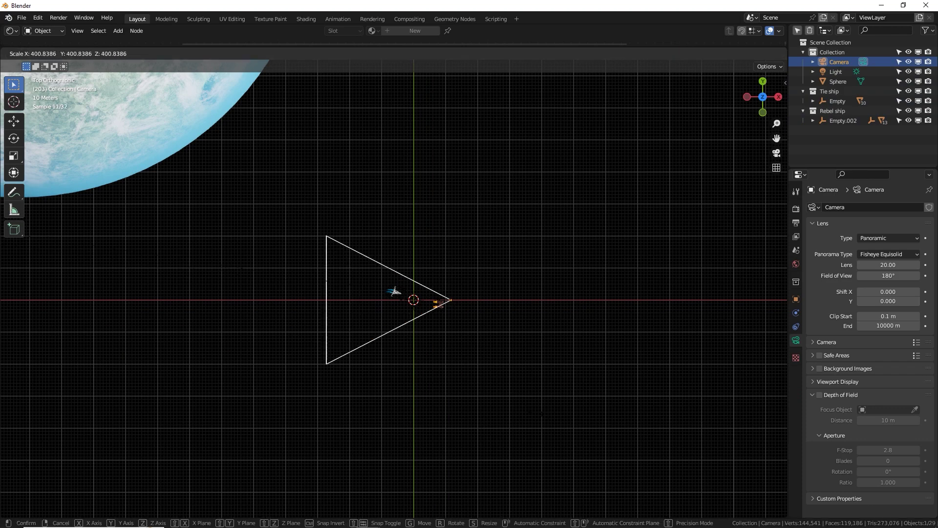
pyautogui.click(98, 180)
# - Move the planet in top view, then place it lower right in camera view
pyautogui.rightClick(96, 178)
pyautogui.scroll(-8, 245, 313)
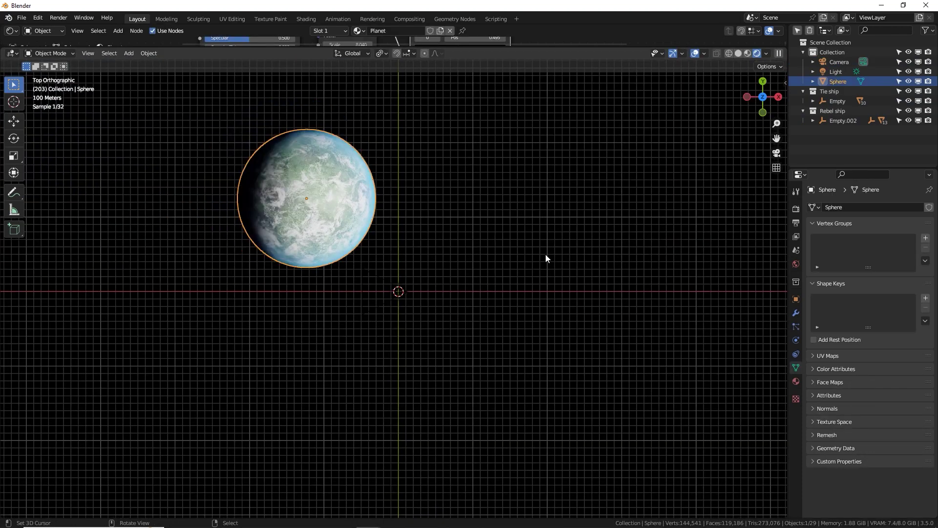
pyautogui.press('g')
pyautogui.click(274, 184)
pyautogui.press('KP_0')
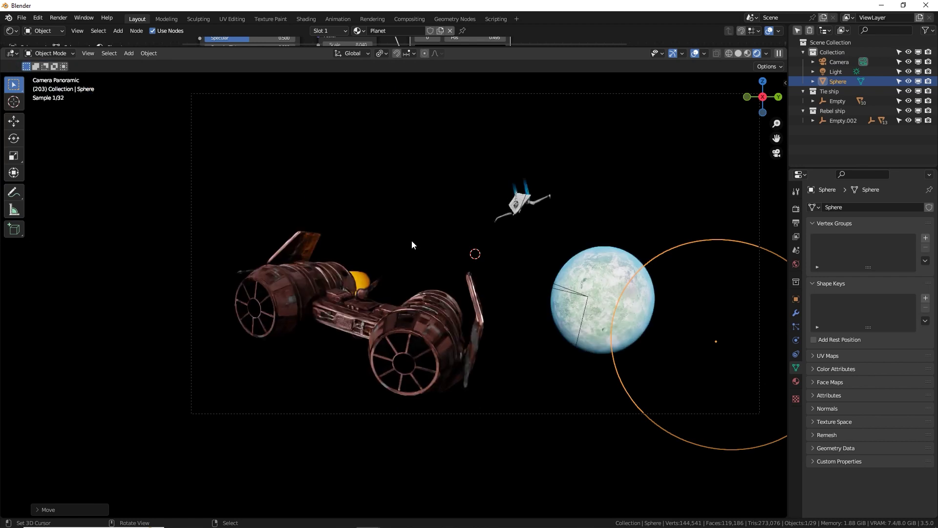
pyautogui.press('g')
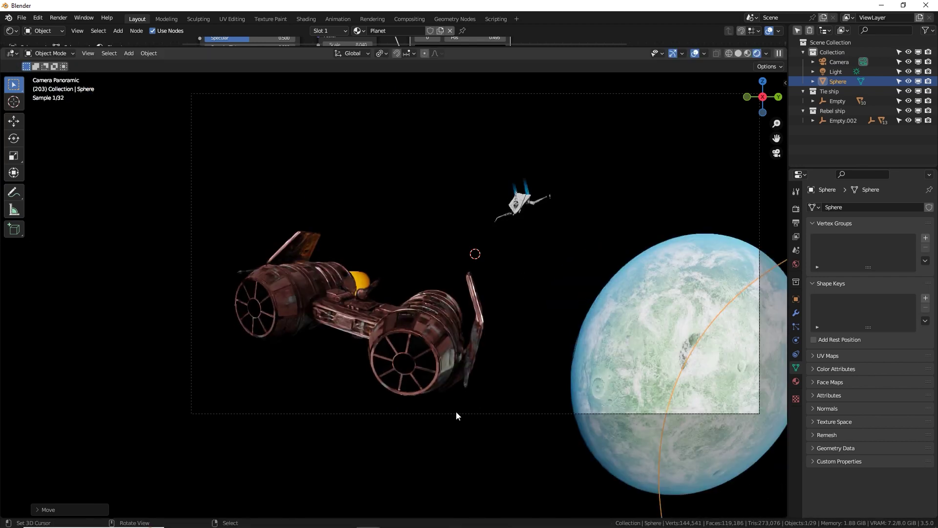
pyautogui.click(456, 413)
# - Set the camera lens to 35 mm and pull the camera back along Y
pyautogui.click(884, 266)
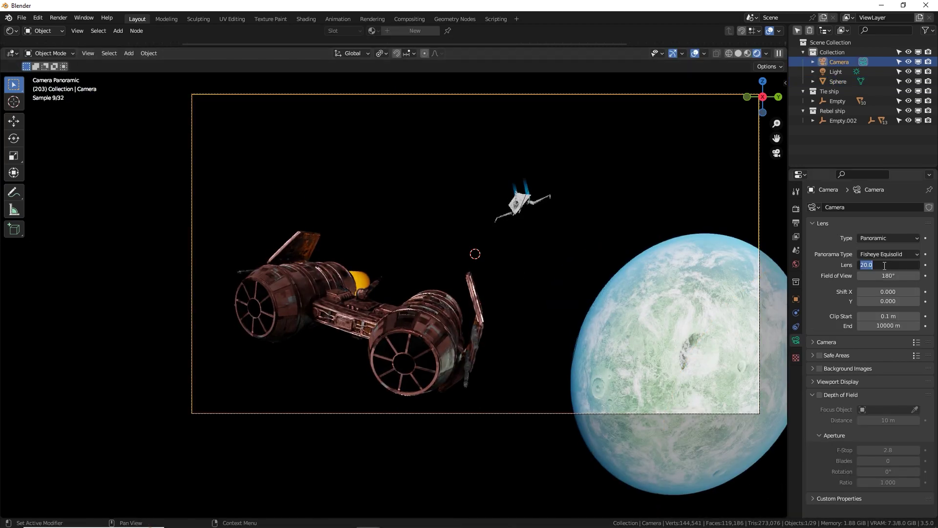
pyautogui.write('35')
pyautogui.press('Return')
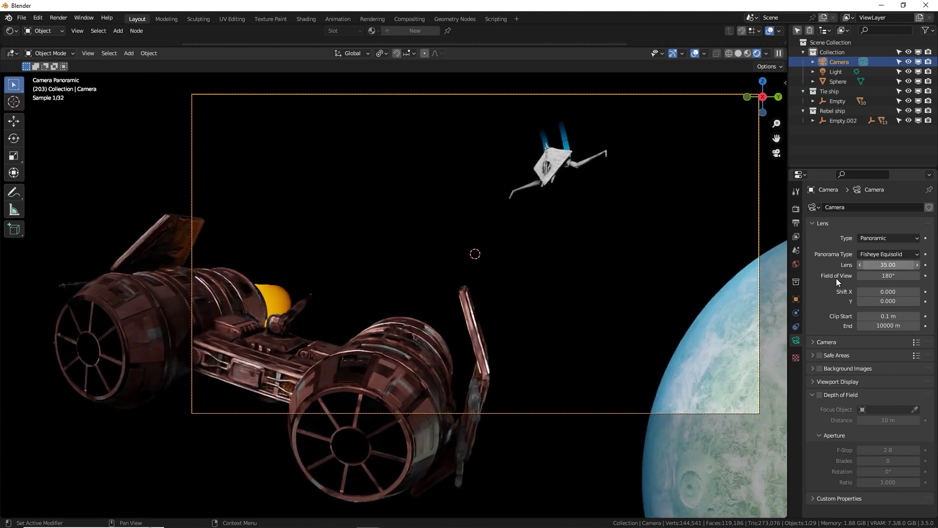
pyautogui.press('g')
pyautogui.press('y')
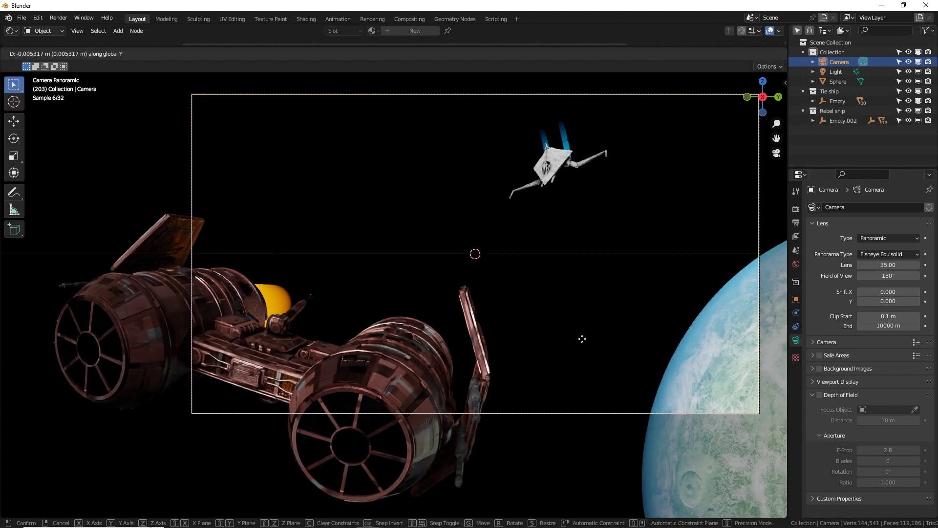
pyautogui.click(554, 80)
# - Move and tilt the brown ship's empty to a new spot in the frame
pyautogui.click(444, 265)
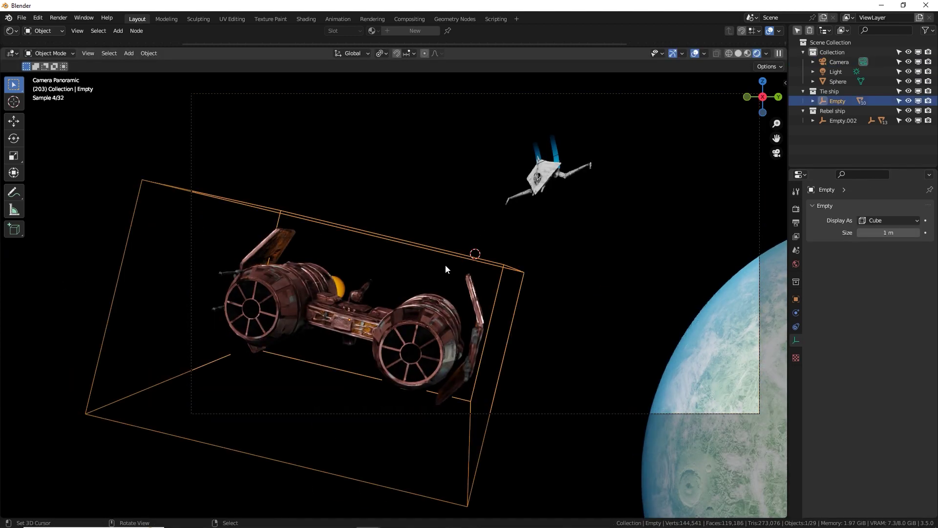
pyautogui.press('g')
pyautogui.click(526, 307)
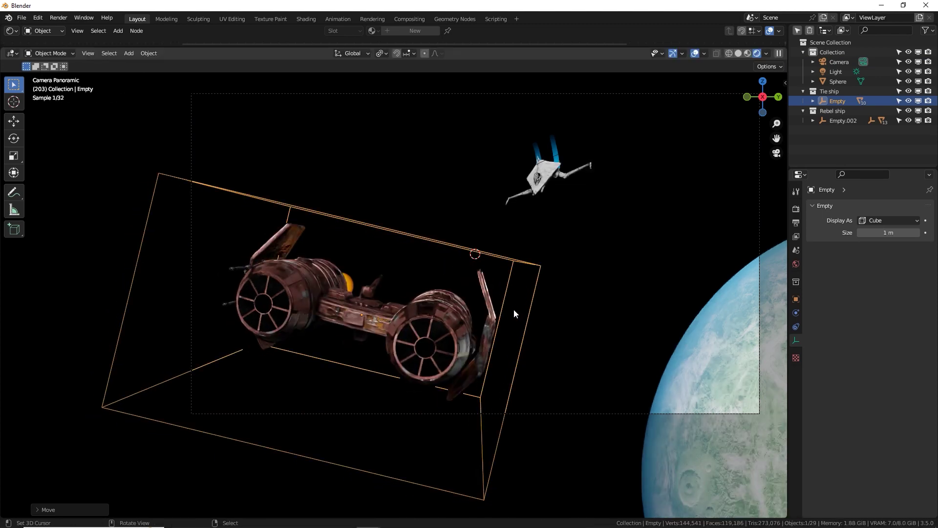
pyautogui.press('r')
pyautogui.press('r')
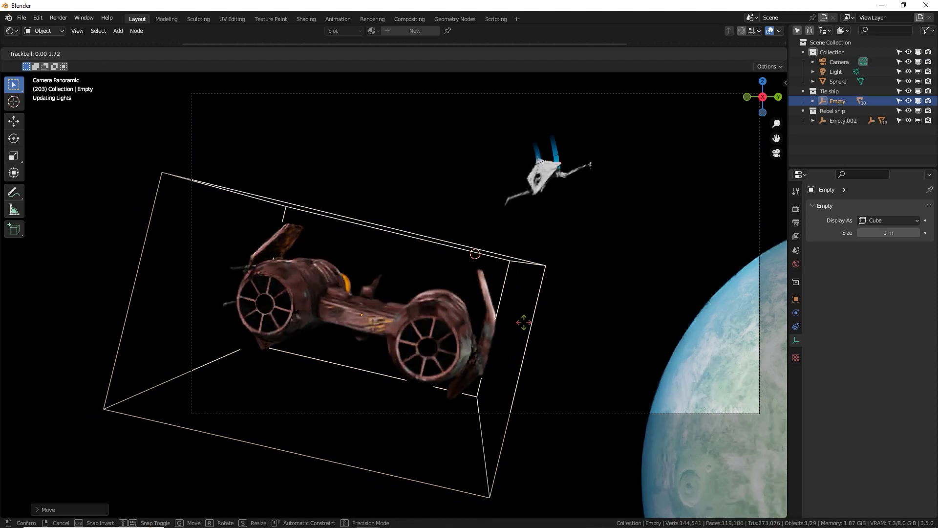
pyautogui.click(526, 323)
pyautogui.press('g')
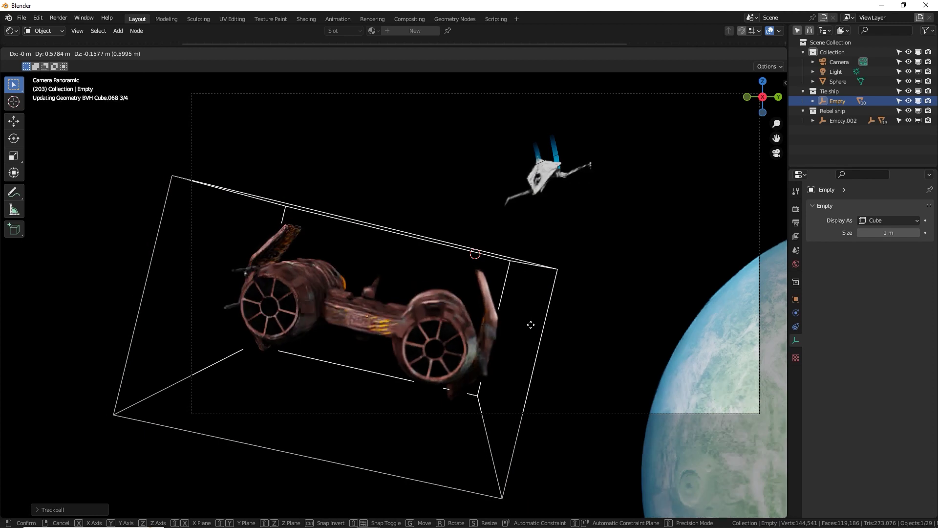
pyautogui.click(533, 325)
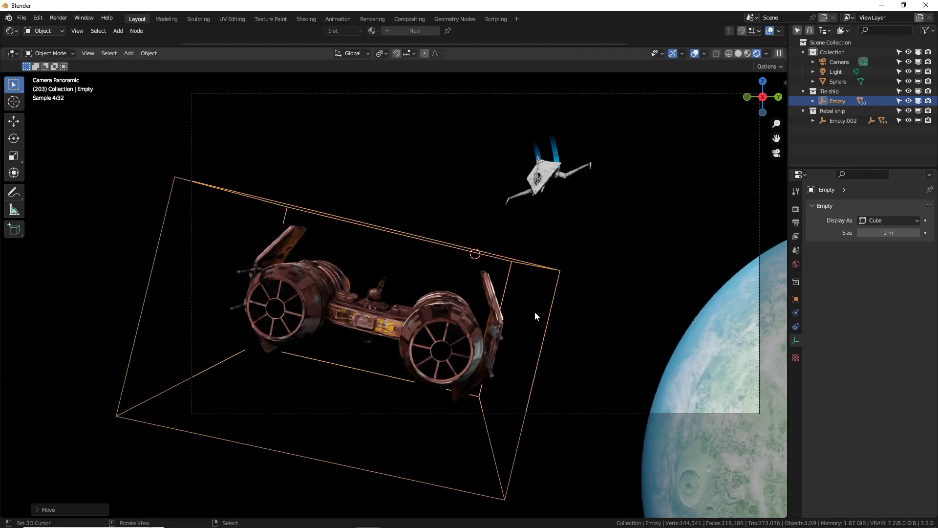
pyautogui.press('g')
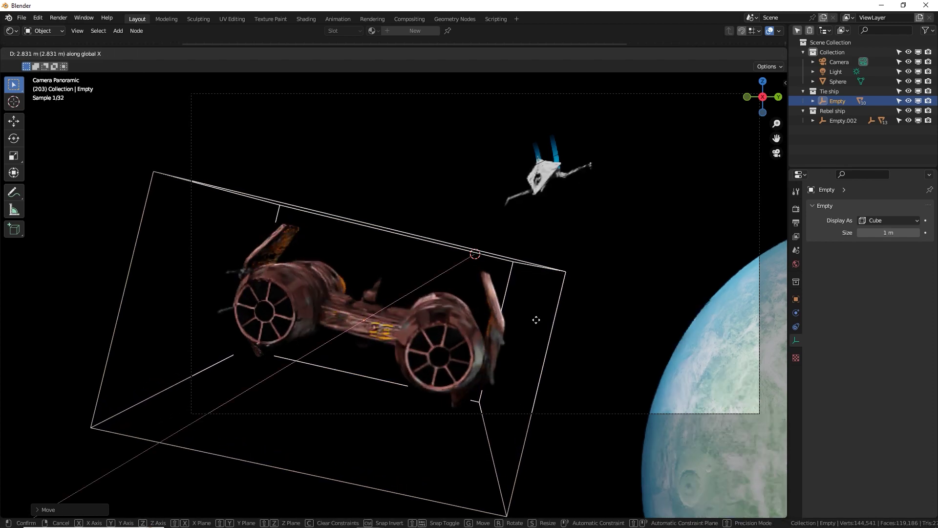
pyautogui.click(536, 320)
# - Fine-tune the brown ship with further trackball rotations and small shifts
pyautogui.press('g')
pyautogui.click(536, 319)
pyautogui.press('r')
pyautogui.press('r')
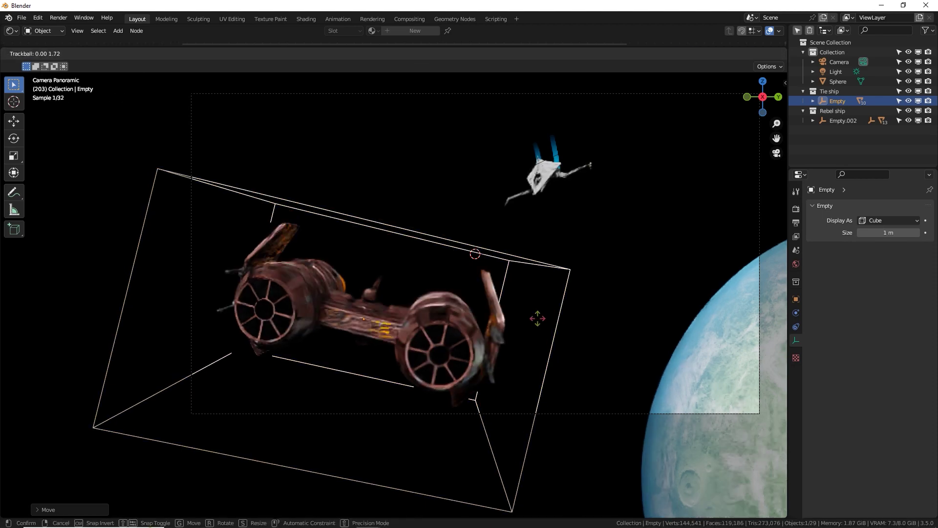
pyautogui.click(538, 313)
pyautogui.press('g')
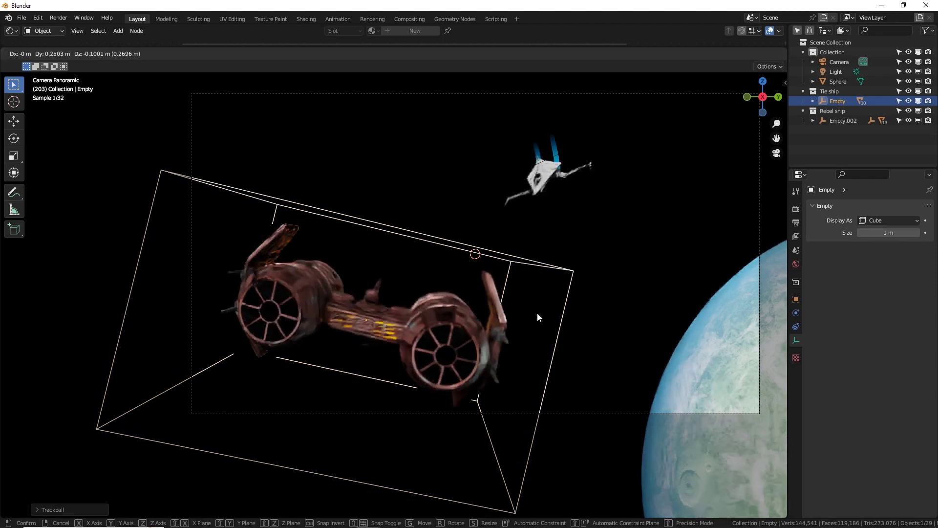
pyautogui.click(538, 313)
pyautogui.press('r')
pyautogui.press('r')
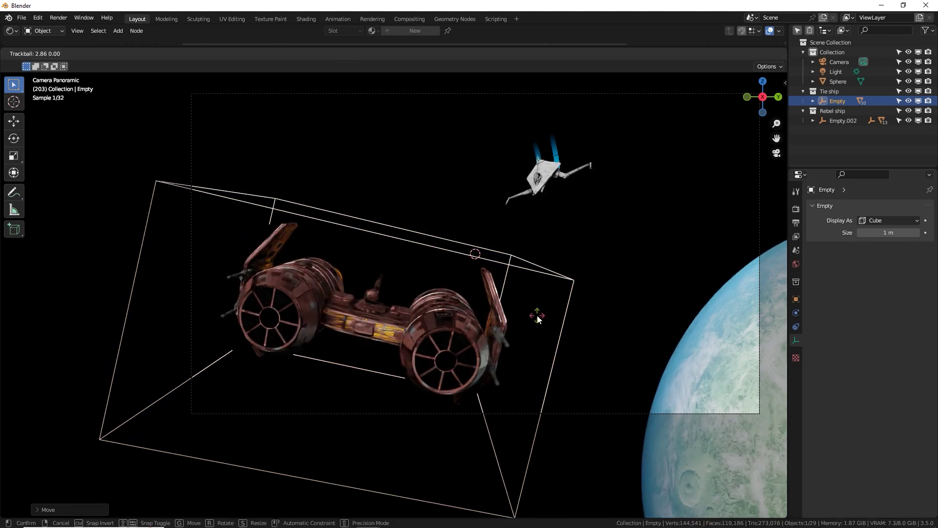
pyautogui.click(535, 314)
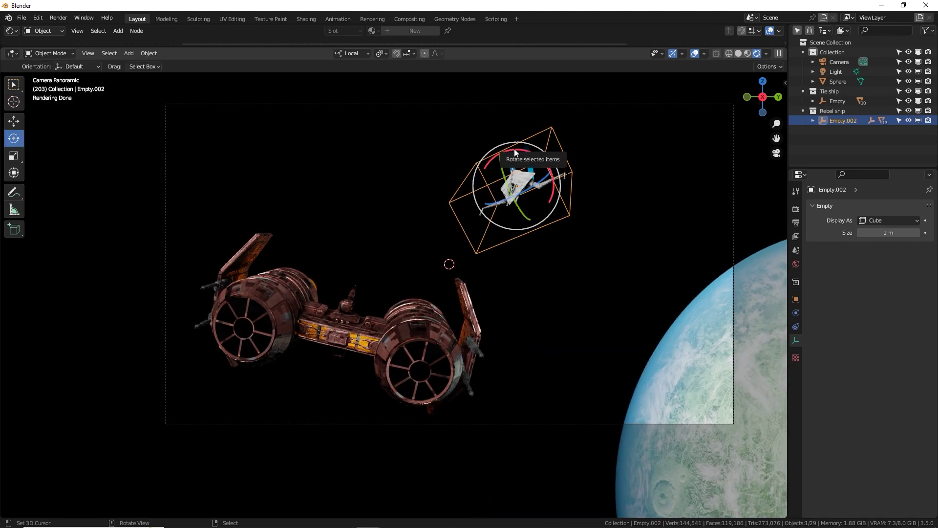
# - Rotate the white Rebel ship about its local X and Z axes using the rotate rings
pyautogui.moveTo(514, 149); pyautogui.dragTo(507, 151)
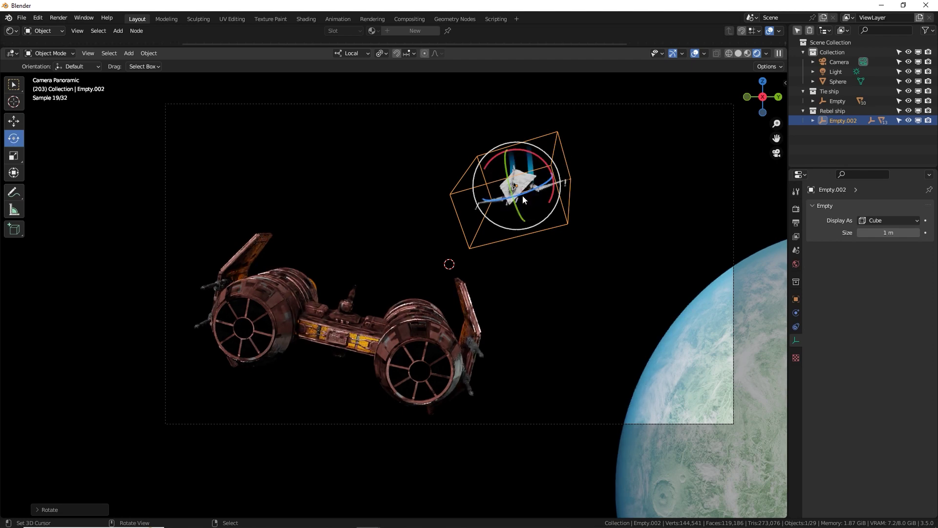
pyautogui.moveTo(523, 195); pyautogui.dragTo(613, 266)
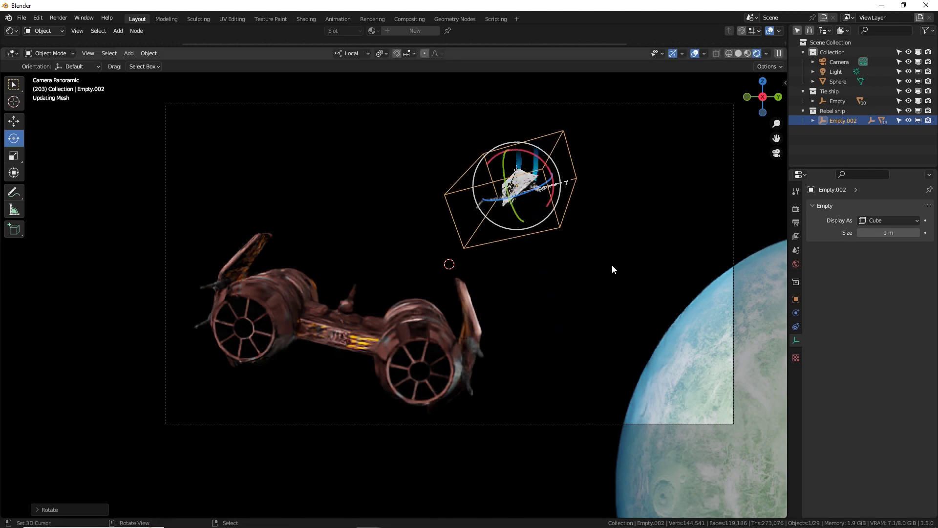
pyautogui.moveTo(555, 181); pyautogui.dragTo(541, 165)
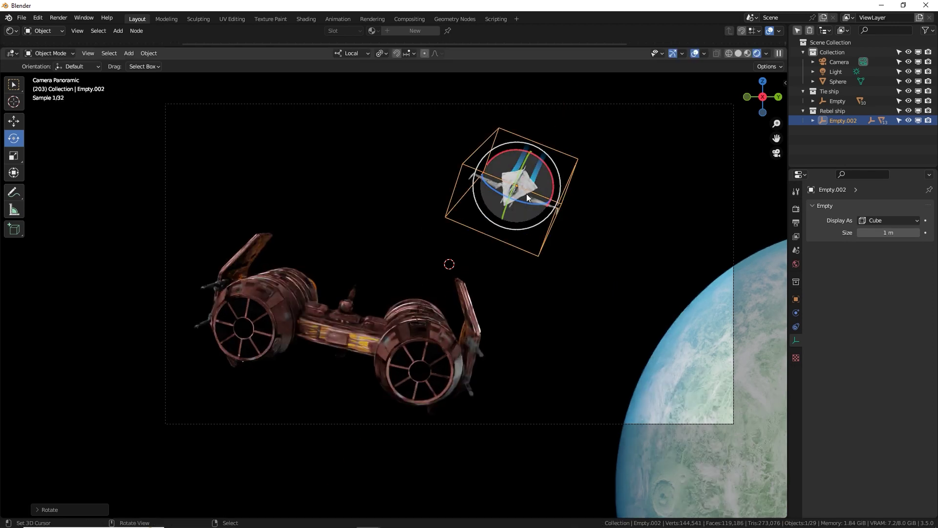
# - Move the sun light up-left and trackball-rotate it to re-aim the lighting
pyautogui.click(836, 72)
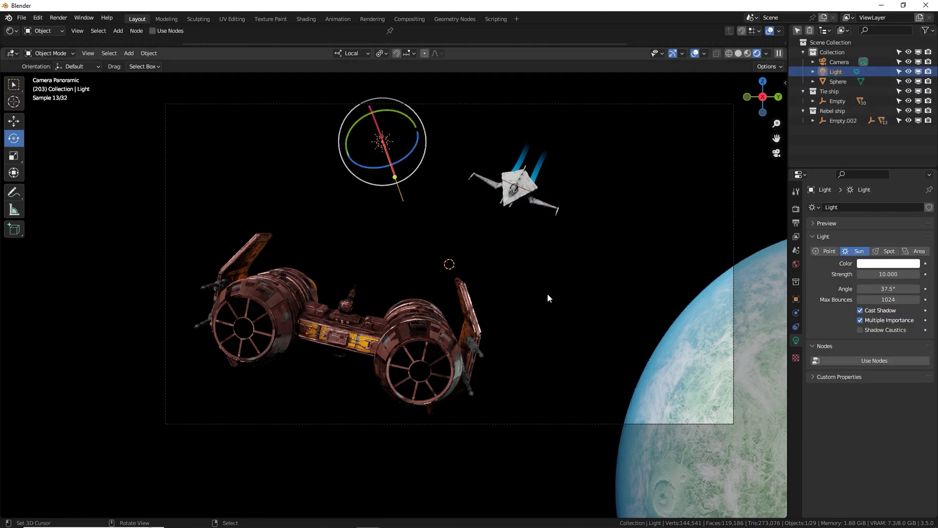
pyautogui.press('g')
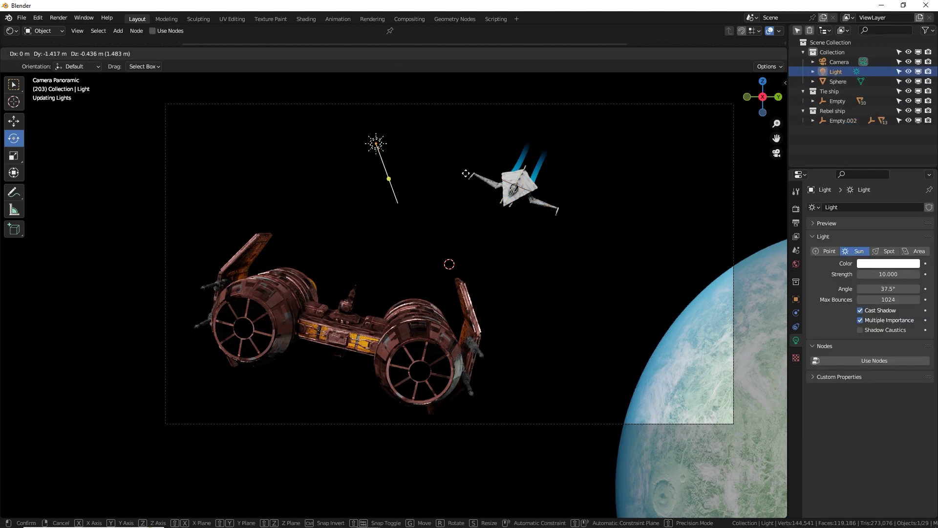
pyautogui.click(269, 147)
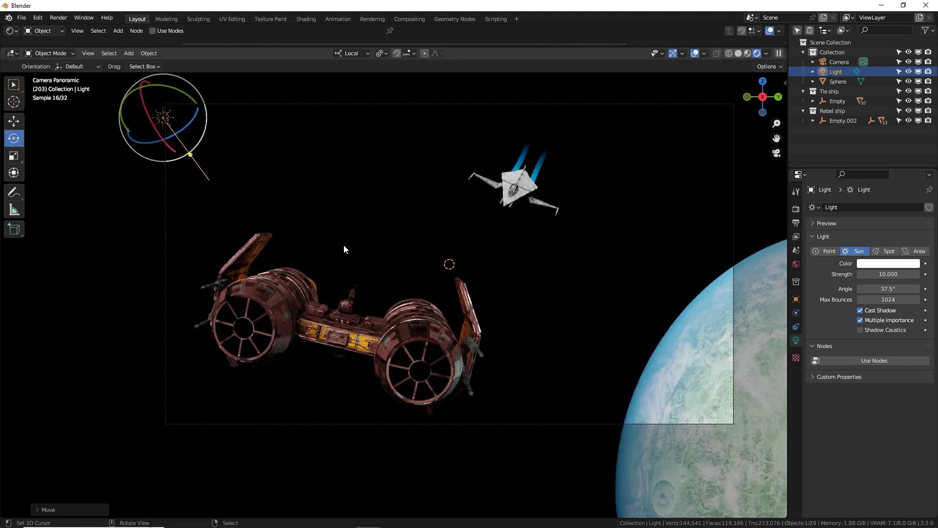
pyautogui.press('r')
pyautogui.press('r')
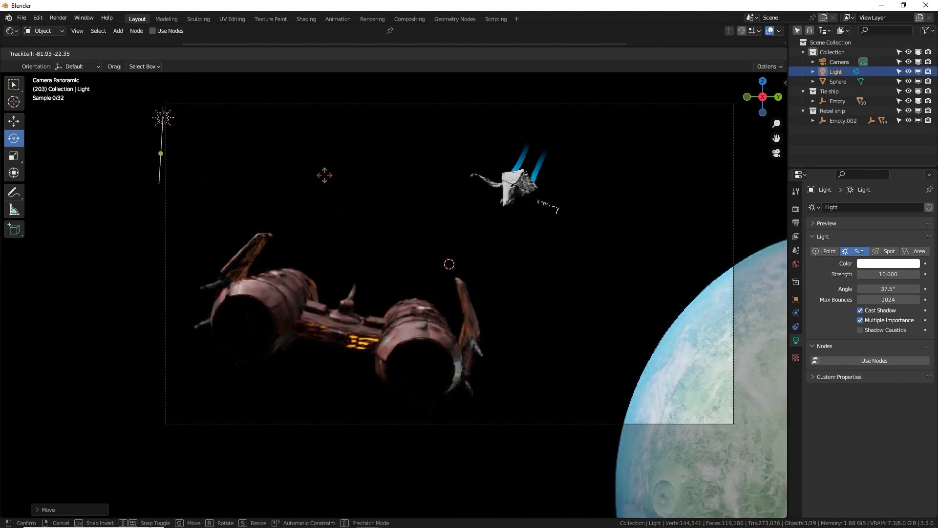
pyautogui.click(444, 142)
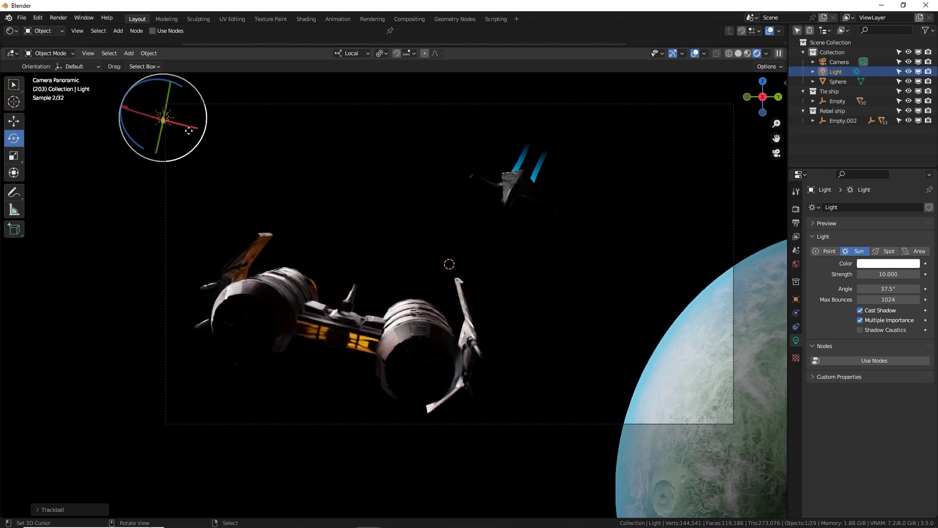
pyautogui.press('g')
pyautogui.click(223, 131)
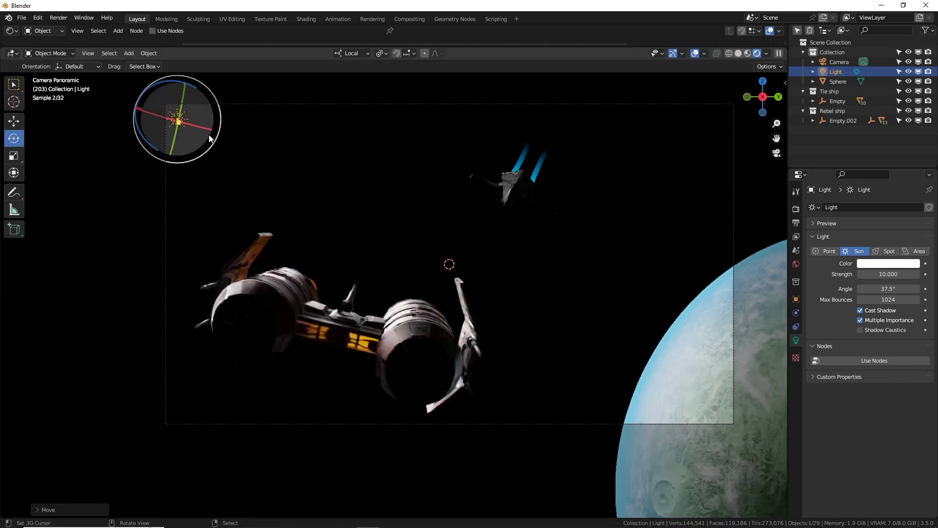
pyautogui.press('r')
pyautogui.press('r')
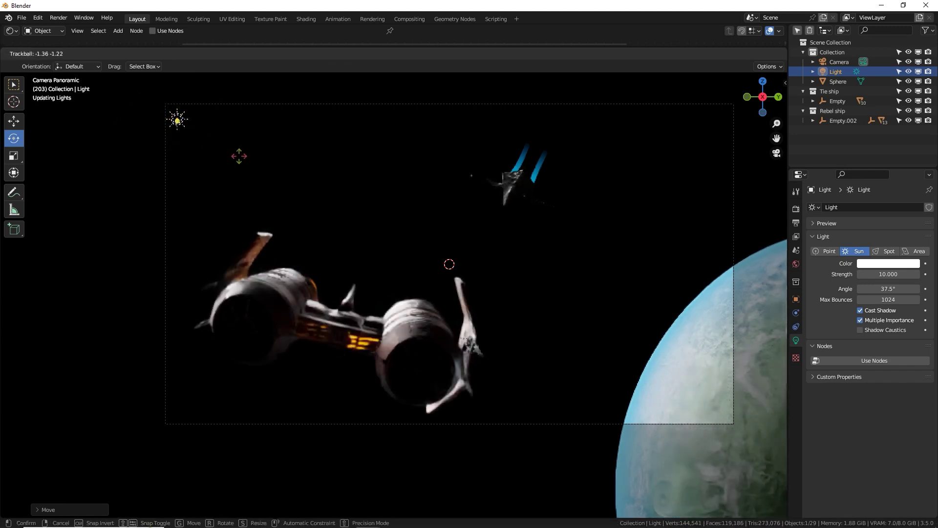
pyautogui.click(255, 102)
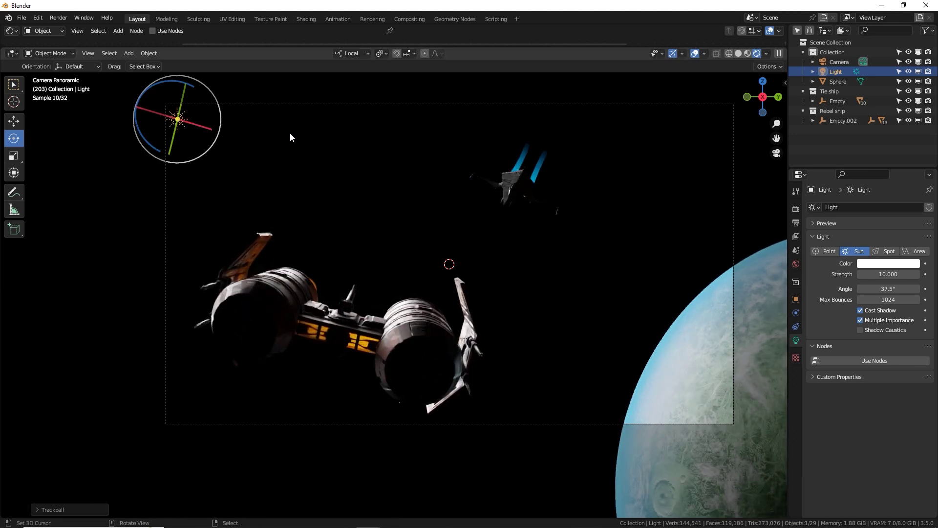
# - Briefly try a Point light, revert to Sun, rotate it again and narrow its Angle to 16.9°
pyautogui.click(825, 251)
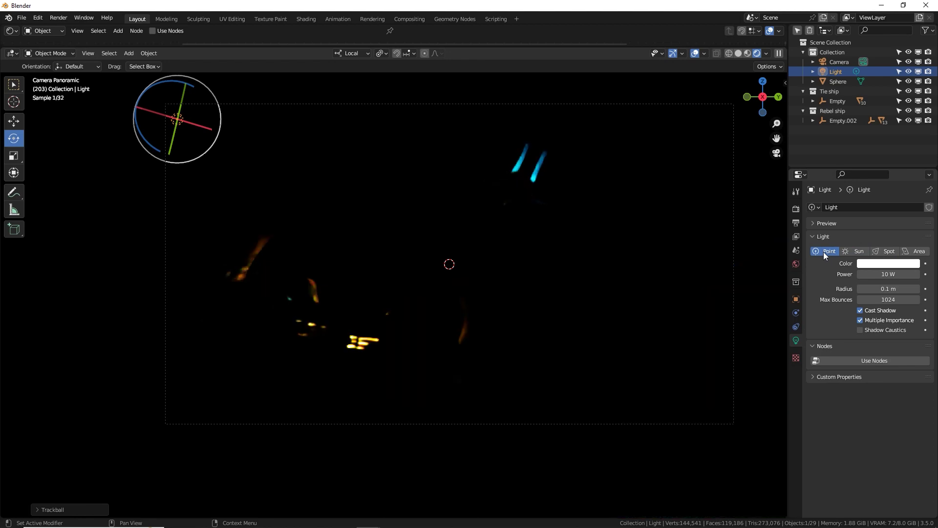
pyautogui.click(863, 254)
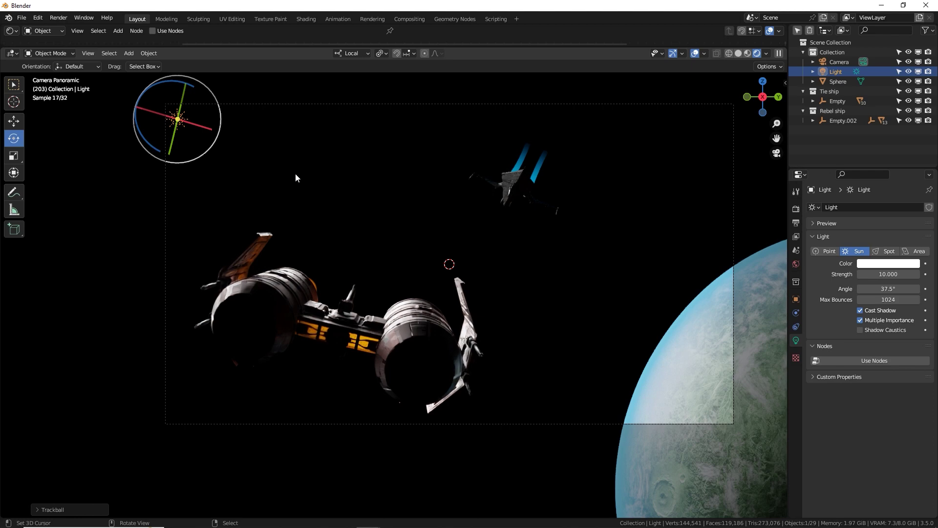
pyautogui.press('r')
pyautogui.press('r')
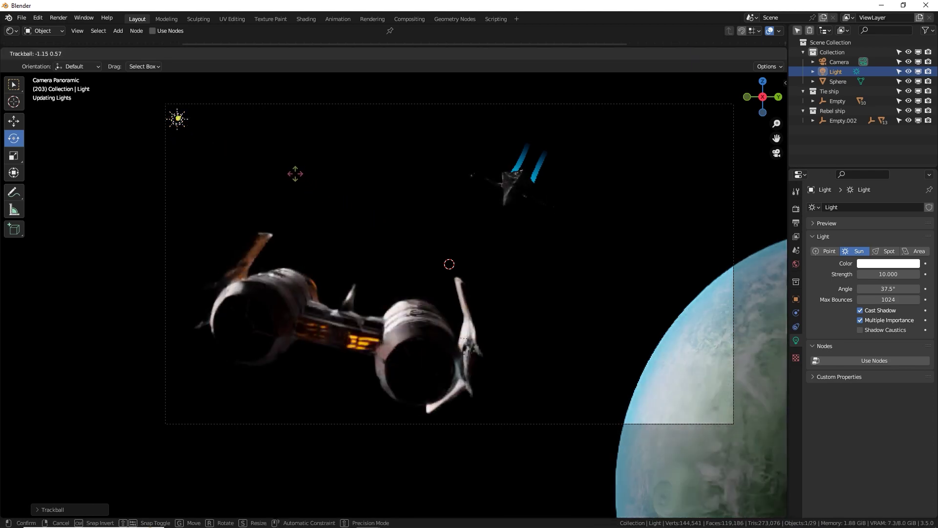
pyautogui.click(208, 124)
pyautogui.scroll(2, 209, 125)
pyautogui.keyDown('shift'); pyautogui.moveTo(204, 123); pyautogui.dragTo(269, 195, button='middle'); pyautogui.keyUp('shift')
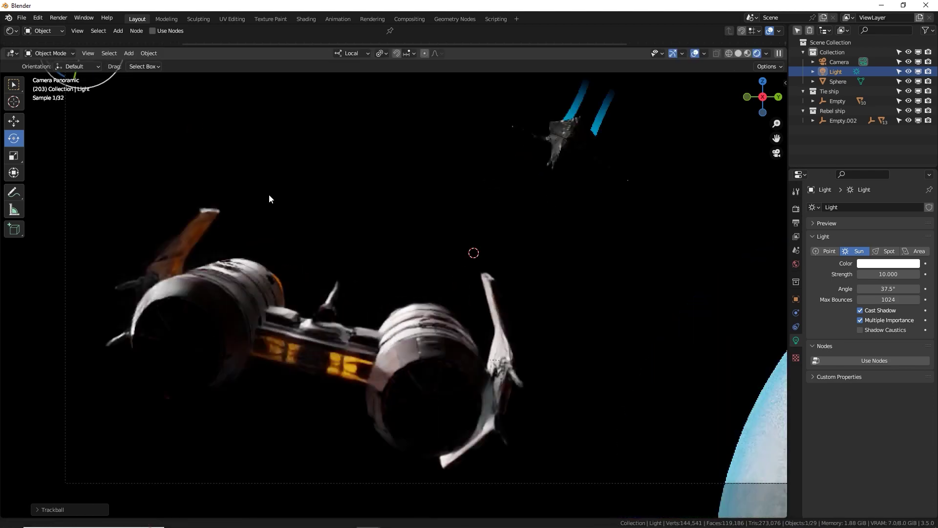
pyautogui.scroll(3, 235, 230)
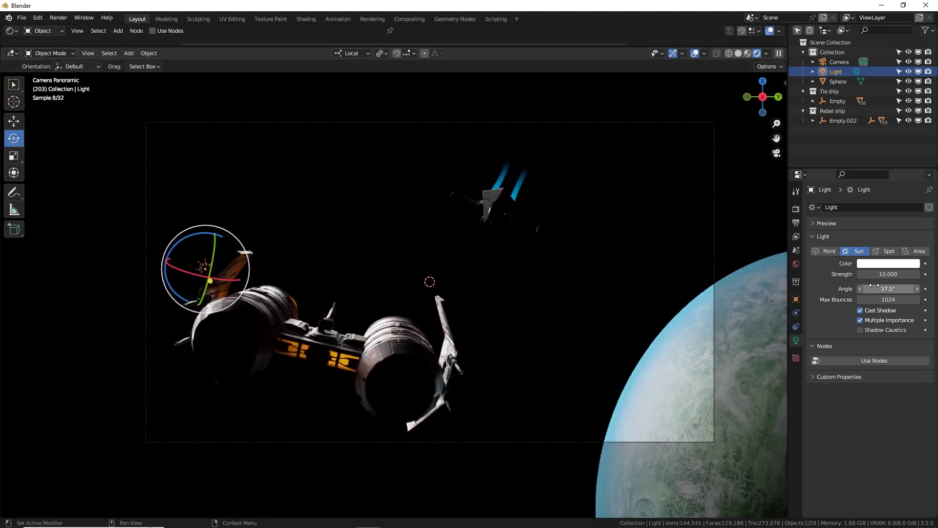
pyautogui.moveTo(883, 288); pyautogui.dragTo(841, 288)
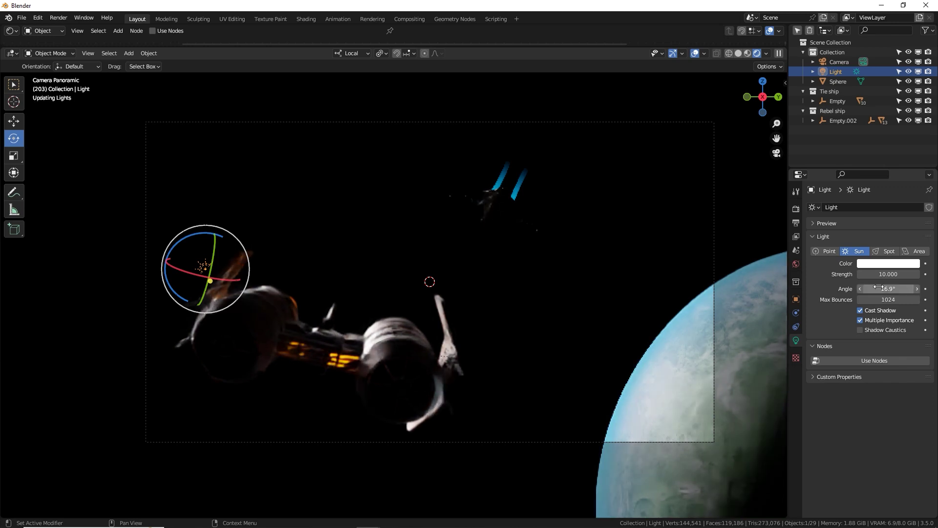
# - Snap the 3D cursor to a body piece of the TIE ship
pyautogui.click(503, 211)
pyautogui.hotkey('shift', 's')
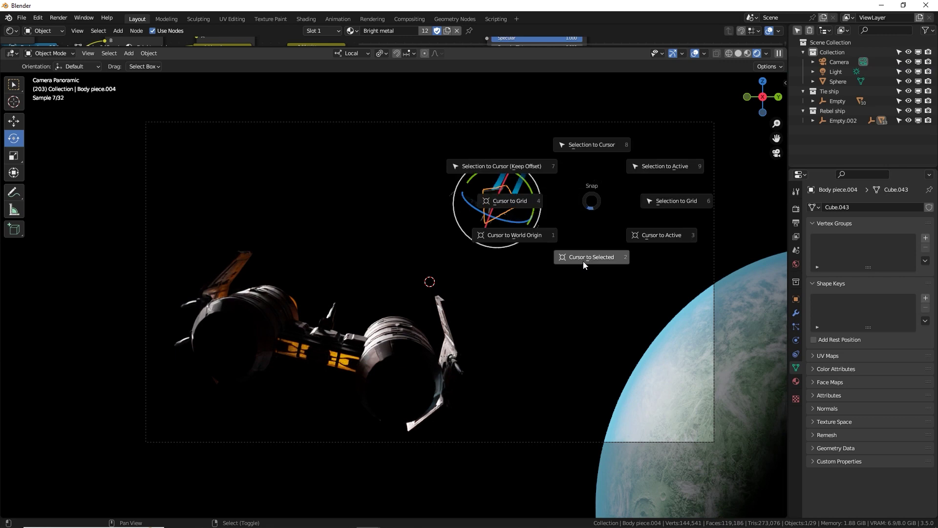
pyautogui.click(583, 261)
# - Add an area light at the cursor, then move and rotate it beside the TIE ship
pyautogui.hotkey('shift', 'a')
pyautogui.moveTo(575, 201)
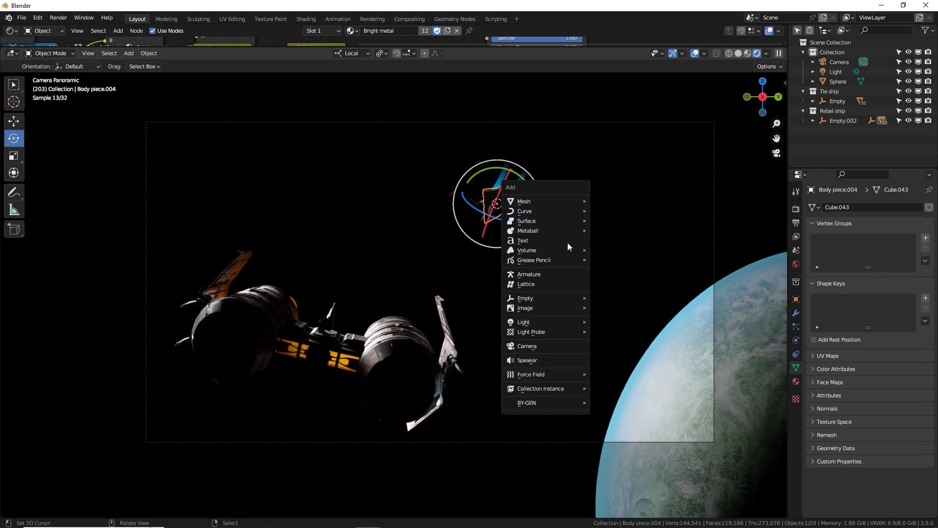
pyautogui.moveTo(550, 321)
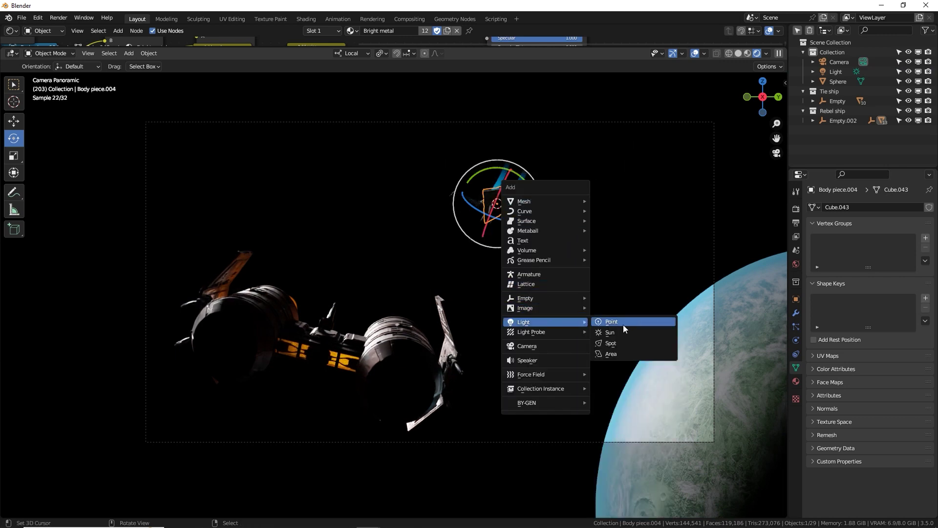
pyautogui.click(617, 354)
pyautogui.press('g')
pyautogui.click(571, 258)
pyautogui.press('r')
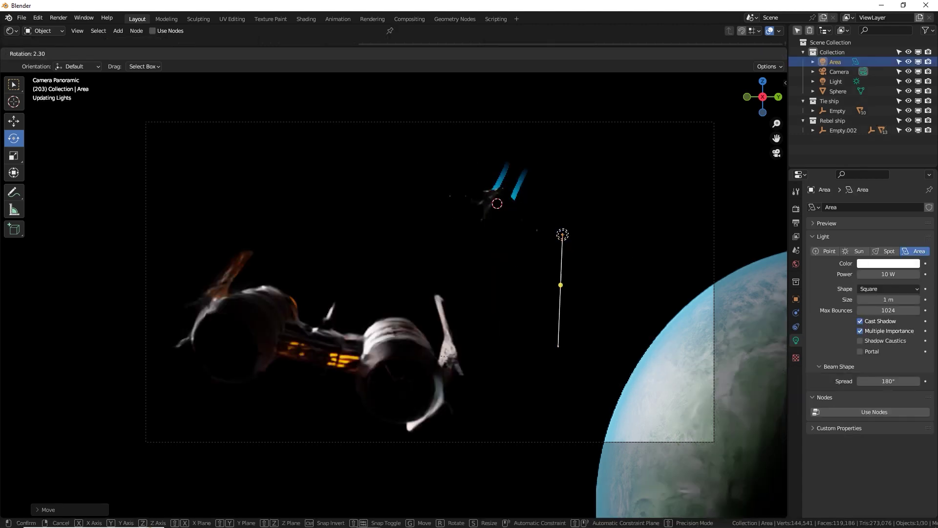
pyautogui.click(564, 252)
pyautogui.keyDown('shift'); pyautogui.moveTo(564, 253); pyautogui.dragTo(497, 292, button='middle'); pyautogui.keyUp('shift')
pyautogui.scroll(6, 498, 293)
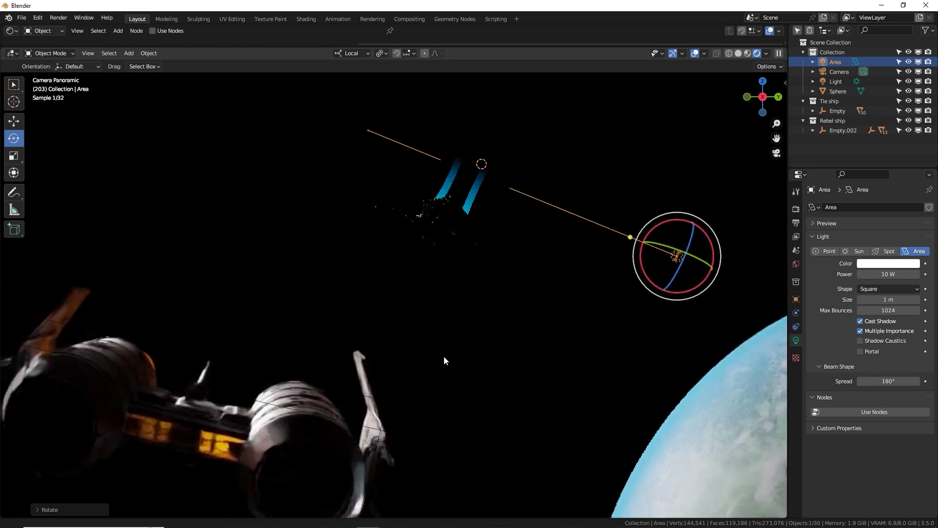
pyautogui.scroll(-4, 445, 360)
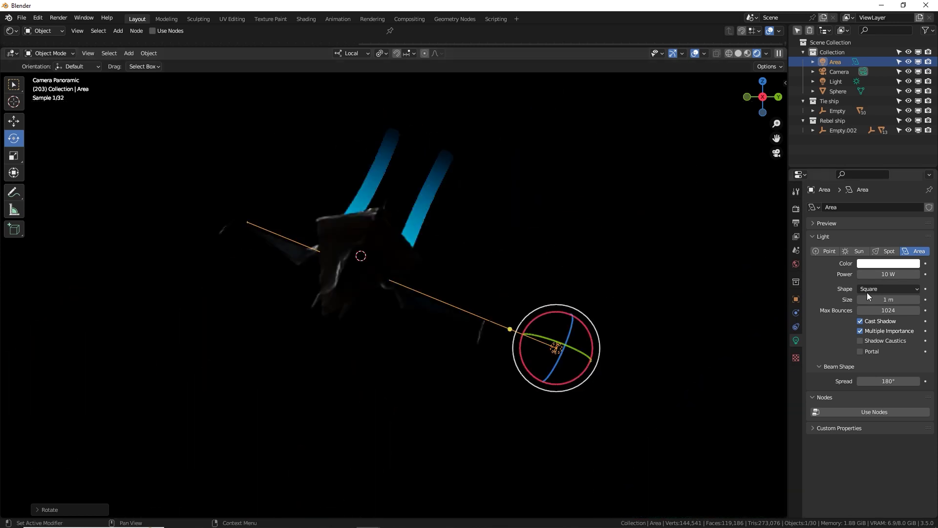
# - Make the area light a light-blue disk with 5000 W power
pyautogui.click(889, 289)
pyautogui.click(878, 321)
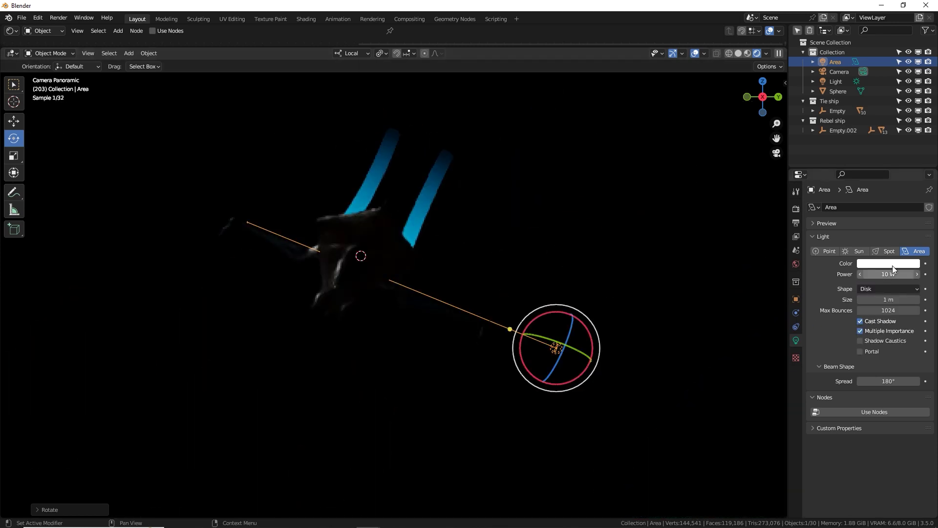
pyautogui.click(887, 265)
pyautogui.click(876, 154)
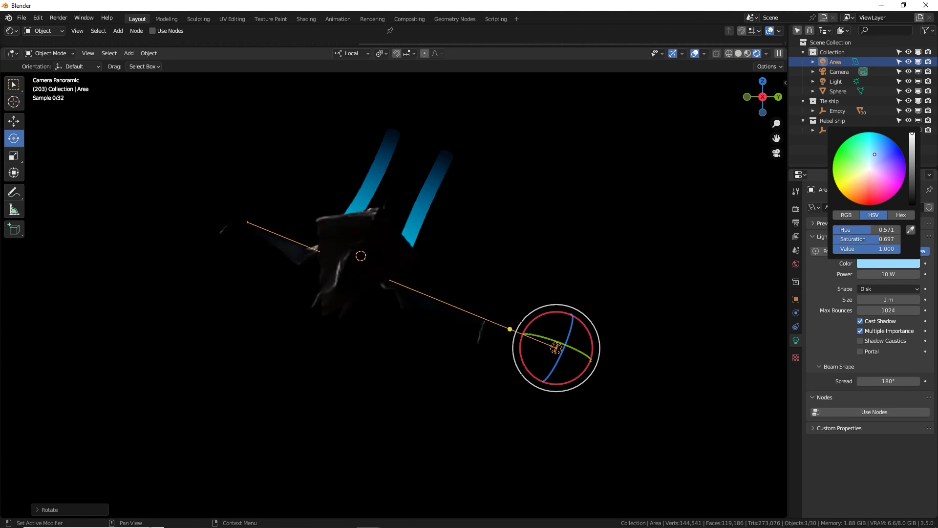
pyautogui.click(884, 274)
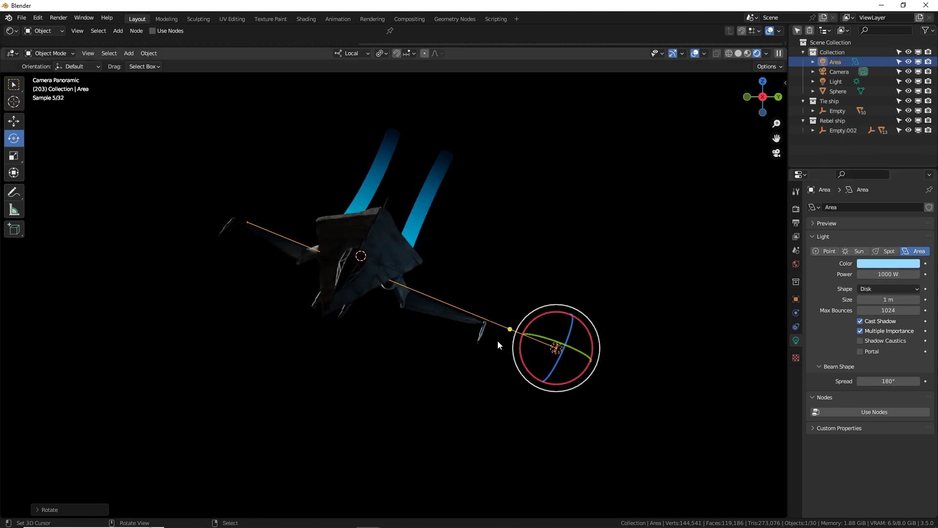
pyautogui.scroll(-5, 515, 352)
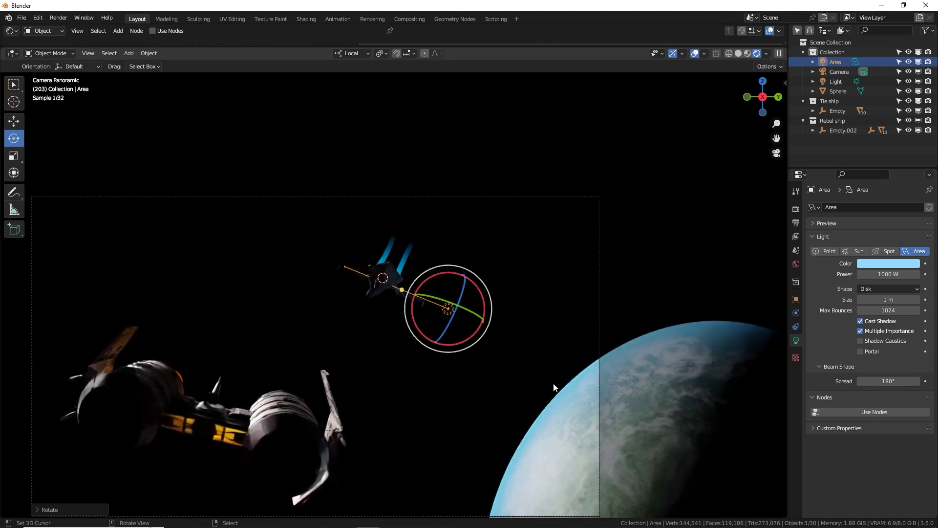
pyautogui.scroll(6, 441, 322)
pyautogui.doubleClick(893, 275)
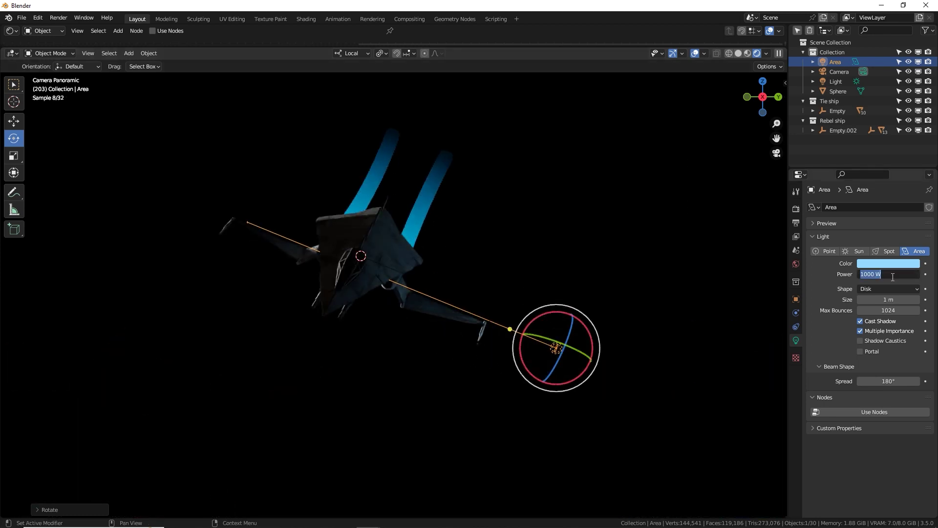
pyautogui.press('Return')
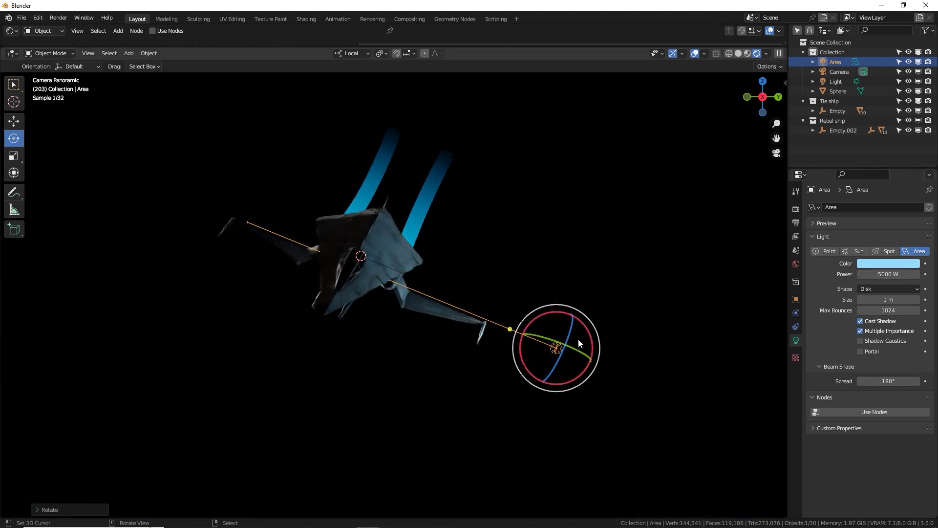
pyautogui.scroll(-5, 490, 366)
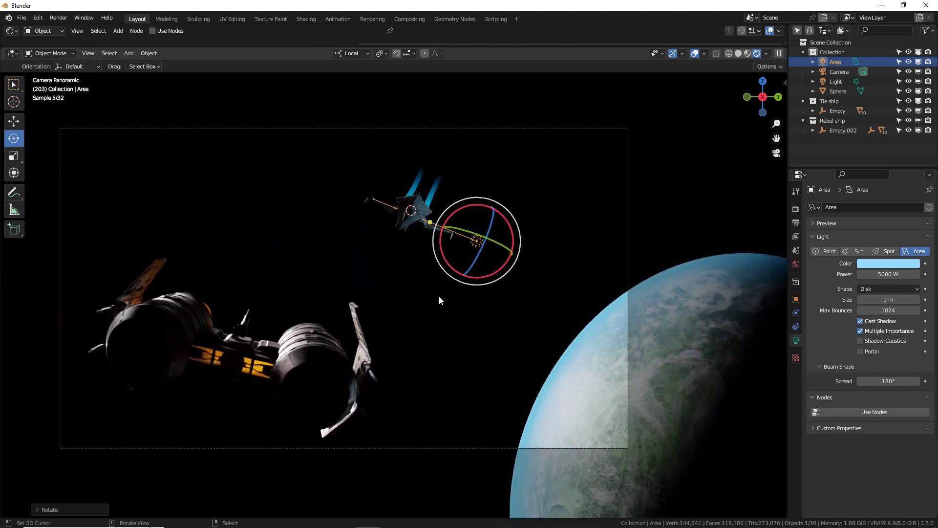
# - Duplicate the blue light as Area.001, snap it to the rebel ship's wing, and slide it back along its axis
pyautogui.hotkey('shift', 'd')
pyautogui.click(503, 297)
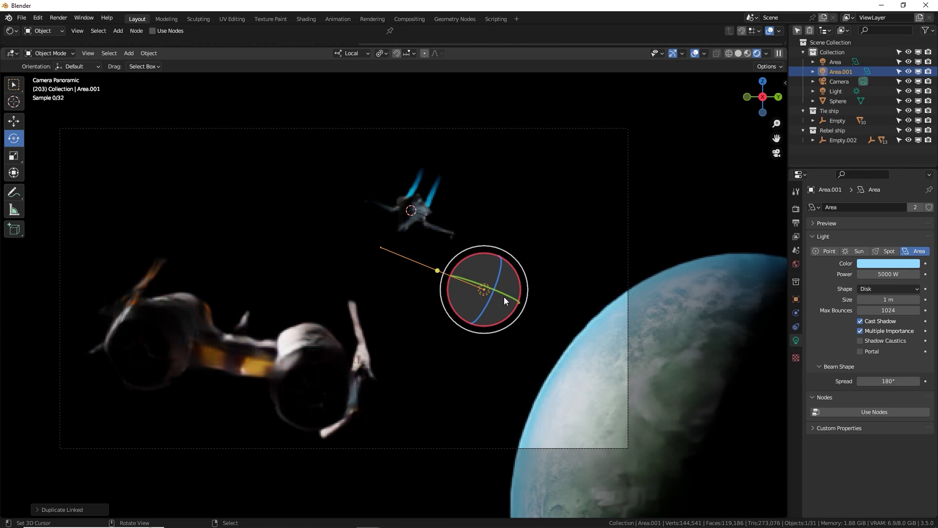
pyautogui.click(365, 353)
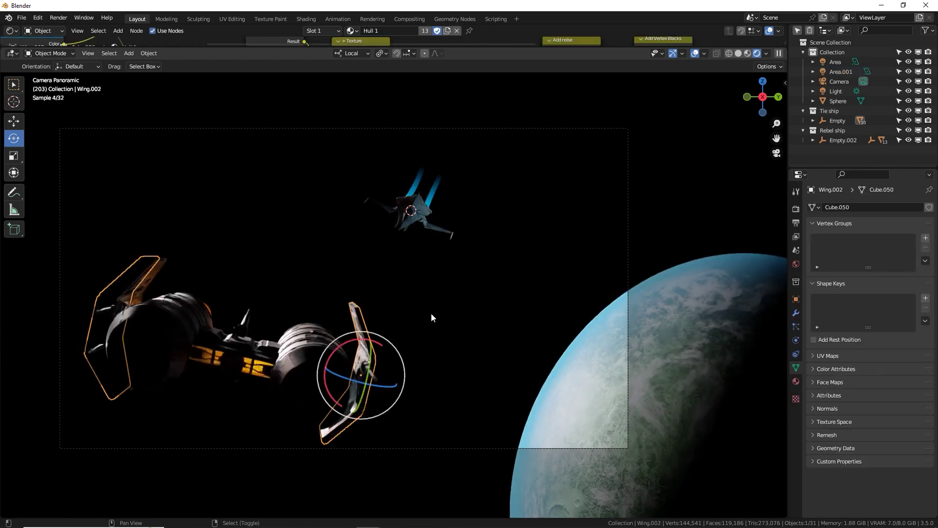
pyautogui.hotkey('shift', 's')
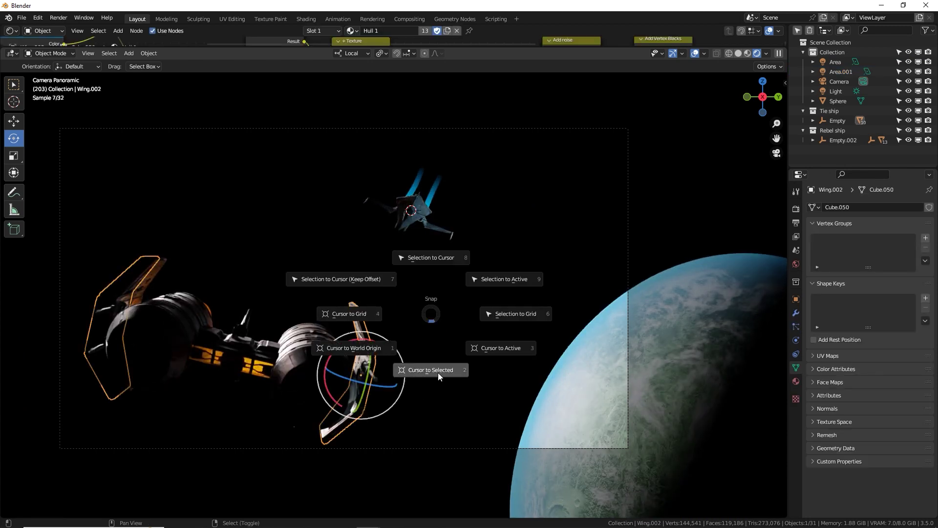
pyautogui.click(438, 373)
pyautogui.press('a')
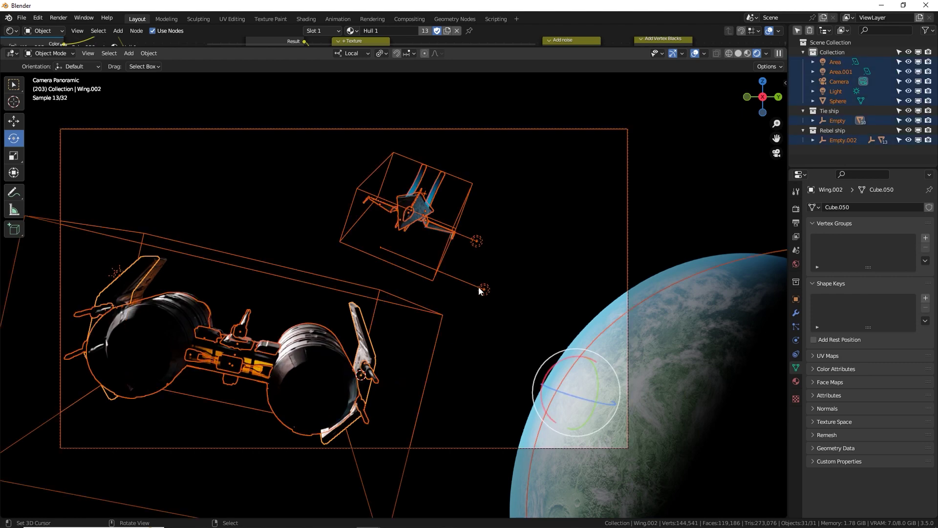
pyautogui.click(480, 288)
pyautogui.click(486, 295)
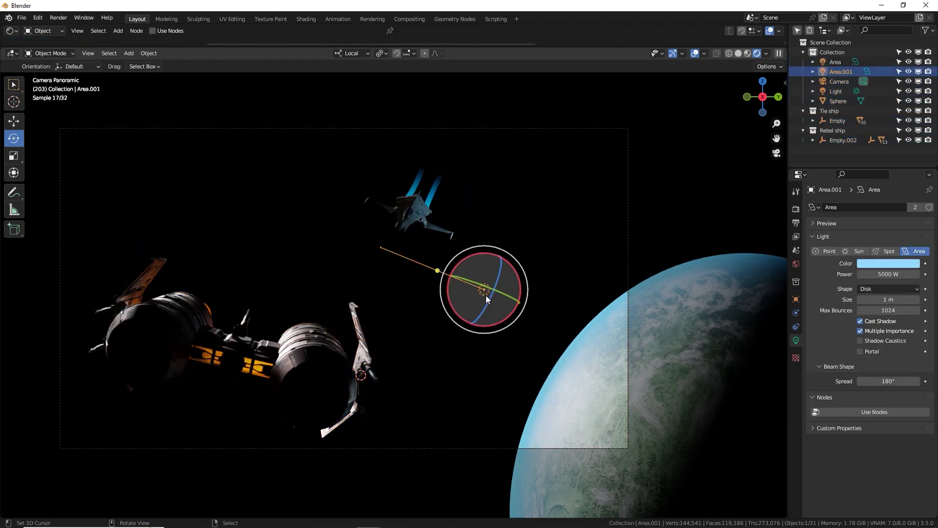
pyautogui.hotkey('shift', 's')
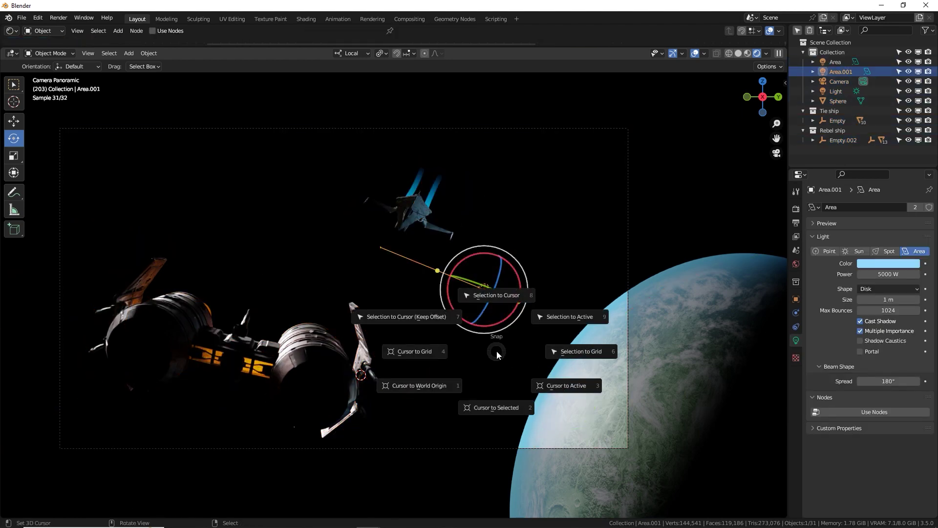
pyautogui.click(491, 297)
pyautogui.press('g')
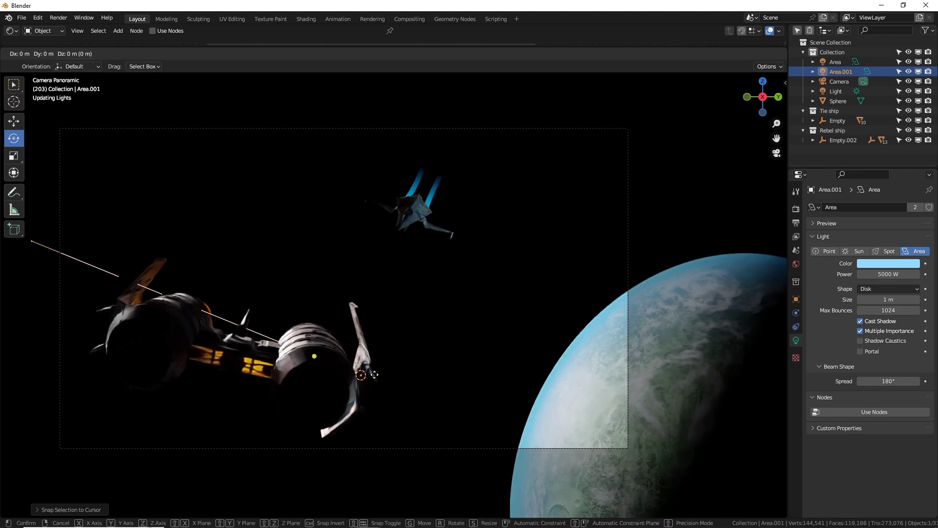
pyautogui.press('z')
pyautogui.press('z')
pyautogui.click(421, 394)
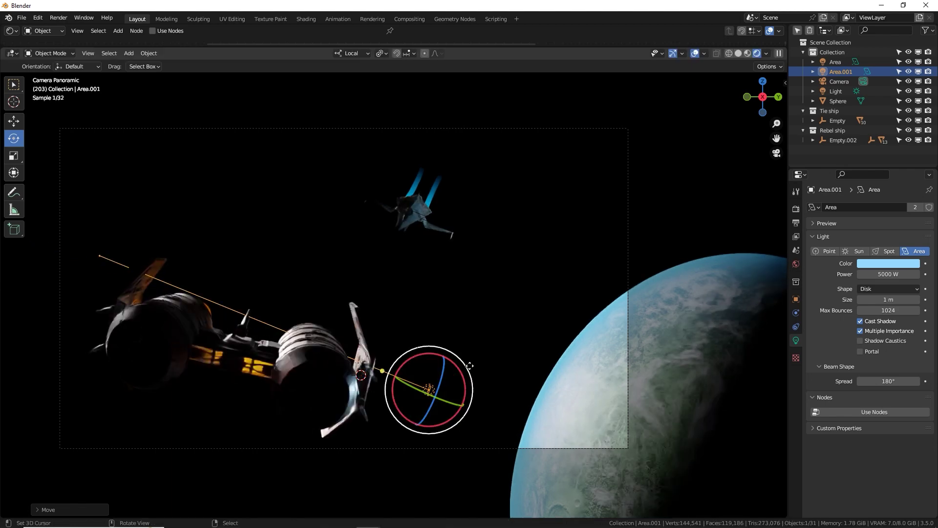
# - From the top view, move and rotate the blue light toward the large ship
pyautogui.press('KP_7')
pyautogui.scroll(5, 506, 401)
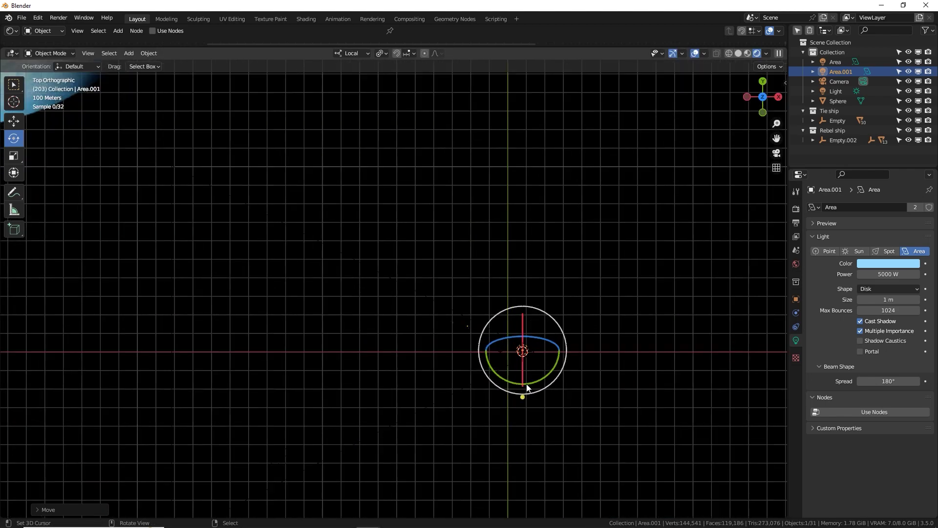
pyautogui.keyDown('shift'); pyautogui.moveTo(566, 269); pyautogui.dragTo(468, 188, button='middle'); pyautogui.keyUp('shift')
pyautogui.scroll(7, 467, 307)
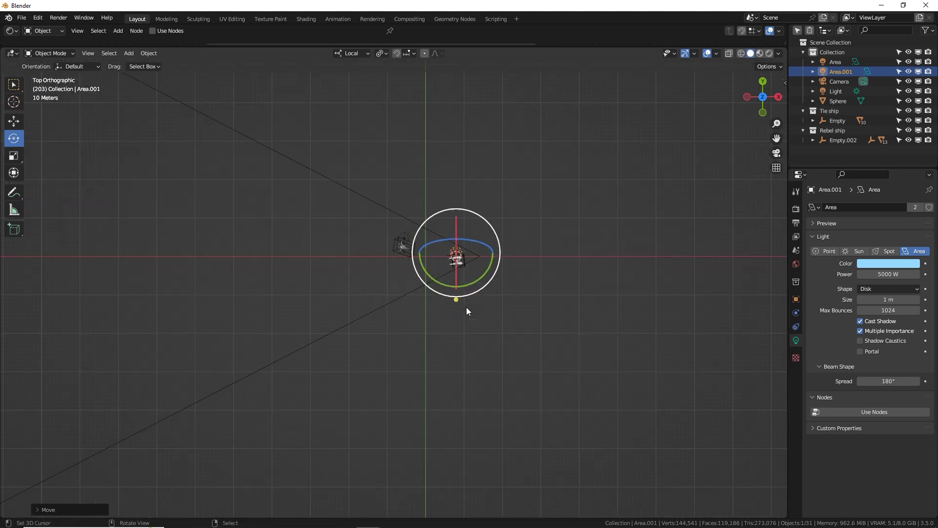
pyautogui.keyDown('shift'); pyautogui.moveTo(467, 307); pyautogui.dragTo(409, 348, button='middle'); pyautogui.keyUp('shift')
pyautogui.scroll(8, 487, 321)
pyautogui.keyDown('shift'); pyautogui.moveTo(511, 303); pyautogui.dragTo(354, 360, button='middle'); pyautogui.keyUp('shift')
pyautogui.press('g')
pyautogui.click(488, 260)
pyautogui.press('r')
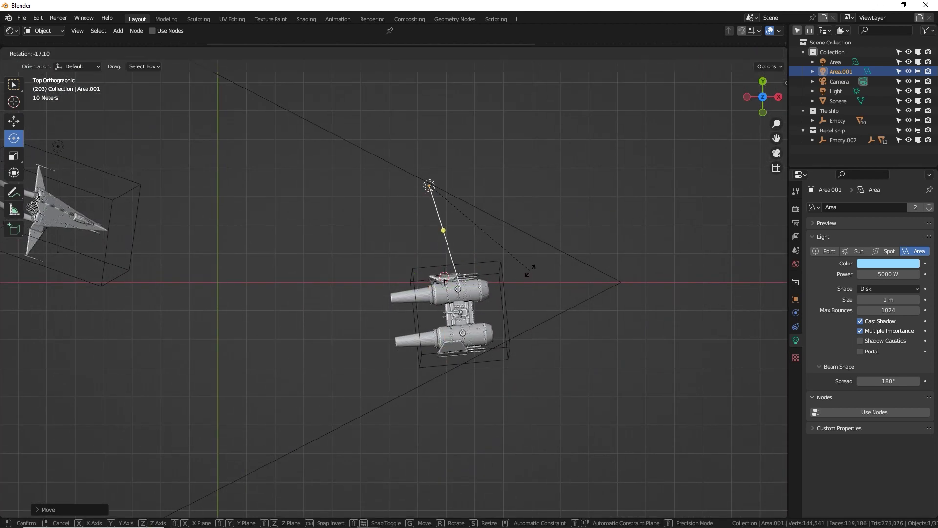
pyautogui.click(530, 266)
# - Re-aim and reposition the Area light and the blue light toward the ships
pyautogui.press('g')
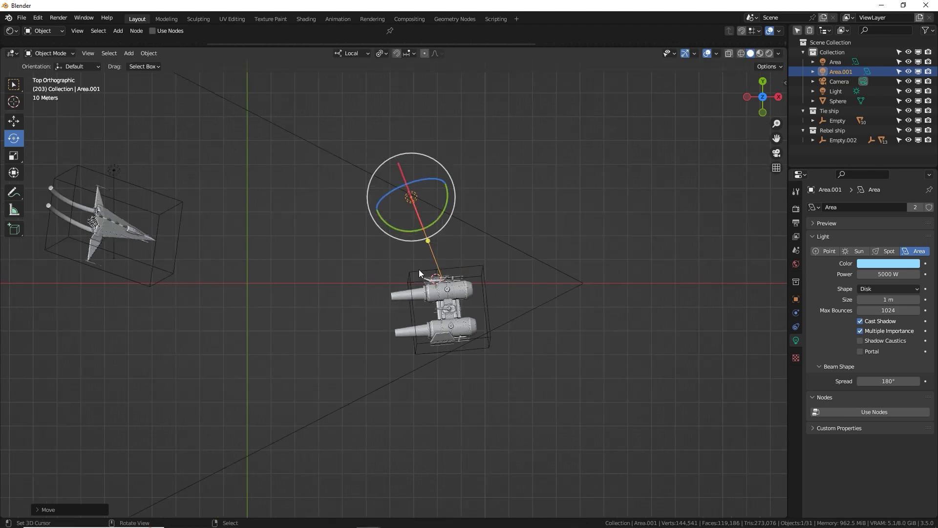
pyautogui.scroll(-4, 420, 270)
pyautogui.keyDown('shift'); pyautogui.moveTo(390, 270); pyautogui.dragTo(430, 339, button='middle'); pyautogui.keyUp('shift')
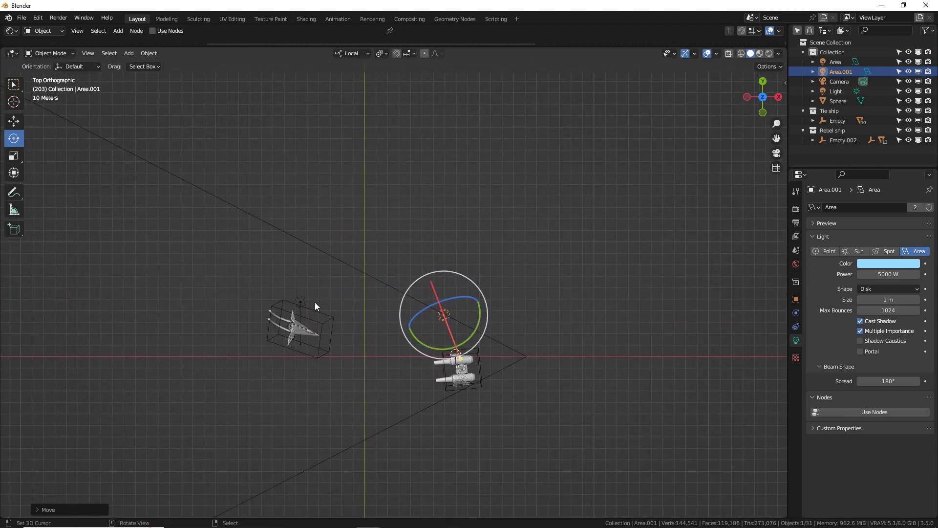
pyautogui.rightClick(312, 302)
pyautogui.keyDown('shift'); pyautogui.moveTo(316, 289); pyautogui.dragTo(417, 326, button='middle'); pyautogui.keyUp('shift')
pyautogui.scroll(-6, 417, 326)
pyautogui.scroll(-8, 650, 374)
pyautogui.keyDown('shift'); pyautogui.moveTo(155, 157); pyautogui.dragTo(402, 226, button='middle'); pyautogui.keyUp('shift')
pyautogui.scroll(5, 649, 377)
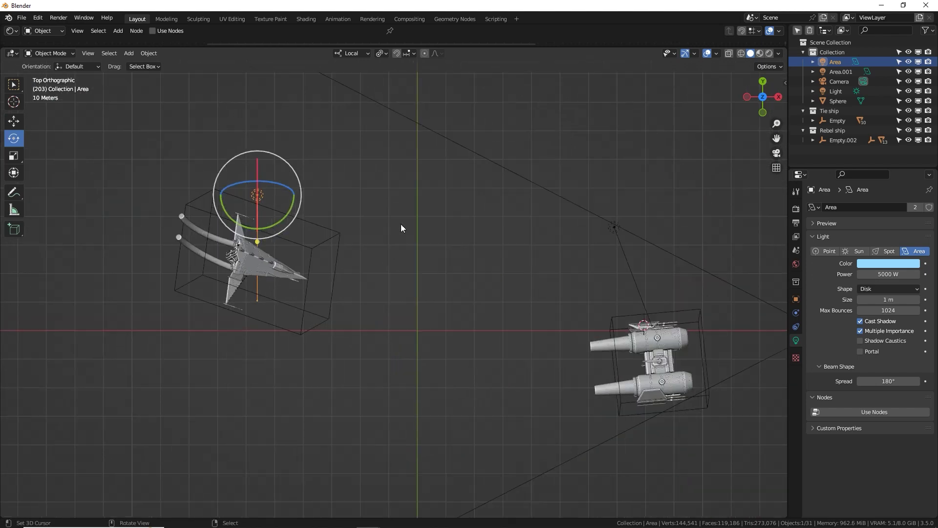
pyautogui.press('r')
pyautogui.click(416, 258)
pyautogui.press('g')
pyautogui.click(397, 238)
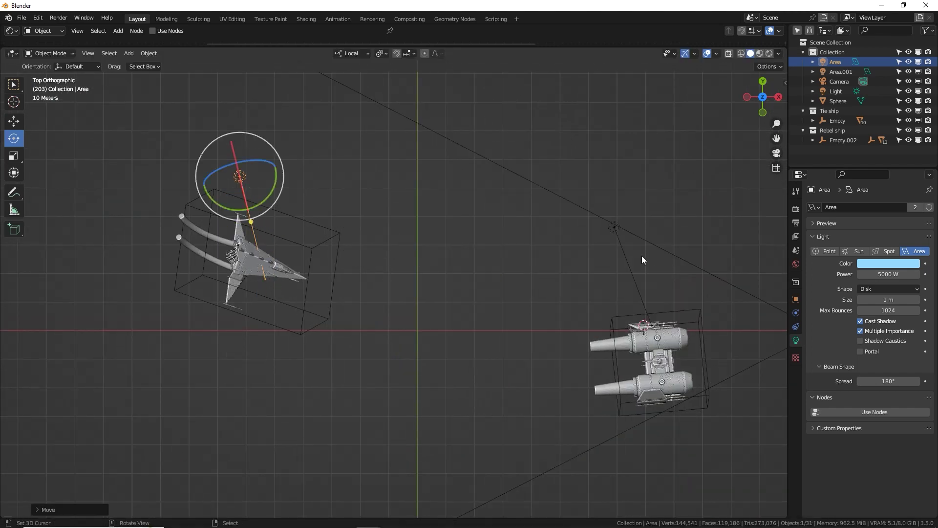
pyautogui.rightClick(644, 262)
pyautogui.press('r')
pyautogui.click(651, 267)
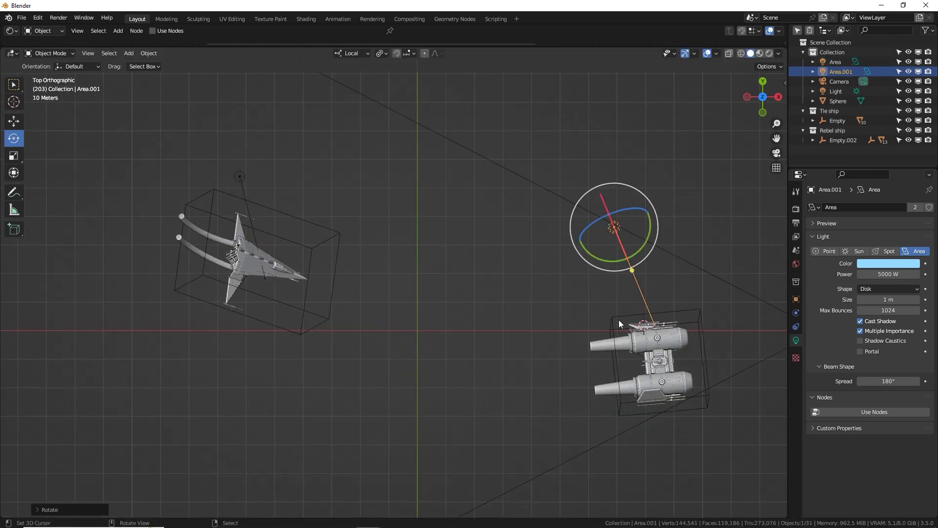
# - In the rendered camera view, enlarge the Area.001 disk light to 6.34 m
pyautogui.press('KP_0')
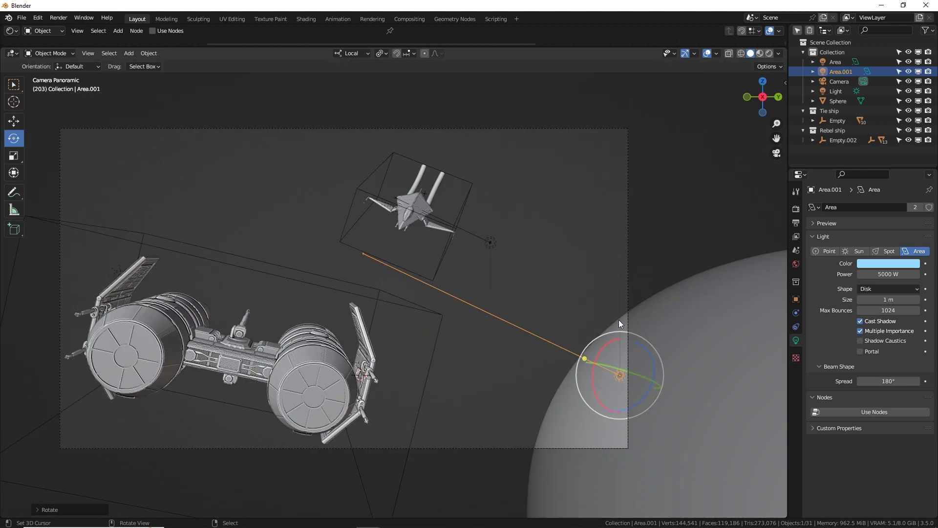
pyautogui.click(770, 58)
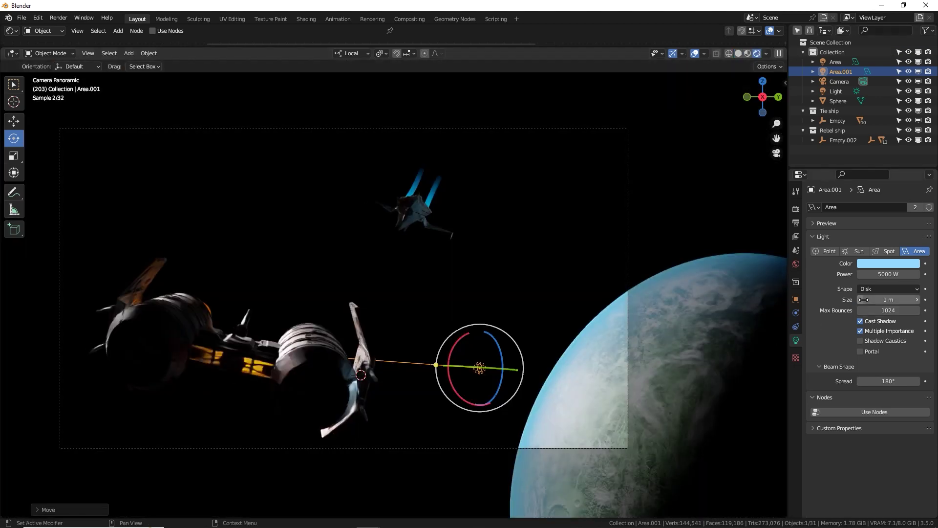
pyautogui.moveTo(863, 300); pyautogui.dragTo(831, 304)
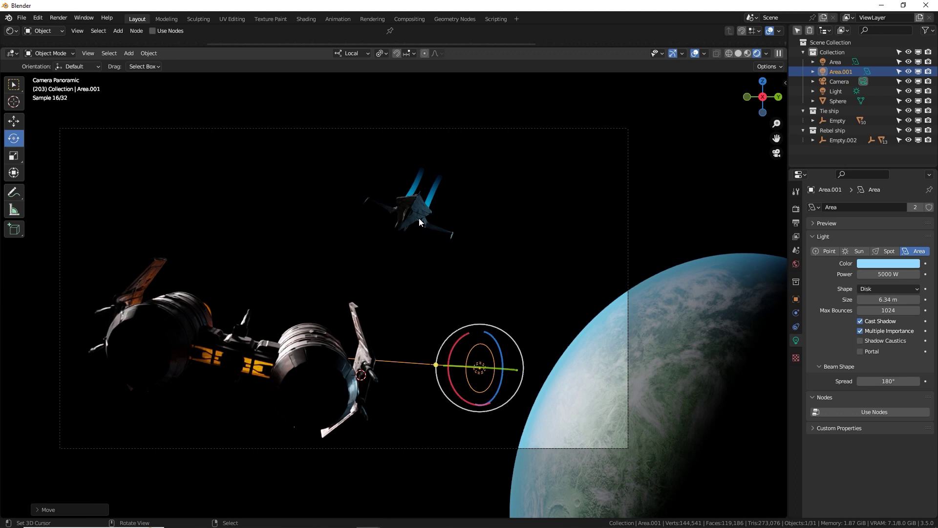
pyautogui.keyDown('shift'); pyautogui.moveTo(334, 344); pyautogui.dragTo(356, 333, button='middle'); pyautogui.keyUp('shift')
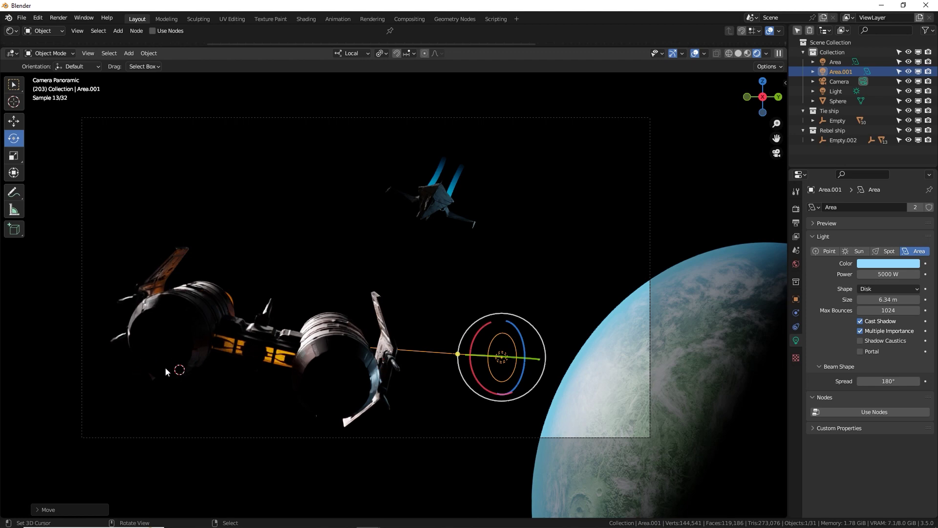
# - Add a new area light and place it below the large ship, rotated on its local Y axis
pyautogui.hotkey('shift', 'a')
pyautogui.moveTo(281, 310)
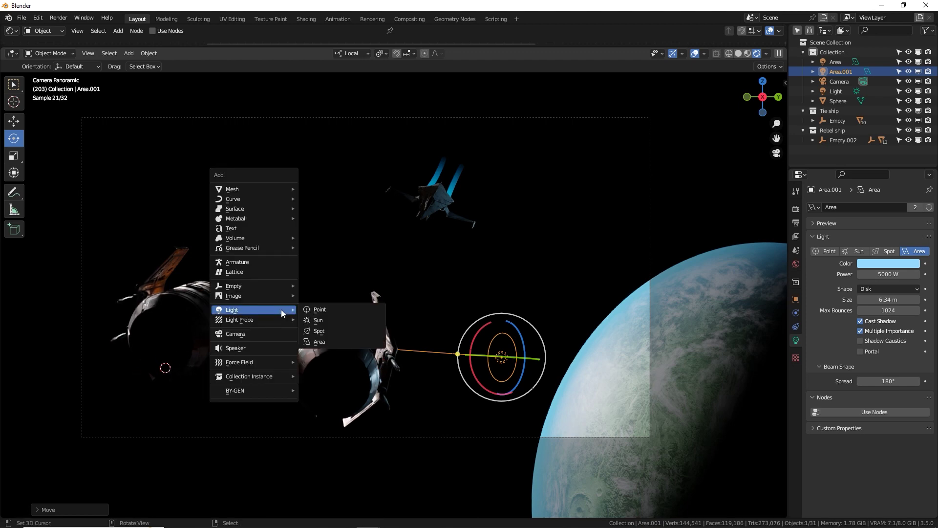
pyautogui.click(319, 342)
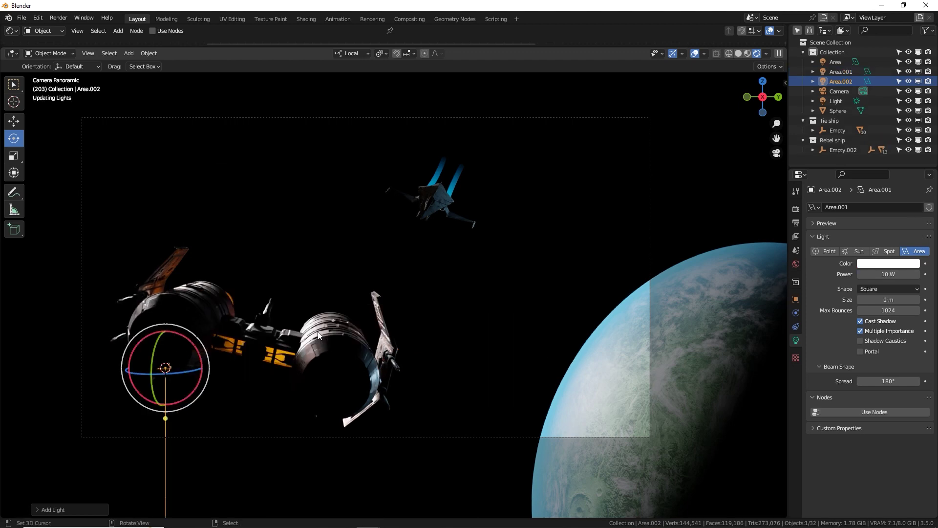
pyautogui.press('g')
pyautogui.press('x')
pyautogui.press('x')
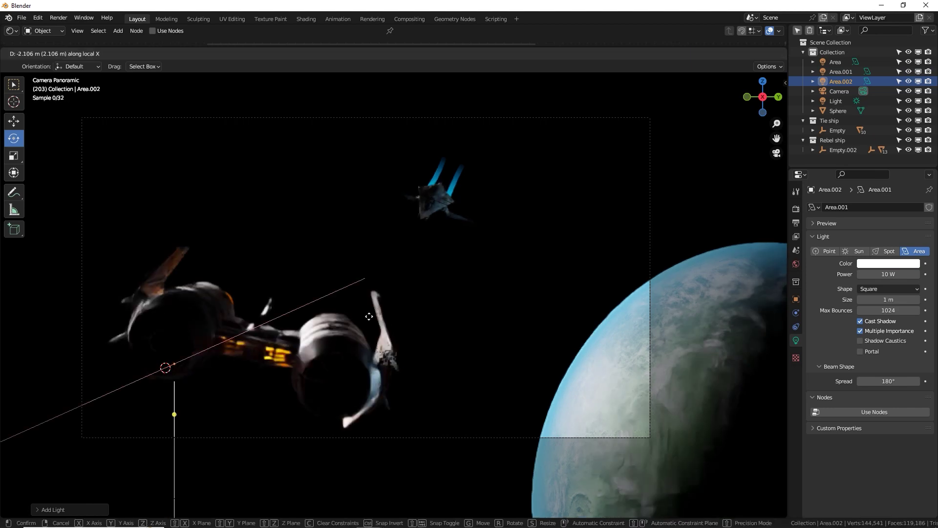
pyautogui.click(360, 364)
pyautogui.press('r')
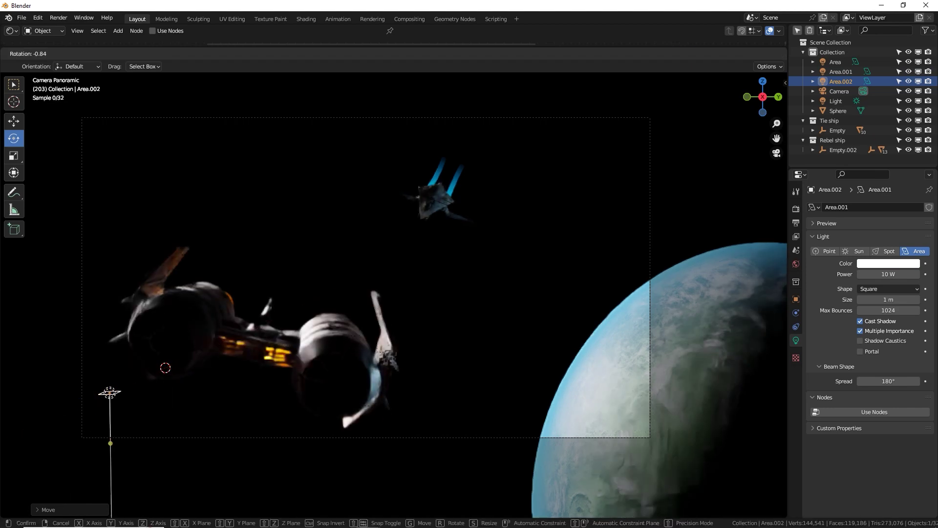
pyautogui.press('y')
pyautogui.press('y')
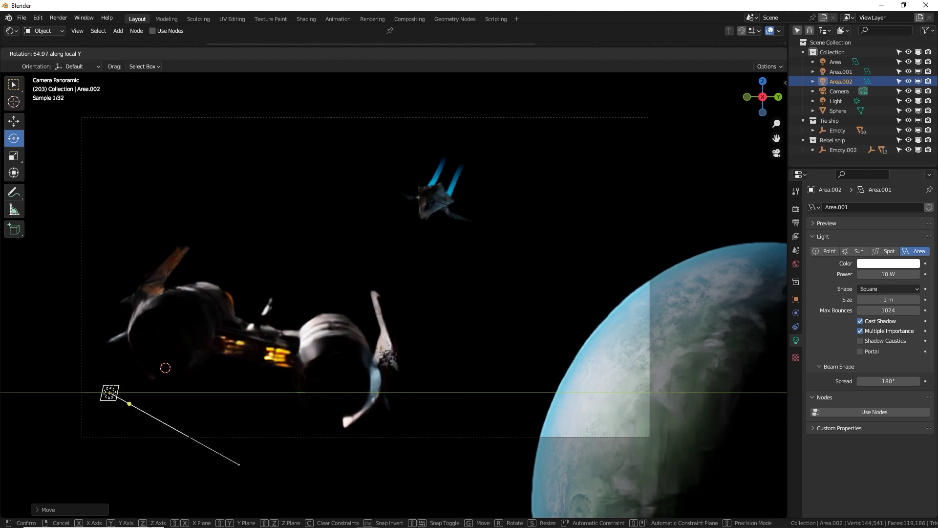
pyautogui.click(166, 369)
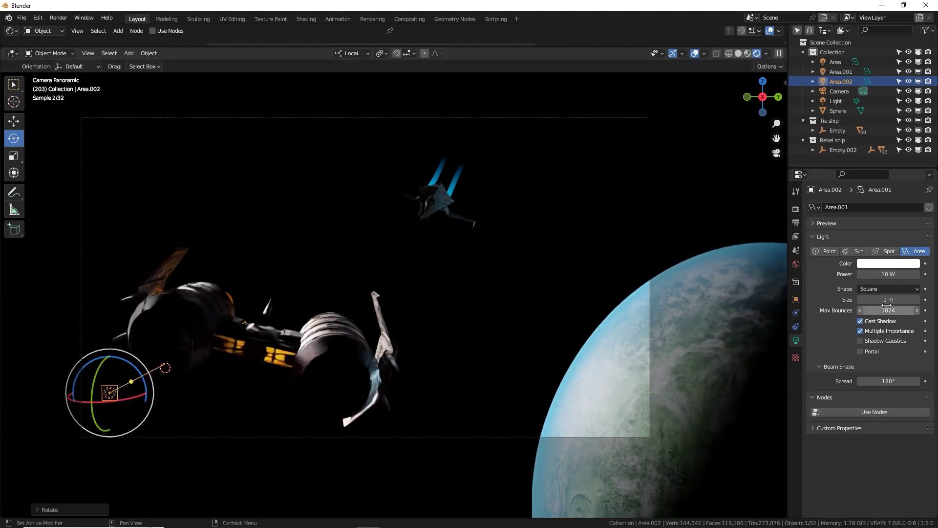
# - Make the new light a rectangle measuring 5.78 by 18.4 m
pyautogui.moveTo(886, 305)
pyautogui.mouseDown()
pyautogui.moveTo(907, 305)
pyautogui.moveTo(899, 300)
pyautogui.mouseUp()
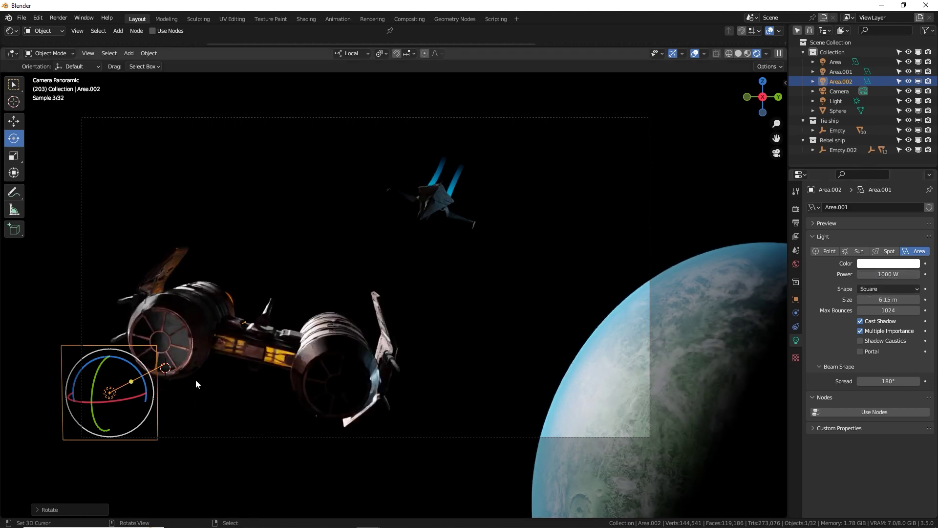
pyautogui.click(883, 288)
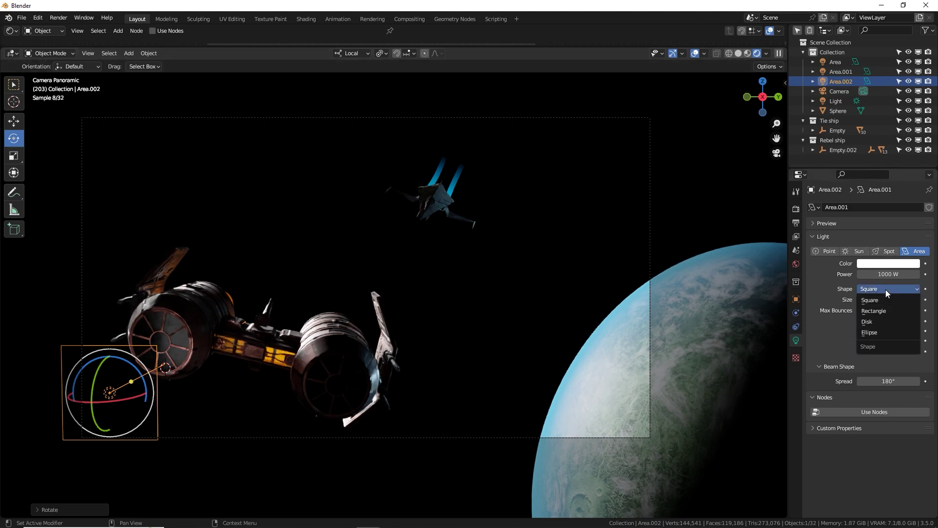
pyautogui.click(885, 307)
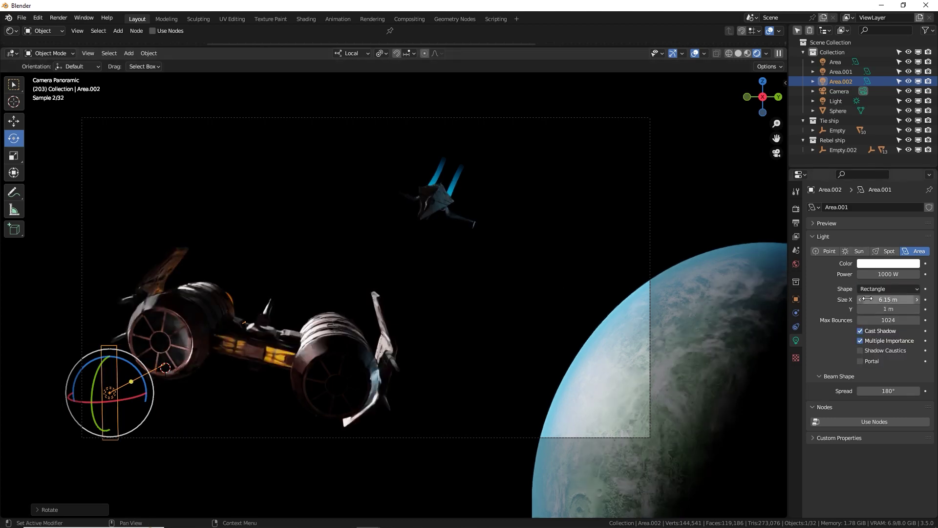
pyautogui.moveTo(883, 299); pyautogui.dragTo(916, 309)
# - Angle the rectangular light toward the large ship, then review it through the camera in rendered shading
pyautogui.press('KP_7')
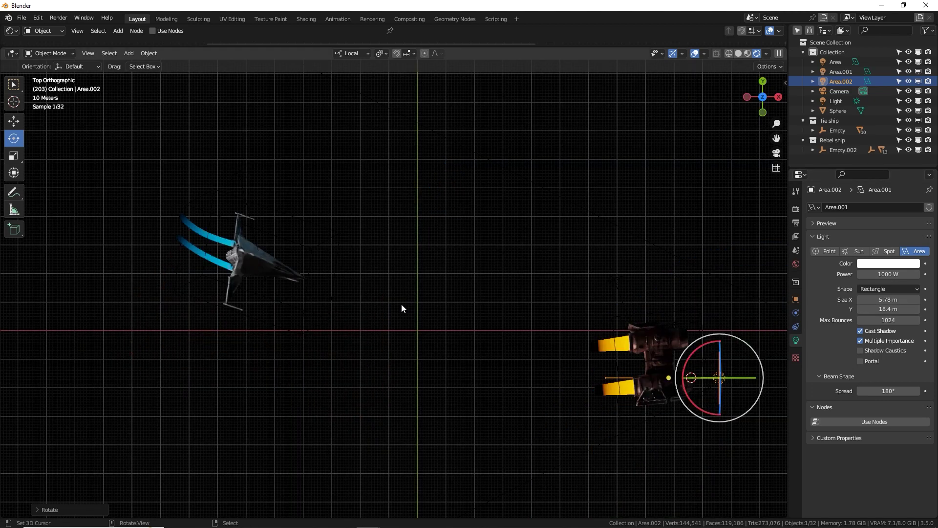
pyautogui.press('z')
pyautogui.click(481, 315)
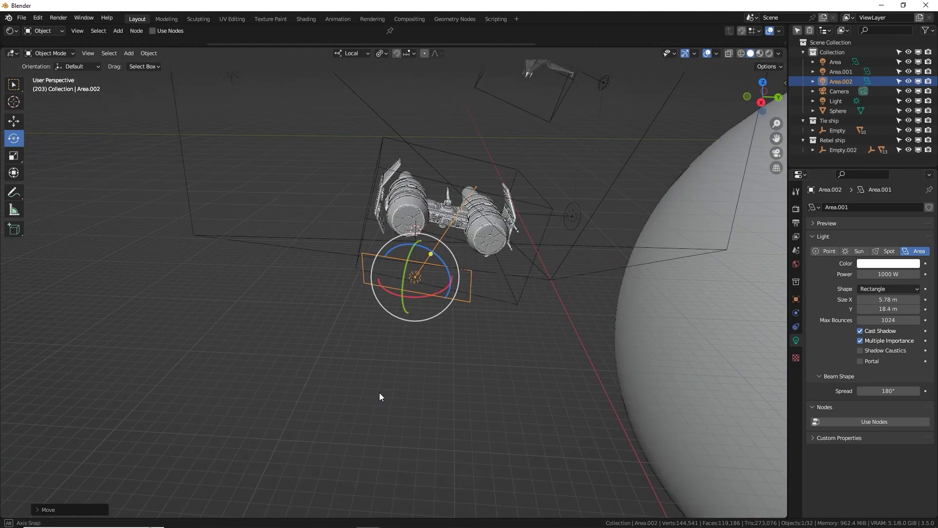
pyautogui.moveTo(380, 392); pyautogui.dragTo(400, 393, button='middle')
pyautogui.press('r')
pyautogui.press('r')
pyautogui.click(412, 391)
pyautogui.press('KP_0')
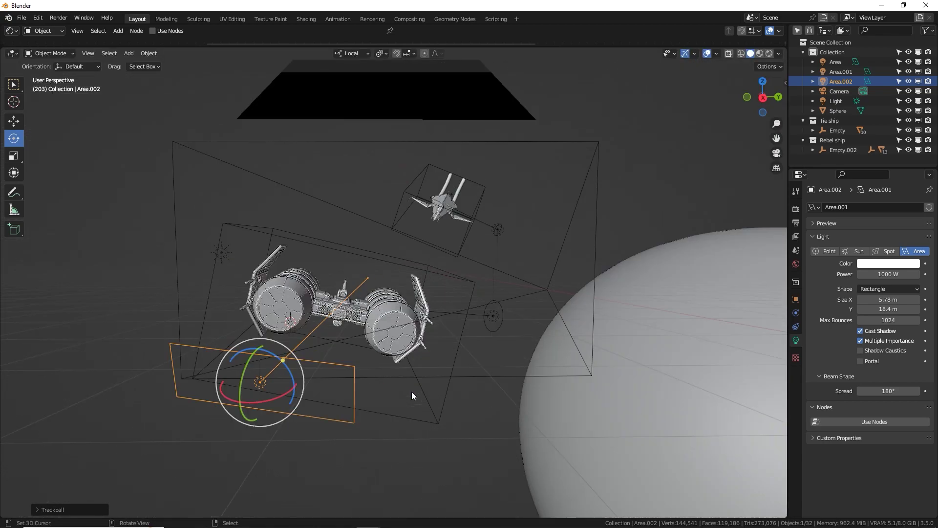
pyautogui.press('z')
pyautogui.click(421, 279)
pyautogui.scroll(3, 304, 274)
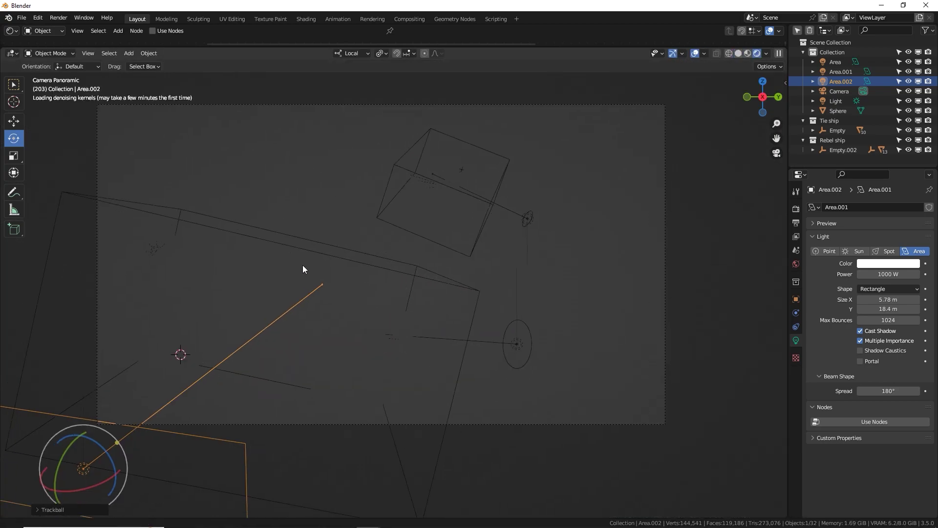
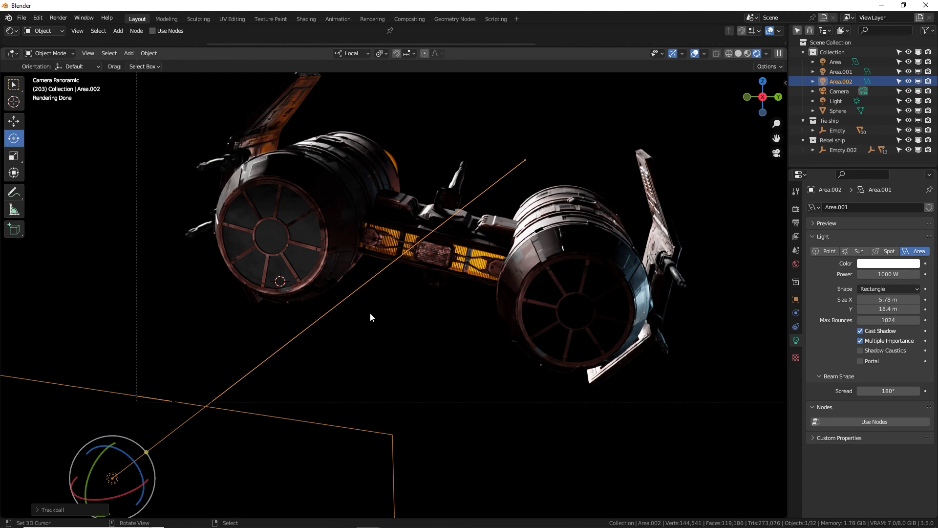
# - Move Area.002 and trackball-rotate it to light the twin-pod ship's engine pods, then zoom out
pyautogui.keyDown('shift'); pyautogui.moveTo(402, 304); pyautogui.dragTo(468, 285, button='middle'); pyautogui.keyUp('shift')
pyautogui.press('g')
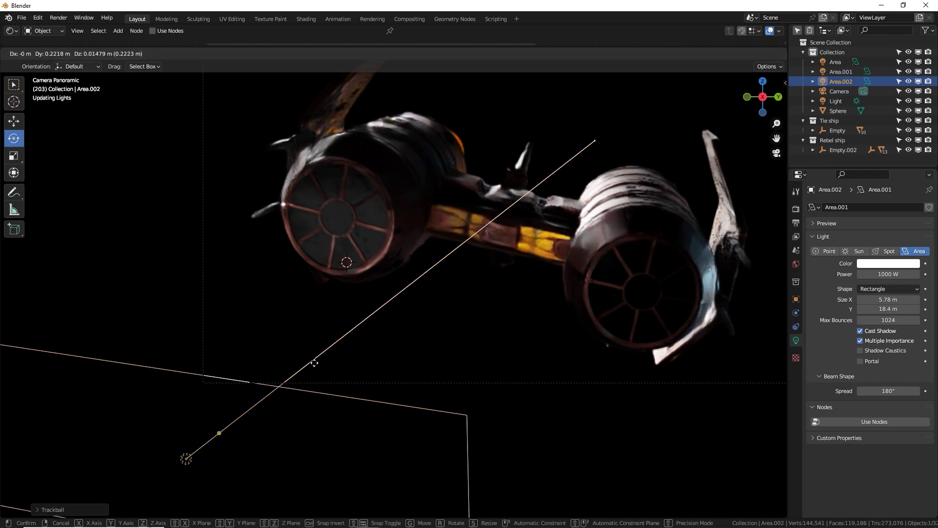
pyautogui.click(367, 345)
pyautogui.press('r')
pyautogui.press('r')
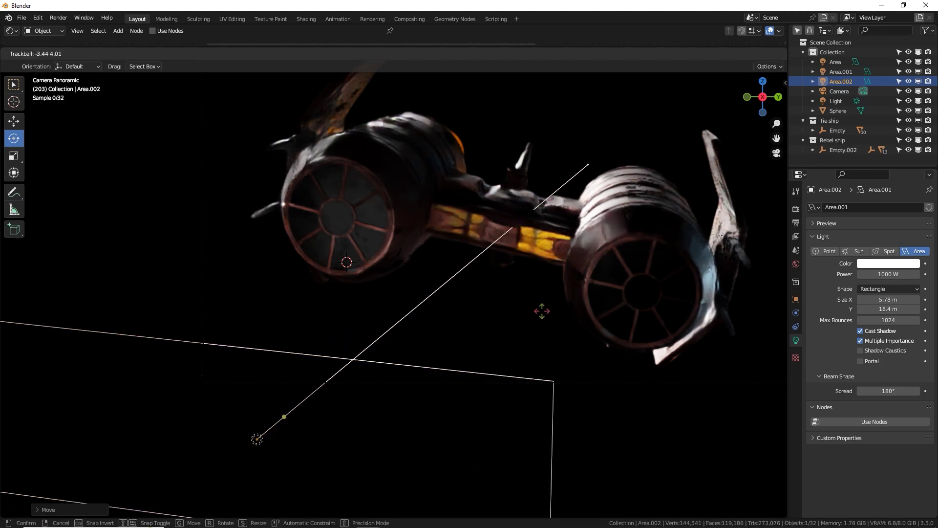
pyautogui.click(542, 311)
pyautogui.keyDown('shift'); pyautogui.moveTo(571, 280); pyautogui.dragTo(458, 288, button='middle'); pyautogui.keyUp('shift')
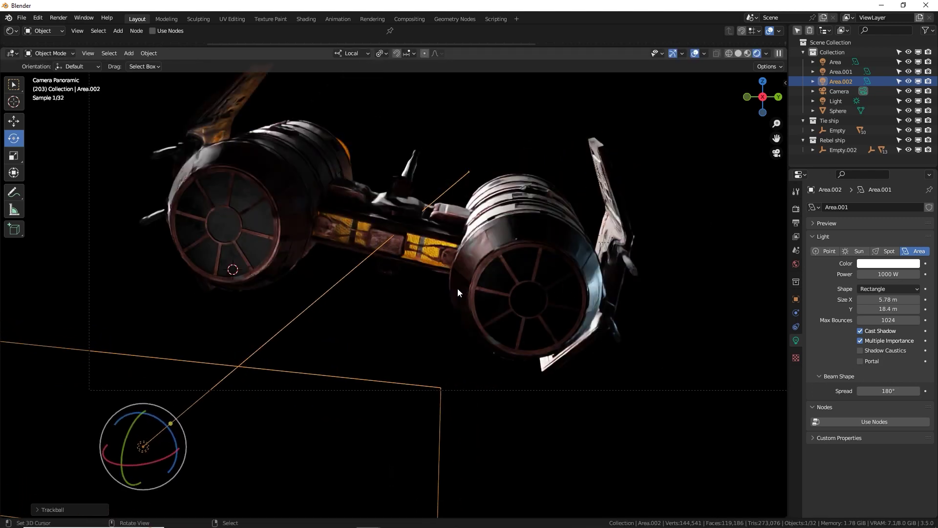
pyautogui.scroll(-2, 489, 304)
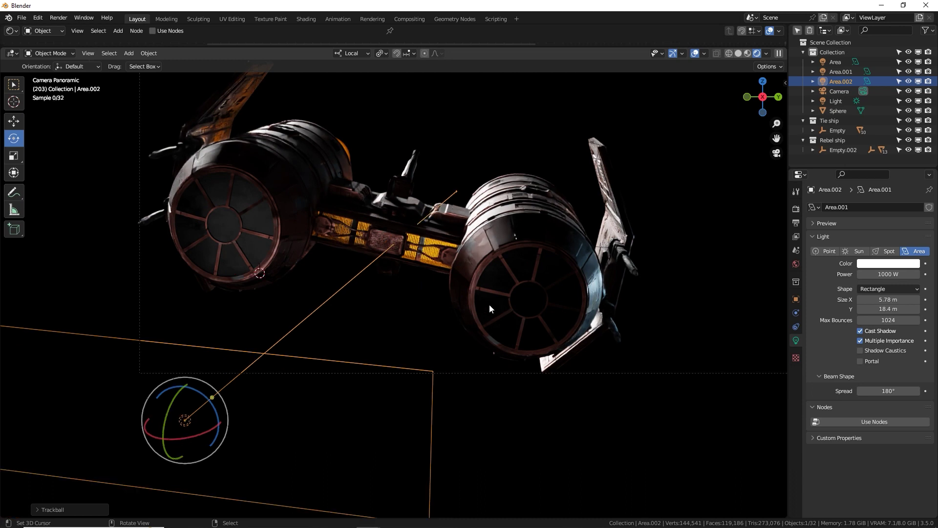
pyautogui.keyDown('shift'); pyautogui.moveTo(644, 213); pyautogui.dragTo(567, 263, button='middle'); pyautogui.keyUp('shift')
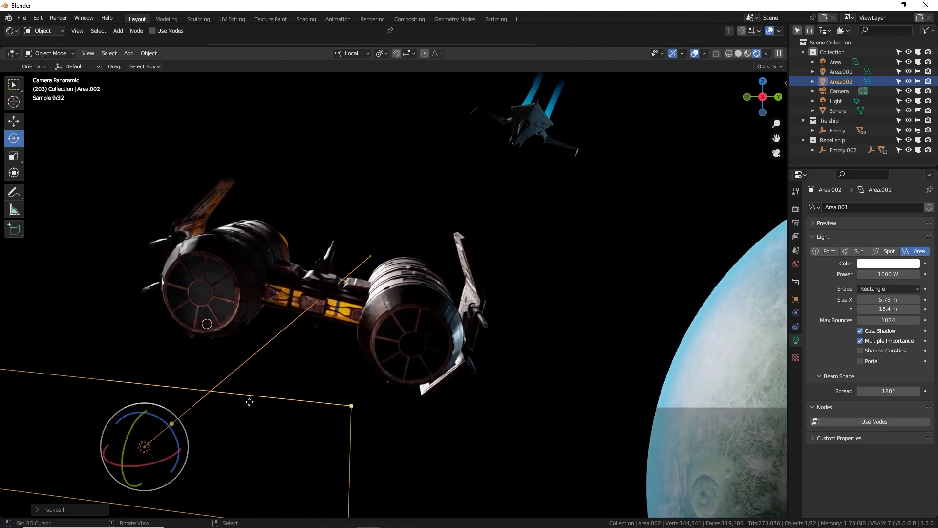
# - Duplicate the area light, snap the copy to the top ship via the 3D cursor, and aim it
pyautogui.hotkey('shift', 'd')
pyautogui.click(237, 382)
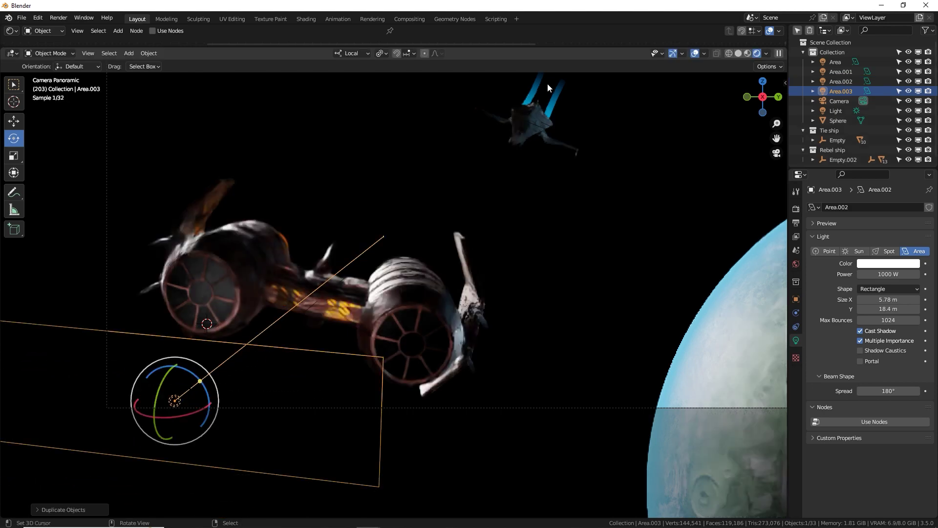
pyautogui.keyDown('shift'); pyautogui.rightClick(522, 115); pyautogui.keyUp('shift')
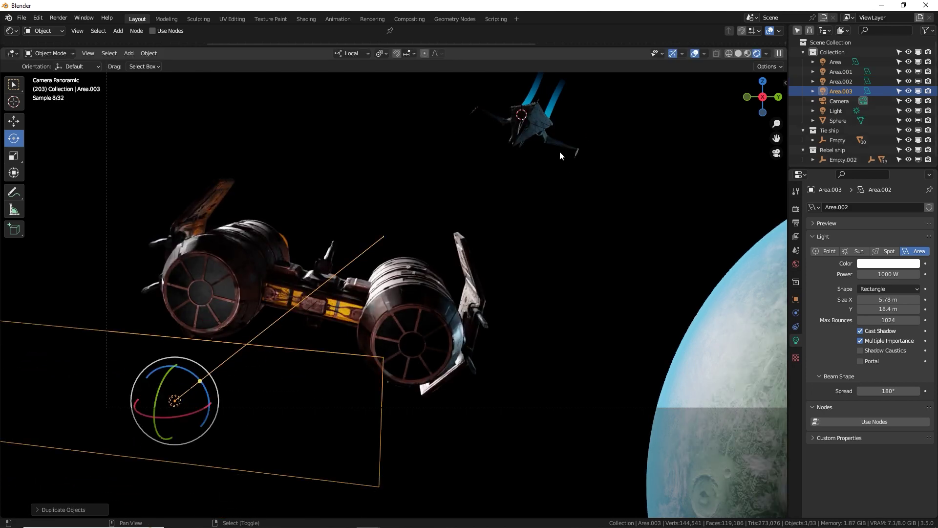
pyautogui.hotkey('shift', 's')
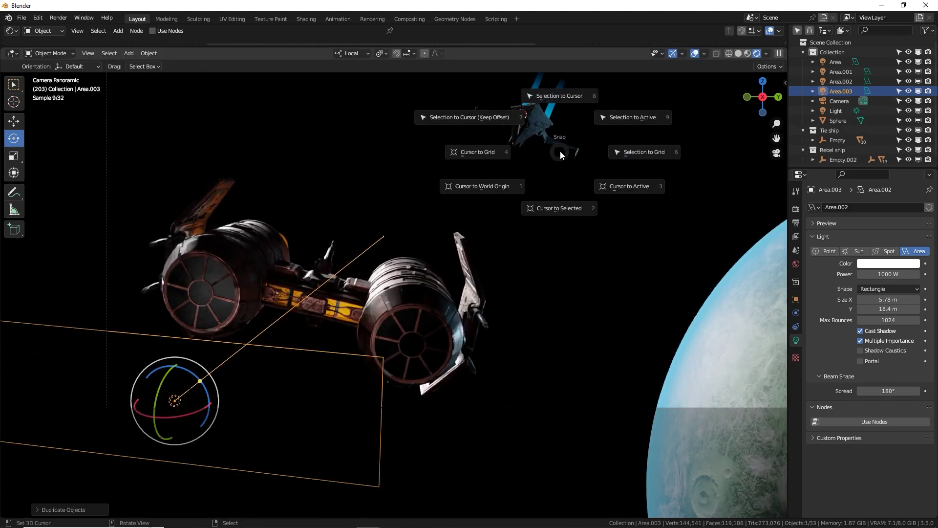
pyautogui.click(567, 96)
pyautogui.press('g')
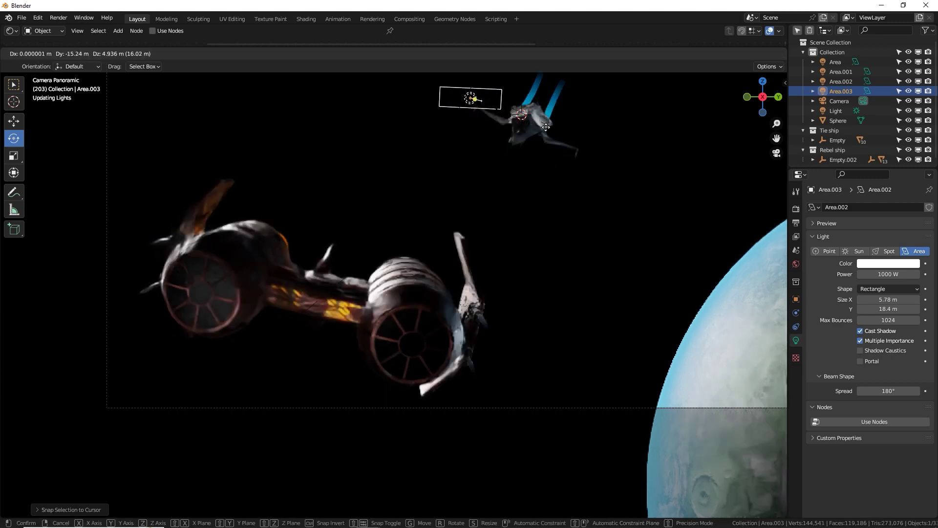
pyautogui.click(528, 123)
pyautogui.press('r')
pyautogui.press('r')
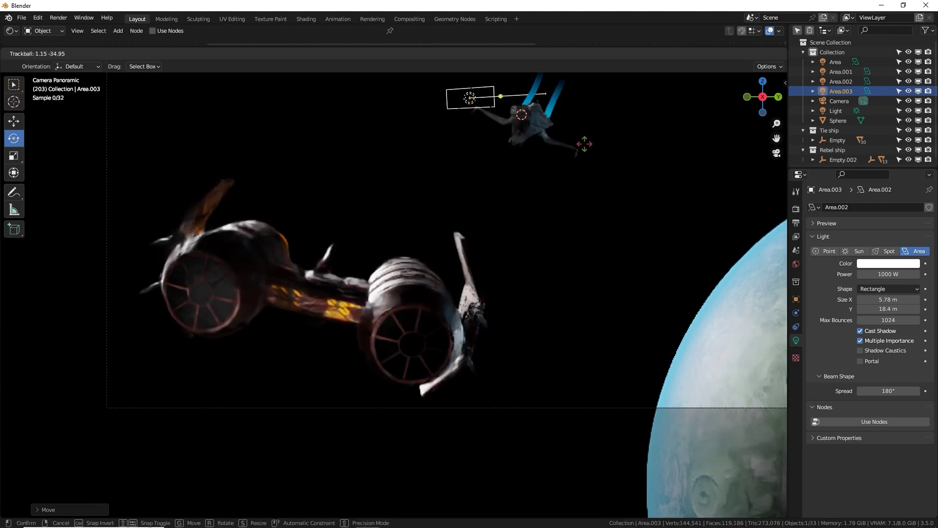
pyautogui.click(566, 110)
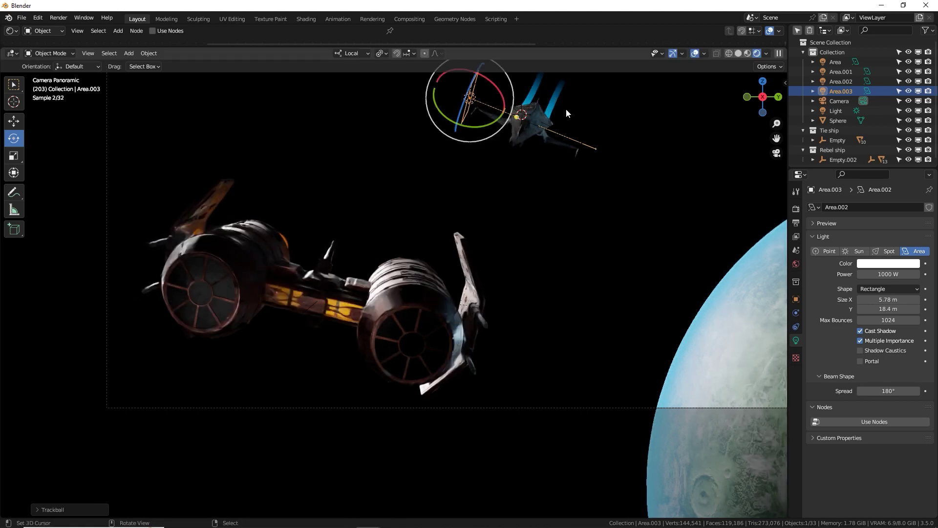
# - In solid shading from the top view, reposition the copied light and rotate it 59 degrees
pyautogui.press('z')
pyautogui.click(564, 206)
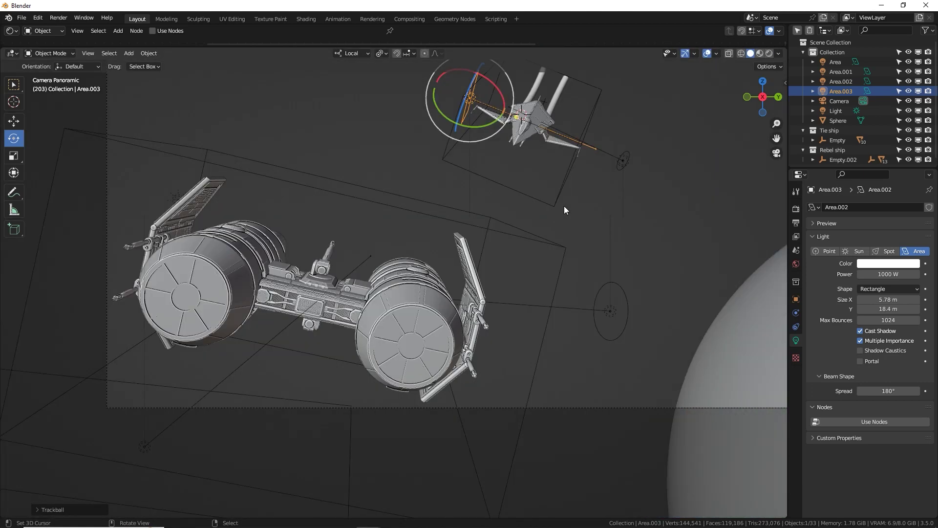
pyautogui.press('KP_7')
pyautogui.press('KP_Decimal')
pyautogui.scroll(-13, 502, 233)
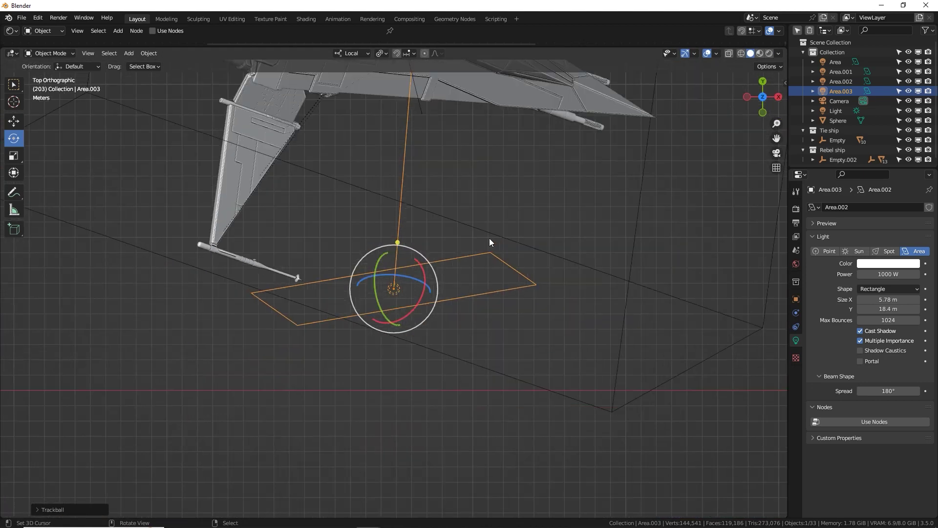
pyautogui.scroll(-1, 499, 247)
pyautogui.press('g')
pyautogui.click(524, 234)
pyautogui.moveTo(524, 233); pyautogui.dragTo(618, 287, button='middle')
pyautogui.press('r')
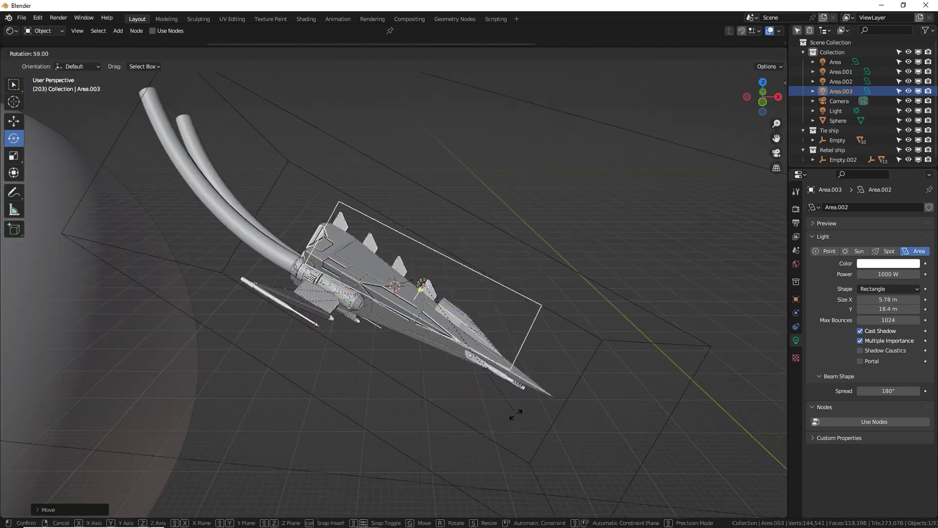
pyautogui.click(567, 370)
# - Fine-tune the copied light's angle and position, then compare its effect in rendered shading
pyautogui.moveTo(567, 369); pyautogui.dragTo(533, 282, button='middle')
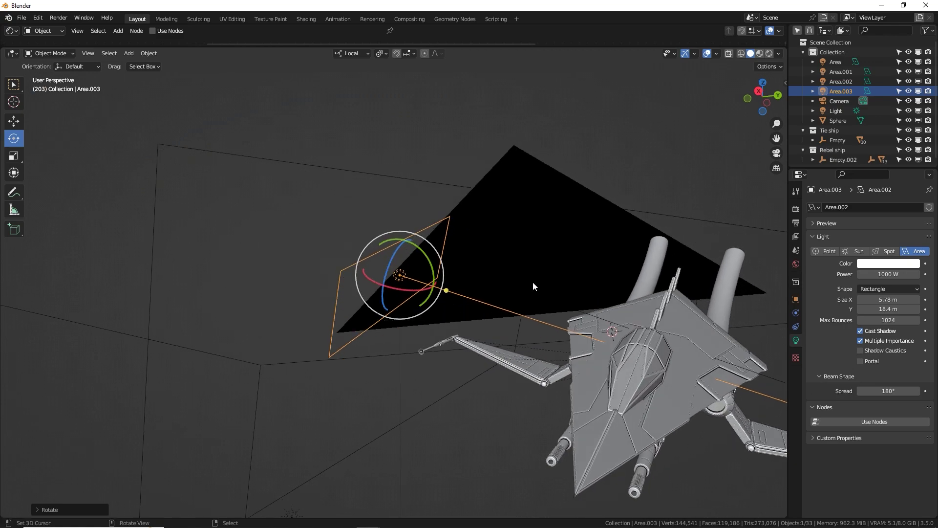
pyautogui.press('r')
pyautogui.click(567, 297)
pyautogui.press('g')
pyautogui.click(582, 267)
pyautogui.moveTo(583, 267); pyautogui.dragTo(758, 62, button='middle')
pyautogui.click(770, 54)
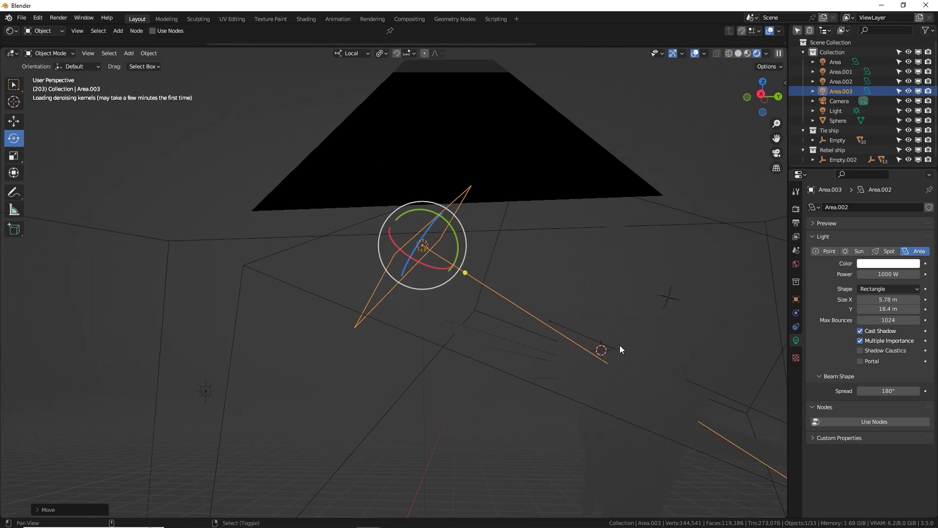
pyautogui.keyDown('shift'); pyautogui.moveTo(619, 345); pyautogui.dragTo(518, 286, button='middle'); pyautogui.keyUp('shift')
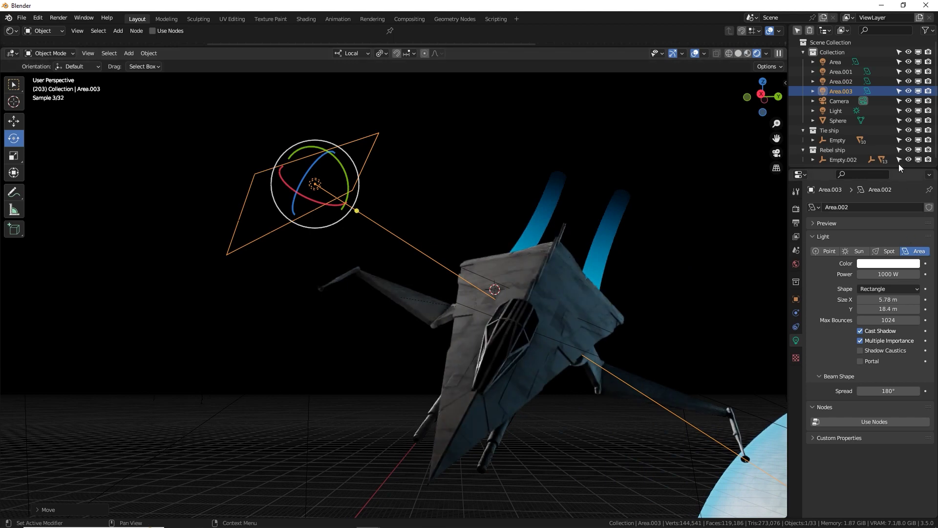
pyautogui.click(918, 91)
pyautogui.click(918, 92)
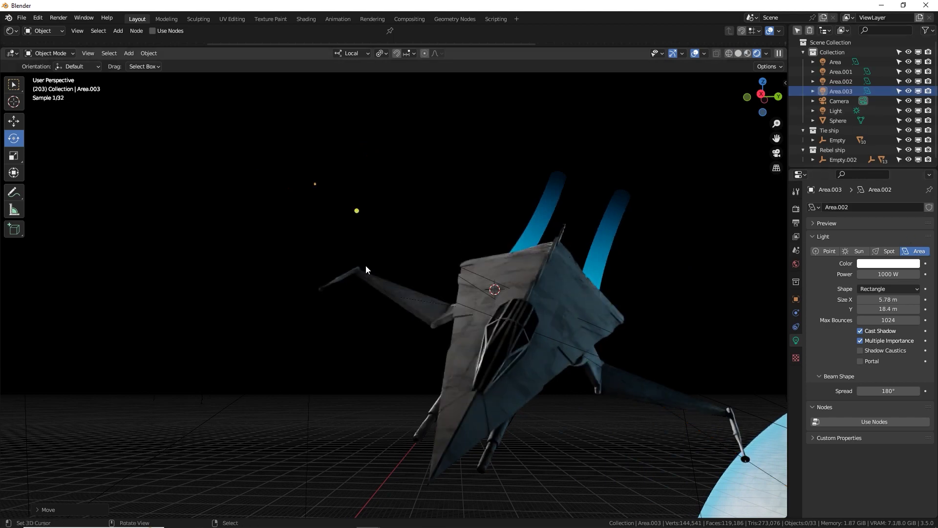
# - Return to the camera view and enlarge the node editor above the viewport
pyautogui.press('KP_0')
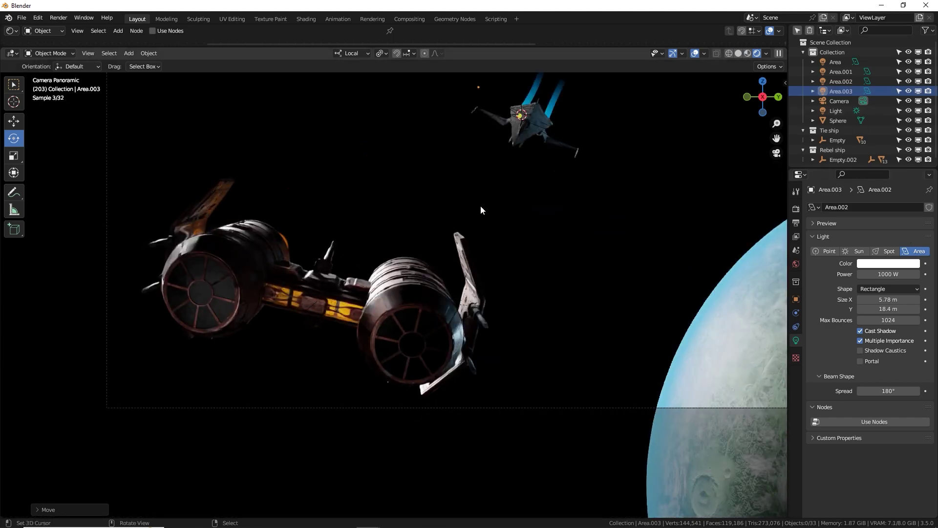
pyautogui.keyDown('shift'); pyautogui.moveTo(472, 234); pyautogui.dragTo(478, 257, button='middle'); pyautogui.keyUp('shift')
pyautogui.scroll(-1, 477, 257)
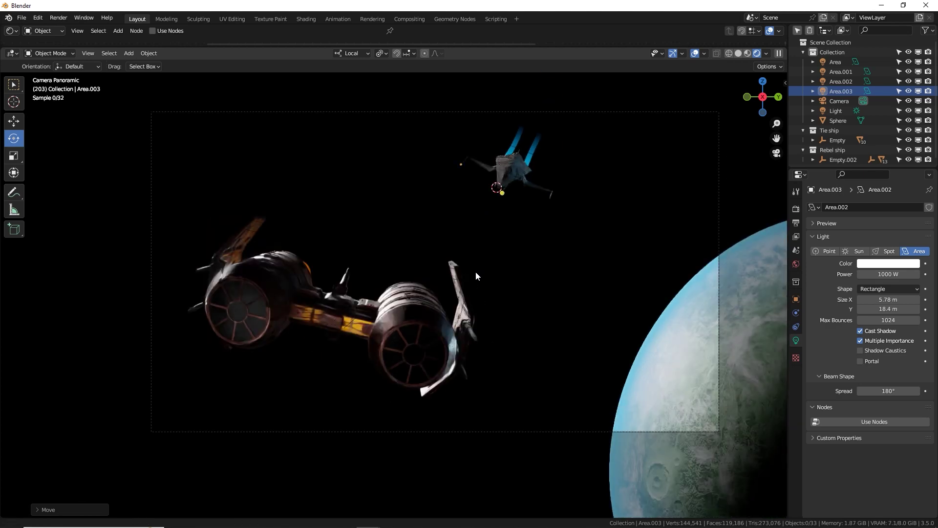
pyautogui.scroll(-1, 489, 279)
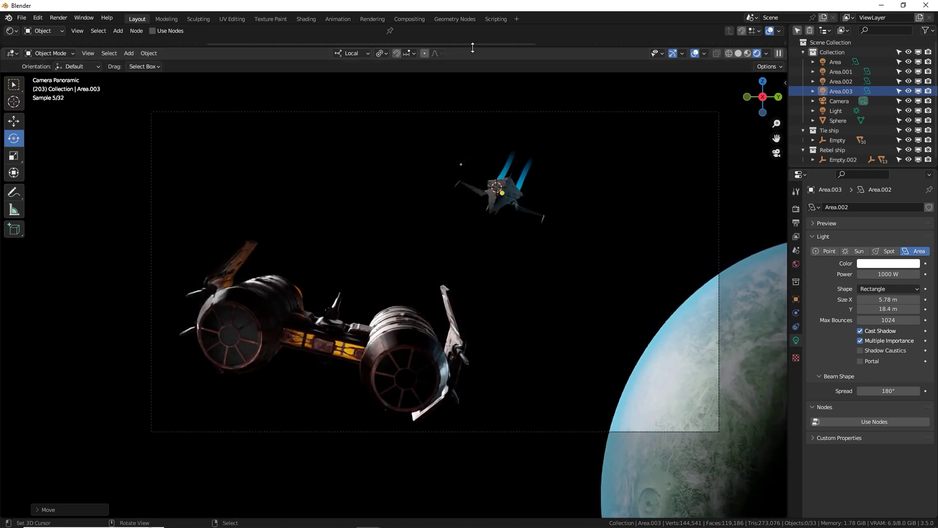
pyautogui.moveTo(473, 47); pyautogui.dragTo(473, 214)
# - In the World shader, wire Voronoi Distance through a ColorRamp into the Background colour
pyautogui.click(43, 31)
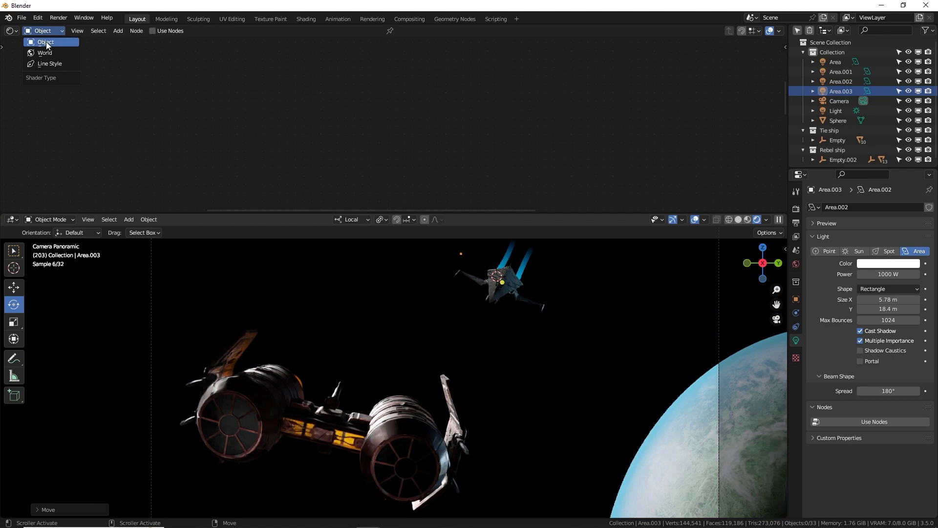
pyautogui.click(44, 52)
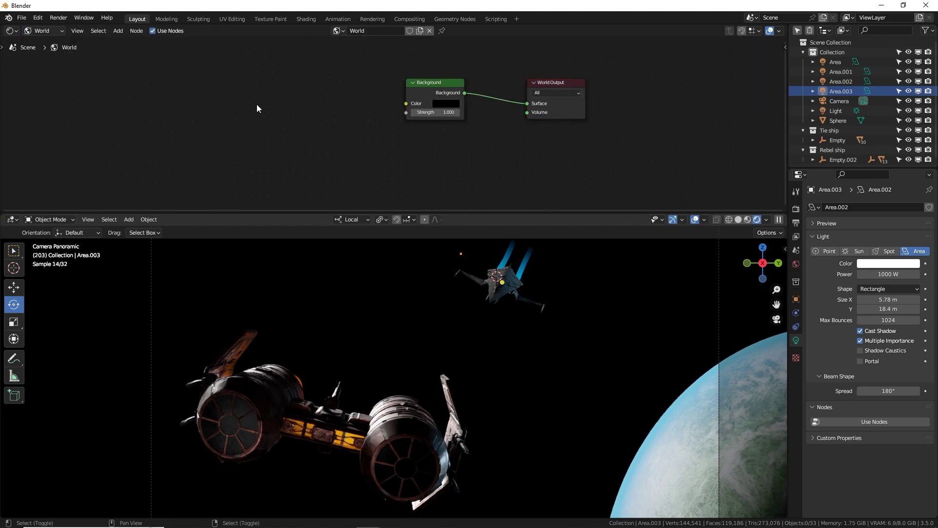
pyautogui.hotkey('shift', 'a')
pyautogui.write('voro')
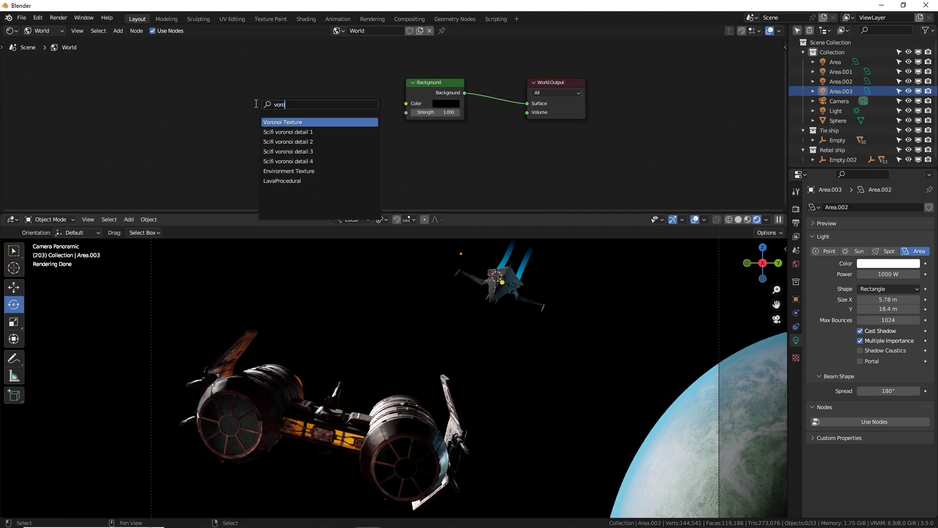
pyautogui.click(277, 122)
pyautogui.hotkey('shift', 'a')
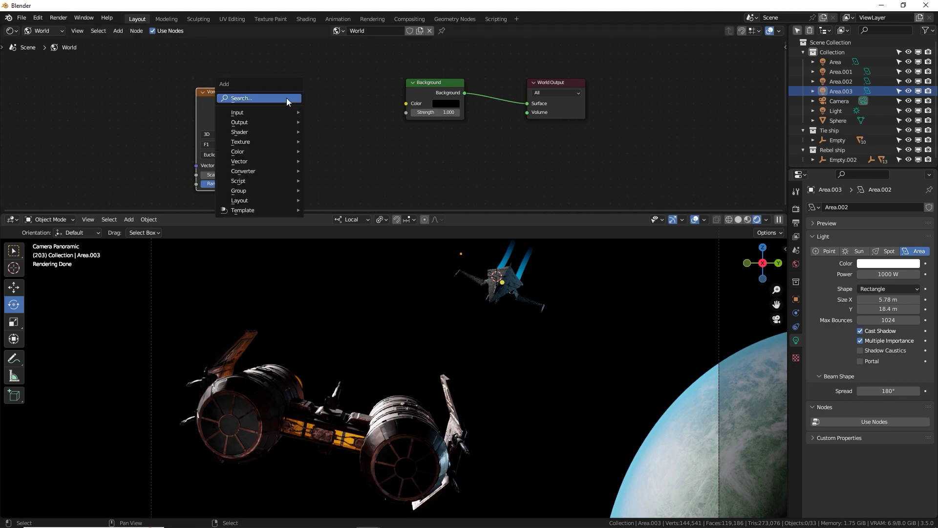
pyautogui.write('ramp')
pyautogui.press('Return')
pyautogui.click(299, 109)
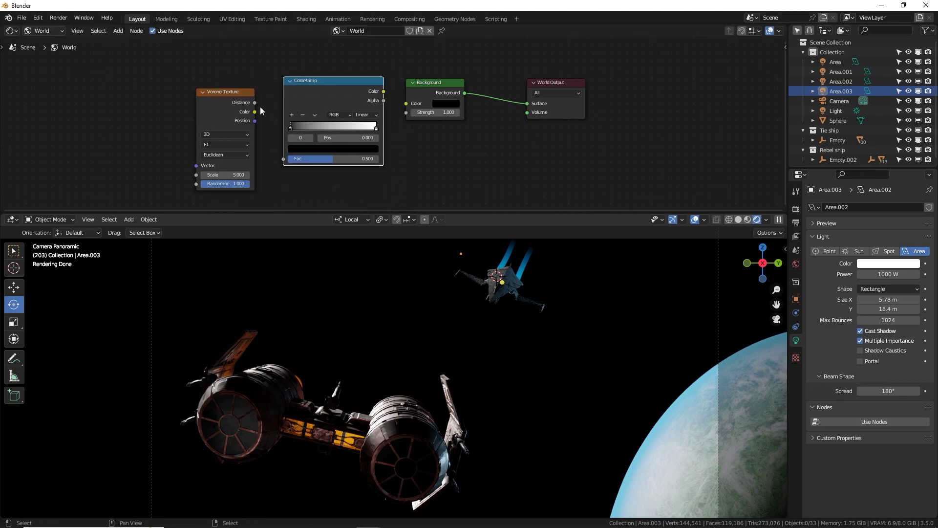
pyautogui.moveTo(254, 102); pyautogui.dragTo(285, 160)
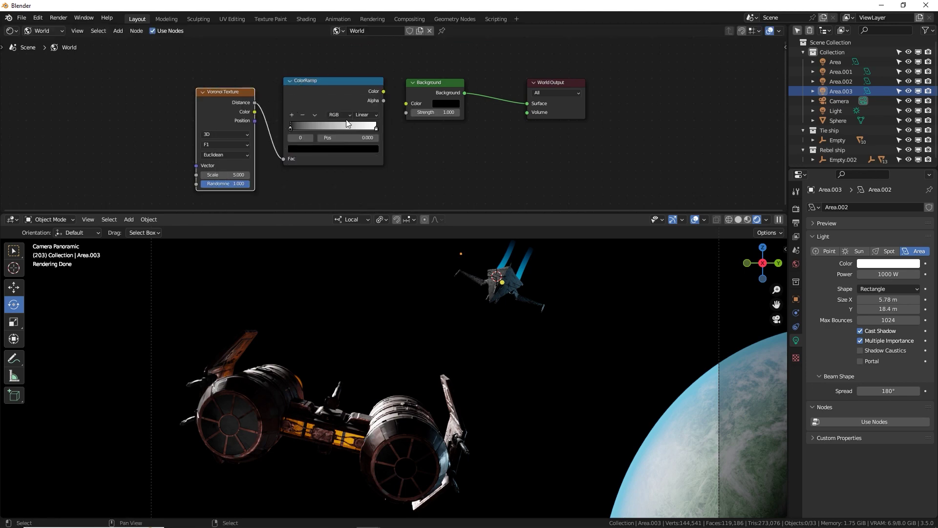
pyautogui.moveTo(384, 92); pyautogui.dragTo(407, 104)
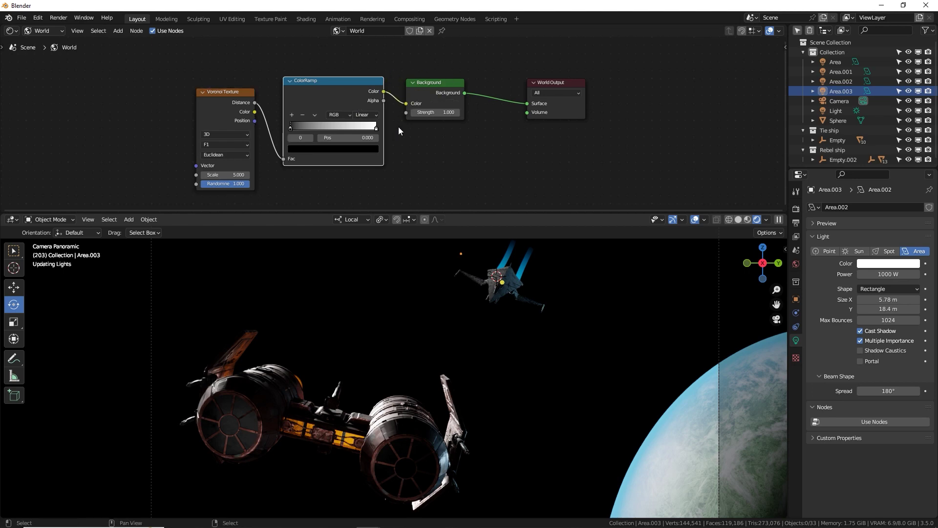
# - Tighten the ColorRamp stops and set the Voronoi Scale to 500, then 200
pyautogui.scroll(2, 398, 127)
pyautogui.moveTo(365, 138); pyautogui.dragTo(451, 129, button='middle')
pyautogui.moveTo(327, 122); pyautogui.dragTo(348, 119)
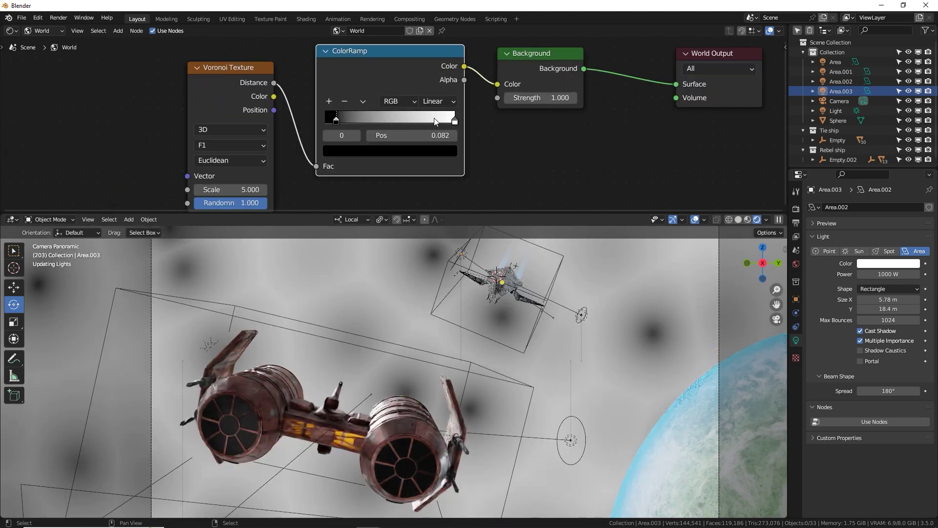
pyautogui.moveTo(455, 121); pyautogui.dragTo(339, 116)
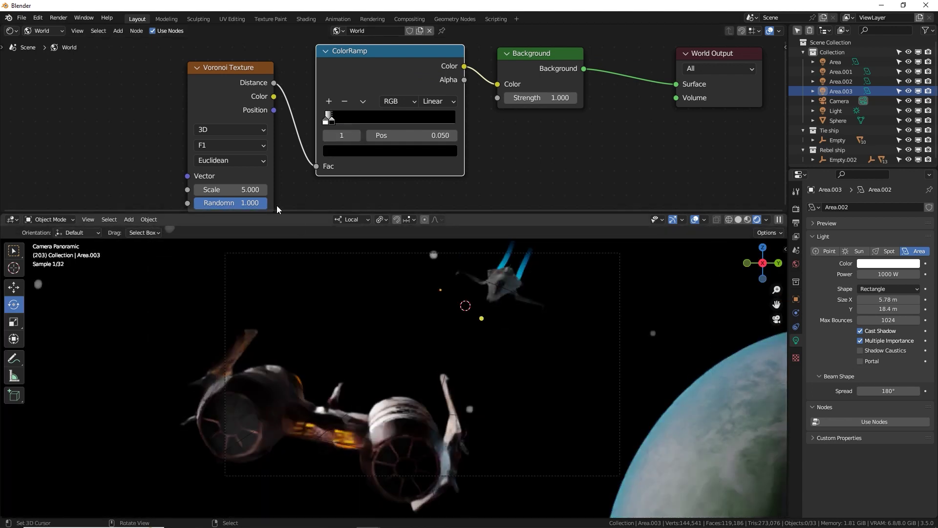
pyautogui.click(232, 191)
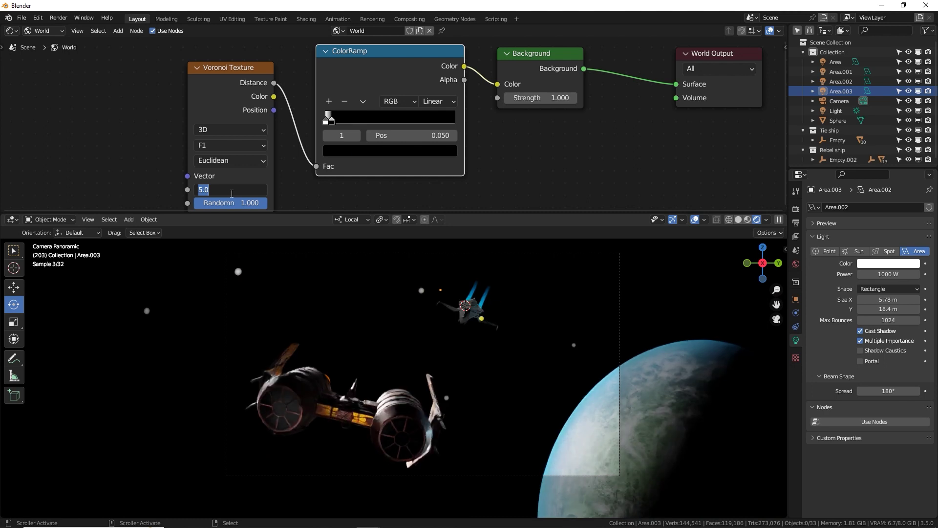
pyautogui.press('Return')
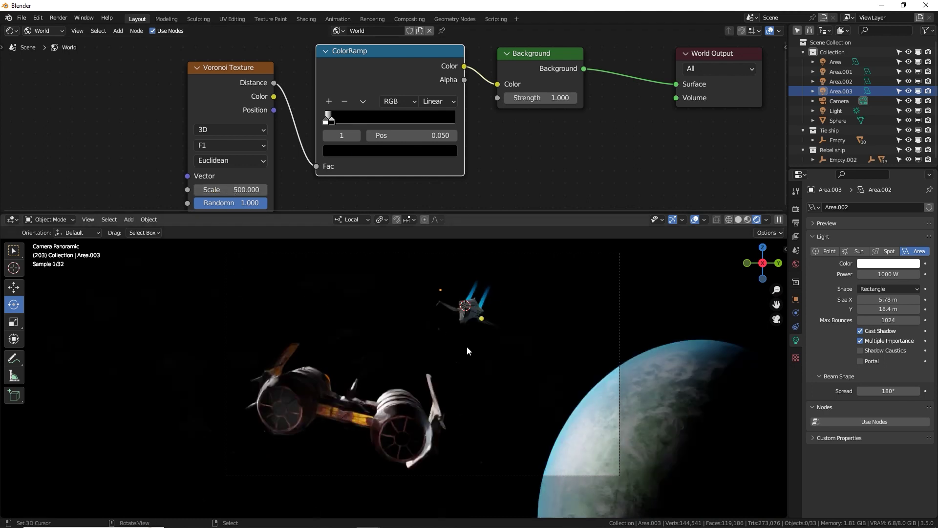
pyautogui.scroll(4, 467, 346)
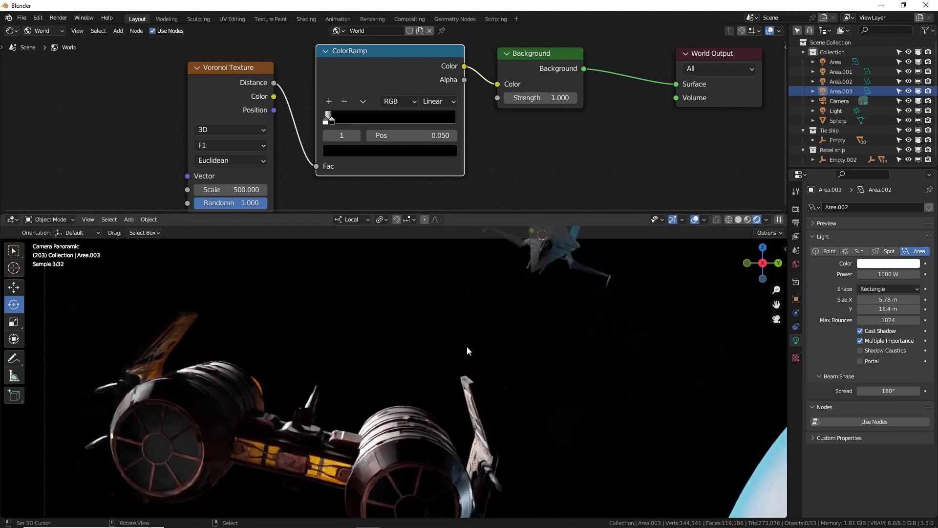
pyautogui.click(228, 189)
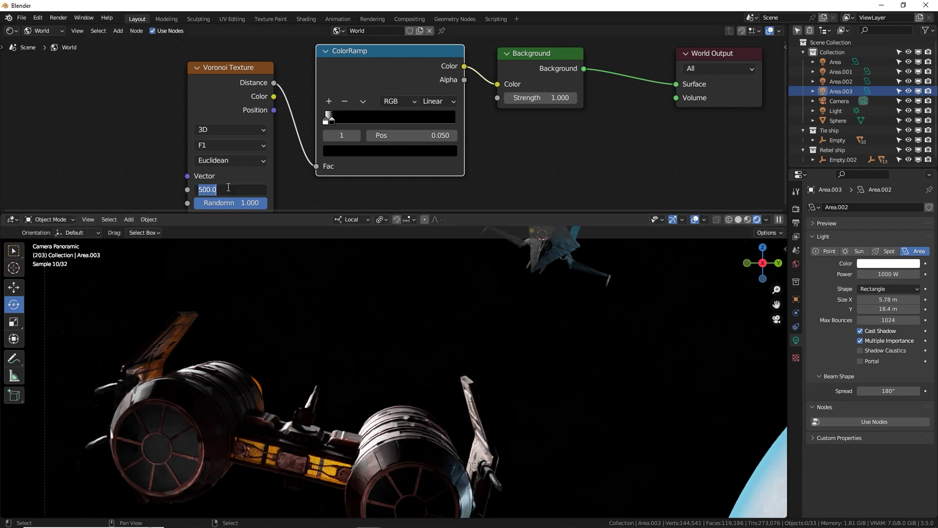
pyautogui.write('200')
pyautogui.press('Return')
# - Set the ColorRamp's black stop to 0.059 and make the 3D view taller
pyautogui.click(329, 118)
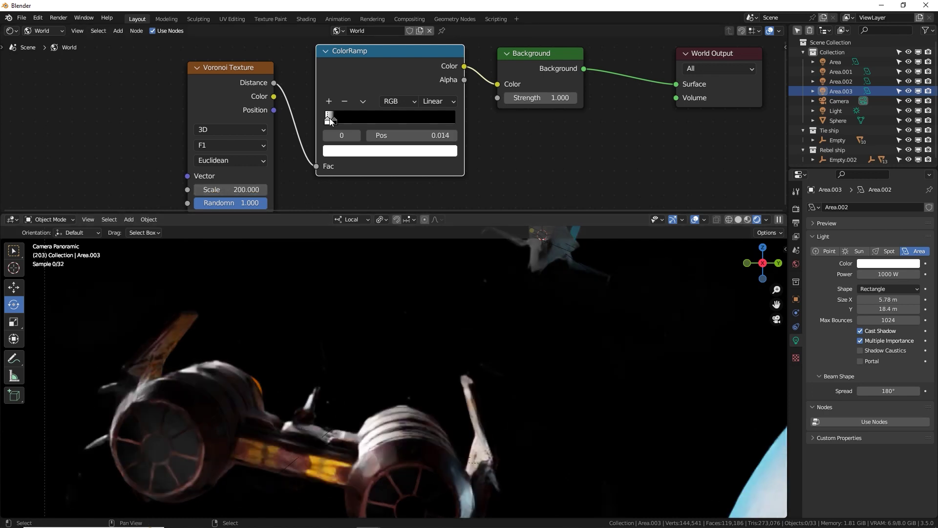
pyautogui.moveTo(338, 121); pyautogui.dragTo(339, 123)
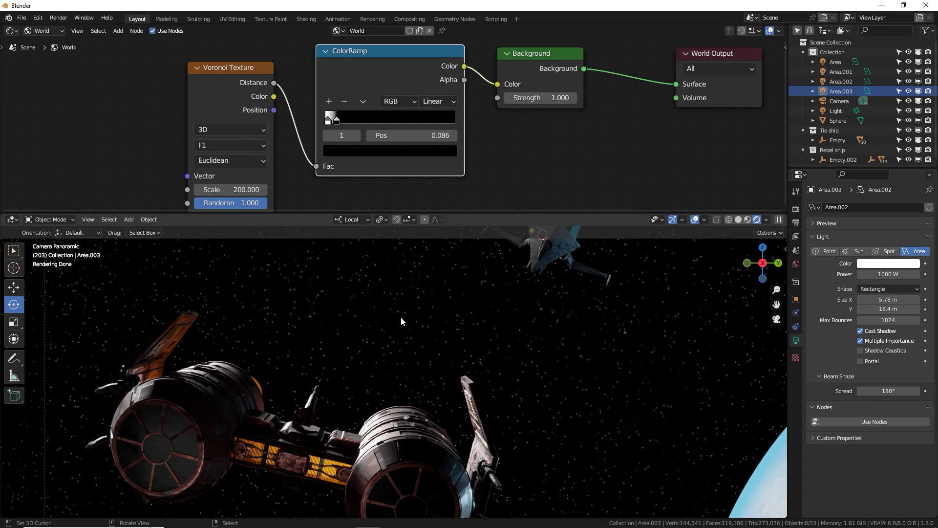
pyautogui.moveTo(329, 119); pyautogui.dragTo(331, 118)
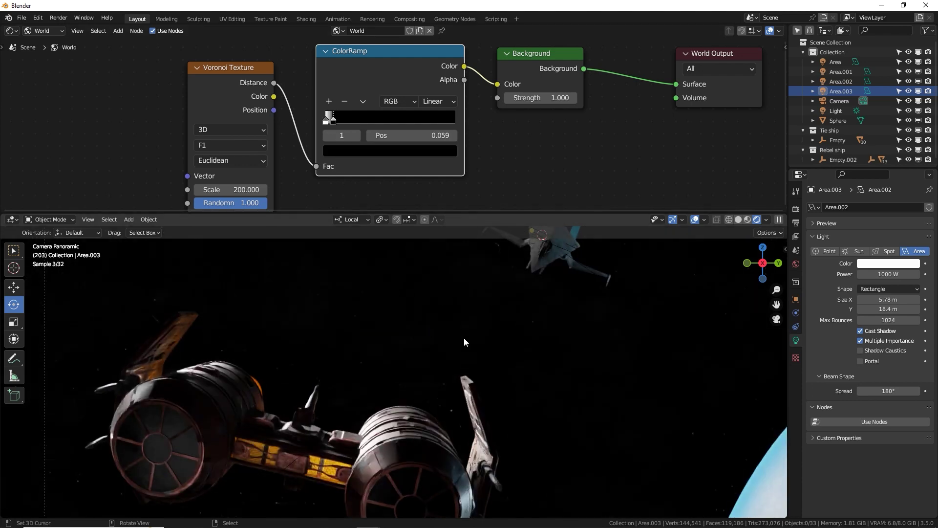
pyautogui.moveTo(536, 213); pyautogui.dragTo(536, 139)
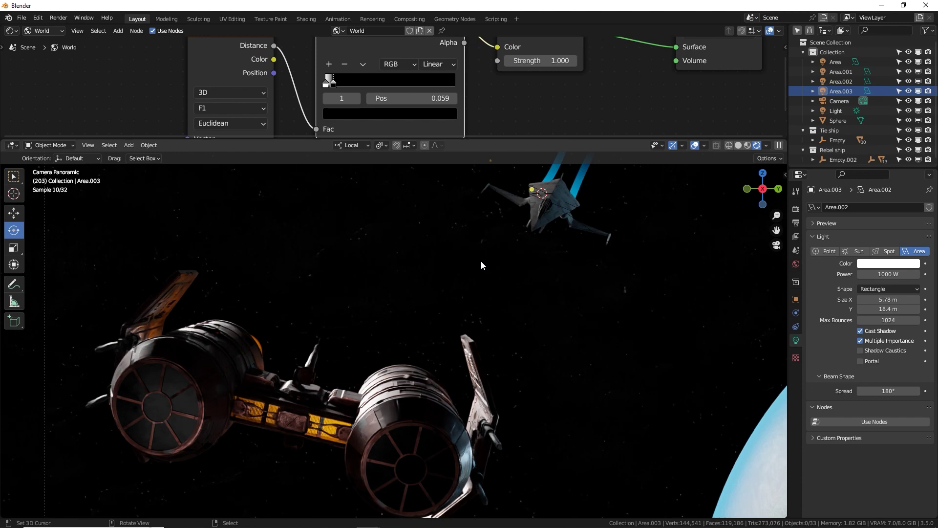
pyautogui.scroll(-2, 387, 272)
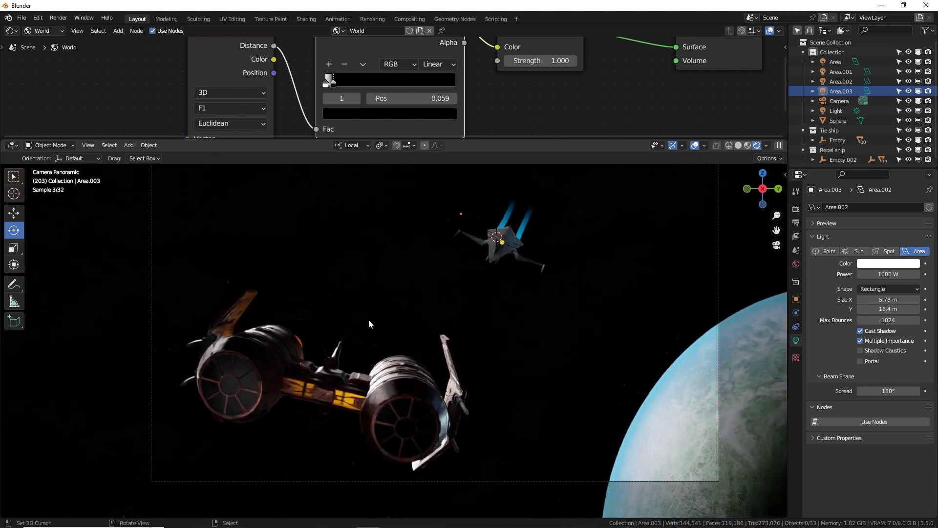
# - Switch to solid shading and frame the rebel ship's turret base and gun barrel
pyautogui.click(334, 370)
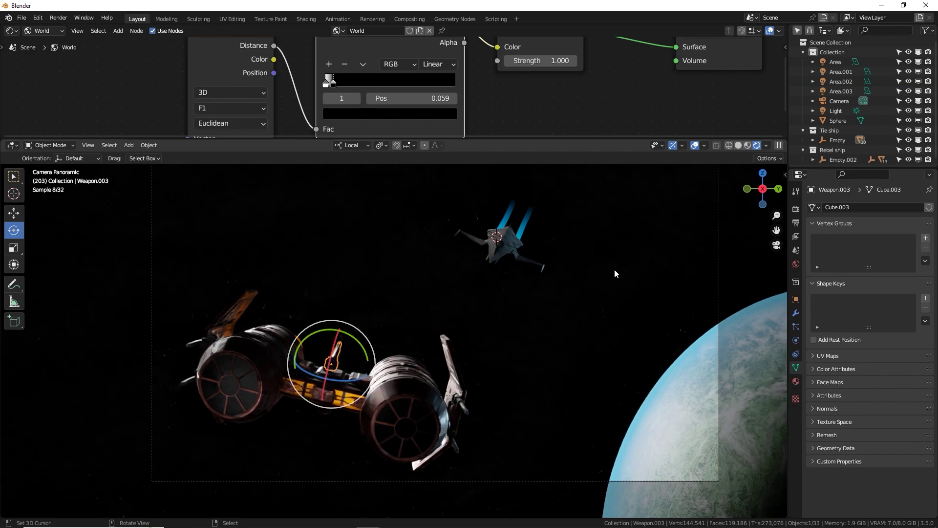
pyautogui.click(739, 146)
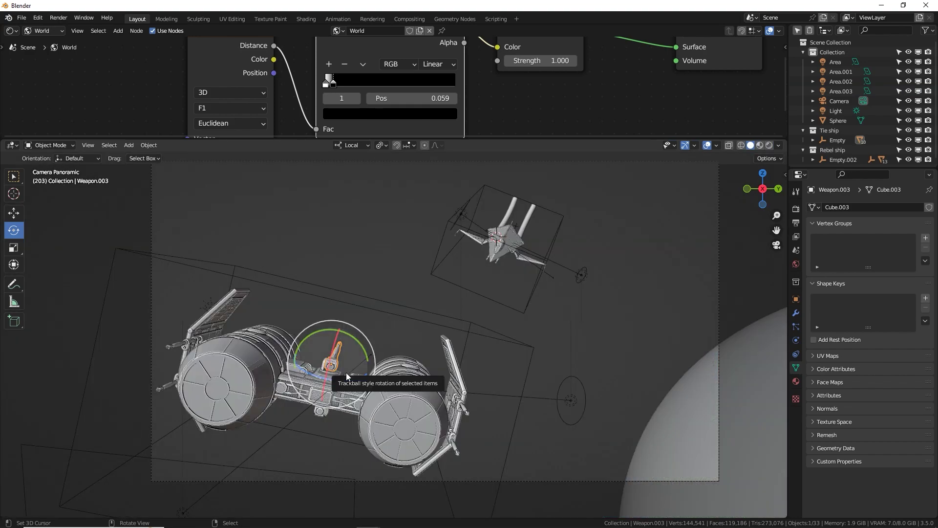
pyautogui.press('KP_Decimal')
pyautogui.rightClick(350, 394)
pyautogui.moveTo(396, 376); pyautogui.dragTo(396, 340, button='middle')
pyautogui.scroll(4, 397, 374)
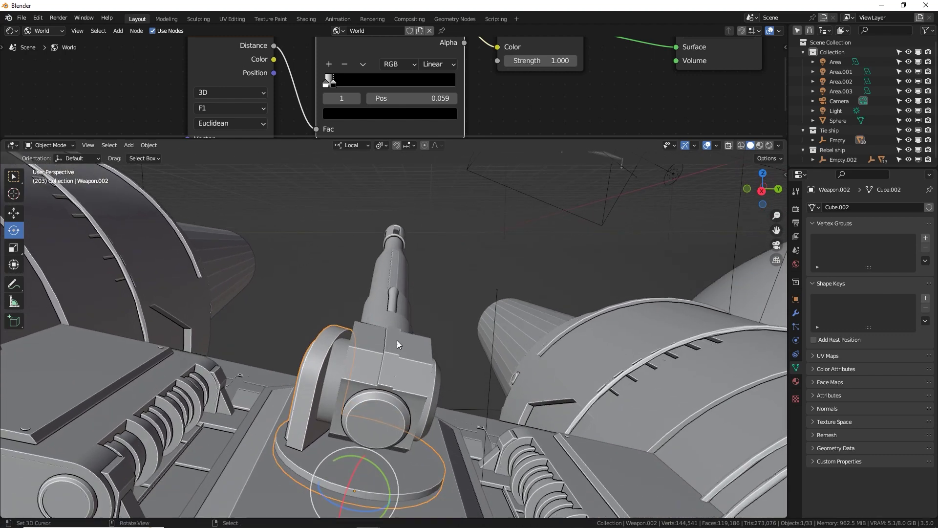
pyautogui.click(381, 362)
pyautogui.scroll(-3, 370, 334)
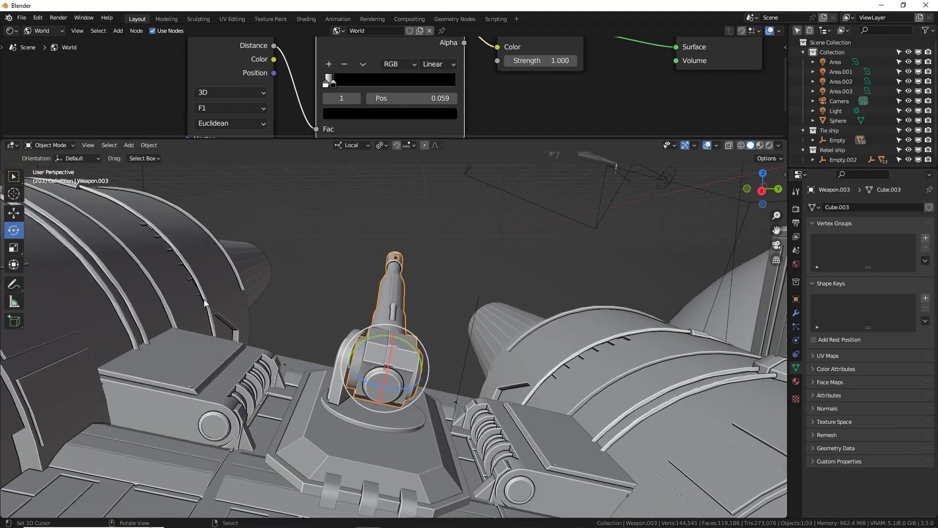
# - Sort out the selection, ending with the turret base Weapon.002 selected
pyautogui.press('b')
pyautogui.moveTo(195, 277); pyautogui.dragTo(567, 509)
pyautogui.scroll(-4, 430, 412)
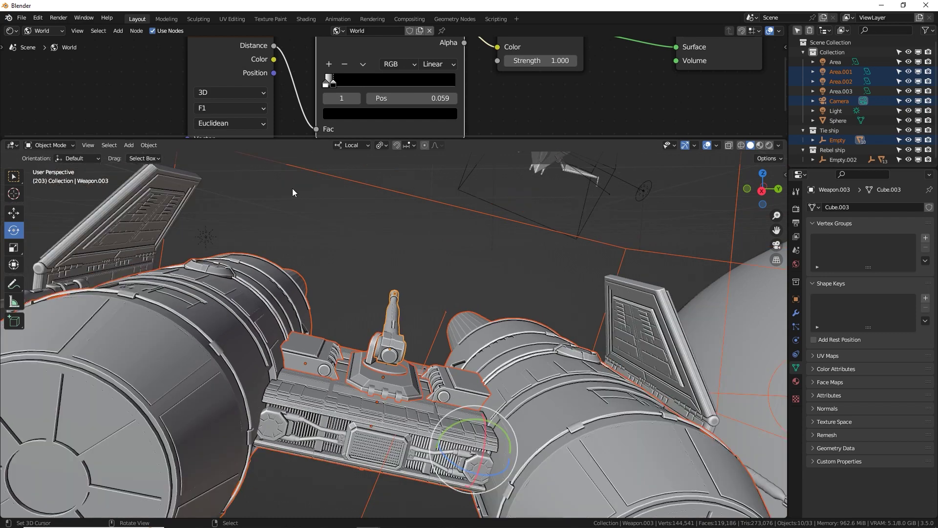
pyautogui.rightClick(338, 177)
pyautogui.scroll(4, 404, 333)
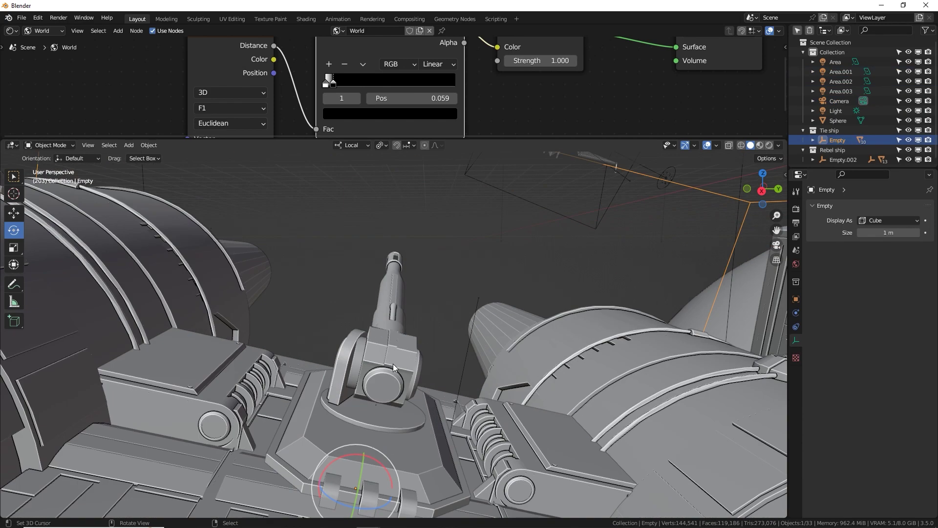
pyautogui.click(385, 304)
pyautogui.rightClick(344, 357)
pyautogui.rightClick(394, 337)
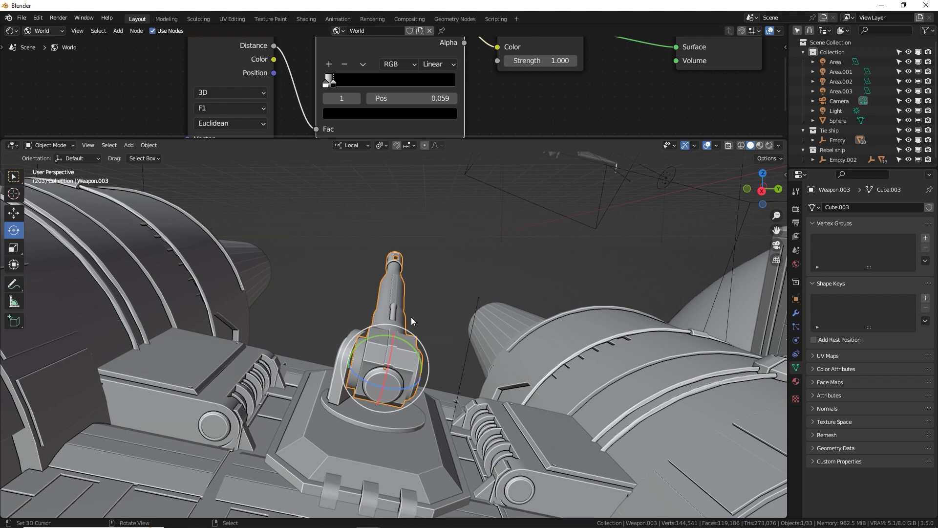
pyautogui.rightClick(342, 367)
pyautogui.moveTo(343, 368); pyautogui.dragTo(398, 352, button='middle')
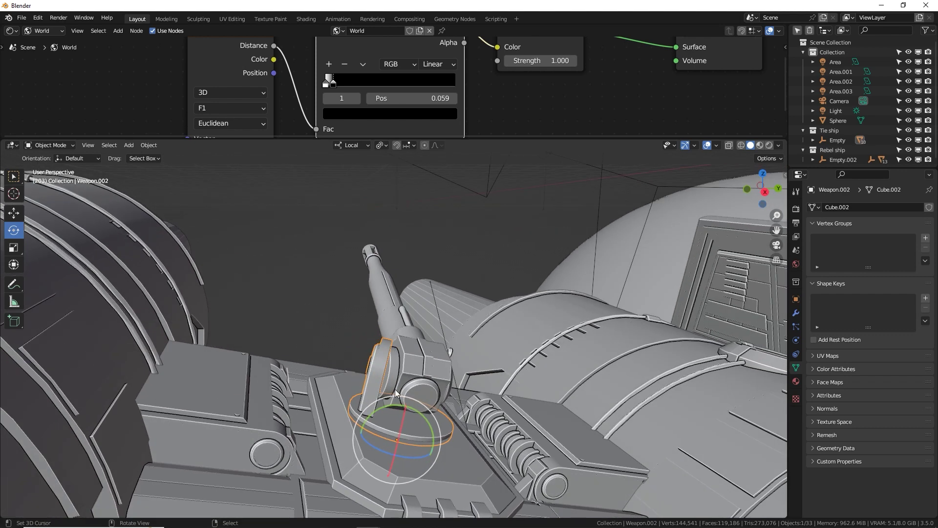
# - Clear and re-rotate the turret base, then clear the barrel and turn it -90° on Z
pyautogui.hotkey('alt', 'r')
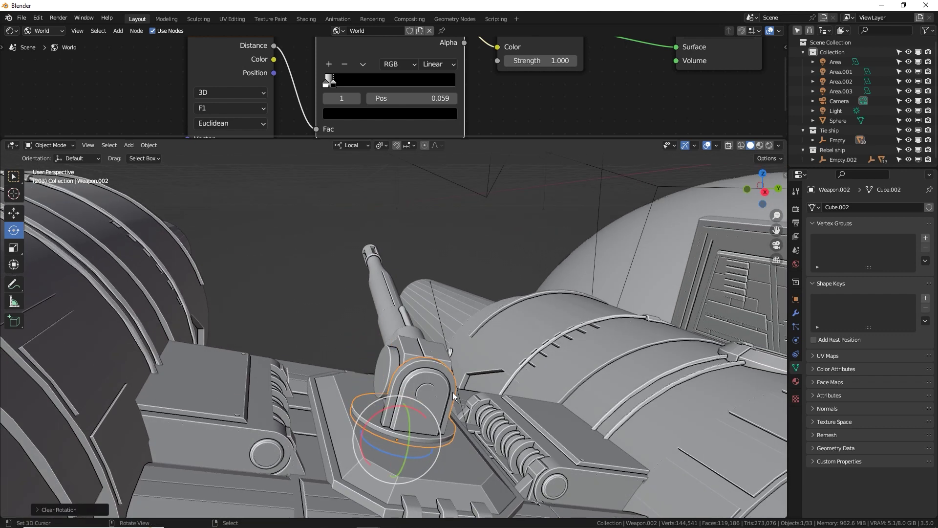
pyautogui.press('r')
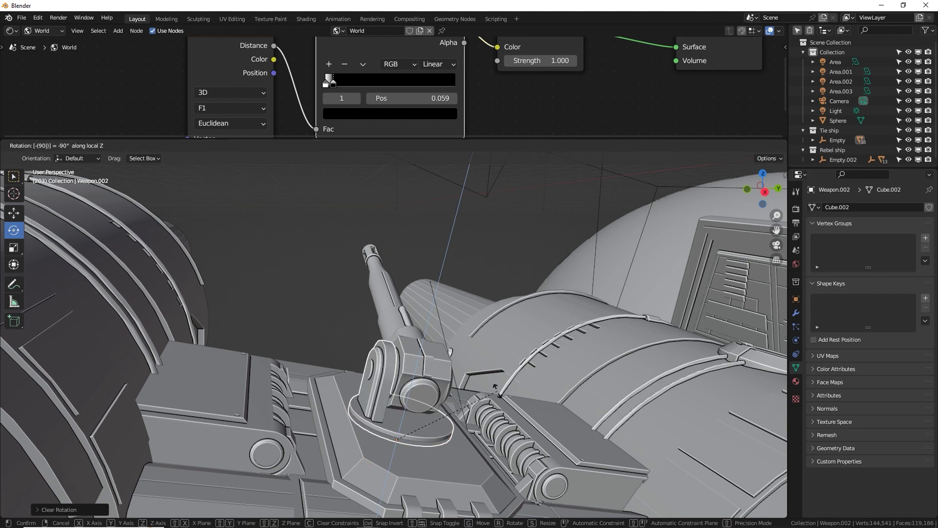
pyautogui.click(497, 391)
pyautogui.click(449, 362)
pyautogui.moveTo(449, 361); pyautogui.dragTo(424, 356, button='middle')
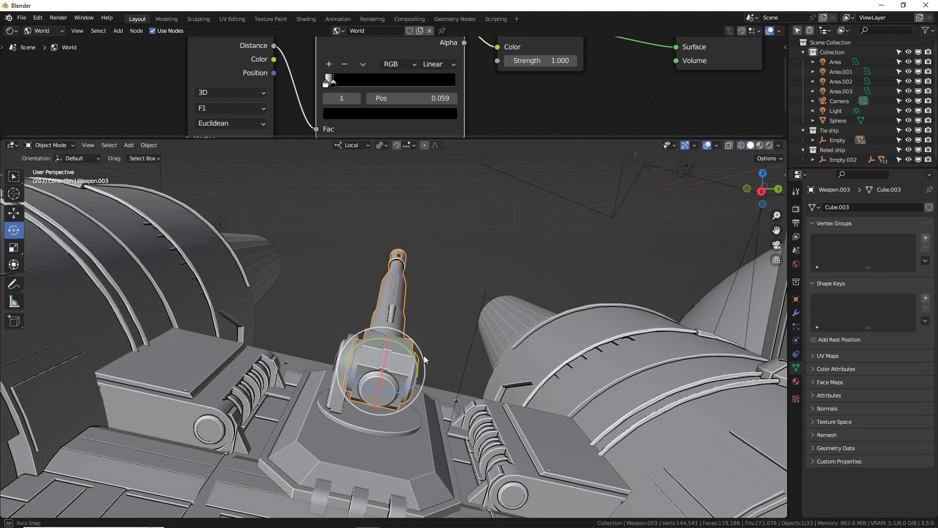
pyautogui.hotkey('alt', 'r')
pyautogui.write('r')
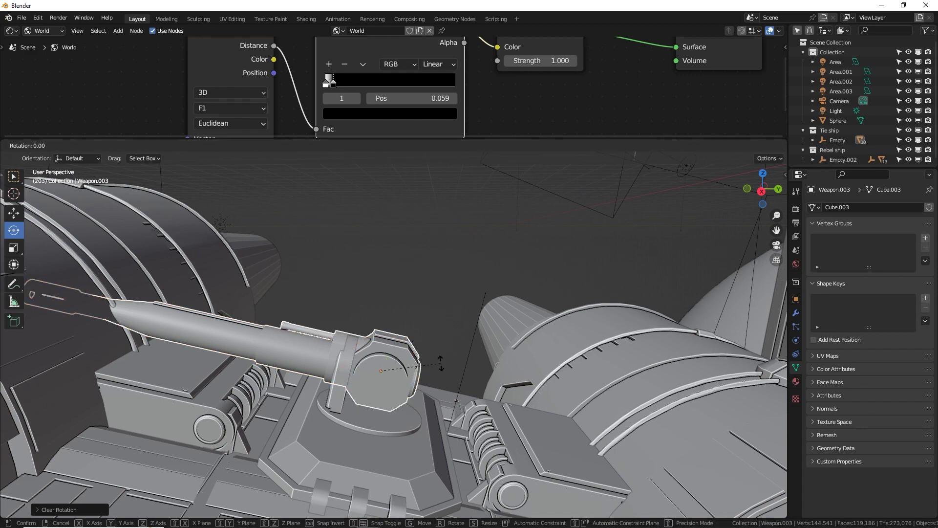
pyautogui.write('z90-')
pyautogui.press('Return')
# - Parent the gun barrel Weapon.003 to the turret base Weapon.002 as Object
pyautogui.moveTo(441, 363); pyautogui.dragTo(374, 341, button='middle')
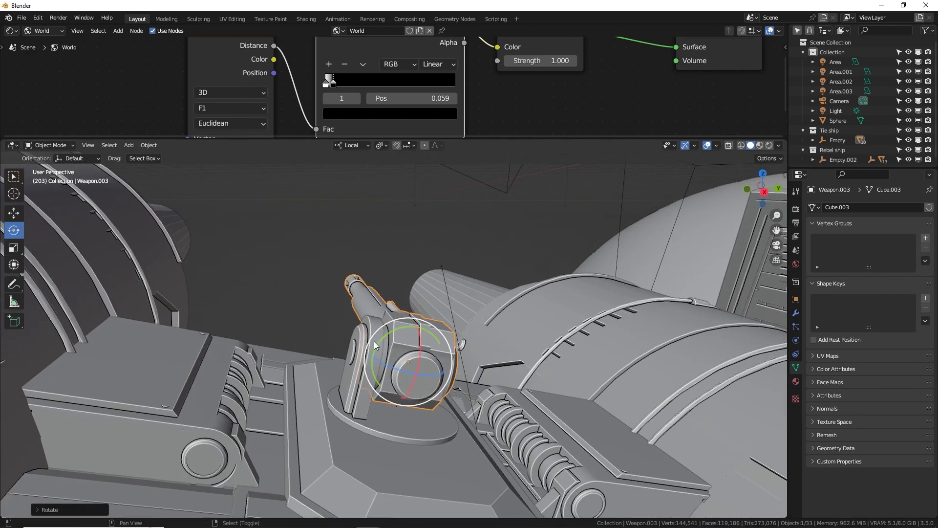
pyautogui.keyDown('shift'); pyautogui.click(374, 341); pyautogui.keyUp('shift')
pyautogui.hotkey('ctrl', 'p')
pyautogui.click(374, 342)
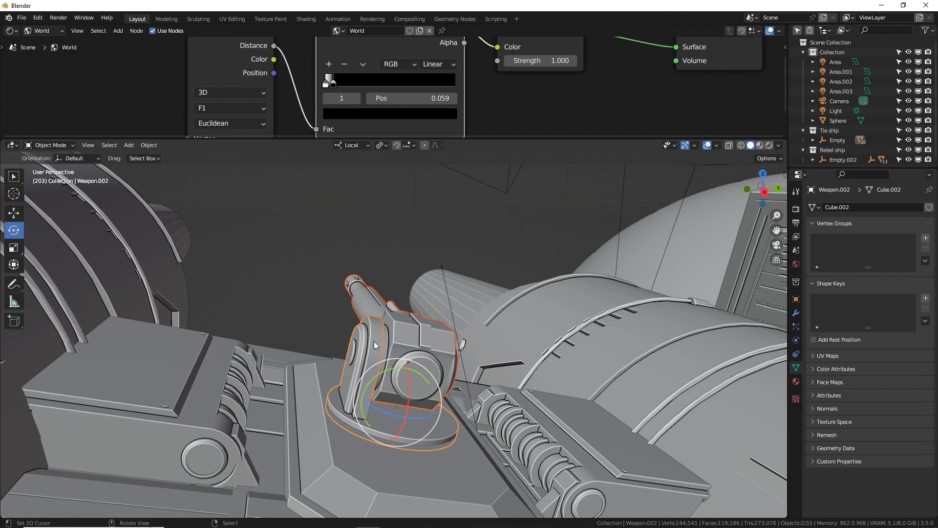
pyautogui.moveTo(407, 207); pyautogui.dragTo(422, 212, button='middle')
pyautogui.moveTo(352, 187); pyautogui.dragTo(282, 297, button='middle')
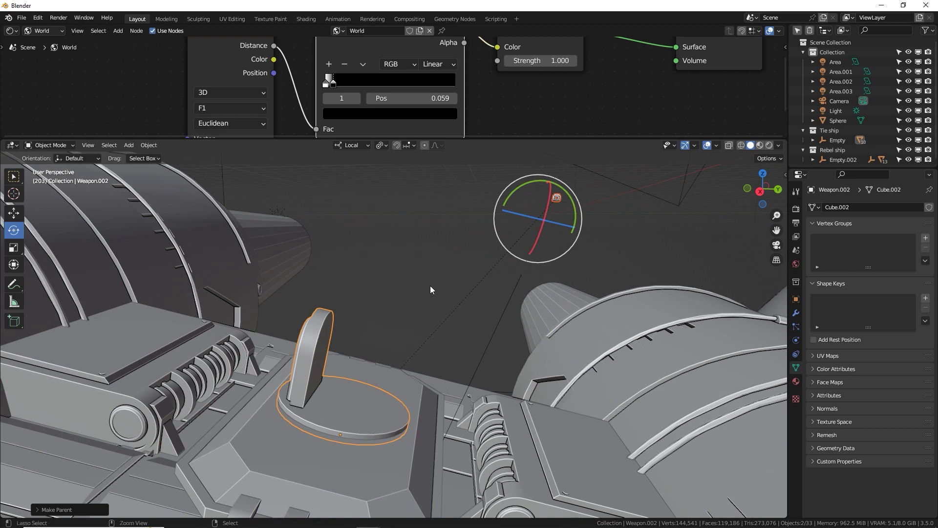
# - Undo the parenting and redo it with Object (Keep Transform) so the barrel stays put
pyautogui.hotkey('ctrl', 'z')
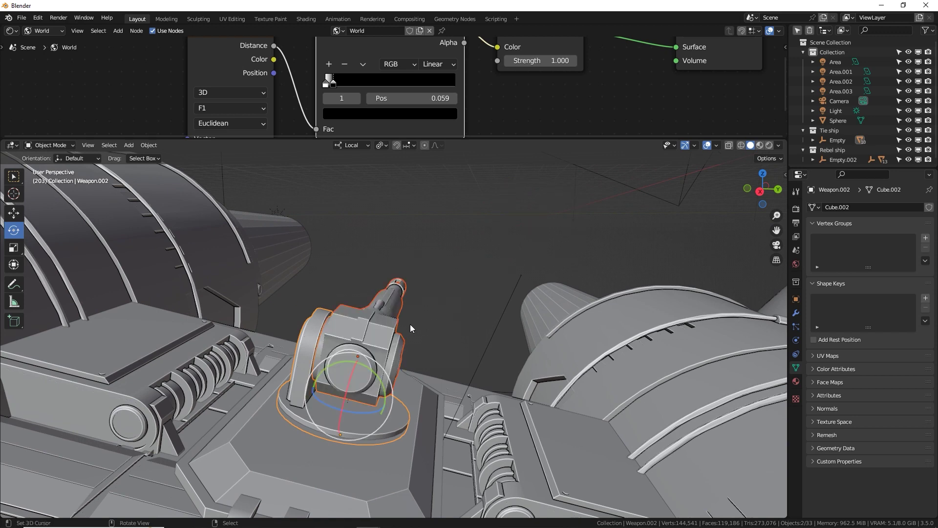
pyautogui.hotkey('ctrl', 'p')
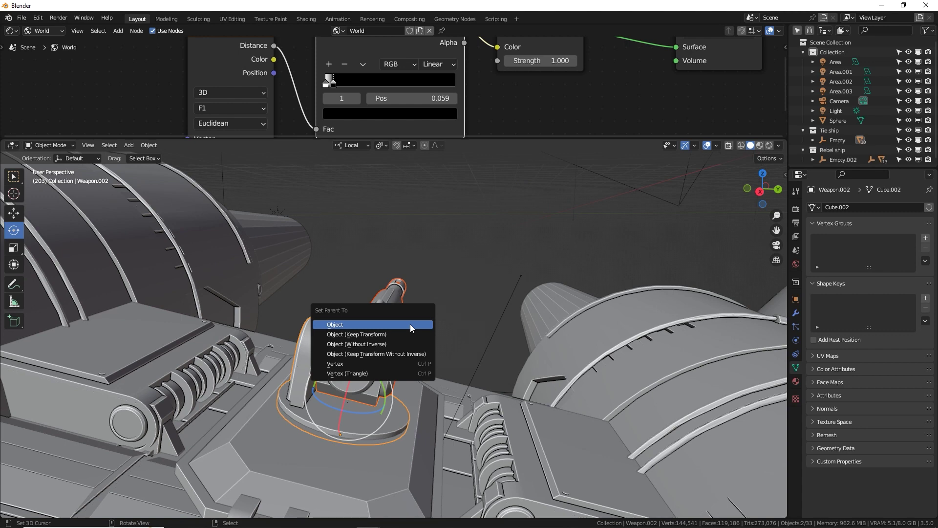
pyautogui.click(407, 332)
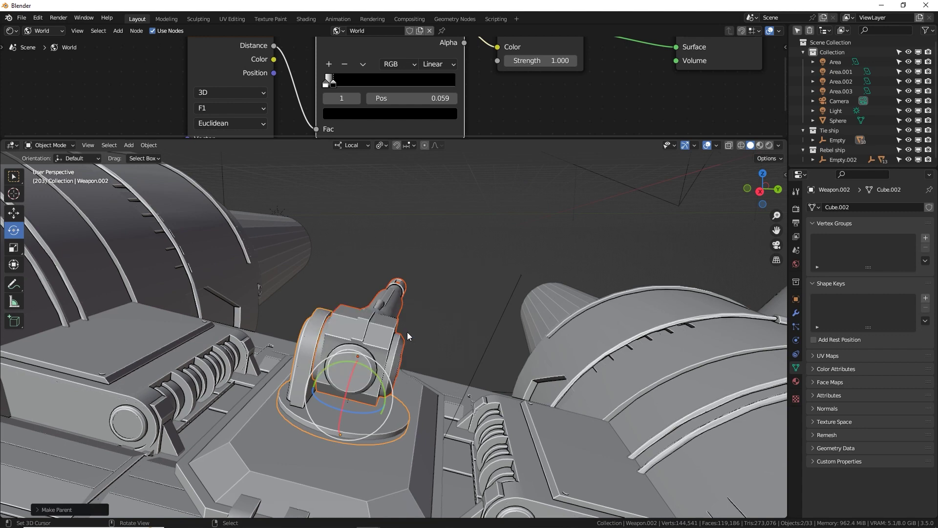
pyautogui.moveTo(401, 251); pyautogui.dragTo(433, 267, button='middle')
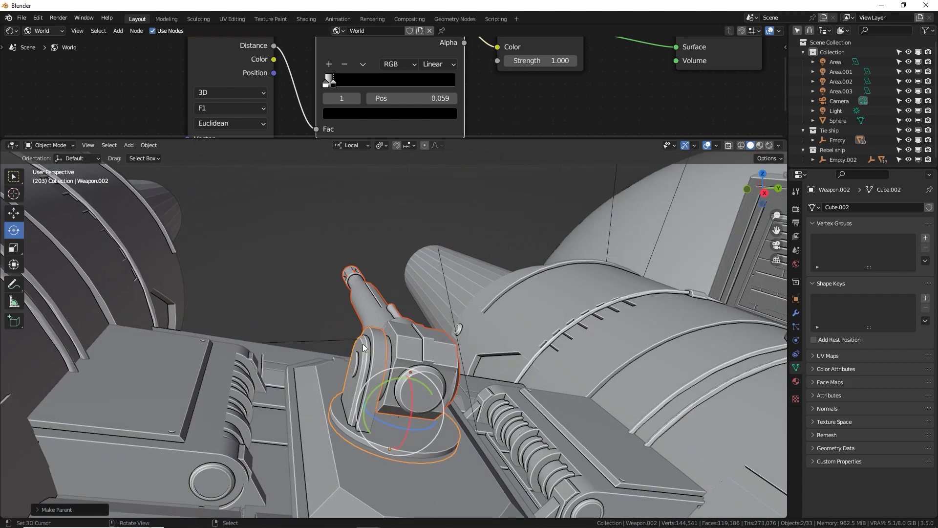
# - Swivel the turret base about its local Z axis in two passes toward the TIE ship
pyautogui.rightClick(363, 344)
pyautogui.moveTo(541, 349); pyautogui.dragTo(479, 362, button='middle')
pyautogui.press('r')
pyautogui.press('z')
pyautogui.press('z')
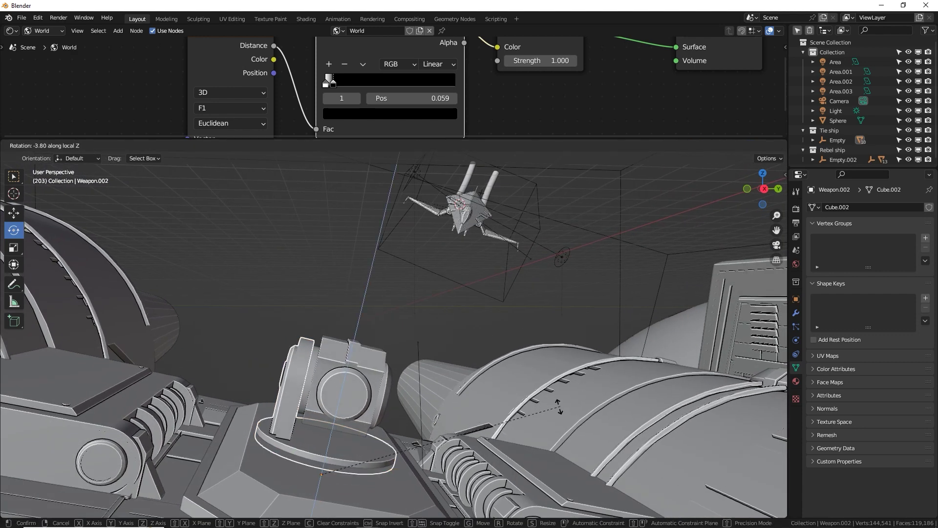
pyautogui.click(472, 302)
pyautogui.click(359, 145)
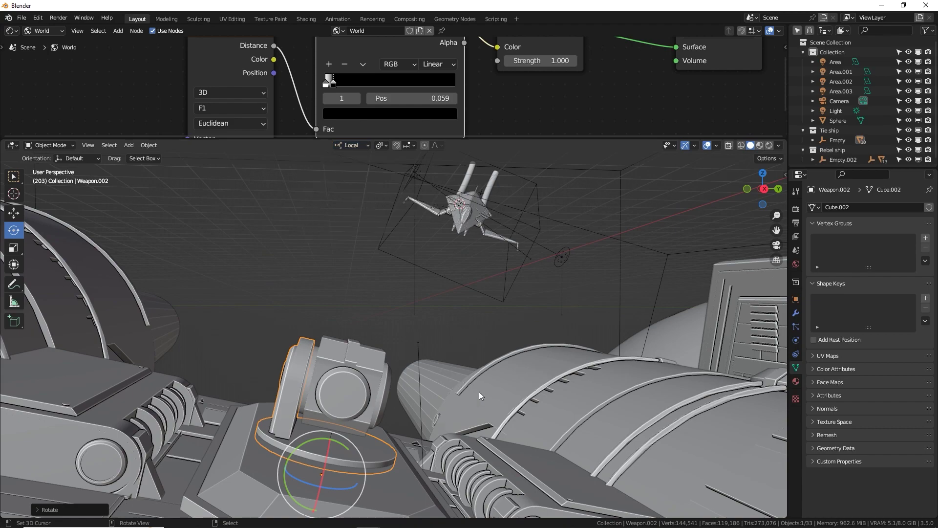
pyautogui.moveTo(479, 392); pyautogui.dragTo(440, 391, button='middle')
pyautogui.press('r')
pyautogui.press('z')
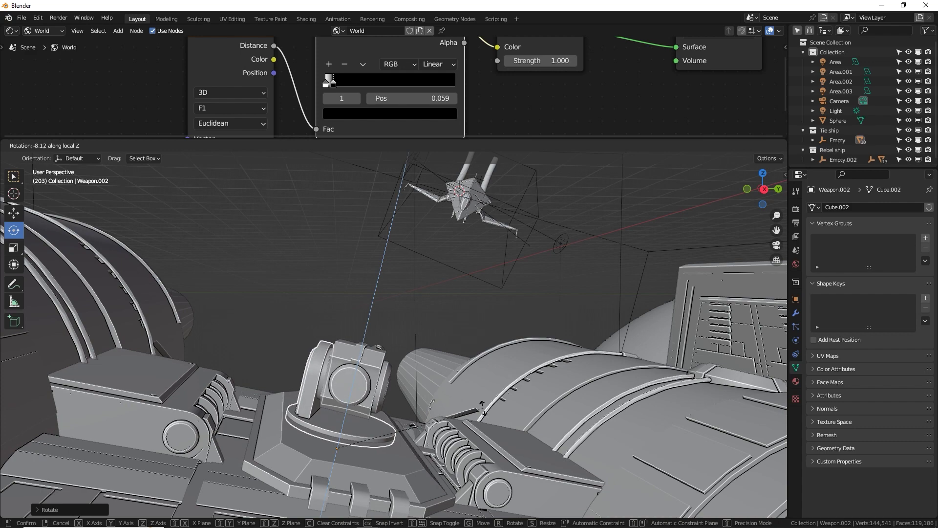
pyautogui.click(488, 409)
pyautogui.moveTo(489, 409); pyautogui.dragTo(493, 408, button='middle')
# - Tilt the gun barrel about its local X axis to aim at the TIE ship
pyautogui.click(365, 383)
pyautogui.moveTo(365, 383); pyautogui.dragTo(357, 387, button='middle')
pyautogui.press('r')
pyautogui.press('x')
pyautogui.press('x')
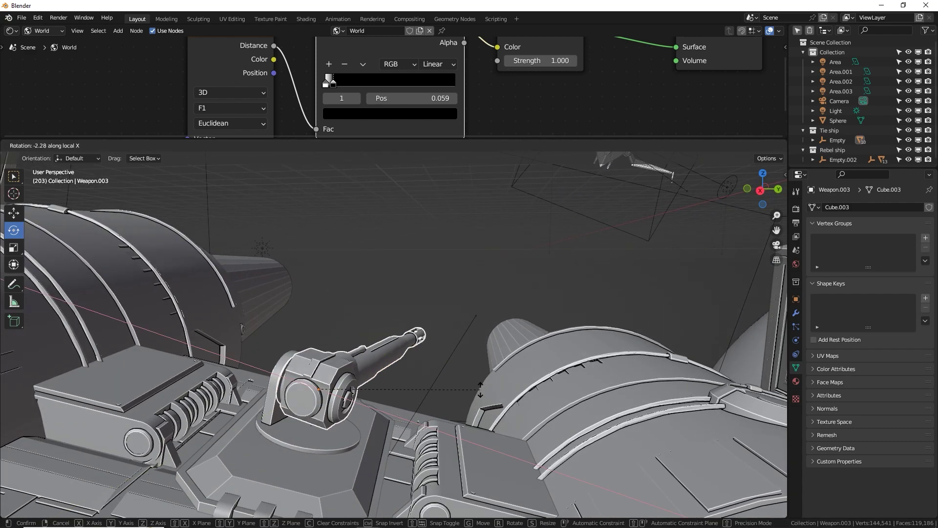
pyautogui.click(489, 361)
pyautogui.moveTo(489, 361)
pyautogui.mouseDown(button='middle')
pyautogui.moveTo(520, 327)
pyautogui.moveTo(507, 324)
pyautogui.moveTo(541, 331)
pyautogui.moveTo(499, 326)
pyautogui.moveTo(524, 341)
pyautogui.moveTo(479, 353)
pyautogui.moveTo(498, 355)
pyautogui.mouseUp(button='middle')
pyautogui.scroll(-5, 541, 331)
# - Slightly adjust the barrel tilt, then view from above and reselect Weapon.003
pyautogui.press('r')
pyautogui.press('x')
pyautogui.click(548, 351)
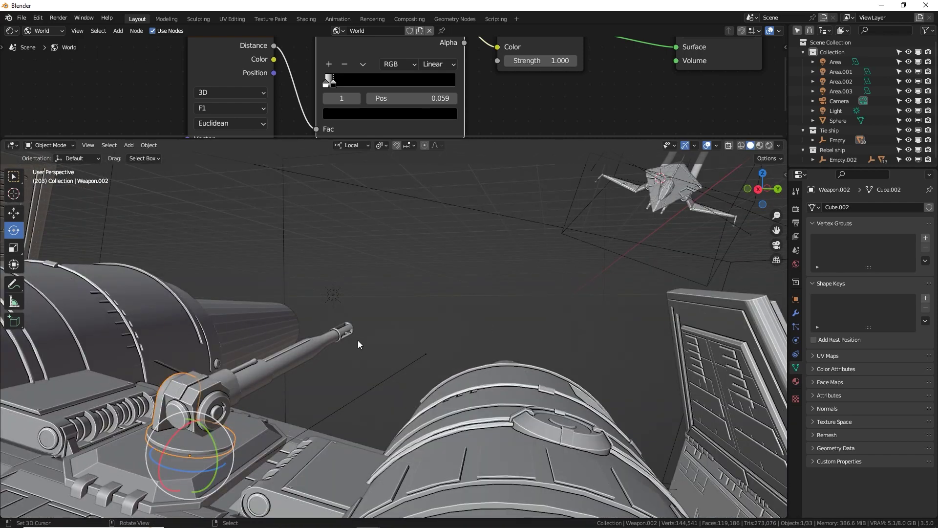
pyautogui.moveTo(357, 341); pyautogui.dragTo(321, 317, button='middle')
pyautogui.scroll(-1, 324, 342)
pyautogui.rightClick(330, 328)
pyautogui.scroll(2, 351, 327)
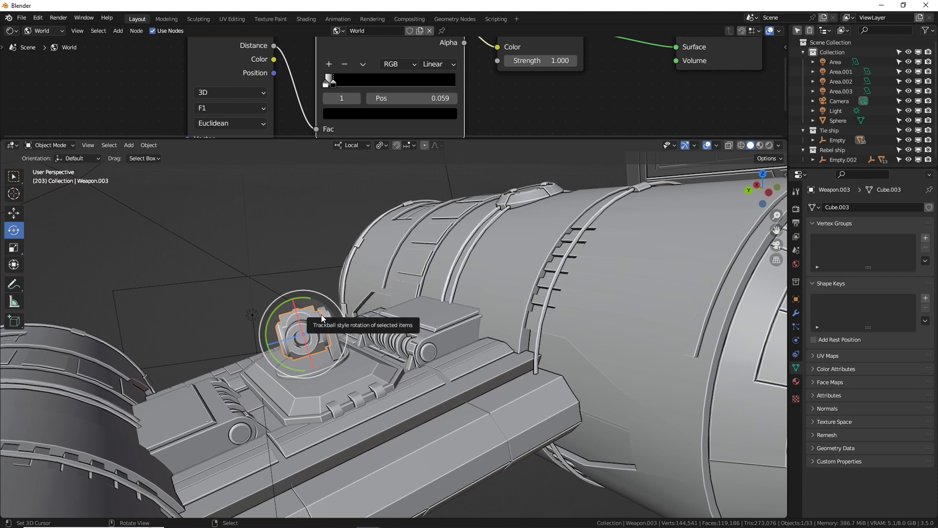
# - Enter Edit Mode on the weapon in face select with the Normal transform orientation
pyautogui.moveTo(321, 315); pyautogui.dragTo(307, 339, button='middle')
pyautogui.press('Tab')
pyautogui.click(103, 145)
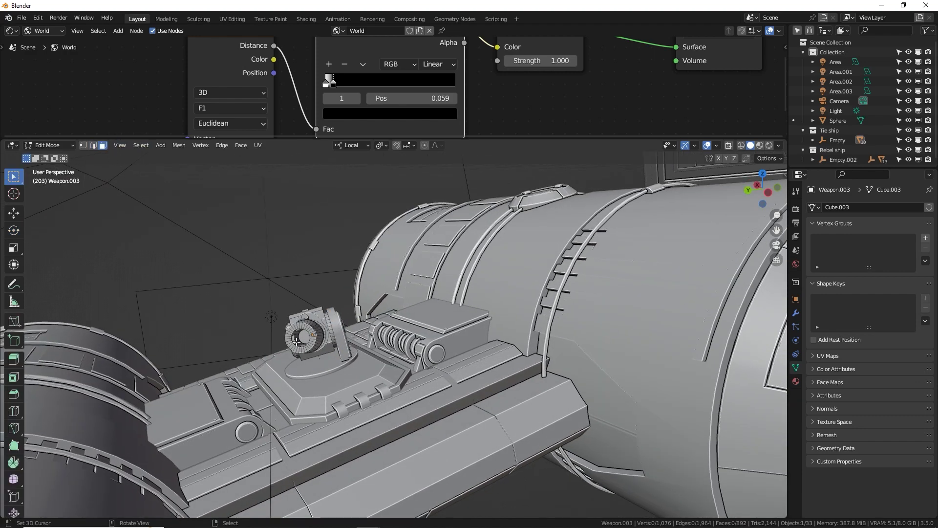
pyautogui.moveTo(303, 336); pyautogui.dragTo(372, 350, button='middle')
pyautogui.click(351, 146)
pyautogui.click(345, 195)
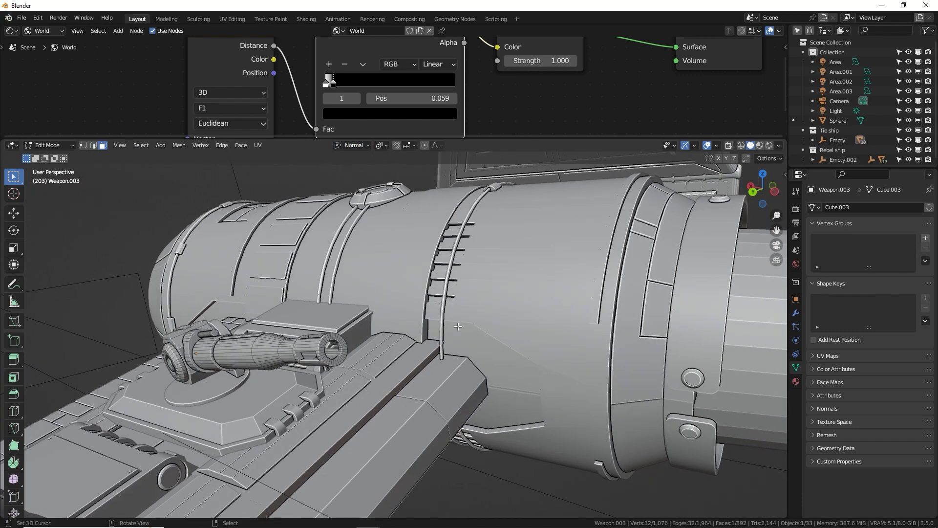
# - Duplicate the barrel's end face forward along its normal and extrude it into a long rod
pyautogui.scroll(-2, 372, 350)
pyautogui.hotkey('shift', 'd')
pyautogui.press('z')
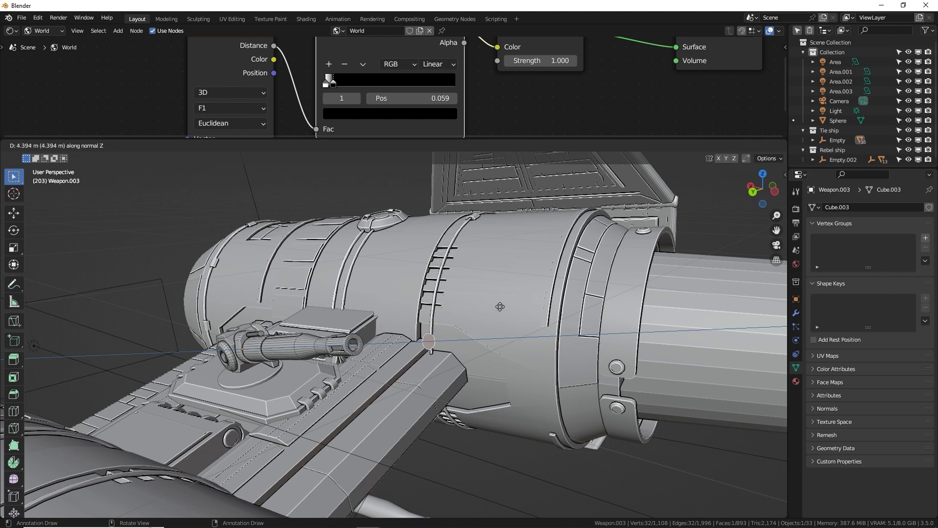
pyautogui.click(425, 316)
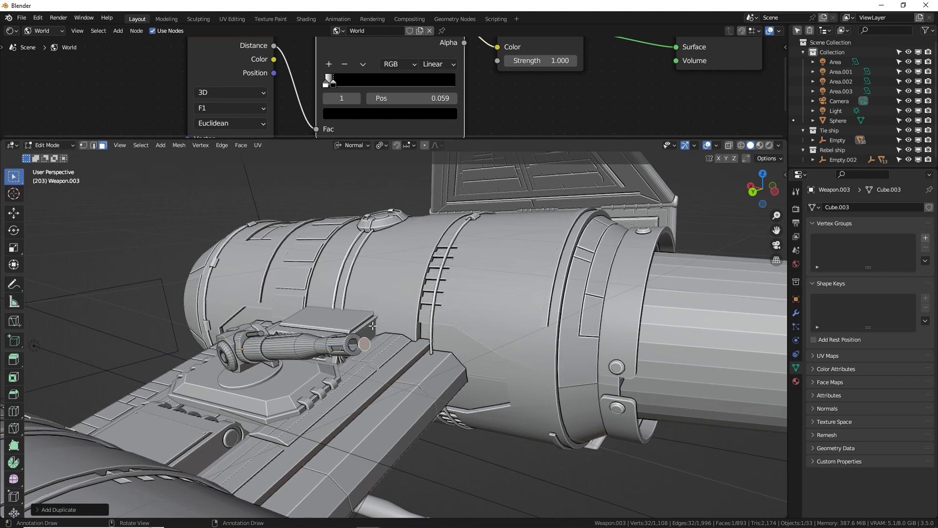
pyautogui.press('e')
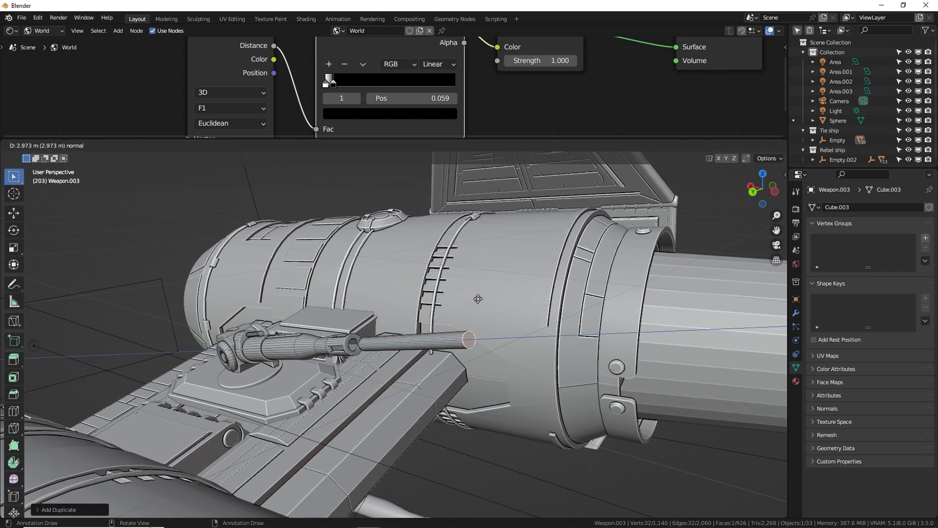
pyautogui.click(473, 300)
# - Bevel the rod's end face and add an edge loop around the rod
pyautogui.moveTo(473, 301); pyautogui.dragTo(551, 313, button='middle')
pyautogui.scroll(1, 440, 322)
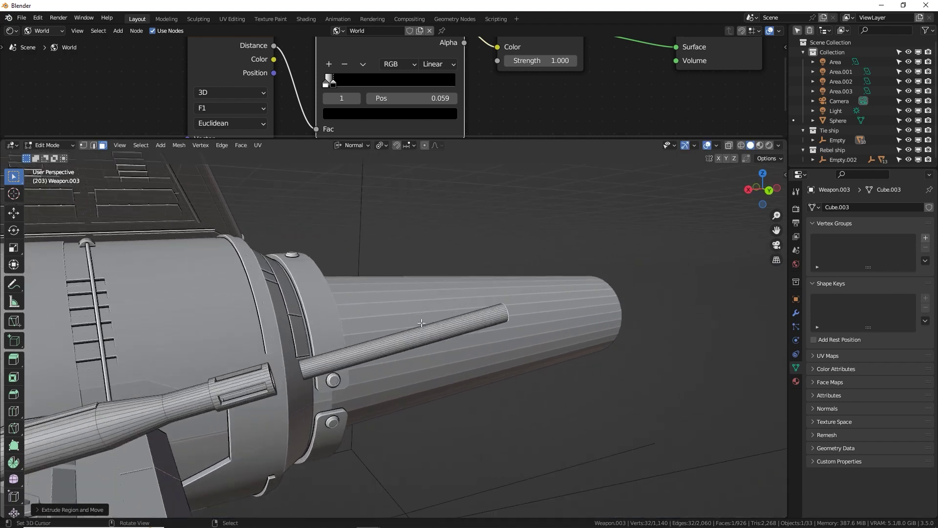
pyautogui.moveTo(432, 326); pyautogui.dragTo(436, 294, button='middle')
pyautogui.hotkey('ctrl', 'b')
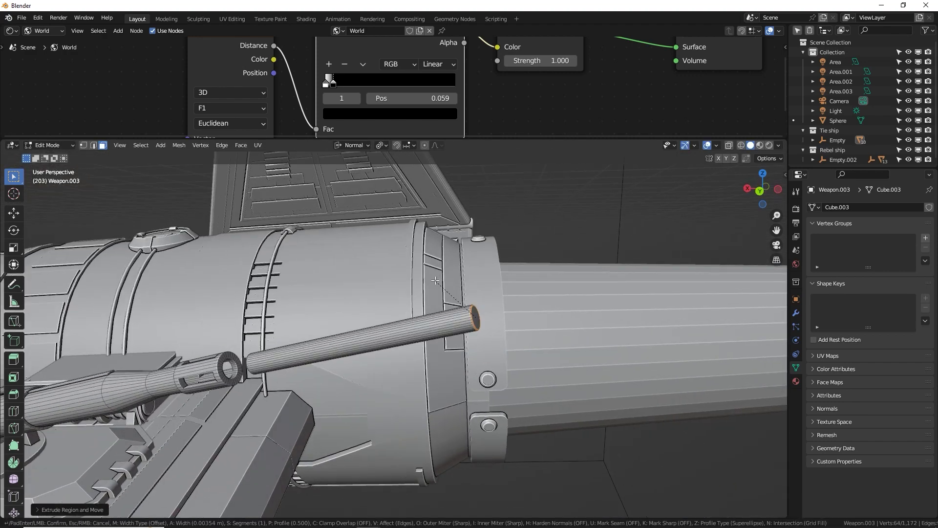
pyautogui.click(429, 277)
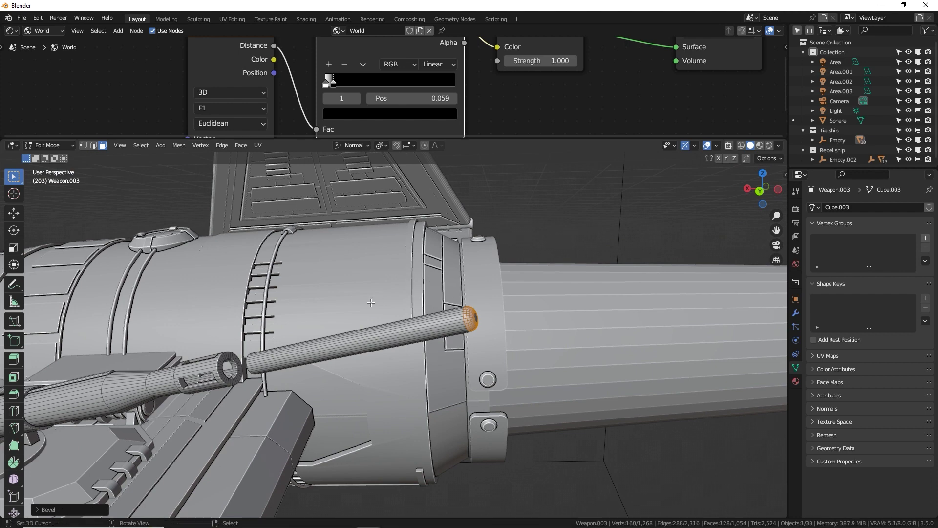
pyautogui.moveTo(373, 298); pyautogui.dragTo(342, 381, button='middle')
pyautogui.hotkey('ctrl', 'r')
pyautogui.click(436, 321)
pyautogui.click(439, 318)
# - Scale the rod's end face down to taper the tip, bevel an edge loop, and exit Edit Mode
pyautogui.click(327, 385)
pyautogui.press('s')
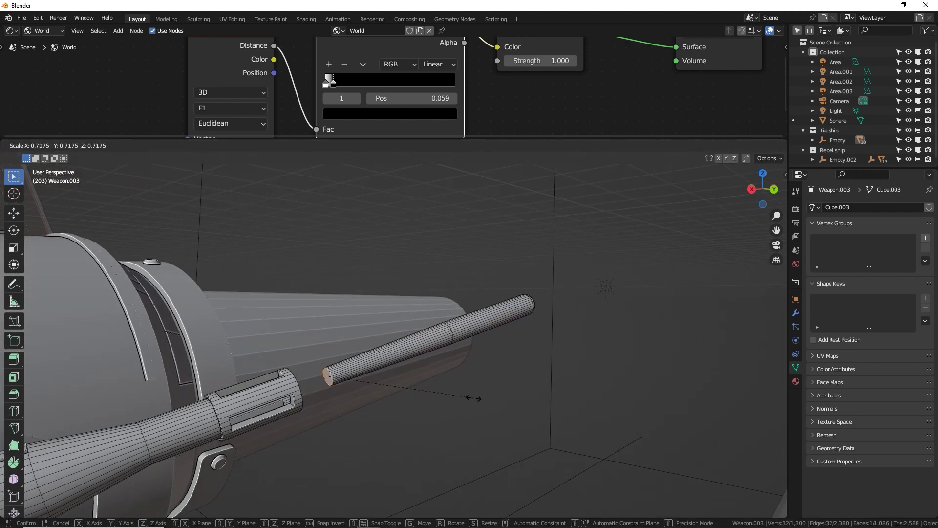
pyautogui.click(377, 381)
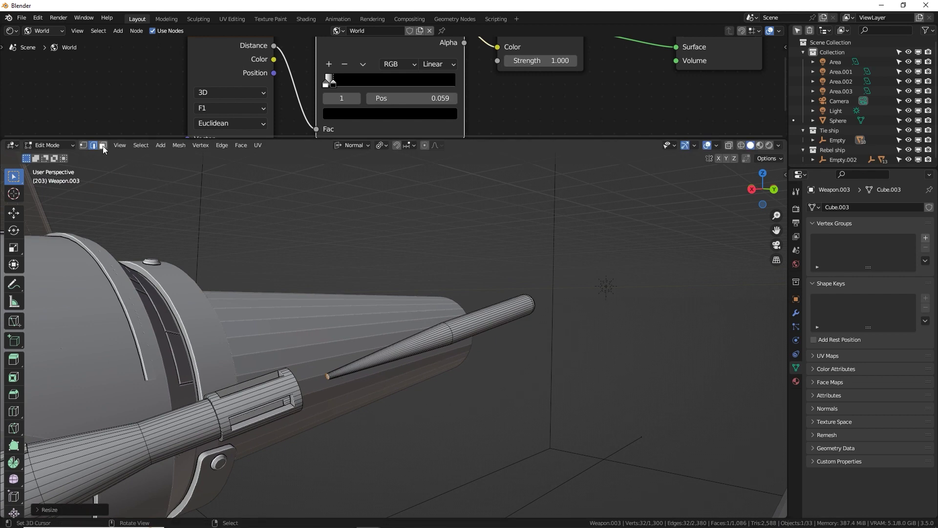
pyautogui.scroll(1, 417, 300)
pyautogui.keyDown('alt'); pyautogui.click(466, 330); pyautogui.keyUp('alt')
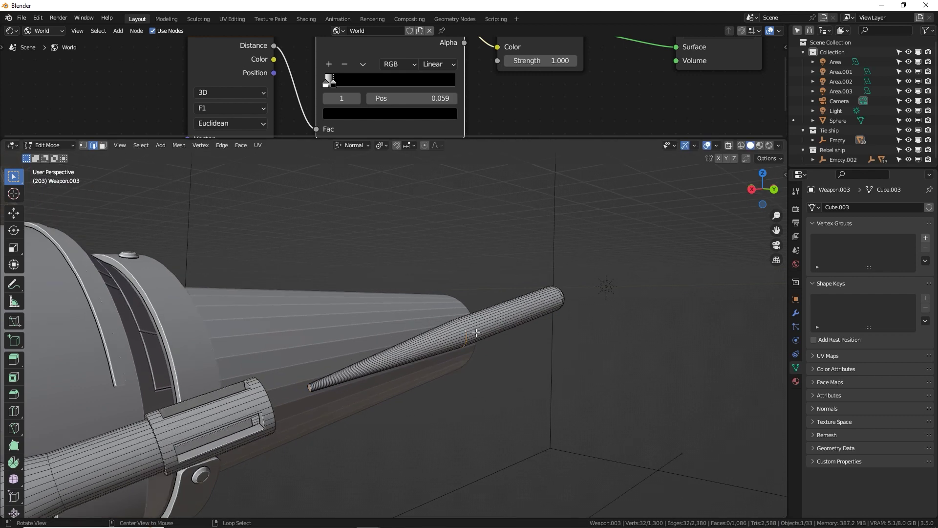
pyautogui.hotkey('ctrl', 'b')
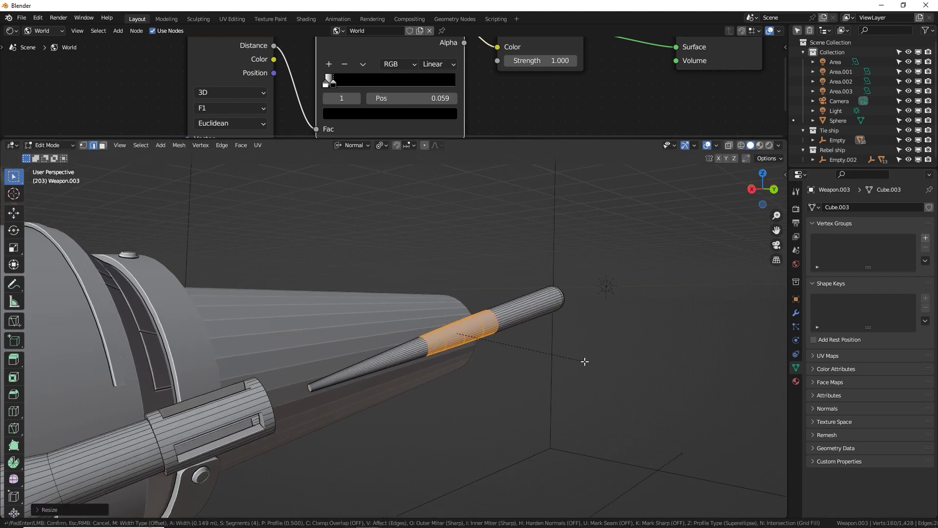
pyautogui.click(571, 351)
pyautogui.press('Tab')
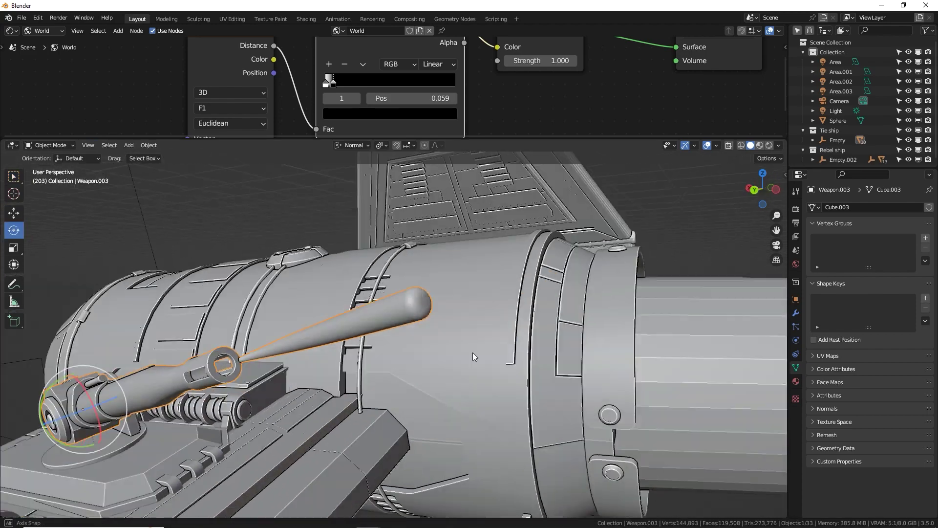
pyautogui.moveTo(473, 353); pyautogui.dragTo(690, 269, button='middle')
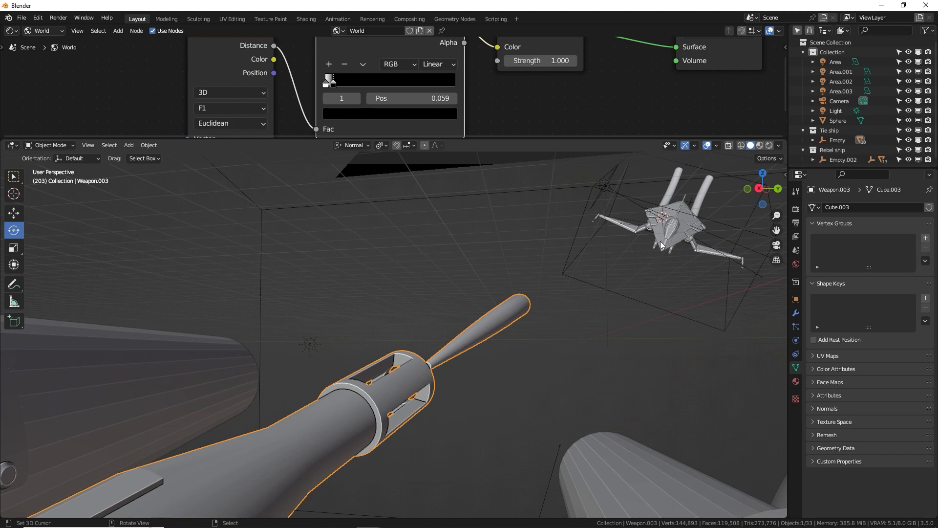
# - Select the bolt rod and add a new material slot with a material named Bolt green
pyautogui.moveTo(529, 330); pyautogui.dragTo(488, 337, button='middle')
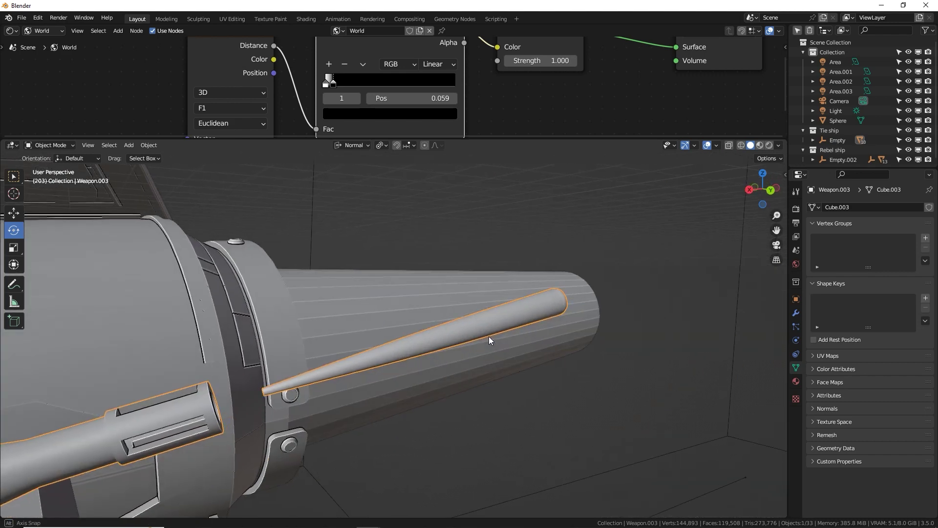
pyautogui.scroll(-1, 500, 335)
pyautogui.press('Tab')
pyautogui.hotkey('ctrl', 'l')
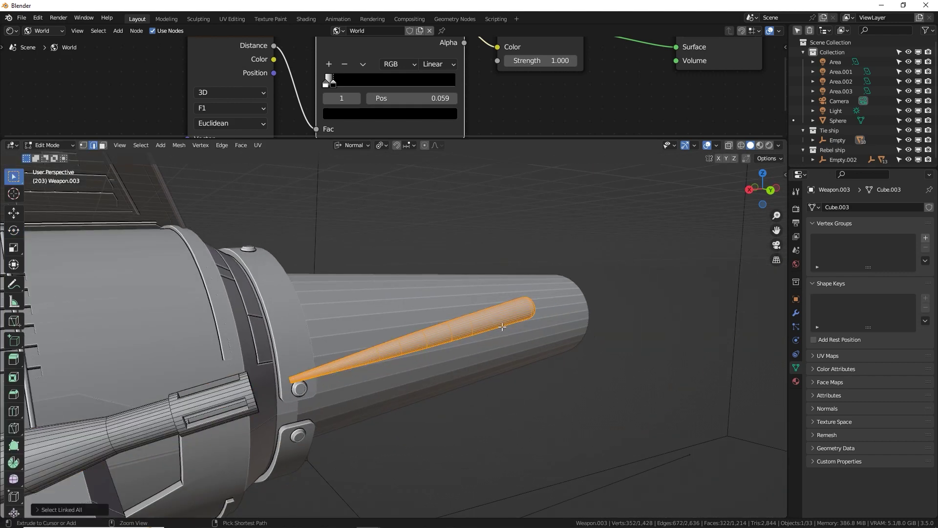
pyautogui.click(797, 382)
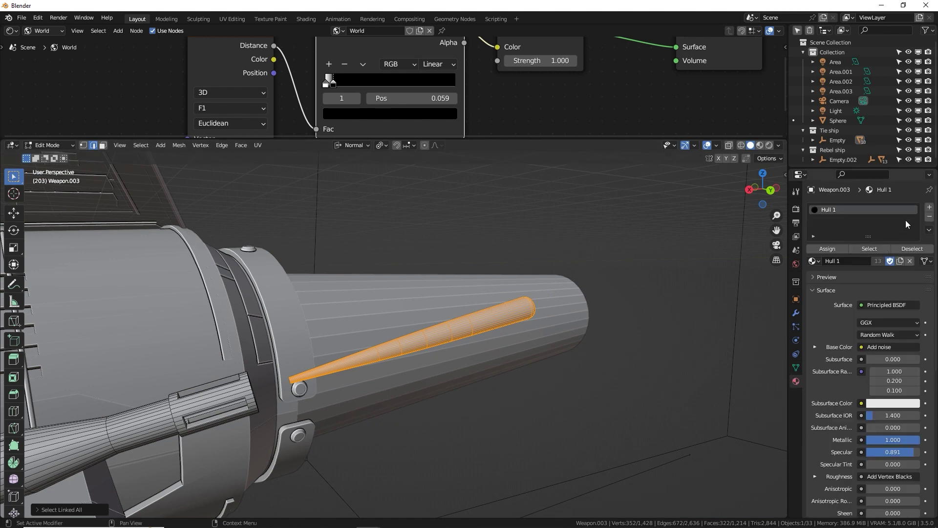
pyautogui.click(930, 207)
pyautogui.click(861, 277)
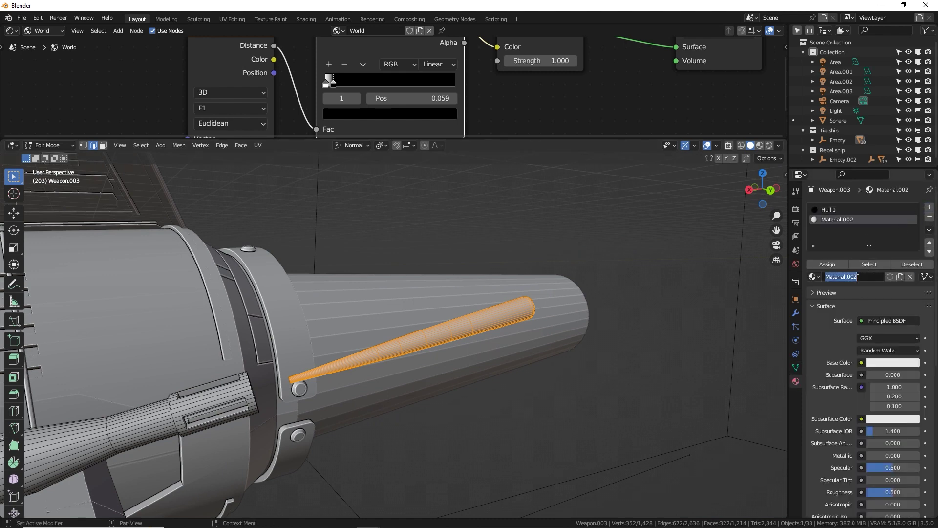
pyautogui.write('Bolt green')
# - Make Bolt green an Emission shader with green colour and strength 10, and assign it to the rod
pyautogui.click(882, 322)
pyautogui.press('e')
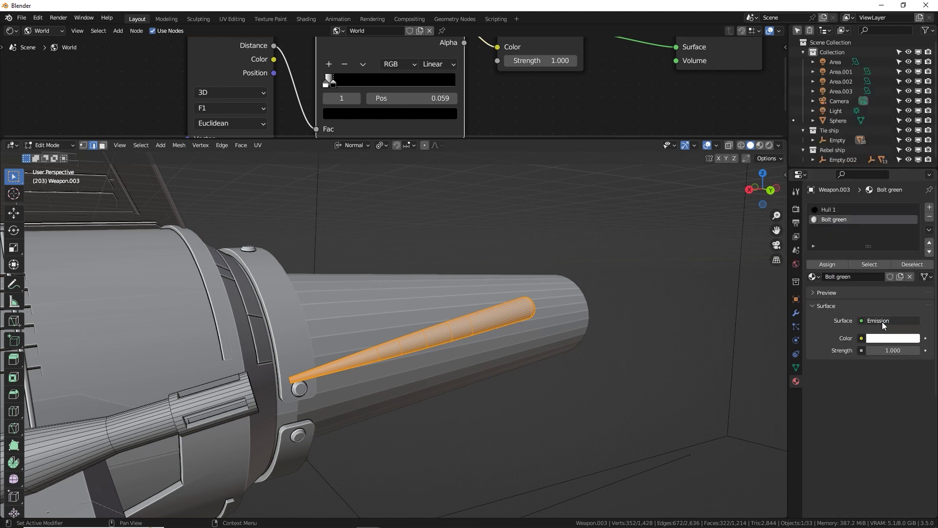
pyautogui.click(892, 338)
pyautogui.click(840, 218)
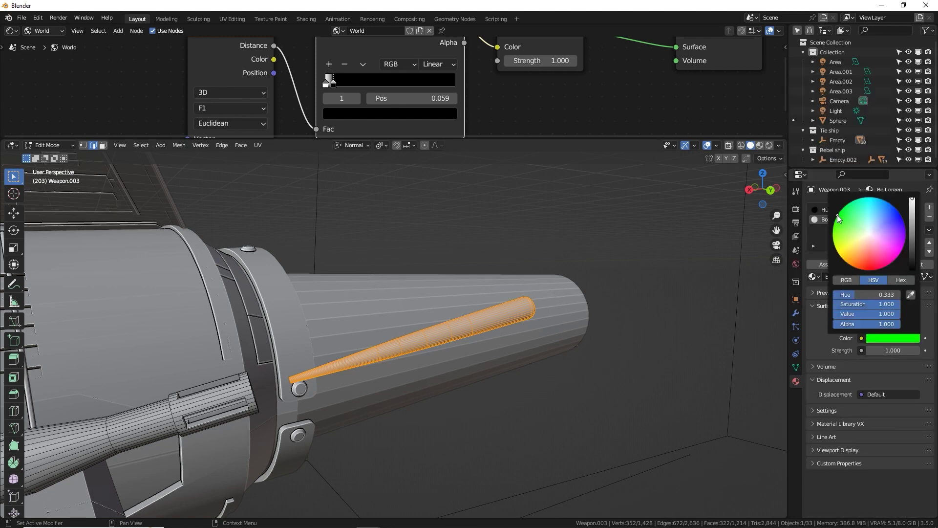
pyautogui.click(893, 351)
pyautogui.write('10')
pyautogui.press('Return')
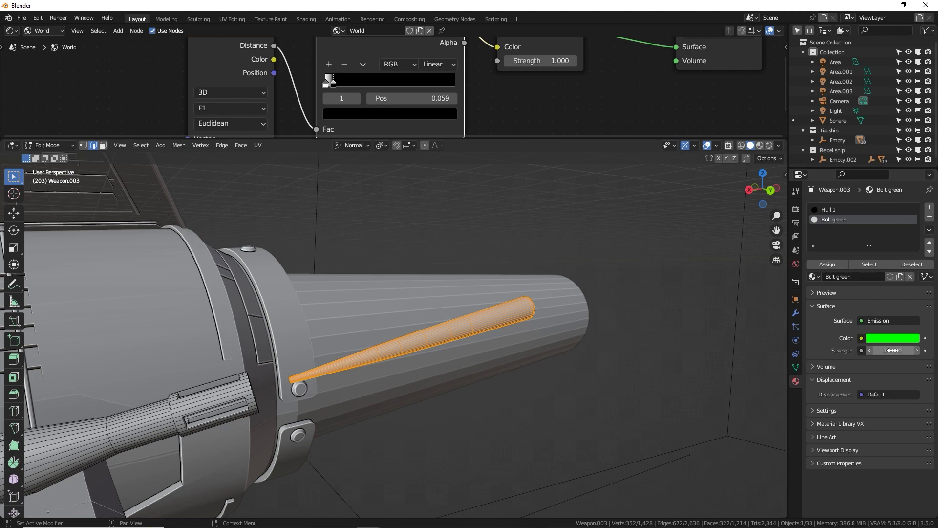
pyautogui.click(817, 263)
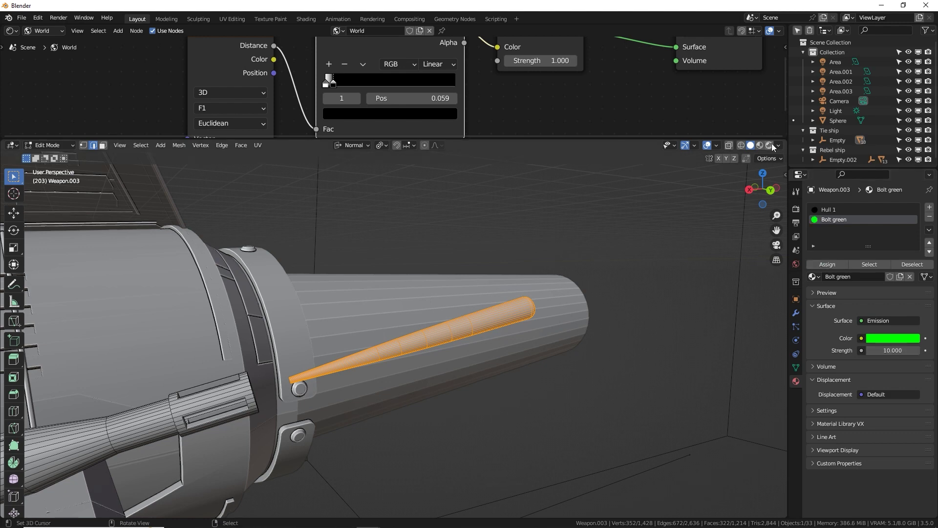
# - Leave Edit Mode, uncheck Floor in the viewport overlays, and raise Bolt green's emission strength to 50
pyautogui.scroll(-5, 509, 354)
pyautogui.press('Tab')
pyautogui.moveTo(497, 342)
pyautogui.mouseDown(button='middle')
pyautogui.moveTo(431, 358)
pyautogui.moveTo(408, 376)
pyautogui.moveTo(356, 374)
pyautogui.mouseUp(button='middle')
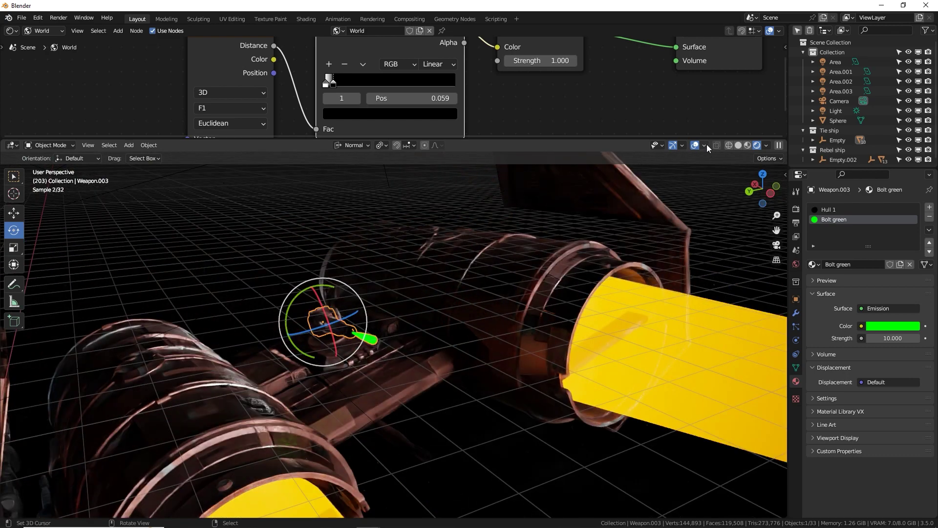
pyautogui.click(704, 145)
pyautogui.click(677, 192)
pyautogui.moveTo(383, 300); pyautogui.dragTo(391, 304, button='middle')
pyautogui.click(895, 338)
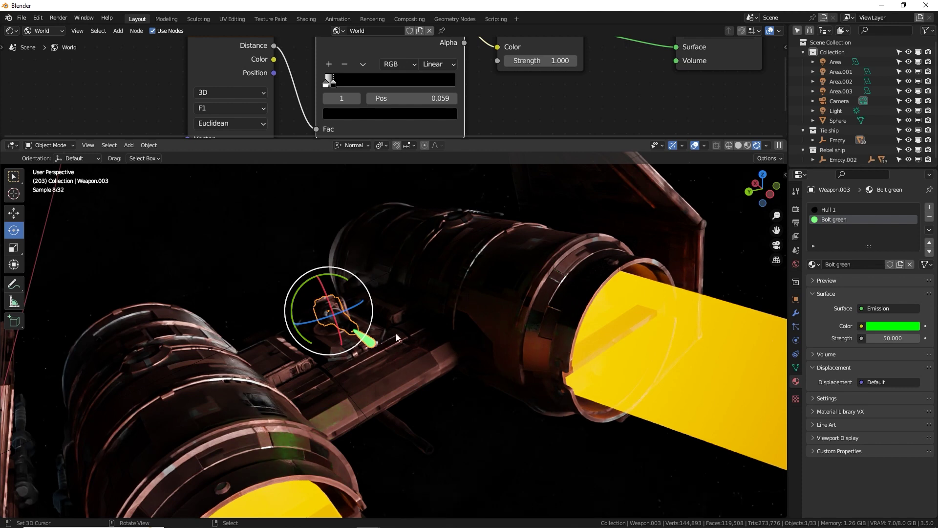
pyautogui.moveTo(397, 334); pyautogui.dragTo(430, 325, button='middle')
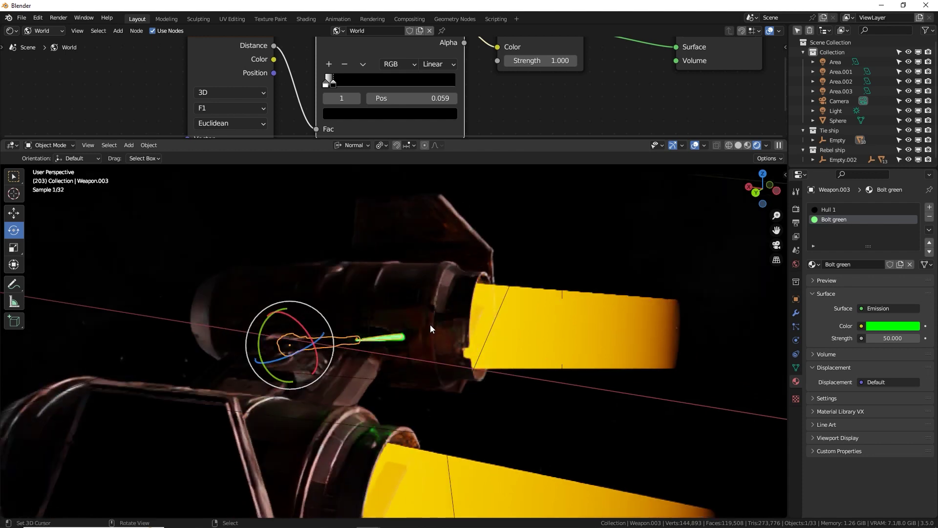
# - Back in Edit Mode with Solid shading, select the green bolt and duplicate it along its axis
pyautogui.press('Tab')
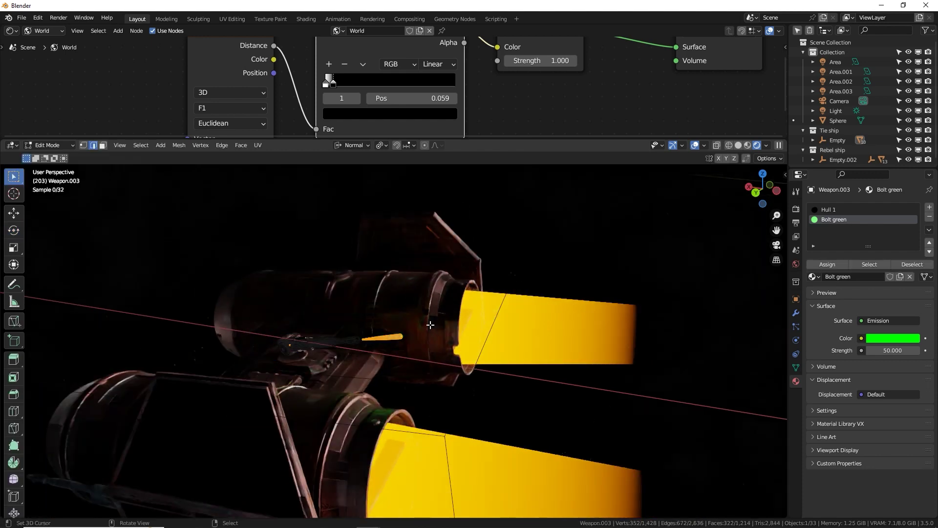
pyautogui.click(739, 146)
pyautogui.scroll(5, 414, 340)
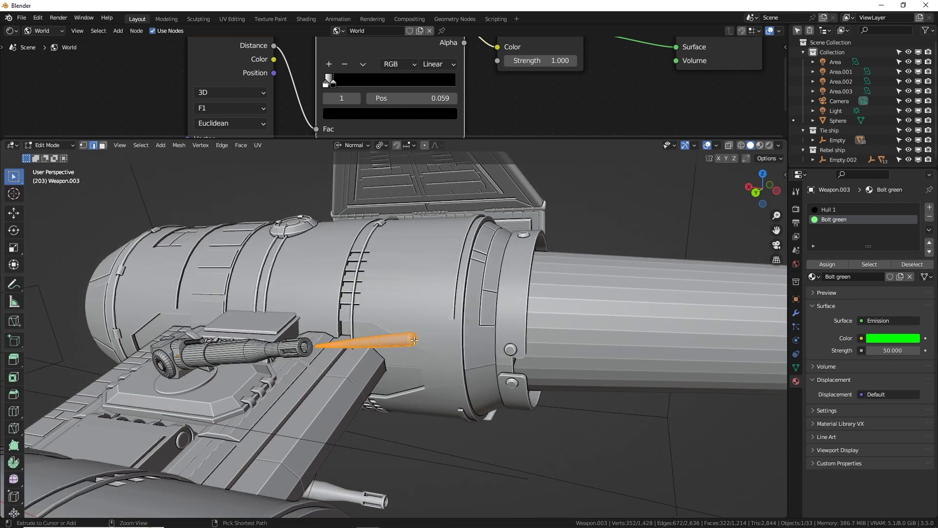
pyautogui.hotkey('ctrl', 'l')
pyautogui.moveTo(418, 352); pyautogui.dragTo(336, 376, button='middle')
pyautogui.scroll(-4, 342, 369)
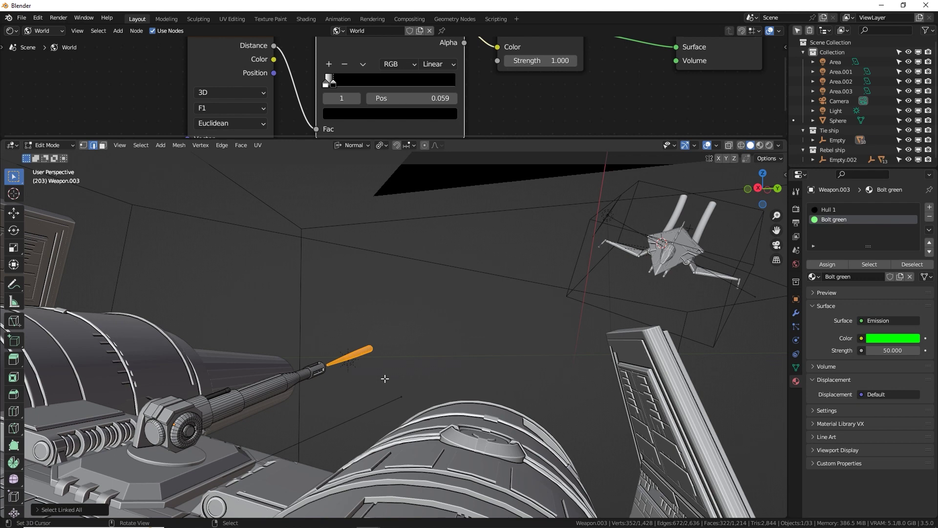
pyautogui.hotkey('shift', 'd')
pyautogui.press('z')
pyautogui.press('z')
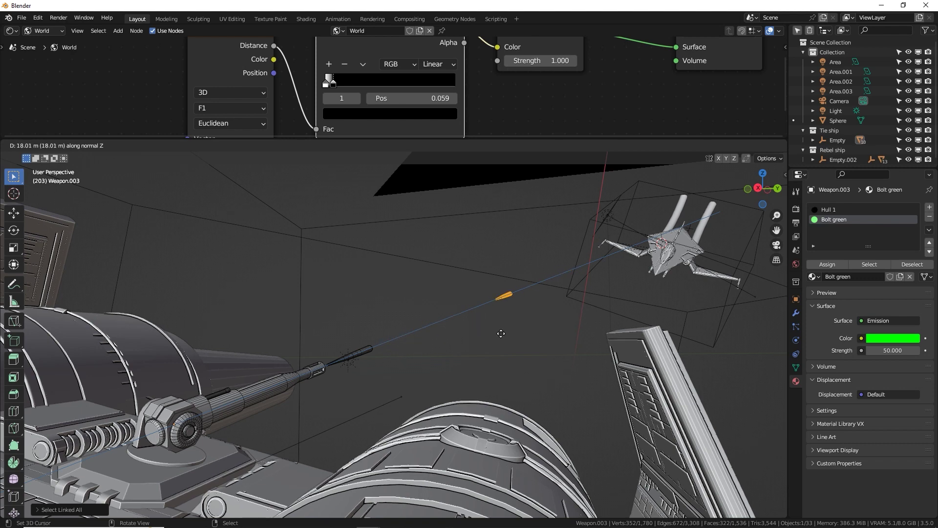
# - Place the bolt copy further toward the enemy ship and repeat the duplicate for more copies
pyautogui.click(467, 345)
pyautogui.moveTo(530, 340); pyautogui.dragTo(487, 360, button='middle')
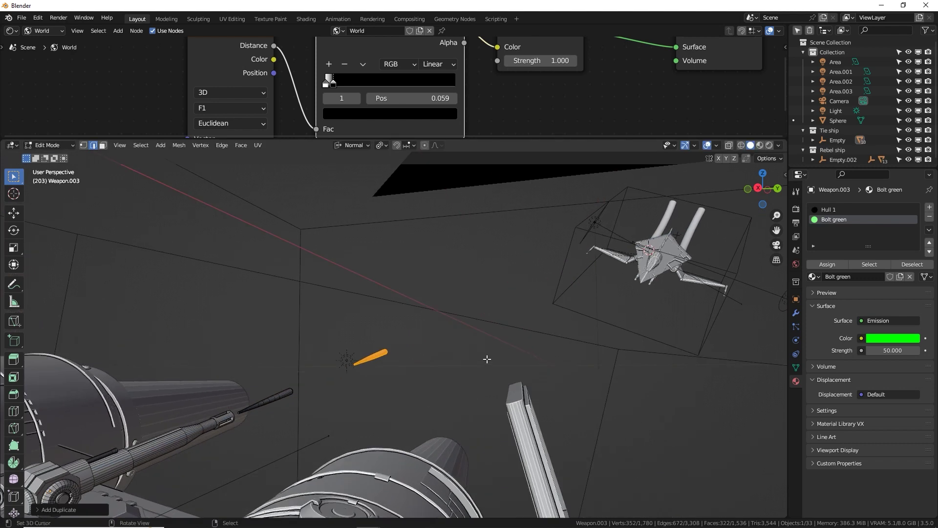
pyautogui.hotkey('shift', 'r')
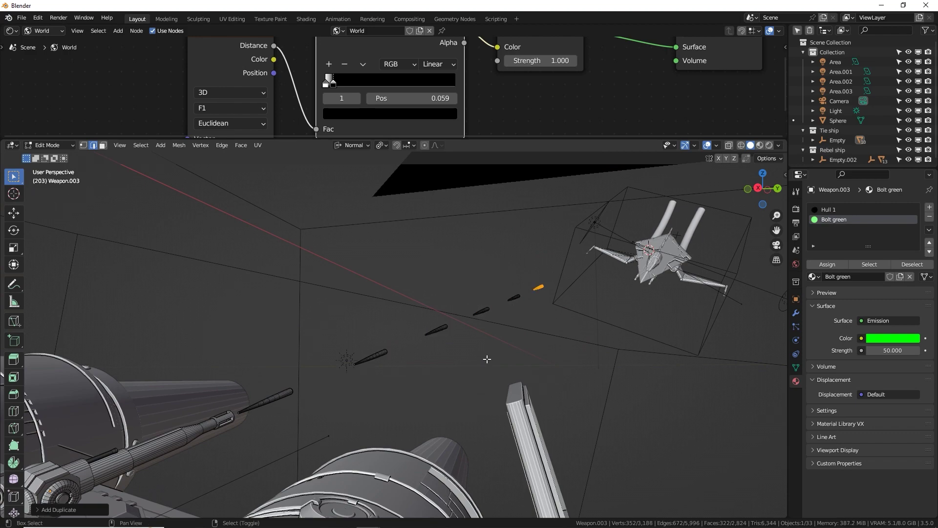
pyautogui.moveTo(487, 359); pyautogui.dragTo(362, 350, button='middle')
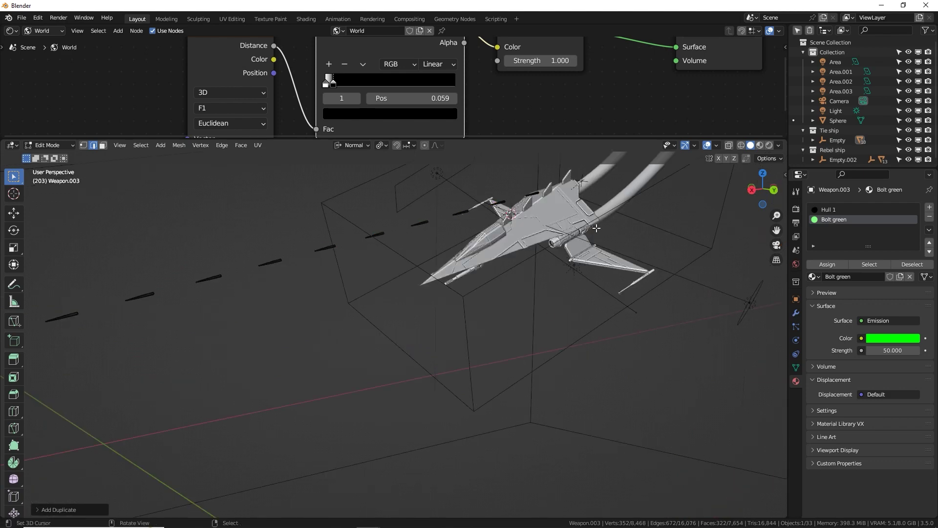
pyautogui.moveTo(596, 228); pyautogui.dragTo(543, 269, button='middle')
# - Undo the surplus bolt copies and check the trail from the camera view
pyautogui.hotkey('ctrl', 'z')
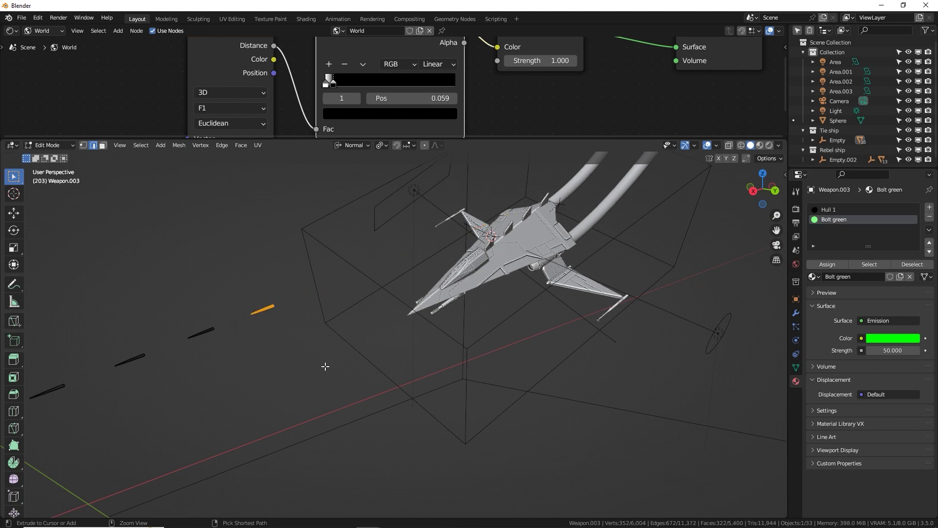
pyautogui.hotkey('ctrl', 'z')
pyautogui.hotkey('ctrl', 'z')
pyautogui.keyDown('shift'); pyautogui.moveTo(389, 366); pyautogui.dragTo(615, 272, button='middle'); pyautogui.keyUp('shift')
pyautogui.scroll(-3, 488, 314)
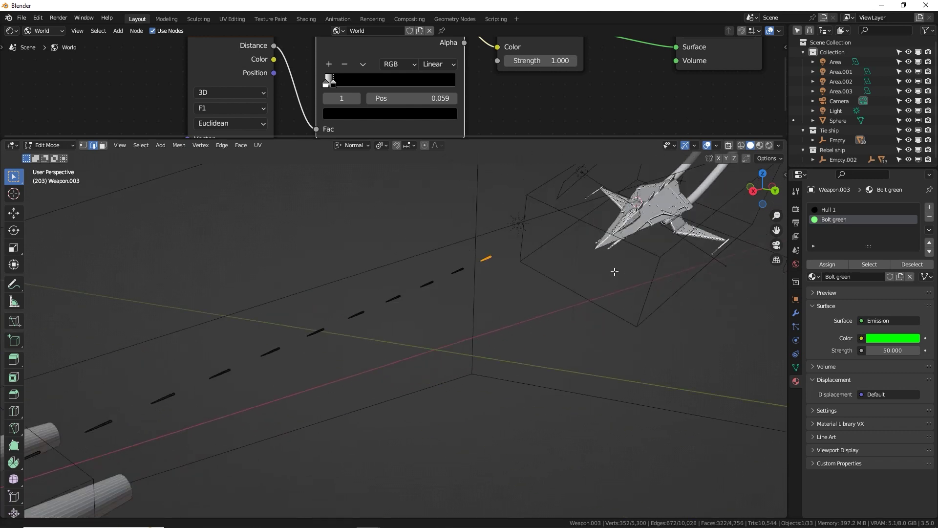
pyautogui.scroll(-3, 615, 272)
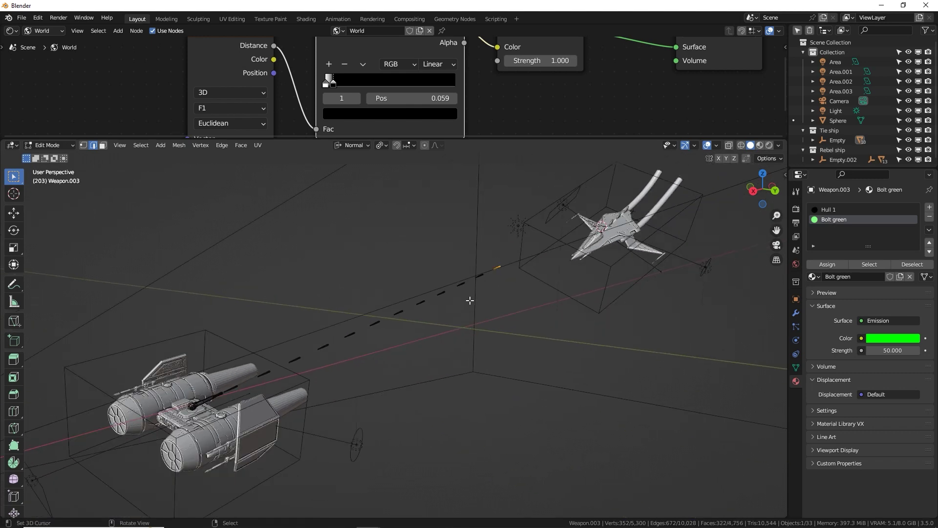
pyautogui.press('KP_0')
pyautogui.hotkey('ctrl', 'z')
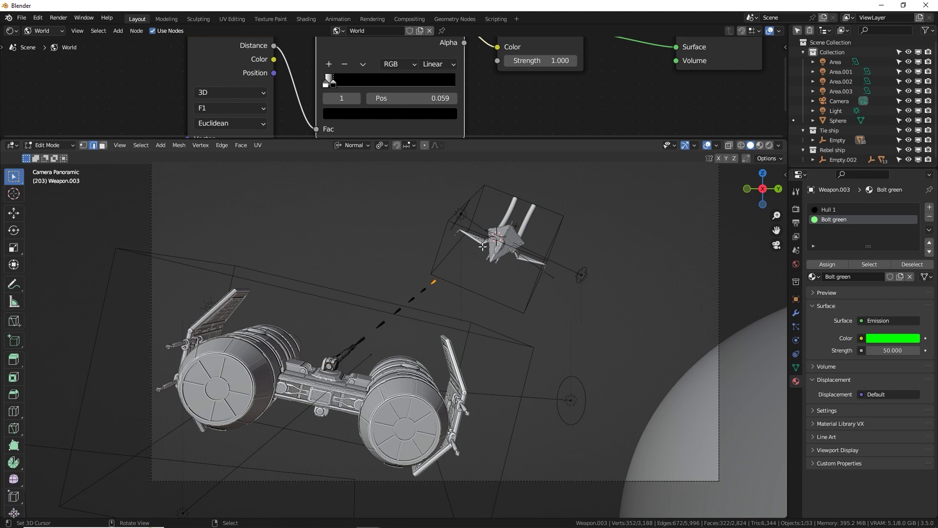
pyautogui.press('Tab')
pyautogui.click(509, 192)
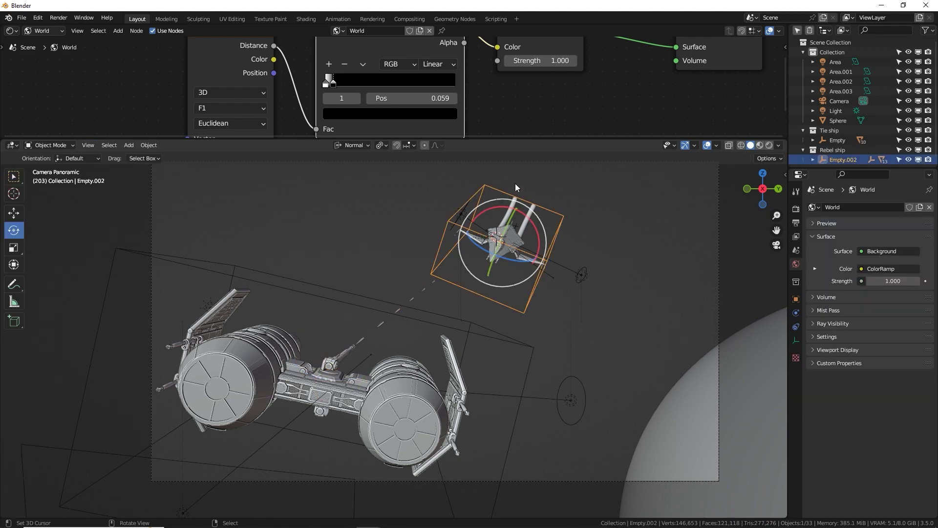
pyautogui.press('g')
pyautogui.press('Escape')
pyautogui.click(428, 291)
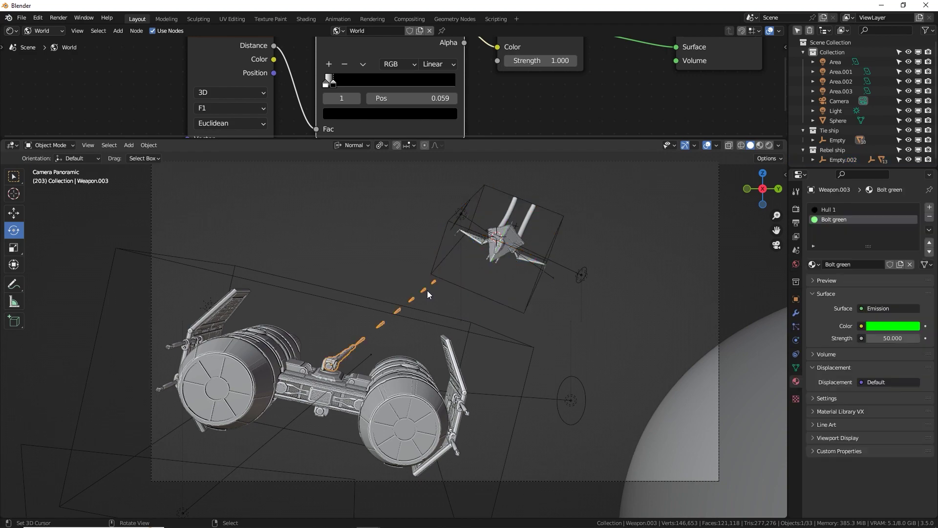
pyautogui.click(497, 264)
pyautogui.press('KP_Decimal')
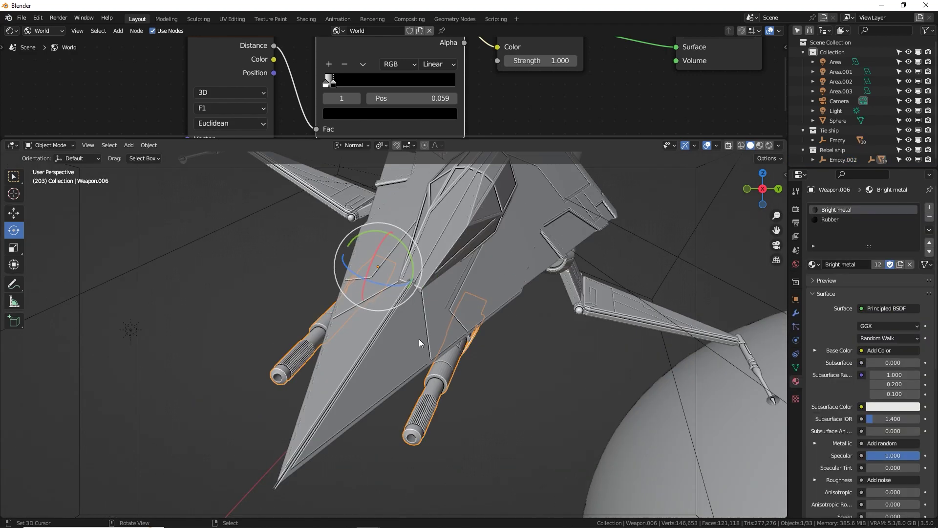
pyautogui.moveTo(418, 339)
pyautogui.mouseDown(button='middle')
pyautogui.moveTo(491, 295)
pyautogui.moveTo(484, 268)
pyautogui.moveTo(468, 321)
pyautogui.moveTo(500, 322)
pyautogui.moveTo(462, 350)
pyautogui.moveTo(435, 415)
pyautogui.moveTo(401, 398)
pyautogui.moveTo(438, 377)
pyautogui.moveTo(410, 346)
pyautogui.mouseUp(button='middle')
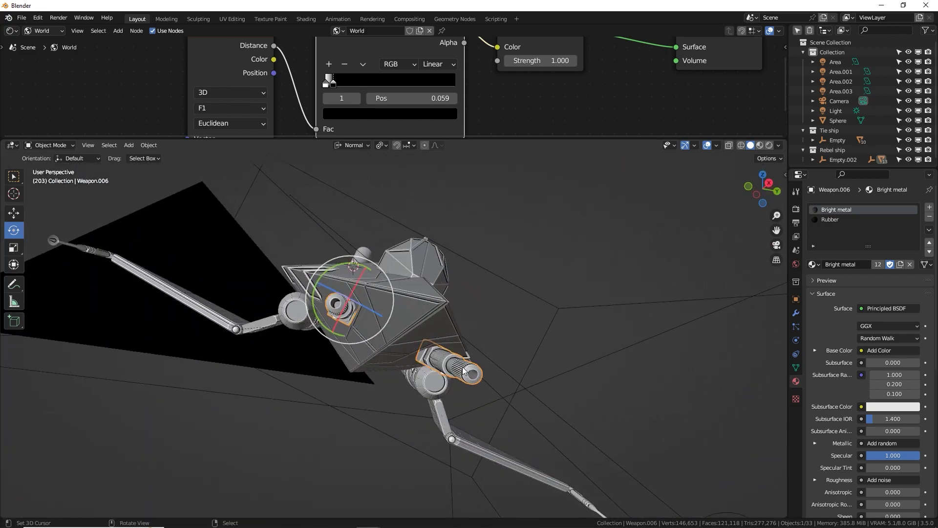
# - In Edit Mode with face select, select the cannon barrel's round end cap
pyautogui.press('Tab')
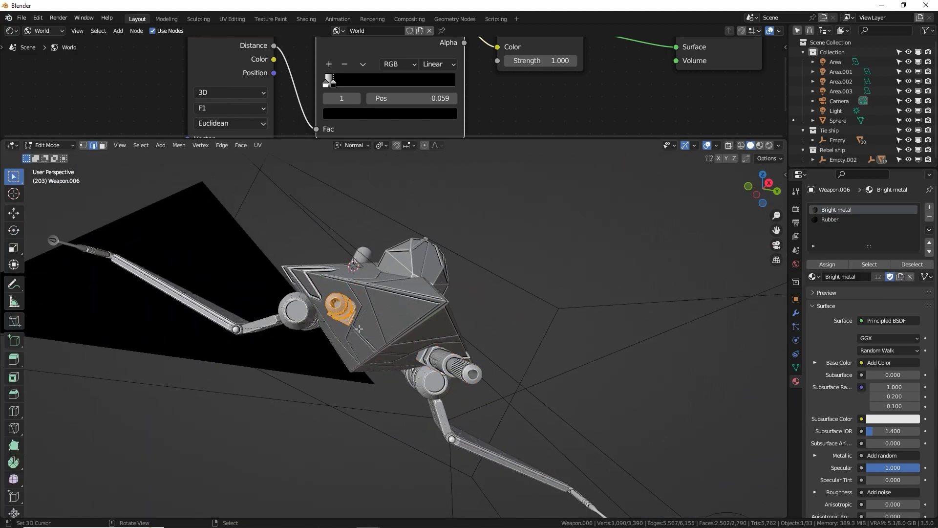
pyautogui.click(335, 304)
pyautogui.moveTo(336, 304); pyautogui.dragTo(638, 448, button='middle')
pyautogui.click(102, 145)
pyautogui.click(325, 303)
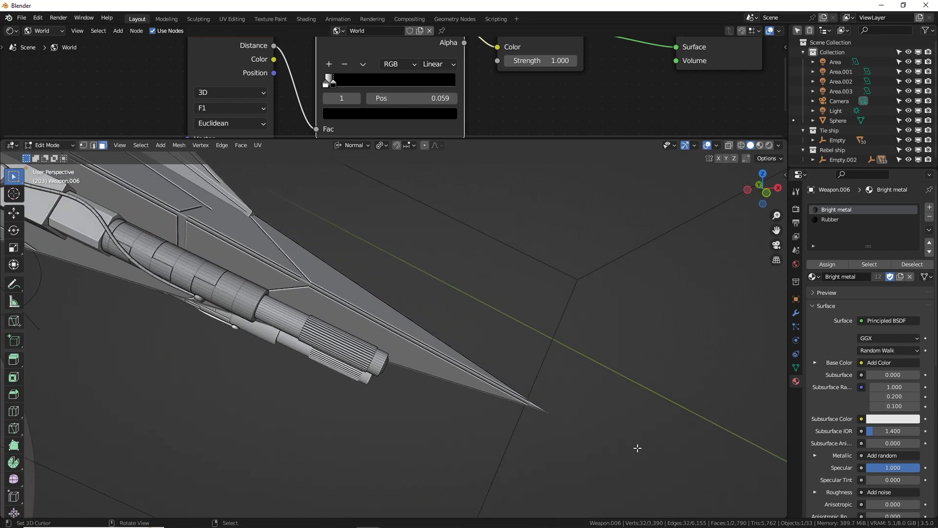
pyautogui.moveTo(444, 409); pyautogui.dragTo(406, 357, button='middle')
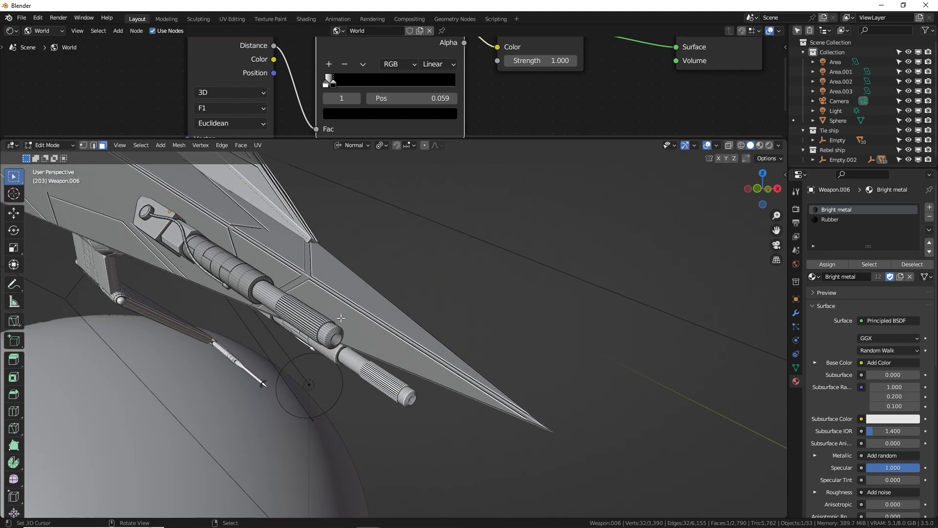
# - Copy the end cap ahead of the barrel and extrude it into a long cylinder
pyautogui.press('e')
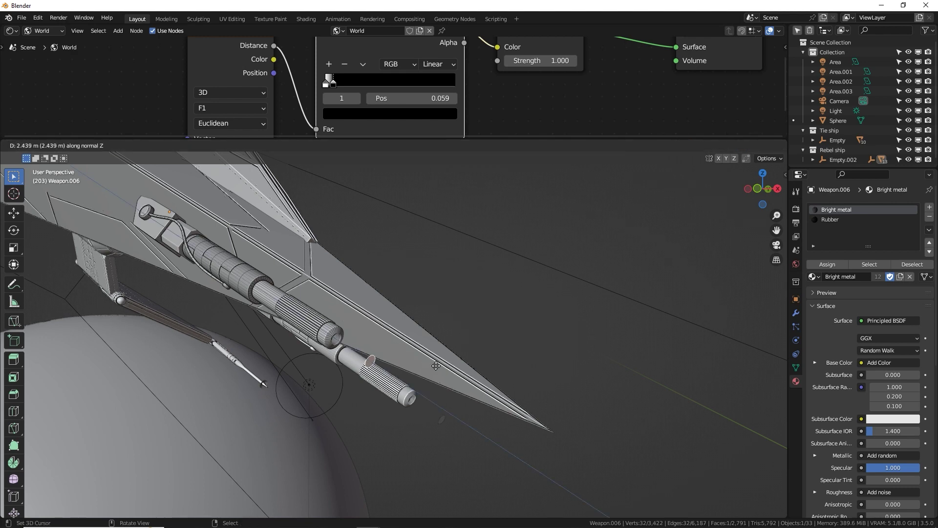
pyautogui.click(436, 365)
pyautogui.moveTo(436, 366); pyautogui.dragTo(311, 238, button='middle')
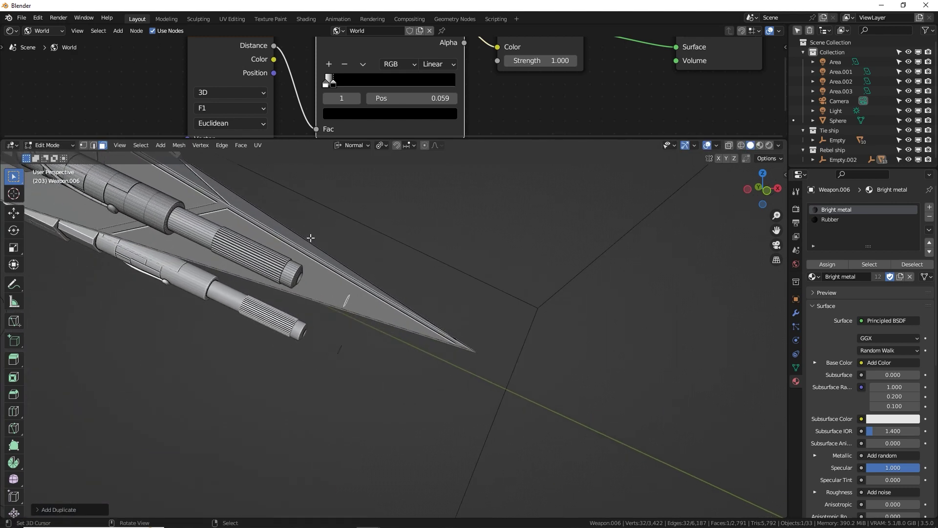
pyautogui.press('e')
pyautogui.click(579, 390)
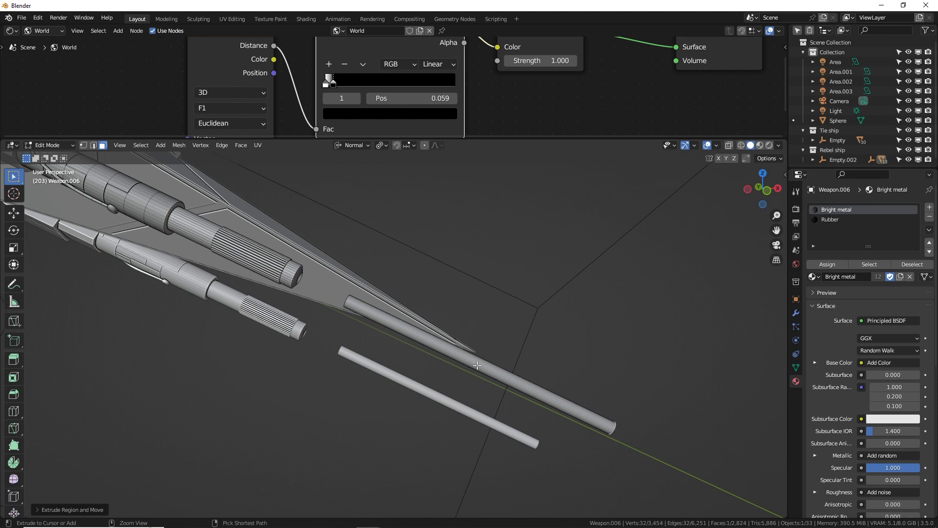
# - Add two centred loop cuts and scale the cylinder's end ring down to a pointed tip
pyautogui.hotkey('ctrl', 'r')
pyautogui.scroll(1, 478, 365)
pyautogui.click(477, 366)
pyautogui.rightClick(478, 366)
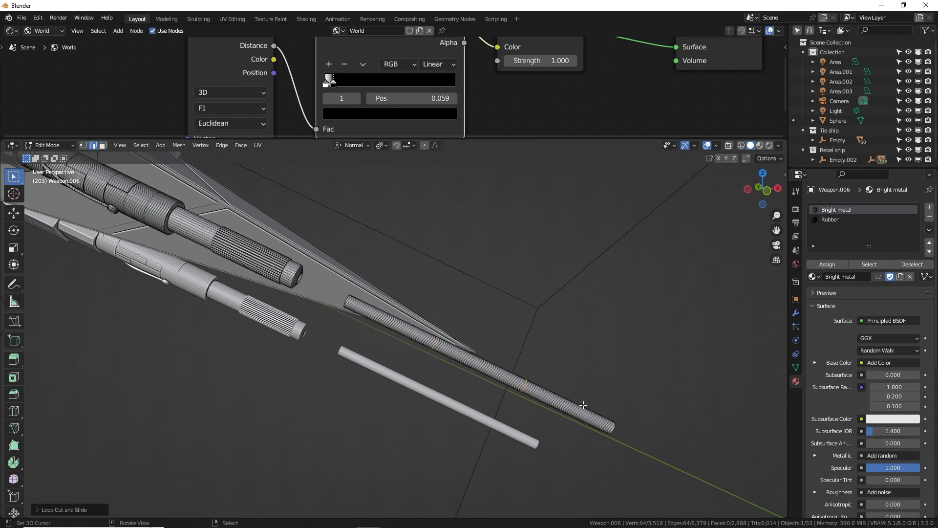
pyautogui.moveTo(592, 409); pyautogui.dragTo(594, 279, button='middle')
pyautogui.keyDown('alt'); pyautogui.rightClick(580, 426); pyautogui.keyUp('alt')
pyautogui.press('s')
pyautogui.click(551, 387)
pyautogui.press('s')
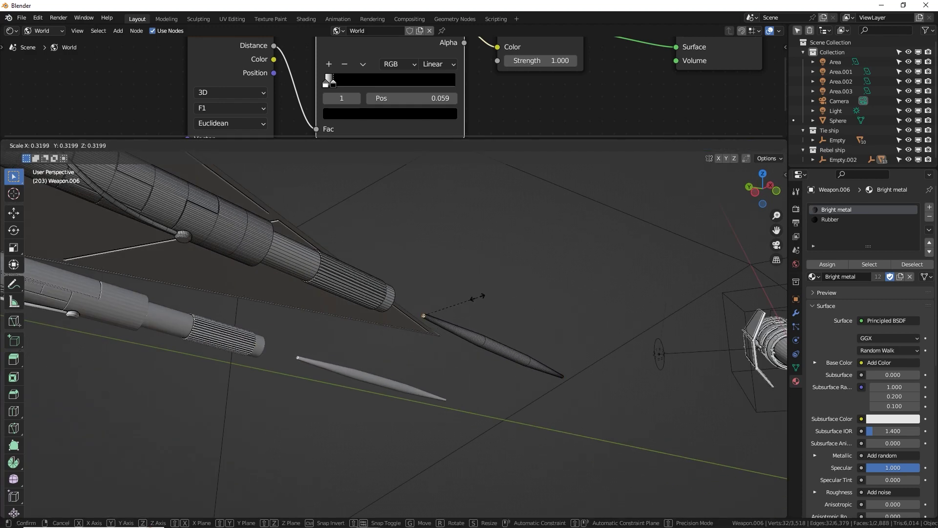
pyautogui.click(468, 297)
# - Check the bolts from the ship's front, then select the whole pointed bolt in Edit Mode
pyautogui.press('Tab')
pyautogui.moveTo(561, 308); pyautogui.dragTo(509, 211, button='middle')
pyautogui.press('Tab')
pyautogui.hotkey('ctrl', 'l')
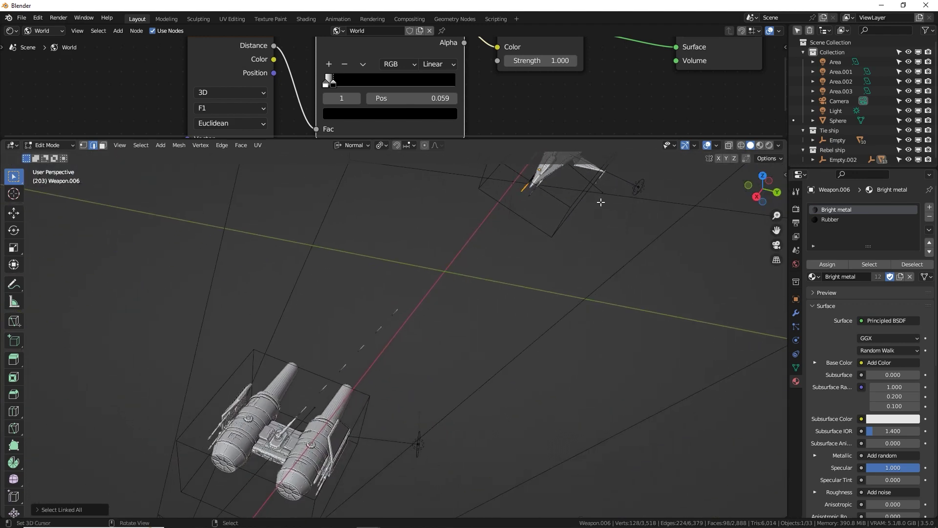
# - Copy the bolt pair forward along the firing path and return to Object Mode to view the trail
pyautogui.press('e')
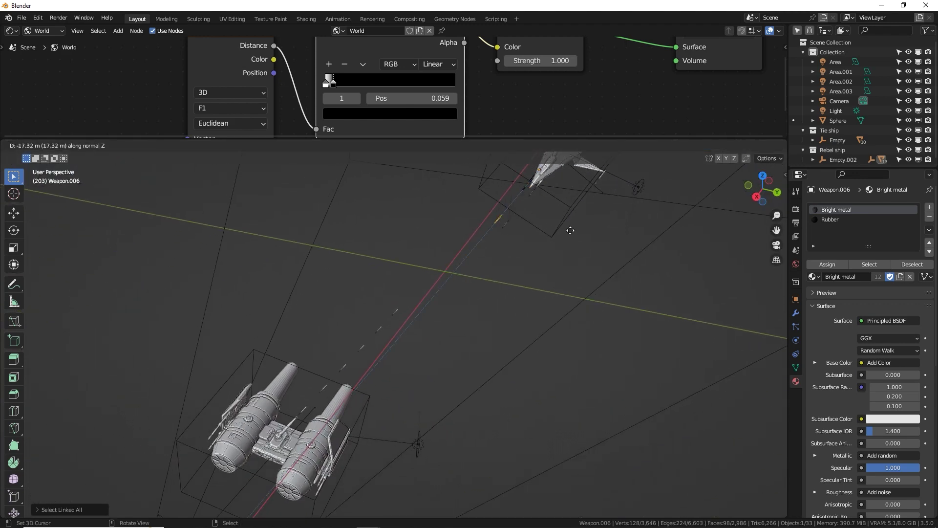
pyautogui.click(568, 230)
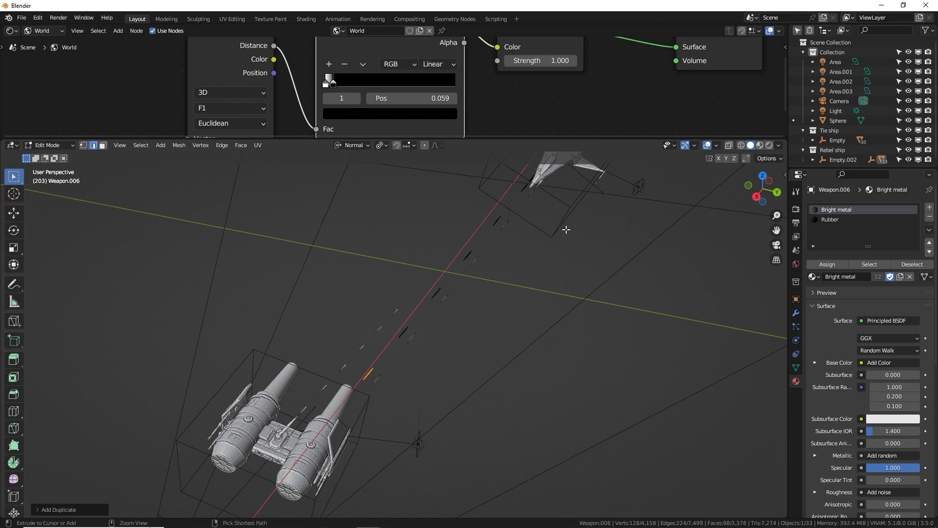
pyautogui.press('Tab')
pyautogui.moveTo(411, 329); pyautogui.dragTo(275, 299, button='middle')
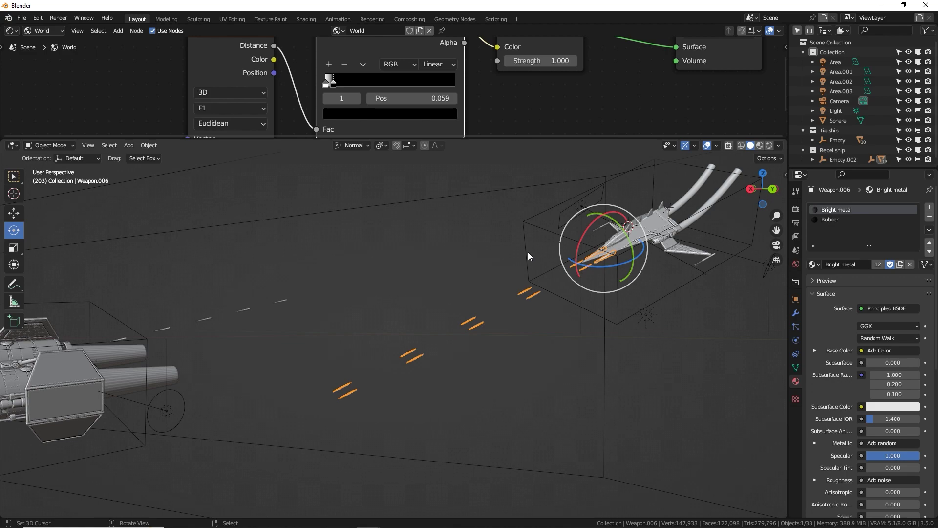
# - Circle-select the bolt pairs and separate them from the cannon into their own object
pyautogui.moveTo(528, 251); pyautogui.dragTo(606, 269, button='middle')
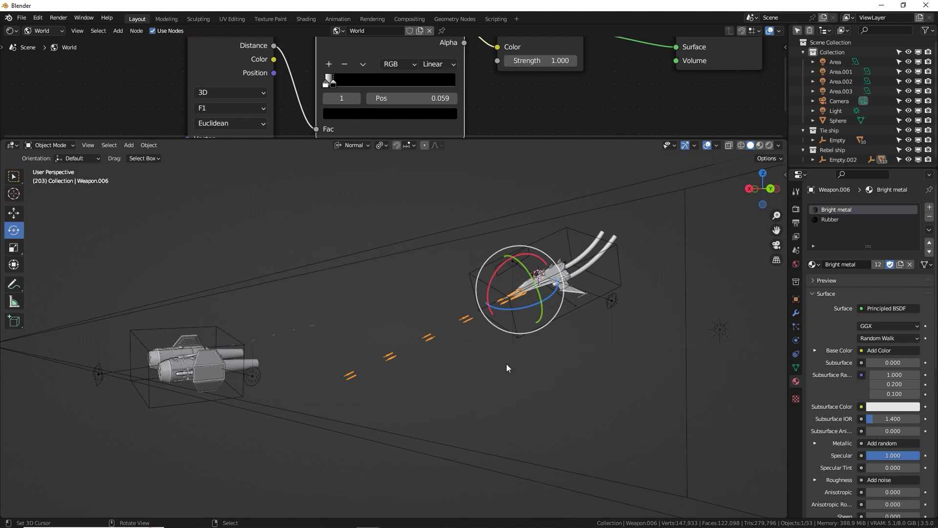
pyautogui.moveTo(264, 366); pyautogui.dragTo(494, 324, button='middle')
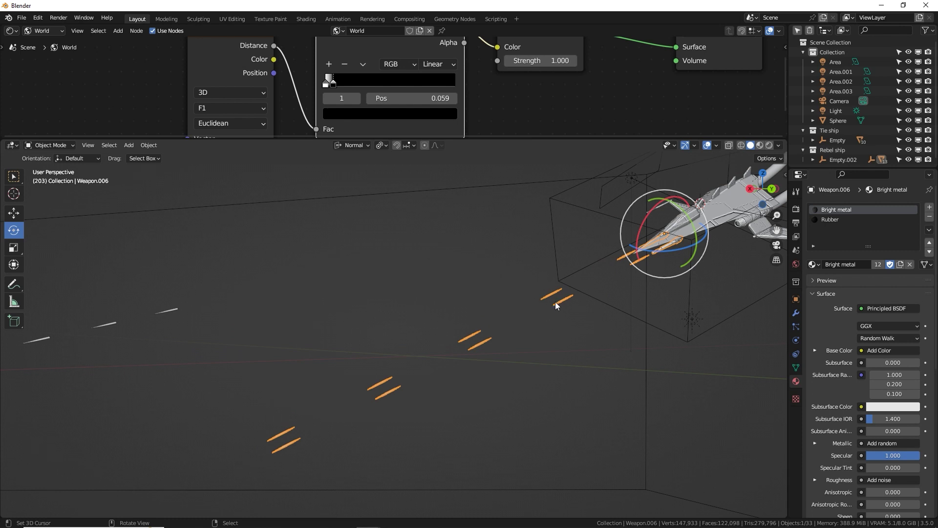
pyautogui.press('Tab')
pyautogui.press('c')
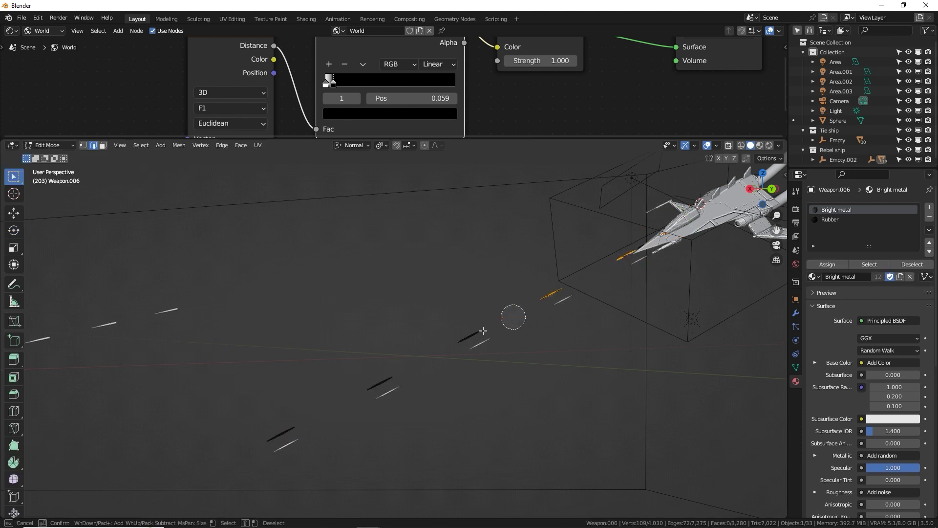
pyautogui.moveTo(483, 331)
pyautogui.mouseDown()
pyautogui.moveTo(286, 424)
pyautogui.moveTo(314, 412)
pyautogui.mouseUp()
pyautogui.press('Escape')
pyautogui.hotkey('ctrl', 'l')
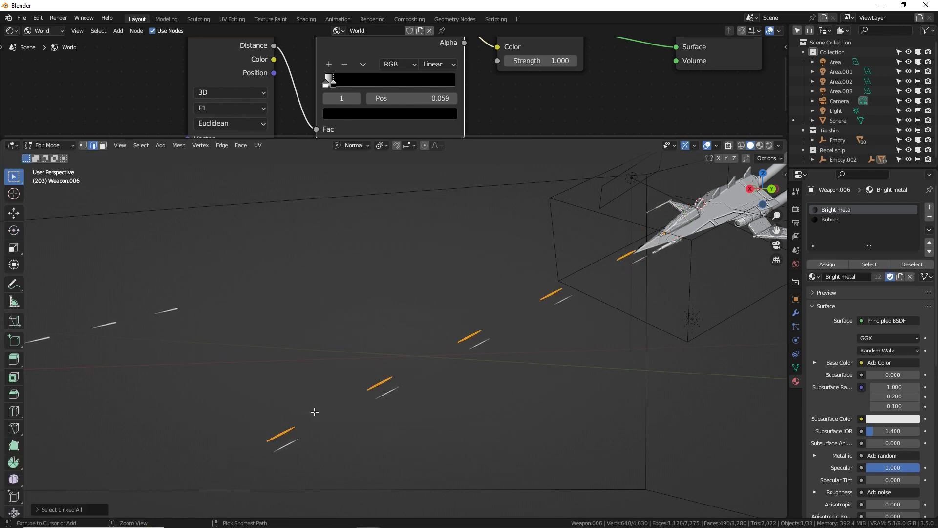
pyautogui.press('p')
pyautogui.click(468, 380)
# - Select the separated bolt object, reposition it, and bring up its modifier settings
pyautogui.press('Tab')
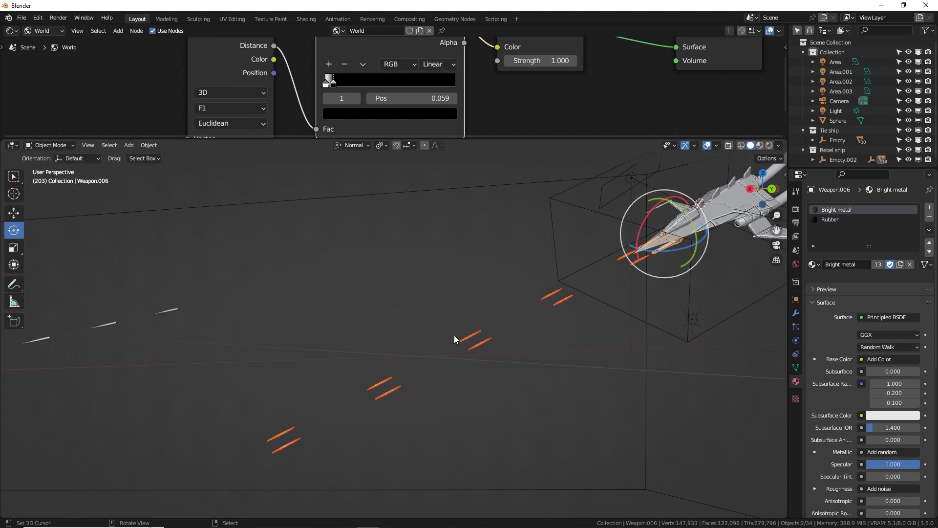
pyautogui.click(468, 337)
pyautogui.press('g')
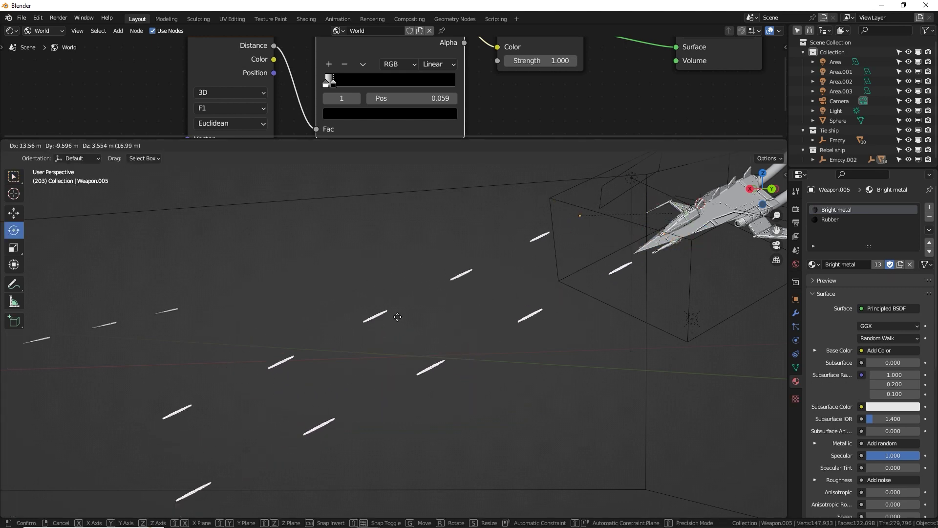
pyautogui.rightClick(400, 316)
pyautogui.moveTo(491, 302); pyautogui.dragTo(460, 294, button='middle')
pyautogui.press('g')
pyautogui.click(514, 291)
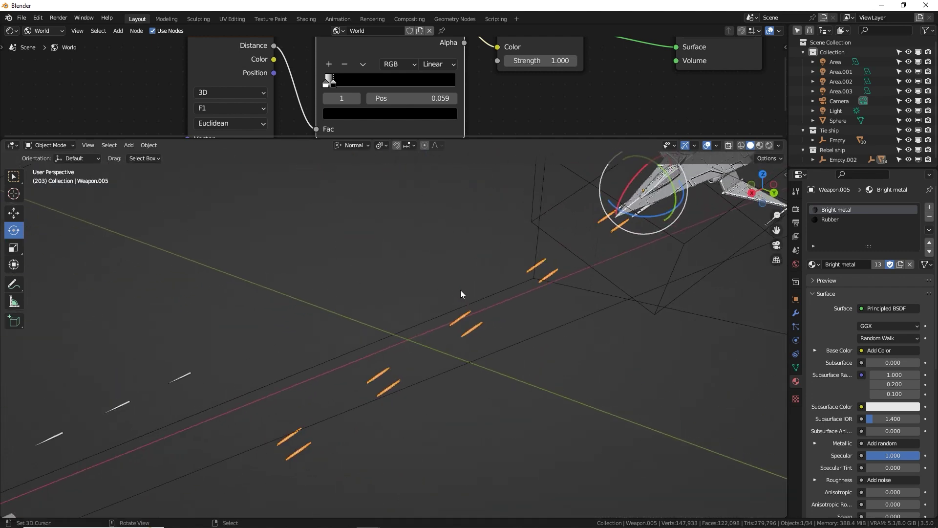
pyautogui.click(796, 313)
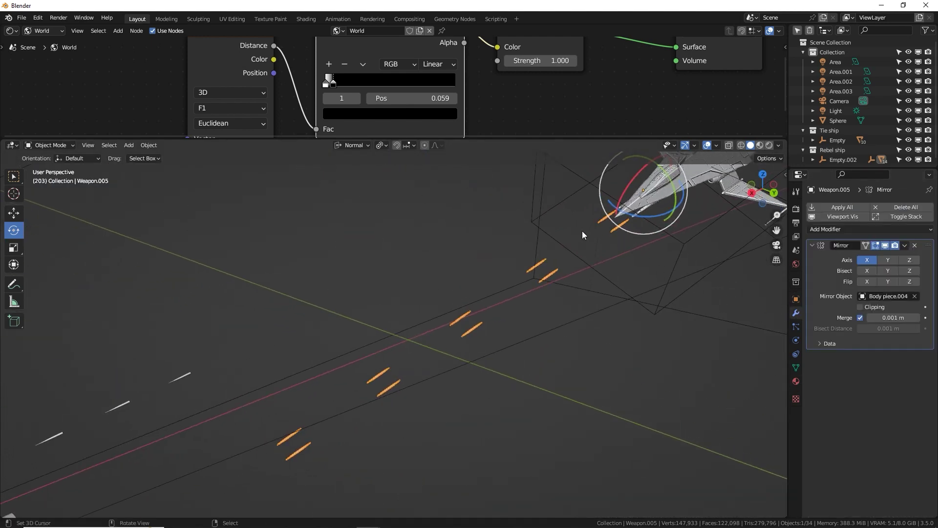
# - Apply the Mirror modifier on Weapon.005's bolts and frame the left ship and bolt trail
pyautogui.click(904, 246)
pyautogui.click(886, 256)
pyautogui.moveTo(656, 257); pyautogui.dragTo(513, 271, button='middle')
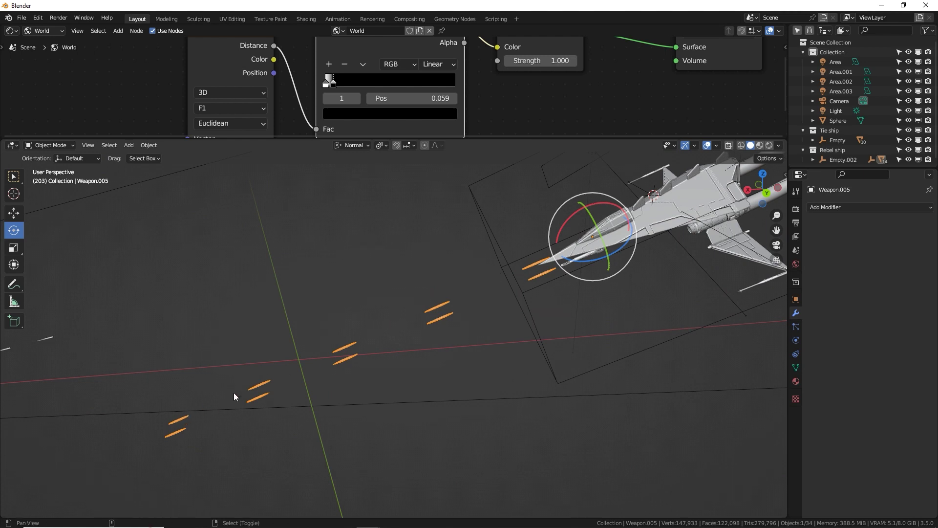
pyautogui.moveTo(233, 393); pyautogui.dragTo(252, 404, button='middle')
pyautogui.scroll(-2, 255, 404)
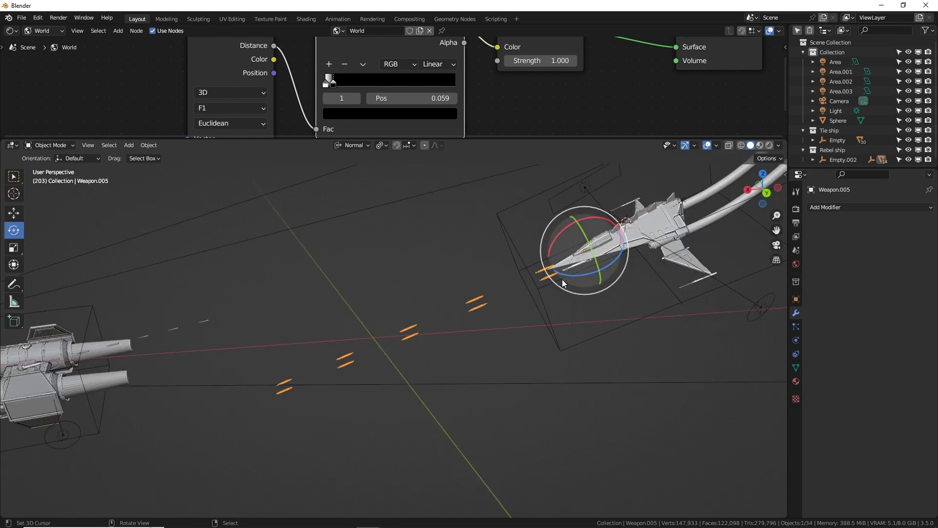
pyautogui.scroll(1, 564, 279)
pyautogui.keyDown('shift'); pyautogui.moveTo(630, 233); pyautogui.dragTo(544, 274, button='middle'); pyautogui.keyUp('shift')
pyautogui.scroll(4, 544, 275)
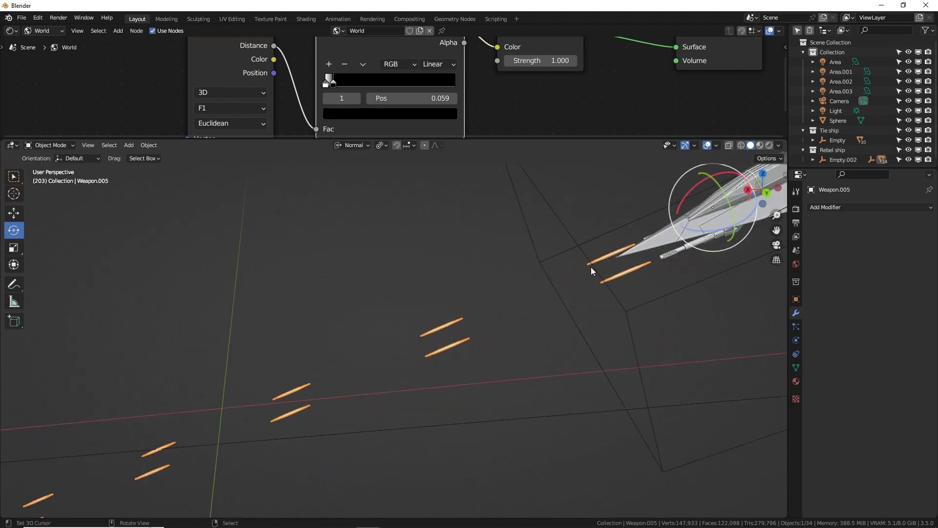
pyautogui.scroll(-4, 597, 273)
pyautogui.keyDown('shift'); pyautogui.moveTo(350, 362); pyautogui.dragTo(494, 292, button='middle'); pyautogui.keyUp('shift')
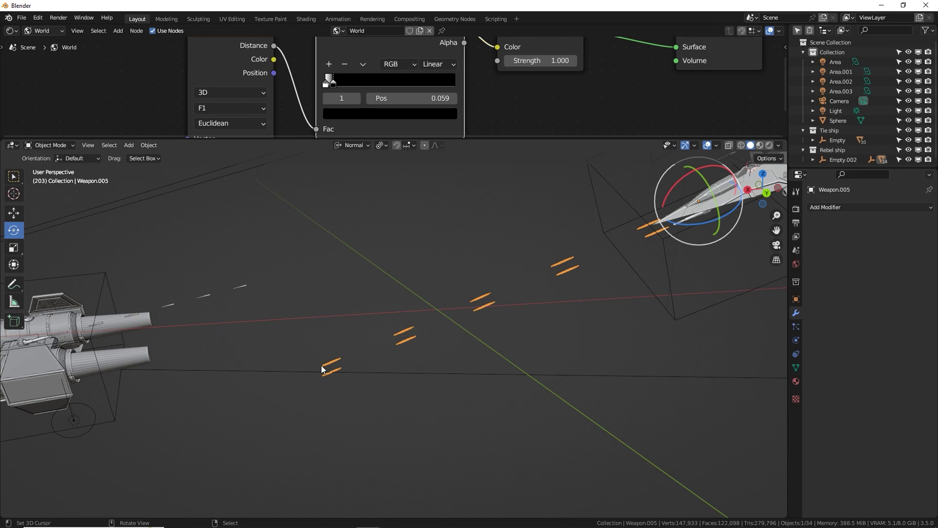
pyautogui.moveTo(316, 366)
pyautogui.mouseDown(button='middle')
pyautogui.moveTo(346, 359)
pyautogui.moveTo(342, 344)
pyautogui.moveTo(382, 350)
pyautogui.mouseUp(button='middle')
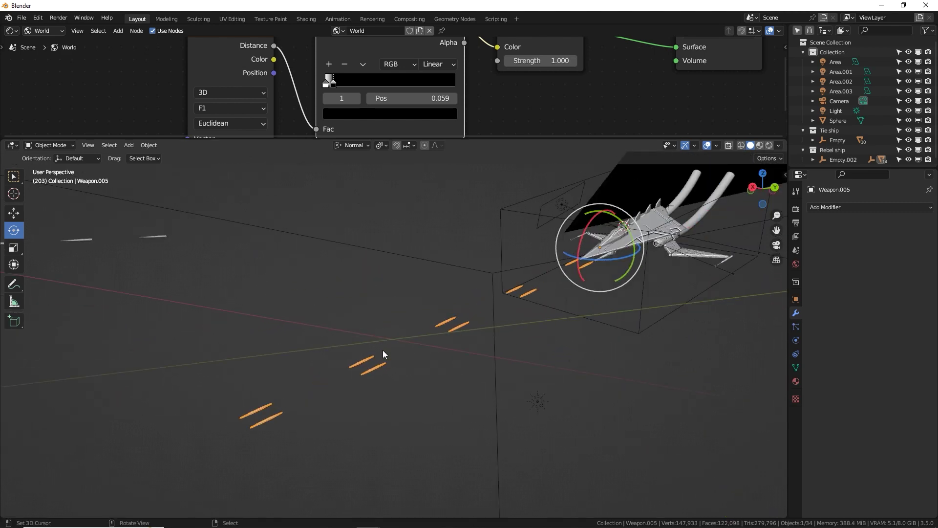
# - Slide the nearby orange laser bolts along their length toward the ship
pyautogui.press('Tab')
pyautogui.press('c')
pyautogui.moveTo(273, 423); pyautogui.dragTo(590, 268)
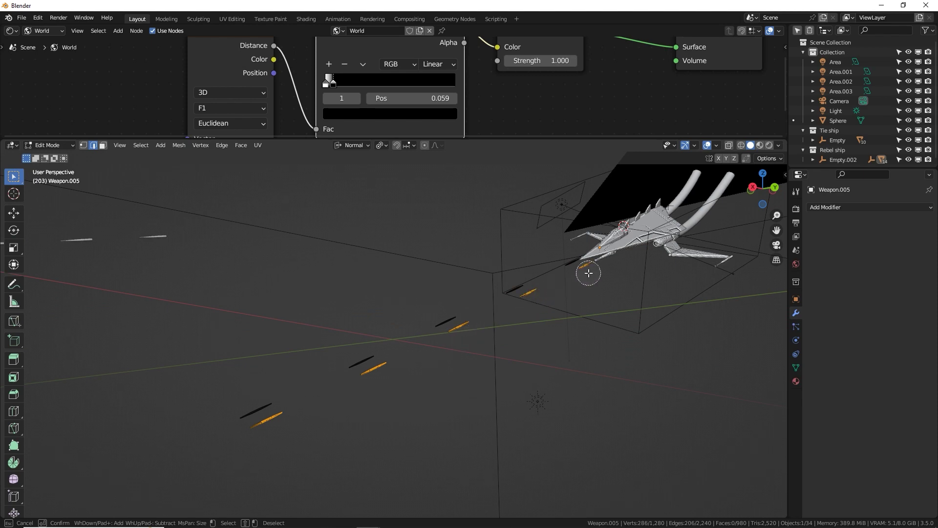
pyautogui.rightClick(592, 271)
pyautogui.hotkey('ctrl', 'l')
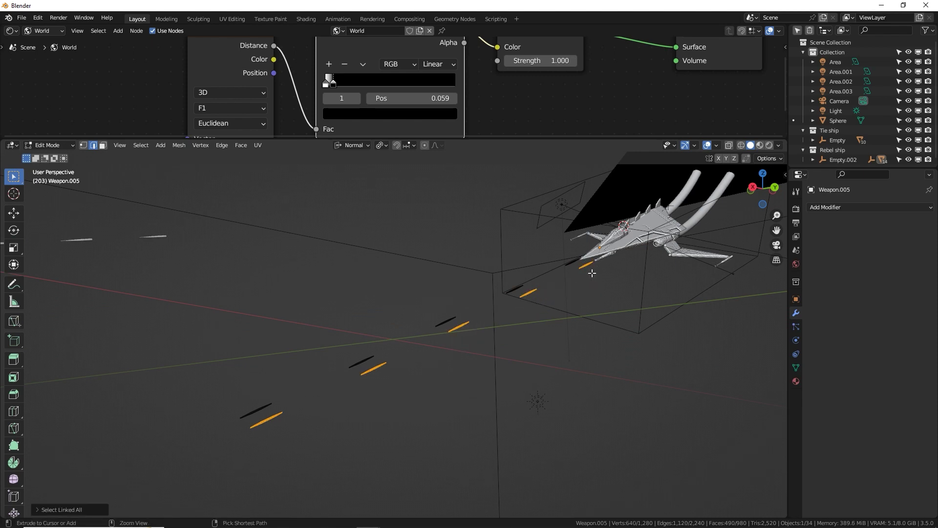
pyautogui.scroll(3, 593, 274)
pyautogui.moveTo(635, 276); pyautogui.dragTo(308, 409, button='middle')
pyautogui.press('e')
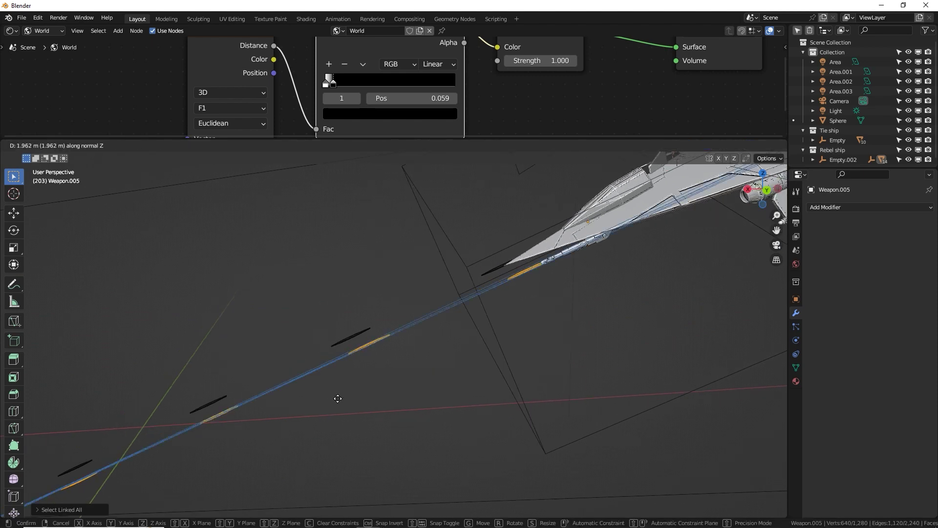
pyautogui.click(258, 421)
pyautogui.moveTo(257, 421)
pyautogui.keyDown('shift'); pyautogui.mouseDown(button='middle')
pyautogui.moveTo(604, 285)
pyautogui.moveTo(477, 341)
pyautogui.moveTo(543, 301)
pyautogui.moveTo(318, 356)
pyautogui.mouseUp(button='middle'); pyautogui.keyUp('shift')
pyautogui.press('Tab')
pyautogui.press('Tab')
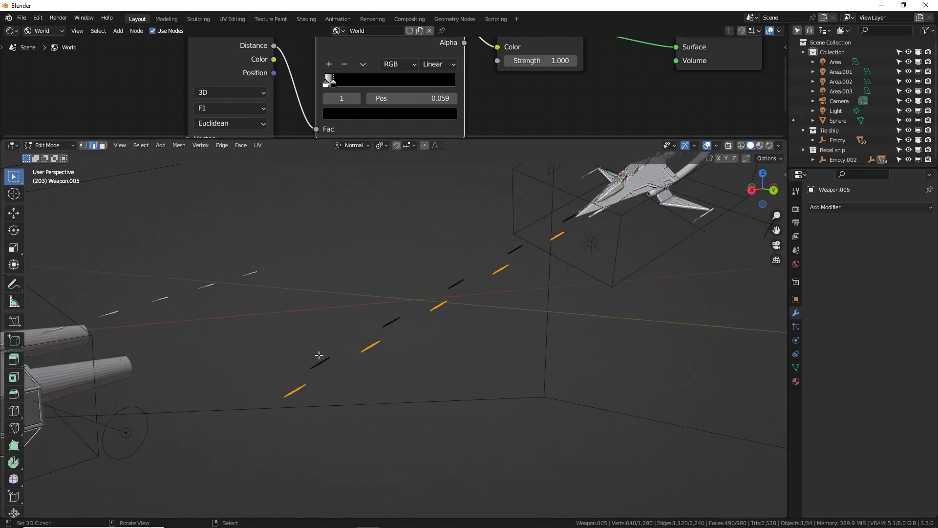
# - Rotate and move the two lowest bolts into the firing line
pyautogui.hotkey('alt', 'a')
pyautogui.press('c')
pyautogui.moveTo(310, 365); pyautogui.dragTo(283, 412)
pyautogui.rightClick(277, 419)
pyautogui.hotkey('ctrl', 'l')
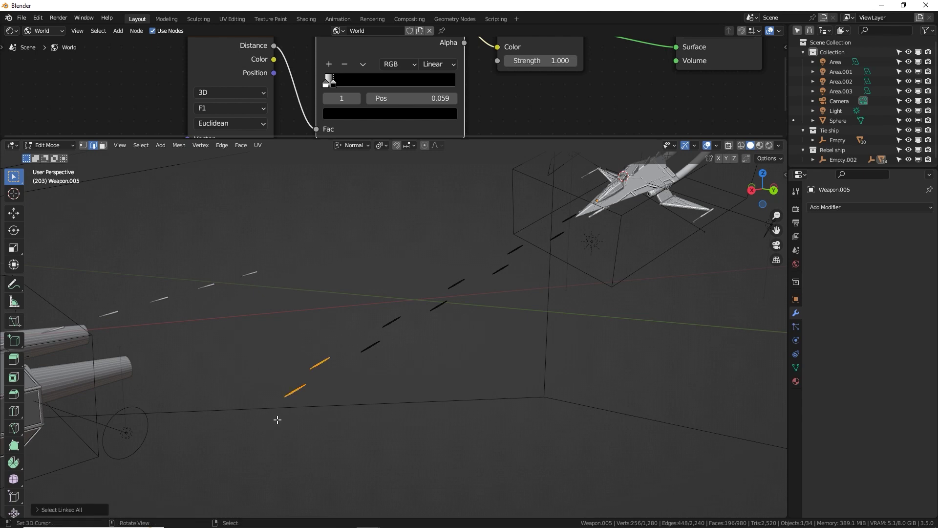
pyautogui.moveTo(446, 290); pyautogui.dragTo(614, 402, button='middle')
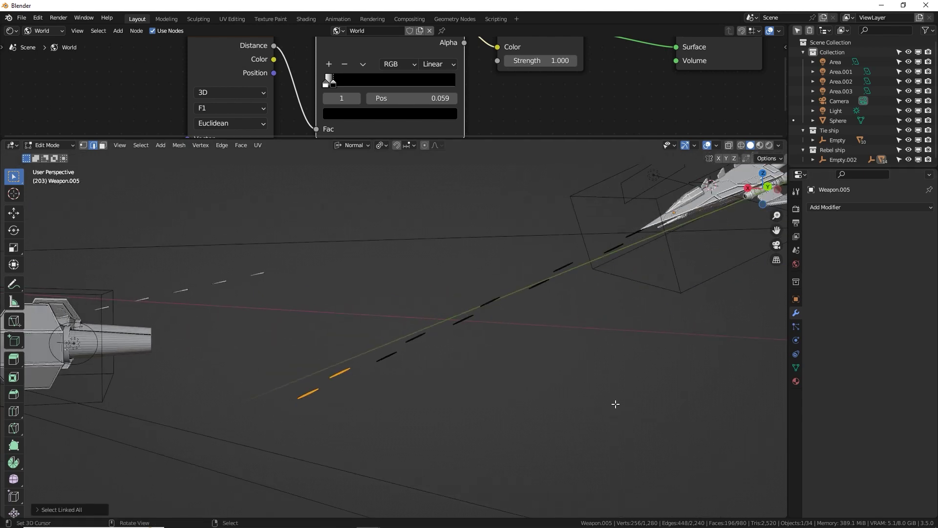
pyautogui.press('r')
pyautogui.click(623, 382)
pyautogui.click(382, 145)
pyautogui.click(364, 145)
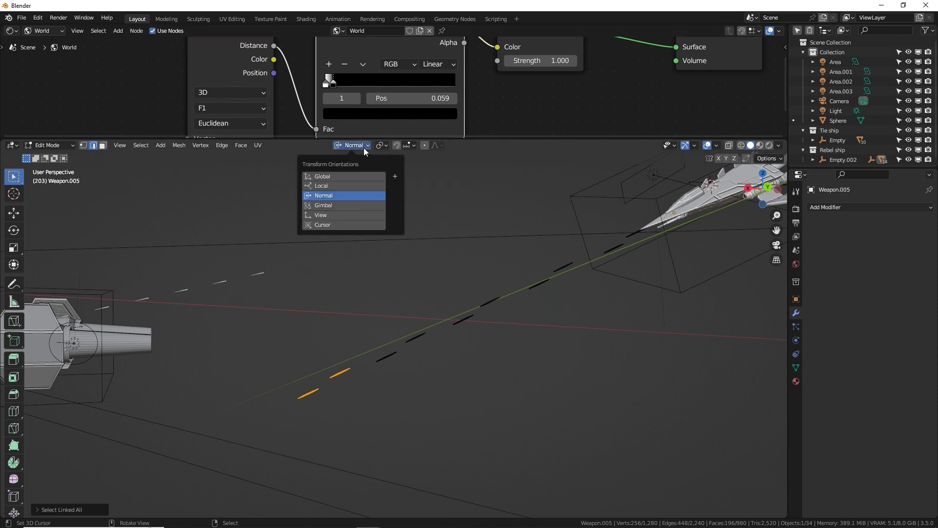
pyautogui.press('r')
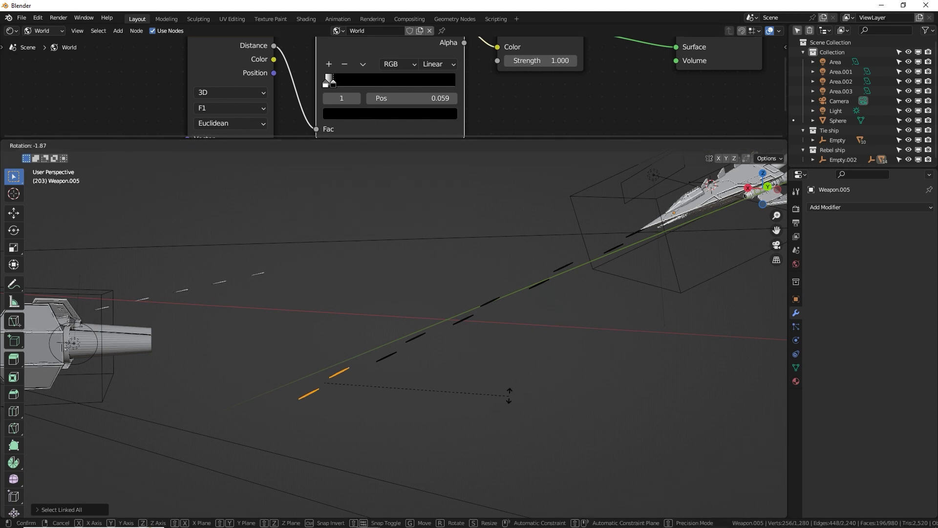
pyautogui.click(503, 376)
pyautogui.press('g')
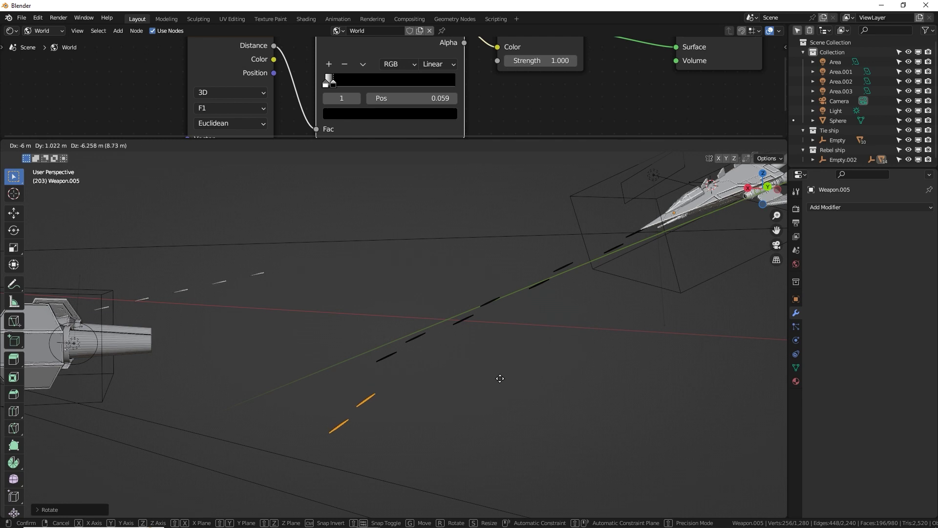
pyautogui.click(502, 379)
# - Rotate and reposition the next bolt pair into line
pyautogui.click(391, 332)
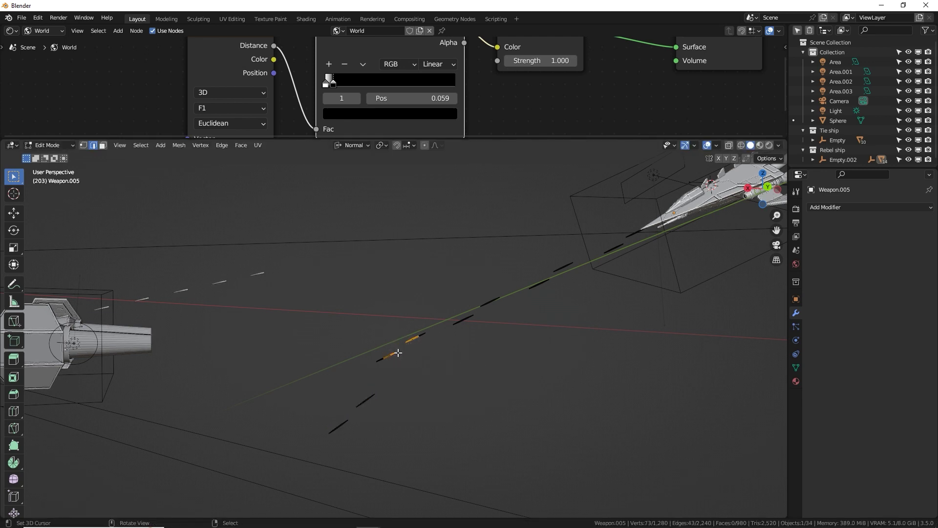
pyautogui.hotkey('ctrl', 'l')
pyautogui.press('r')
pyautogui.click(522, 360)
pyautogui.press('g')
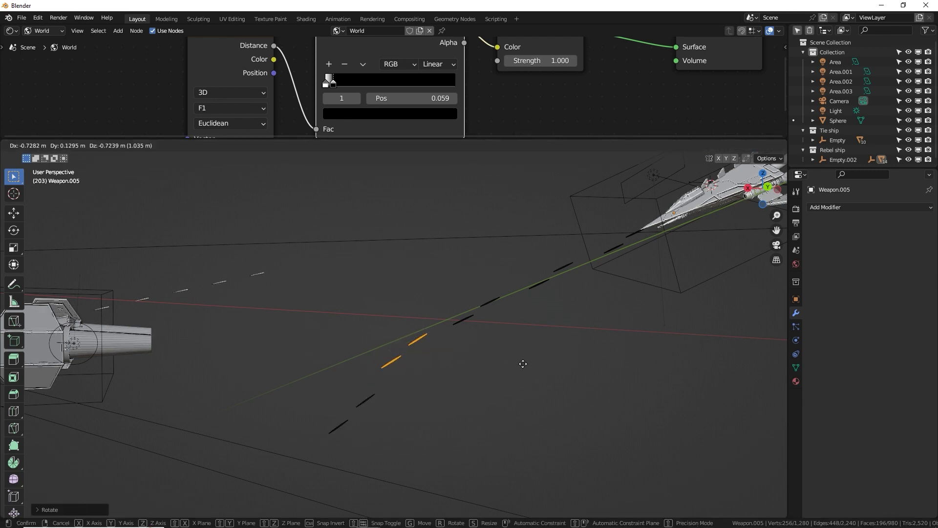
pyautogui.click(525, 370)
# - Move the next two bolts into the firing line
pyautogui.click(489, 314)
pyautogui.press('c')
pyautogui.moveTo(483, 303); pyautogui.dragTo(482, 322)
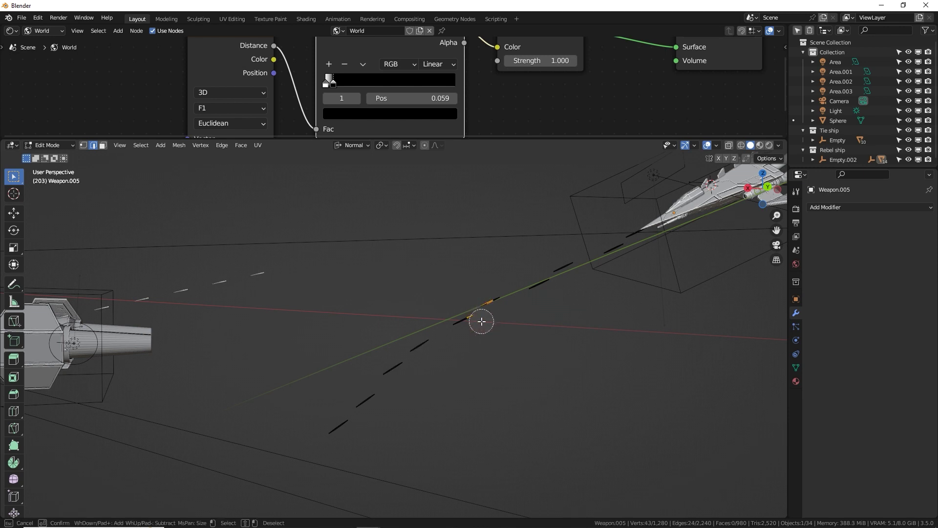
pyautogui.rightClick(482, 321)
pyautogui.hotkey('ctrl', 'l')
pyautogui.press('g')
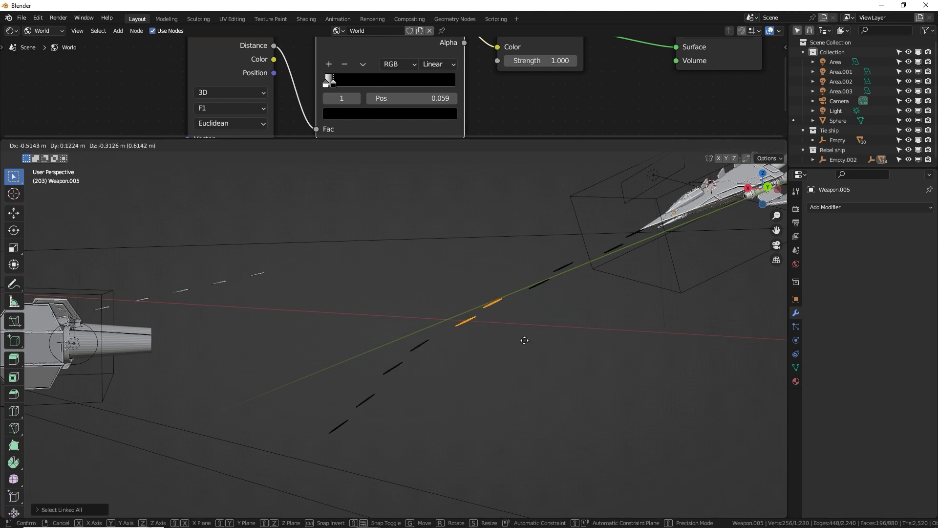
pyautogui.click(530, 322)
# - Shift the following bolt pair slightly up and to the left
pyautogui.click(533, 318)
pyautogui.click(551, 284)
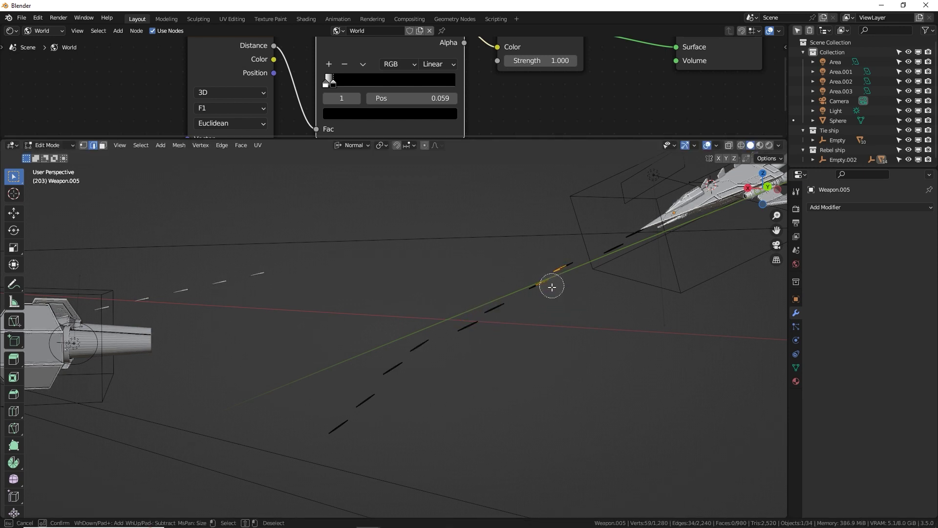
pyautogui.hotkey('ctrl', 'l')
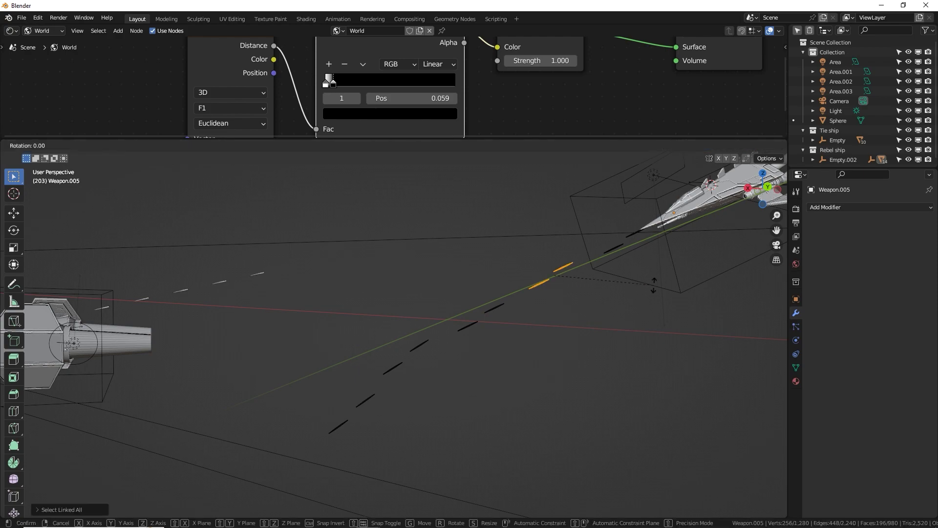
pyautogui.press('g')
pyautogui.click(549, 291)
pyautogui.moveTo(549, 290); pyautogui.dragTo(654, 289, button='middle')
# - Rotate the two small bolts beneath the Tie ship's gun about Z and move them into line
pyautogui.moveTo(651, 289); pyautogui.dragTo(394, 384, button='middle')
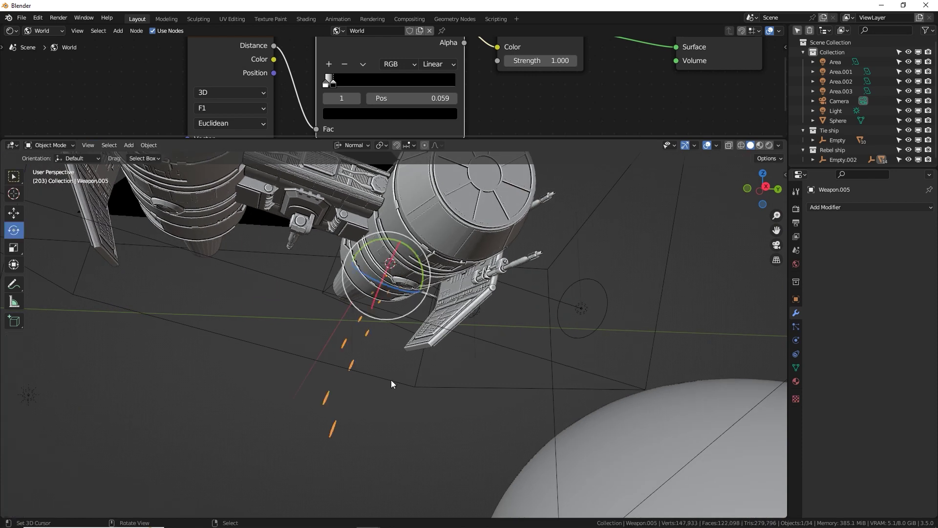
pyautogui.hotkey('alt', 'a')
pyautogui.press('c')
pyautogui.moveTo(324, 387); pyautogui.dragTo(350, 444)
pyautogui.rightClick(350, 444)
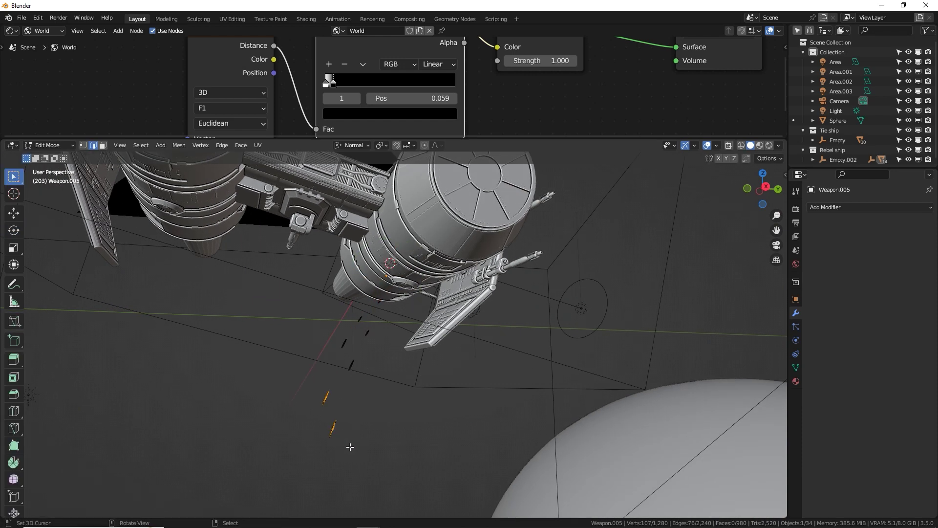
pyautogui.hotkey('ctrl', 'l')
pyautogui.press('r')
pyautogui.press('z')
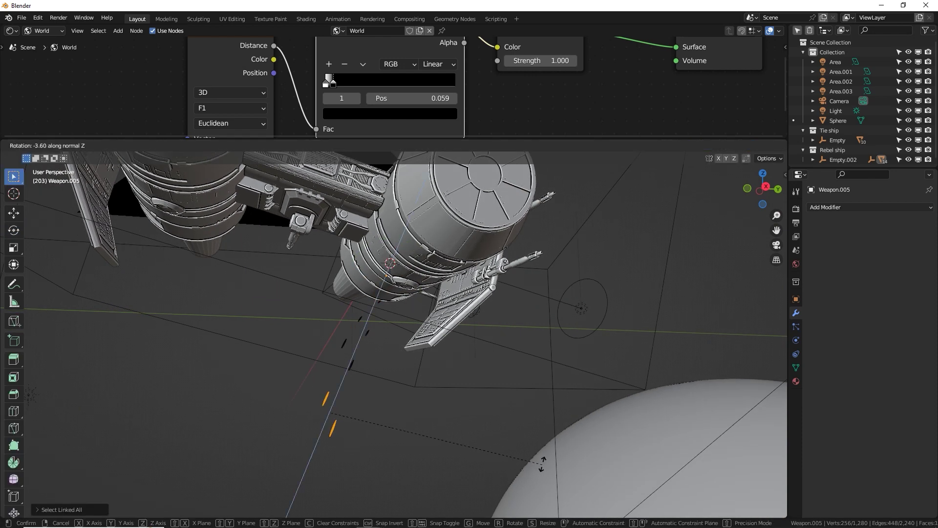
pyautogui.click(547, 454)
pyautogui.press('g')
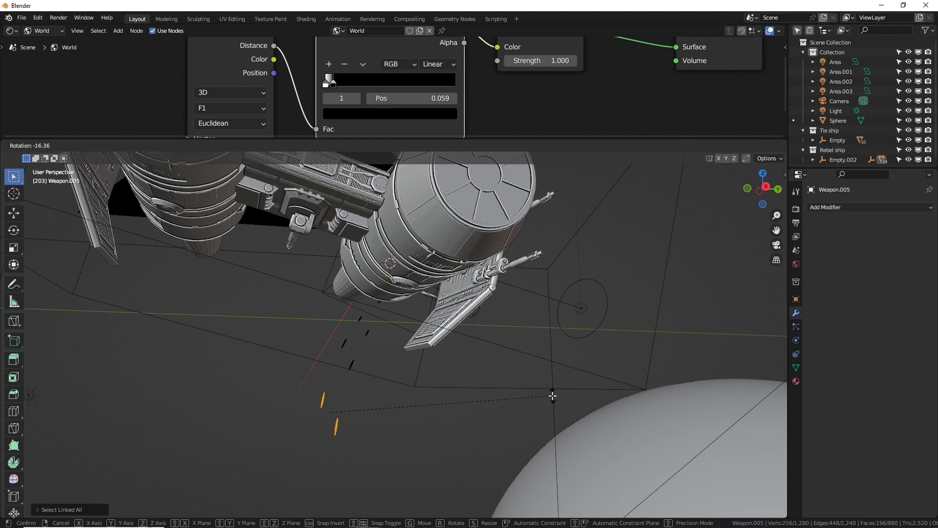
pyautogui.click(559, 404)
# - Select the two upper bolts and nudge them, cancelling the move
pyautogui.hotkey('alt', 'a')
pyautogui.press('c')
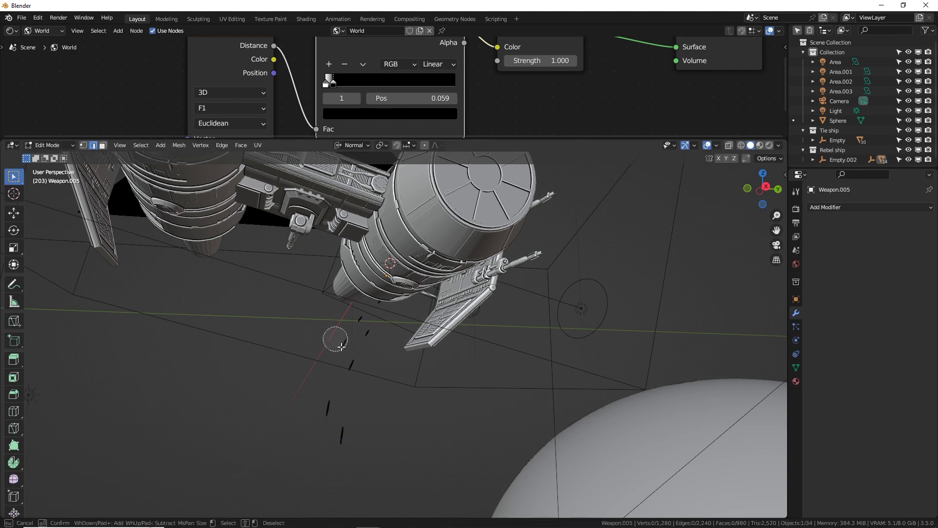
pyautogui.moveTo(336, 338); pyautogui.dragTo(363, 381)
pyautogui.rightClick(364, 384)
pyautogui.press('g')
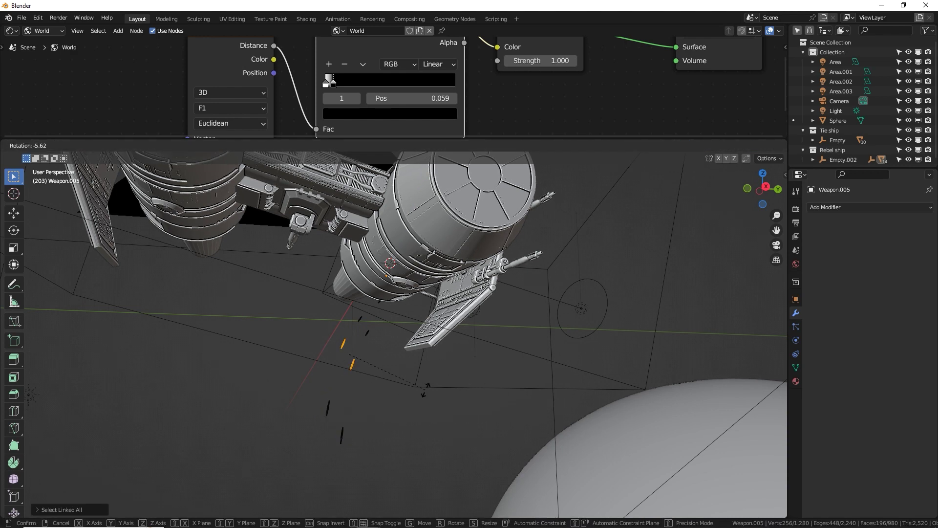
pyautogui.press('Escape')
# - Return to Object Mode, deselect everything and view the scene through the camera
pyautogui.press('Tab')
pyautogui.moveTo(418, 363); pyautogui.dragTo(314, 338, button='middle')
pyautogui.click(316, 337)
pyautogui.press('KP_0')
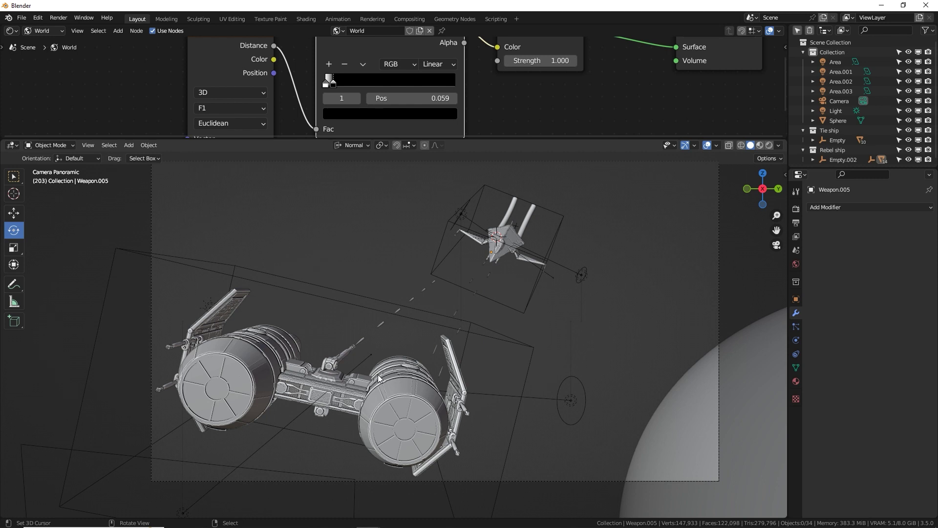
# - Separate the turret's laser bolts into their own object, Weapon.009
pyautogui.click(434, 281)
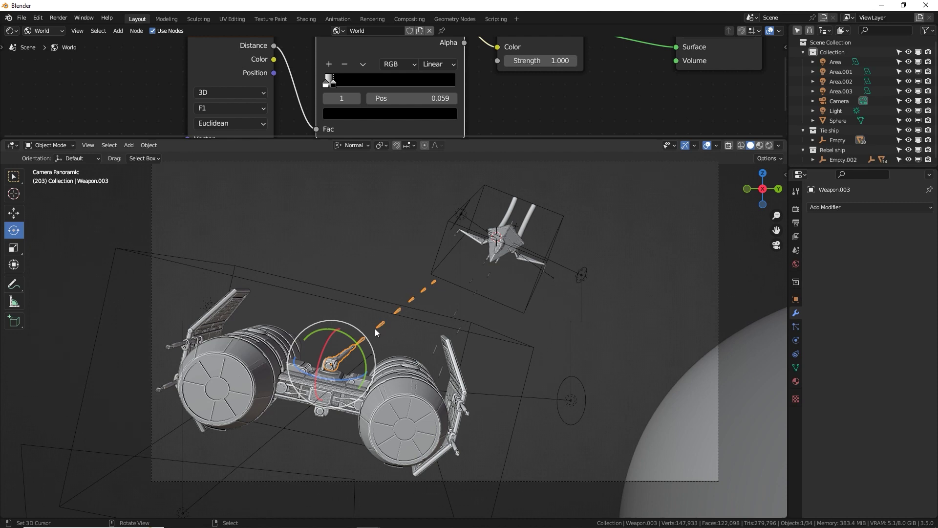
pyautogui.scroll(5, 372, 331)
pyautogui.scroll(-3, 365, 300)
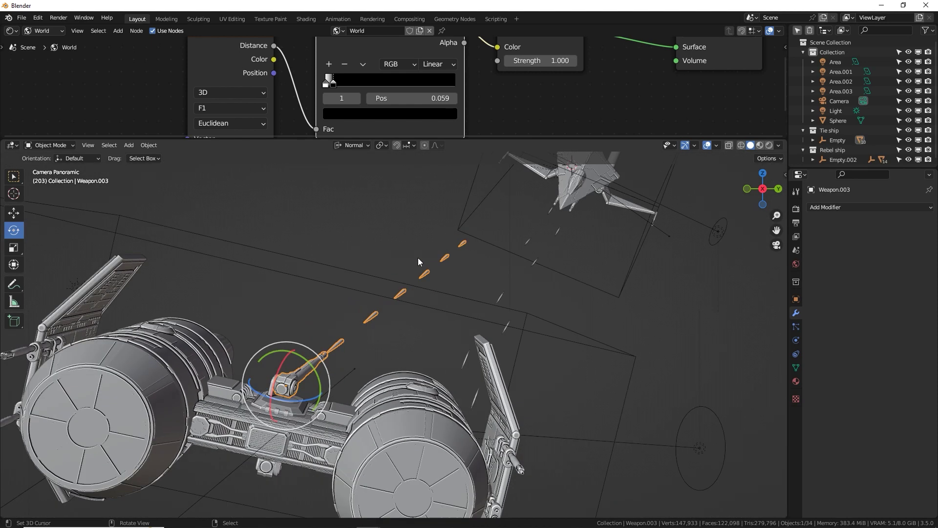
pyautogui.press('Tab')
pyautogui.press('a')
pyautogui.hotkey('alt', 'a')
pyautogui.press('l')
pyautogui.press('l')
pyautogui.press('l')
pyautogui.press('l')
pyautogui.press('l')
pyautogui.press('l')
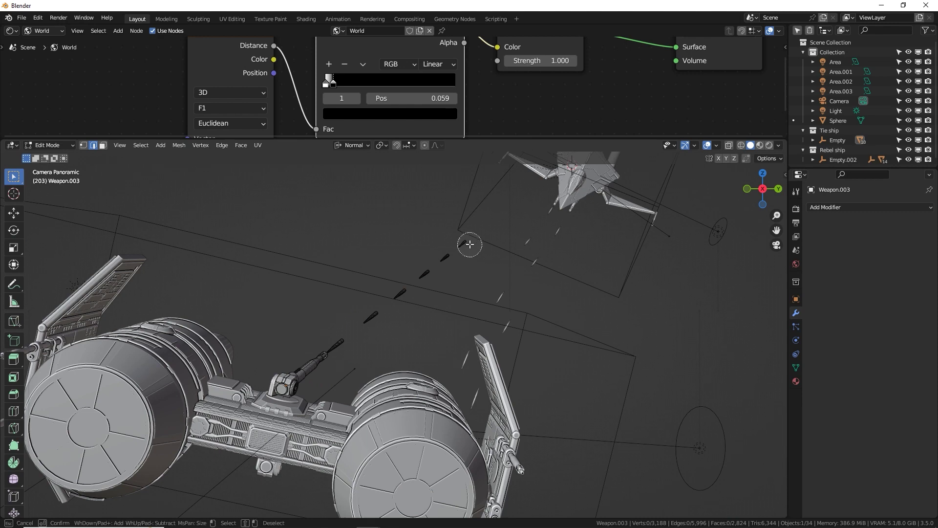
pyautogui.press('p')
pyautogui.click(343, 342)
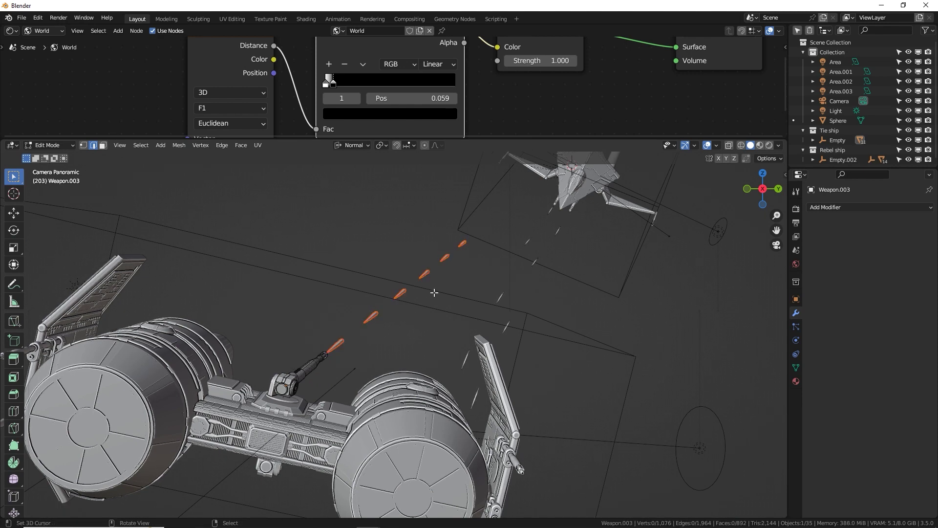
pyautogui.press('Tab')
# - Move the new bolts object slightly
pyautogui.click(445, 258)
pyautogui.press('g')
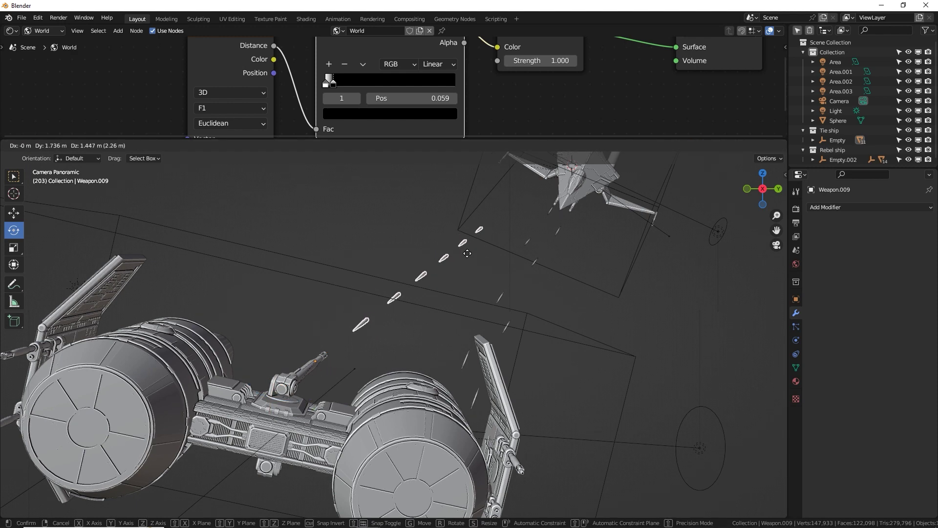
pyautogui.click(467, 253)
# - Set the pivot to Individual Origins and rotate the top bolt into the firing line
pyautogui.press('Tab')
pyautogui.press('l')
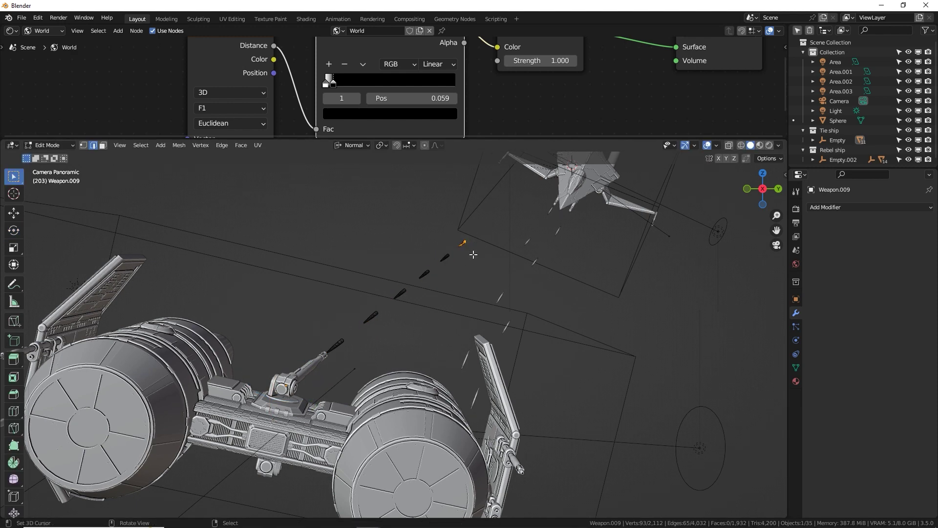
pyautogui.hotkey('ctrl', 'l')
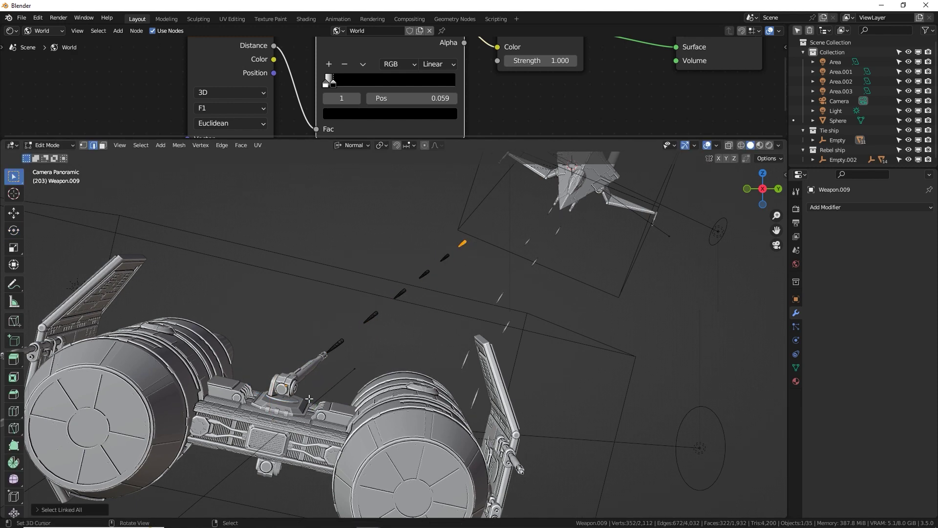
pyautogui.click(380, 146)
pyautogui.click(398, 178)
pyautogui.press('r')
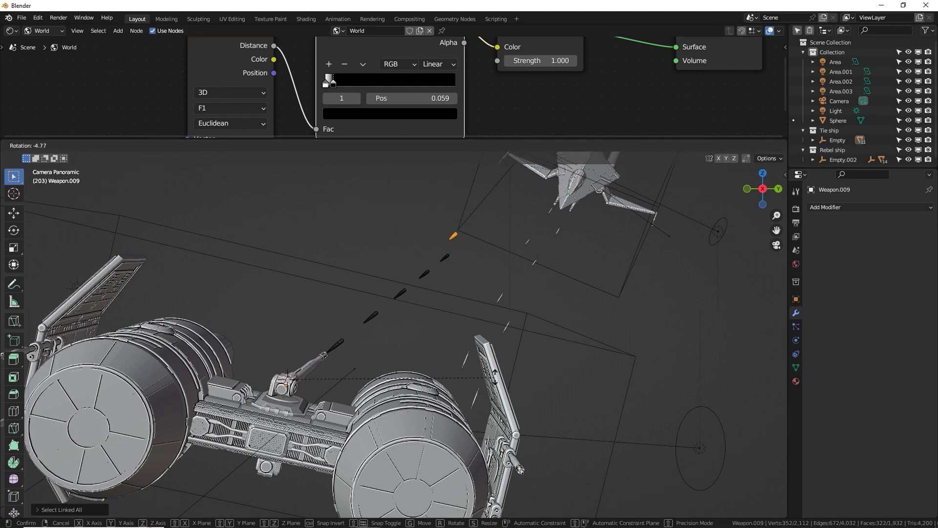
pyautogui.click(482, 333)
pyautogui.press('Tab')
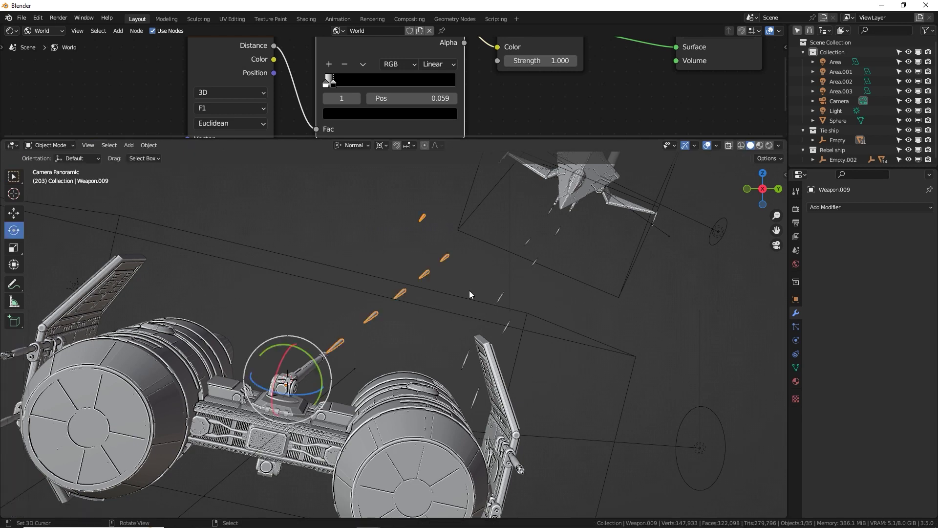
pyautogui.hotkey('alt', 'a')
# - Rotate the upper bolt so it follows the firing line
pyautogui.rightClick(448, 254)
pyautogui.press('Tab')
pyautogui.hotkey('alt', 'a')
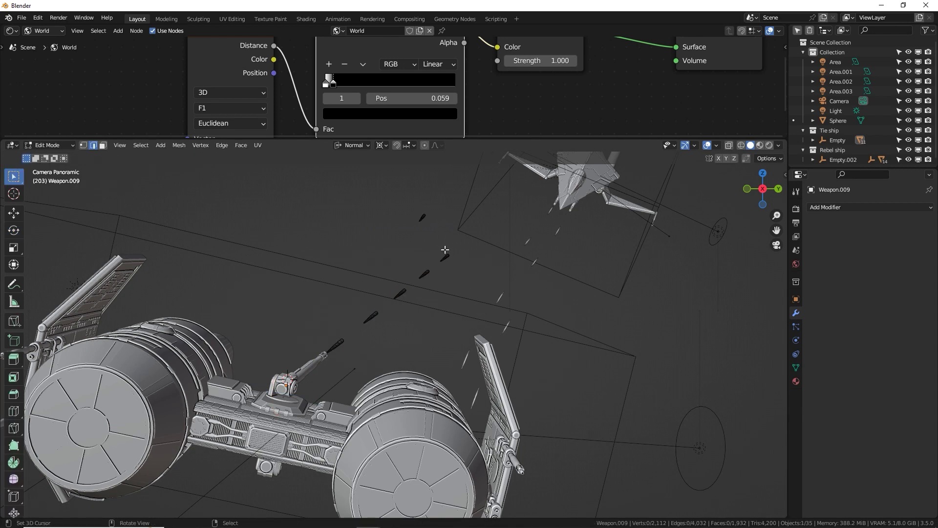
pyautogui.press('c')
pyautogui.click(446, 252)
pyautogui.press('Escape')
pyautogui.hotkey('ctrl', 'l')
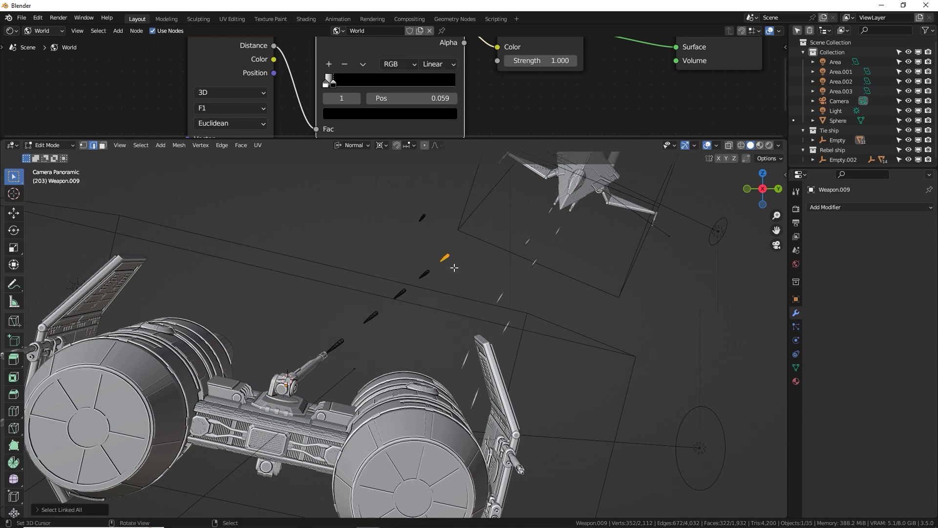
pyautogui.press('r')
pyautogui.press('Return')
# - Rotate the next two bolts lower down into line, then return to Object Mode
pyautogui.click(429, 274)
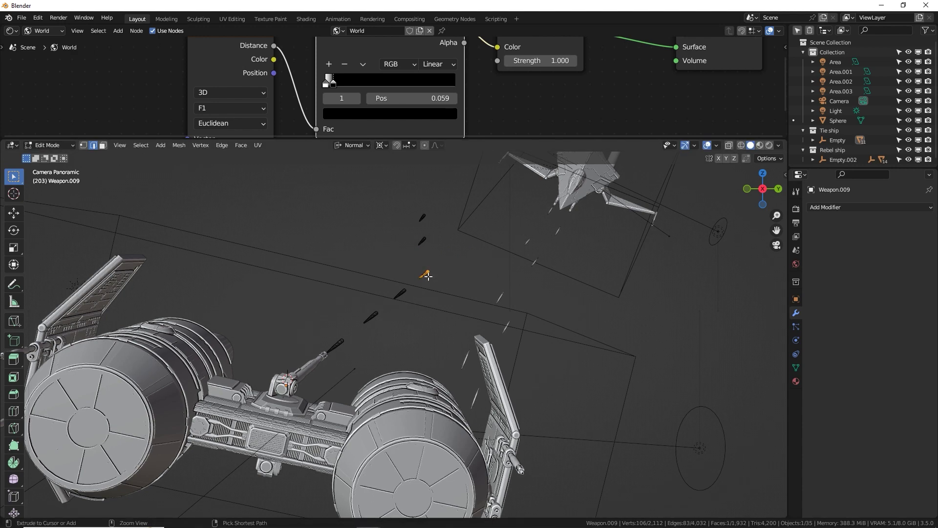
pyautogui.hotkey('ctrl', 'l')
pyautogui.press('r')
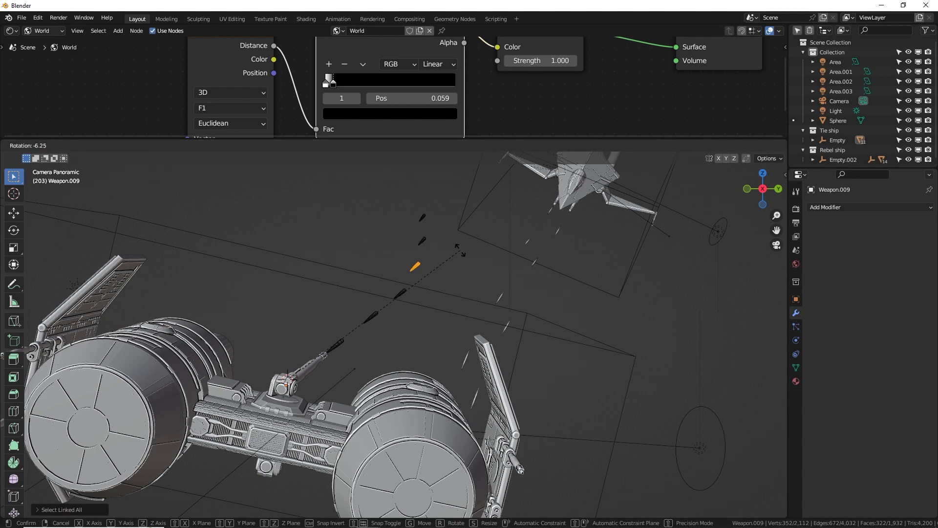
pyautogui.press('Return')
pyautogui.click(401, 294)
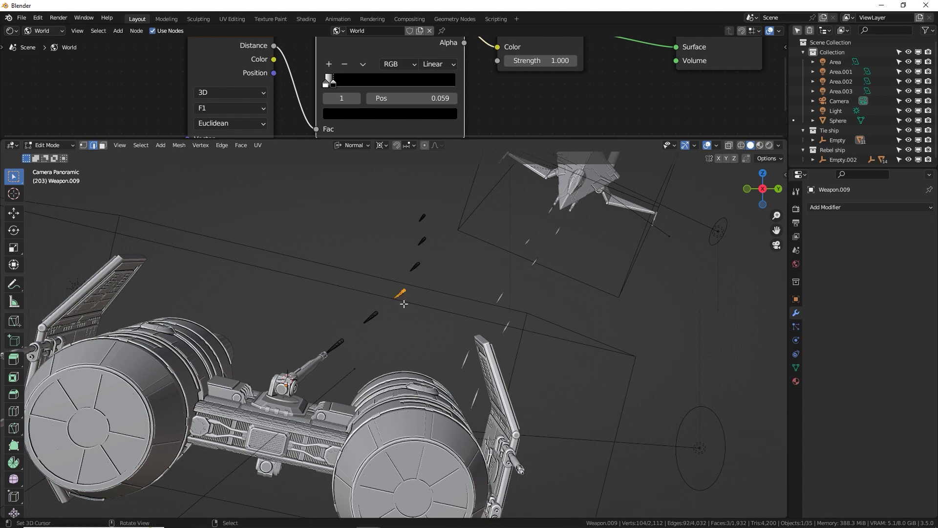
pyautogui.hotkey('ctrl', 'l')
pyautogui.press('r')
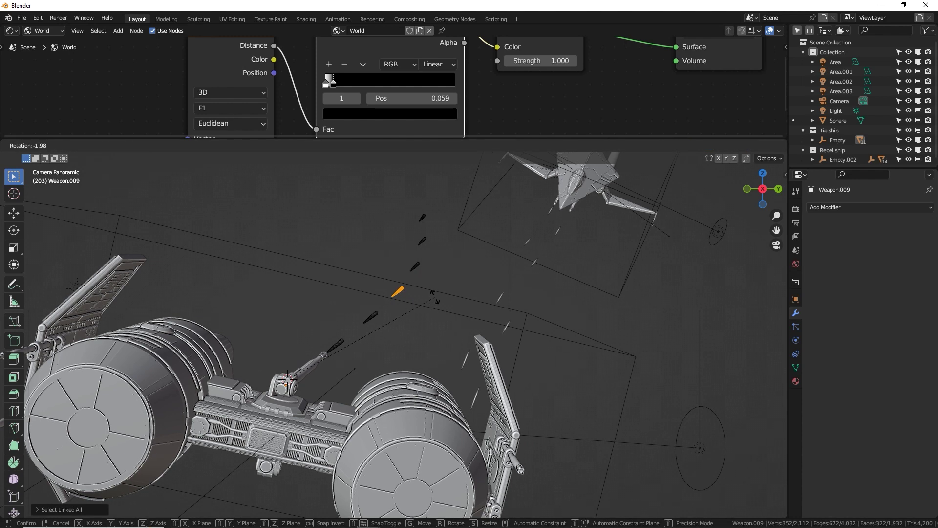
pyautogui.press('Return')
pyautogui.press('Tab')
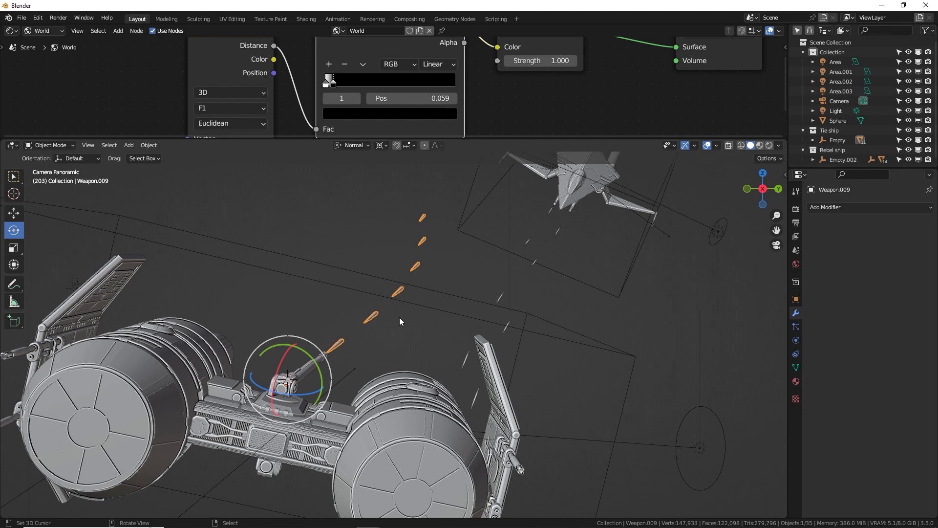
pyautogui.scroll(1, 445, 306)
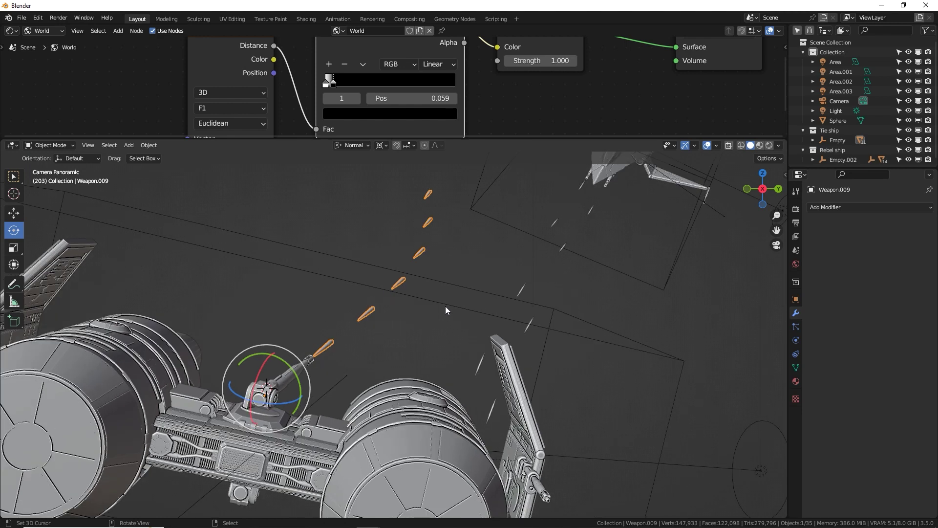
pyautogui.hotkey('alt', 'a')
pyautogui.scroll(-4, 438, 312)
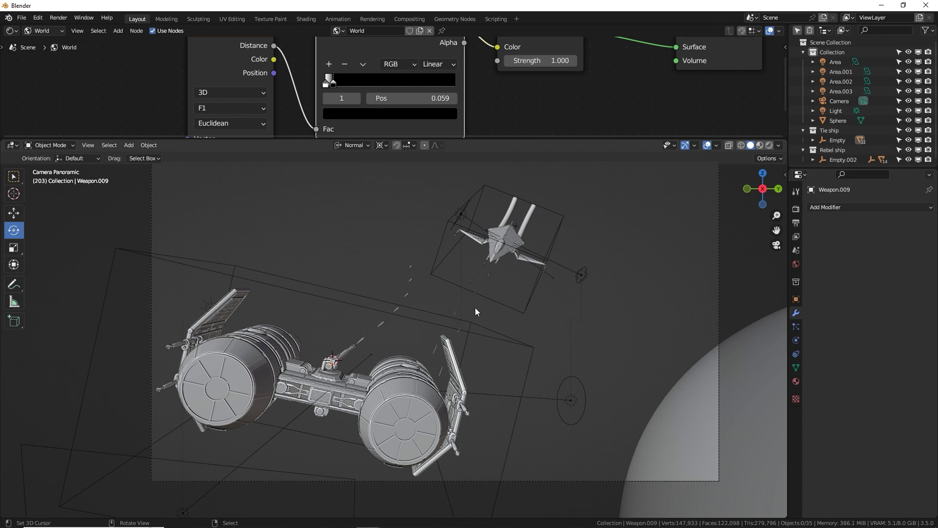
# - Select Empty.002 and rotate the rebel ship around a different pivot point
pyautogui.click(457, 313)
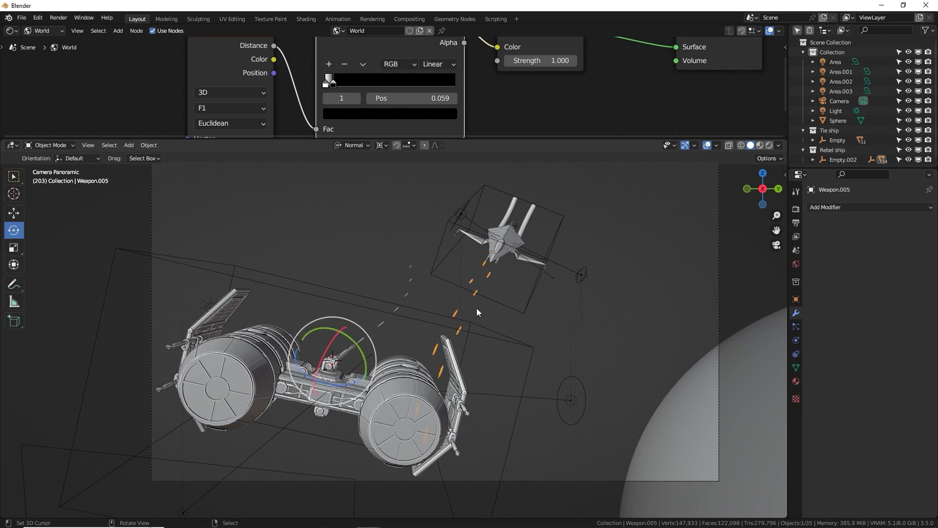
pyautogui.click(506, 310)
pyautogui.moveTo(506, 310); pyautogui.dragTo(458, 321, button='middle')
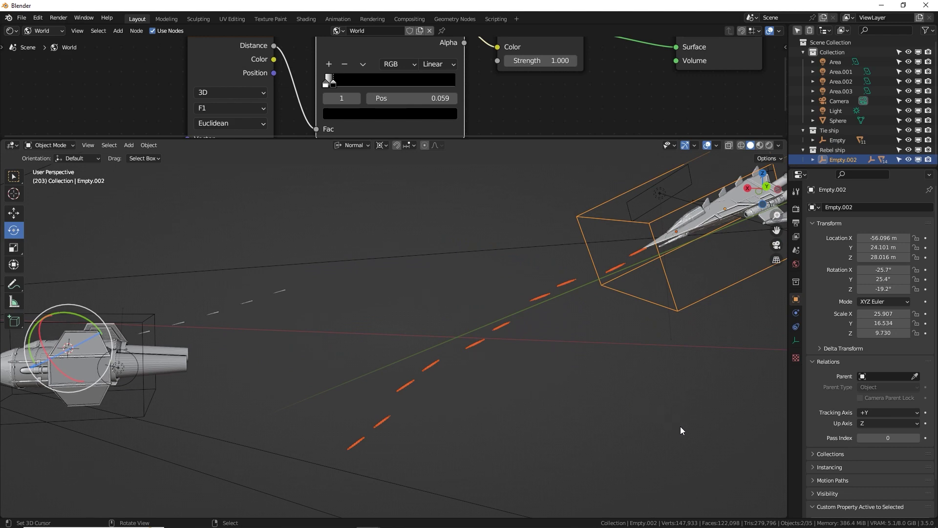
pyautogui.press('r')
pyautogui.rightClick(659, 441)
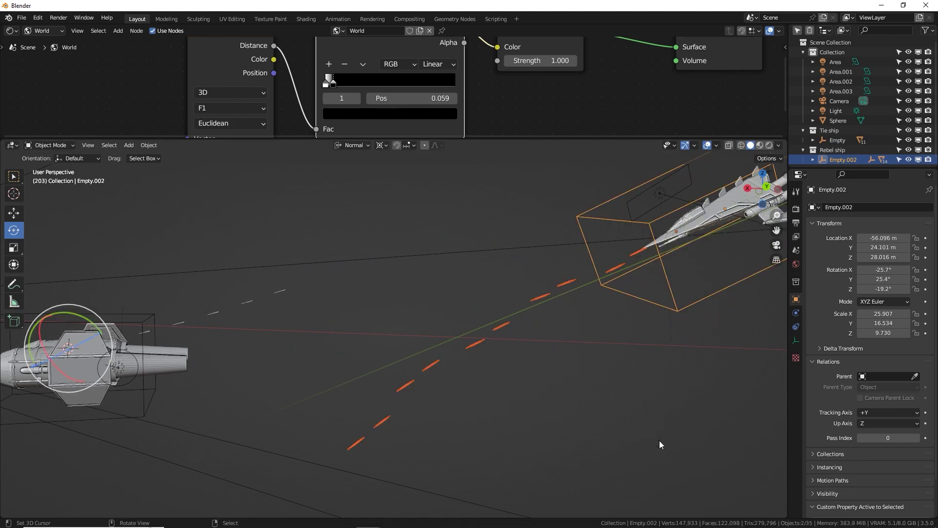
pyautogui.click(383, 146)
pyautogui.click(404, 189)
pyautogui.press('r')
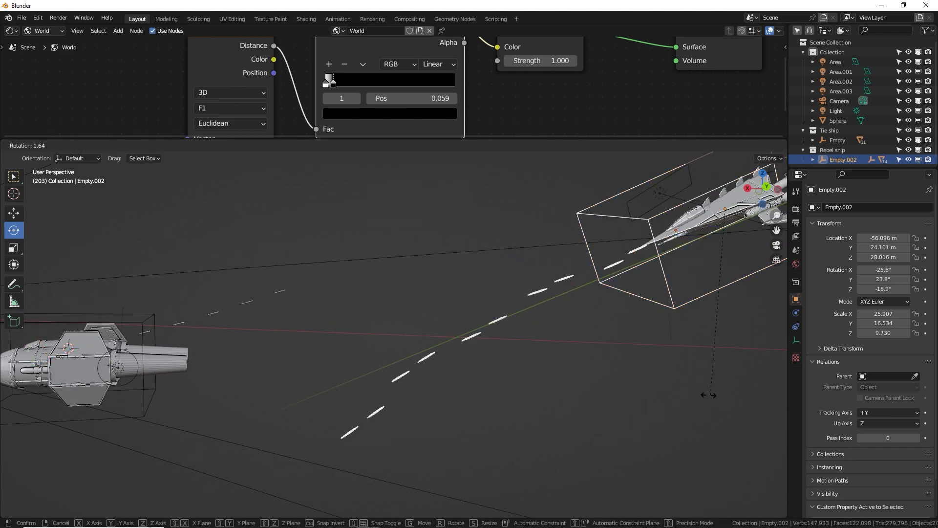
pyautogui.click(620, 380)
# - Rotate the ship further about Z to X -23.4°, Y 18.8°, Z -12.2°, then check the camera view
pyautogui.moveTo(620, 380); pyautogui.dragTo(511, 374, button='middle')
pyautogui.press('r')
pyautogui.press('z')
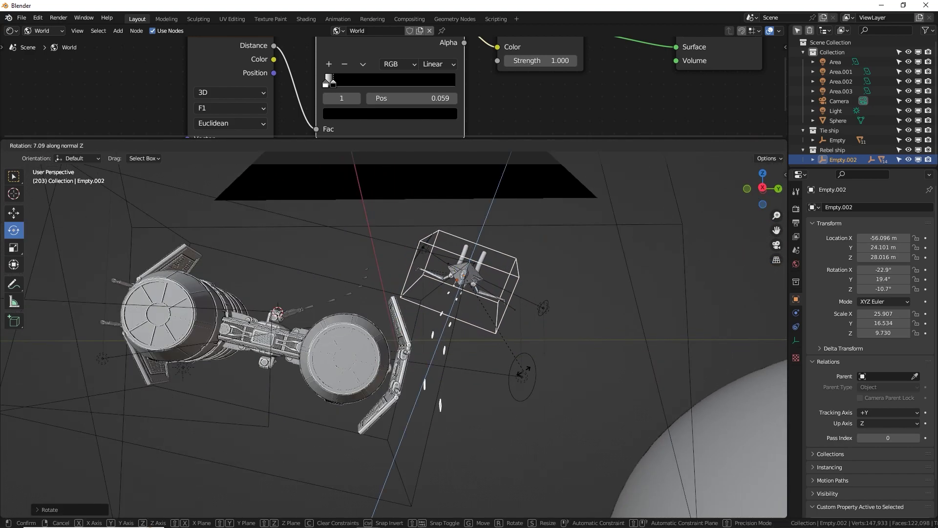
pyautogui.click(444, 379)
pyautogui.click(483, 315)
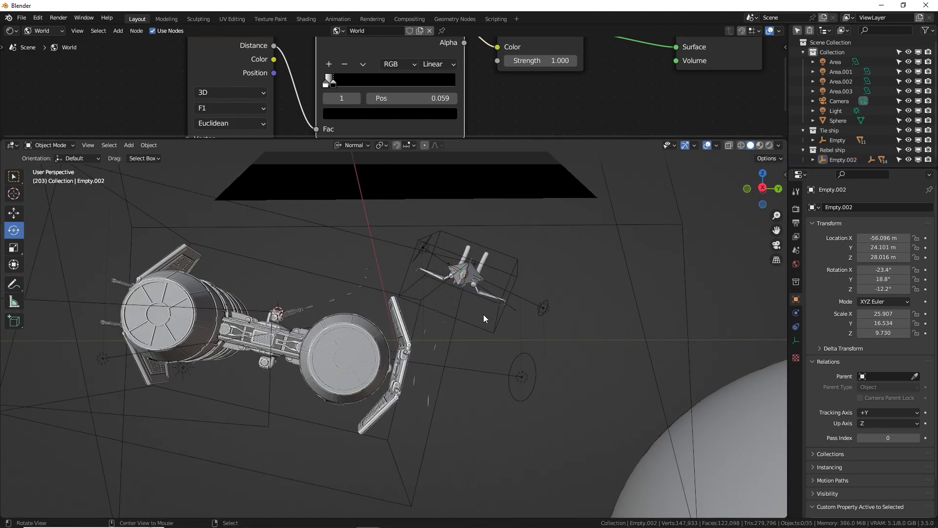
pyautogui.moveTo(430, 336); pyautogui.dragTo(352, 373, button='middle')
pyautogui.click(354, 373)
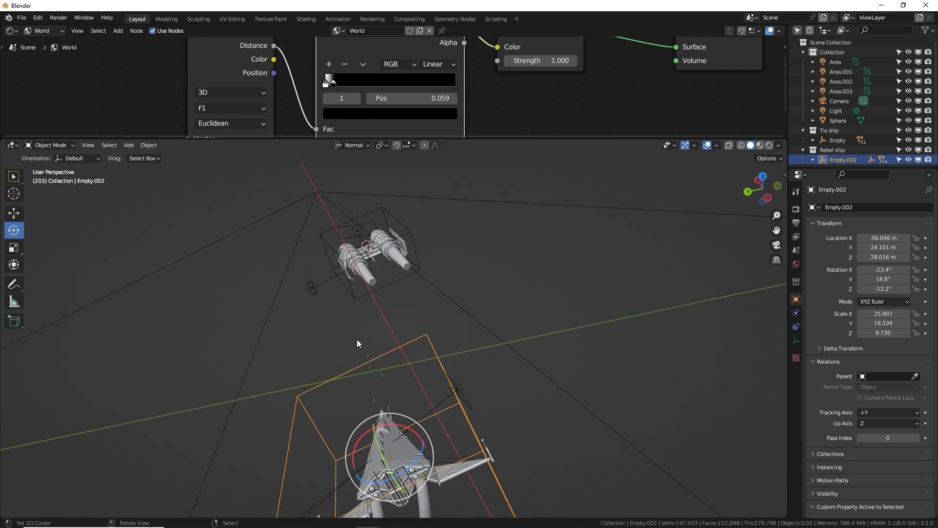
pyautogui.moveTo(362, 337); pyautogui.dragTo(567, 286, button='middle')
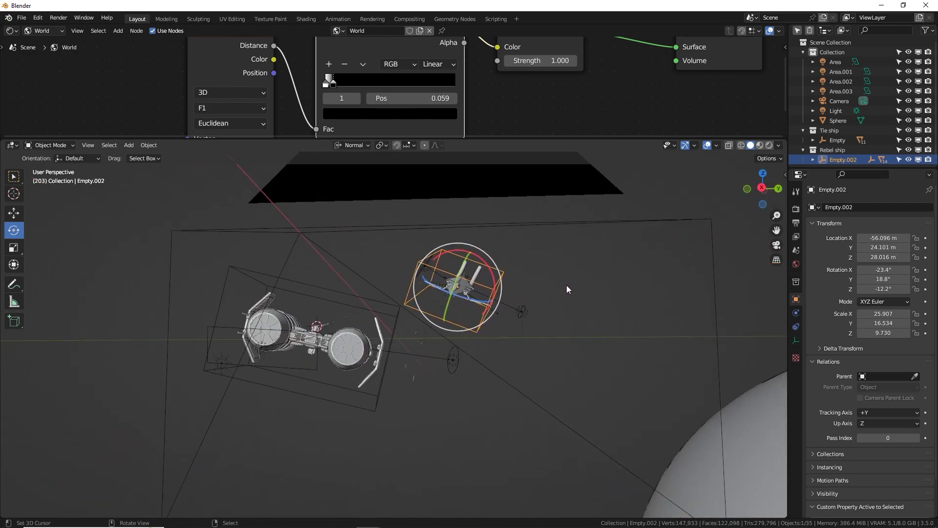
pyautogui.press('KP_0')
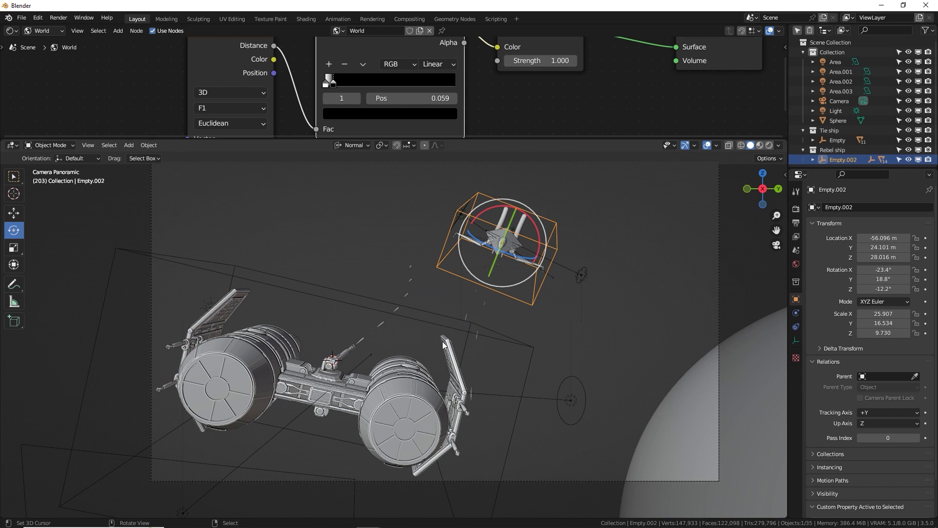
# - Switch the viewport to Rendered shading and select the rebel ship's laser bolts (Weapon.005)
pyautogui.rightClick(490, 303)
pyautogui.keyDown('shift'); pyautogui.moveTo(518, 294); pyautogui.dragTo(520, 282, button='middle'); pyautogui.keyUp('shift')
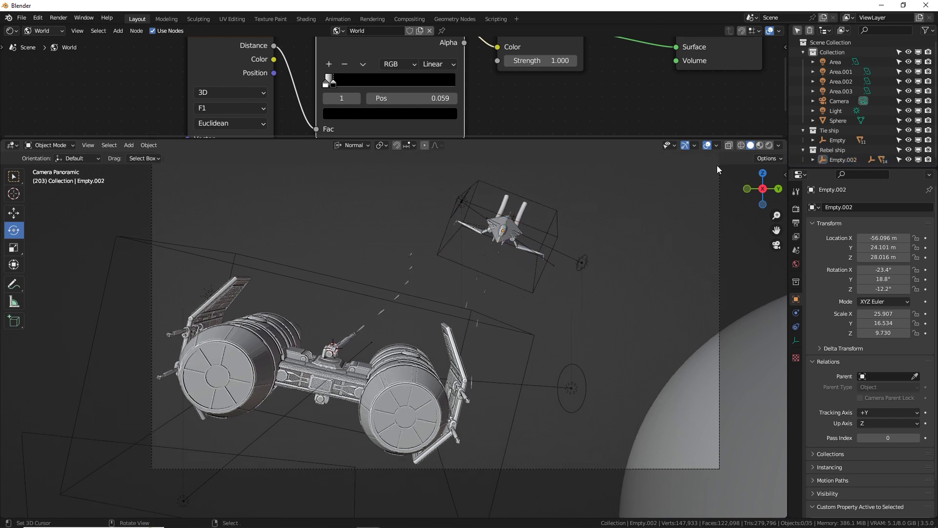
pyautogui.click(768, 146)
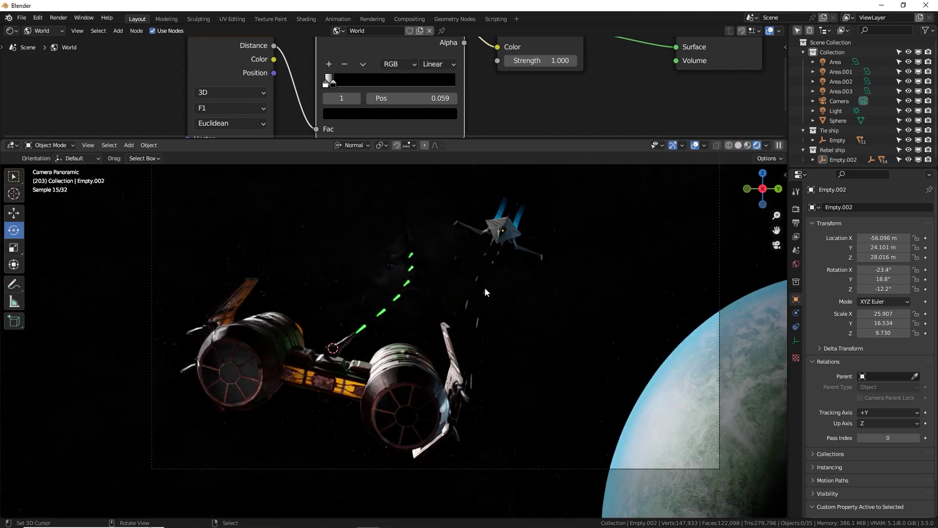
pyautogui.click(485, 289)
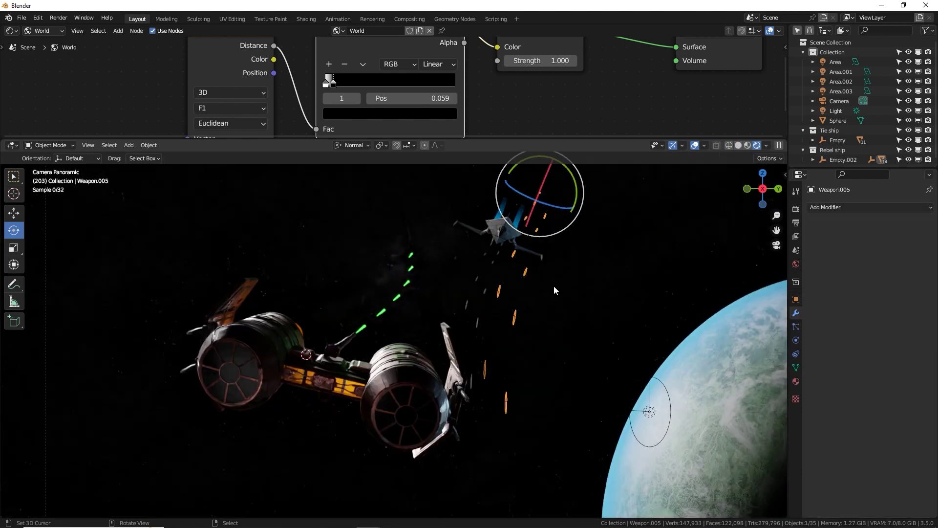
pyautogui.scroll(2, 553, 286)
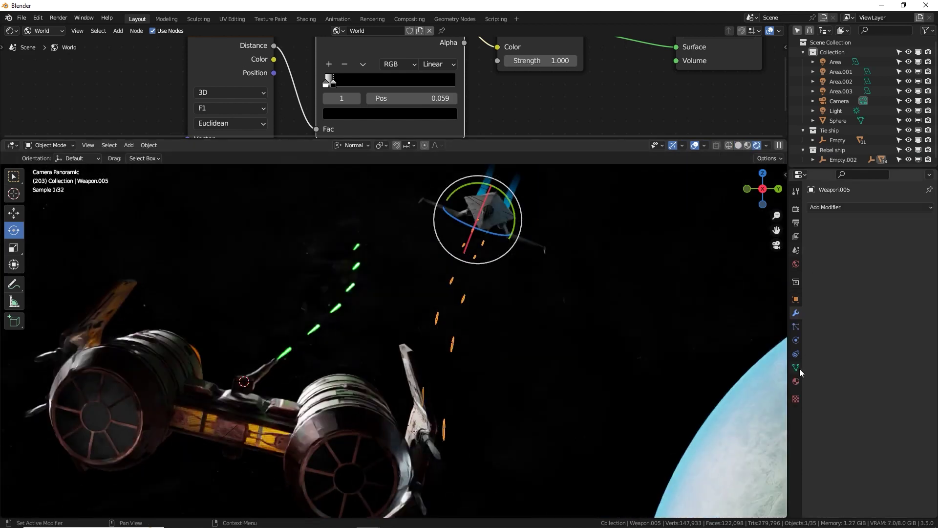
# - Remove the old Bright metal and Rubber material slots from the bolts
pyautogui.click(797, 381)
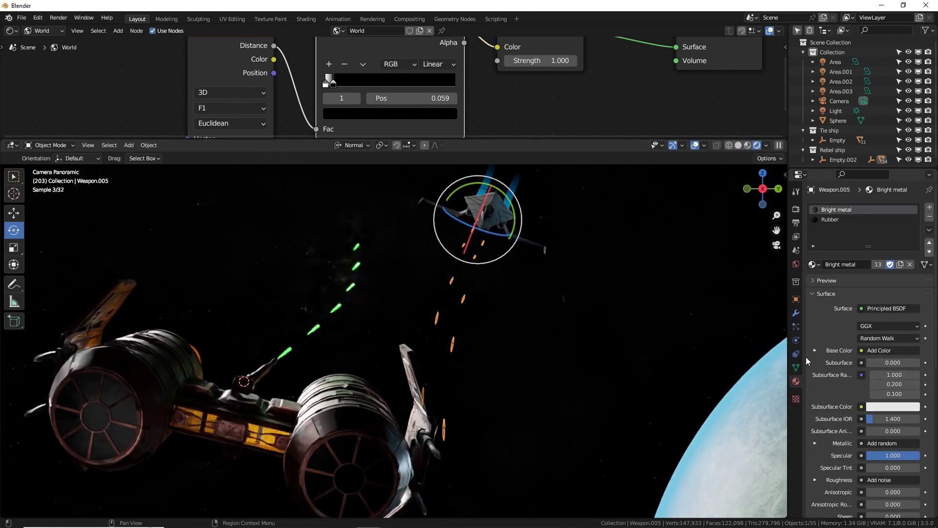
pyautogui.click(930, 208)
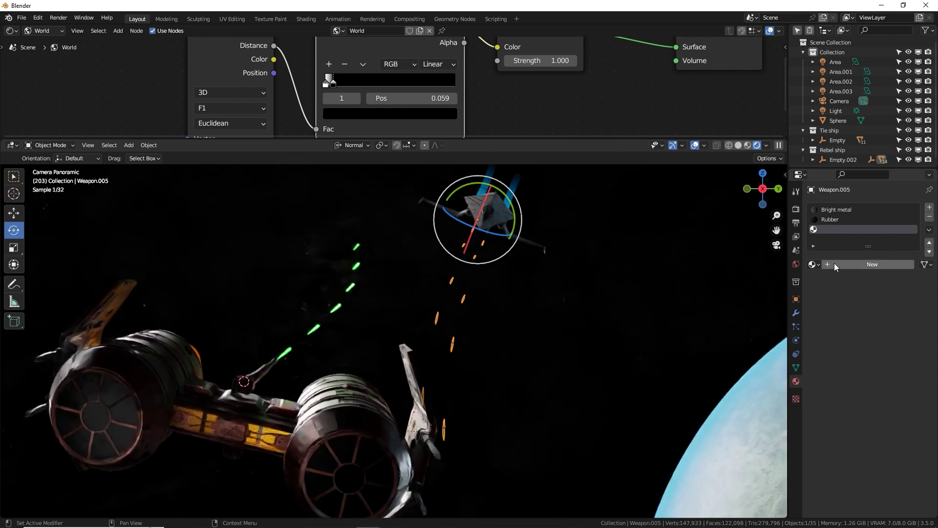
pyautogui.click(874, 210)
pyautogui.click(930, 220)
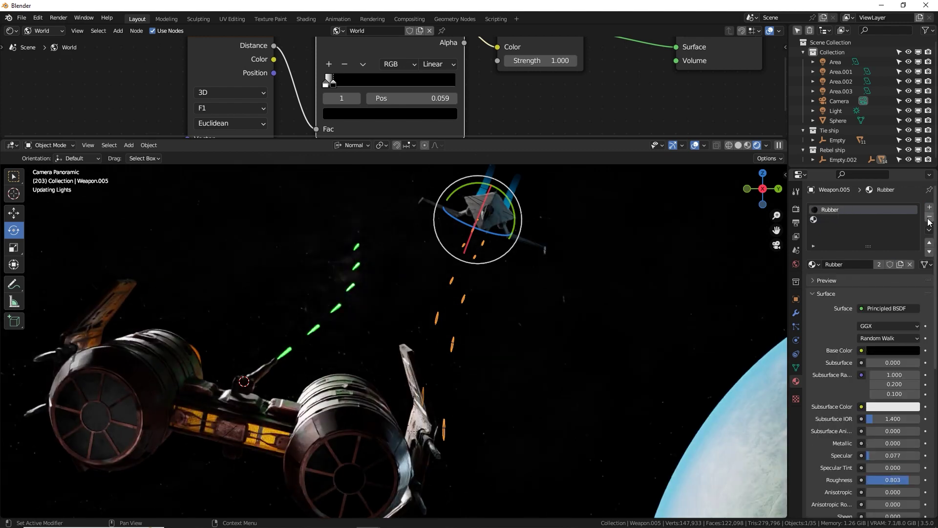
pyautogui.click(930, 220)
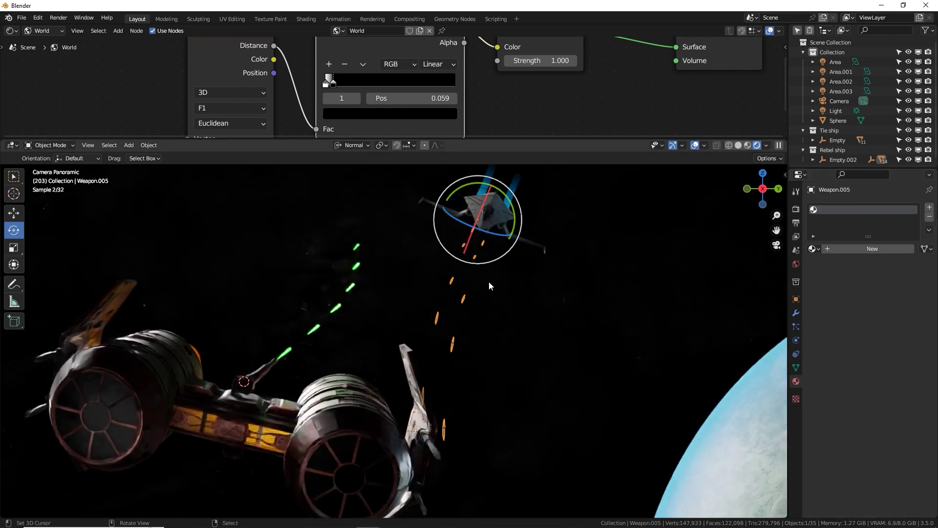
# - Create a new 'bolt blue' material set to blue Emission at strength 50
pyautogui.click(826, 249)
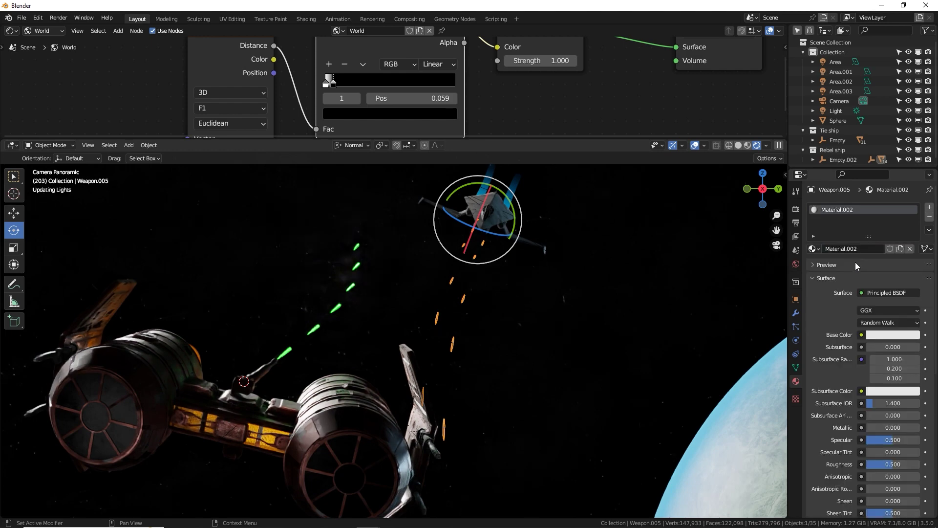
pyautogui.write('bolt blue')
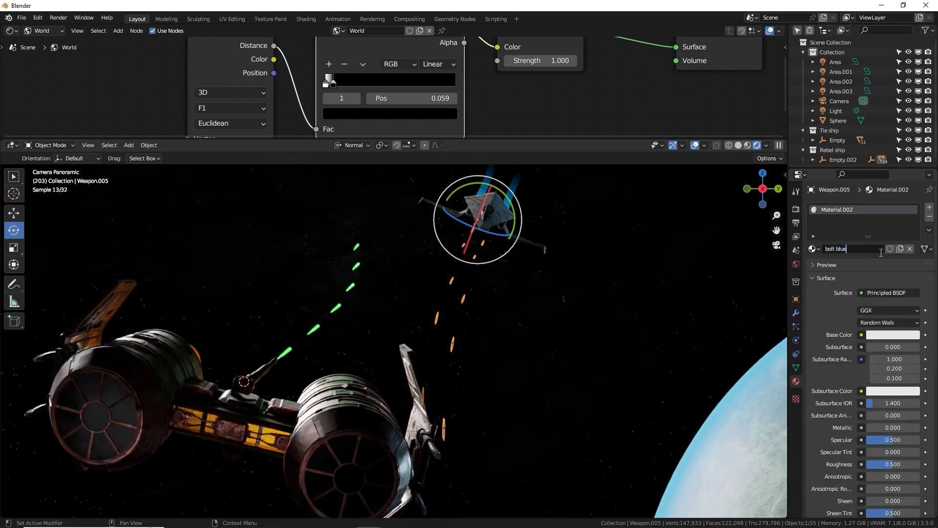
pyautogui.press('Return')
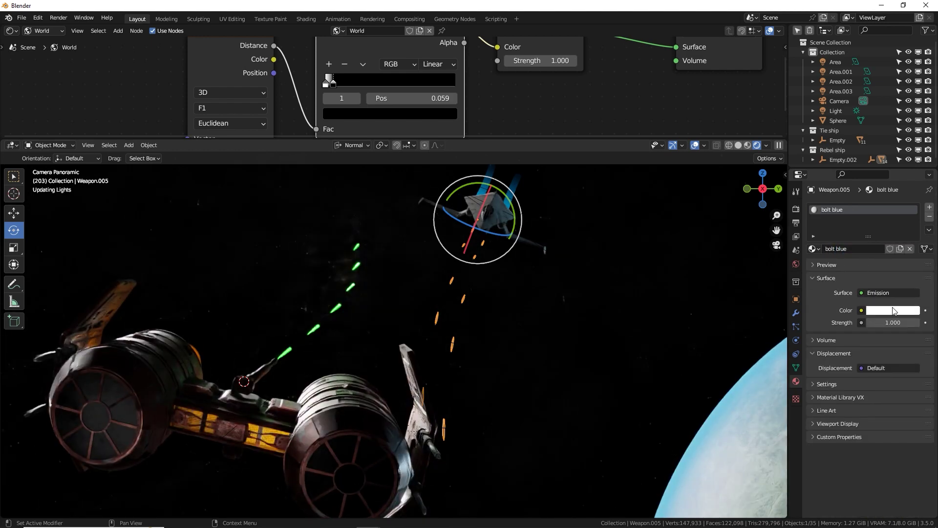
pyautogui.click(896, 311)
pyautogui.click(888, 176)
pyautogui.click(893, 323)
pyautogui.write('50')
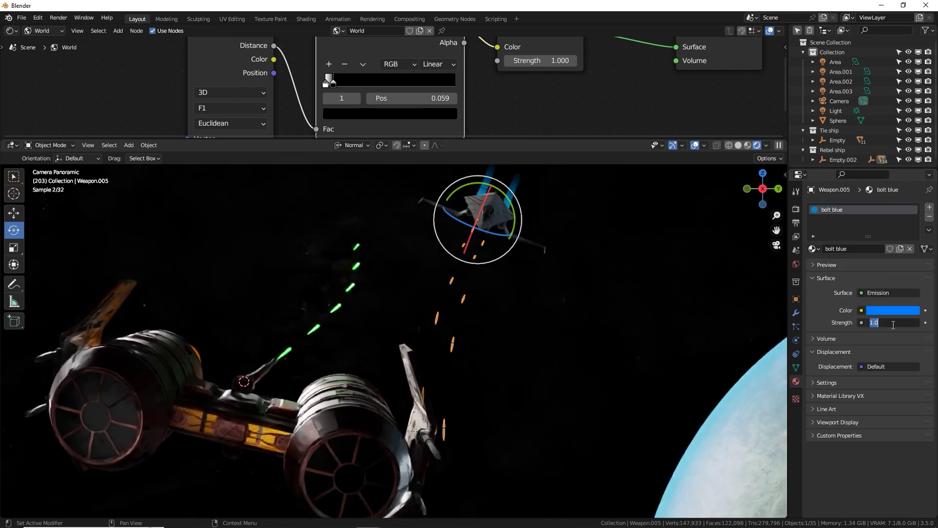
pyautogui.press('Return')
pyautogui.click(362, 277)
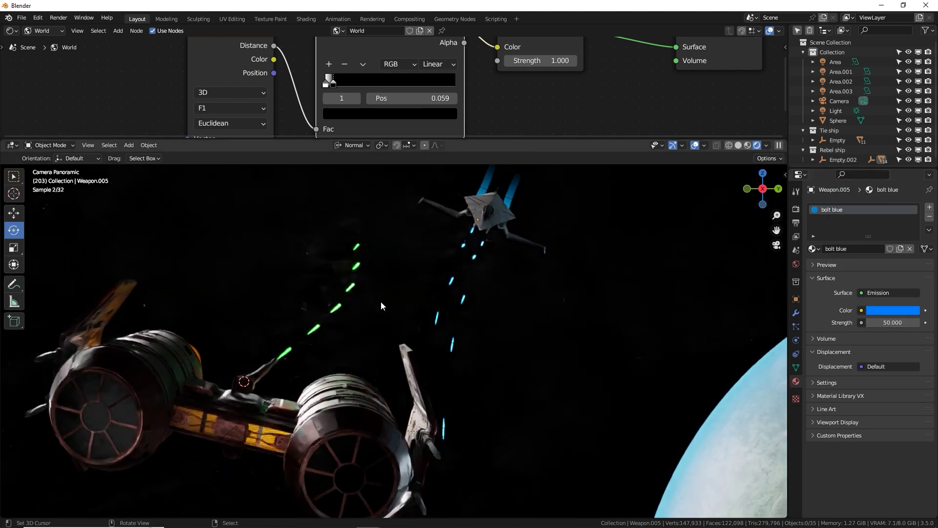
# - In Edit Mode, rotate the linked bolt geometry and move it slightly lower
pyautogui.press('Tab')
pyautogui.scroll(4, 446, 215)
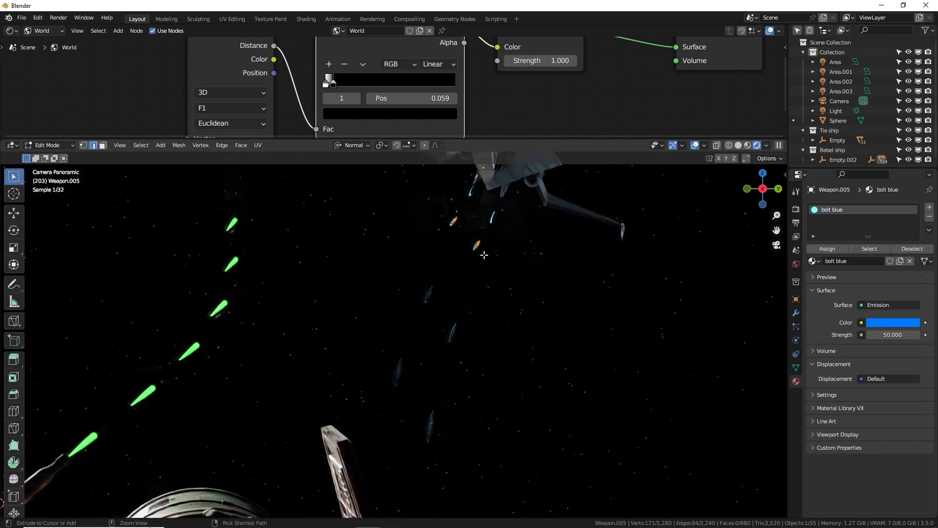
pyautogui.hotkey('ctrl', 'l')
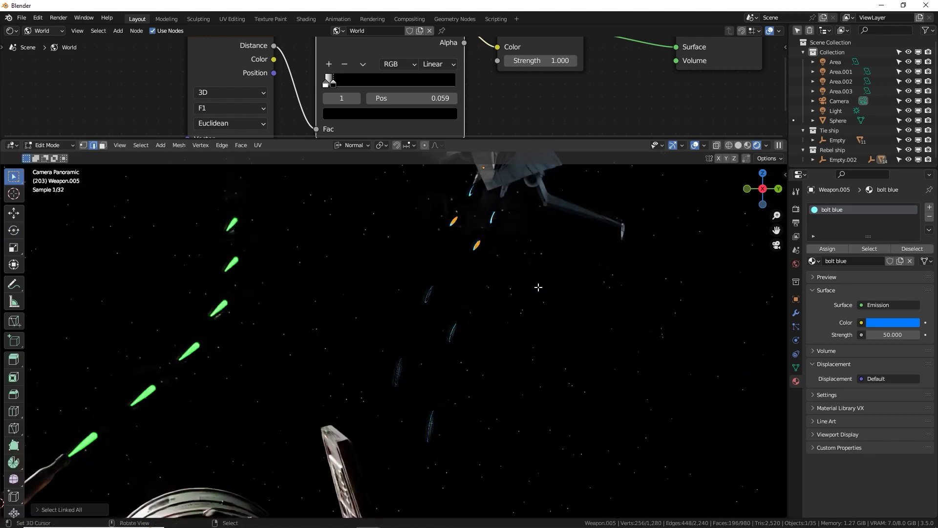
pyautogui.press('r')
pyautogui.click(555, 283)
pyautogui.press('g')
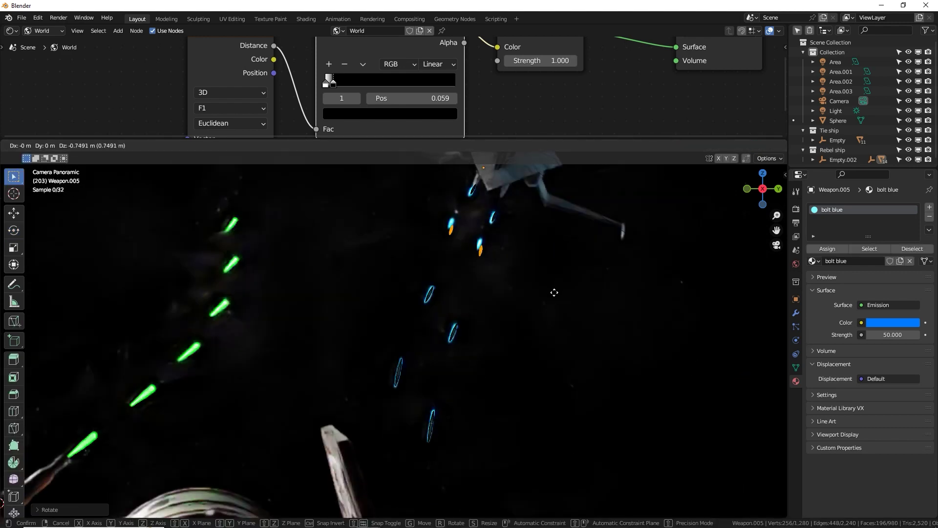
pyautogui.click(554, 293)
# - Return to Object Mode, orbit out of the camera view, and bring up the Add menu
pyautogui.press('Tab')
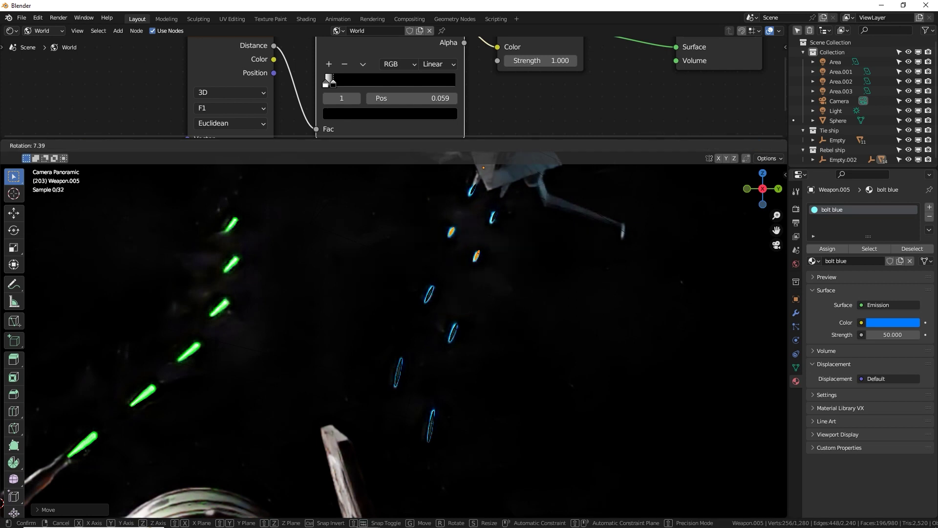
pyautogui.scroll(-4, 297, 378)
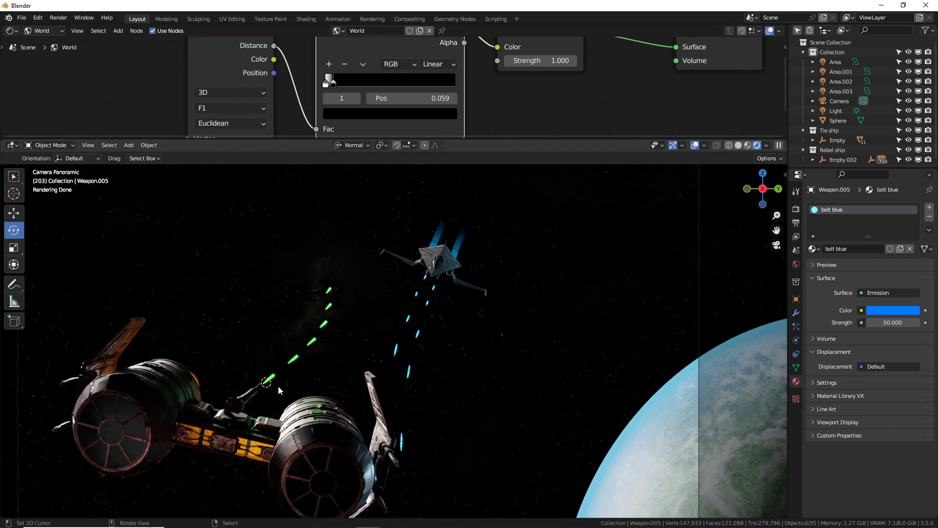
pyautogui.moveTo(278, 385); pyautogui.dragTo(492, 280, button='middle')
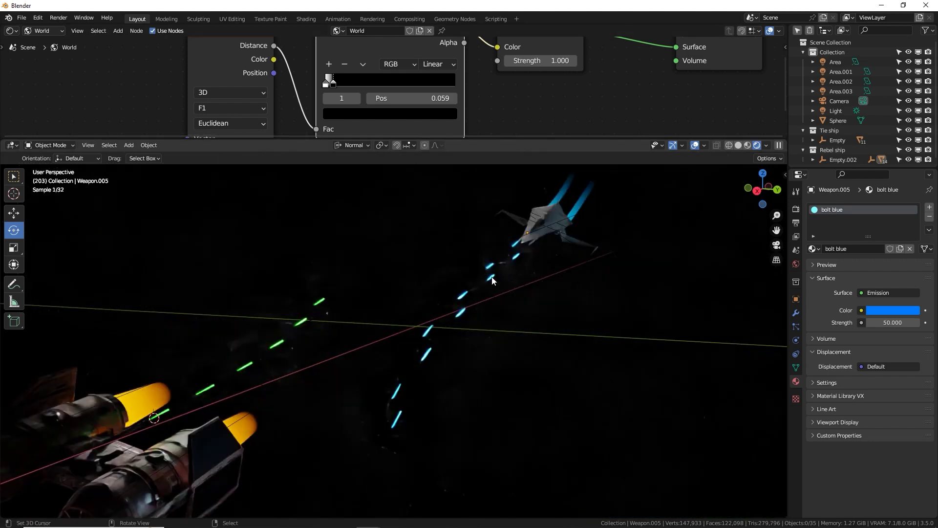
pyautogui.hotkey('shift', 'a')
# - Add a UV Sphere at the gun muzzle, frame it, and scale it up in Solid shading
pyautogui.moveTo(474, 260)
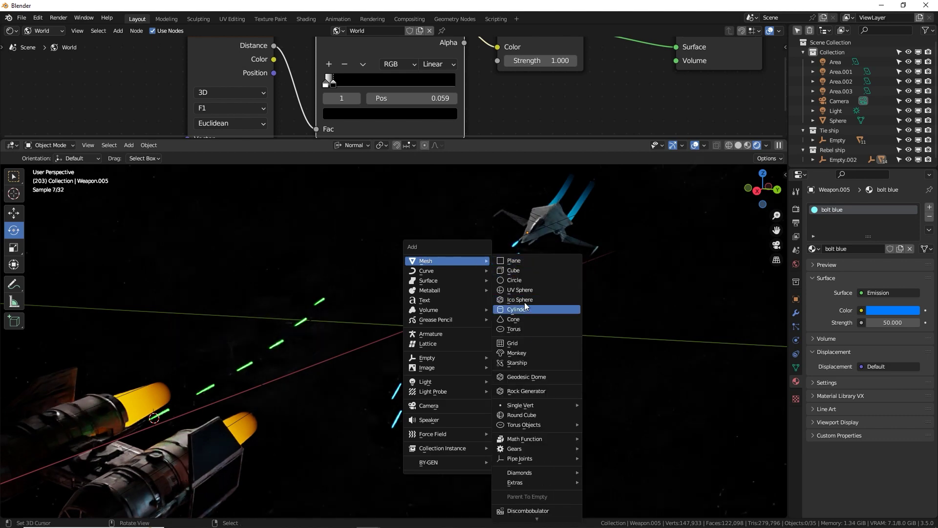
pyautogui.click(523, 292)
pyautogui.press('KP_Decimal')
pyautogui.scroll(-6, 363, 383)
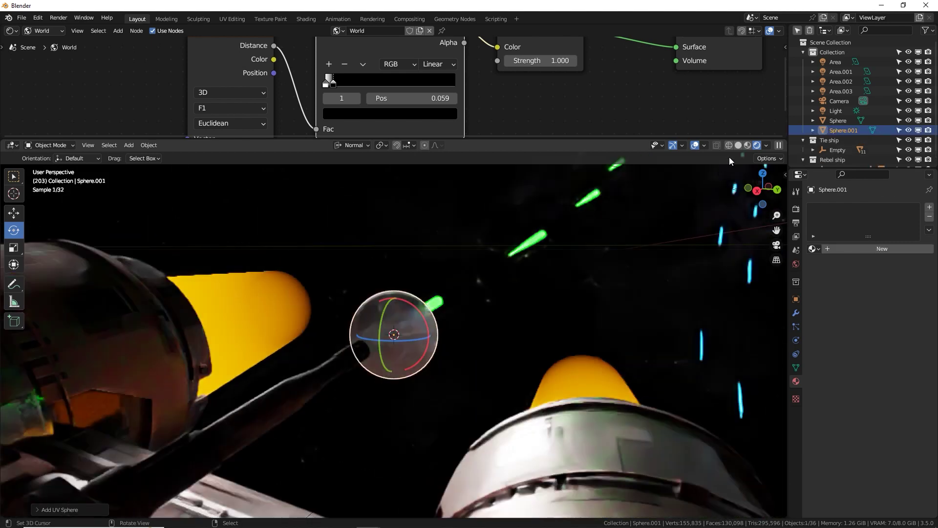
pyautogui.click(739, 145)
pyautogui.press('s')
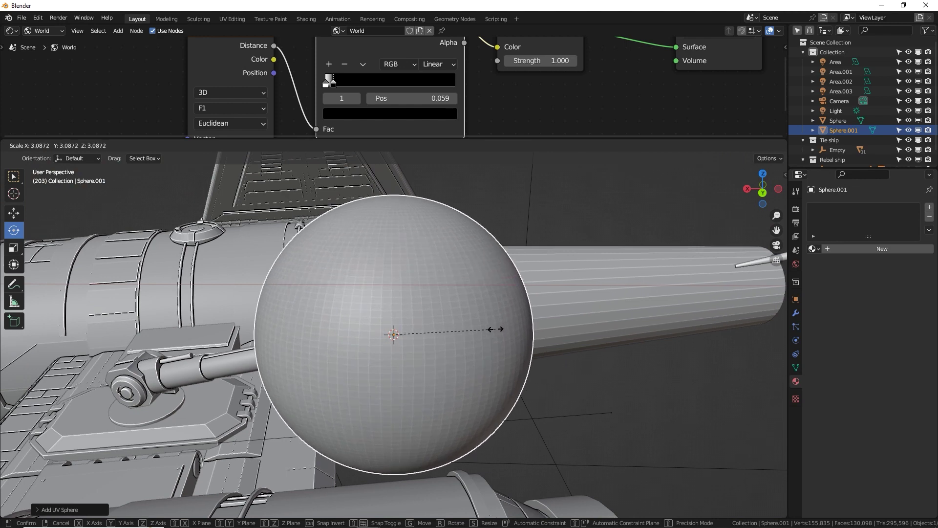
pyautogui.click(496, 329)
pyautogui.moveTo(510, 323); pyautogui.dragTo(522, 221, button='middle')
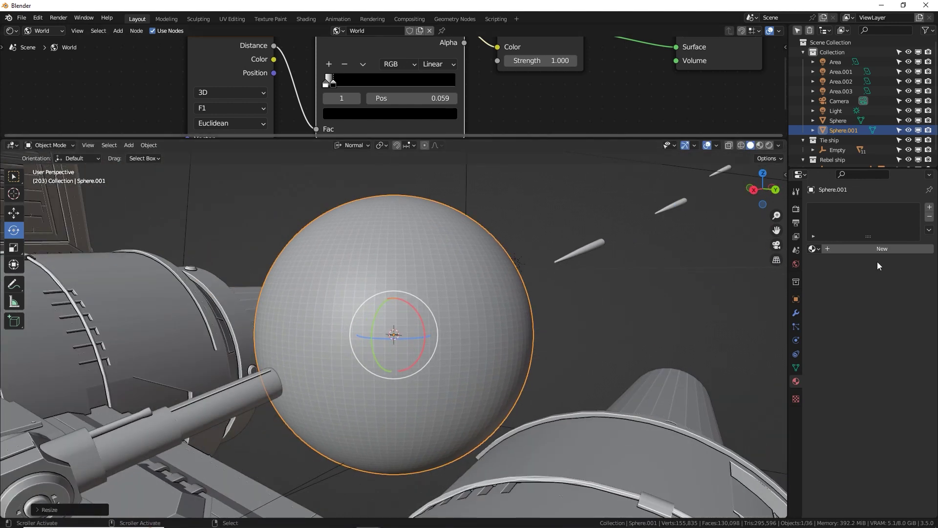
# - Give the sphere a new material named 'haze' and enlarge the node editor area
pyautogui.click(863, 248)
pyautogui.click(861, 249)
pyautogui.write('haze')
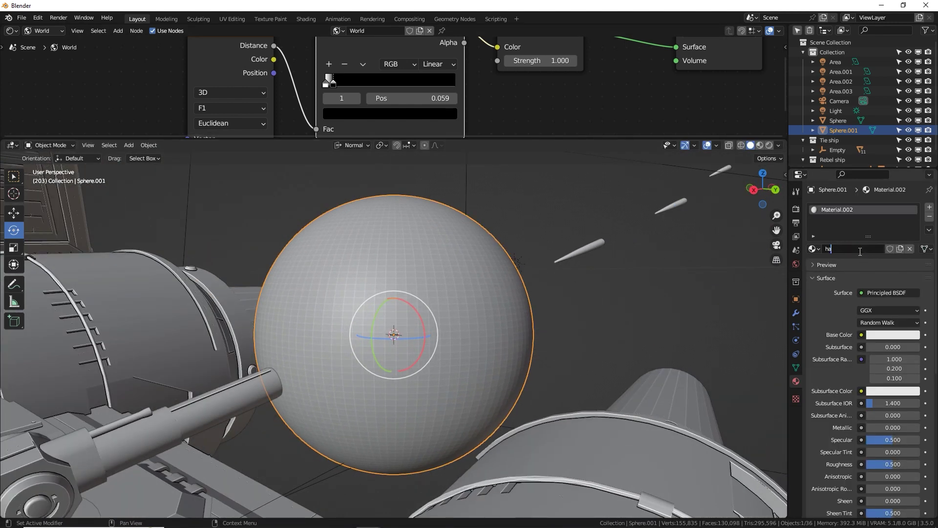
pyautogui.press('Return')
pyautogui.moveTo(624, 139); pyautogui.dragTo(624, 224)
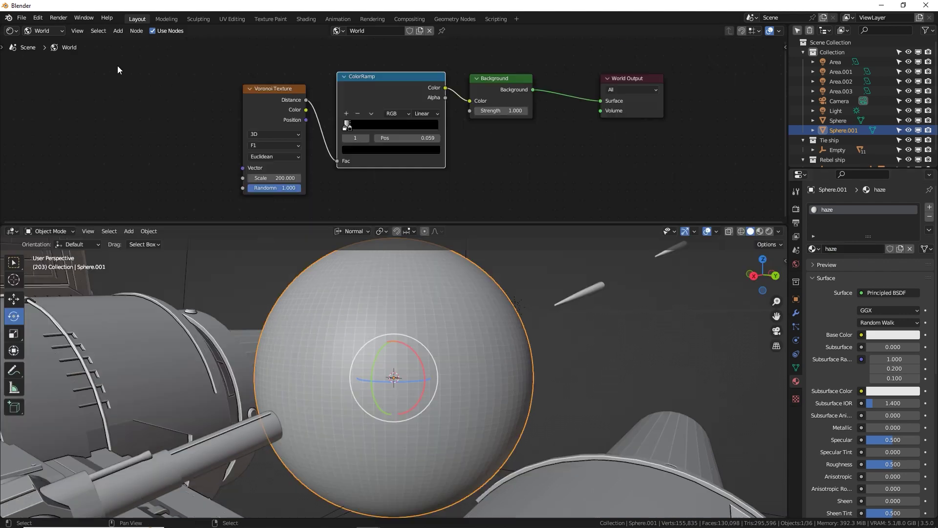
# - Show the sphere's object shader nodes and replace Principled BSDF with a Principled Volume in the Volume output
pyautogui.click(51, 45)
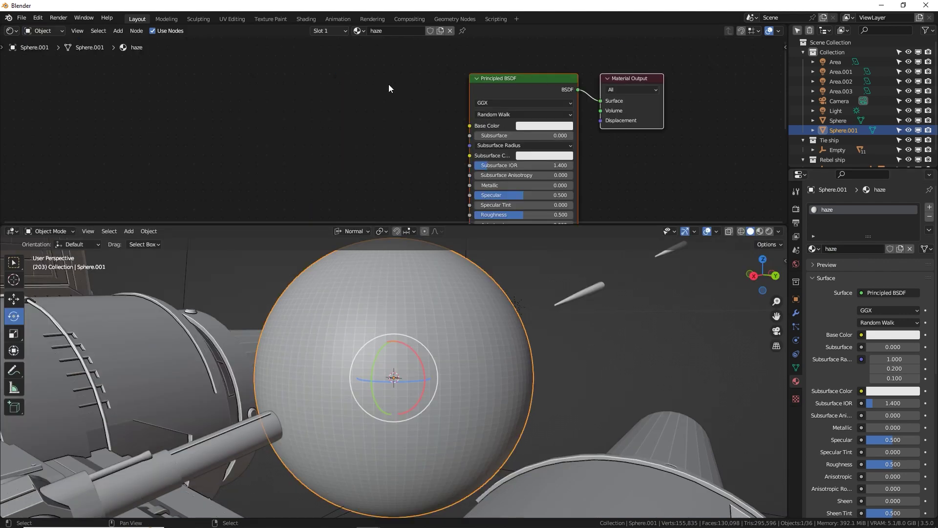
pyautogui.press('x')
pyautogui.hotkey('shift', 'a')
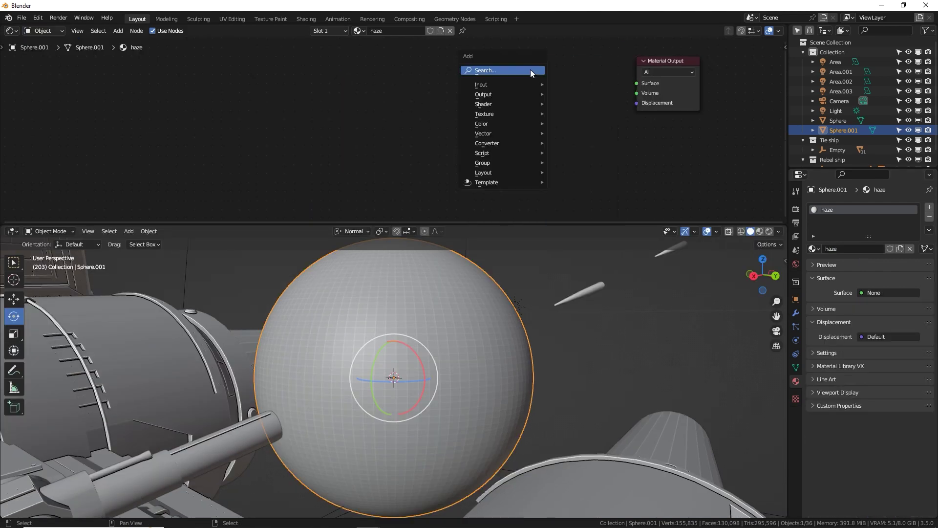
pyautogui.click(532, 70)
pyautogui.write('volum')
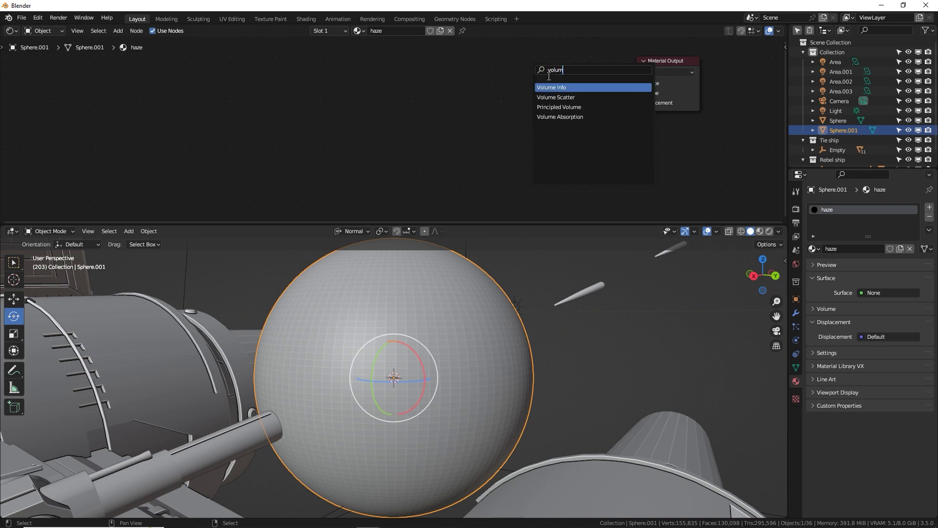
pyautogui.click(560, 107)
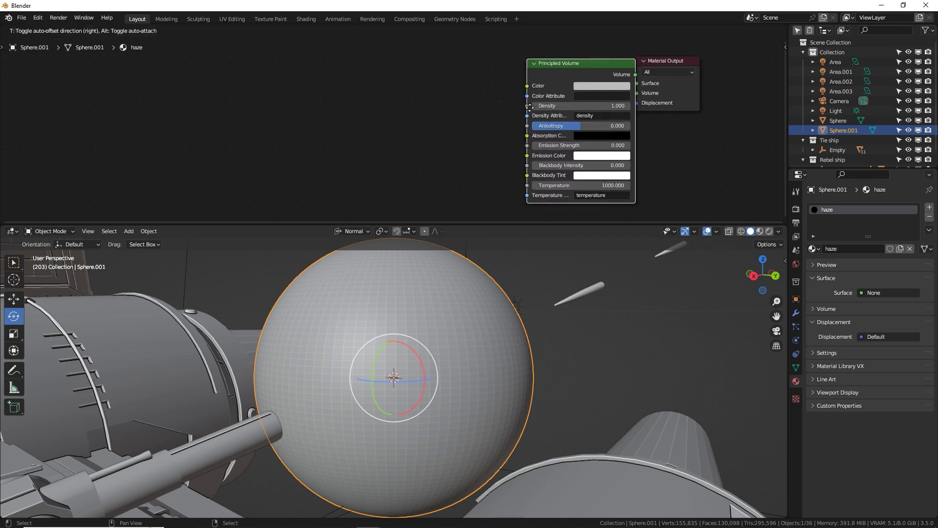
pyautogui.click(555, 77)
pyautogui.moveTo(553, 75); pyautogui.dragTo(644, 93)
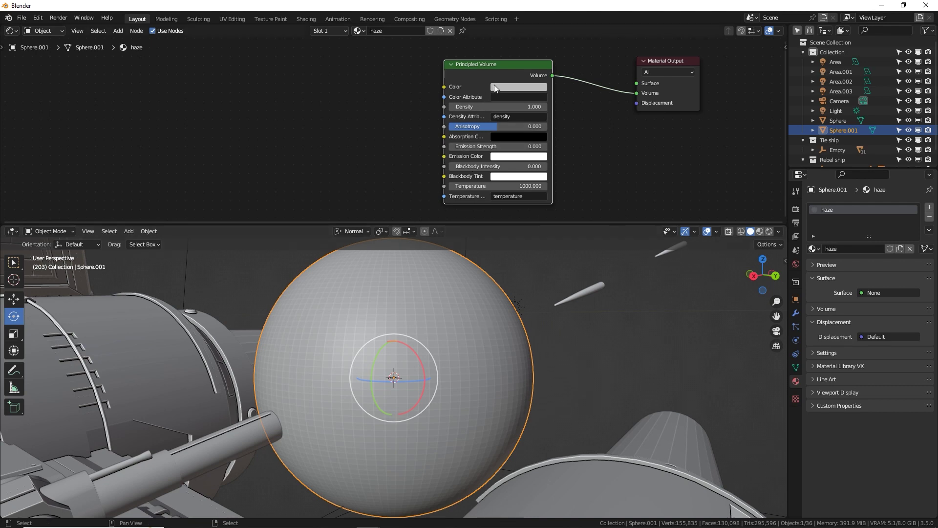
# - Add a Quadratic Sphere Gradient Texture feeding the volume's Density
pyautogui.scroll(-1, 423, 152)
pyautogui.scroll(-3, 389, 258)
pyautogui.scroll(-2, 378, 160)
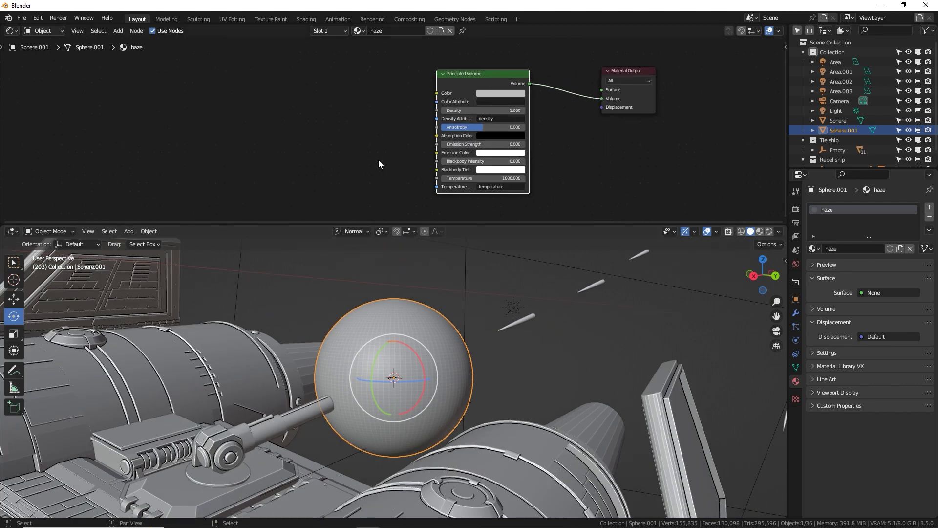
pyautogui.hotkey('shift', 'a')
pyautogui.click(343, 98)
pyautogui.write('grad')
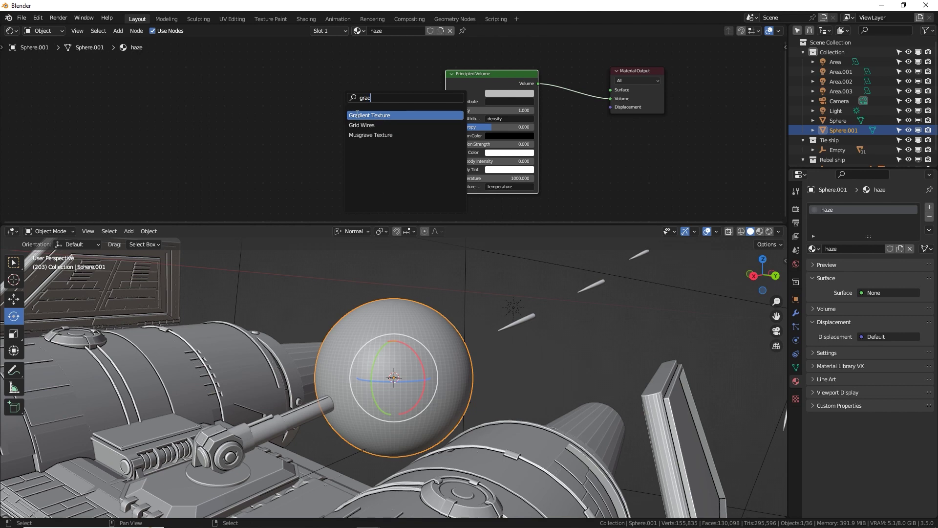
pyautogui.click(356, 111)
pyautogui.click(273, 109)
pyautogui.click(299, 116)
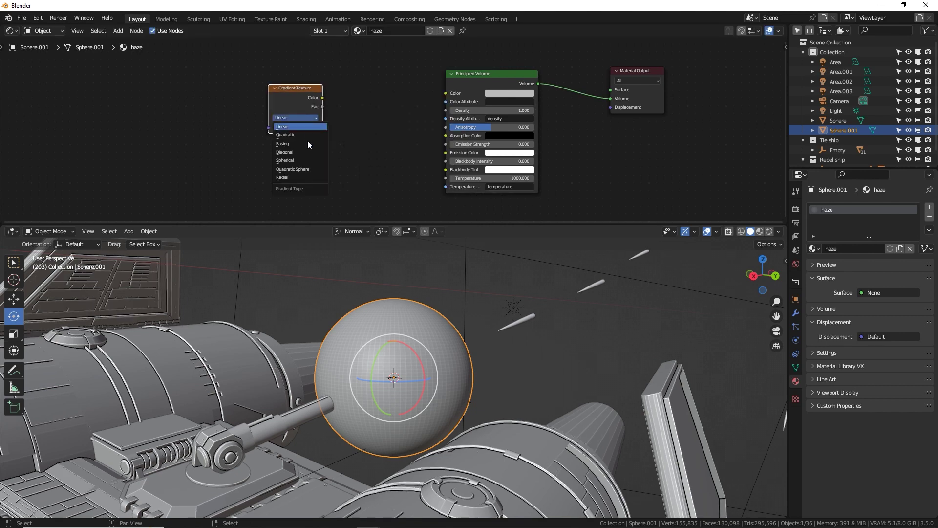
pyautogui.click(309, 169)
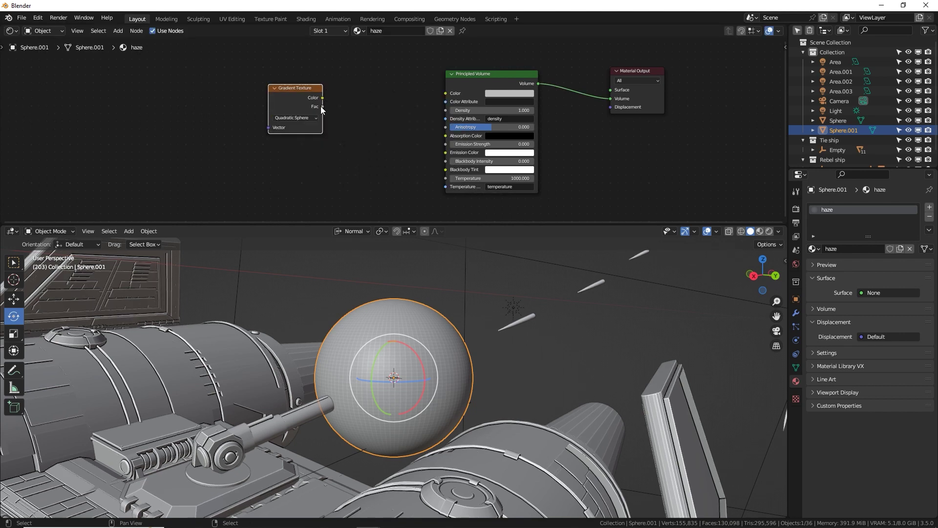
pyautogui.moveTo(320, 106); pyautogui.dragTo(444, 111)
# - Insert a Map Range node between the gradient and Density with To Max 0.01
pyautogui.hotkey('shift', 'a')
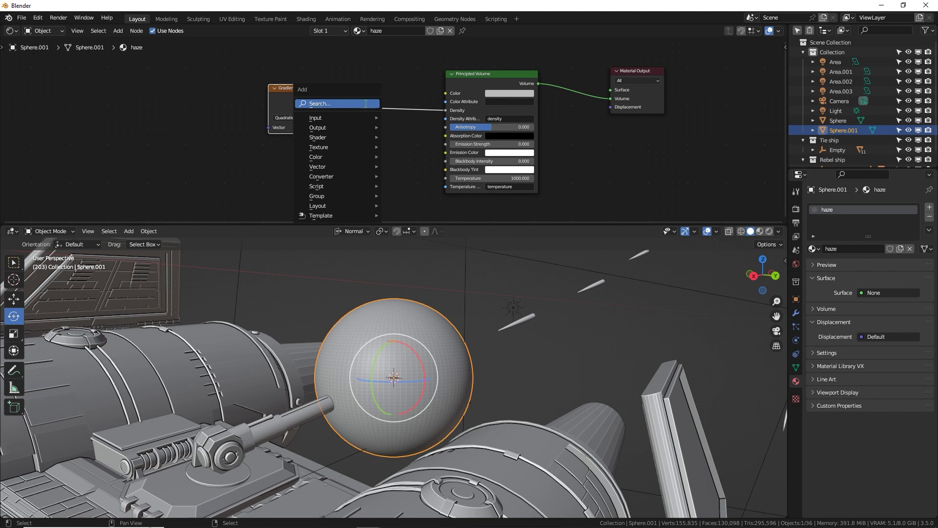
pyautogui.write('rang')
pyautogui.press('Return')
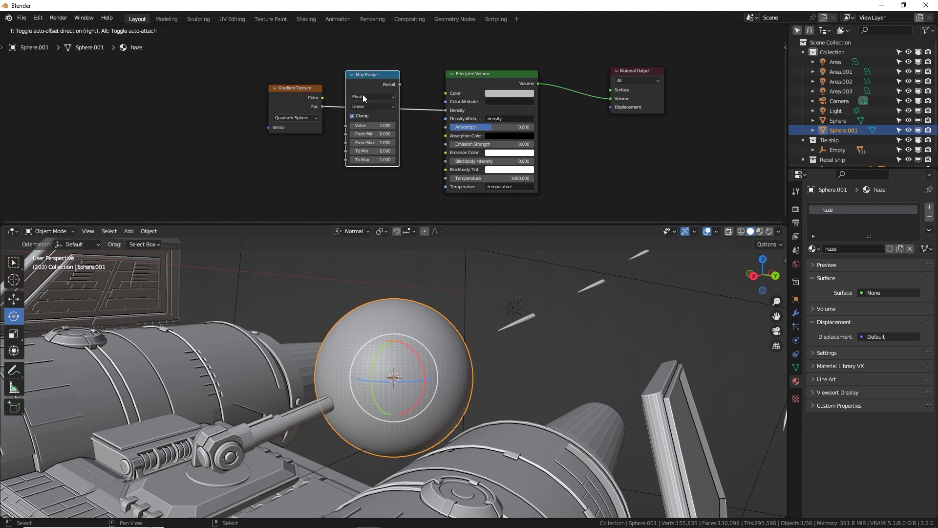
pyautogui.click(373, 96)
pyautogui.scroll(3, 416, 145)
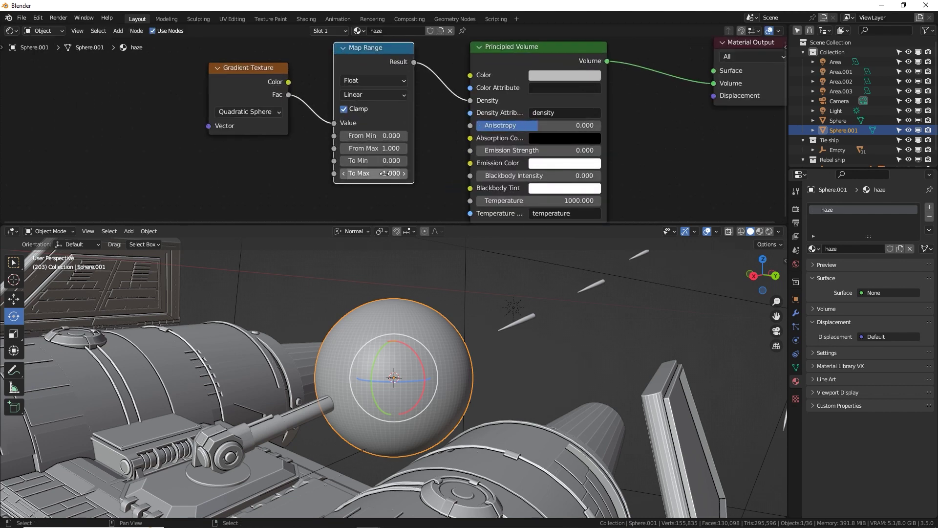
pyautogui.scroll(1, 384, 179)
pyautogui.click(349, 182)
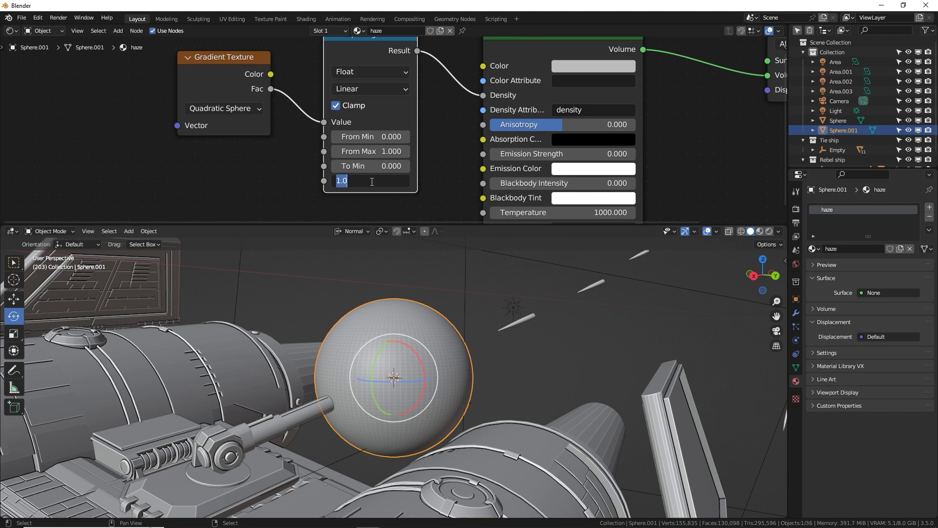
pyautogui.write('01')
pyautogui.press('Return')
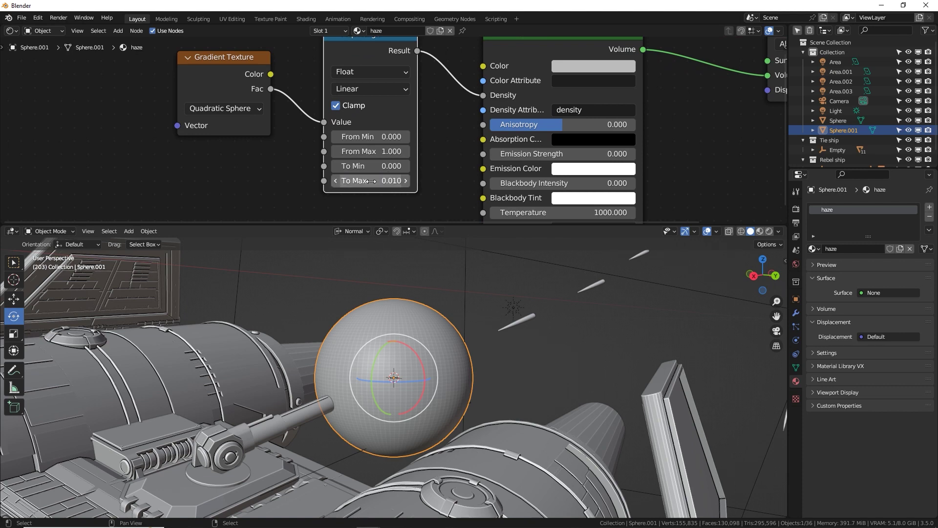
pyautogui.scroll(-1, 244, 101)
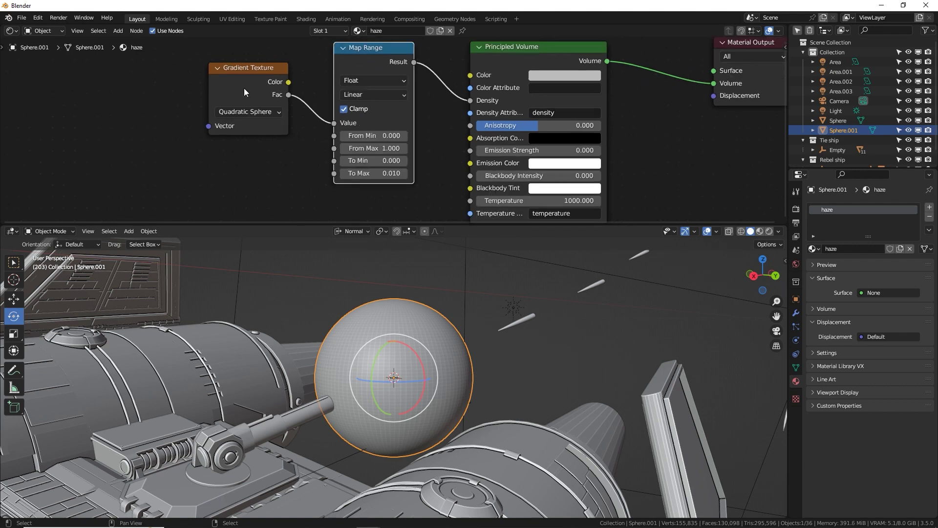
# - Add Texture Coordinate and Mapping nodes to the gradient using Object coordinates
pyautogui.click(244, 88)
pyautogui.moveTo(244, 88); pyautogui.dragTo(333, 88, button='middle')
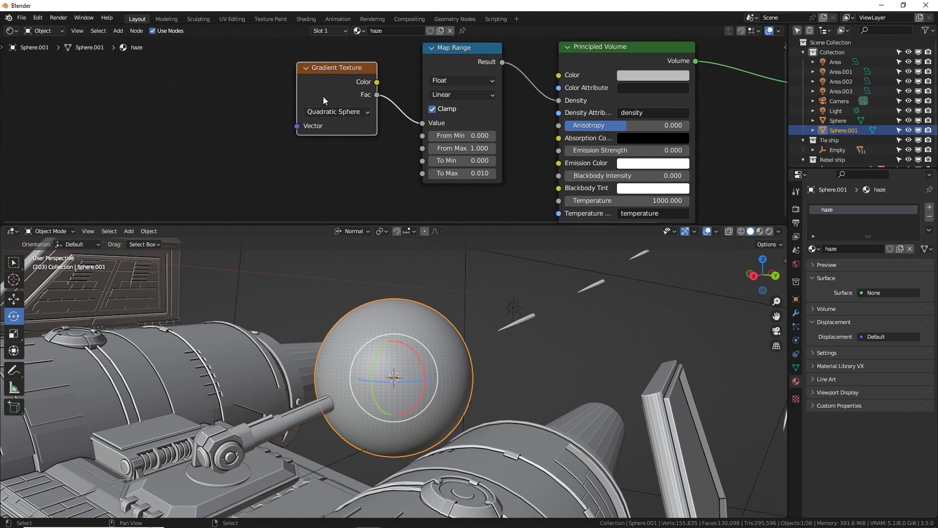
pyautogui.hotkey('ctrl', 't')
pyautogui.moveTo(172, 142); pyautogui.dragTo(196, 137)
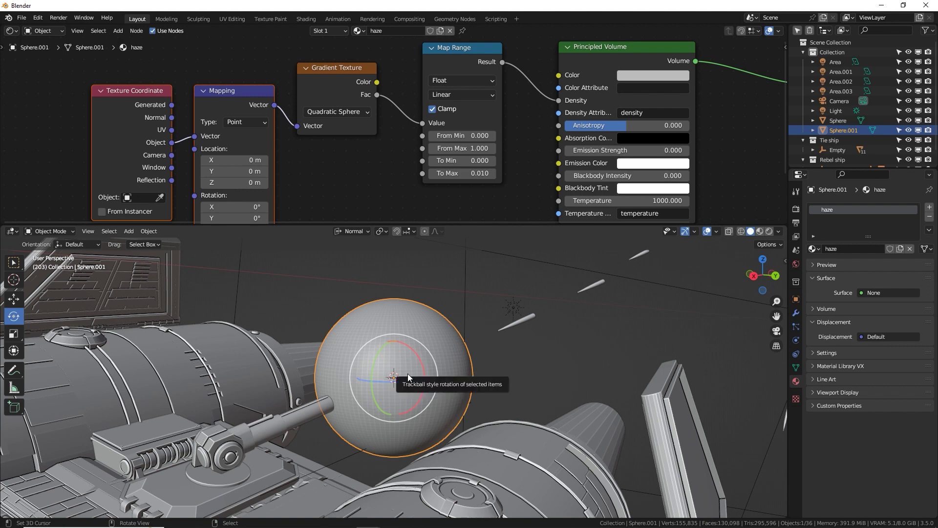
# - Preview in Rendered shading and raise the Map Range To Max to 0.1 for denser haze
pyautogui.moveTo(380, 376); pyautogui.dragTo(391, 381, button='middle')
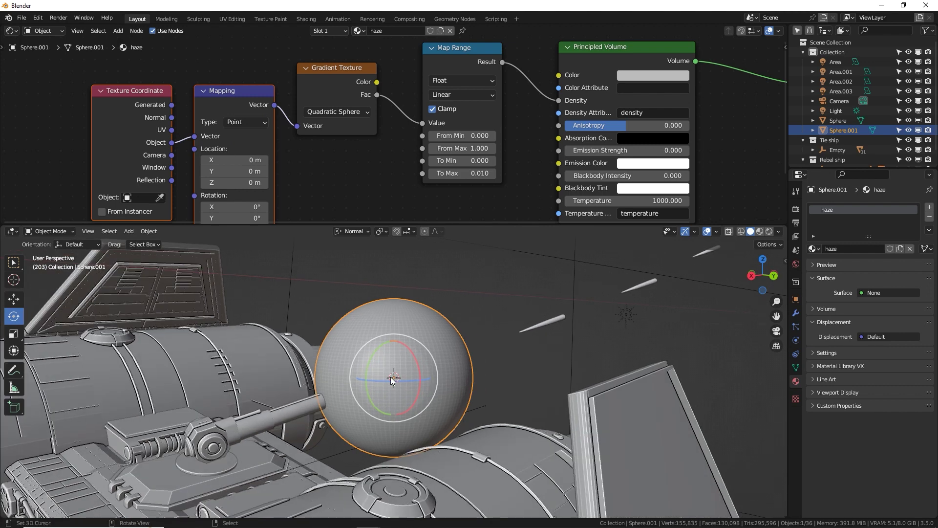
pyautogui.click(770, 233)
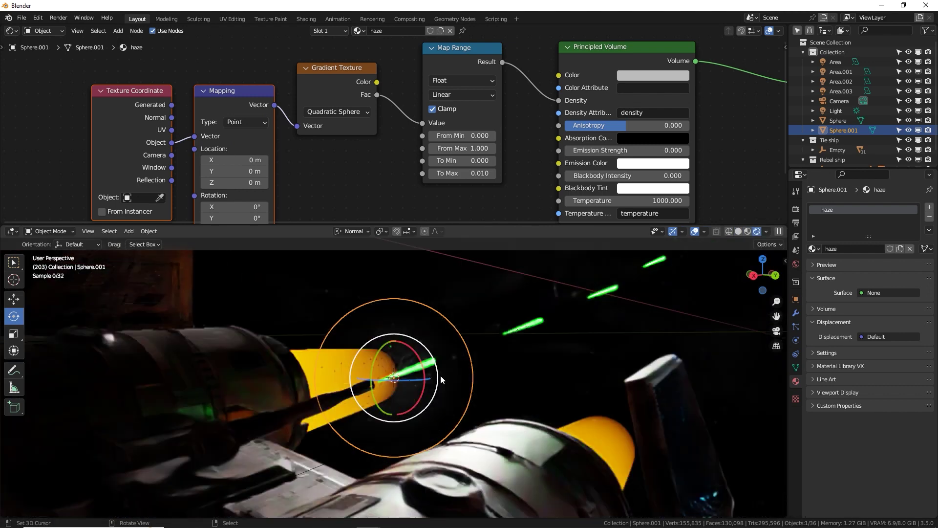
pyautogui.click(473, 175)
pyautogui.write('0.1')
pyautogui.press('Return')
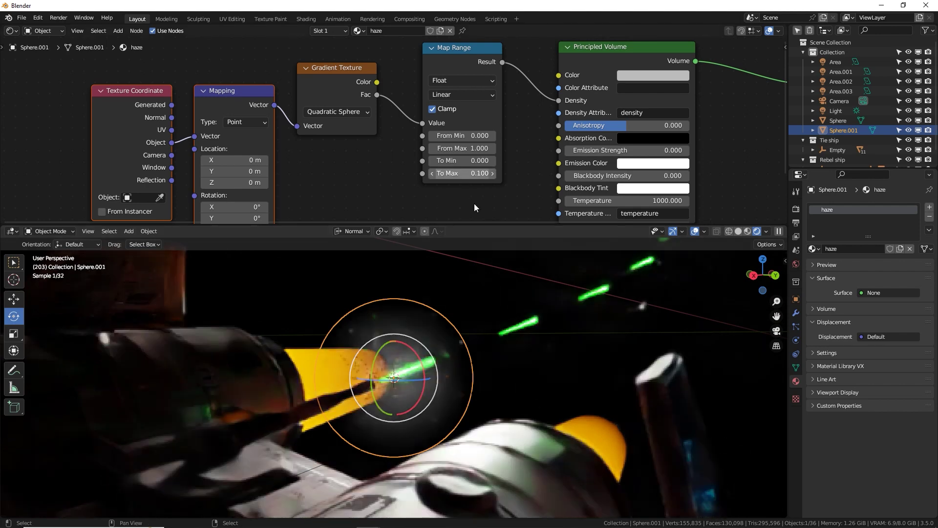
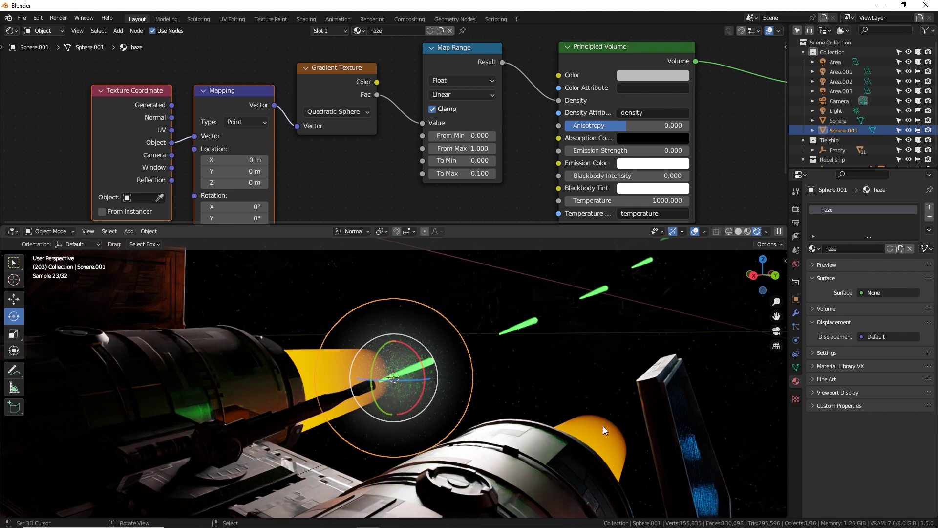
# - Duplicate the Sphere.001 haze sphere to create Sphere.002
pyautogui.moveTo(509, 398); pyautogui.dragTo(394, 375, button='middle')
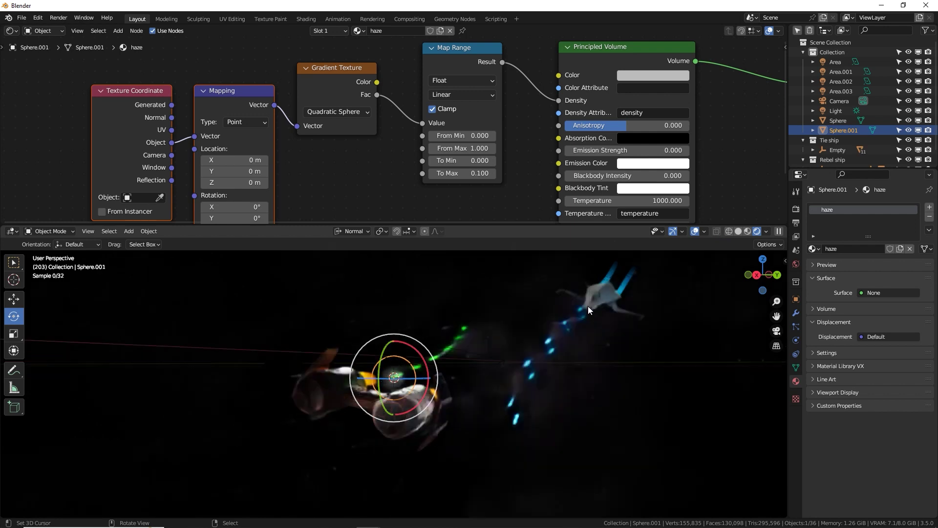
pyautogui.scroll(5, 461, 352)
pyautogui.hotkey('shift', 'd')
# - Snap Sphere.002 to a 3D cursor placed on the white fighter
pyautogui.click(533, 326)
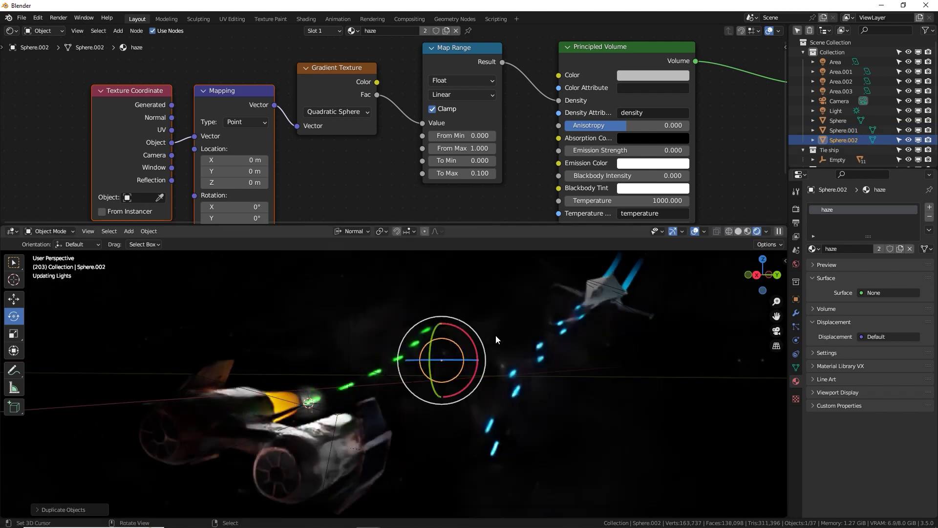
pyautogui.keyDown('shift'); pyautogui.rightClick(588, 300); pyautogui.keyUp('shift')
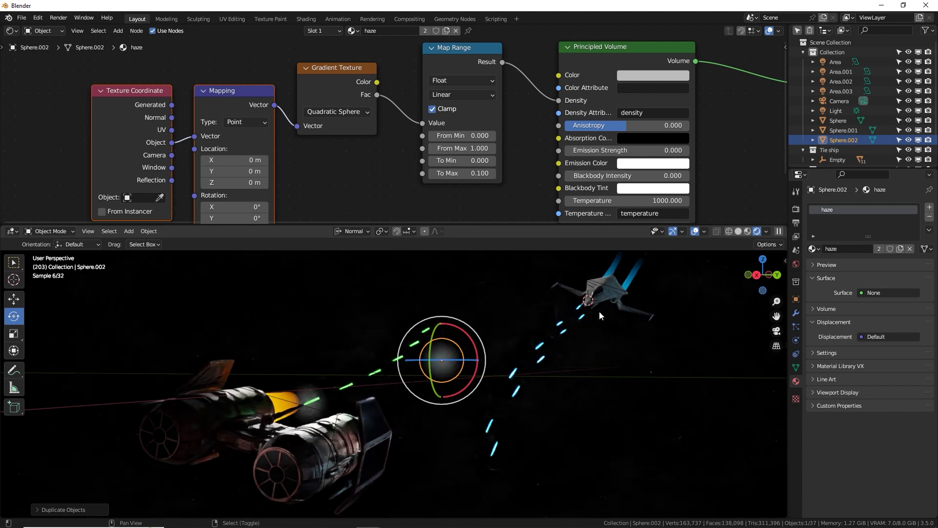
pyautogui.hotkey('shift', 's')
pyautogui.click(607, 262)
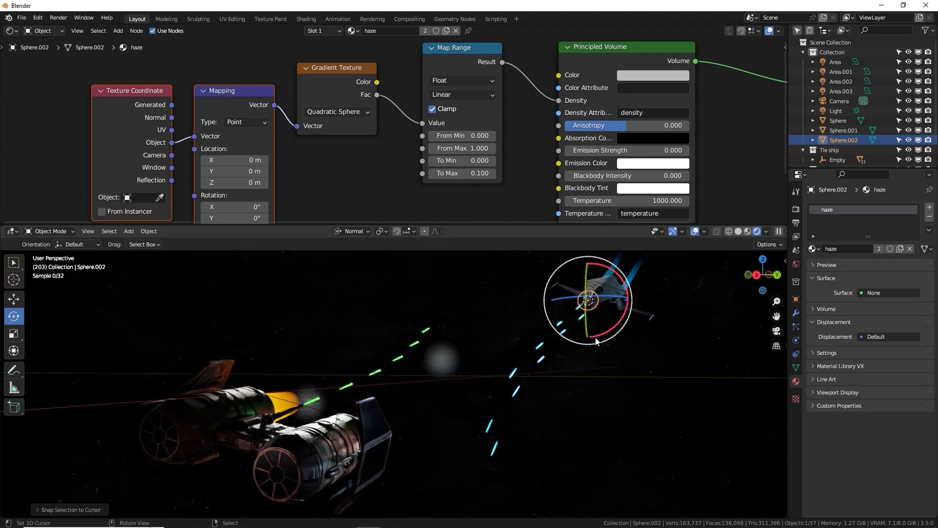
pyautogui.click(739, 232)
pyautogui.press('KP_Decimal')
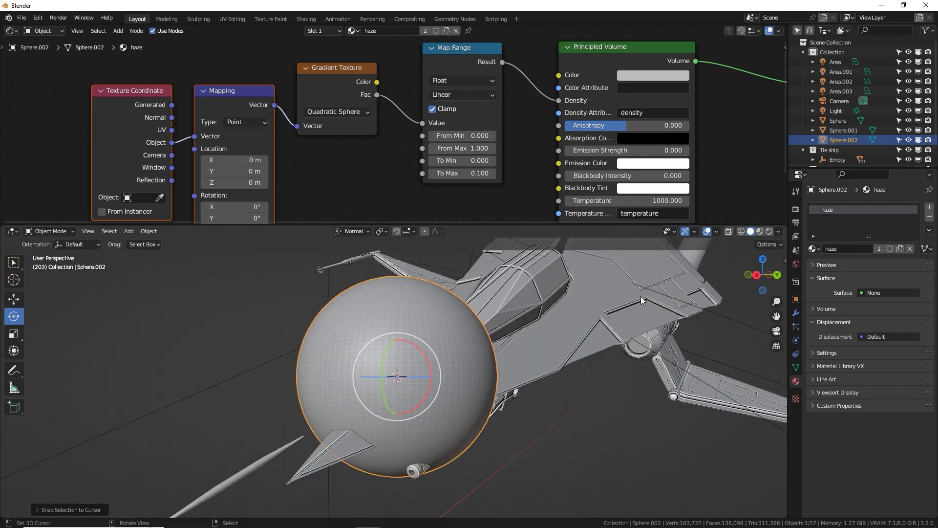
# - Fine-tune Sphere.002's position until it sits at the fighter's gun barrels
pyautogui.moveTo(260, 346); pyautogui.dragTo(348, 329, button='middle')
pyautogui.press('g')
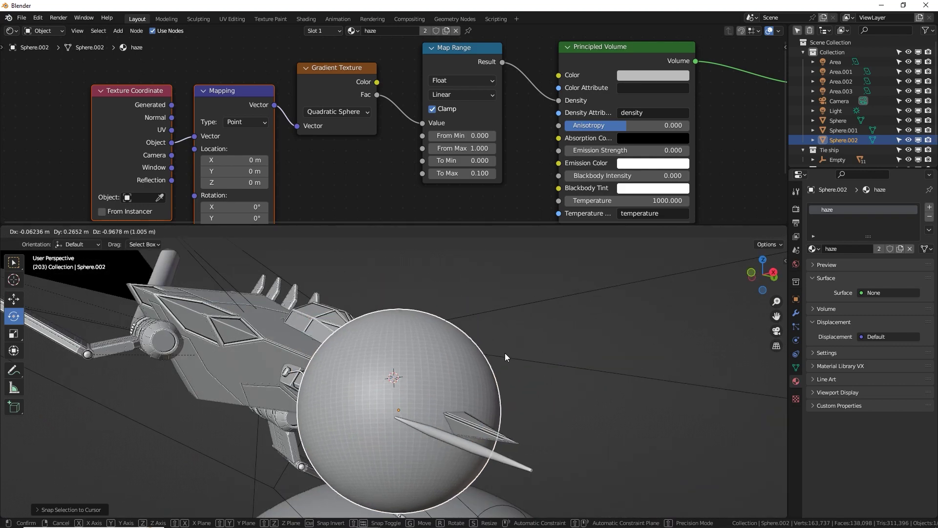
pyautogui.click(507, 358)
pyautogui.moveTo(506, 358); pyautogui.dragTo(586, 373, button='middle')
pyautogui.press('g')
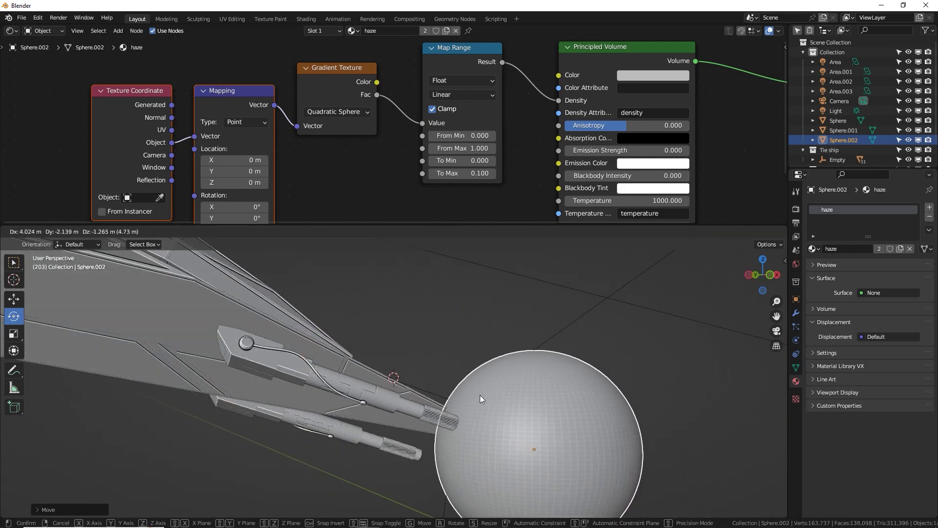
pyautogui.click(482, 398)
pyautogui.moveTo(482, 398); pyautogui.dragTo(403, 476, button='middle')
pyautogui.press('g')
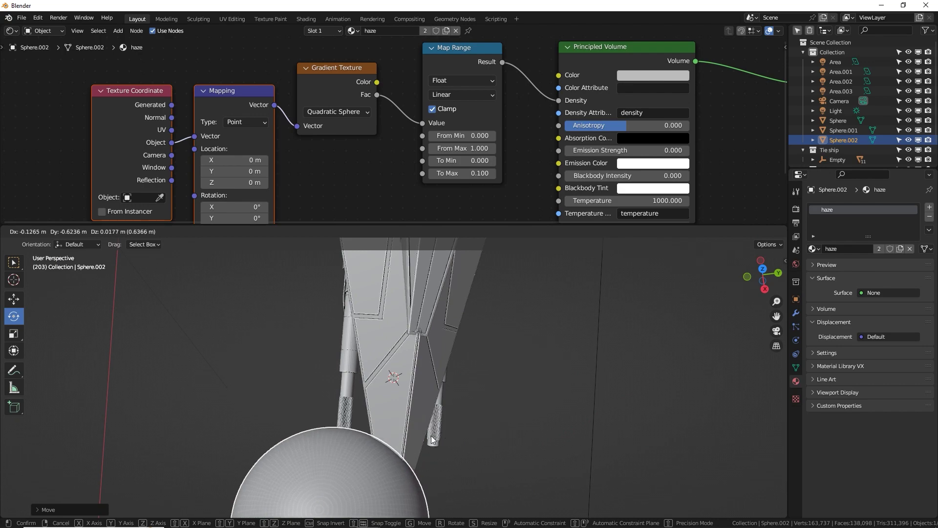
pyautogui.click(427, 435)
pyautogui.keyDown('shift'); pyautogui.moveTo(427, 435); pyautogui.dragTo(489, 353, button='middle'); pyautogui.keyUp('shift')
pyautogui.press('g')
pyautogui.click(564, 345)
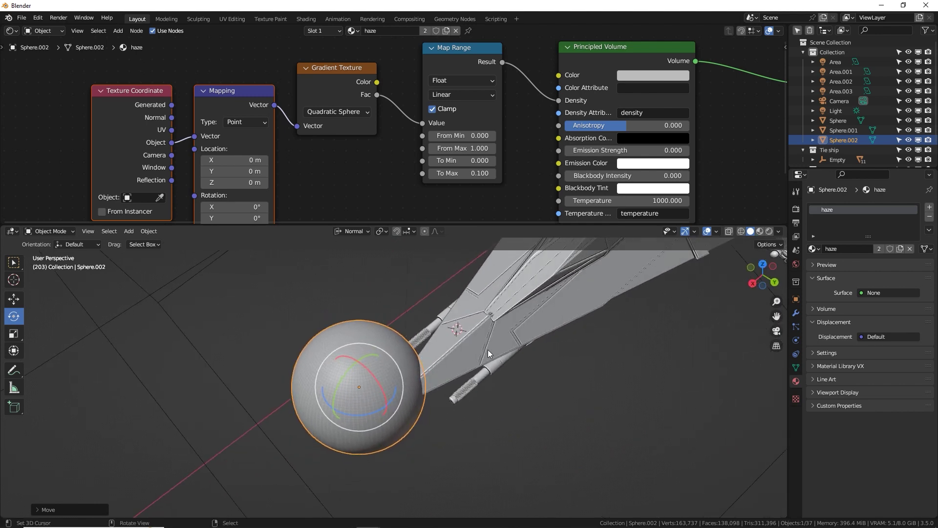
# - Switch to Rendered shading to check the glowing haze near the cannon
pyautogui.press('z')
pyautogui.click(403, 370)
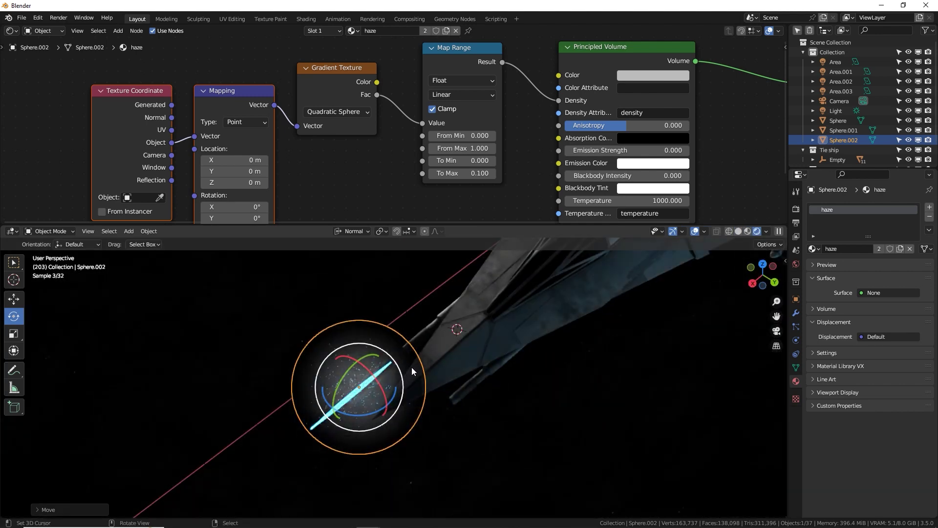
pyautogui.moveTo(412, 368); pyautogui.dragTo(409, 407, button='middle')
pyautogui.click(408, 406)
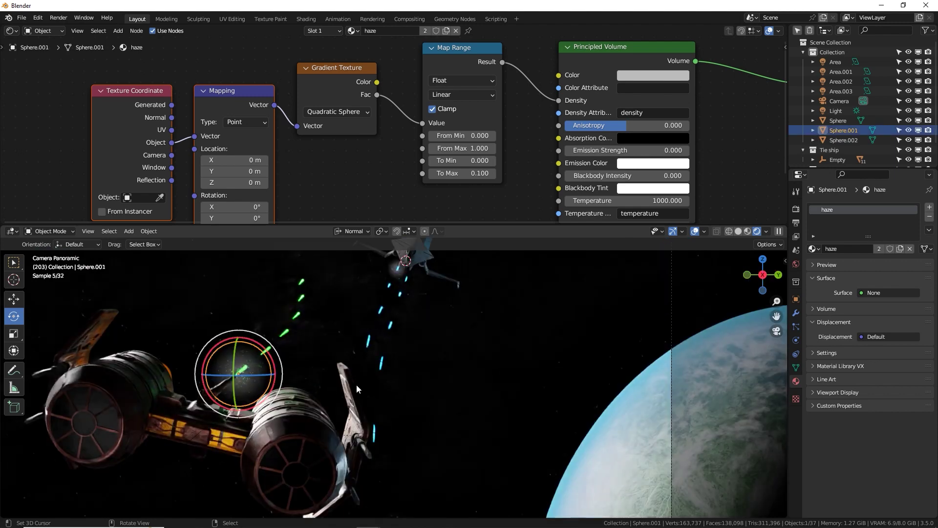
# - Duplicate Sphere.001 into Sphere.003 and place it beside the dark fighter
pyautogui.hotkey('shift', 'd')
pyautogui.click(423, 381)
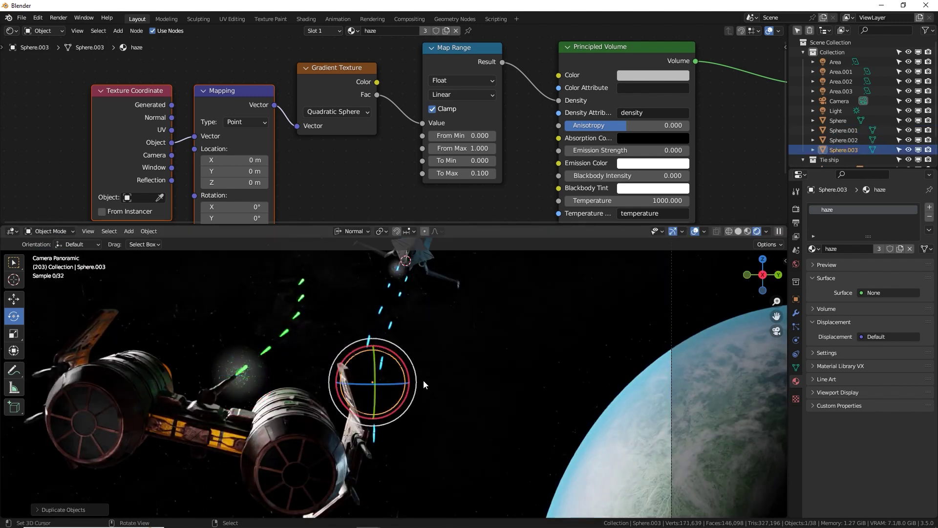
pyautogui.moveTo(424, 381); pyautogui.dragTo(481, 296, button='middle')
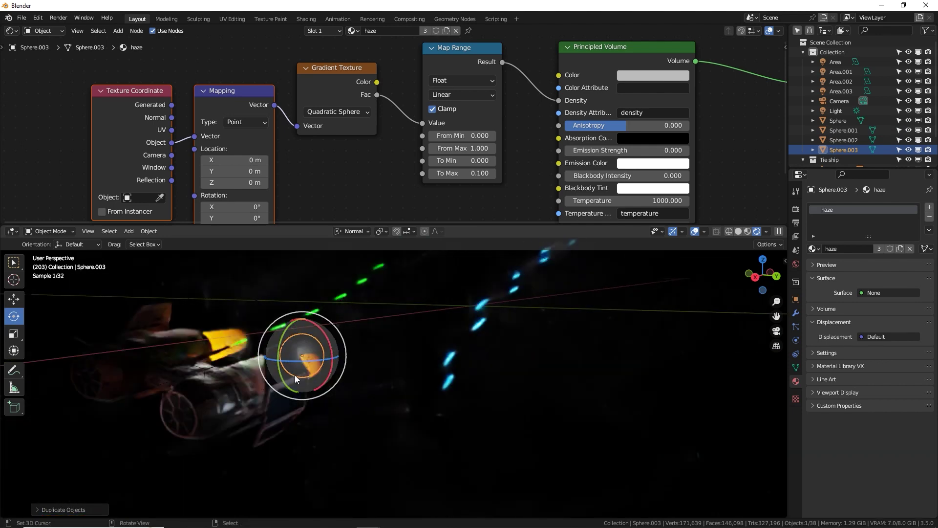
pyautogui.moveTo(303, 366); pyautogui.dragTo(290, 369)
pyautogui.click(739, 232)
pyautogui.scroll(3, 438, 383)
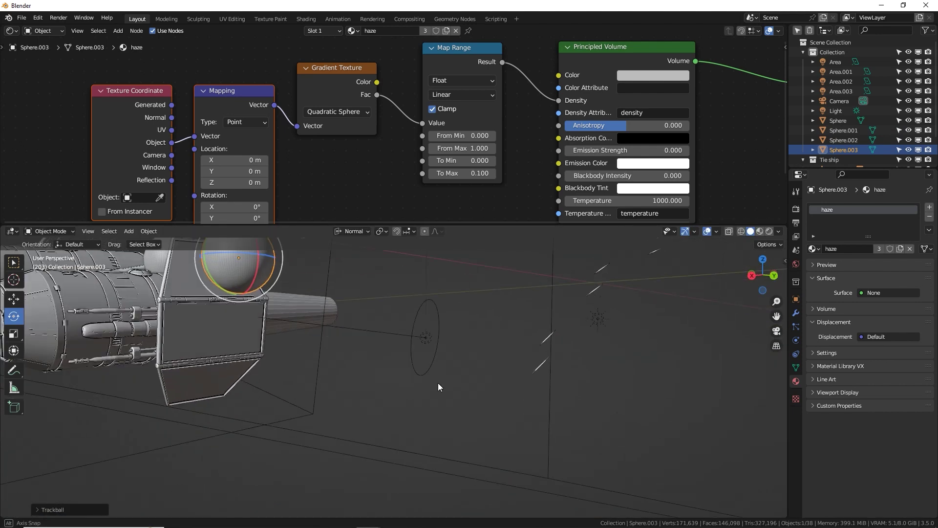
pyautogui.moveTo(318, 342)
pyautogui.keyDown('shift'); pyautogui.mouseDown(button='middle')
pyautogui.moveTo(445, 386)
pyautogui.moveTo(470, 359)
pyautogui.moveTo(458, 366)
pyautogui.moveTo(520, 366)
pyautogui.moveTo(462, 363)
pyautogui.moveTo(494, 348)
pyautogui.moveTo(391, 362)
pyautogui.moveTo(434, 373)
pyautogui.moveTo(407, 347)
pyautogui.mouseUp(button='middle'); pyautogui.keyUp('shift')
# - Scale Sphere.003 up and nudge it slightly left and down
pyautogui.press('s')
pyautogui.click(459, 354)
pyautogui.press('KP_Decimal')
pyautogui.press('g')
pyautogui.click(475, 355)
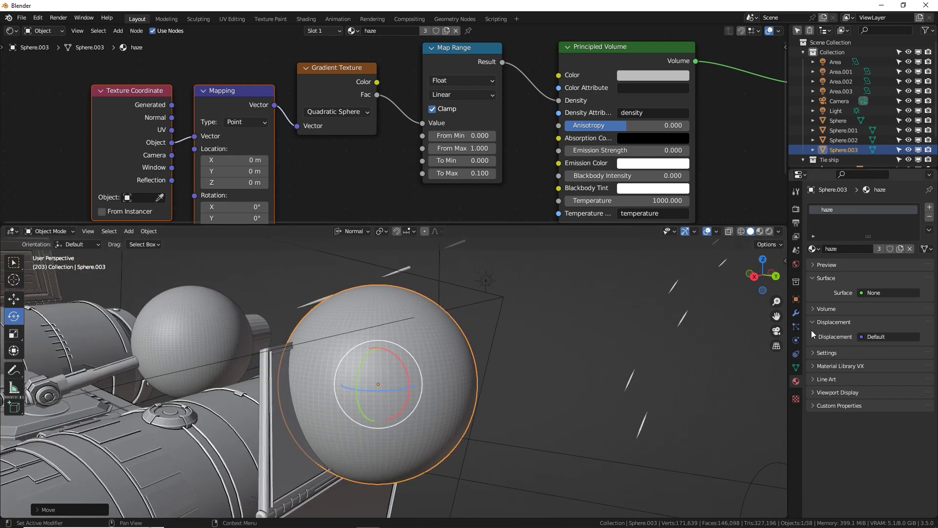
# - Set Sphere.003's Viewport Display to show as Bounds
pyautogui.click(796, 300)
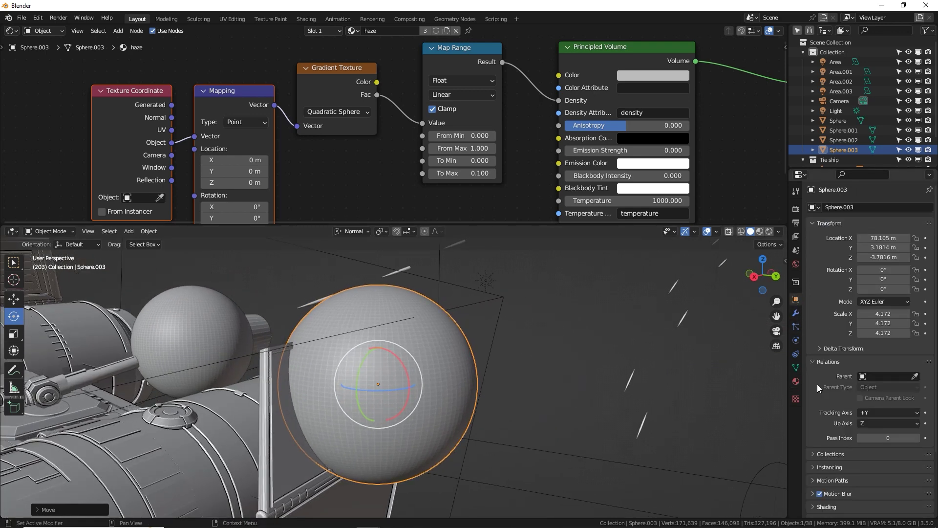
pyautogui.scroll(-4, 817, 384)
pyautogui.click(815, 440)
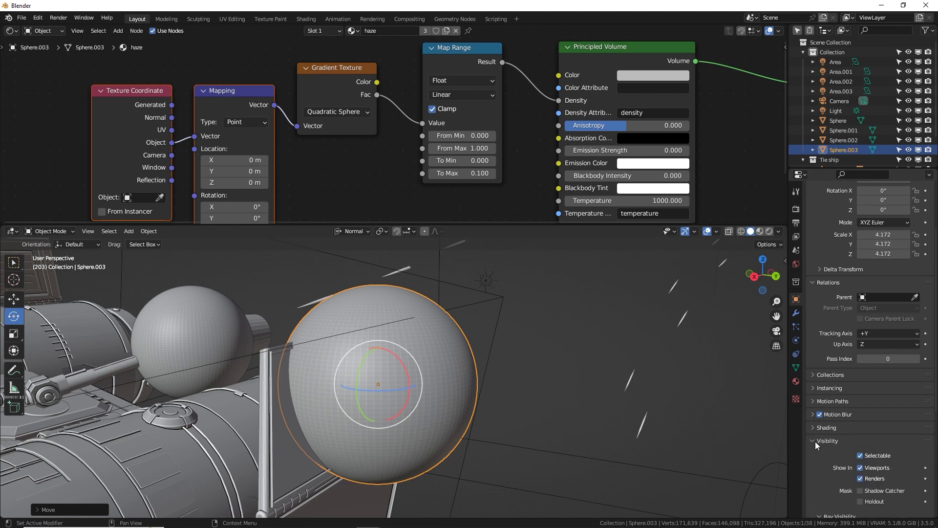
pyautogui.click(823, 441)
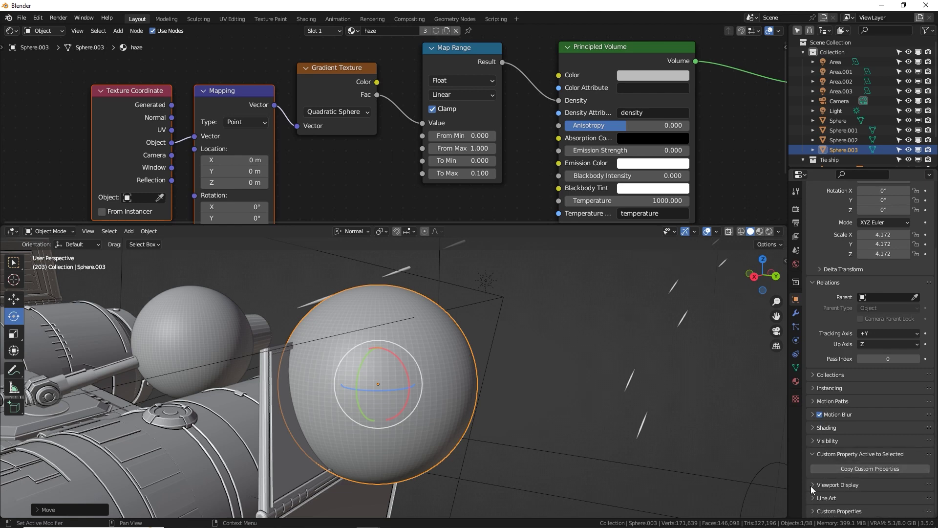
pyautogui.click(810, 485)
pyautogui.scroll(-6, 850, 469)
pyautogui.click(883, 470)
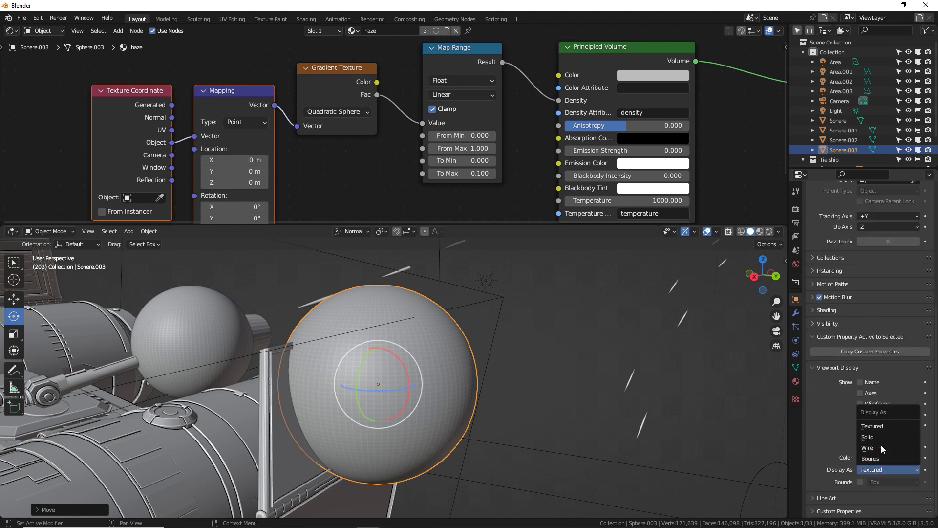
pyautogui.click(878, 459)
pyautogui.moveTo(544, 417); pyautogui.dragTo(357, 362, button='middle')
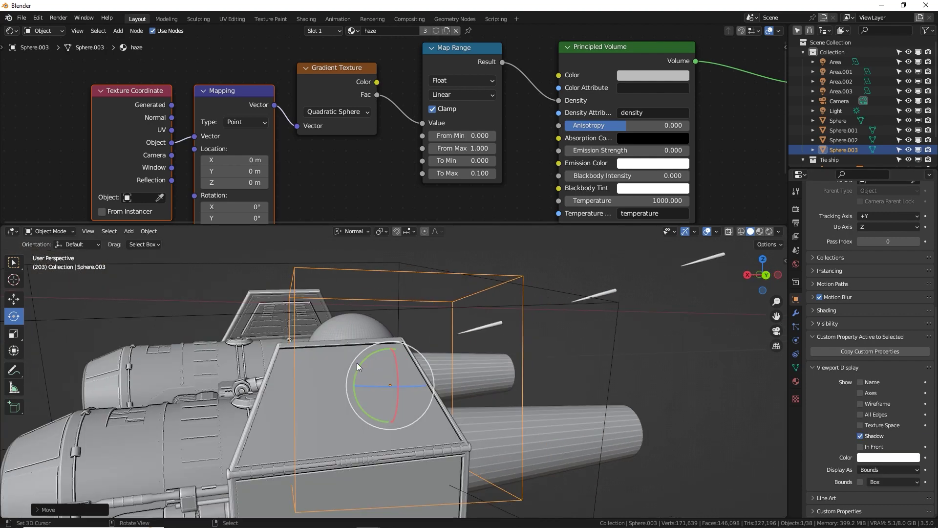
pyautogui.moveTo(488, 295); pyautogui.dragTo(397, 263, button='middle')
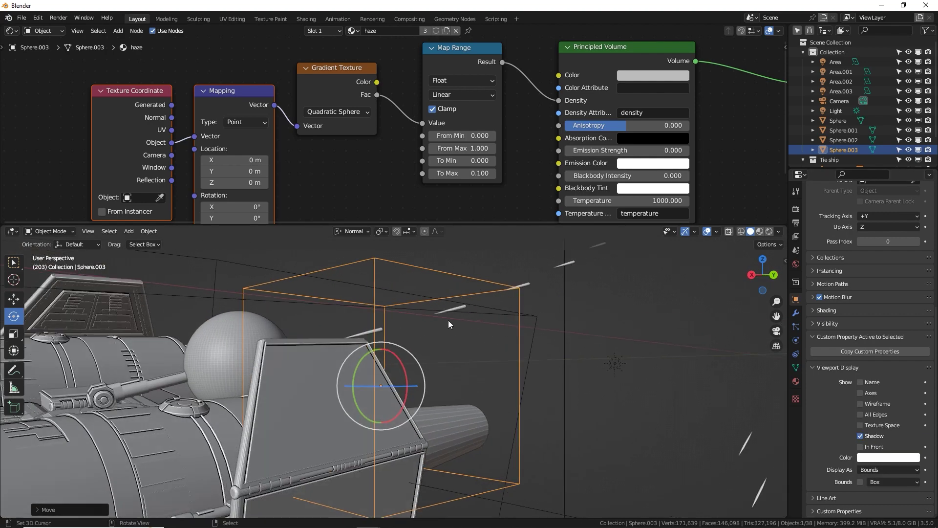
pyautogui.moveTo(476, 322); pyautogui.dragTo(449, 316, button='middle')
pyautogui.moveTo(360, 378); pyautogui.dragTo(356, 370)
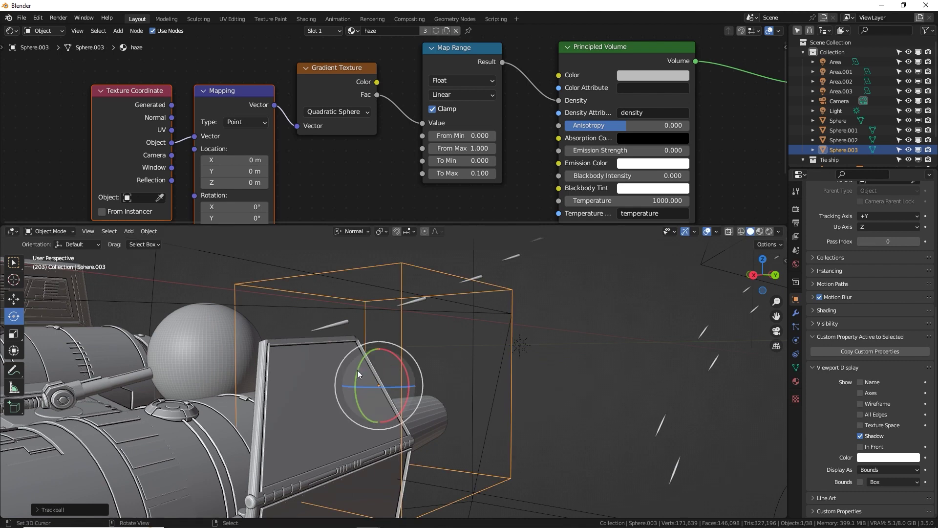
# - Add a point light beside the dark fighter and position it
pyautogui.keyDown('shift'); pyautogui.rightClick(300, 369); pyautogui.keyUp('shift')
pyautogui.hotkey('shift', 'a')
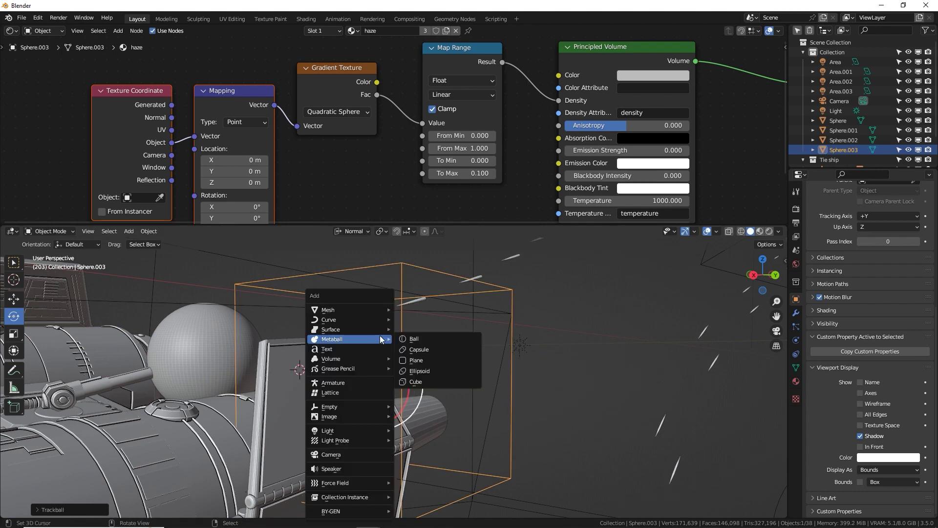
pyautogui.moveTo(363, 430)
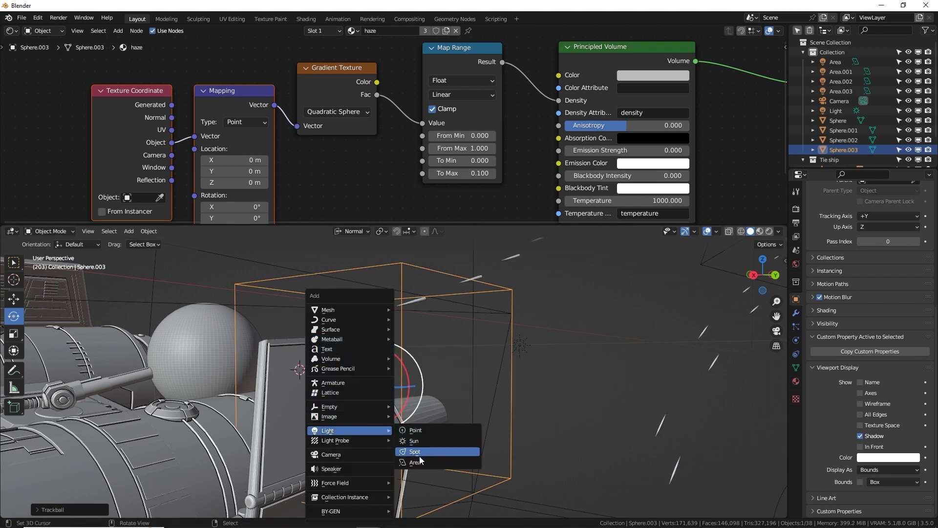
pyautogui.click(415, 431)
pyautogui.moveTo(344, 400); pyautogui.dragTo(445, 394, button='middle')
pyautogui.press('g')
pyautogui.click(384, 383)
pyautogui.press('g')
pyautogui.click(418, 391)
# - Give the point light an orange colour and 500 W power
pyautogui.click(796, 341)
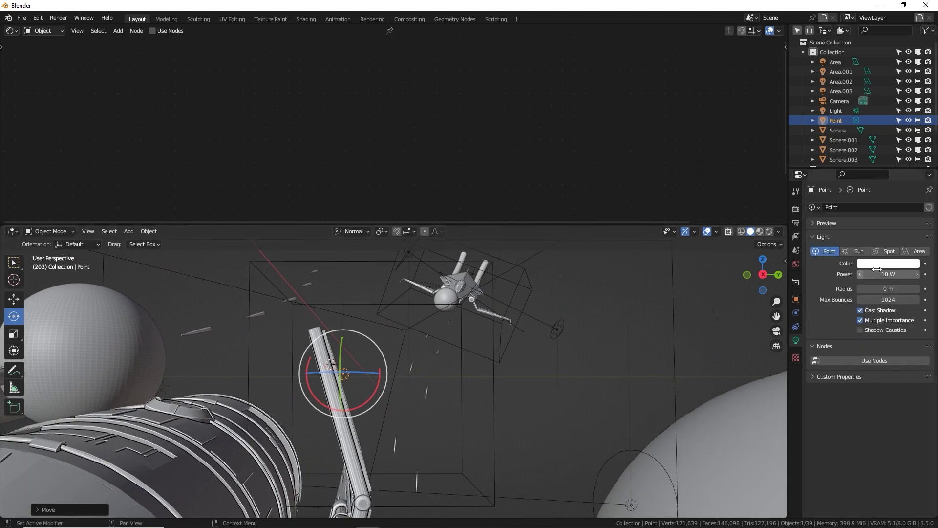
pyautogui.click(889, 263)
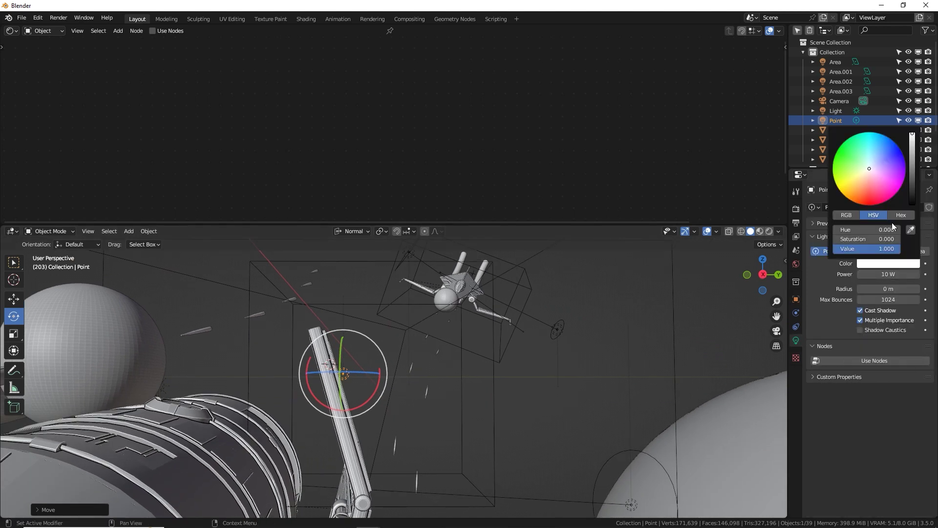
pyautogui.click(893, 274)
pyautogui.write('500')
pyautogui.press('Return')
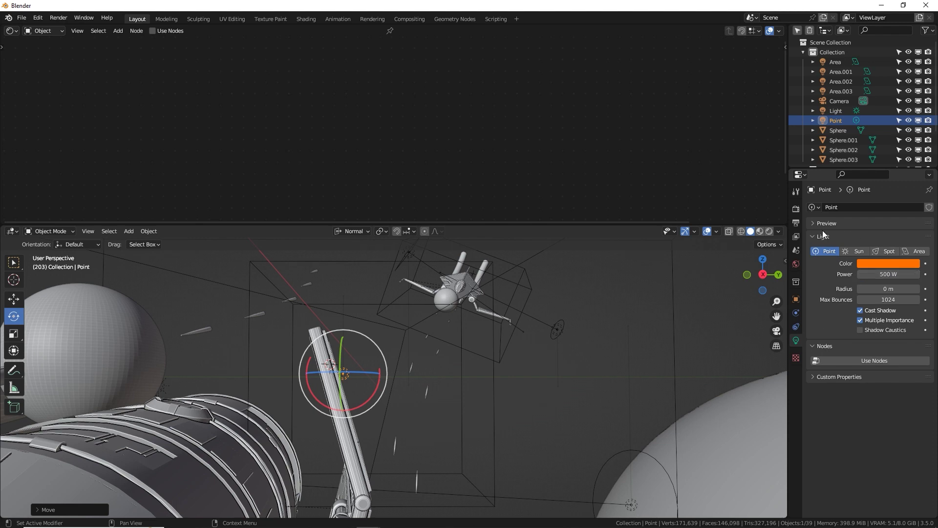
# - Look through the camera in Rendered shading and raise the point light to 5000 W
pyautogui.press('KP_0')
pyautogui.hotkey('shift', 'z')
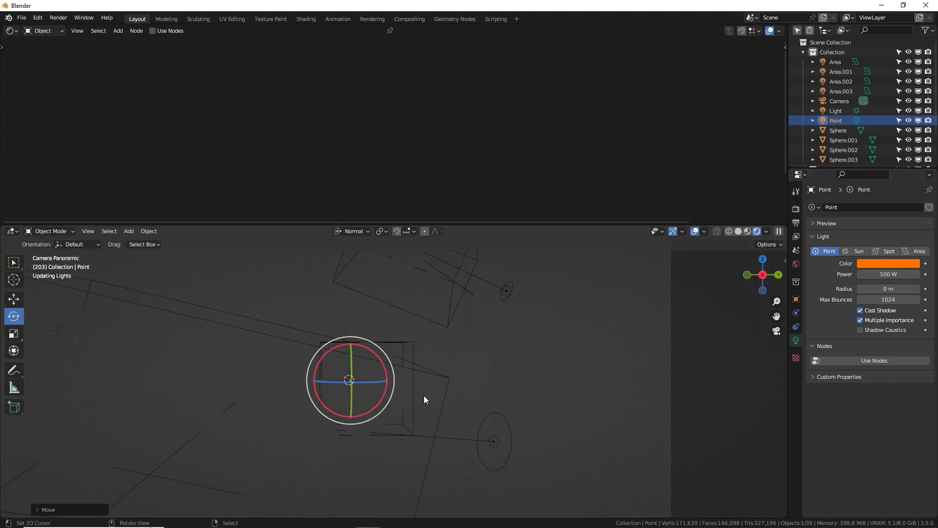
pyautogui.scroll(2, 400, 386)
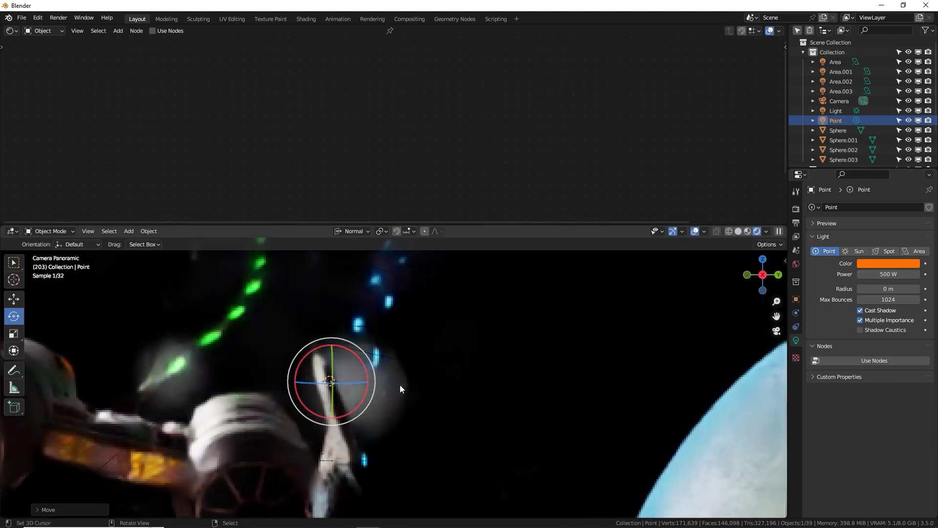
pyautogui.click(400, 388)
pyautogui.click(894, 274)
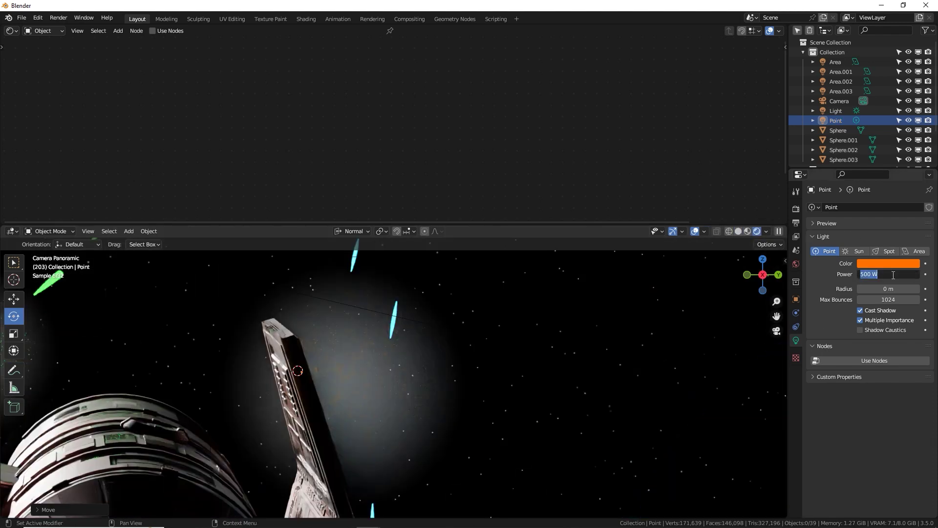
pyautogui.write('5000')
pyautogui.press('Return')
pyautogui.rightClick(516, 326)
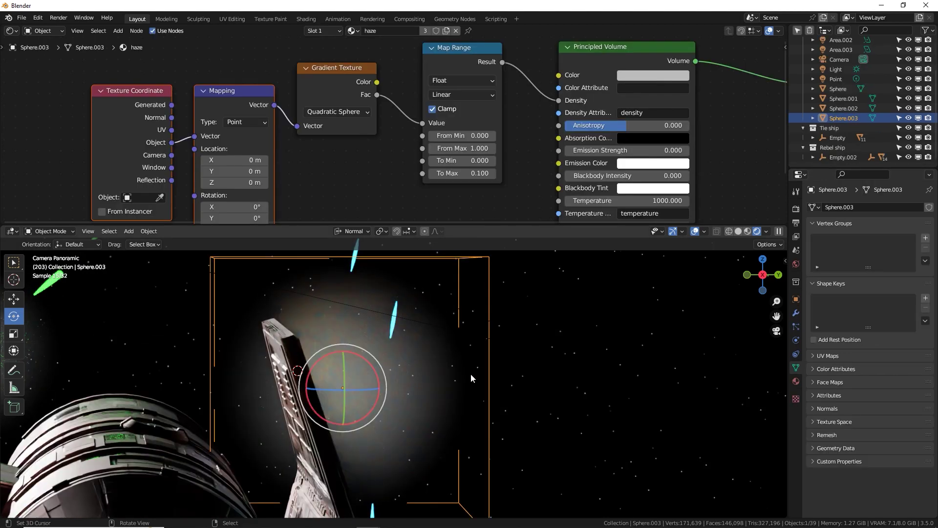
# - Scale Sphere.003 down, shift it left, then enlarge it about 1.08 to frame the ship
pyautogui.scroll(-3, 471, 374)
pyautogui.scroll(2, 380, 393)
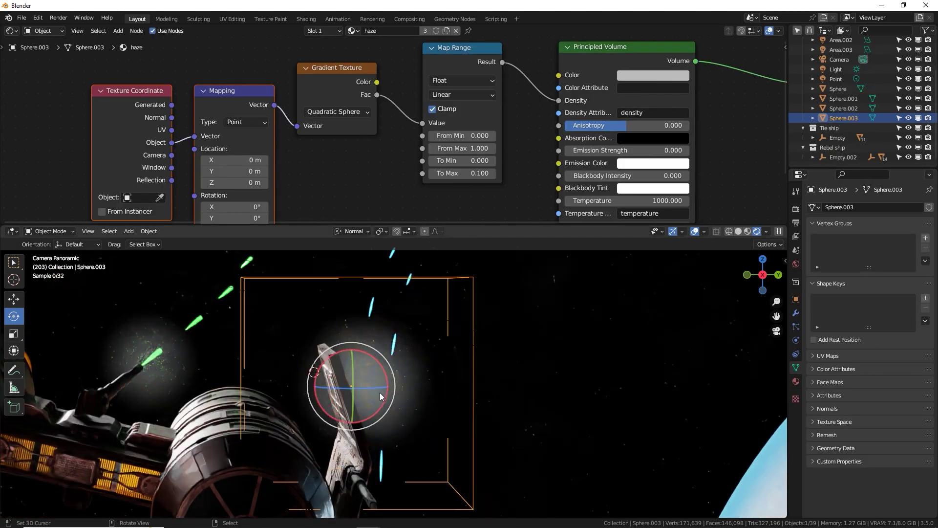
pyautogui.scroll(2, 380, 393)
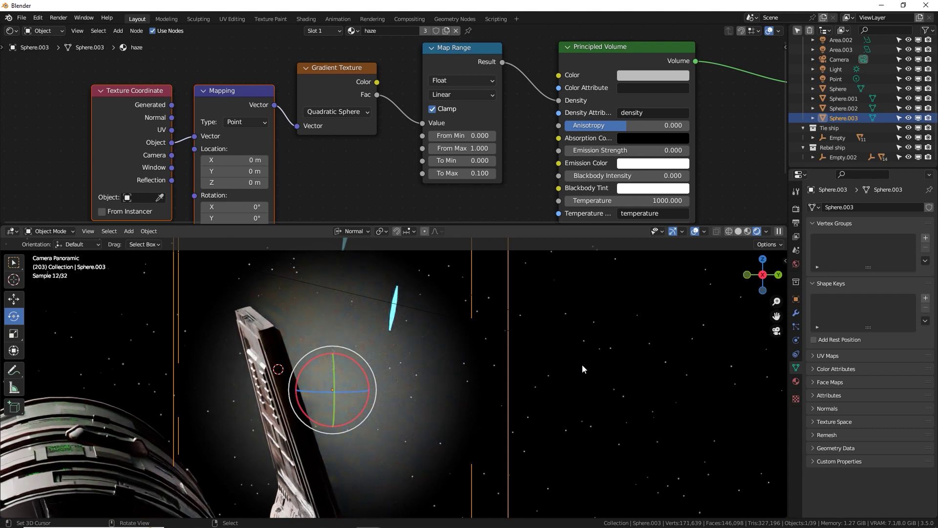
pyautogui.press('s')
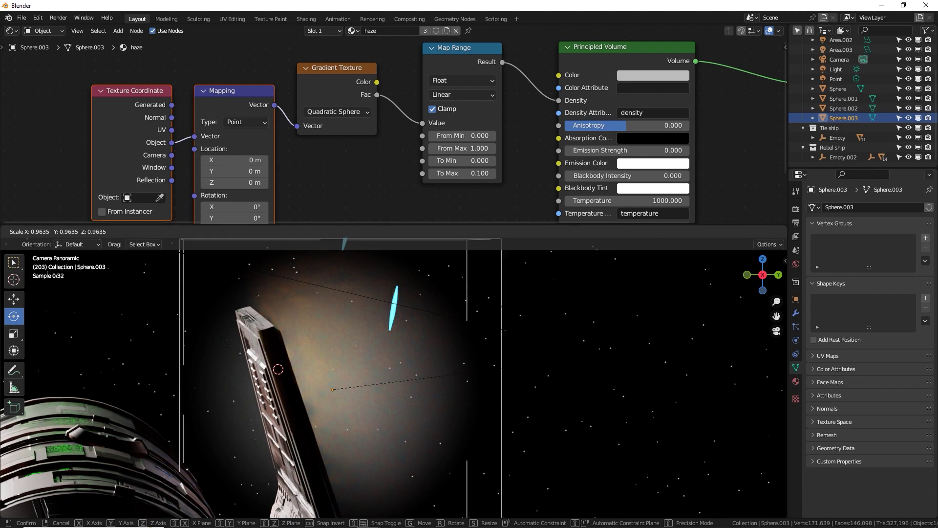
pyautogui.click(477, 361)
pyautogui.press('g')
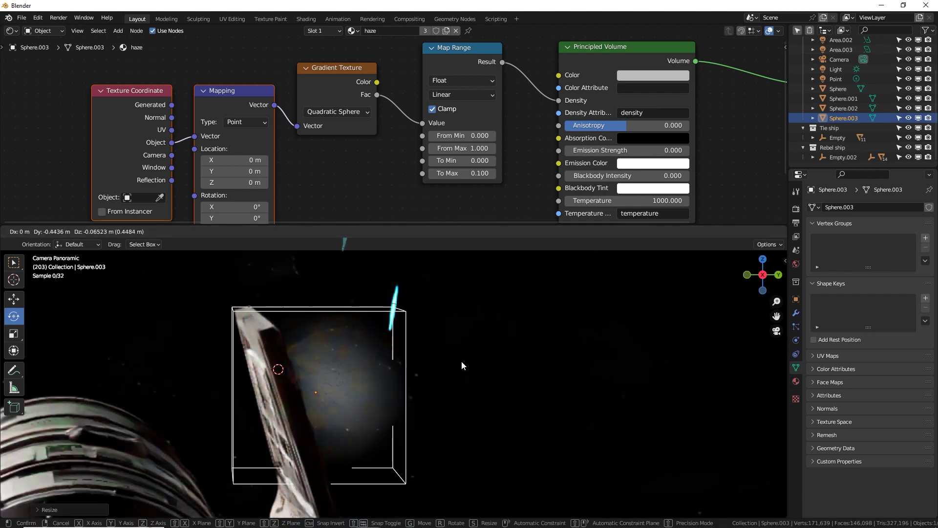
pyautogui.click(462, 366)
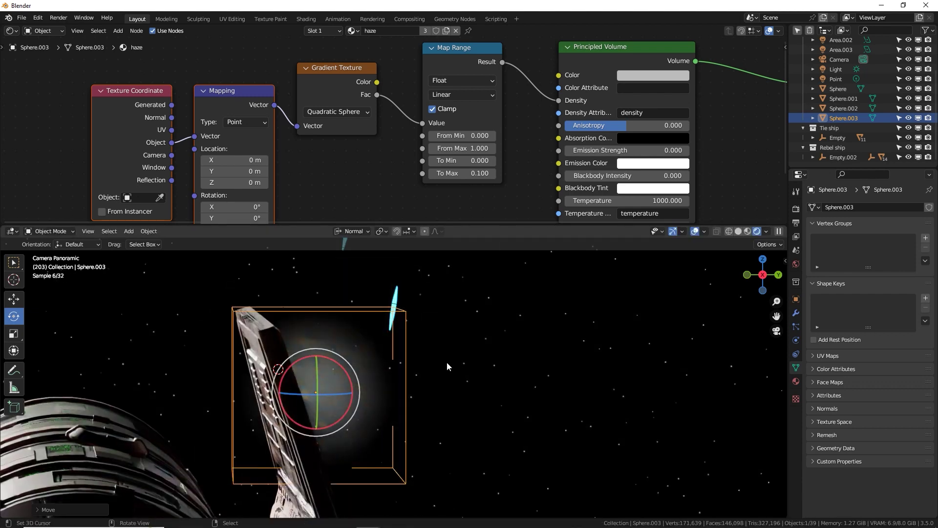
pyautogui.press('g')
pyautogui.click(431, 361)
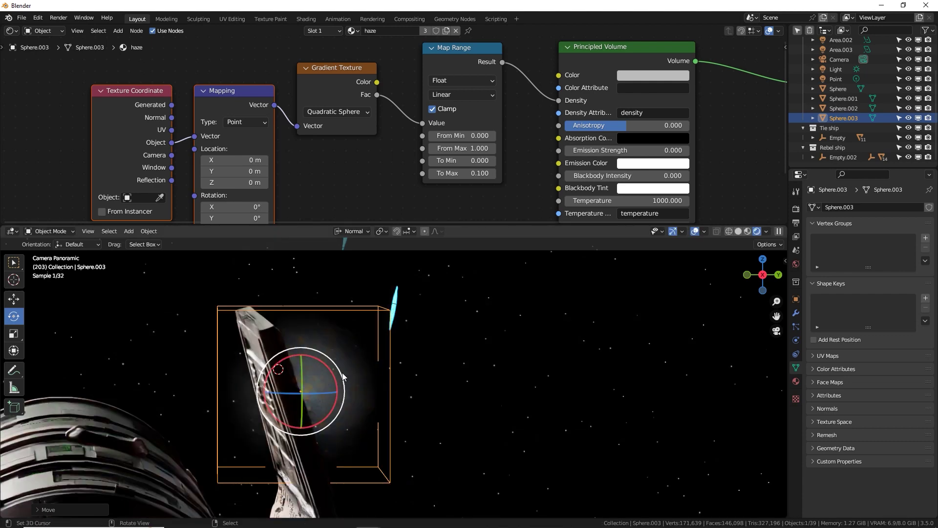
pyautogui.press('s')
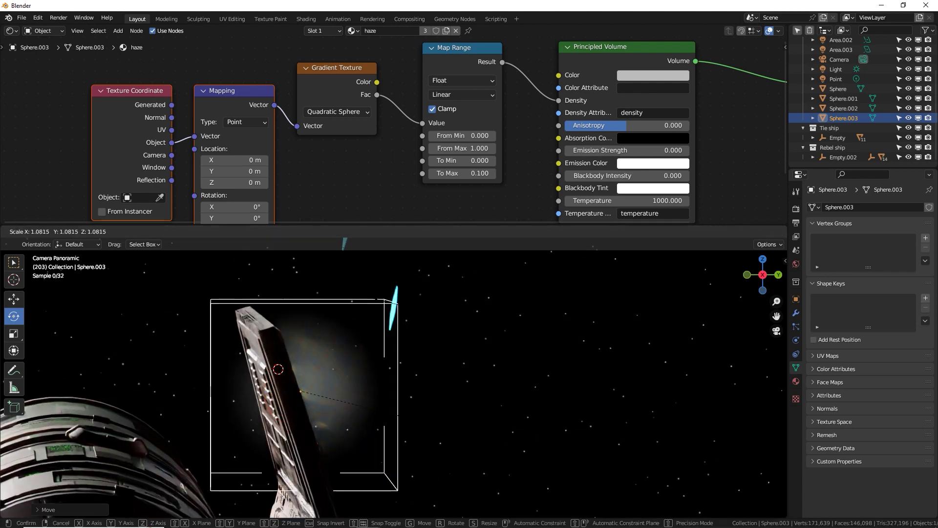
pyautogui.click(368, 409)
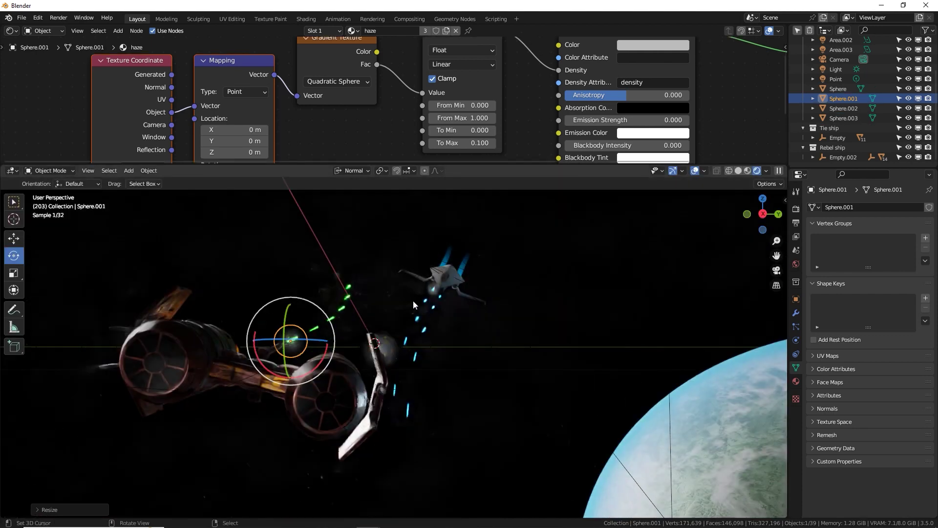
pyautogui.click(796, 209)
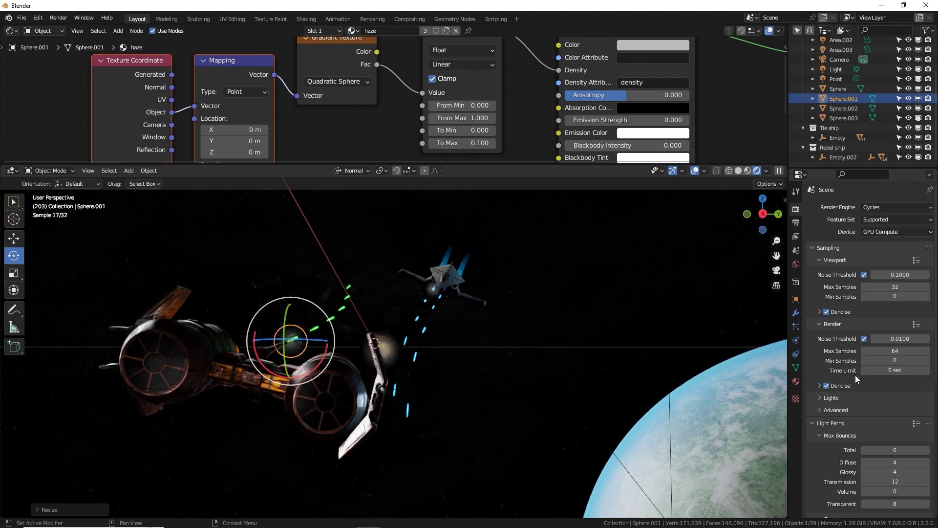
# - Set render Max Samples to 400 and the Color Management Look to Medium High Contrast
pyautogui.click(875, 351)
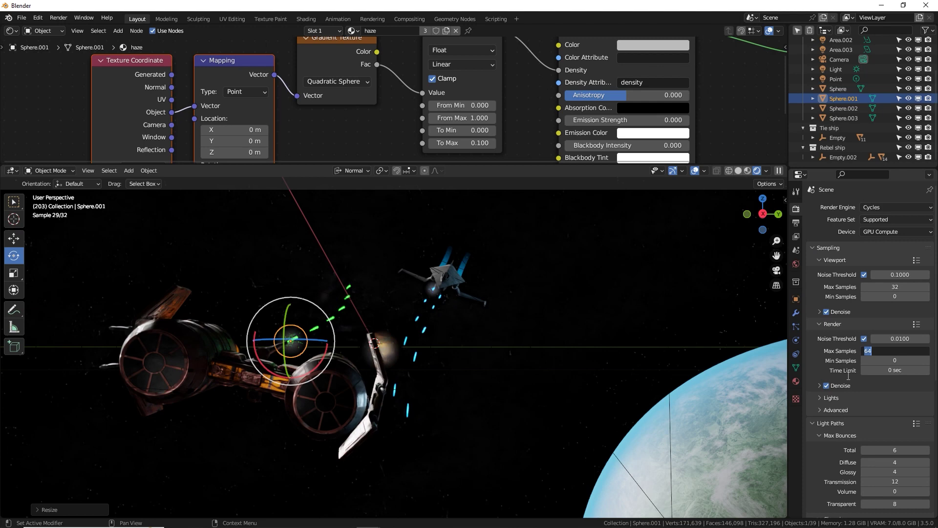
pyautogui.press('Return')
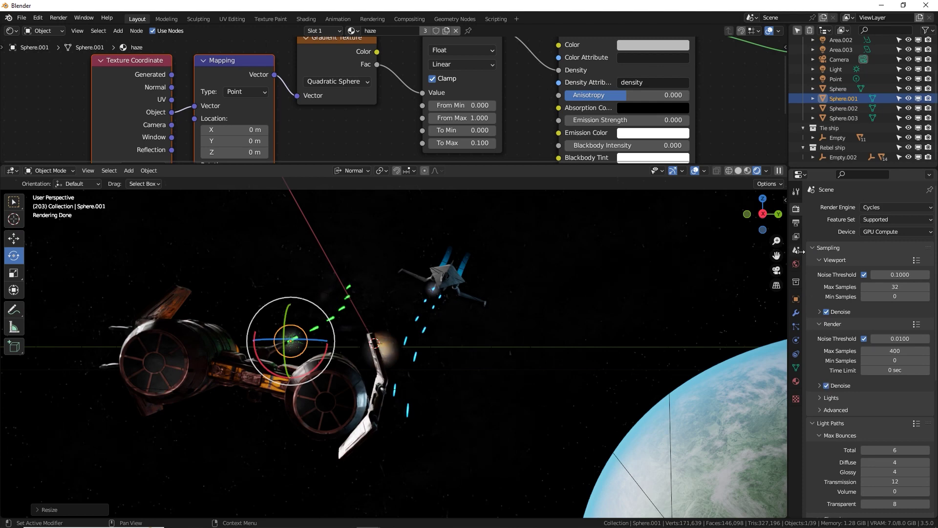
pyautogui.scroll(-10, 847, 386)
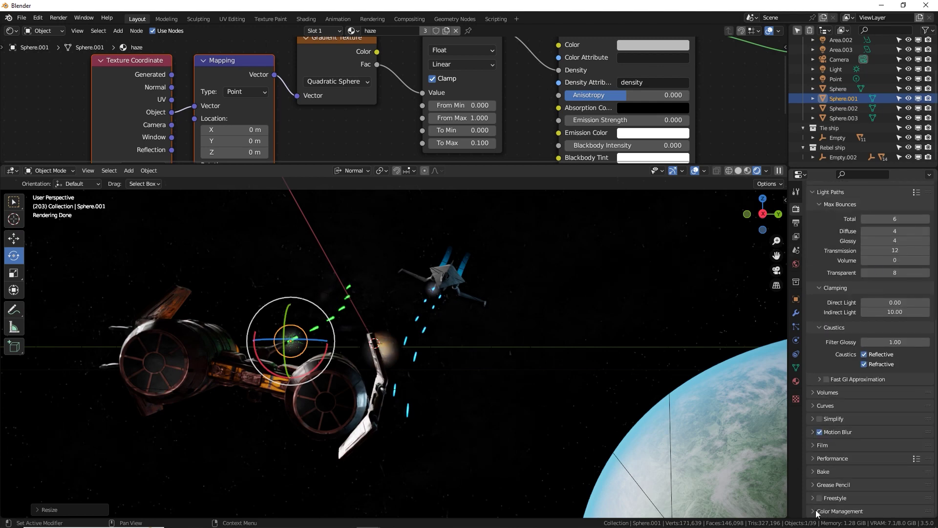
pyautogui.click(819, 511)
pyautogui.scroll(-4, 833, 304)
pyautogui.click(886, 458)
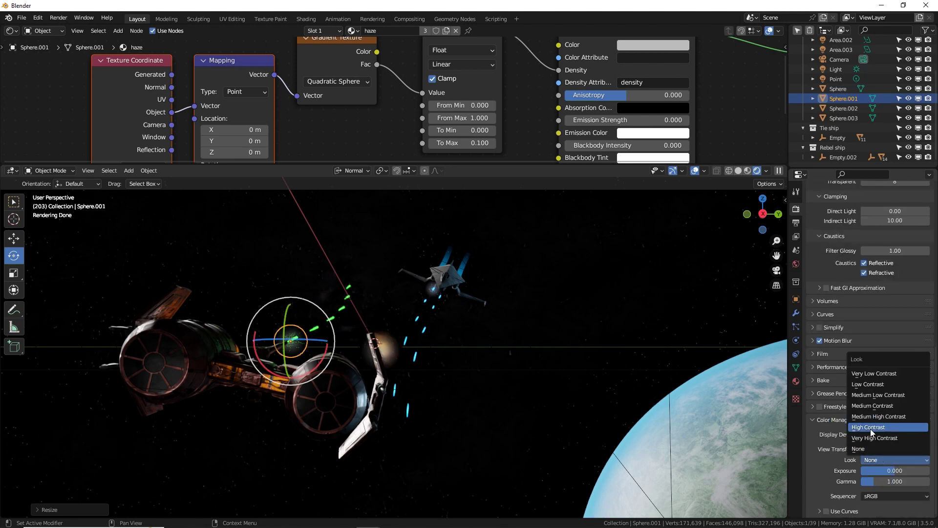
pyautogui.click(861, 417)
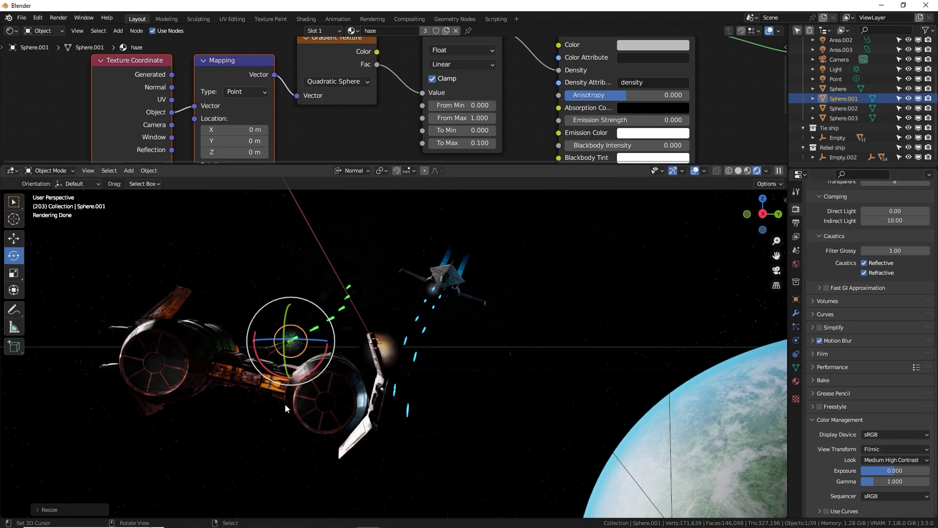
pyautogui.moveTo(313, 391); pyautogui.dragTo(341, 441, button='middle')
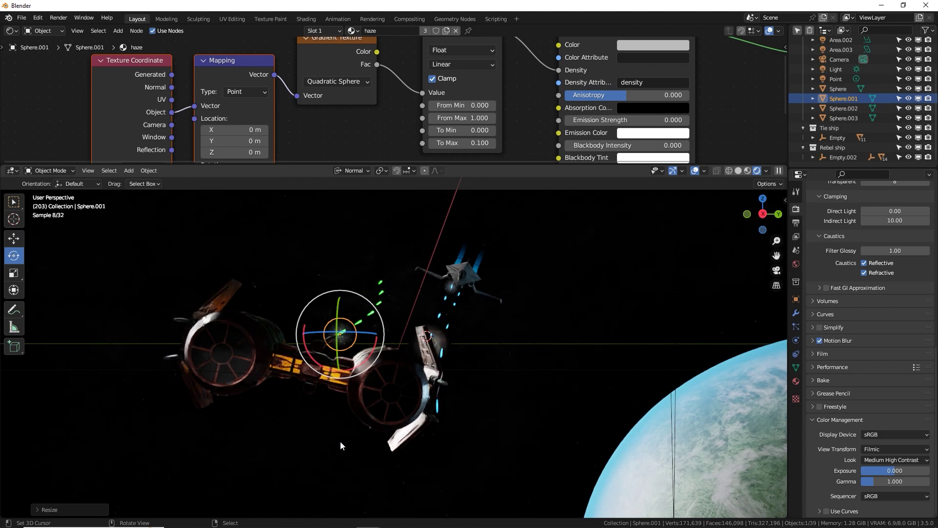
# - Rotate the Area.002 light and set its power to 3000 W
pyautogui.click(215, 386)
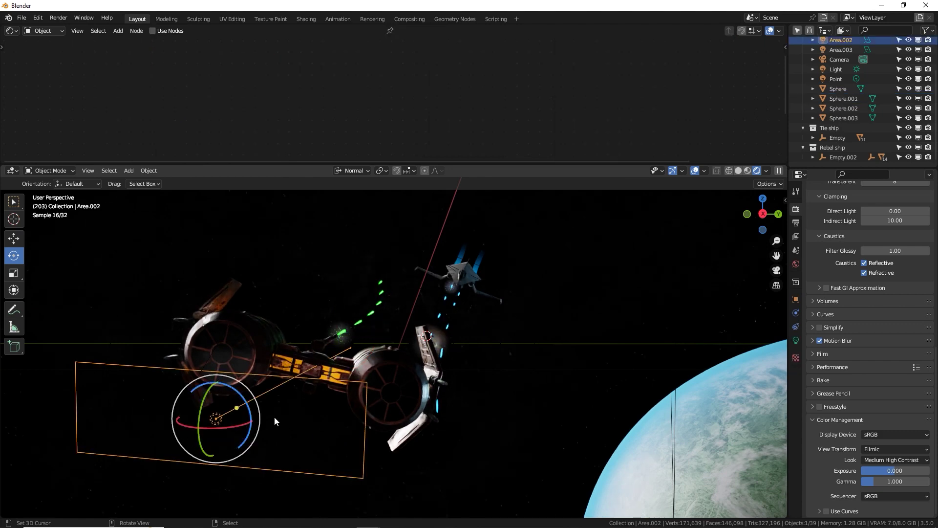
pyautogui.press('r')
pyautogui.click(431, 421)
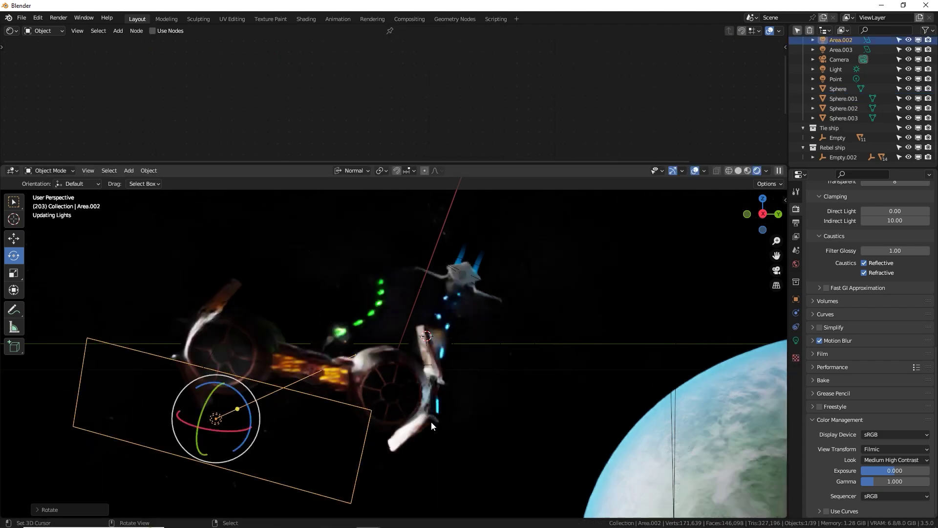
pyautogui.click(796, 341)
pyautogui.moveTo(889, 299); pyautogui.dragTo(937, 308)
pyautogui.click(894, 273)
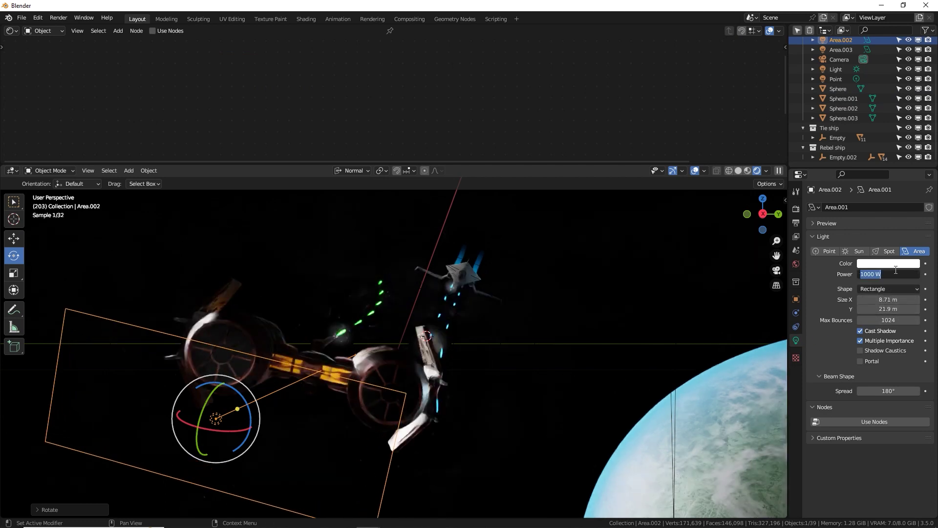
pyautogui.write('3000')
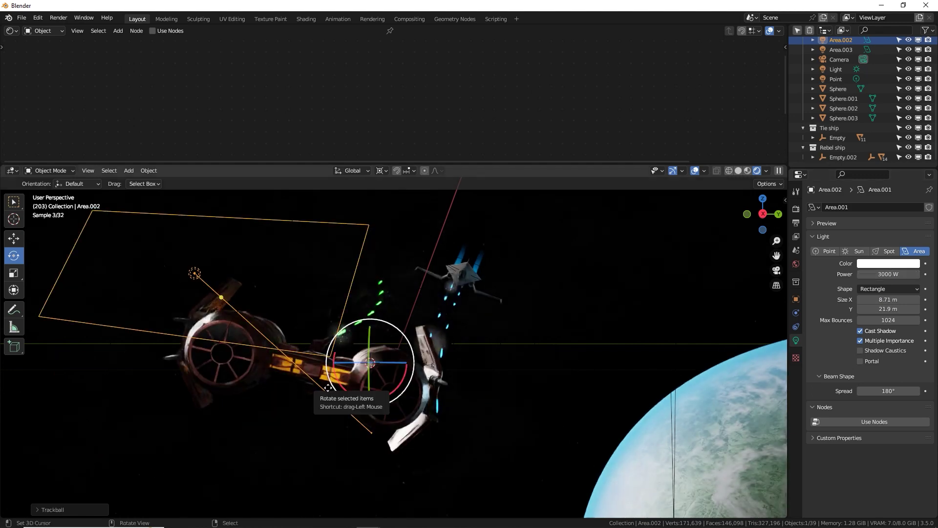
pyautogui.scroll(2, 303, 401)
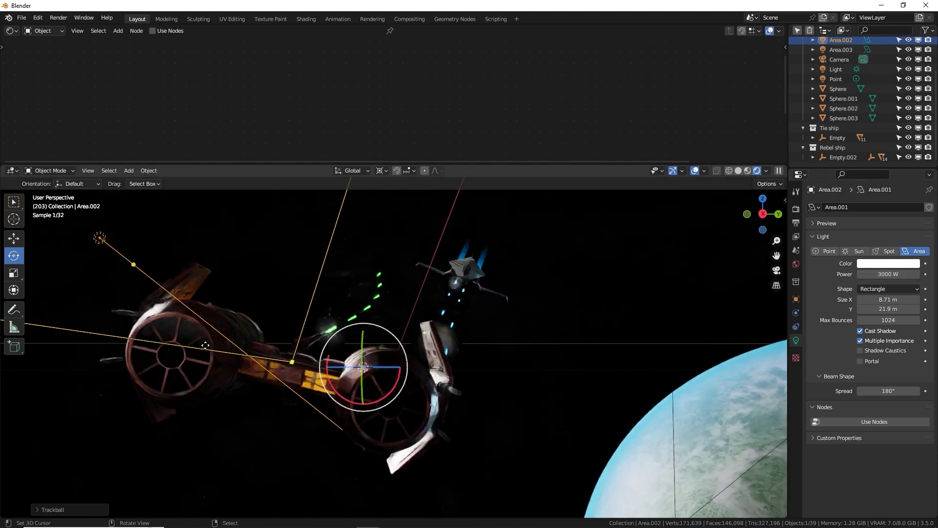
# - Duplicate it as Area.004 and trackball-rotate it to light the TIE ship
pyautogui.hotkey('shift', 'd')
pyautogui.press('r')
pyautogui.press('r')
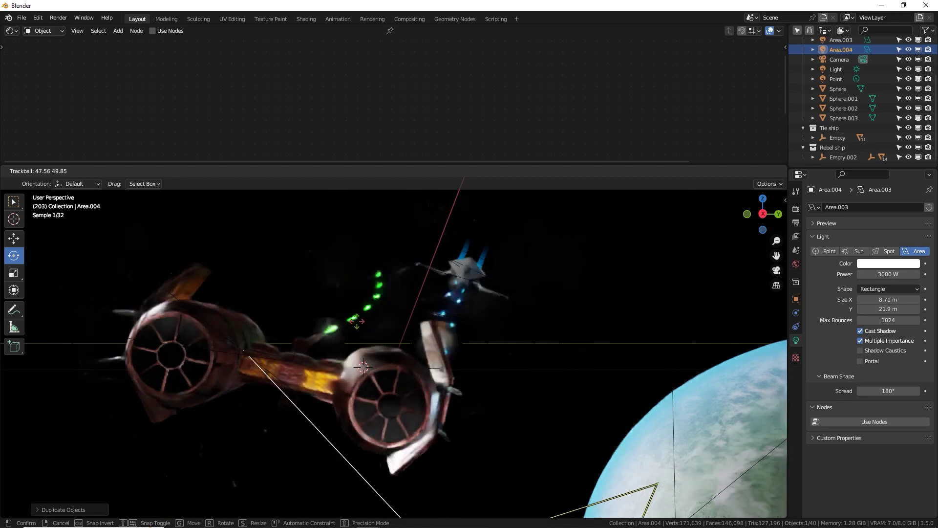
pyautogui.click(357, 321)
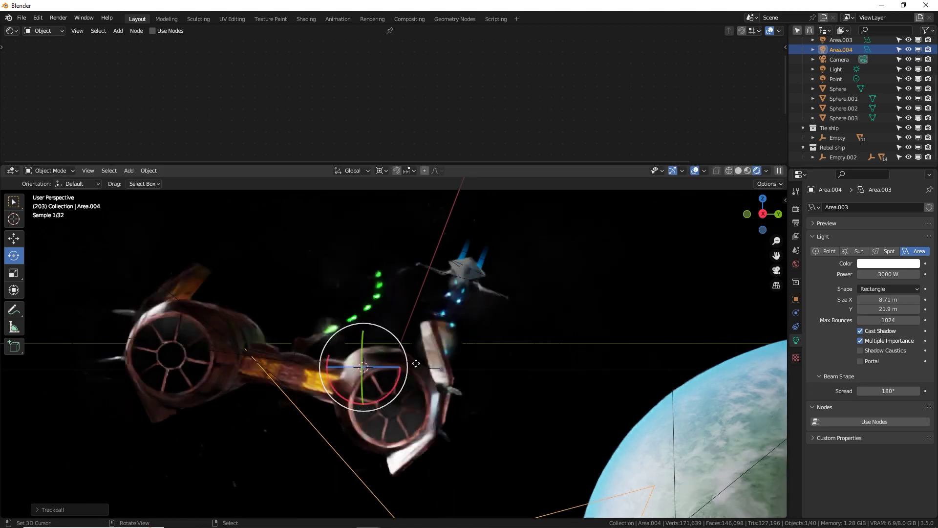
pyautogui.scroll(-3, 431, 360)
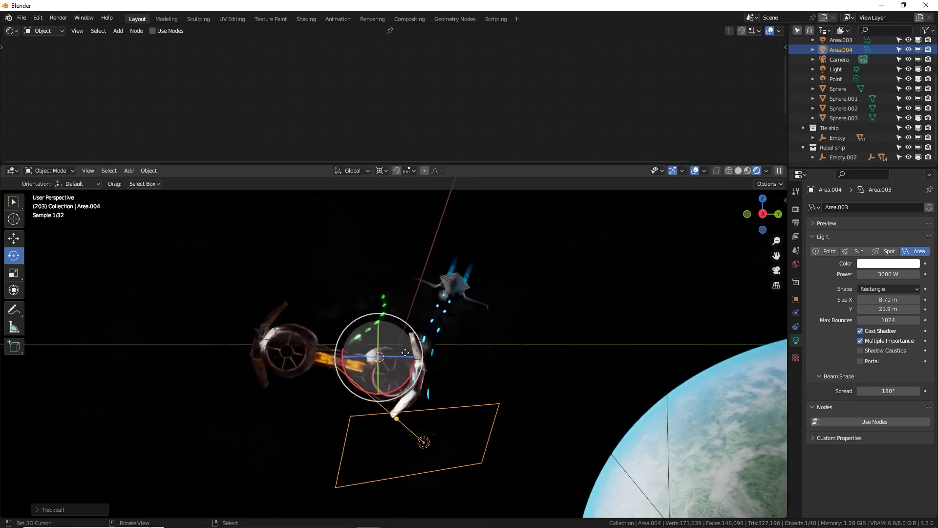
pyautogui.scroll(3, 491, 333)
pyautogui.click(490, 333)
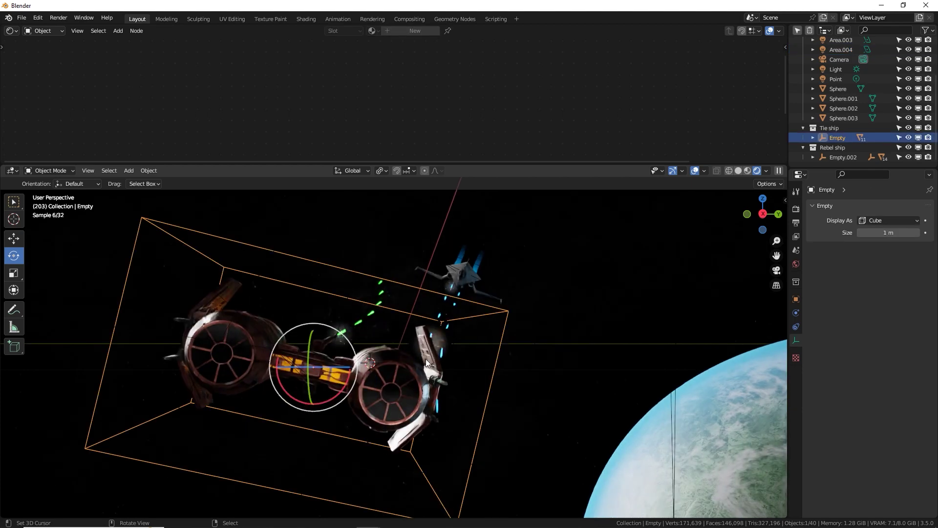
# - Tilt the TIE ship with a free rotation
pyautogui.press('r')
pyautogui.press('r')
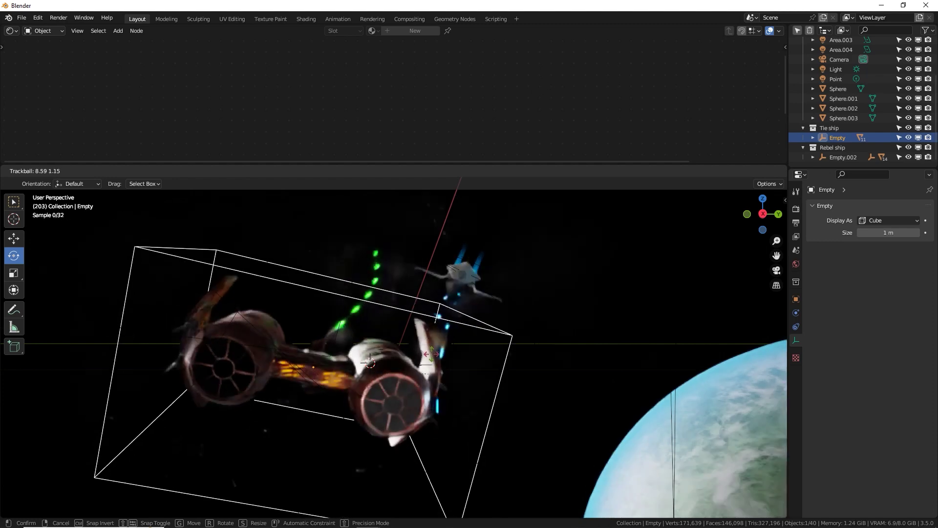
pyautogui.click(432, 357)
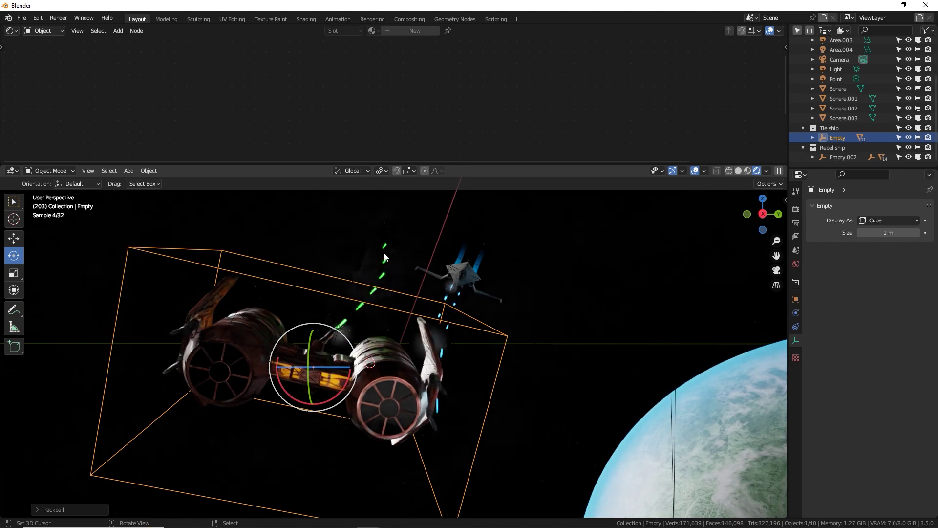
pyautogui.click(350, 332)
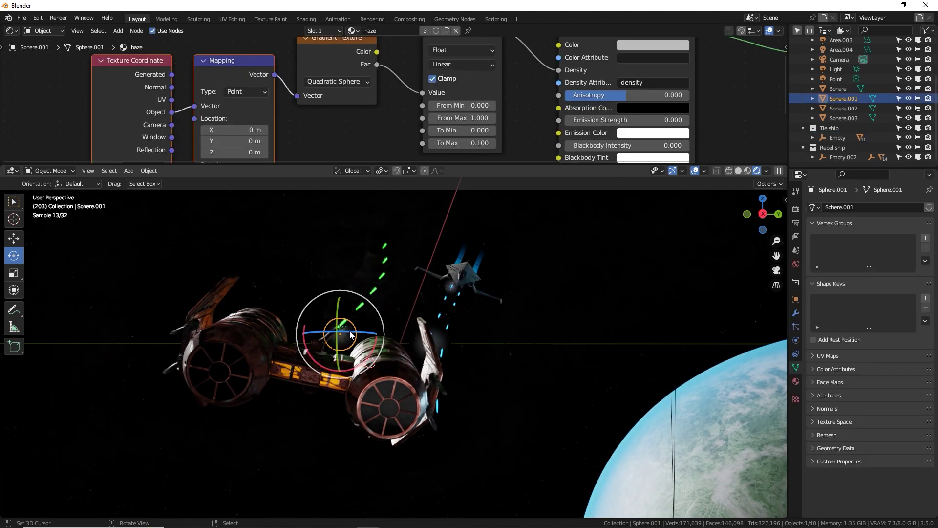
pyautogui.click(439, 343)
# - Move the orange point light beside the dark fighter's wing panel and view through the camera
pyautogui.moveTo(444, 345); pyautogui.dragTo(380, 347, button='middle')
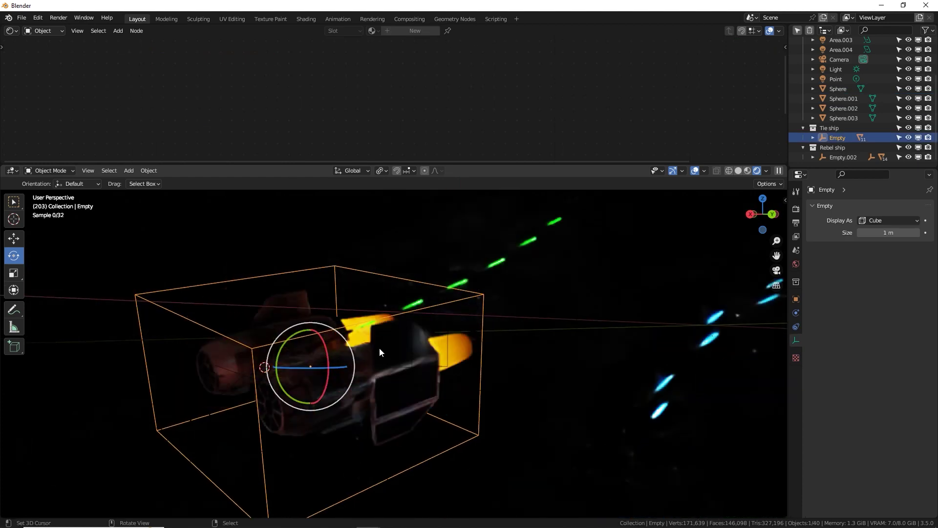
pyautogui.scroll(2, 429, 346)
pyautogui.click(428, 345)
pyautogui.click(426, 344)
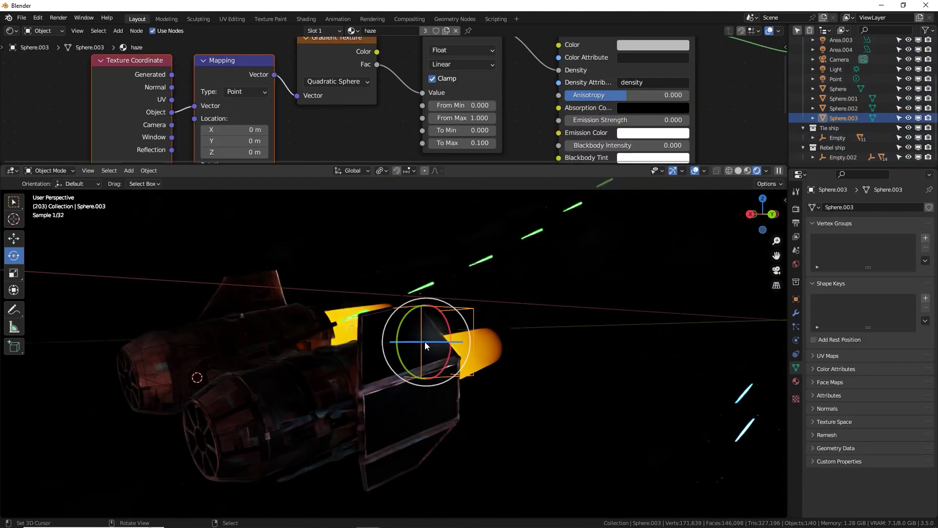
pyautogui.click(424, 344)
pyautogui.scroll(2, 428, 343)
pyautogui.press('a')
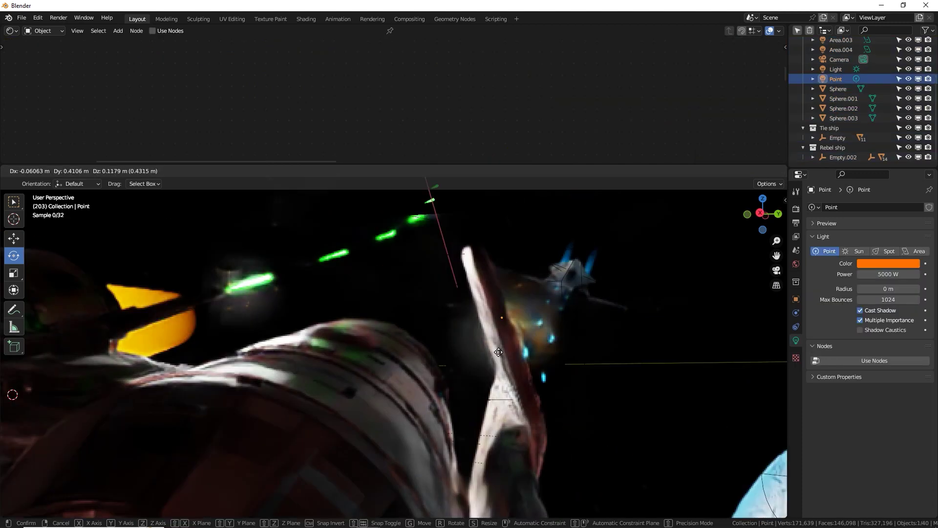
pyautogui.click(498, 352)
pyautogui.moveTo(490, 352); pyautogui.dragTo(458, 359, button='middle')
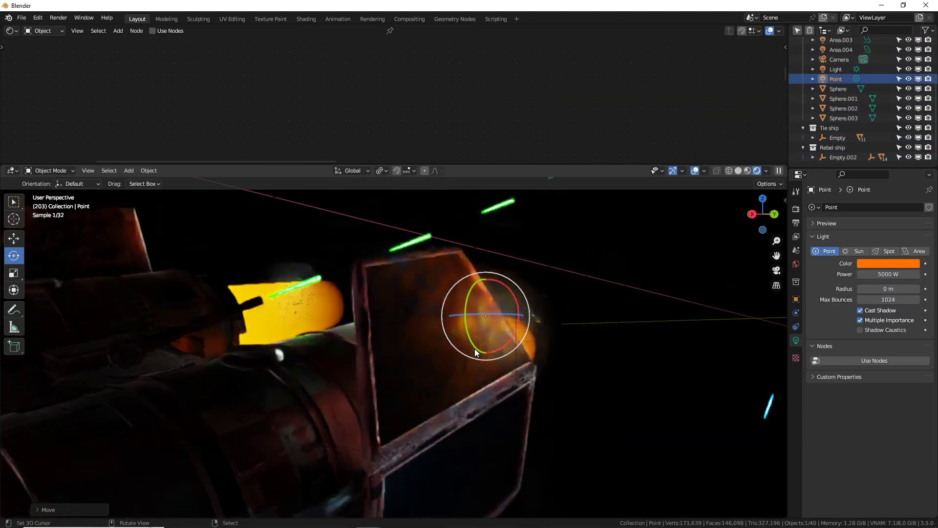
pyautogui.press('g')
pyautogui.click(474, 347)
pyautogui.press('KP_0')
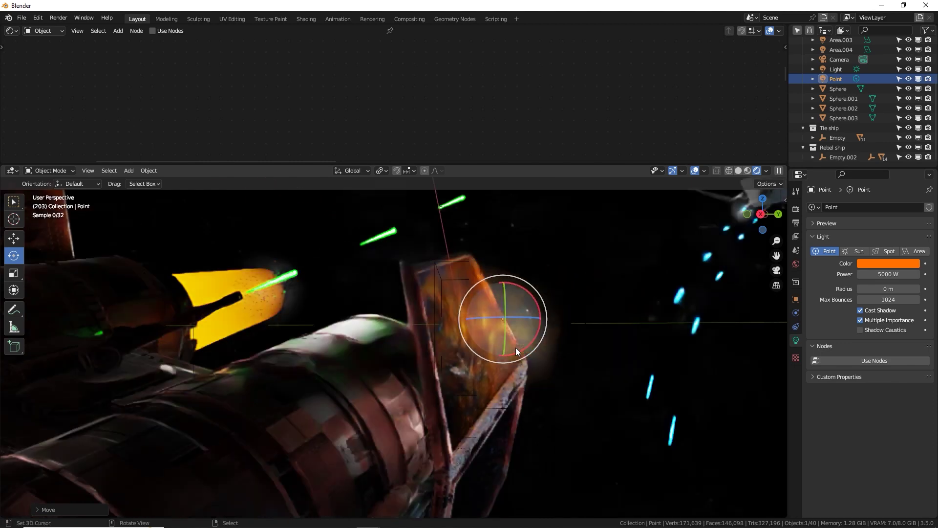
# - Move the planet up and left in the camera frame and trackball-rotate it into a new orientation
pyautogui.scroll(-10, 323, 397)
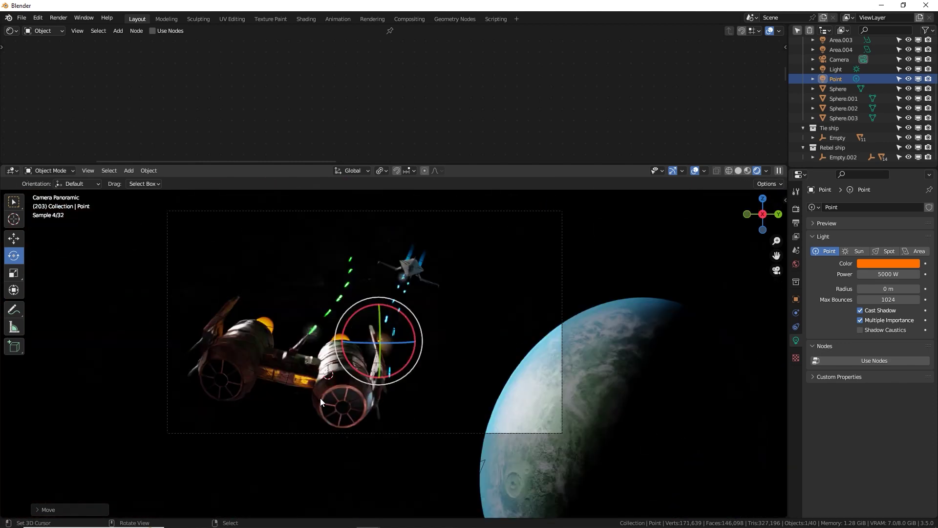
pyautogui.scroll(1, 320, 394)
pyautogui.keyDown('shift'); pyautogui.moveTo(318, 385); pyautogui.dragTo(344, 385, button='middle'); pyautogui.keyUp('shift')
pyautogui.keyDown('shift'); pyautogui.moveTo(337, 346); pyautogui.dragTo(344, 368, button='middle'); pyautogui.keyUp('shift')
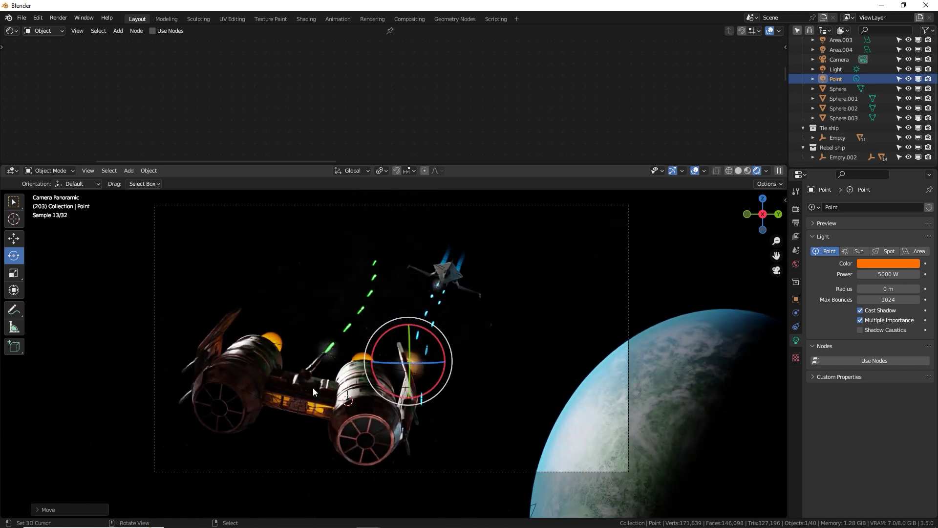
pyautogui.press('a')
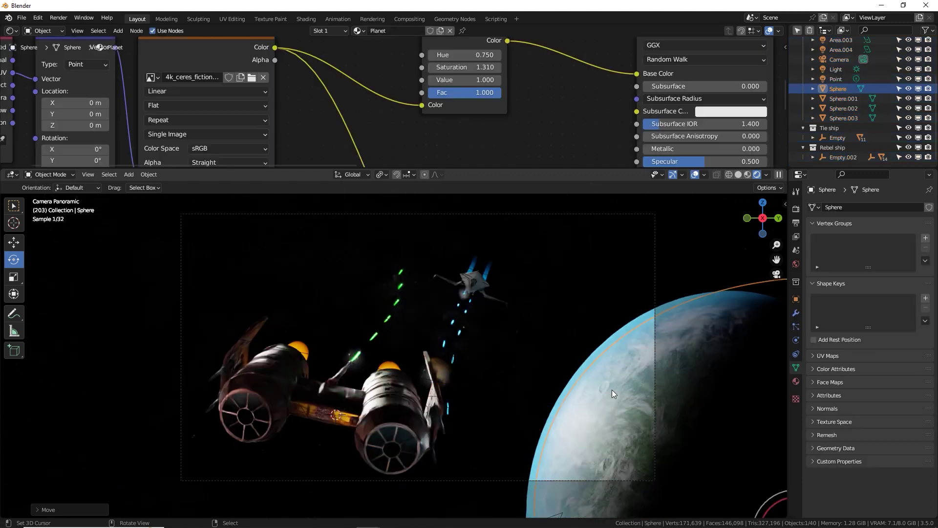
pyautogui.press('g')
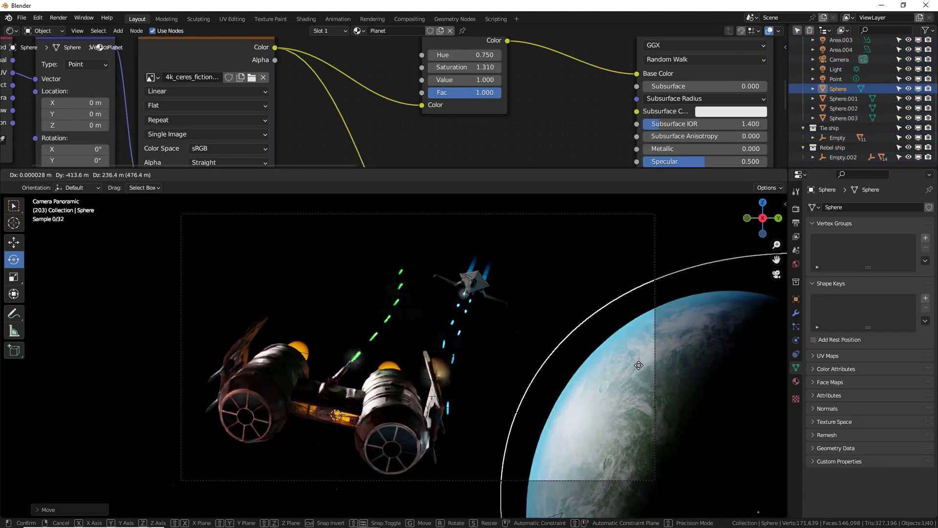
pyautogui.click(638, 366)
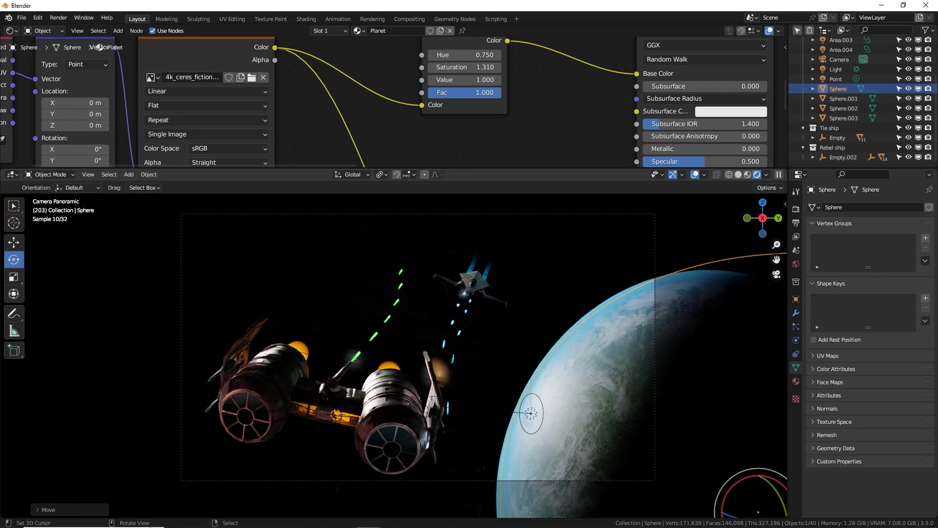
pyautogui.press('r')
pyautogui.press('r')
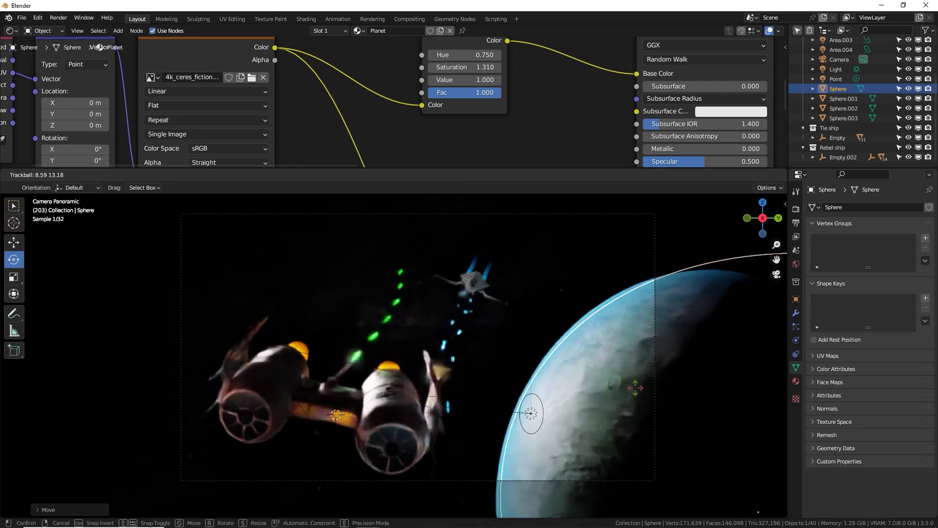
pyautogui.click(628, 372)
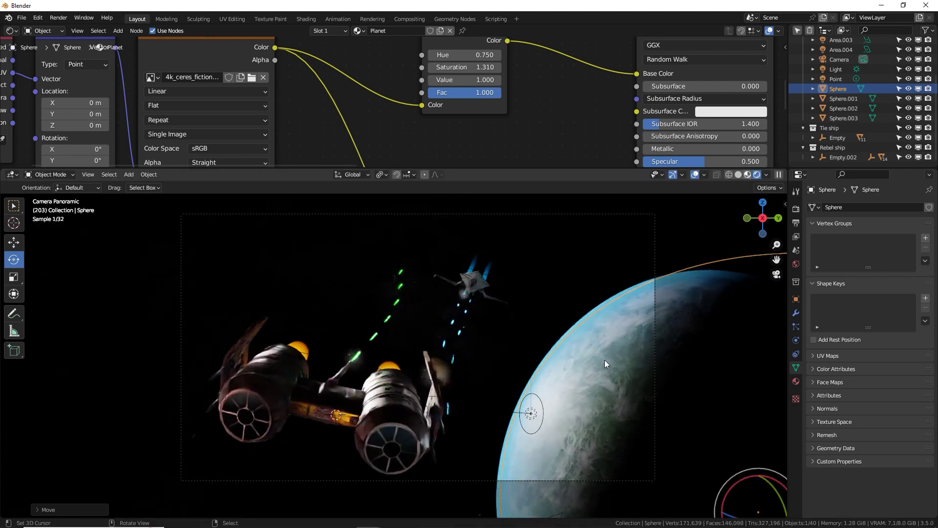
pyautogui.press('r')
pyautogui.press('r')
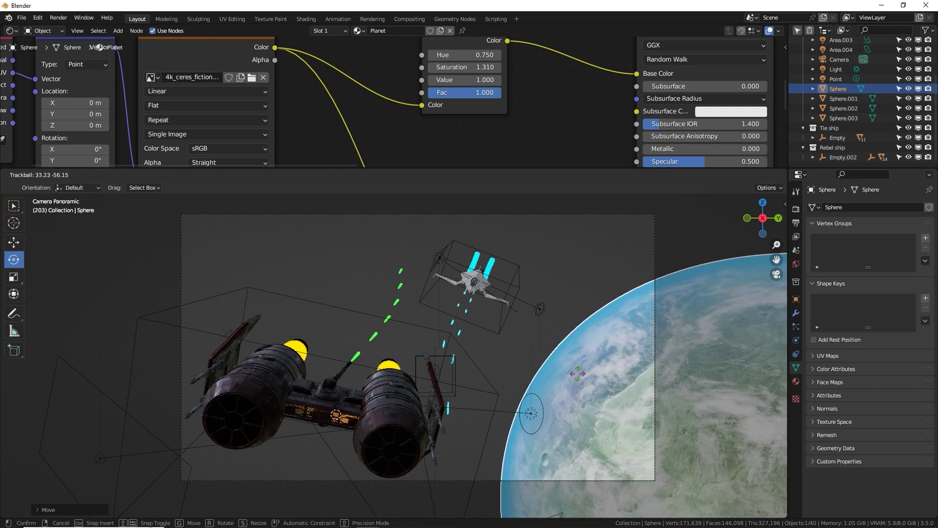
pyautogui.click(579, 369)
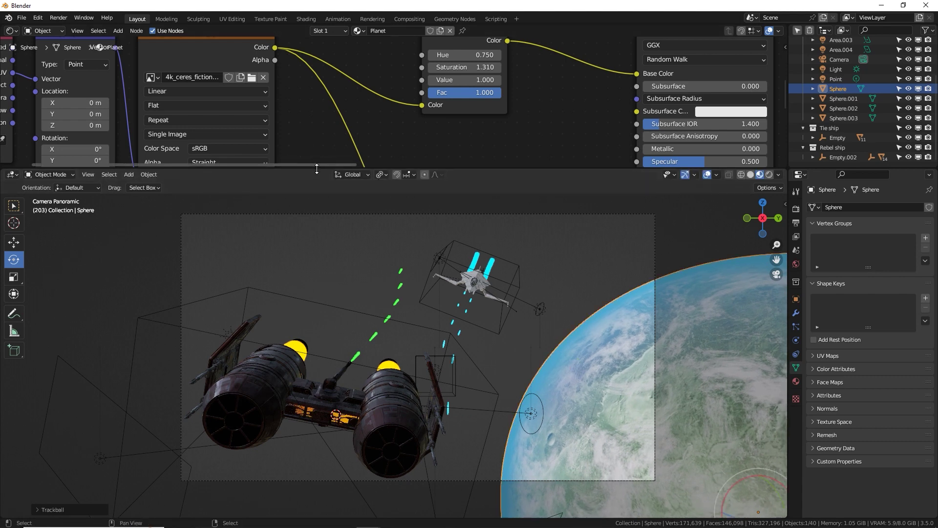
# - In an enlarged Shader Editor, duplicate the last Mix Shader and the Principled BSDF near the Material Output
pyautogui.moveTo(315, 167); pyautogui.dragTo(300, 252)
pyautogui.scroll(-8, 318, 181)
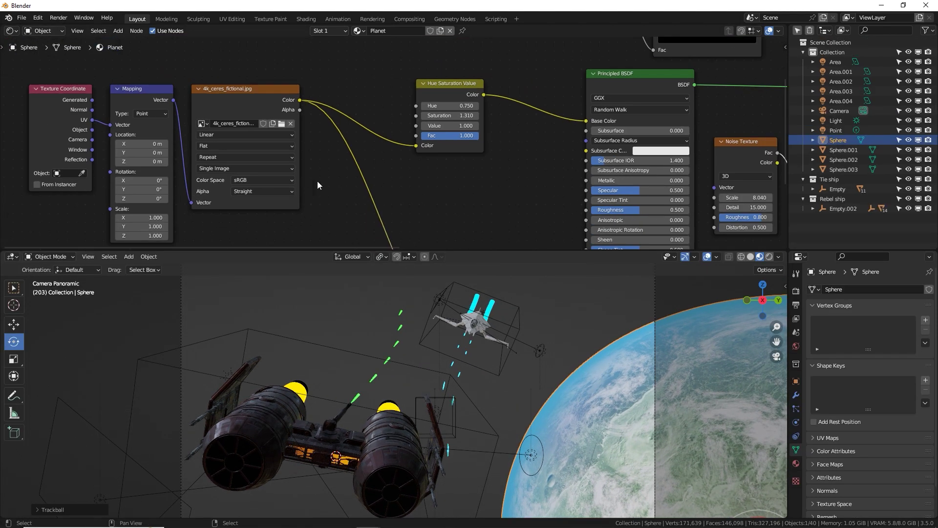
pyautogui.moveTo(457, 172); pyautogui.dragTo(324, 181, button='middle')
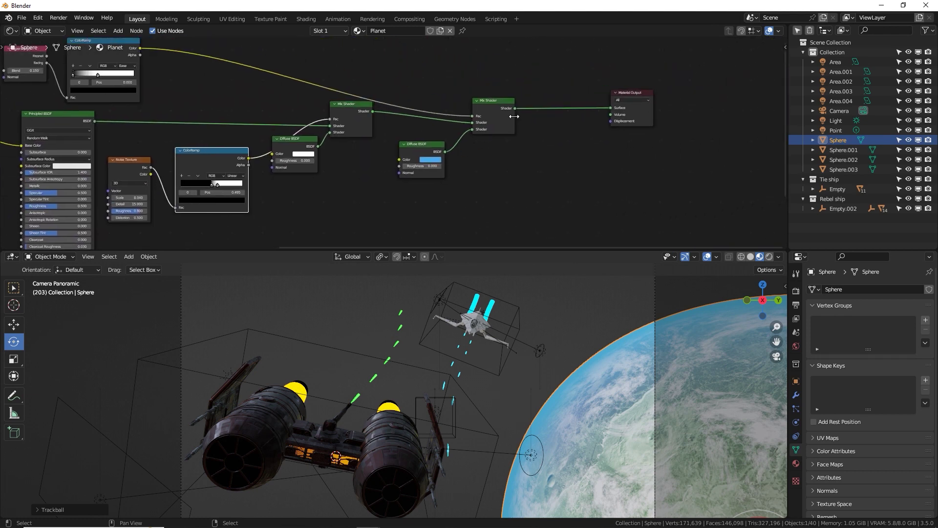
pyautogui.click(496, 126)
pyautogui.hotkey('shift', 'd')
pyautogui.click(559, 123)
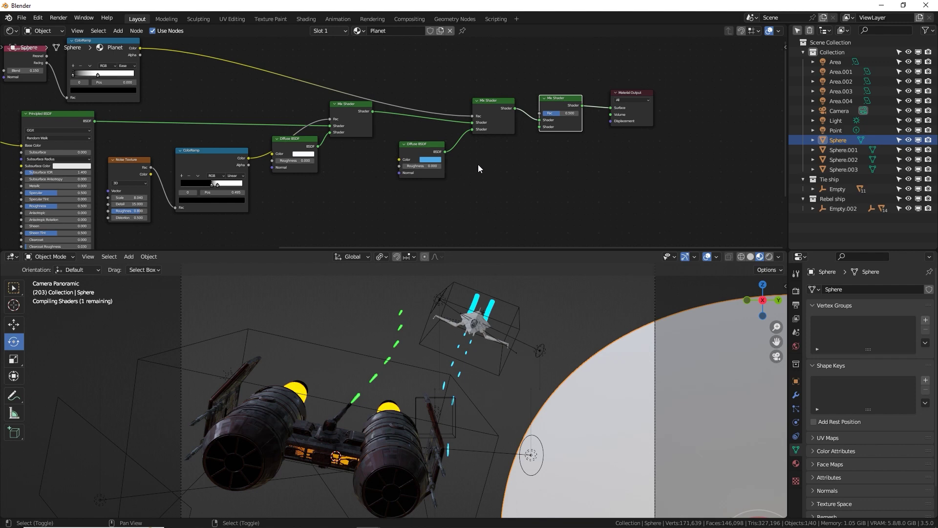
pyautogui.click(78, 115)
pyautogui.hotkey('shift', 'd')
pyautogui.click(582, 201)
pyautogui.moveTo(547, 201); pyautogui.dragTo(538, 179, button='middle')
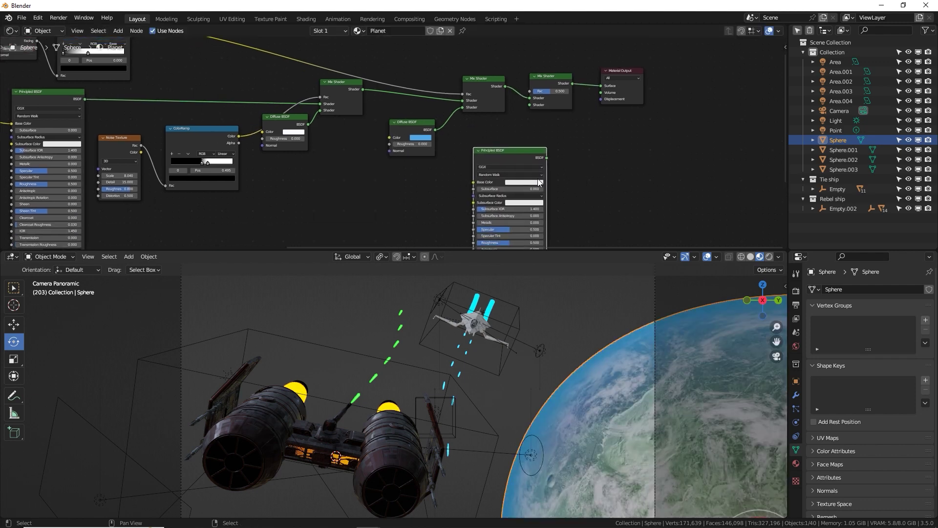
# - Give the new Principled BSDF a blue Base Color and 0.073 roughness, linking it into the last Mix Shader
pyautogui.click(537, 183)
pyautogui.moveTo(536, 118); pyautogui.dragTo(547, 101)
pyautogui.moveTo(570, 197); pyautogui.dragTo(534, 162, button='middle')
pyautogui.scroll(6, 487, 192)
pyautogui.moveTo(450, 165); pyautogui.dragTo(404, 127, button='middle')
pyautogui.moveTo(492, 205); pyautogui.dragTo(437, 205)
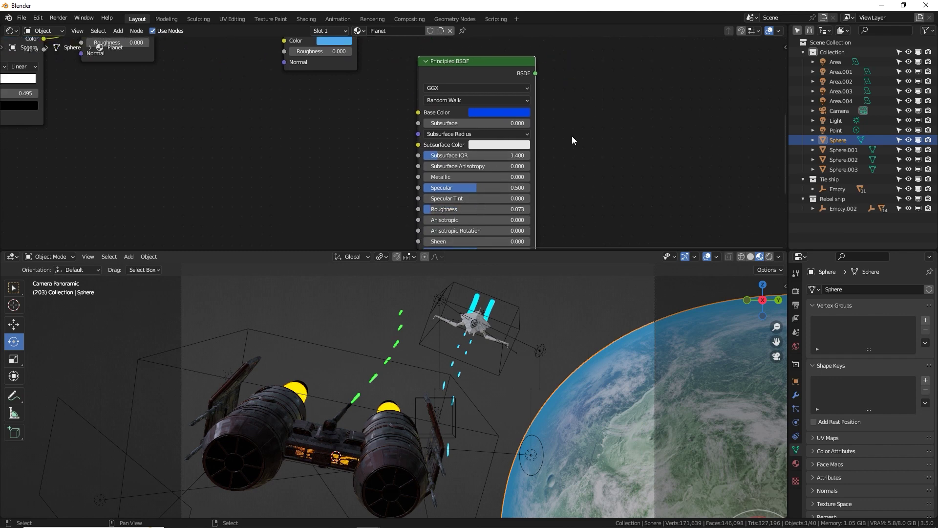
pyautogui.moveTo(539, 68); pyautogui.dragTo(441, 157, button='middle')
pyautogui.moveTo(438, 163); pyautogui.dragTo(413, 79)
pyautogui.moveTo(437, 105); pyautogui.dragTo(483, 202, button='middle')
# - Add a Musgrave Texture and a ColorRamp feeding the new Mix Shader's Fac input
pyautogui.hotkey('shift', 'a')
pyautogui.write('mus')
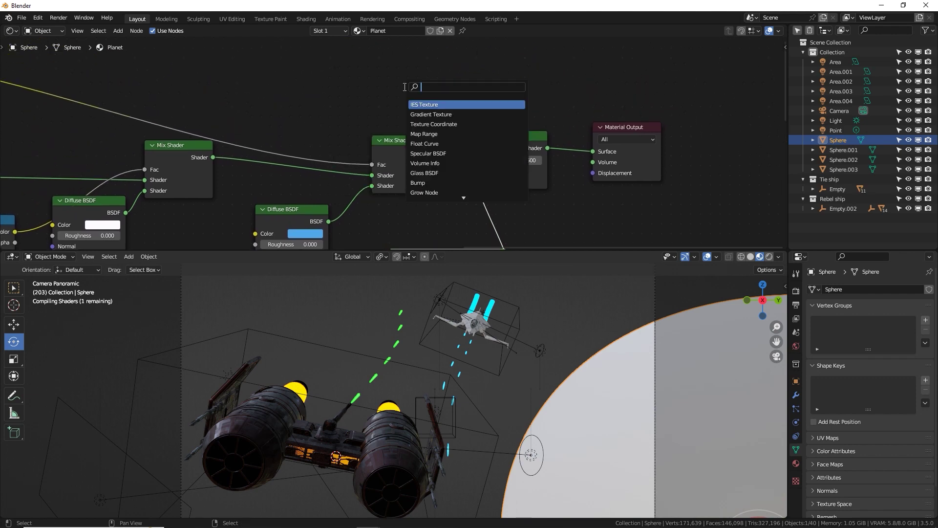
pyautogui.press('Return')
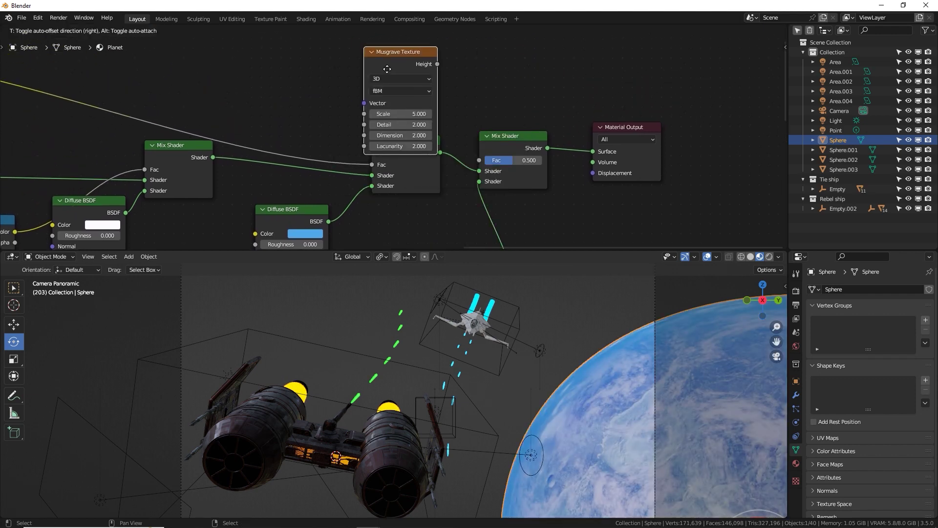
pyautogui.click(343, 64)
pyautogui.hotkey('shift', 'a')
pyautogui.write('ramp')
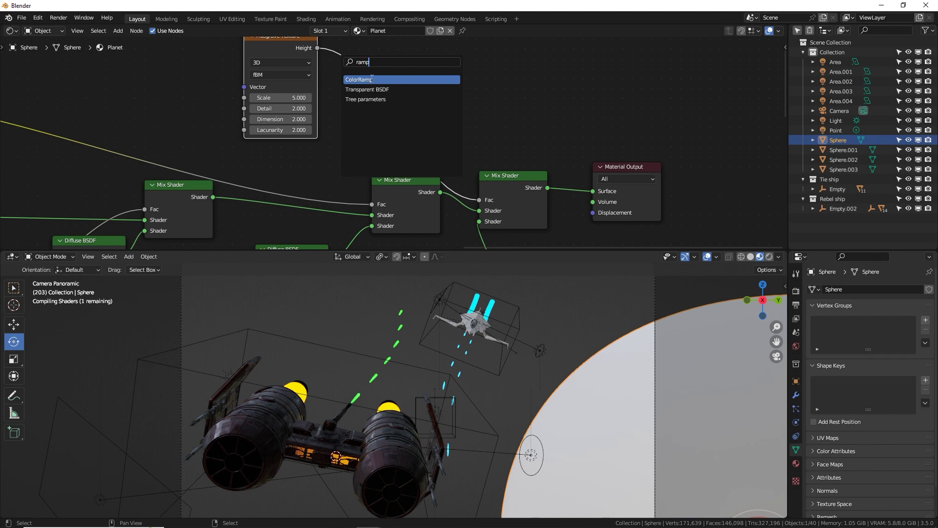
pyautogui.press('Return')
pyautogui.click(386, 83)
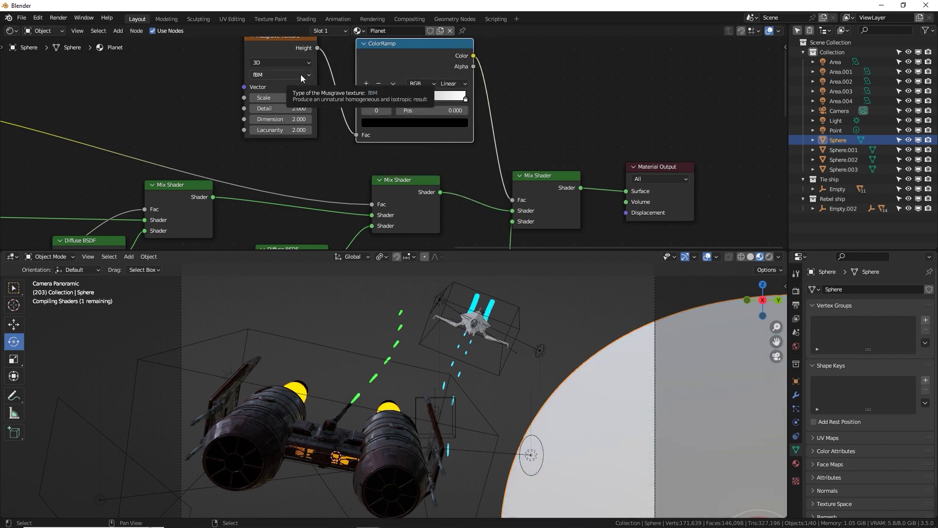
# - Set the Musgrave to Ridged Multifractal, Detail 15, Dimension 0.2, Gain 100, and preview the ColorRamp on the planet
pyautogui.scroll(2, 324, 136)
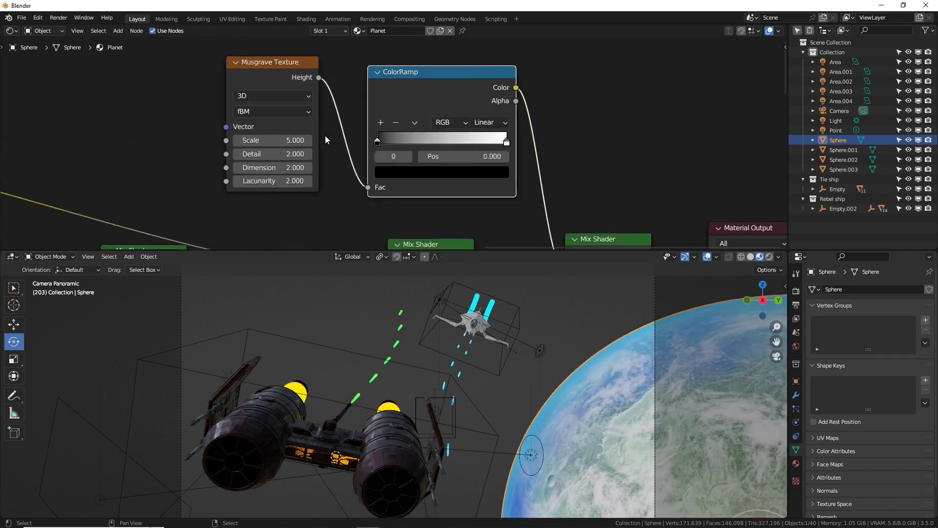
pyautogui.click(289, 106)
pyautogui.click(277, 139)
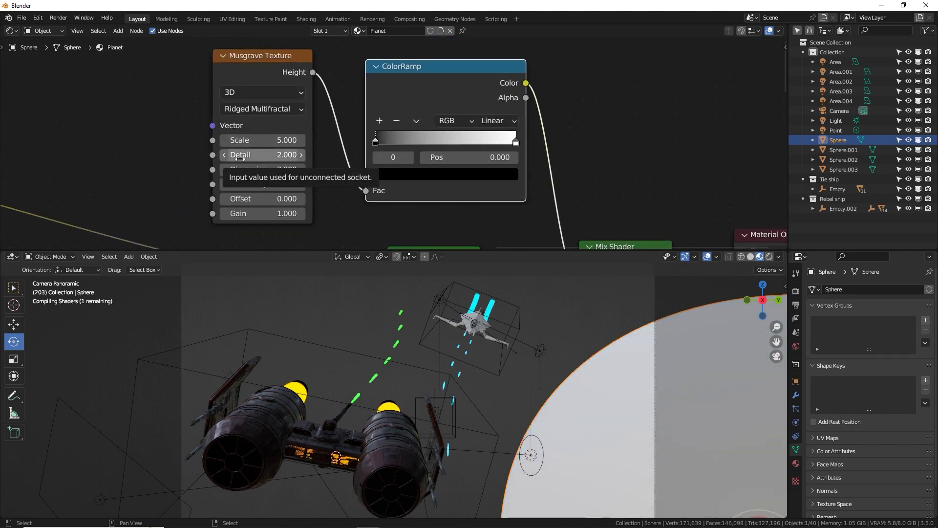
pyautogui.moveTo(240, 159); pyautogui.dragTo(333, 159)
pyautogui.click(269, 170)
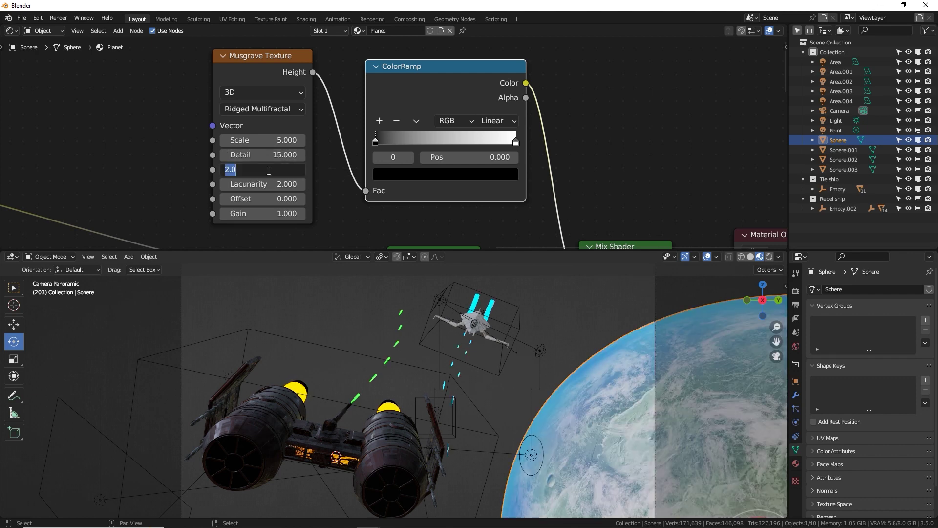
pyautogui.write('0.2')
pyautogui.press('Return')
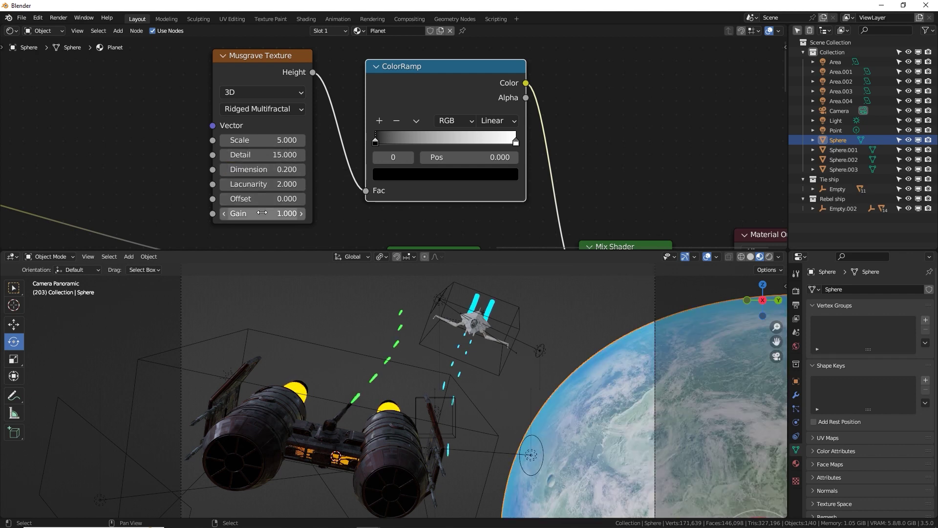
pyautogui.click(263, 213)
pyautogui.write('100')
pyautogui.press('Return')
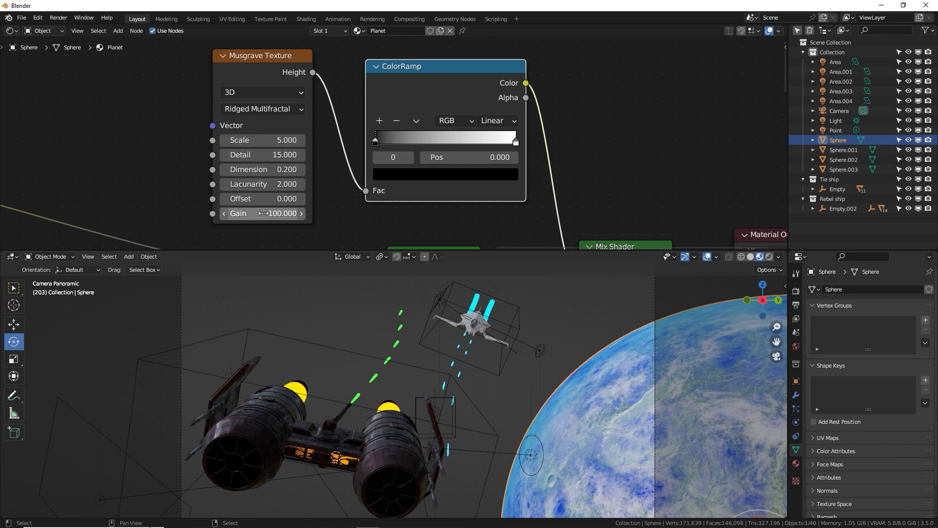
pyautogui.keyDown('ctrl'); pyautogui.keyDown('shift'); pyautogui.click(453, 101); pyautogui.keyUp('shift'); pyautogui.keyUp('ctrl')
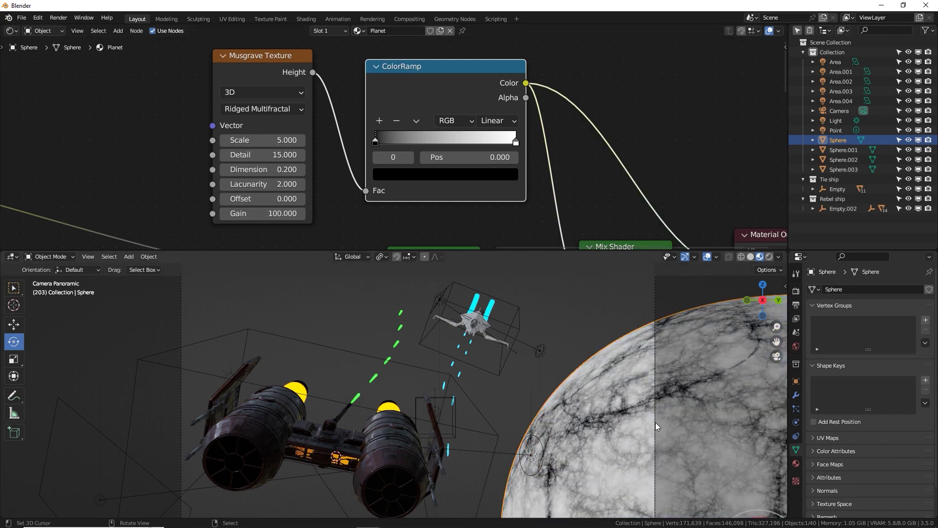
pyautogui.press('KP_Decimal')
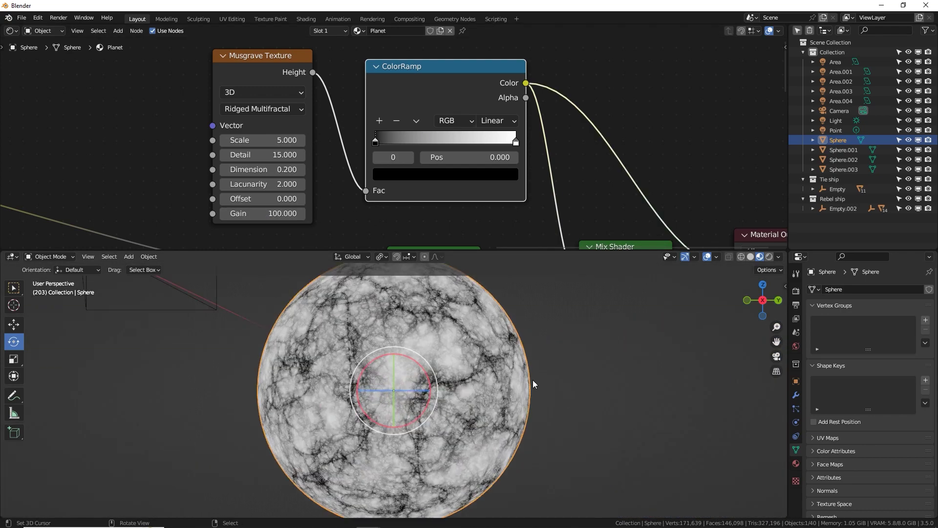
# - Move the cloud ColorRamp's black stop to 0.495
pyautogui.moveTo(362, 368); pyautogui.dragTo(391, 398, button='middle')
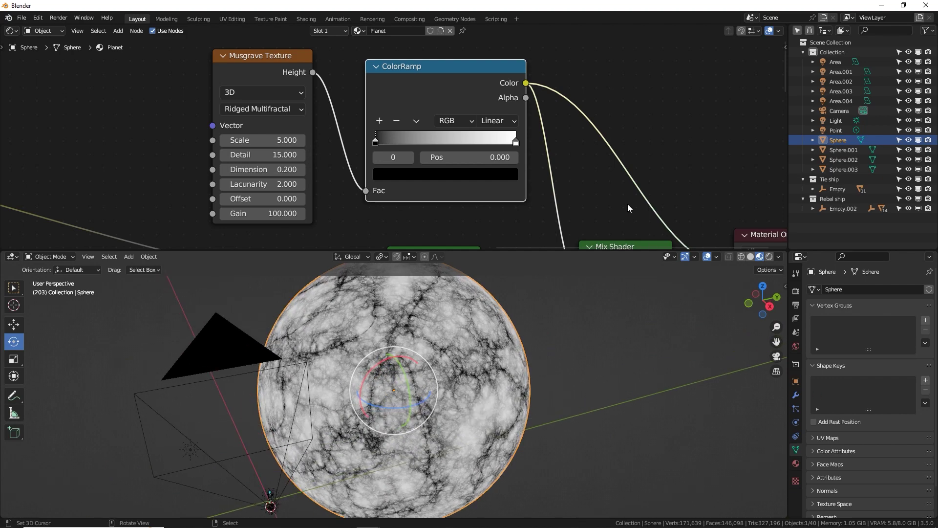
pyautogui.moveTo(382, 139); pyautogui.dragTo(451, 141)
pyautogui.moveTo(465, 414); pyautogui.dragTo(421, 400, button='middle')
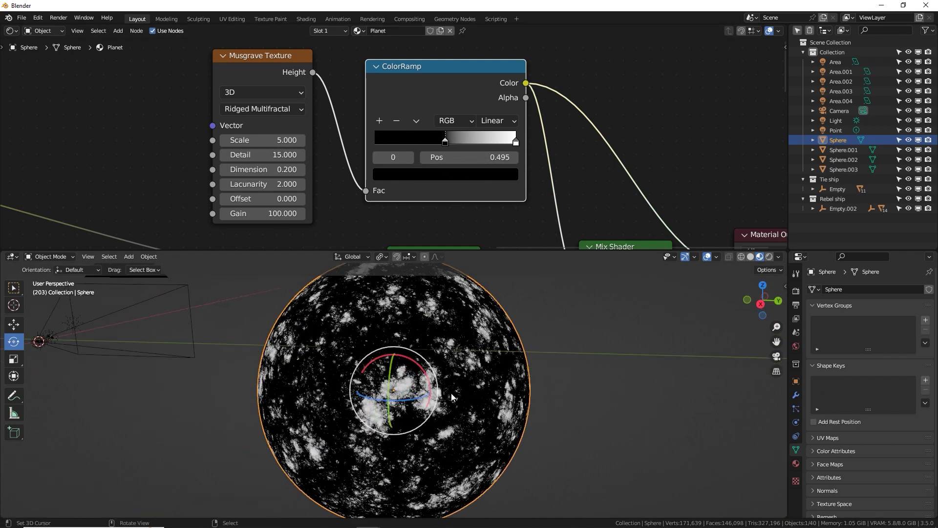
# - Look through the scene camera and reconnect the final Mix Shader to the Material Output
pyautogui.press('KP_0')
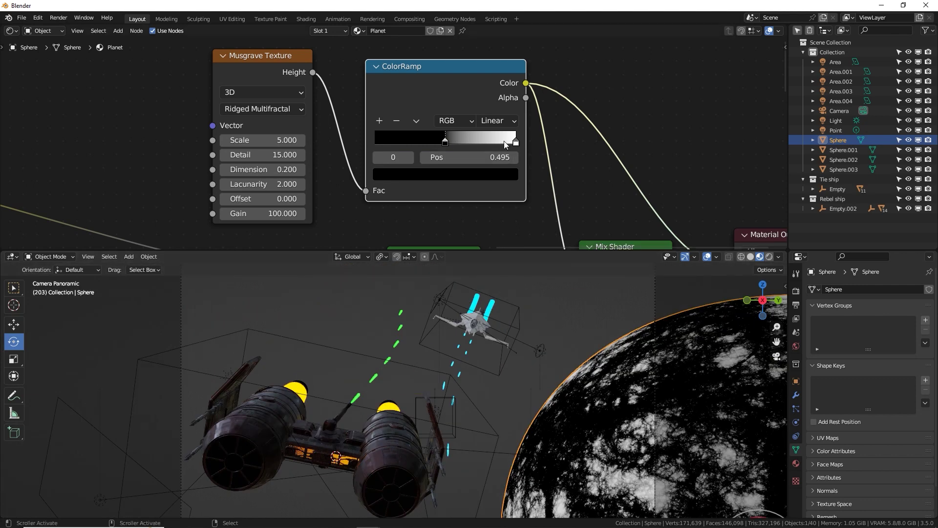
pyautogui.moveTo(450, 148); pyautogui.dragTo(239, 49, button='middle')
pyautogui.keyDown('ctrl'); pyautogui.keyDown('shift'); pyautogui.click(433, 174); pyautogui.keyUp('shift'); pyautogui.keyUp('ctrl')
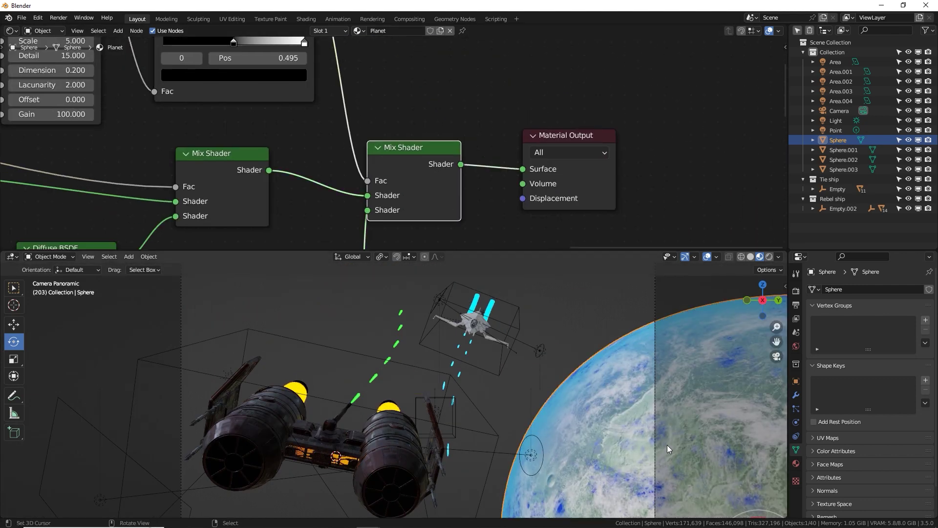
pyautogui.keyDown('shift'); pyautogui.moveTo(668, 445); pyautogui.dragTo(530, 351, button='middle'); pyautogui.keyUp('shift')
pyautogui.moveTo(395, 168); pyautogui.dragTo(532, 191, button='middle')
# - Lighten the Principled BSDF Base Color to Value 1.0 and Saturation 0.8
pyautogui.click(449, 189)
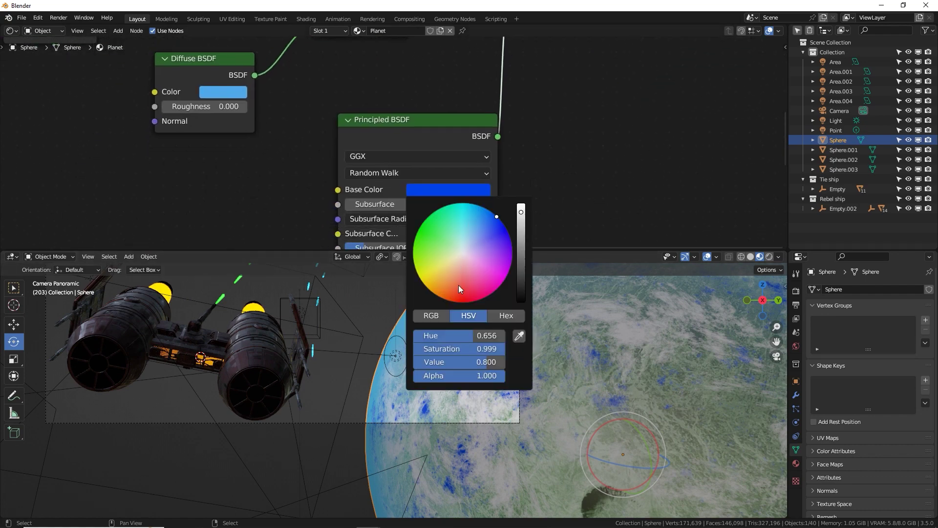
pyautogui.moveTo(476, 362); pyautogui.dragTo(458, 349)
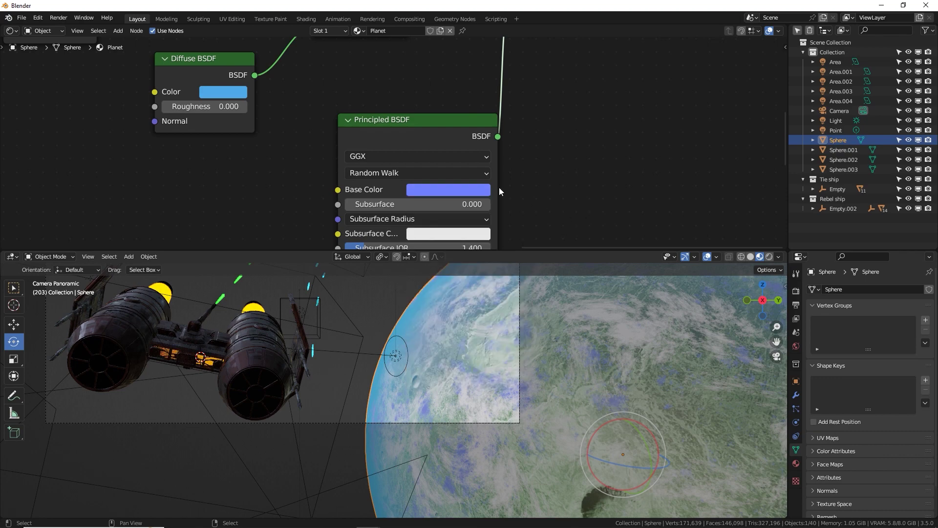
pyautogui.moveTo(467, 107); pyautogui.dragTo(493, 250, button='middle')
pyautogui.moveTo(470, 199); pyautogui.dragTo(510, 271, button='middle')
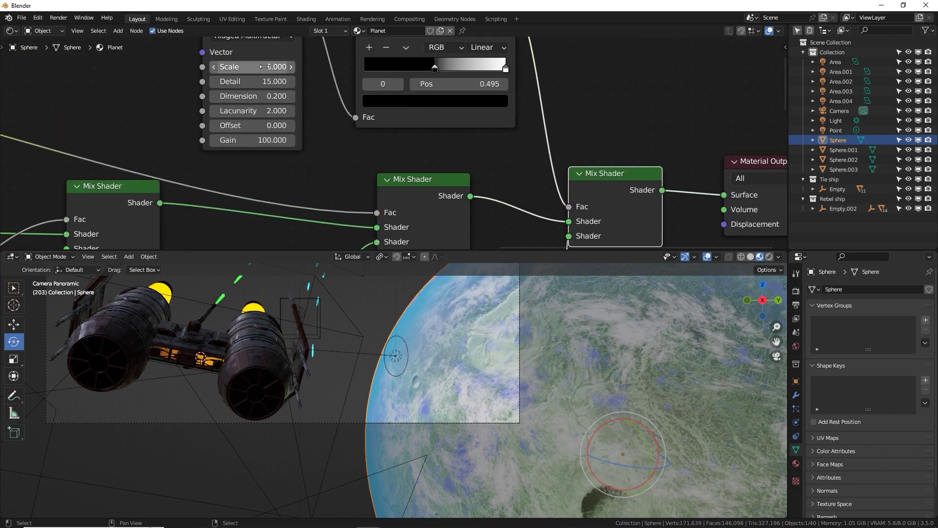
# - Lower the Musgrave Scale to 2.940 and move the ColorRamp black stop to 0.350
pyautogui.moveTo(265, 66); pyautogui.dragTo(242, 66)
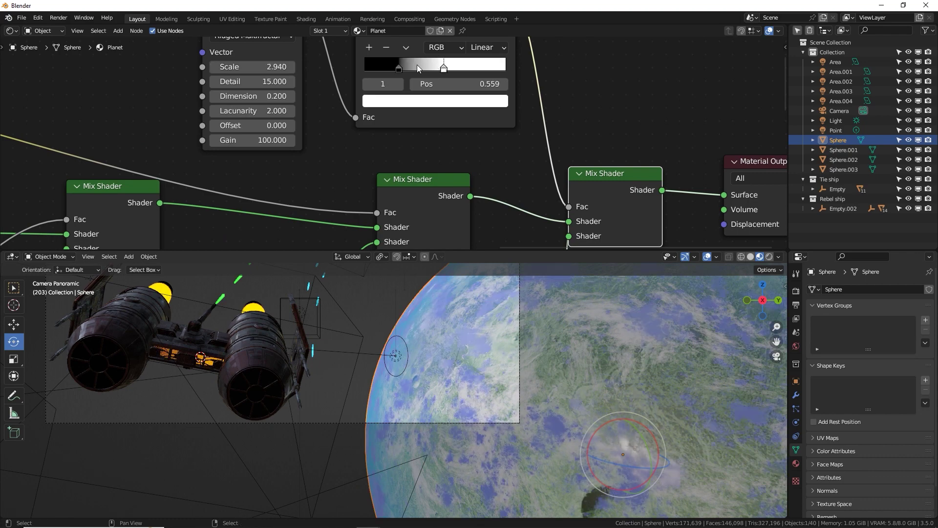
pyautogui.moveTo(420, 66); pyautogui.dragTo(430, 74)
pyautogui.keyDown('shift'); pyautogui.moveTo(617, 368); pyautogui.dragTo(542, 410, button='middle'); pyautogui.keyUp('shift')
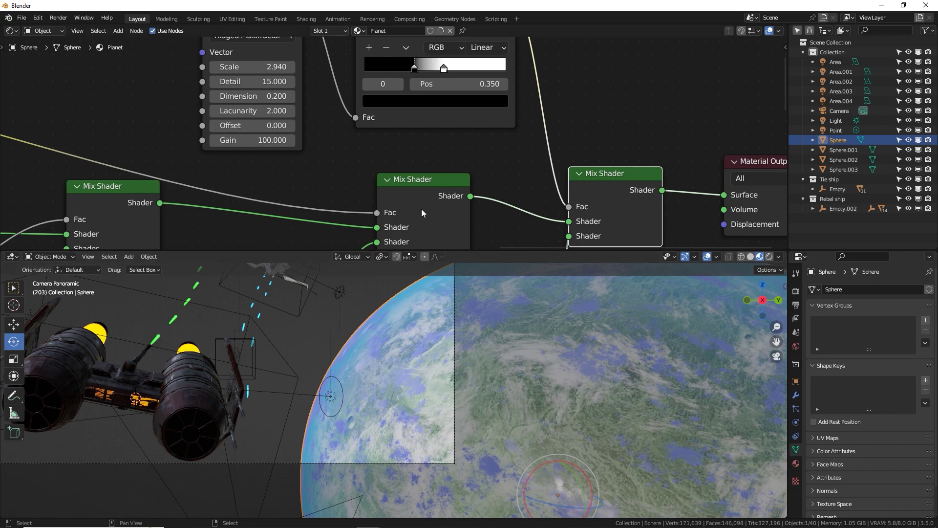
pyautogui.scroll(-4, 421, 213)
pyautogui.scroll(-1, 469, 204)
pyautogui.moveTo(490, 161); pyautogui.dragTo(516, 39, button='middle')
pyautogui.scroll(2, 485, 183)
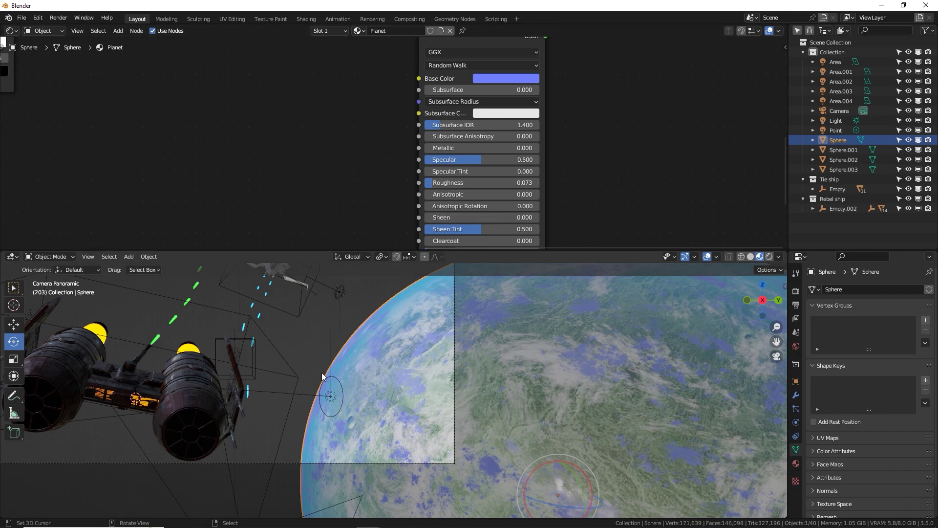
pyautogui.keyDown('shift'); pyautogui.moveTo(312, 353); pyautogui.dragTo(535, 321, button='middle'); pyautogui.keyUp('shift')
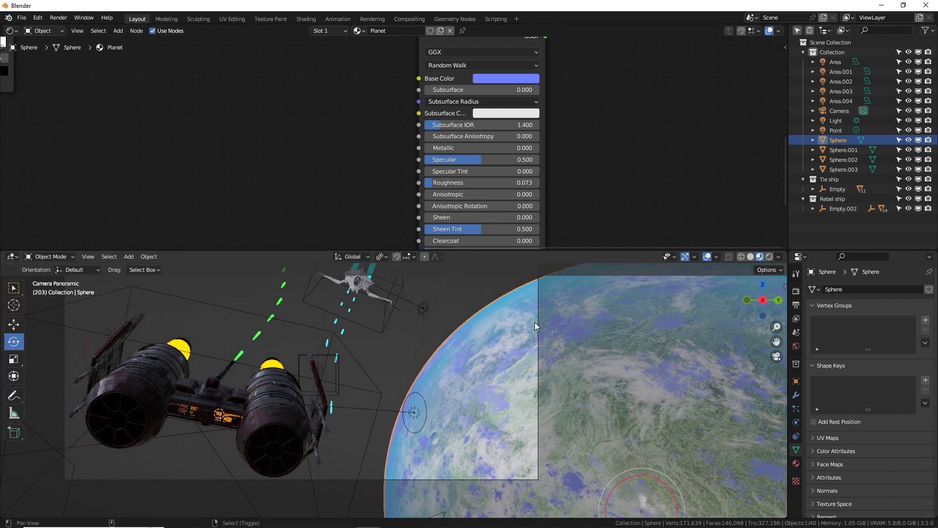
pyautogui.click(769, 256)
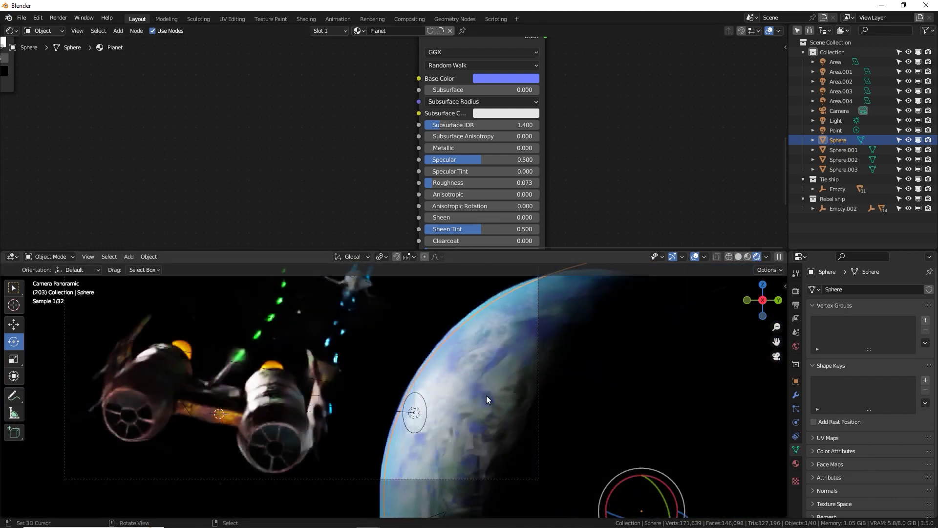
# - Zoom in on the rendered camera preview of the planet and ships
pyautogui.scroll(2, 484, 444)
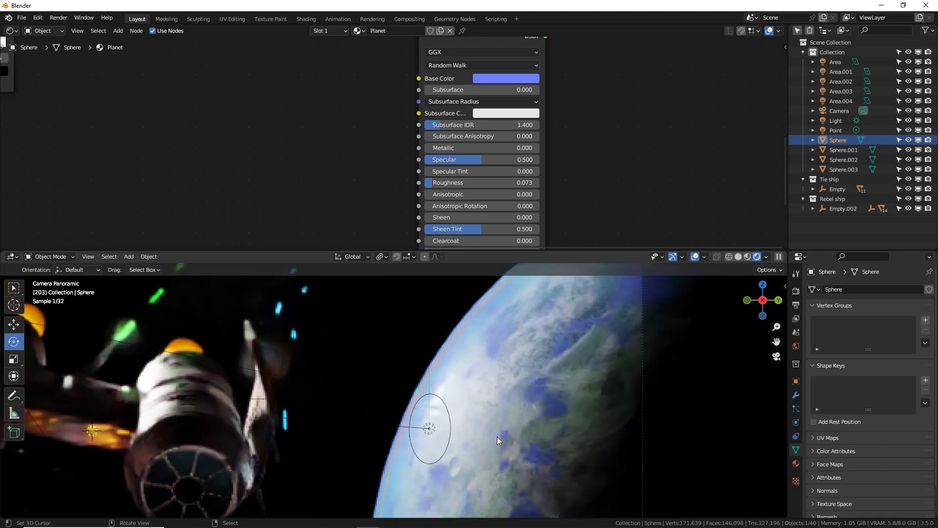
pyautogui.scroll(1, 508, 401)
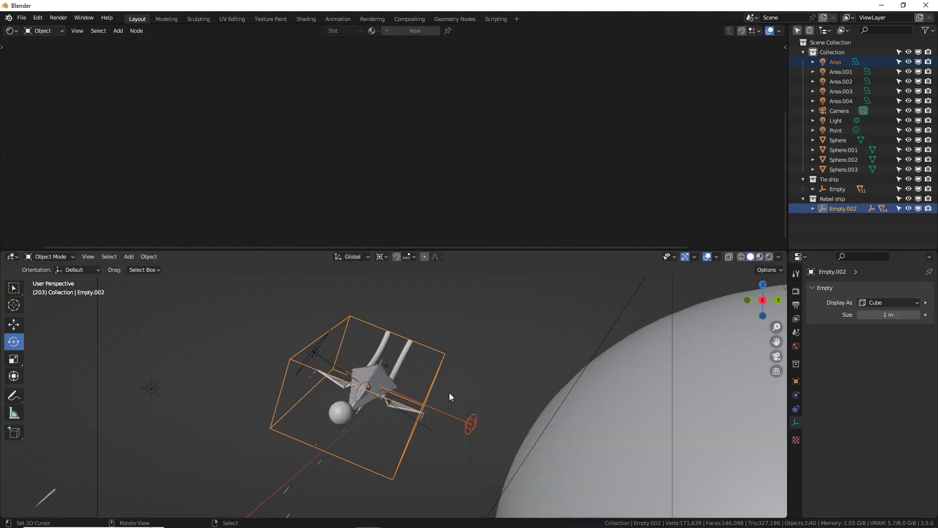
# - Parent Empty.001, both area lights and the haze sphere to Empty.002, keeping transforms
pyautogui.scroll(2, 450, 395)
pyautogui.click(355, 355)
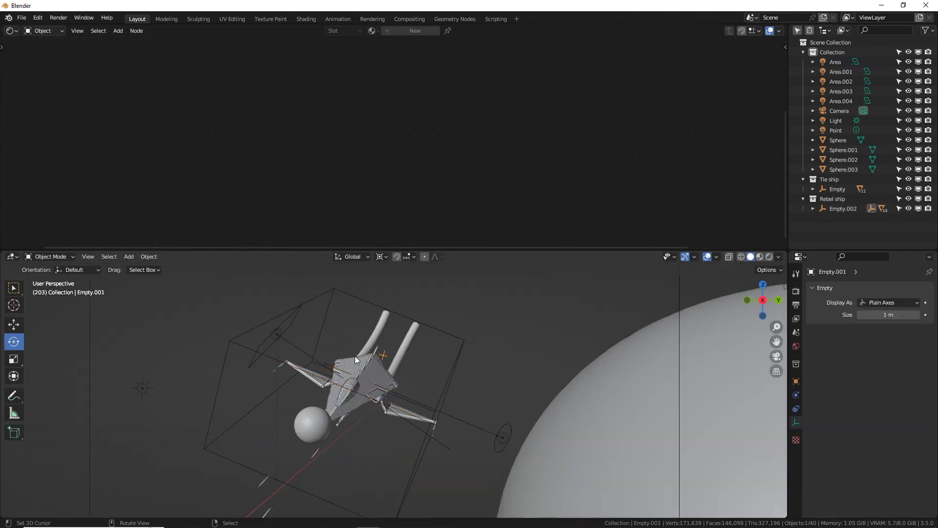
pyautogui.click(281, 331)
pyautogui.keyDown('shift'); pyautogui.click(496, 429); pyautogui.keyUp('shift')
pyautogui.keyDown('shift'); pyautogui.click(293, 428); pyautogui.keyUp('shift')
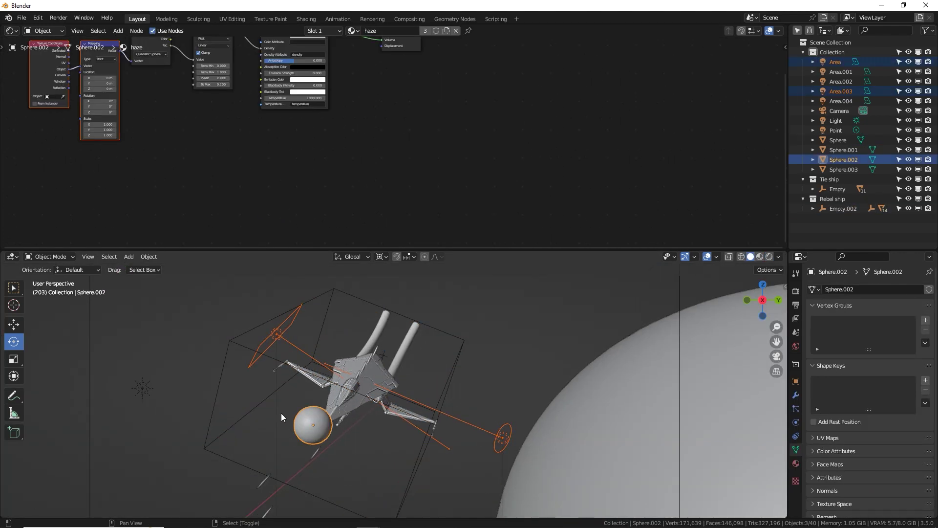
pyautogui.keyDown('shift'); pyautogui.click(257, 407); pyautogui.keyUp('shift')
pyautogui.hotkey('ctrl', 'p')
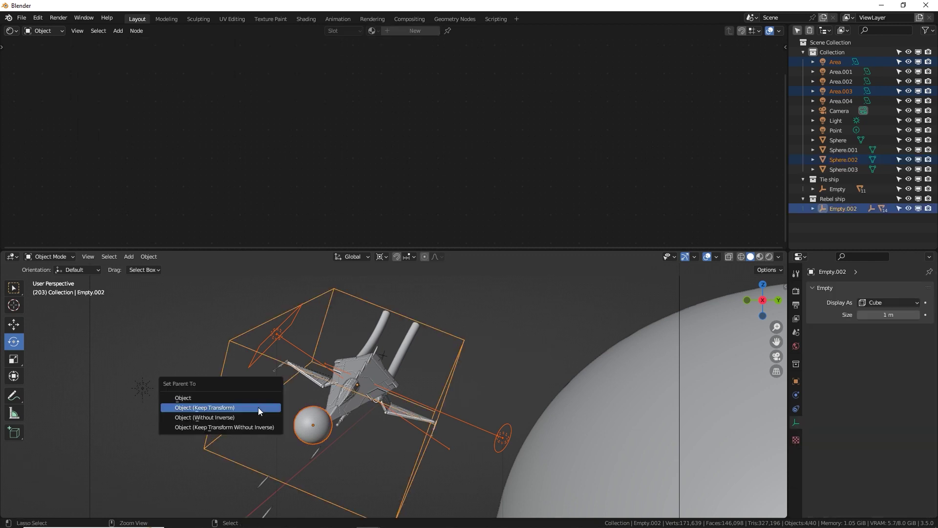
pyautogui.scroll(1, 258, 407)
pyautogui.scroll(-1, 258, 407)
pyautogui.click(258, 407)
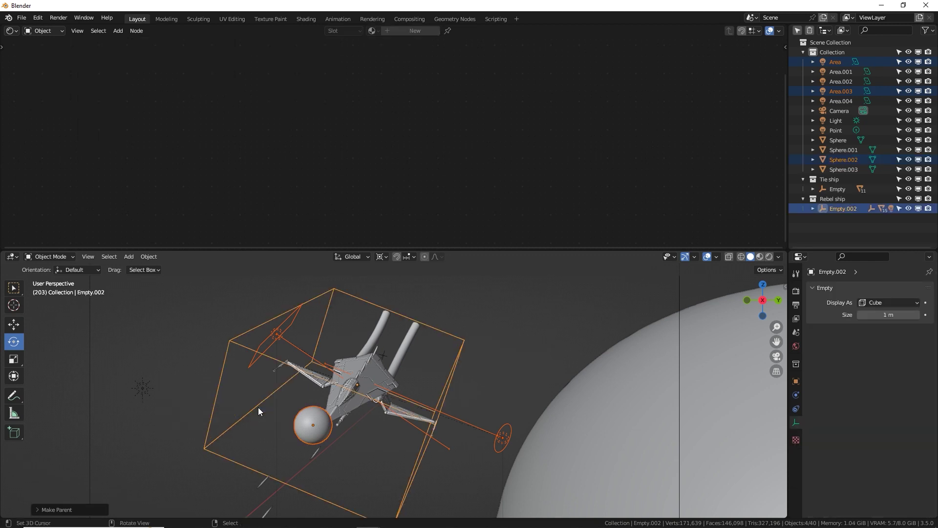
# - Check Empty.001's parent, then move Empty.002 to Y 24.101 m and return to the camera view
pyautogui.click(387, 353)
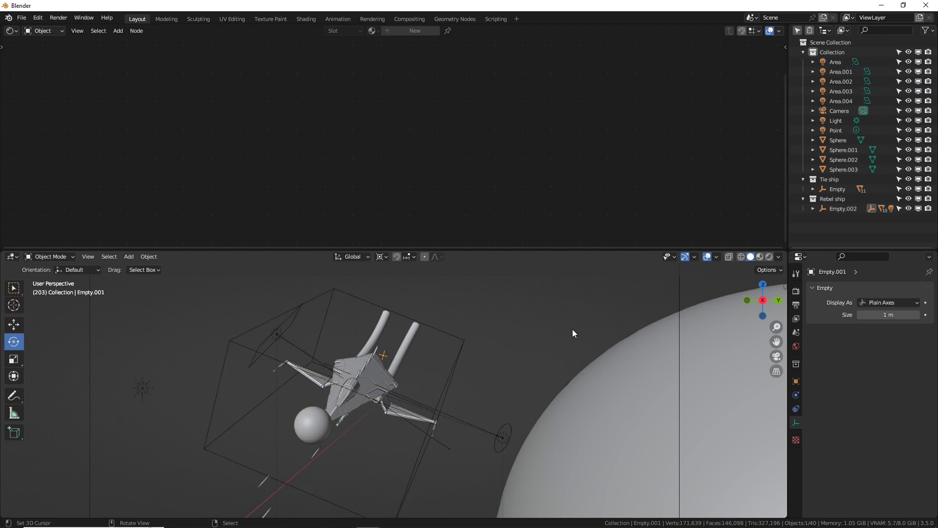
pyautogui.click(796, 380)
pyautogui.scroll(-2, 822, 391)
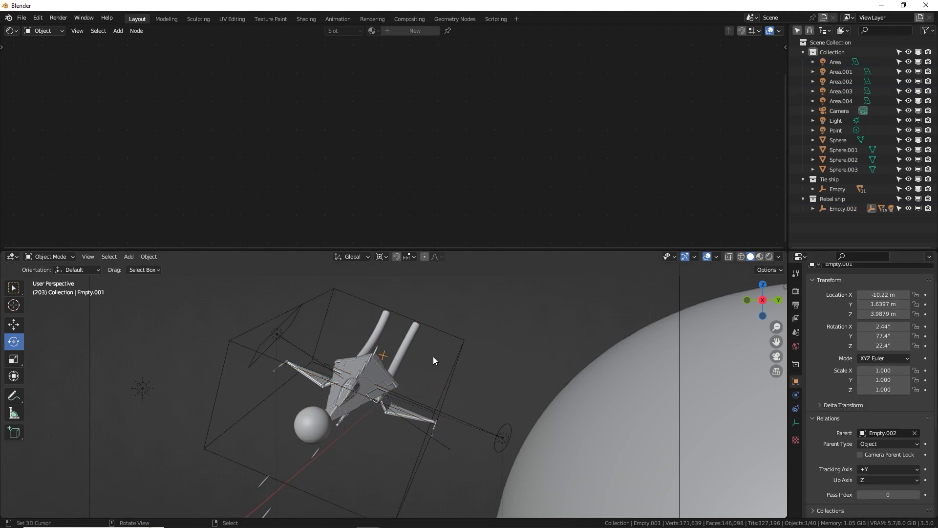
pyautogui.click(435, 332)
pyautogui.press('g')
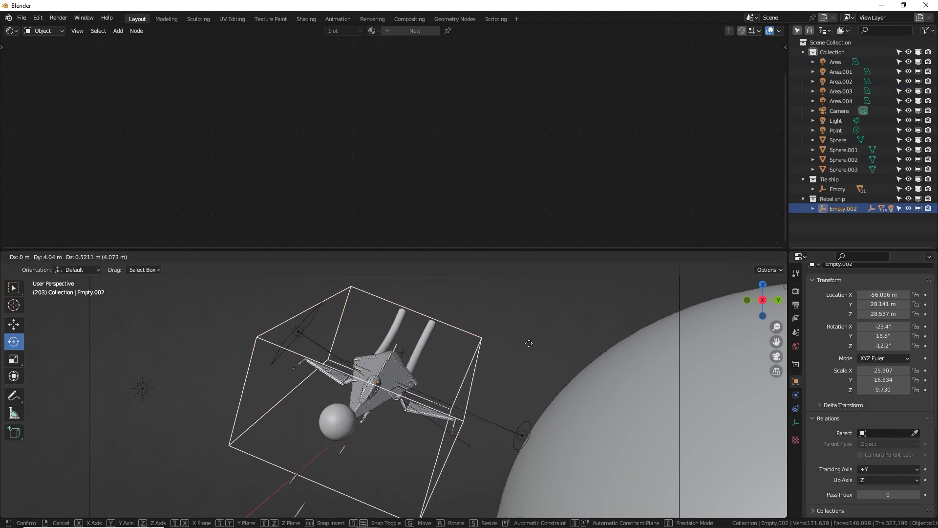
pyautogui.click(394, 360)
pyautogui.press('KP_0')
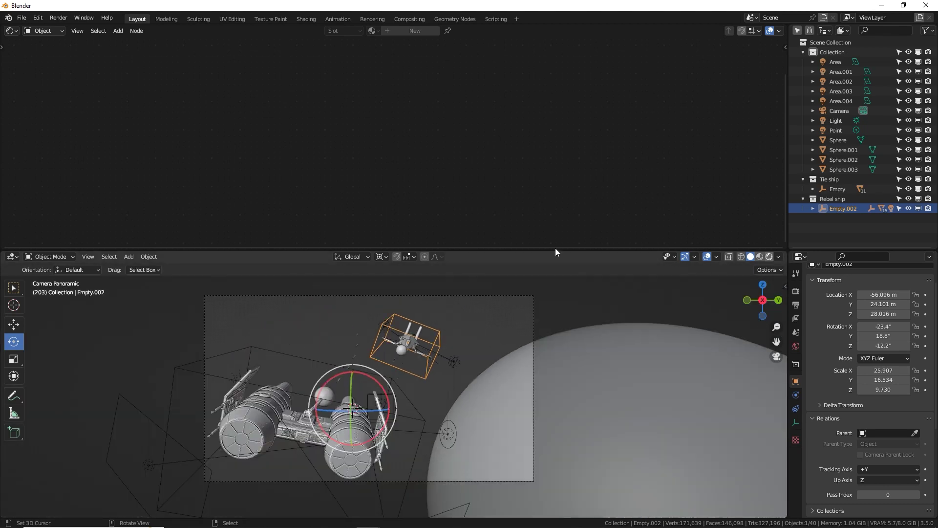
# - Enlarge the viewport and rotate Empty.002 to −18.2° about the global Z axis
pyautogui.moveTo(561, 253); pyautogui.dragTo(557, 100)
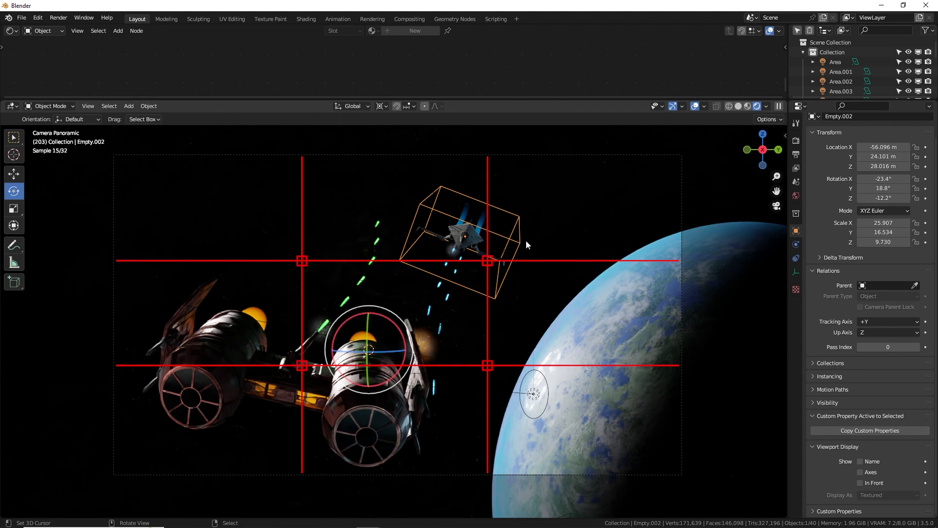
pyautogui.press('g')
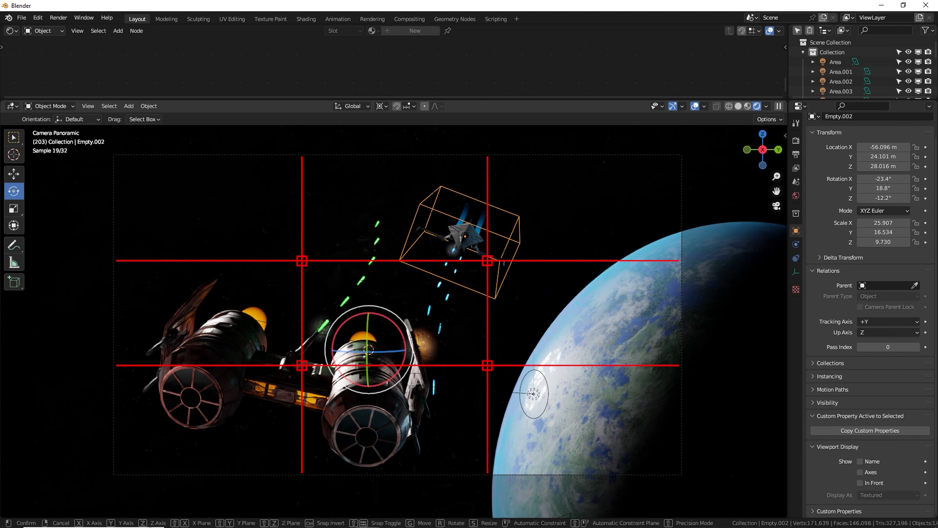
pyautogui.press('r')
pyautogui.press('z')
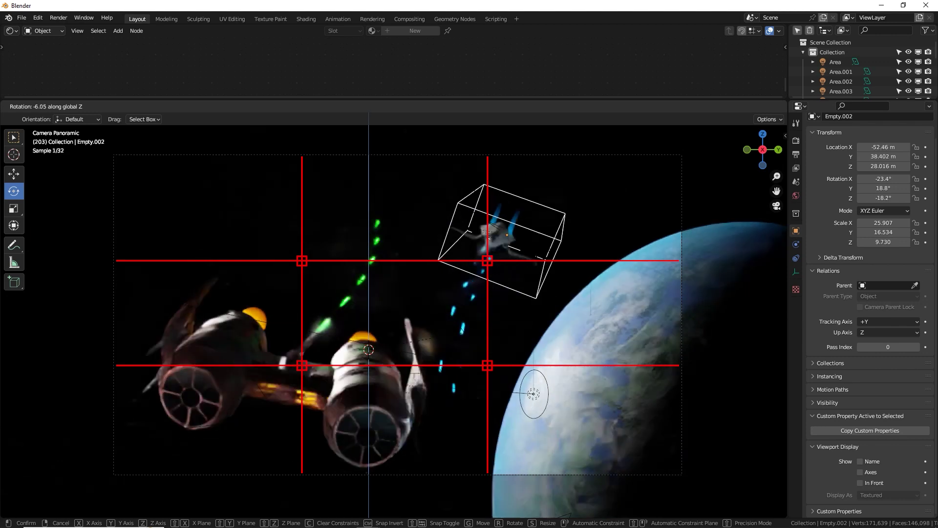
pyautogui.click(516, 324)
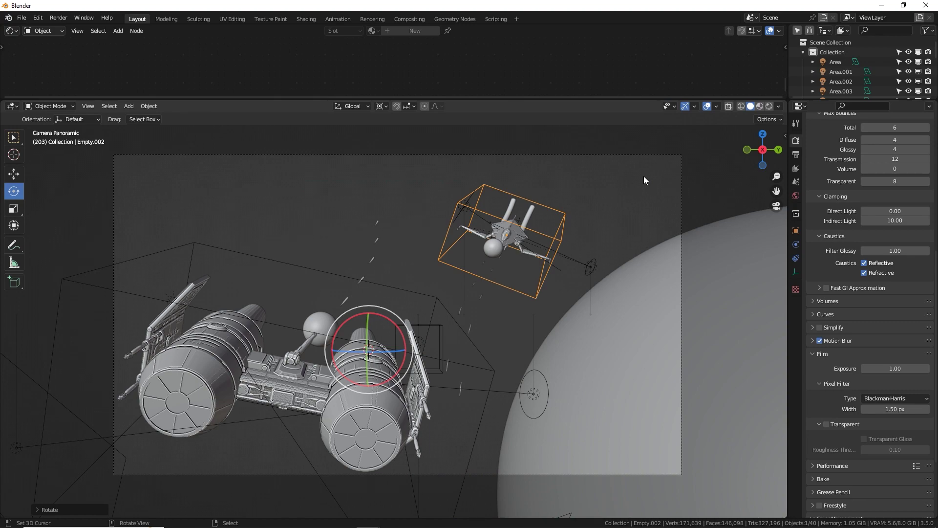
# - Render frame 203 with F12, then return to the main Blender window
pyautogui.press('F12')
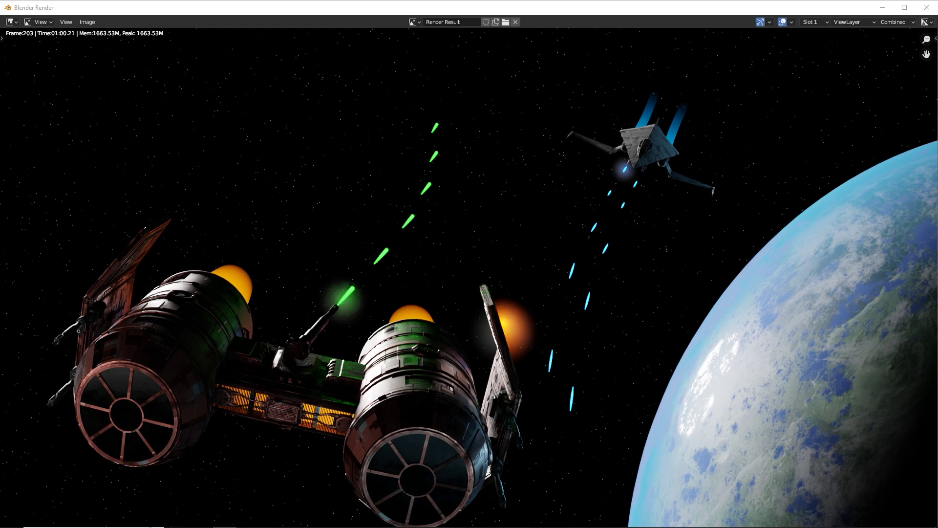
pyautogui.hotkey('alt', 'Tab')
pyautogui.hotkey('alt', 'Tab')
pyautogui.hotkey('alt', 'Tab')
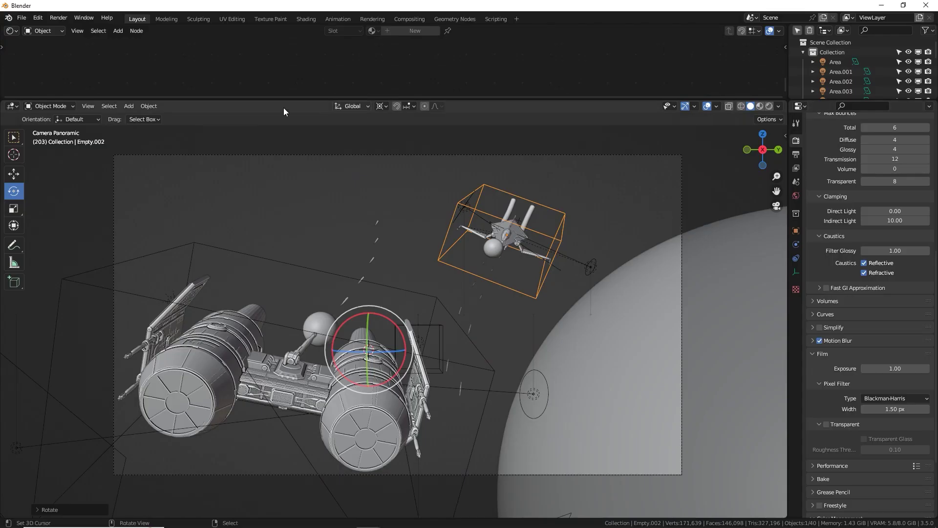
# - Turn the top area into a taller Compositor with Use Nodes on, moving Composite to the right
pyautogui.click(11, 31)
pyautogui.click(33, 87)
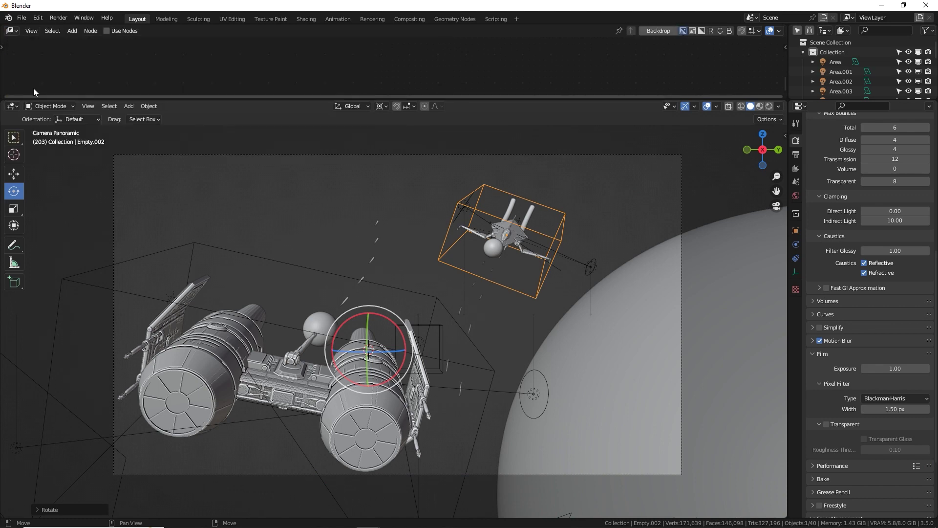
pyautogui.moveTo(113, 96); pyautogui.dragTo(117, 205)
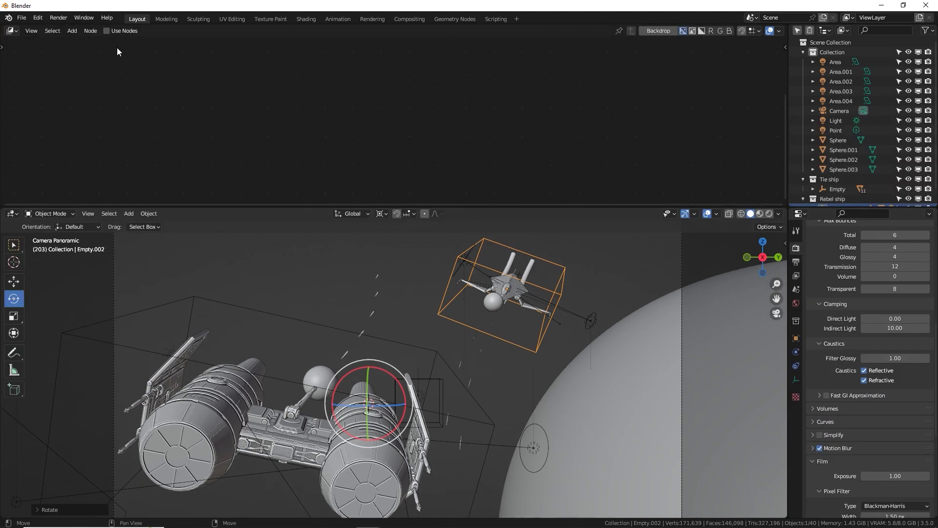
pyautogui.click(106, 30)
pyautogui.scroll(4, 345, 166)
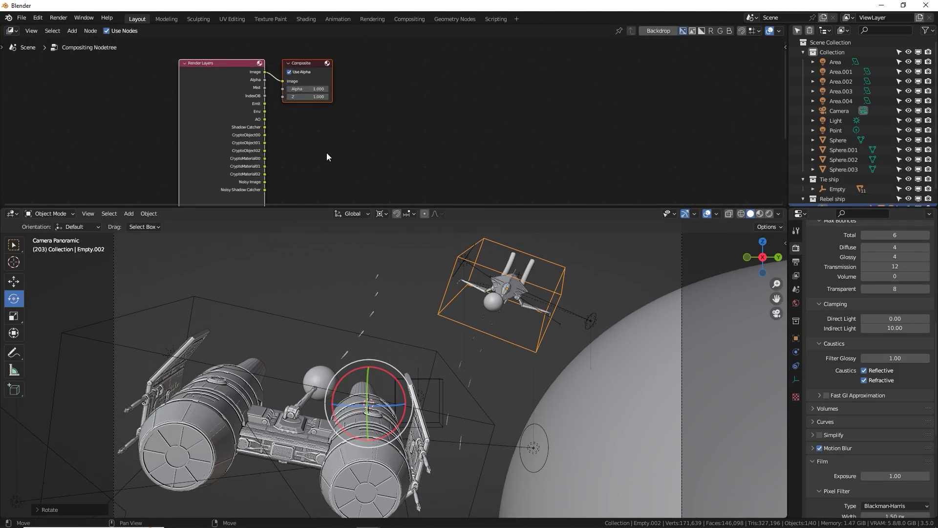
pyautogui.scroll(3, 326, 152)
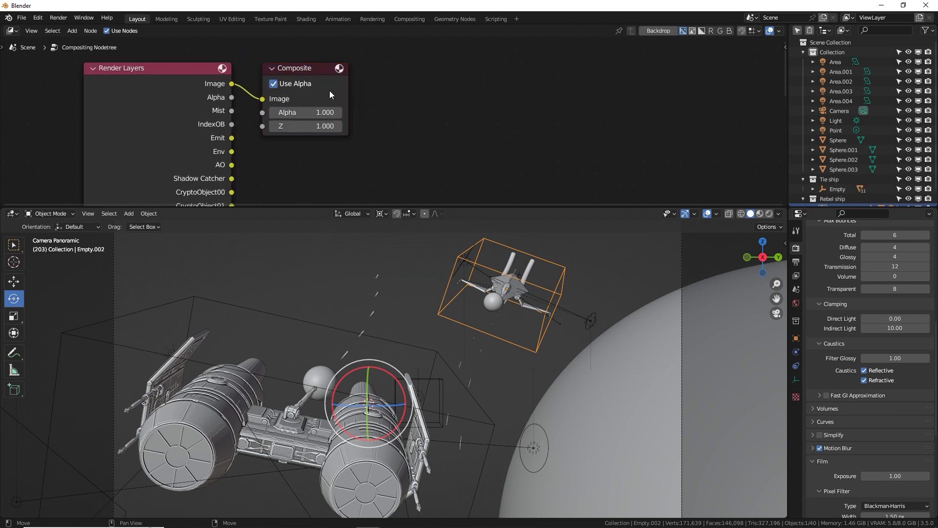
pyautogui.moveTo(329, 90); pyautogui.dragTo(660, 78)
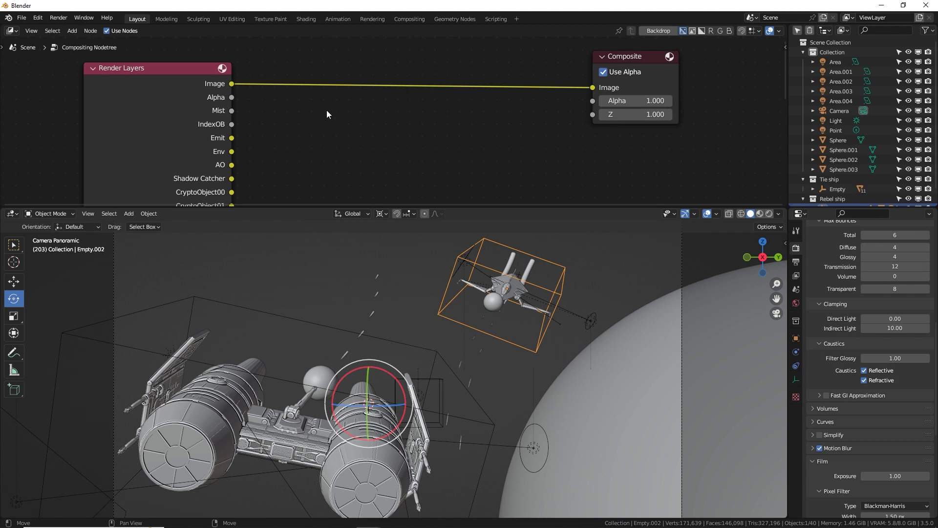
# - Insert a Glare node set to Fog Glow between Render Layers and Composite
pyautogui.hotkey('shift', 'a')
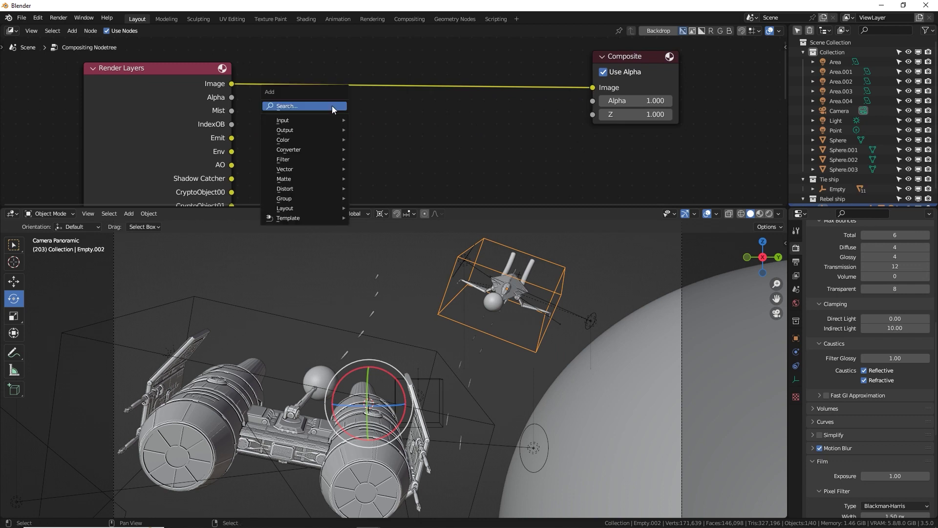
pyautogui.write('gla')
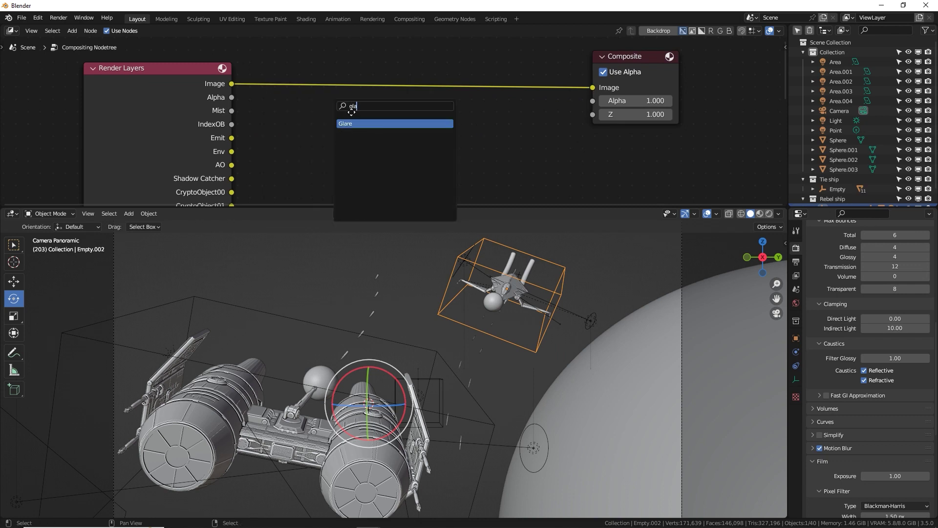
pyautogui.press('Return')
pyautogui.click(336, 104)
pyautogui.click(342, 97)
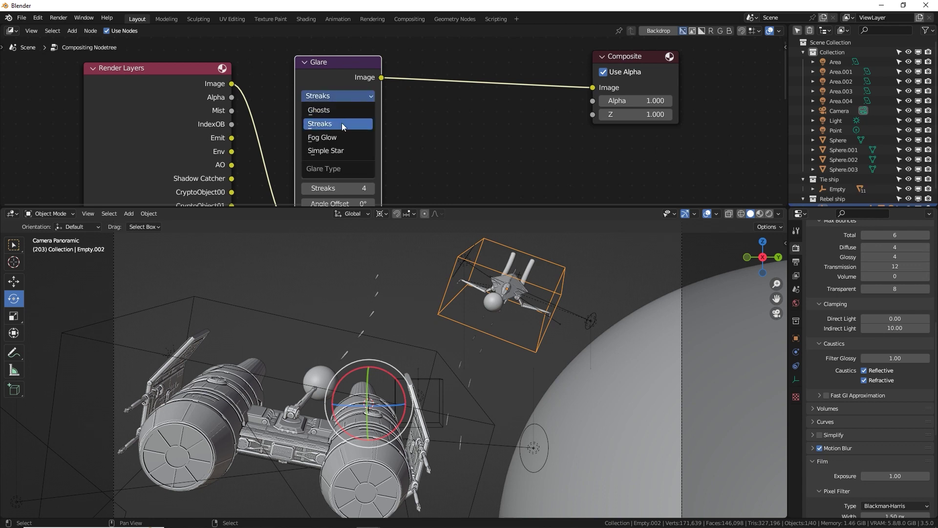
pyautogui.click(349, 142)
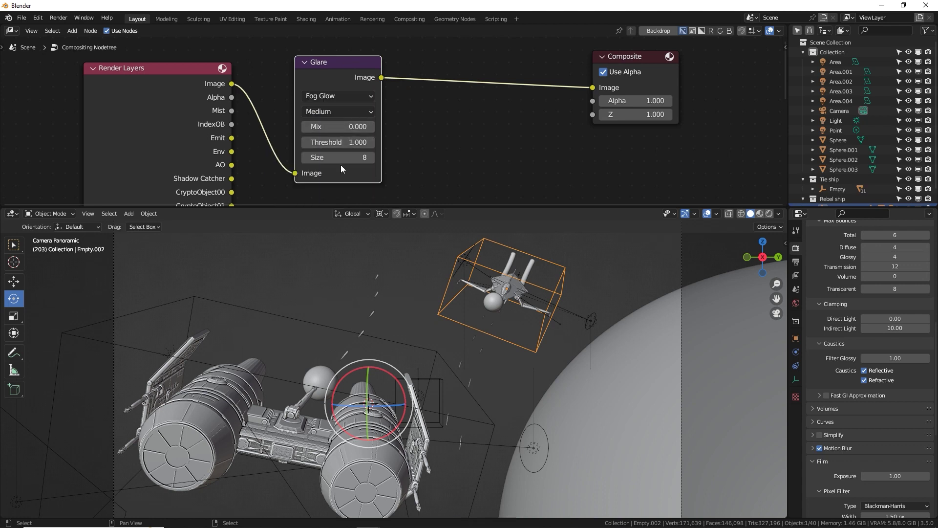
pyautogui.click(11, 215)
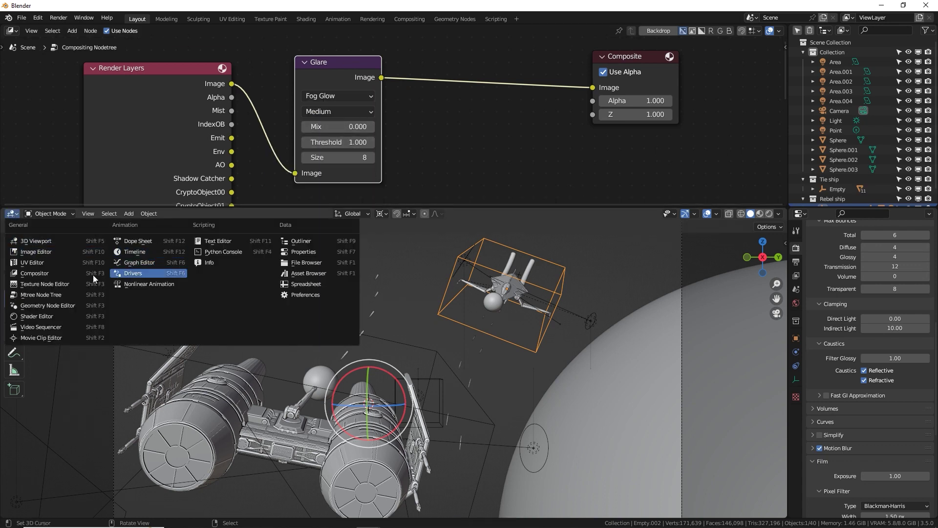
# - Switch the lower area to an Image Editor showing Render Result and enlarge it
pyautogui.click(51, 252)
pyautogui.click(353, 215)
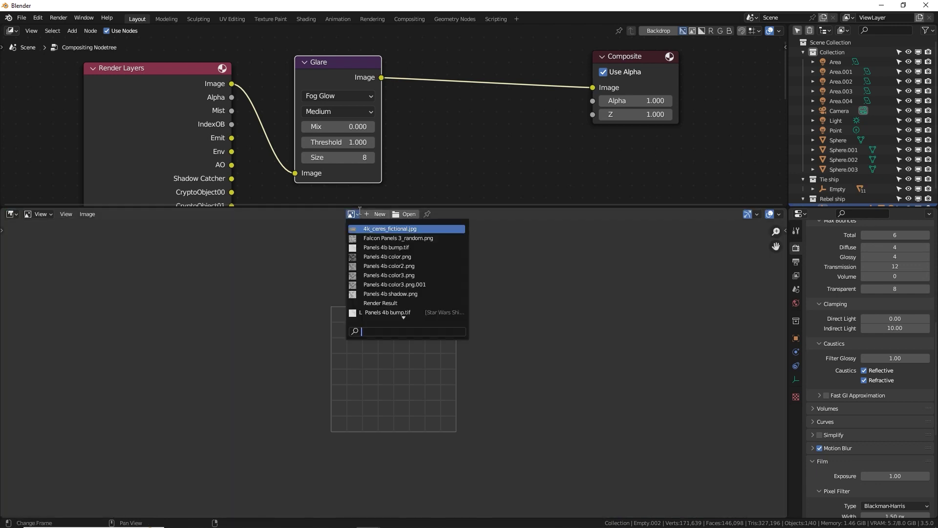
pyautogui.write('re')
pyautogui.click(390, 231)
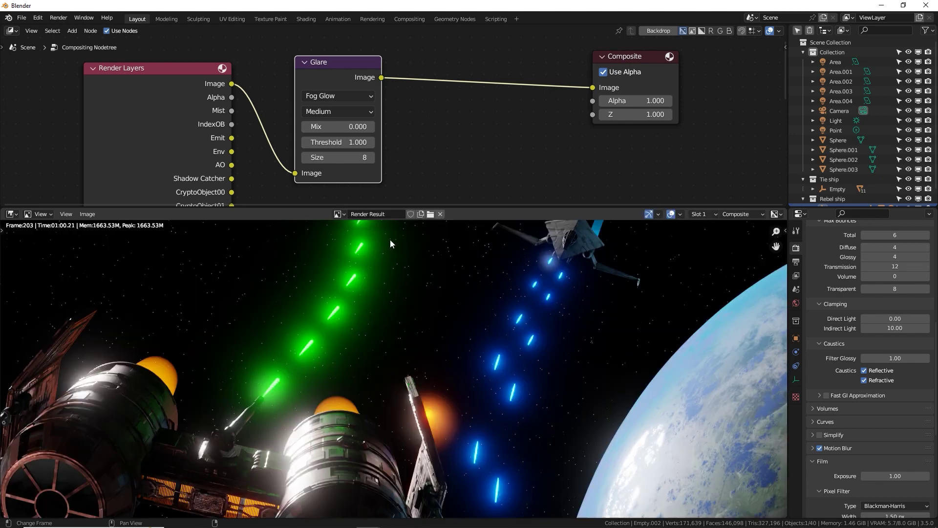
pyautogui.scroll(-2, 401, 317)
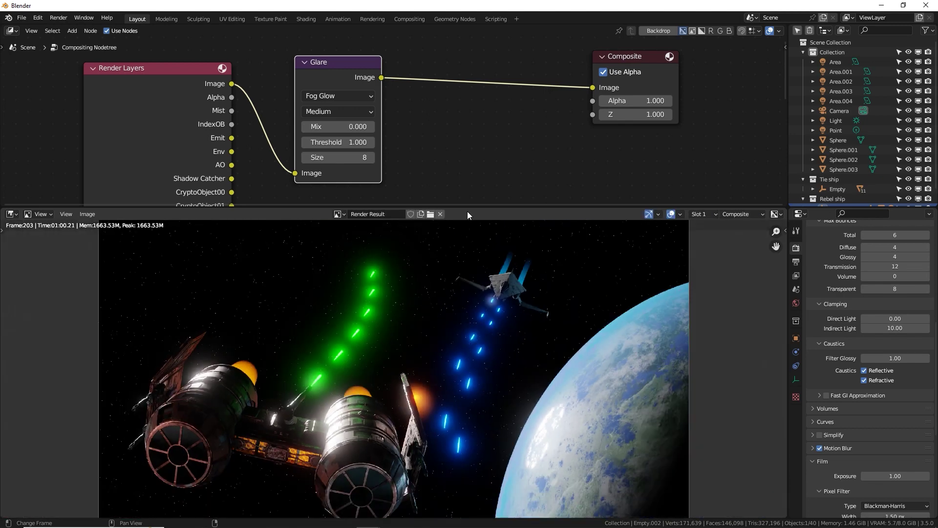
pyautogui.moveTo(467, 210); pyautogui.dragTo(440, 112)
pyautogui.scroll(2, 433, 205)
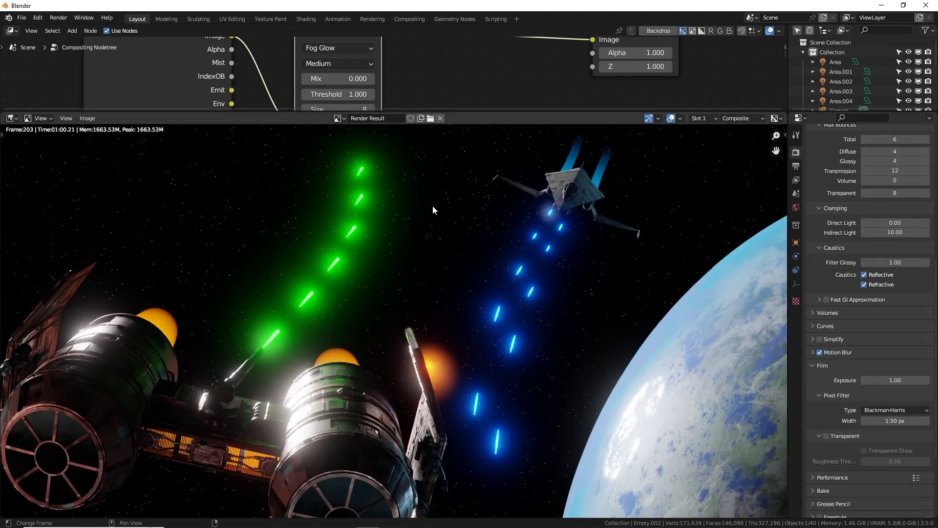
pyautogui.scroll(-1, 430, 207)
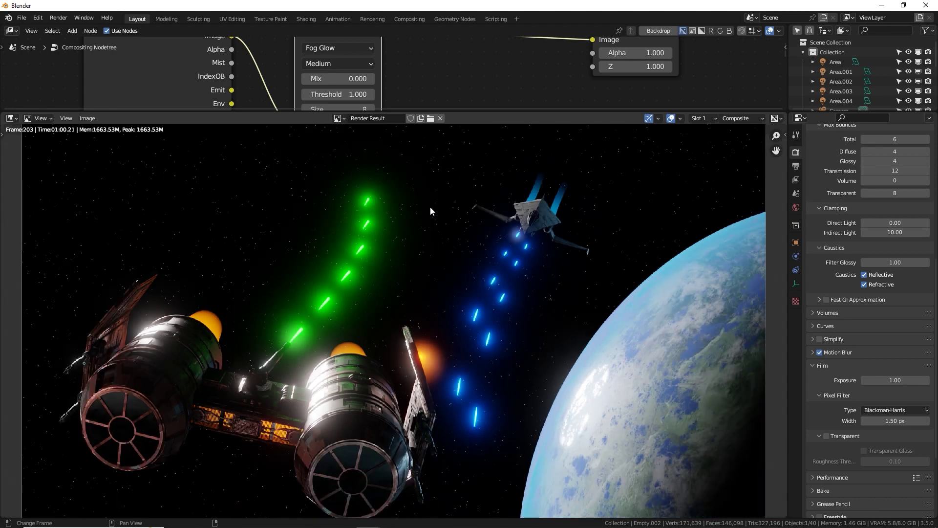
pyautogui.scroll(1, 430, 207)
pyautogui.moveTo(428, 210); pyautogui.dragTo(404, 238, button='middle')
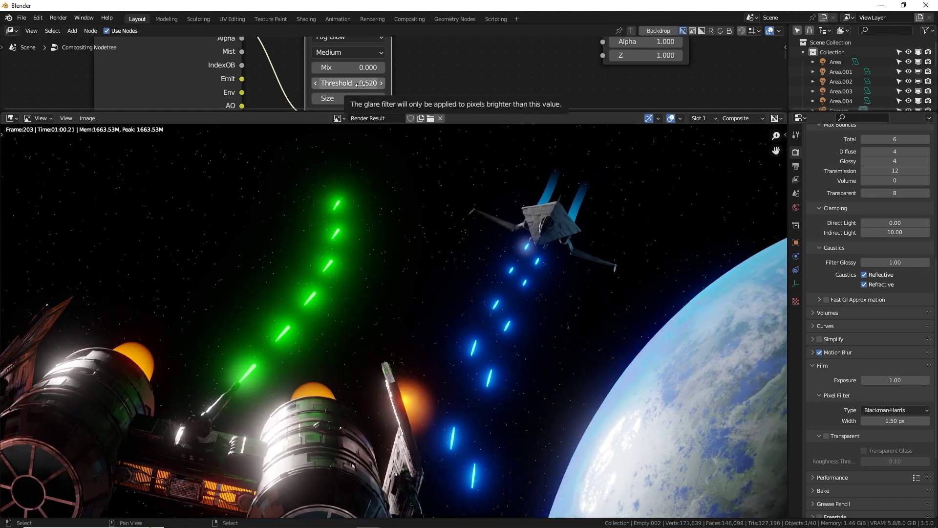
# - Lower the Glare node's Threshold from 0.5 to 0.440
pyautogui.click(360, 84)
pyautogui.write('0.5')
pyautogui.press('Return')
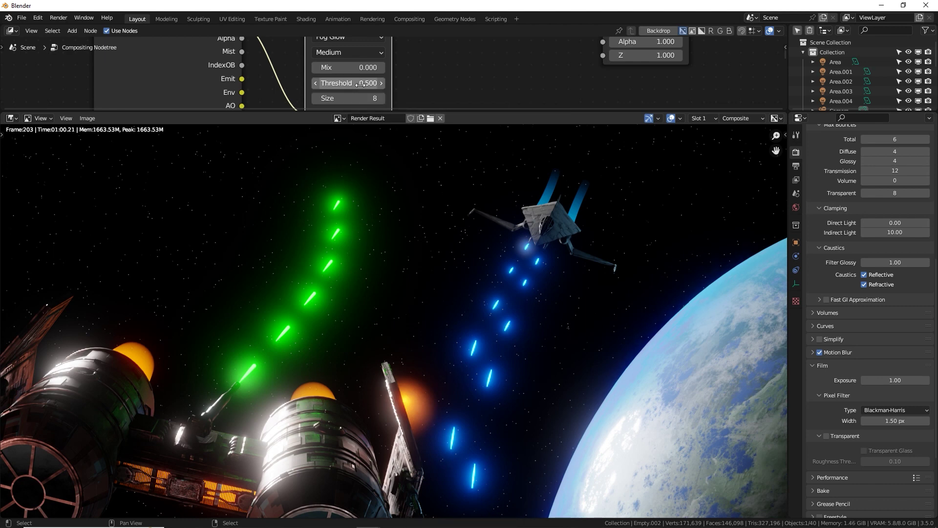
pyautogui.scroll(-1, 359, 267)
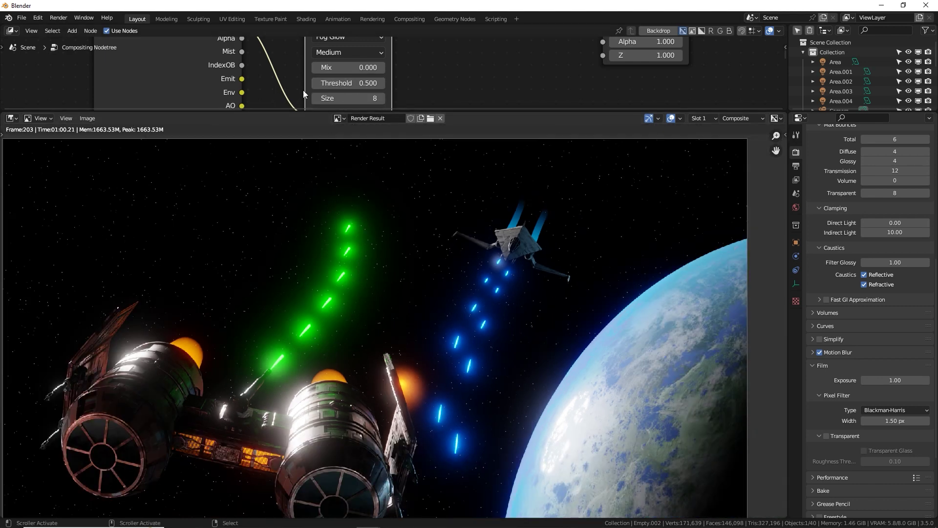
pyautogui.moveTo(348, 85); pyautogui.dragTo(345, 92)
# - Preview the glow by dragging Mix to extremes, then reset Mix to 0
pyautogui.moveTo(342, 67); pyautogui.dragTo(297, 67)
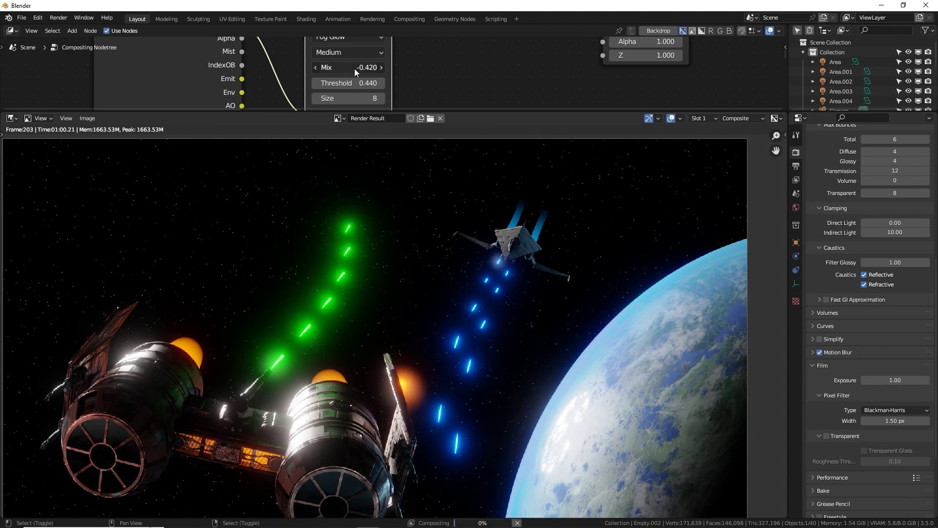
pyautogui.moveTo(360, 67); pyautogui.dragTo(593, 68)
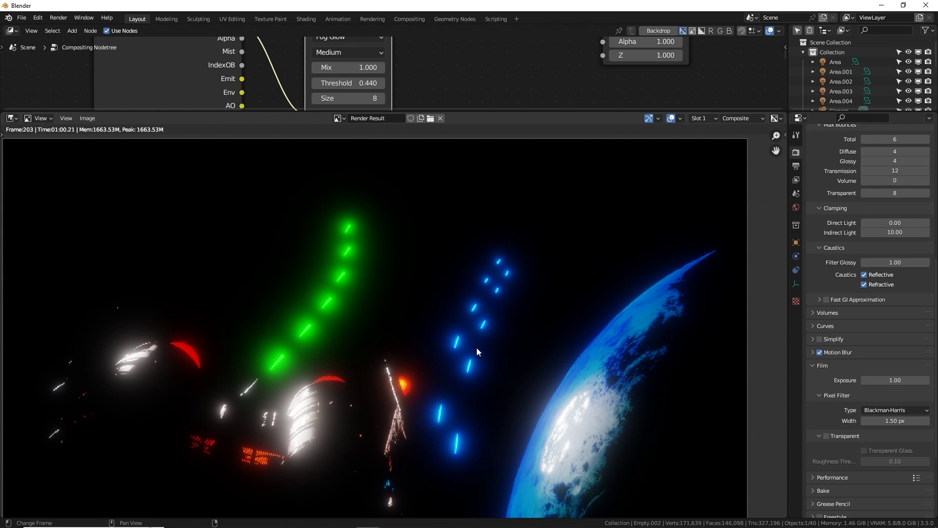
pyautogui.click(338, 67)
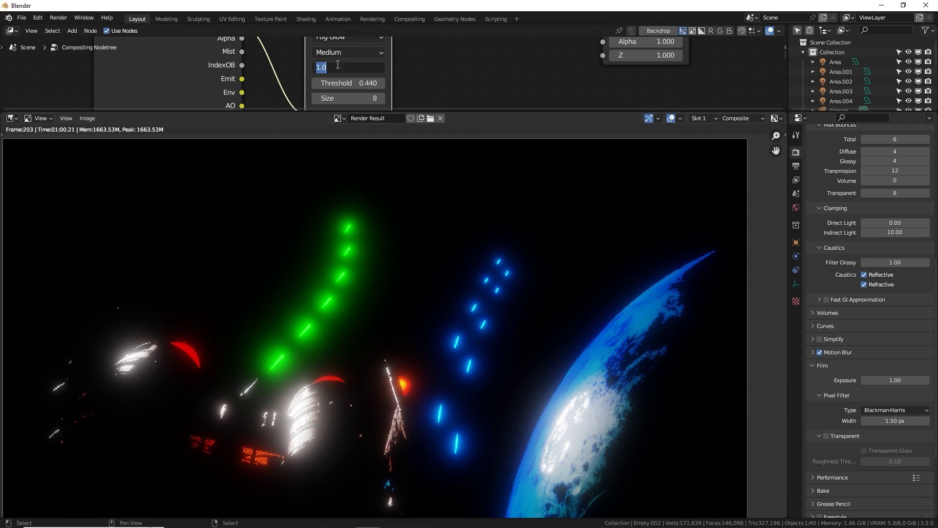
pyautogui.write('0')
pyautogui.press('Return')
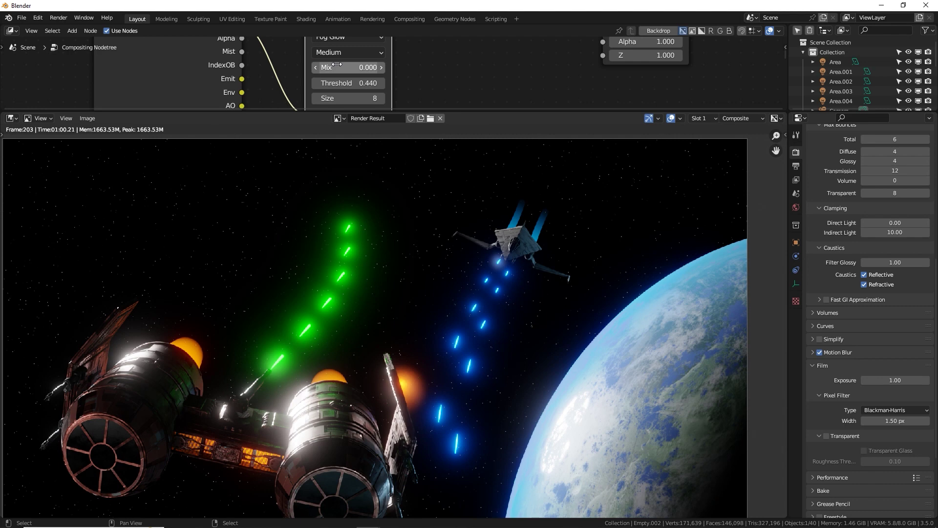
# - Set the glare Mix to -0.5 and reframe the render view to check the softer glow
pyautogui.click(340, 68)
pyautogui.write('-0.5')
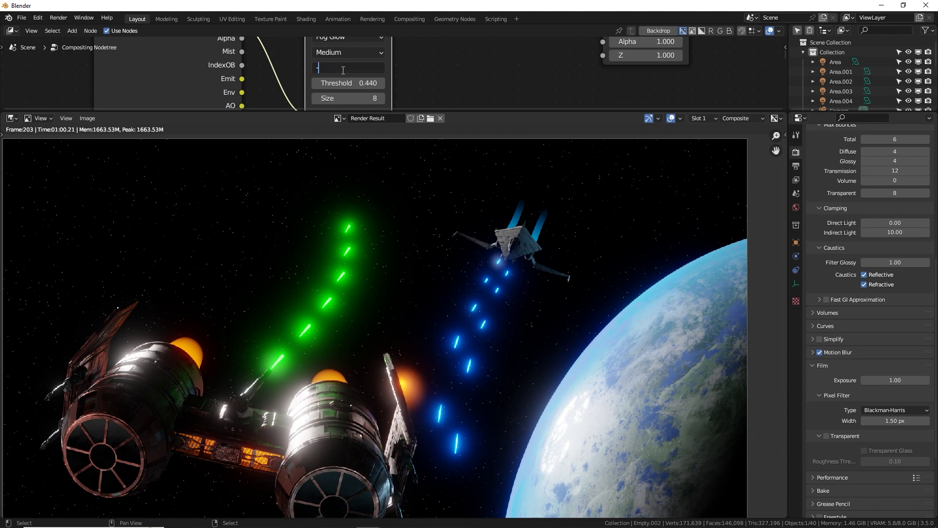
pyautogui.press('Return')
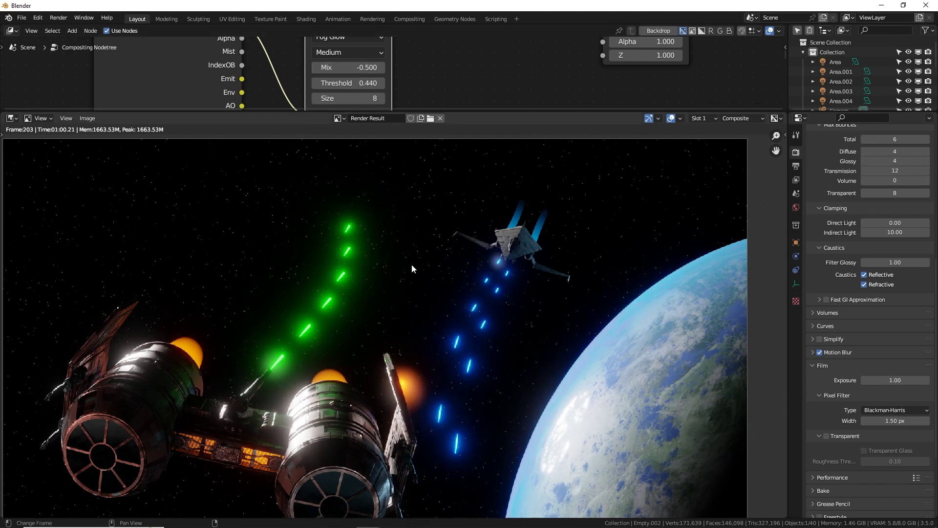
pyautogui.moveTo(419, 316); pyautogui.dragTo(417, 281, button='middle')
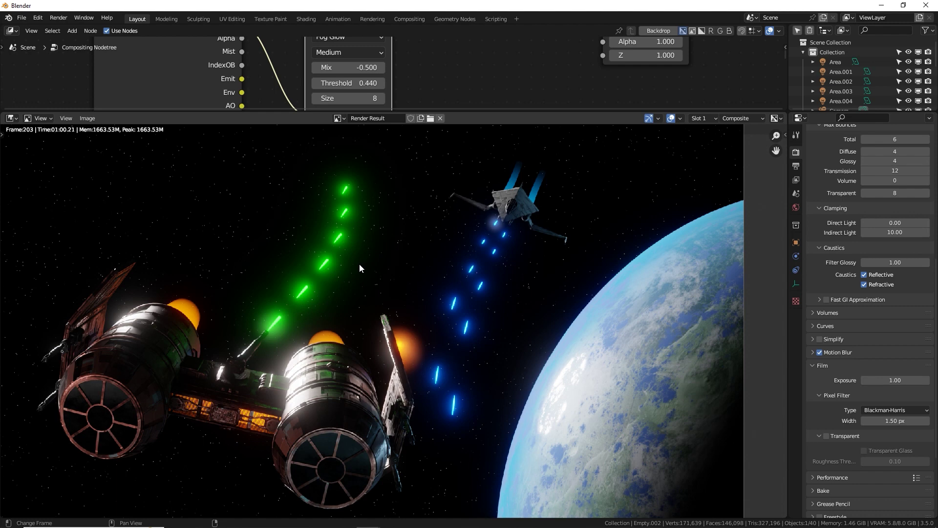
pyautogui.scroll(1, 262, 335)
pyautogui.scroll(2, 535, 205)
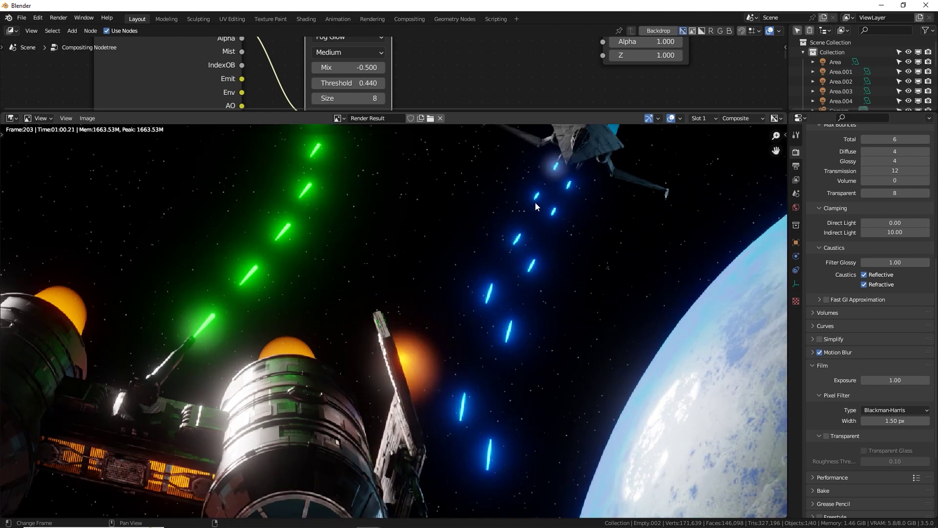
pyautogui.click(424, 368)
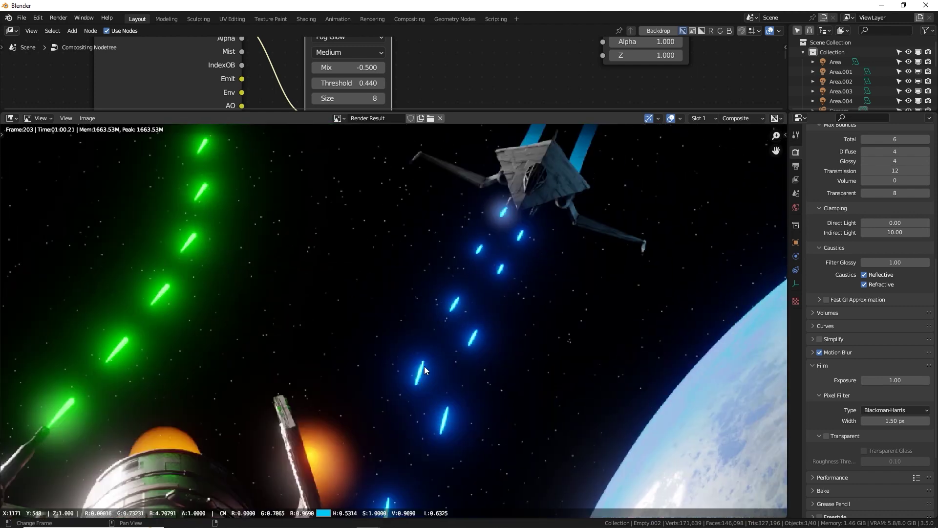
pyautogui.moveTo(348, 475); pyautogui.dragTo(457, 327, button='middle')
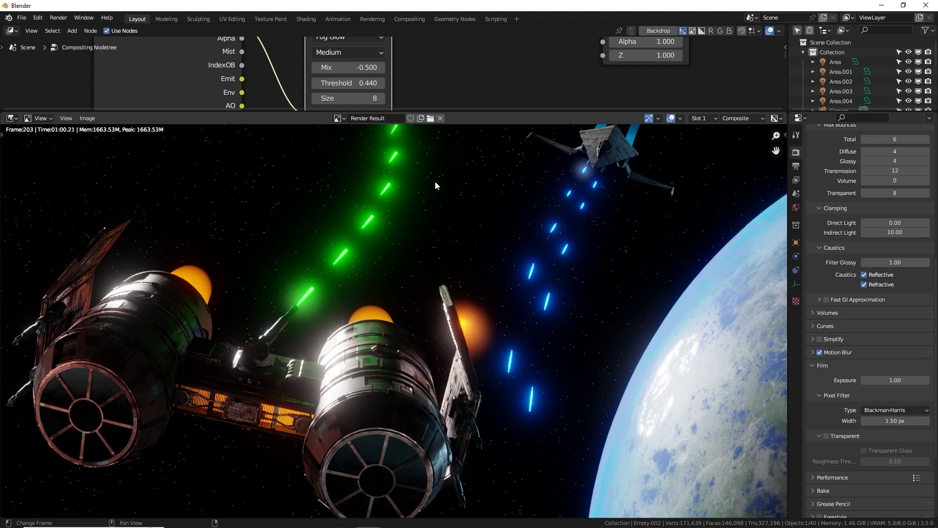
pyautogui.moveTo(436, 195); pyautogui.dragTo(411, 245, button='middle')
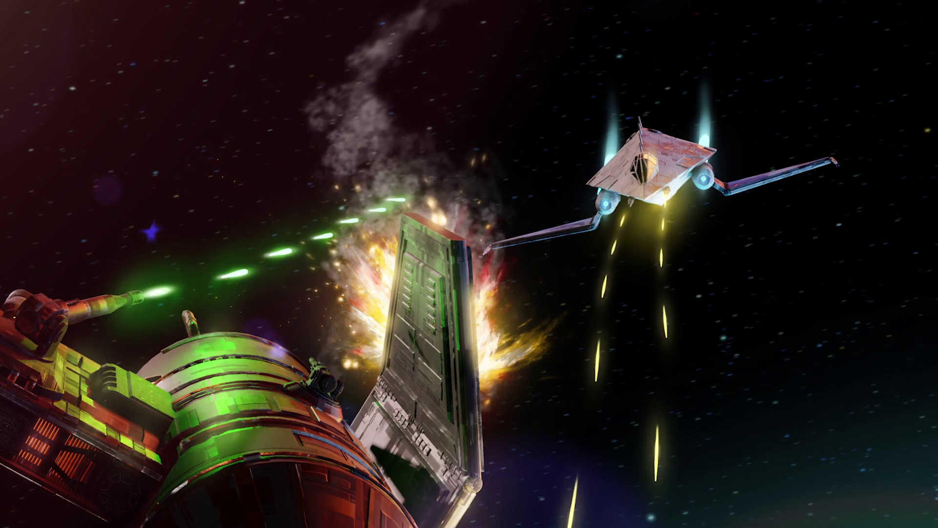